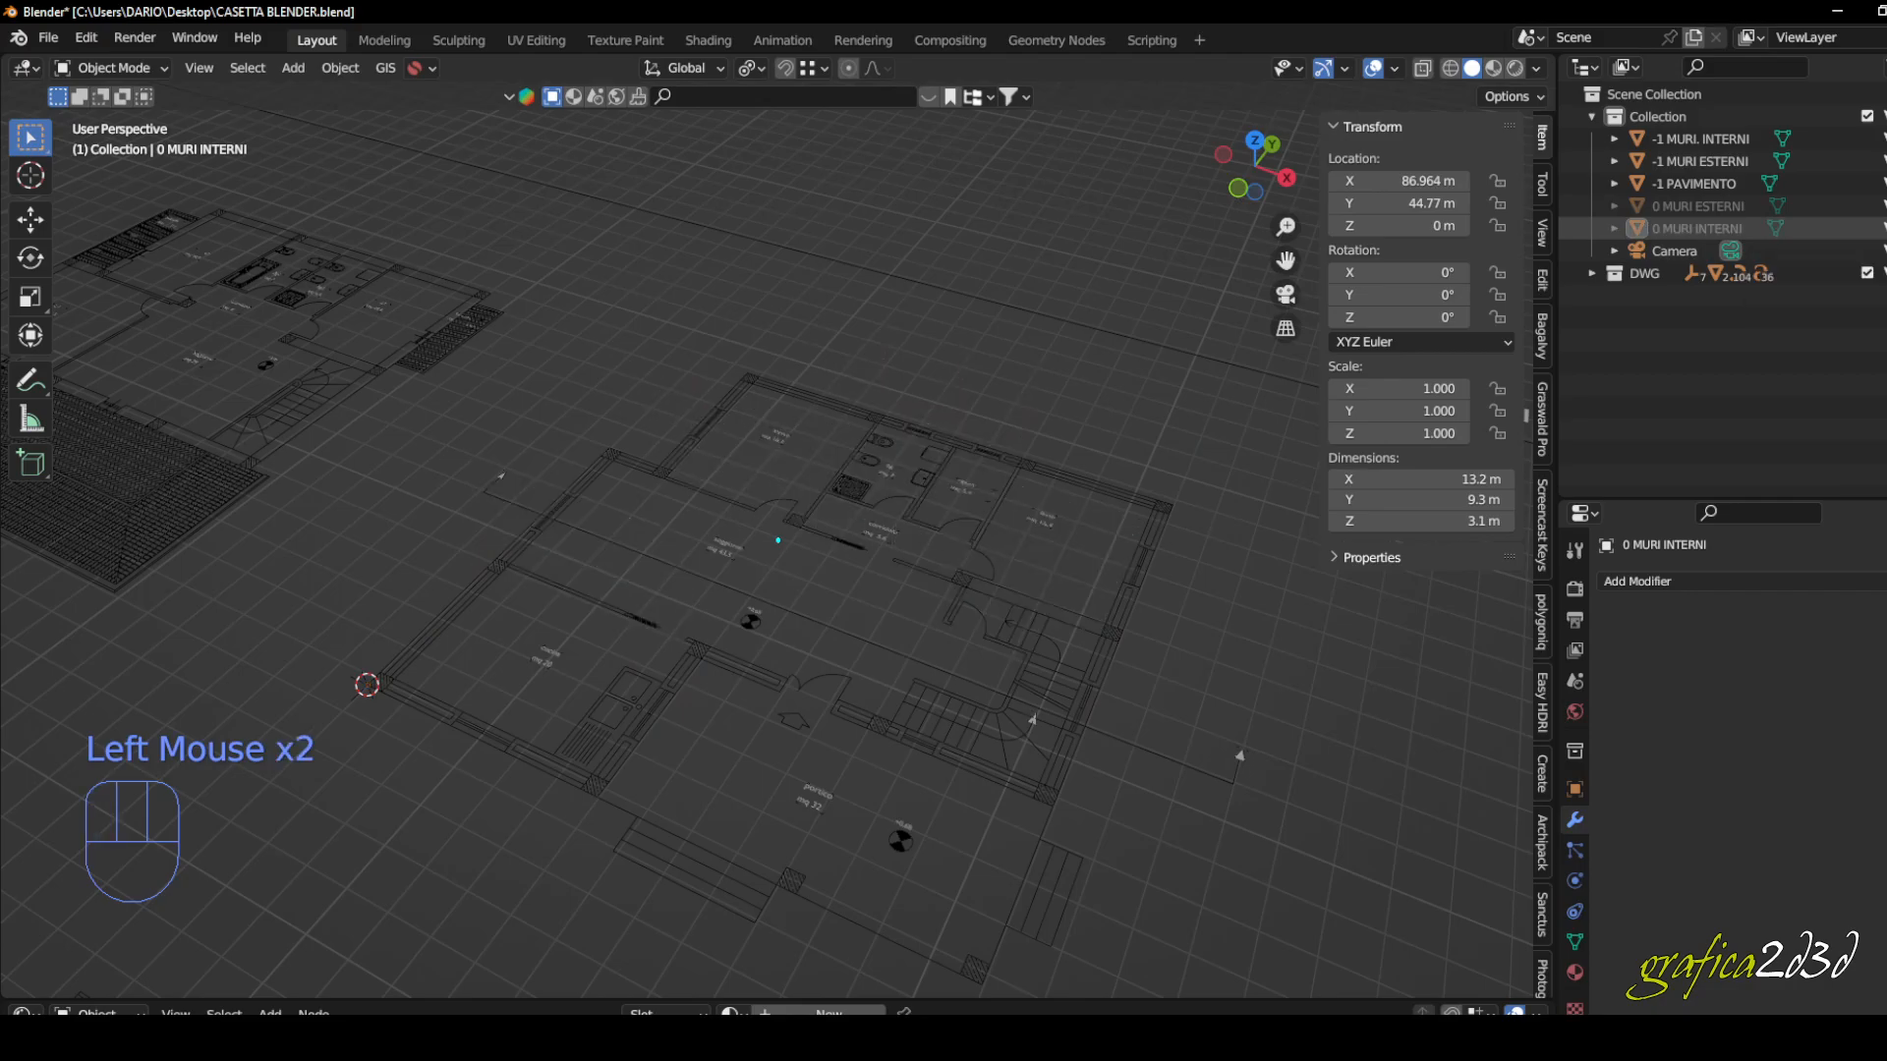
- Add a single vertex at the 3D cursor on the outer corner of the ground-floor plan's cucina
{"action": "middle_click_drag", "start_coordinate": [864, 446], "coordinate": [878, 509]}
{"action": "scroll", "coordinate": [879, 518], "scroll_direction": "up", "scroll_amount": 1}
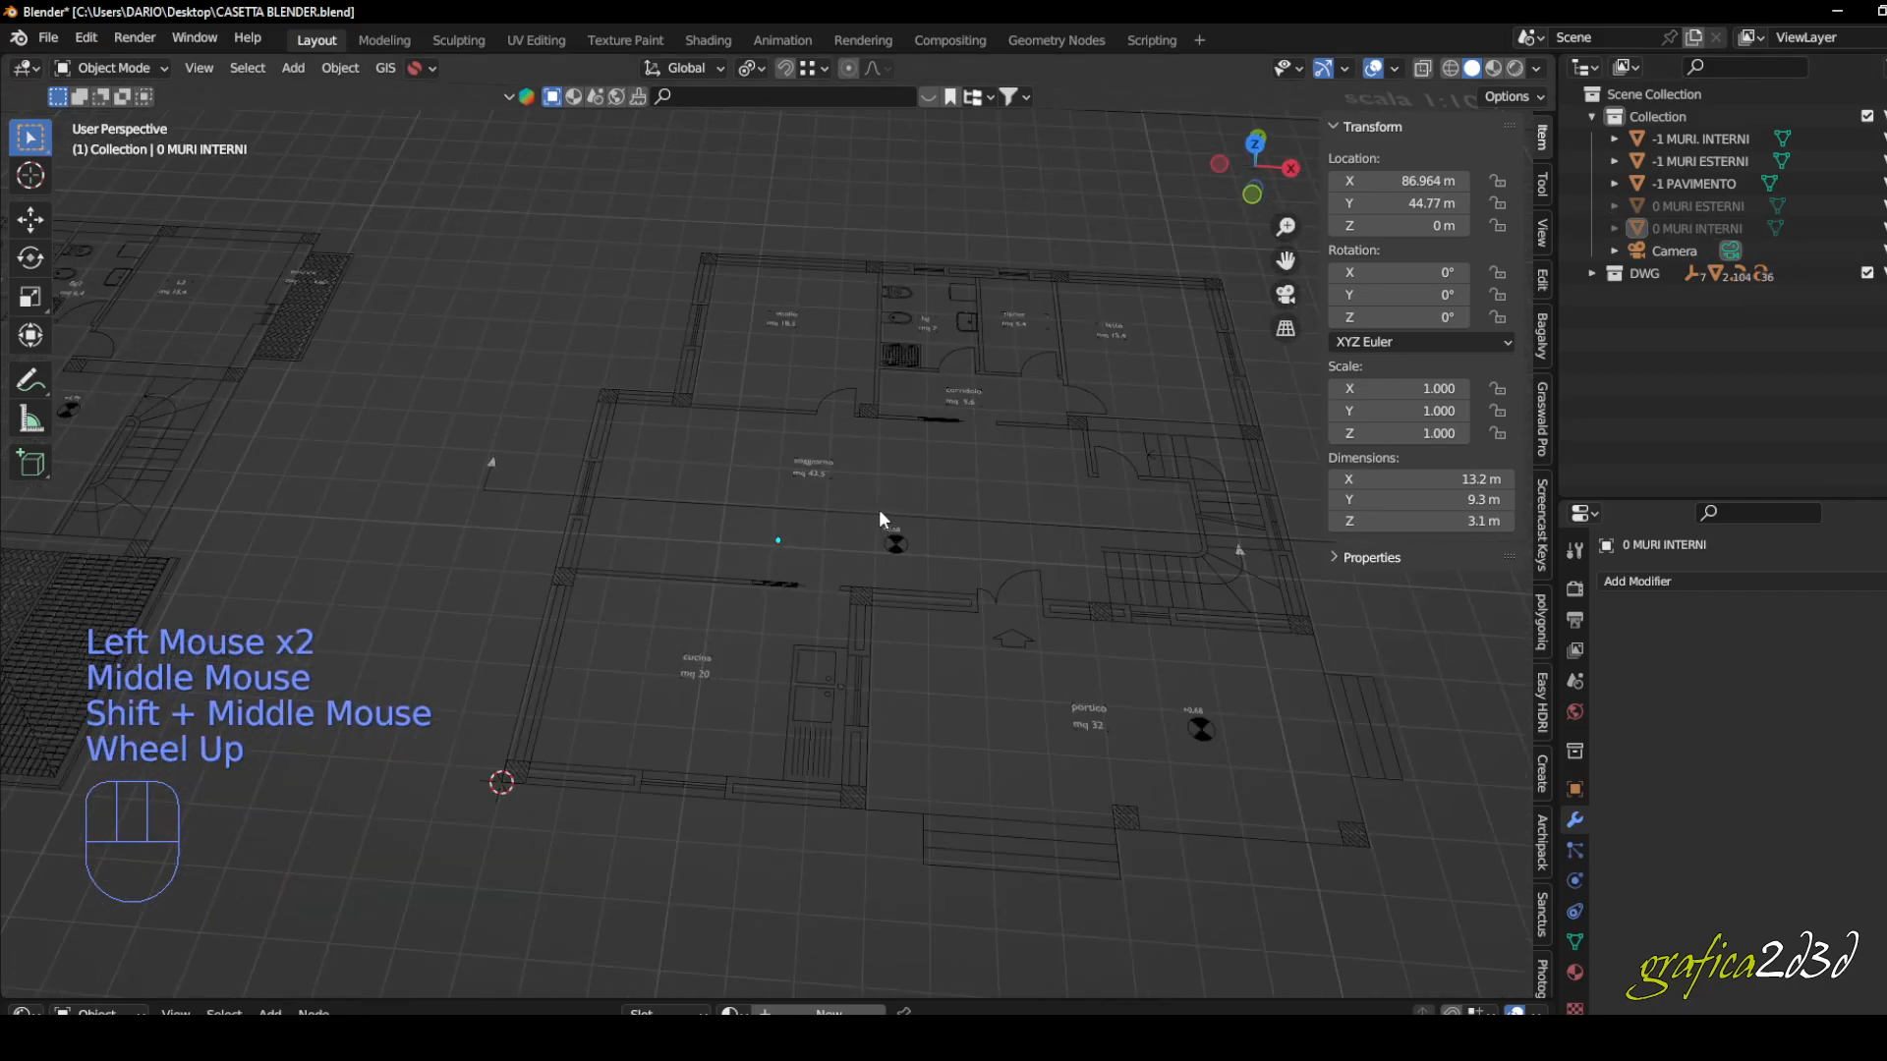
{"action": "key", "text": "KP_7"}
{"action": "middle_click_drag", "start_coordinate": [878, 509], "coordinate": [747, 662]}
{"action": "scroll", "coordinate": [747, 663], "scroll_direction": "down", "scroll_amount": 1}
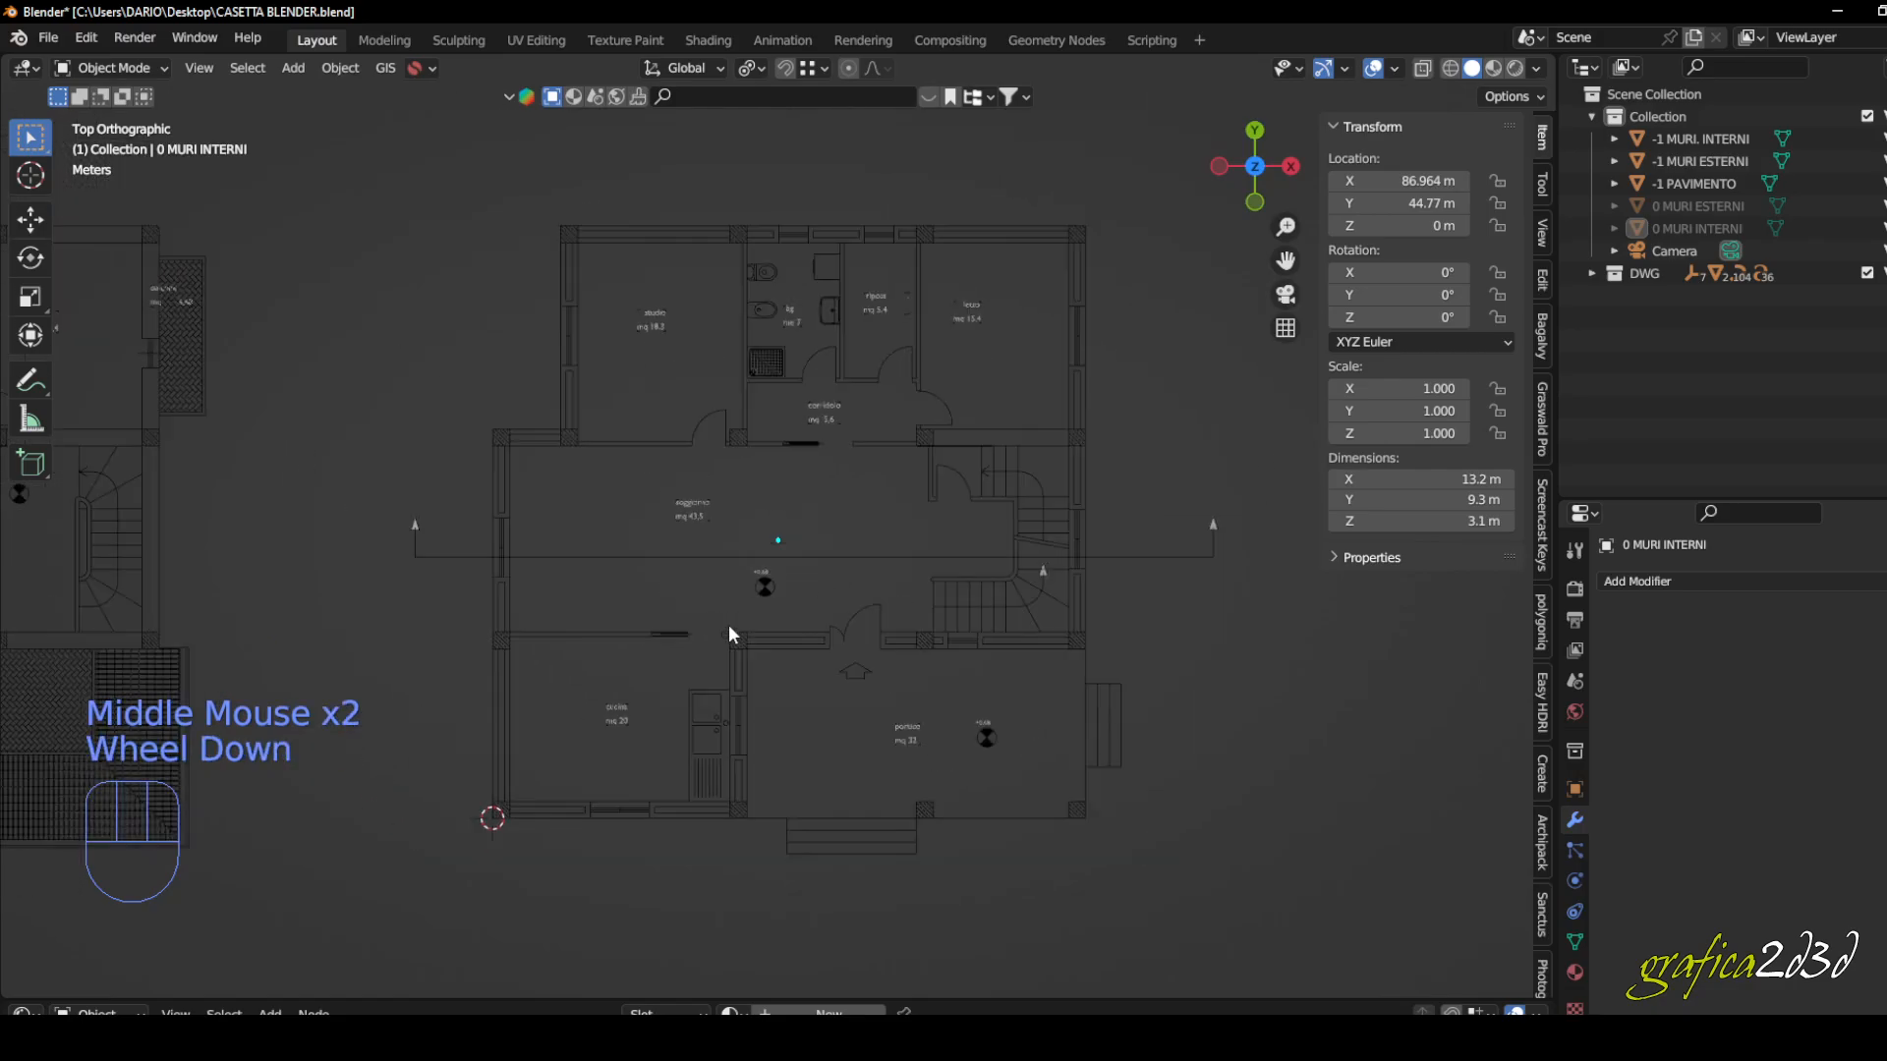
{"action": "mouse_move", "coordinate": [612, 638]}
{"action": "middle_mouse_down"}
{"action": "mouse_move", "coordinate": [623, 617]}
{"action": "mouse_move", "coordinate": [584, 651]}
{"action": "middle_mouse_up"}
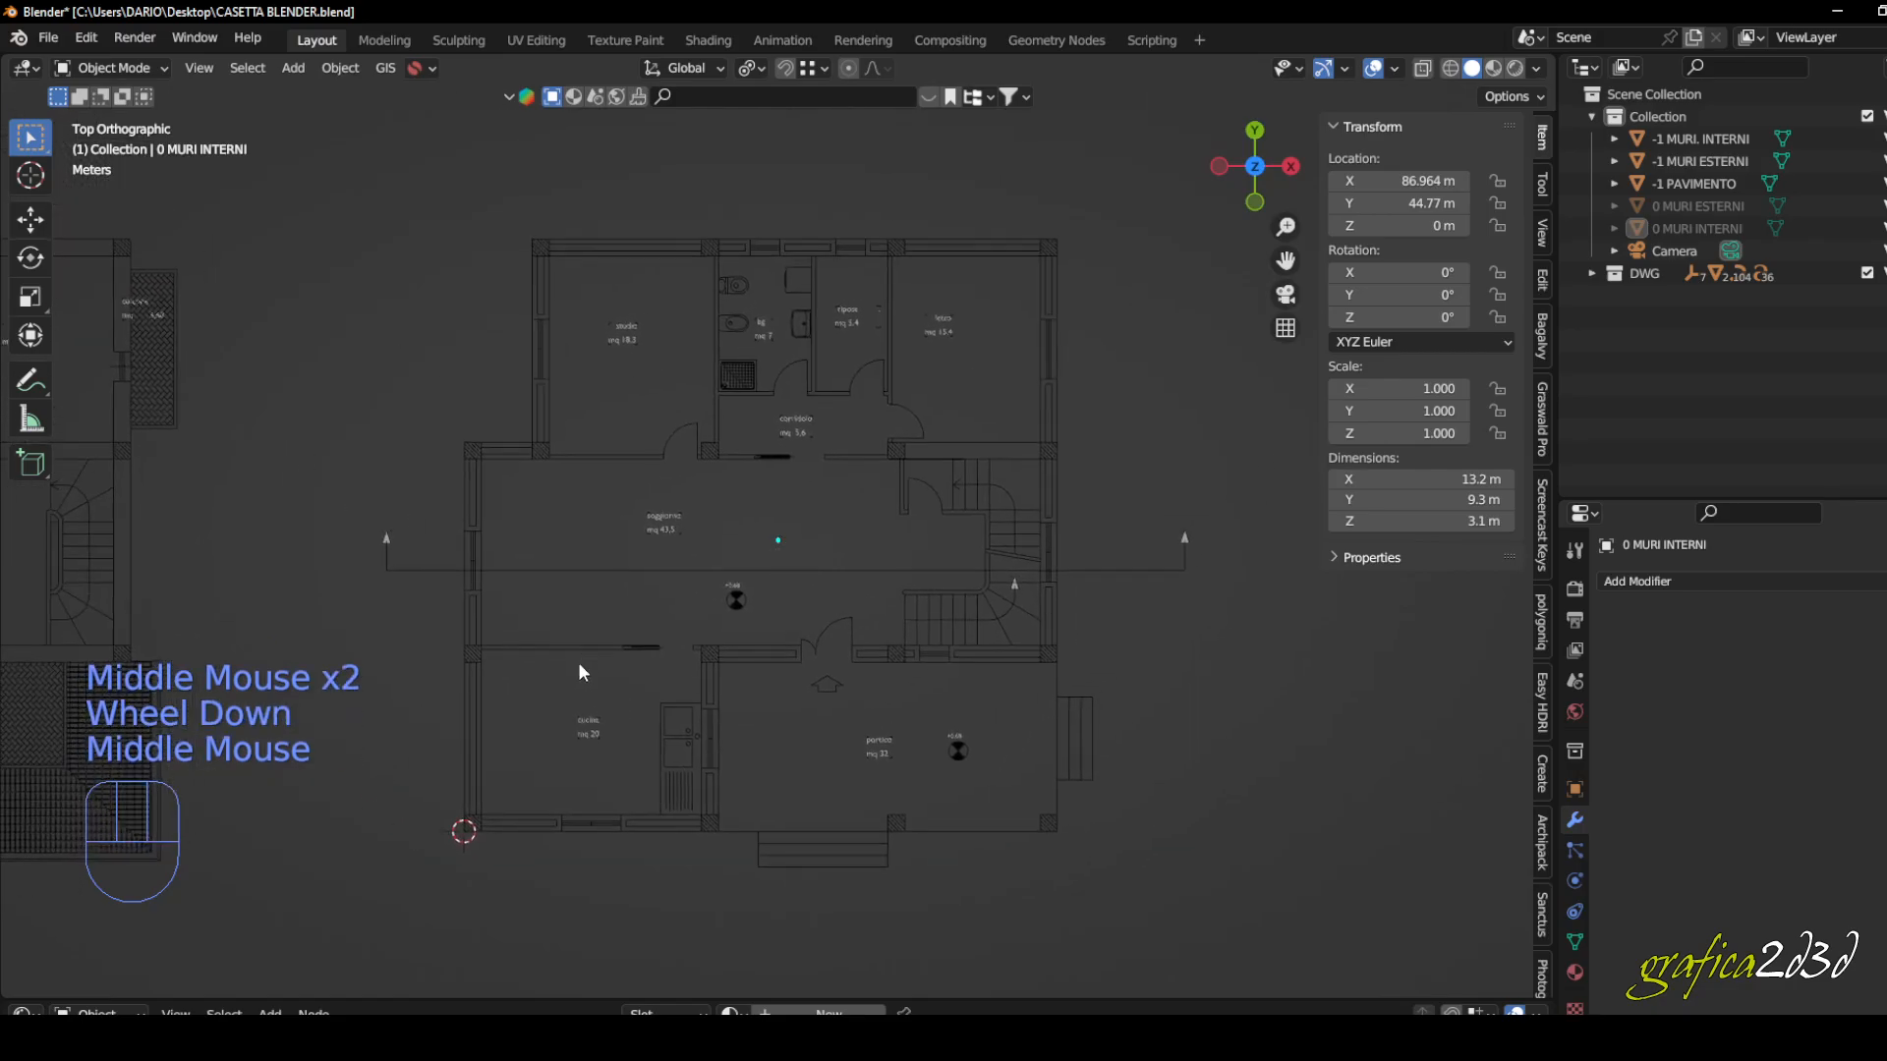
{"action": "scroll", "coordinate": [574, 765], "scroll_direction": "up", "scroll_amount": 1}
{"action": "scroll", "coordinate": [574, 764], "scroll_direction": "up", "scroll_amount": 1}
{"action": "middle_click_drag", "start_coordinate": [574, 764], "coordinate": [557, 709]}
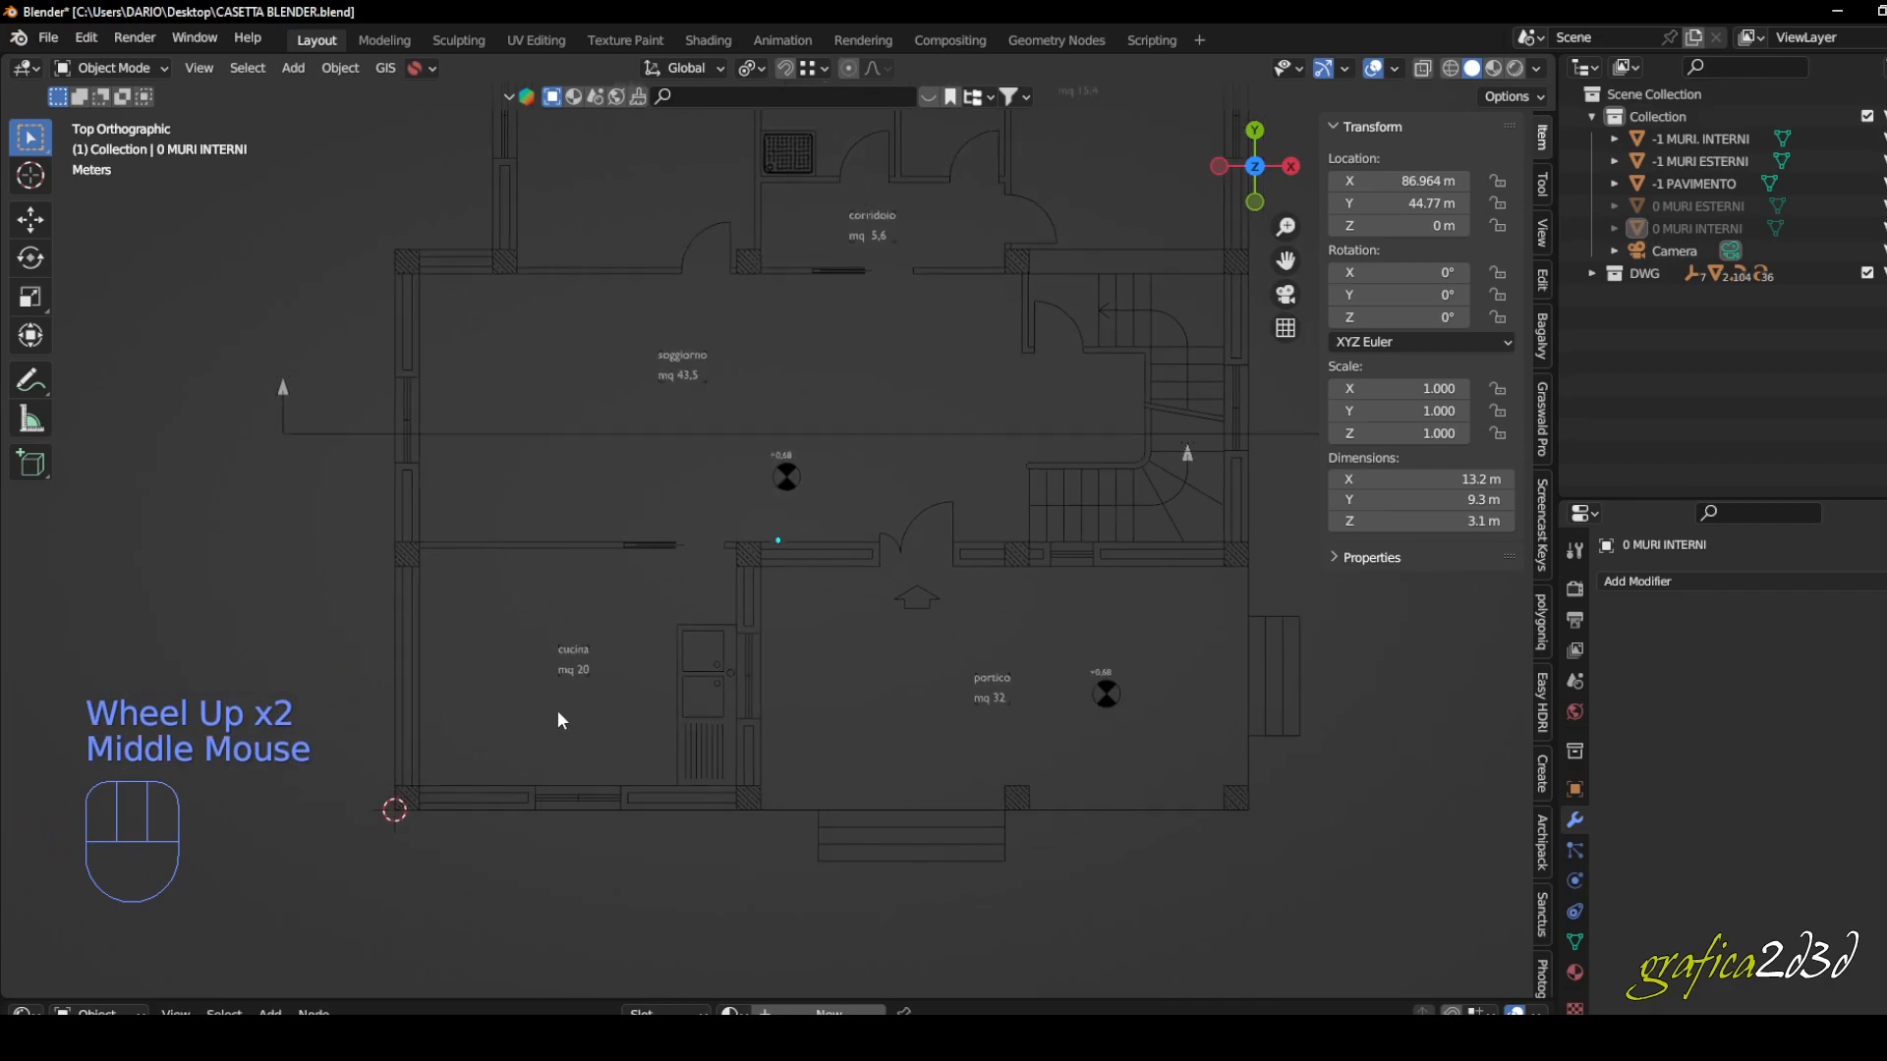
{"action": "key", "text": "shift"}
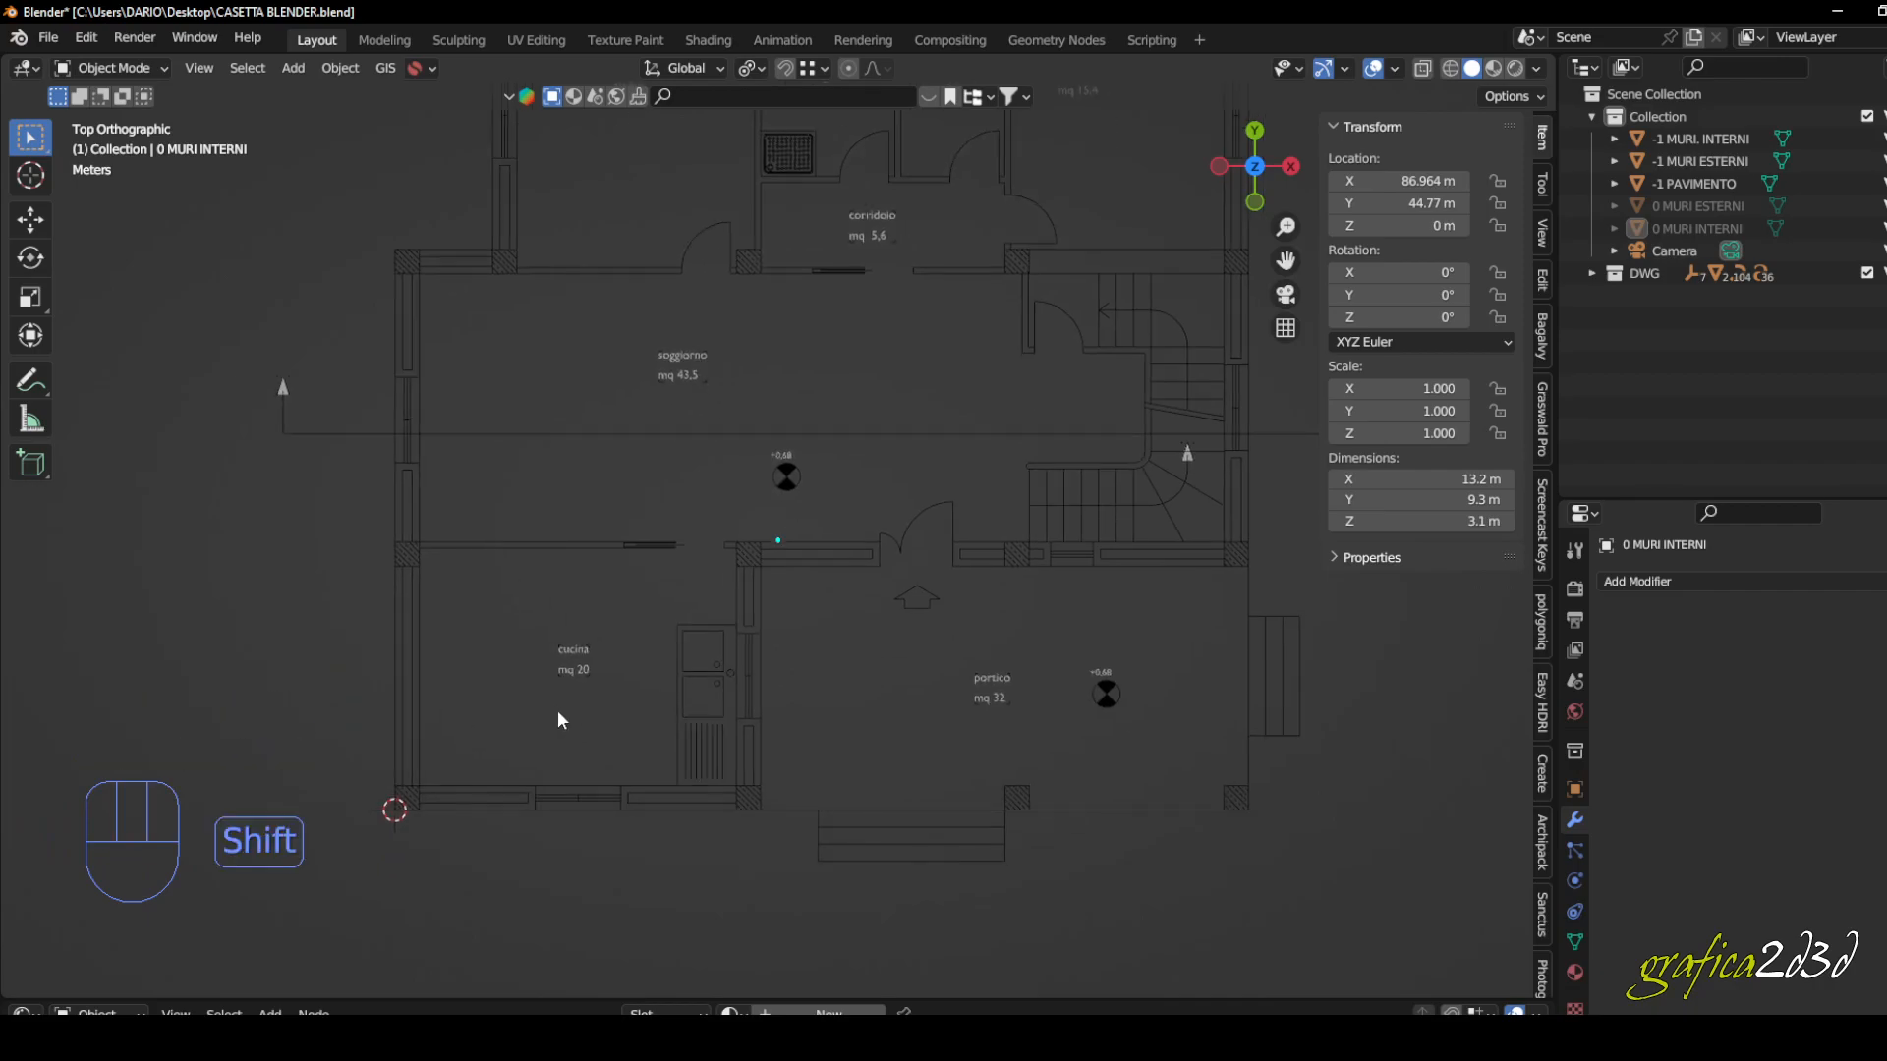
{"action": "key", "text": "shift+a"}
{"action": "mouse_move", "coordinate": [537, 542]}
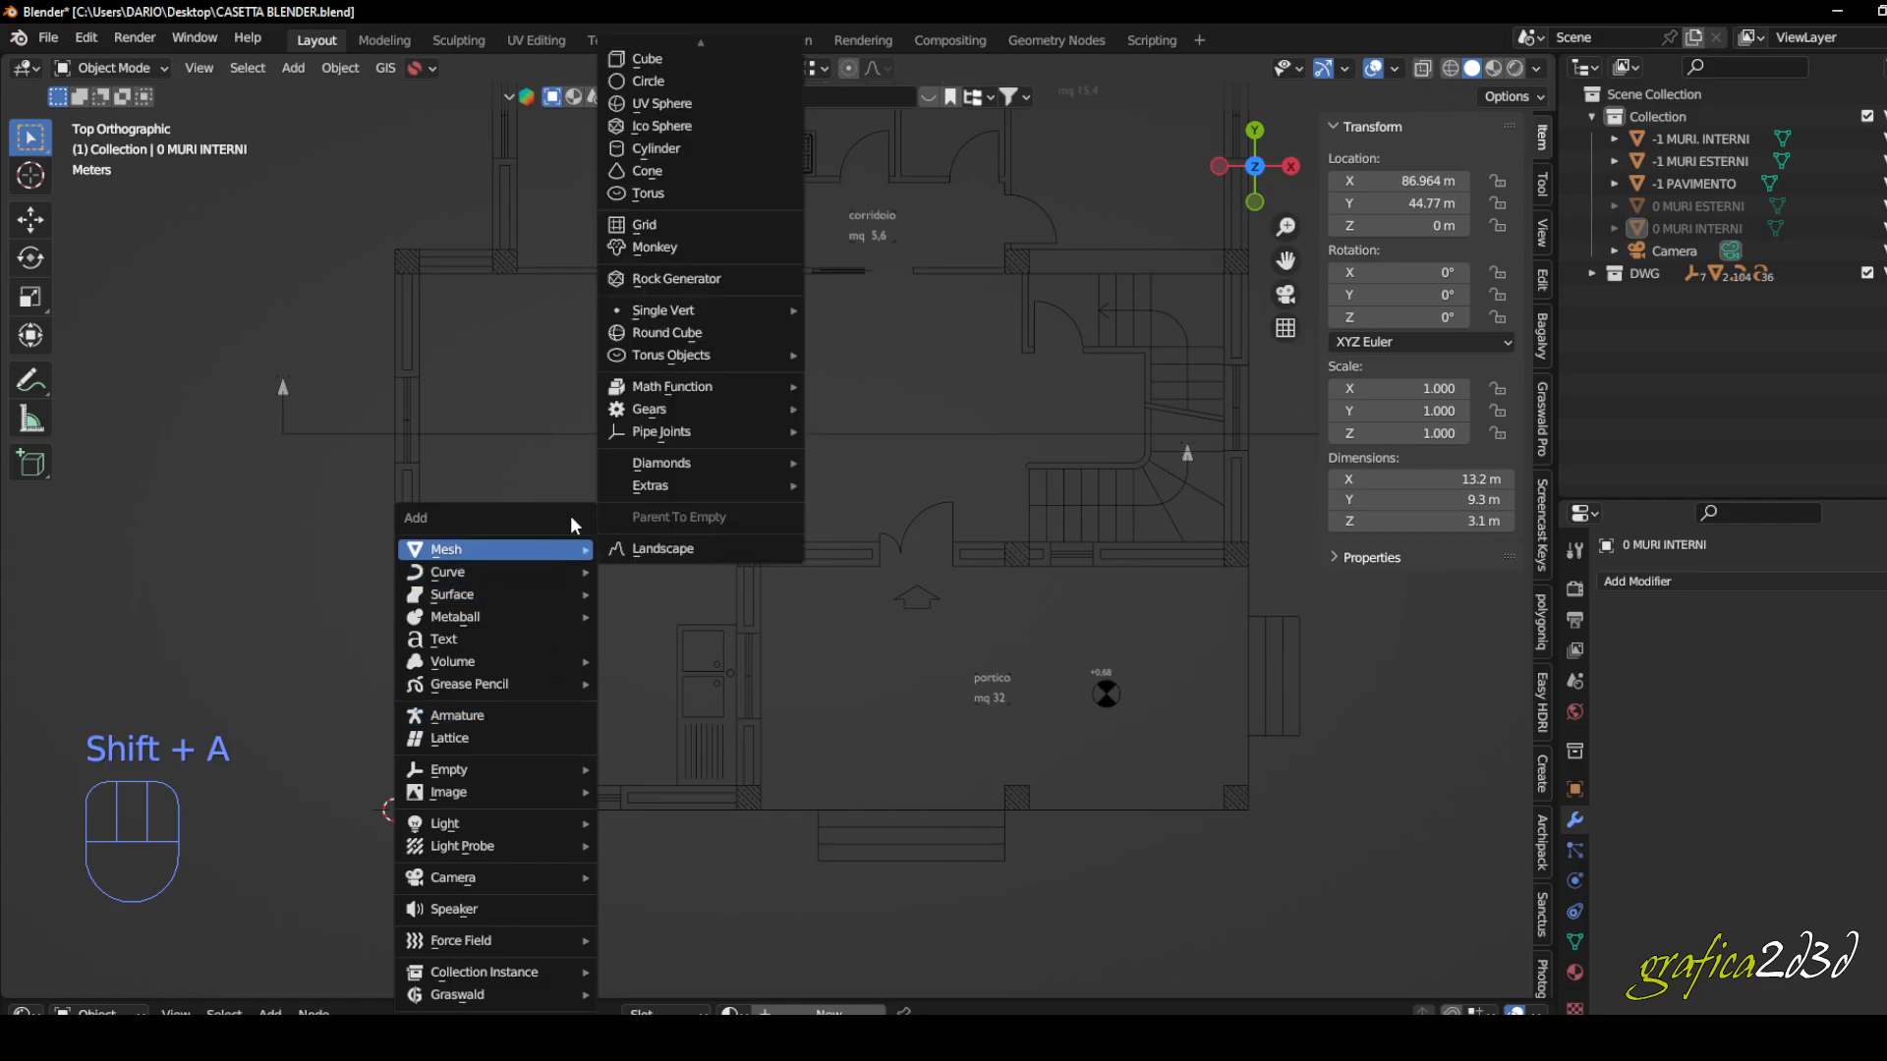
{"action": "mouse_move", "coordinate": [712, 42]}
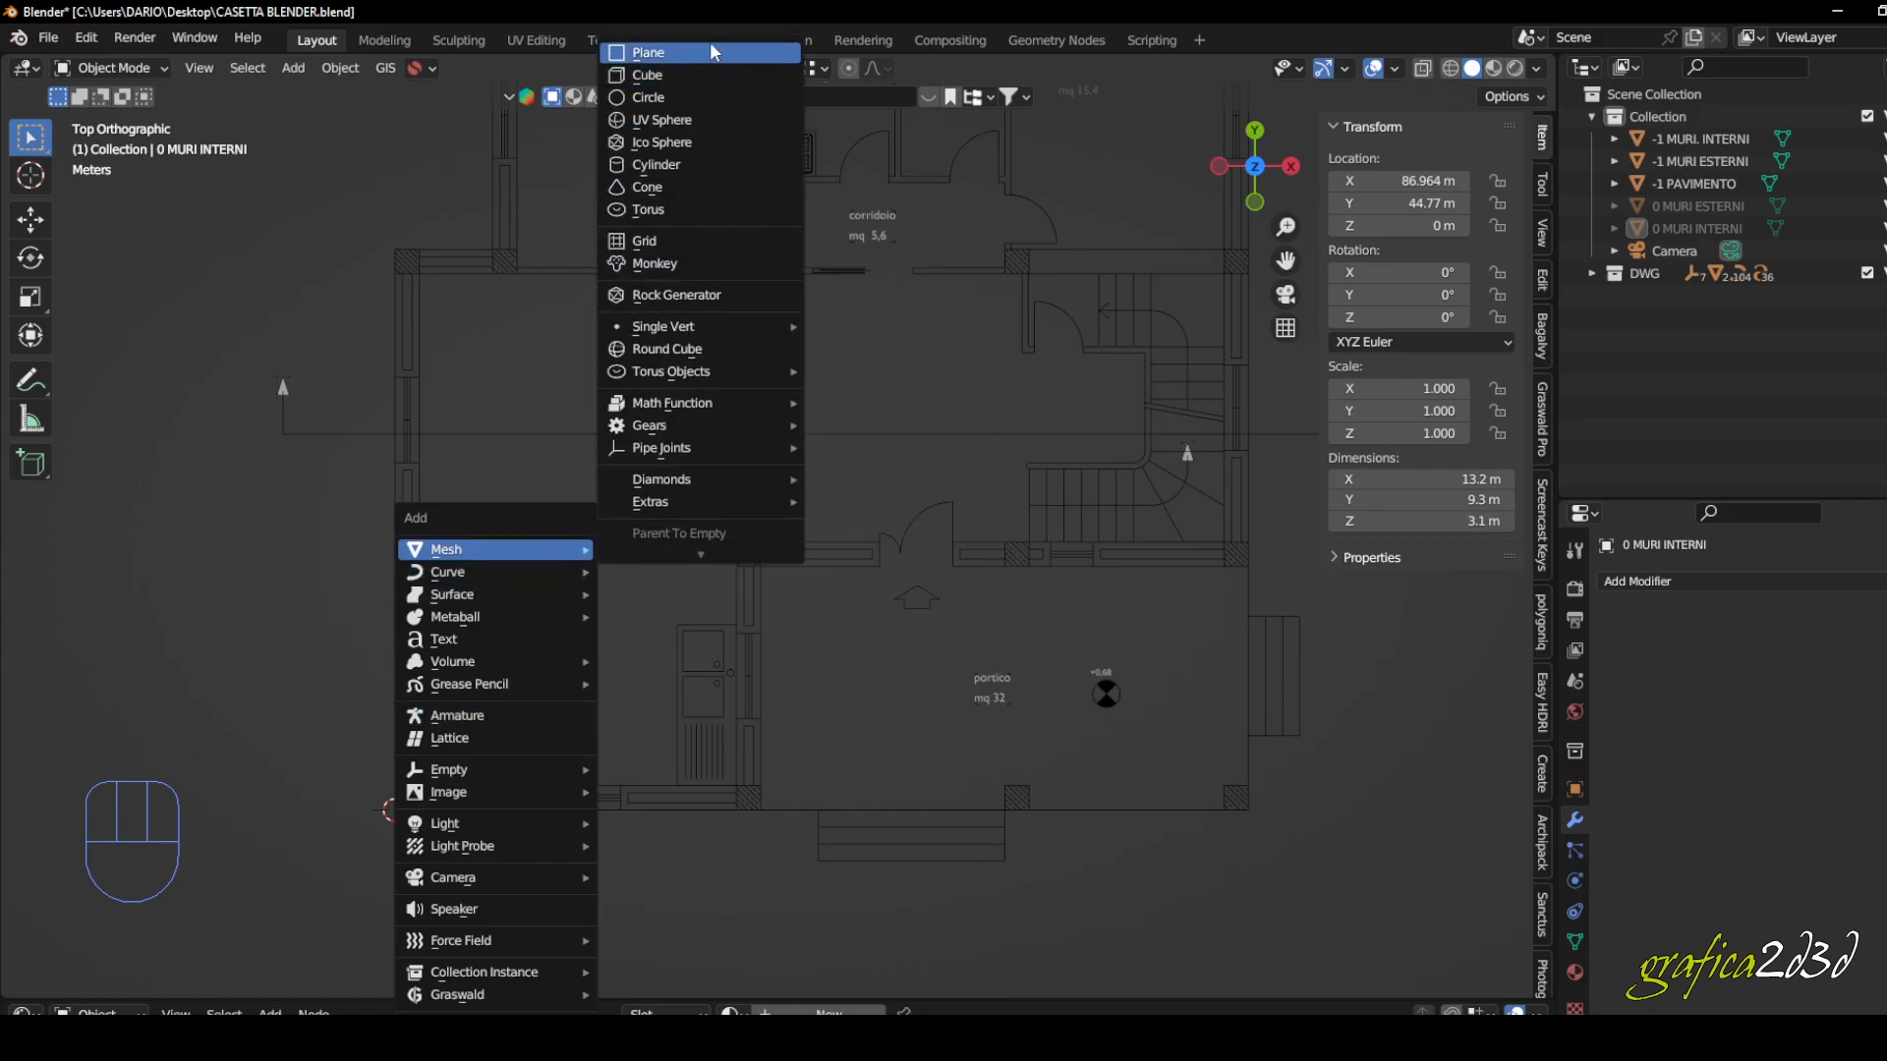
{"action": "mouse_move", "coordinate": [746, 326]}
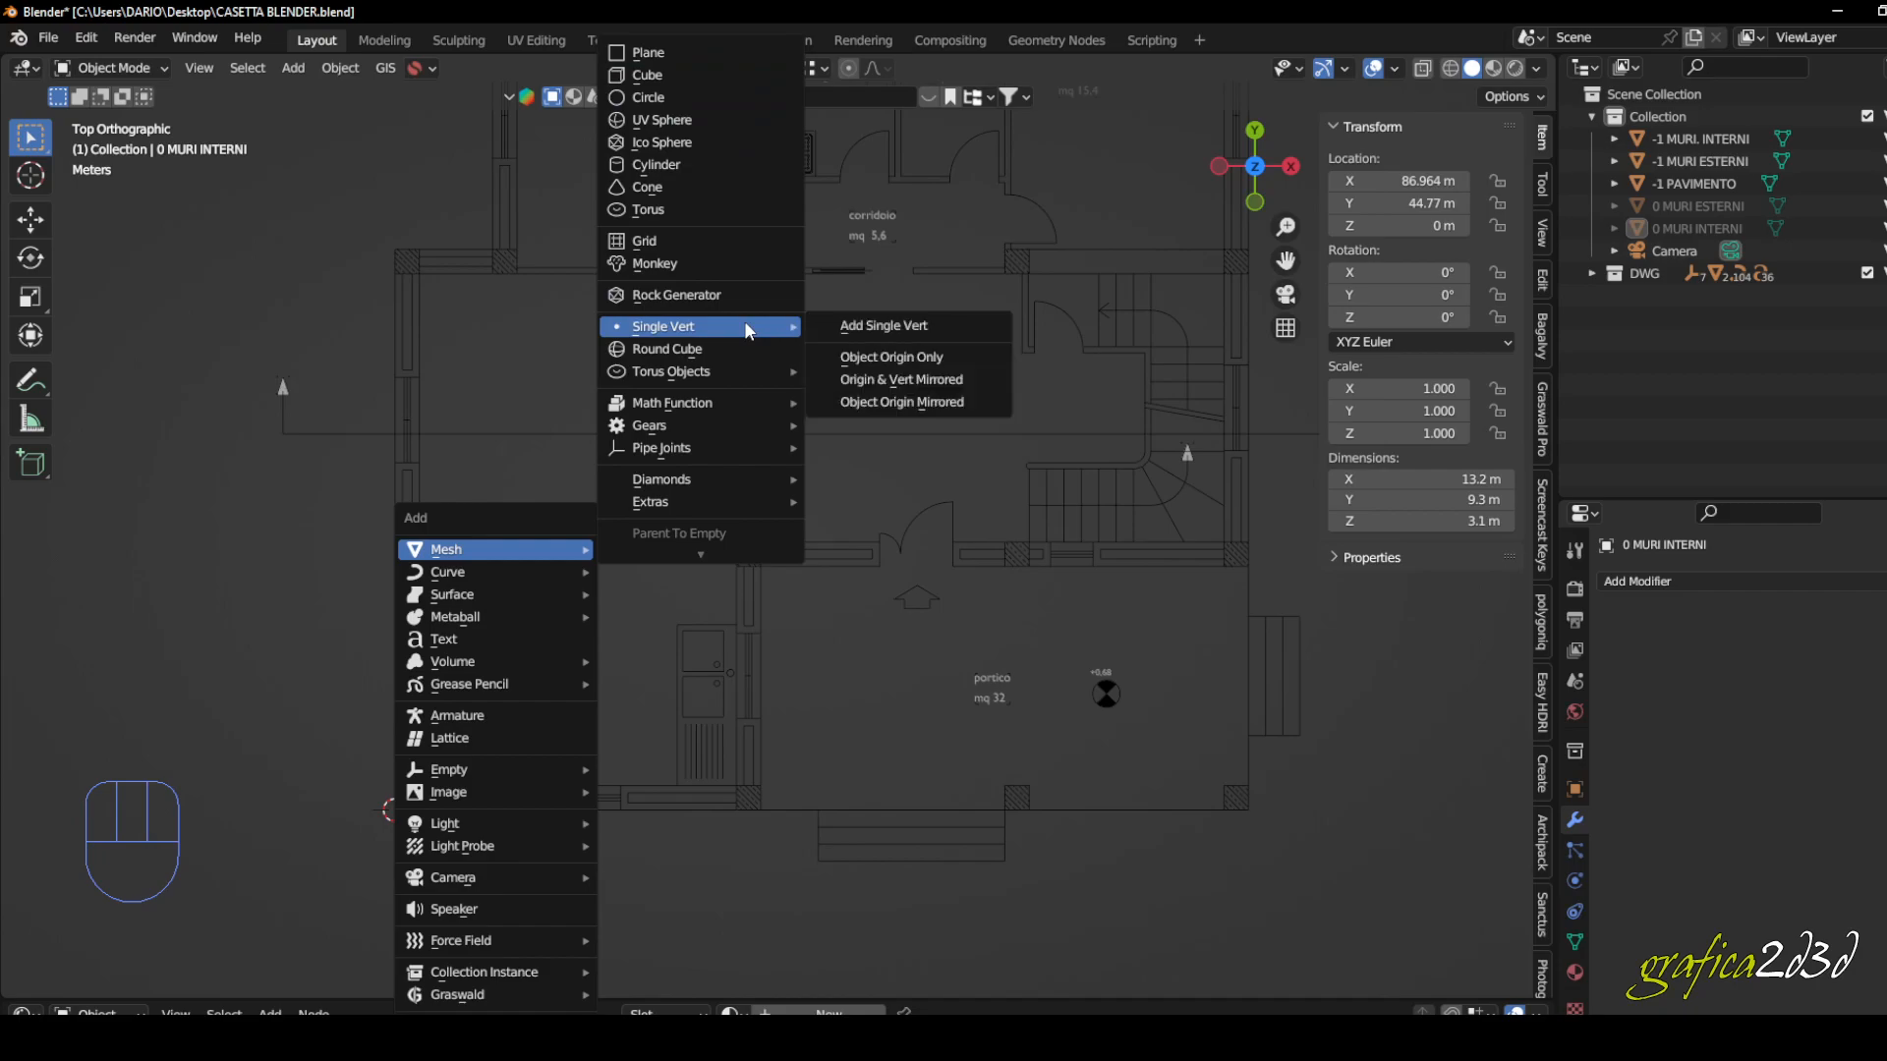
{"action": "left_click", "coordinate": [863, 326]}
- Turn on snapping, switch to vertex selection and select the vertex at the cucina's outer corner
{"action": "middle_click_drag", "start_coordinate": [562, 656], "coordinate": [528, 594], "text": "shift"}
{"action": "scroll", "coordinate": [557, 717], "scroll_direction": "up", "scroll_amount": 1}
{"action": "middle_click_drag", "start_coordinate": [568, 717], "coordinate": [664, 756]}
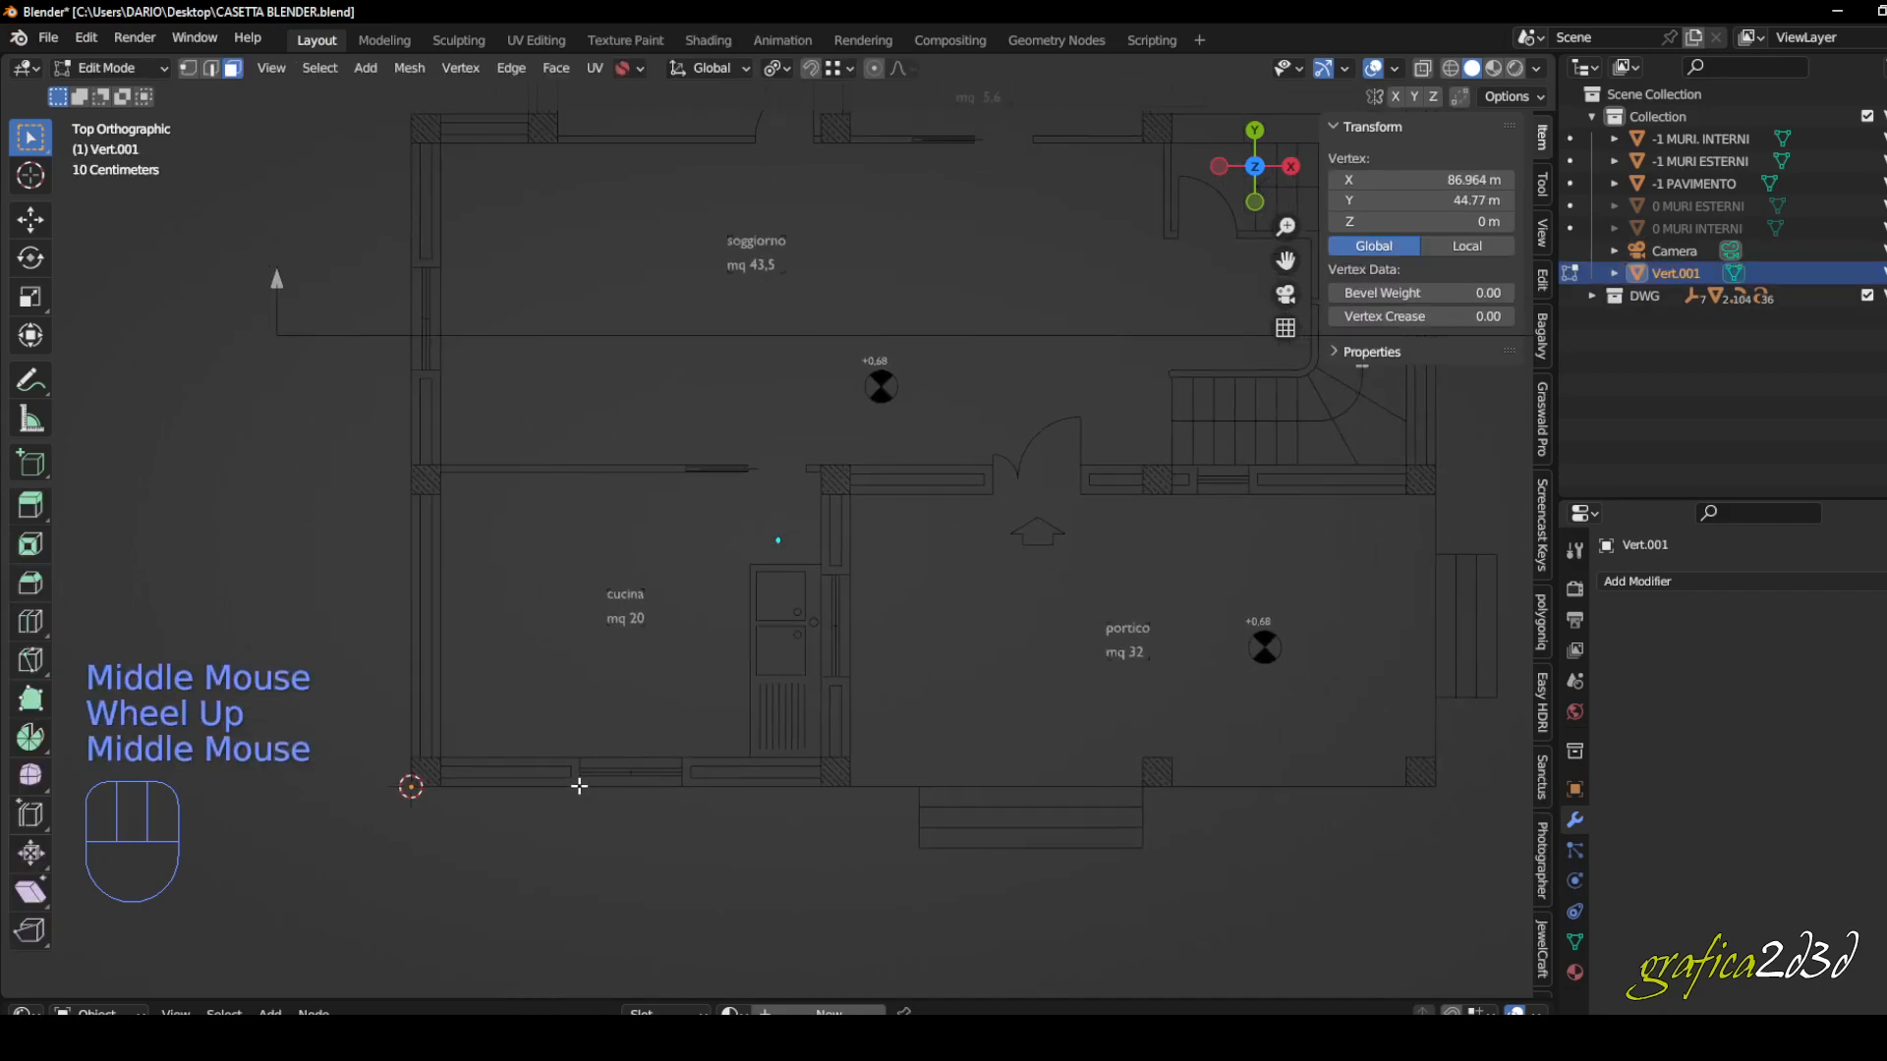
{"action": "left_click", "coordinate": [814, 75]}
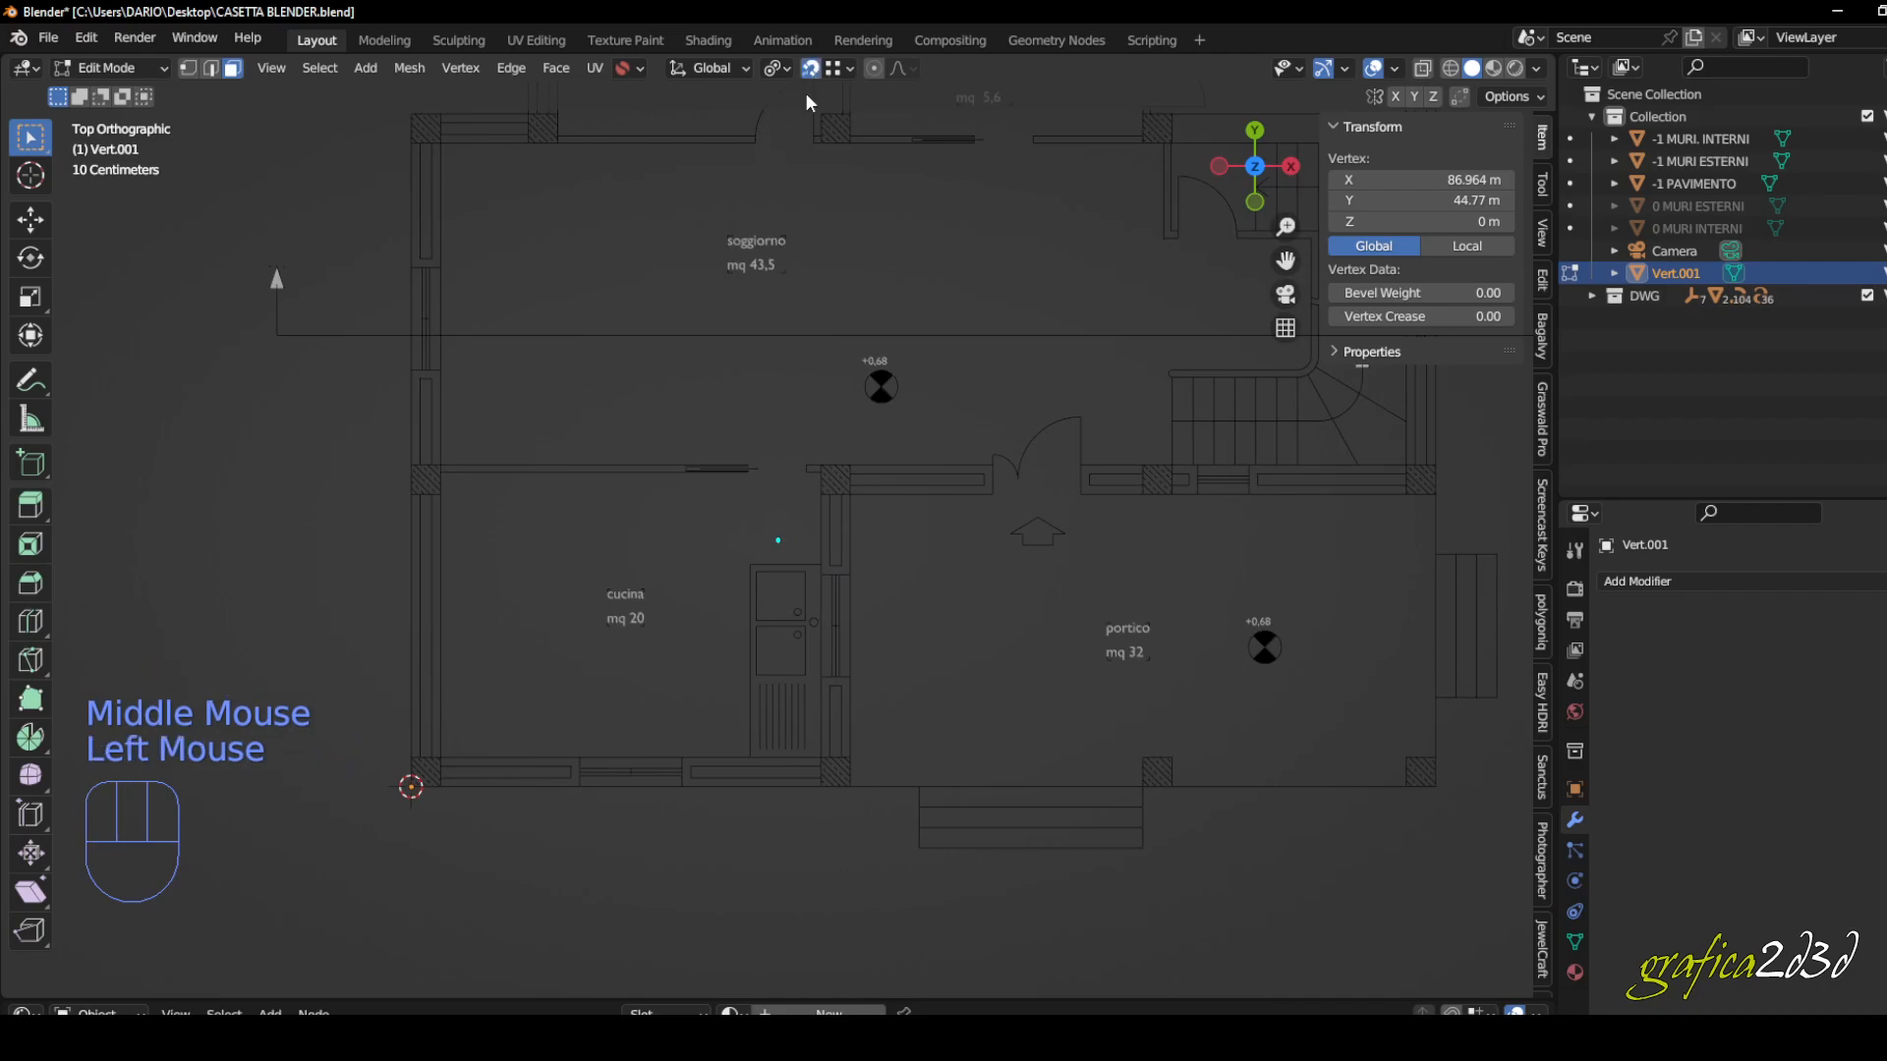
{"action": "key", "text": "e"}
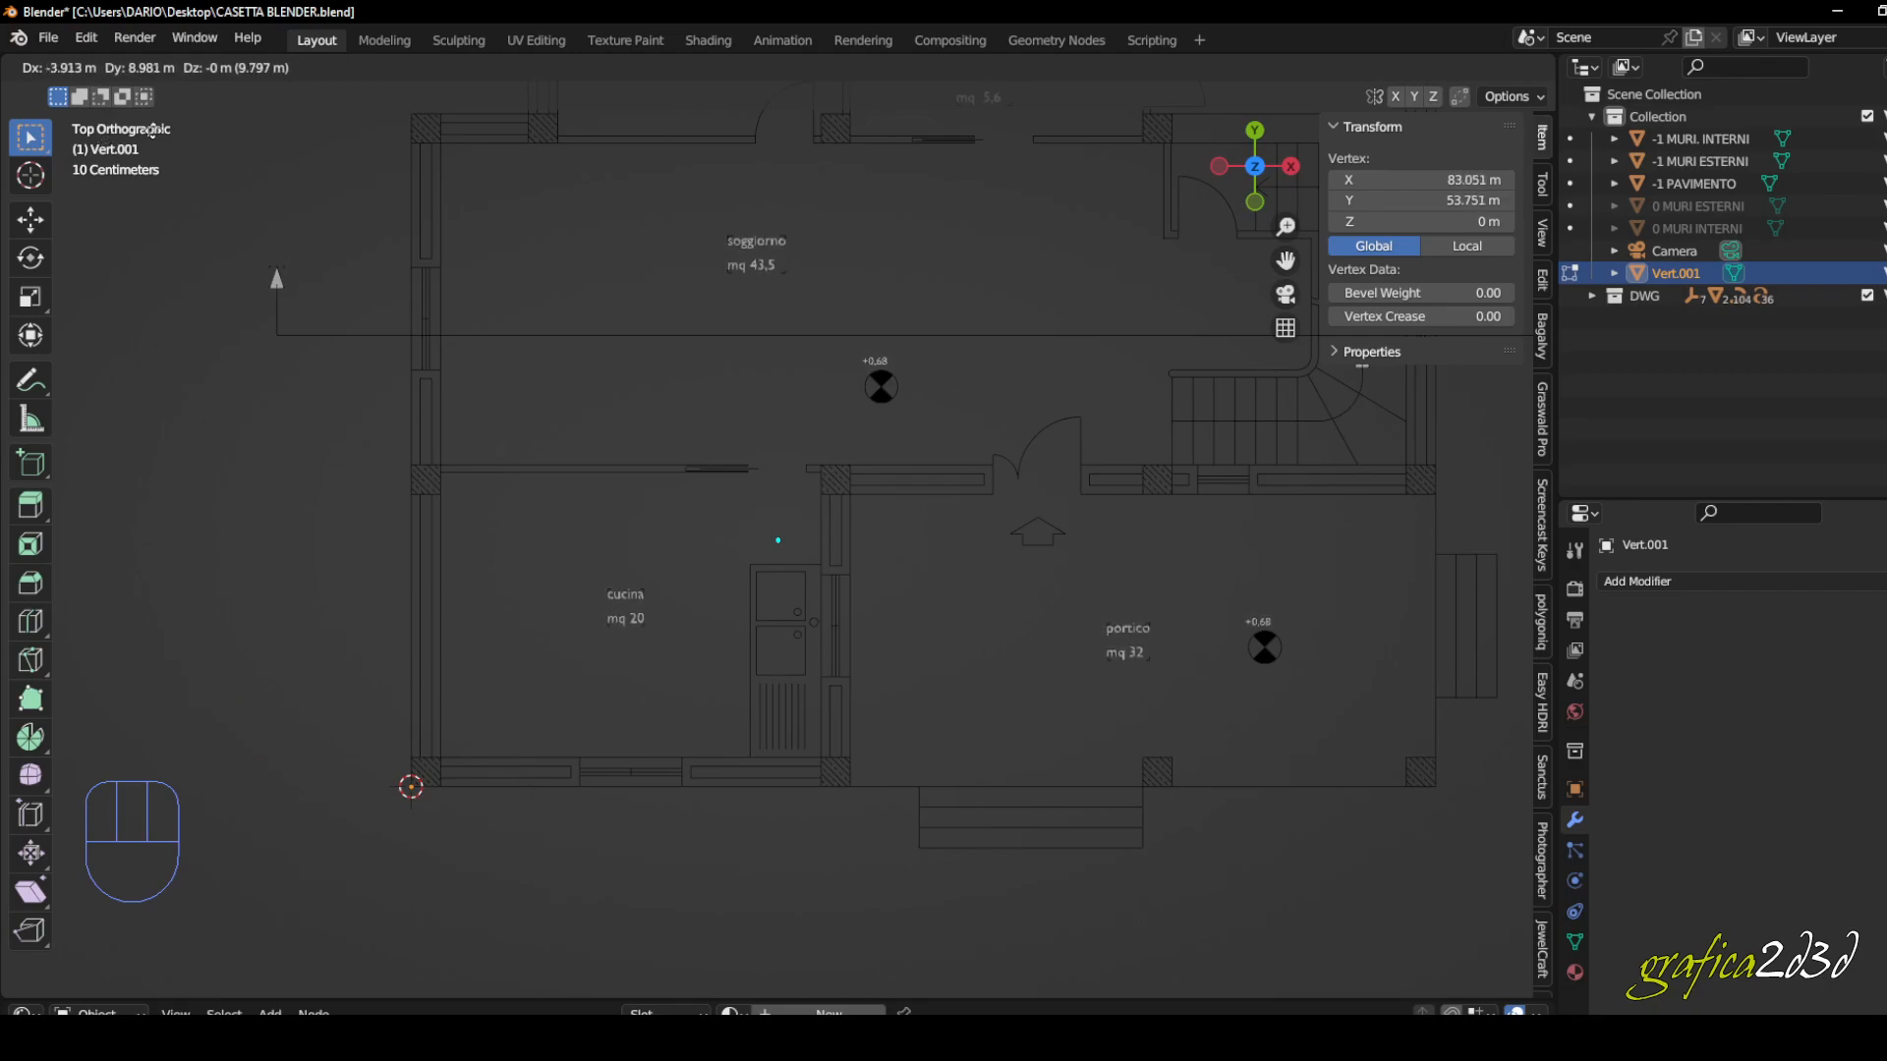
{"action": "right_click", "coordinate": [240, 223]}
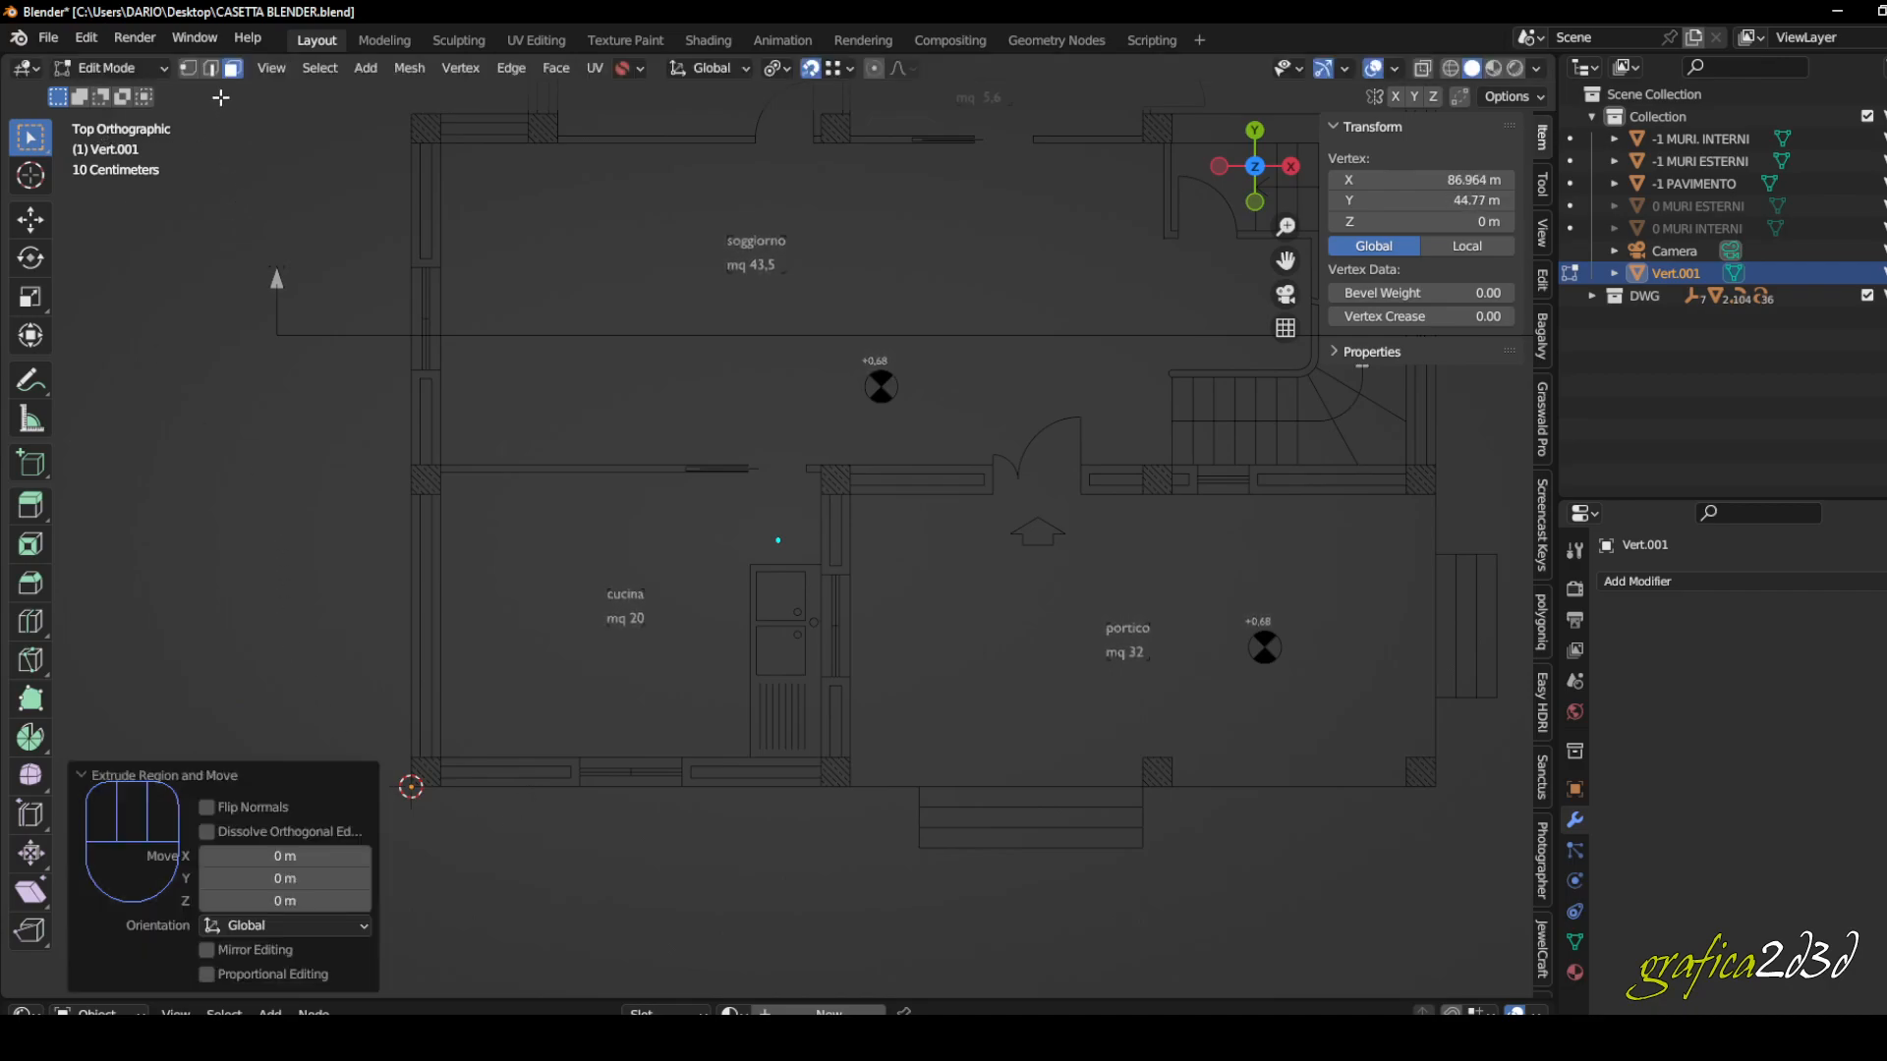
{"action": "left_click", "coordinate": [188, 68]}
{"action": "left_click_drag", "start_coordinate": [367, 682], "coordinate": [518, 874]}
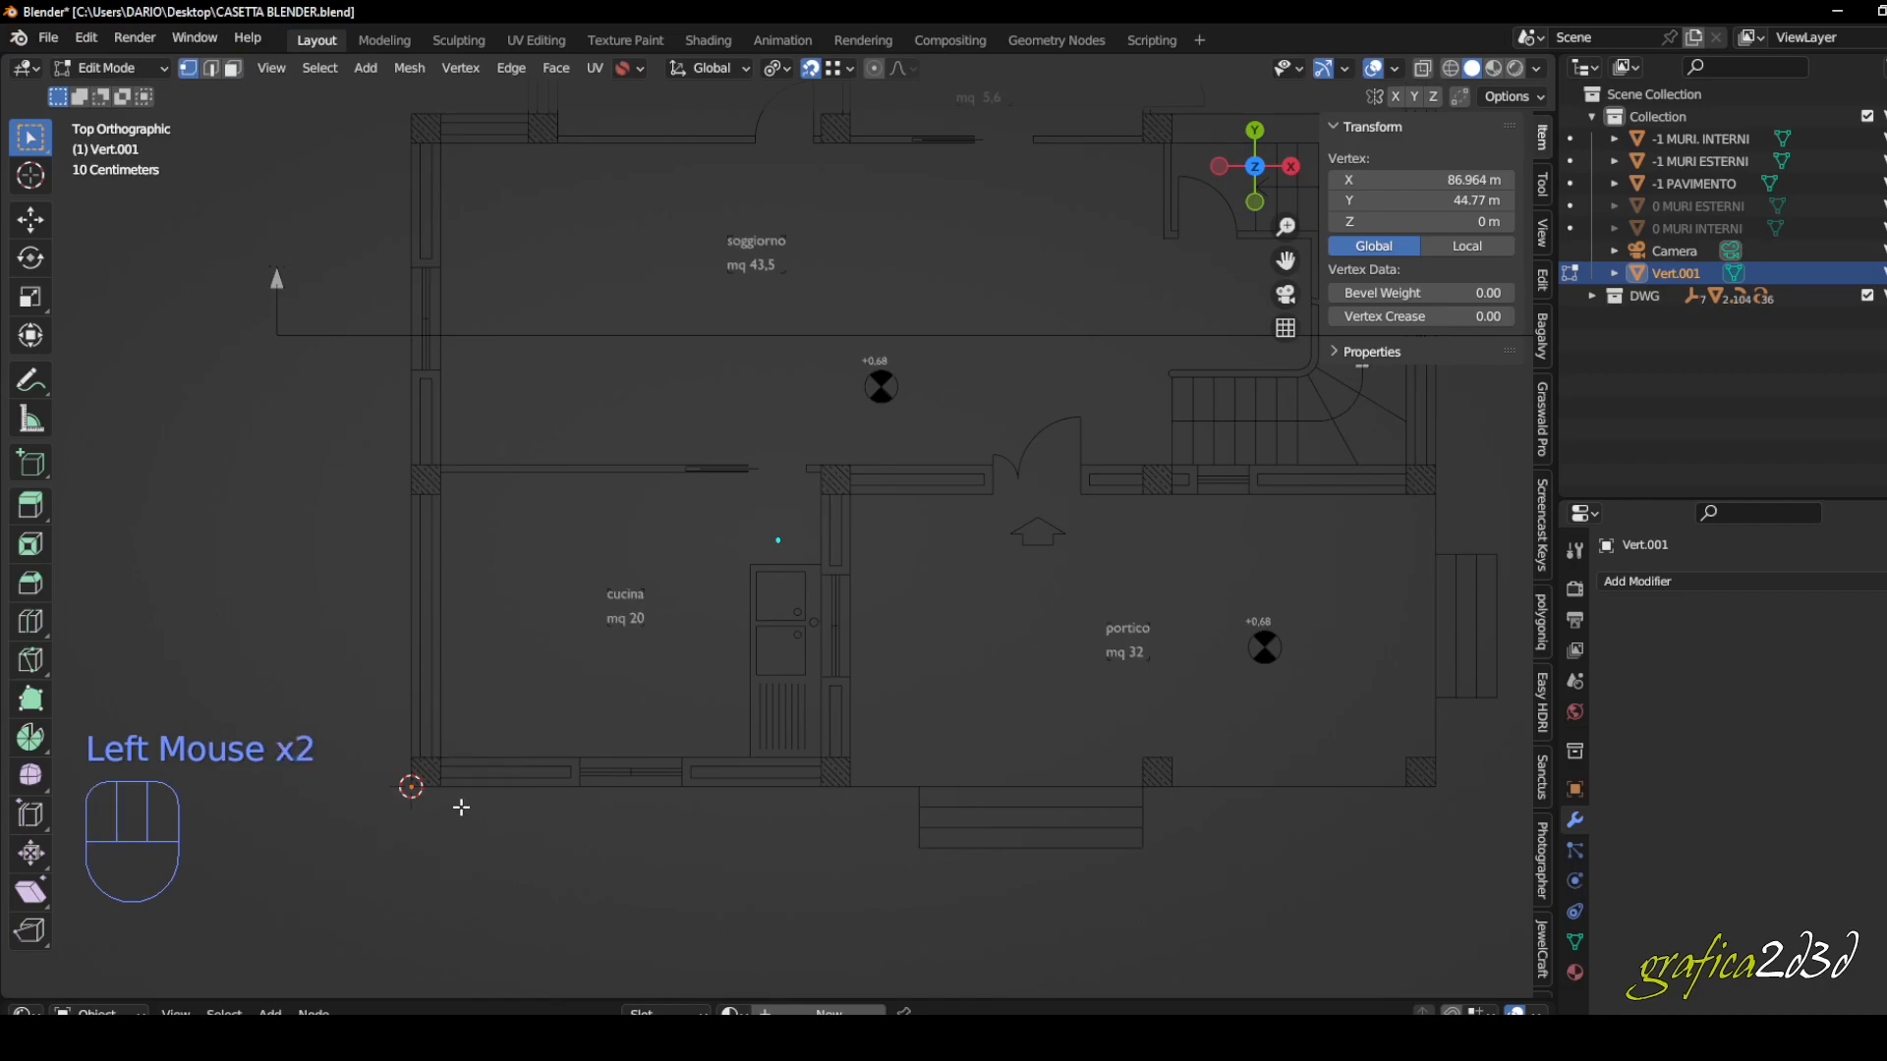
- Extrude the vertex 6 m in X, 4 m in Y and 8 m in X along the outer walls bordering the cucina and portico
{"action": "key", "text": "e"}
{"action": "left_click", "coordinate": [869, 801]}
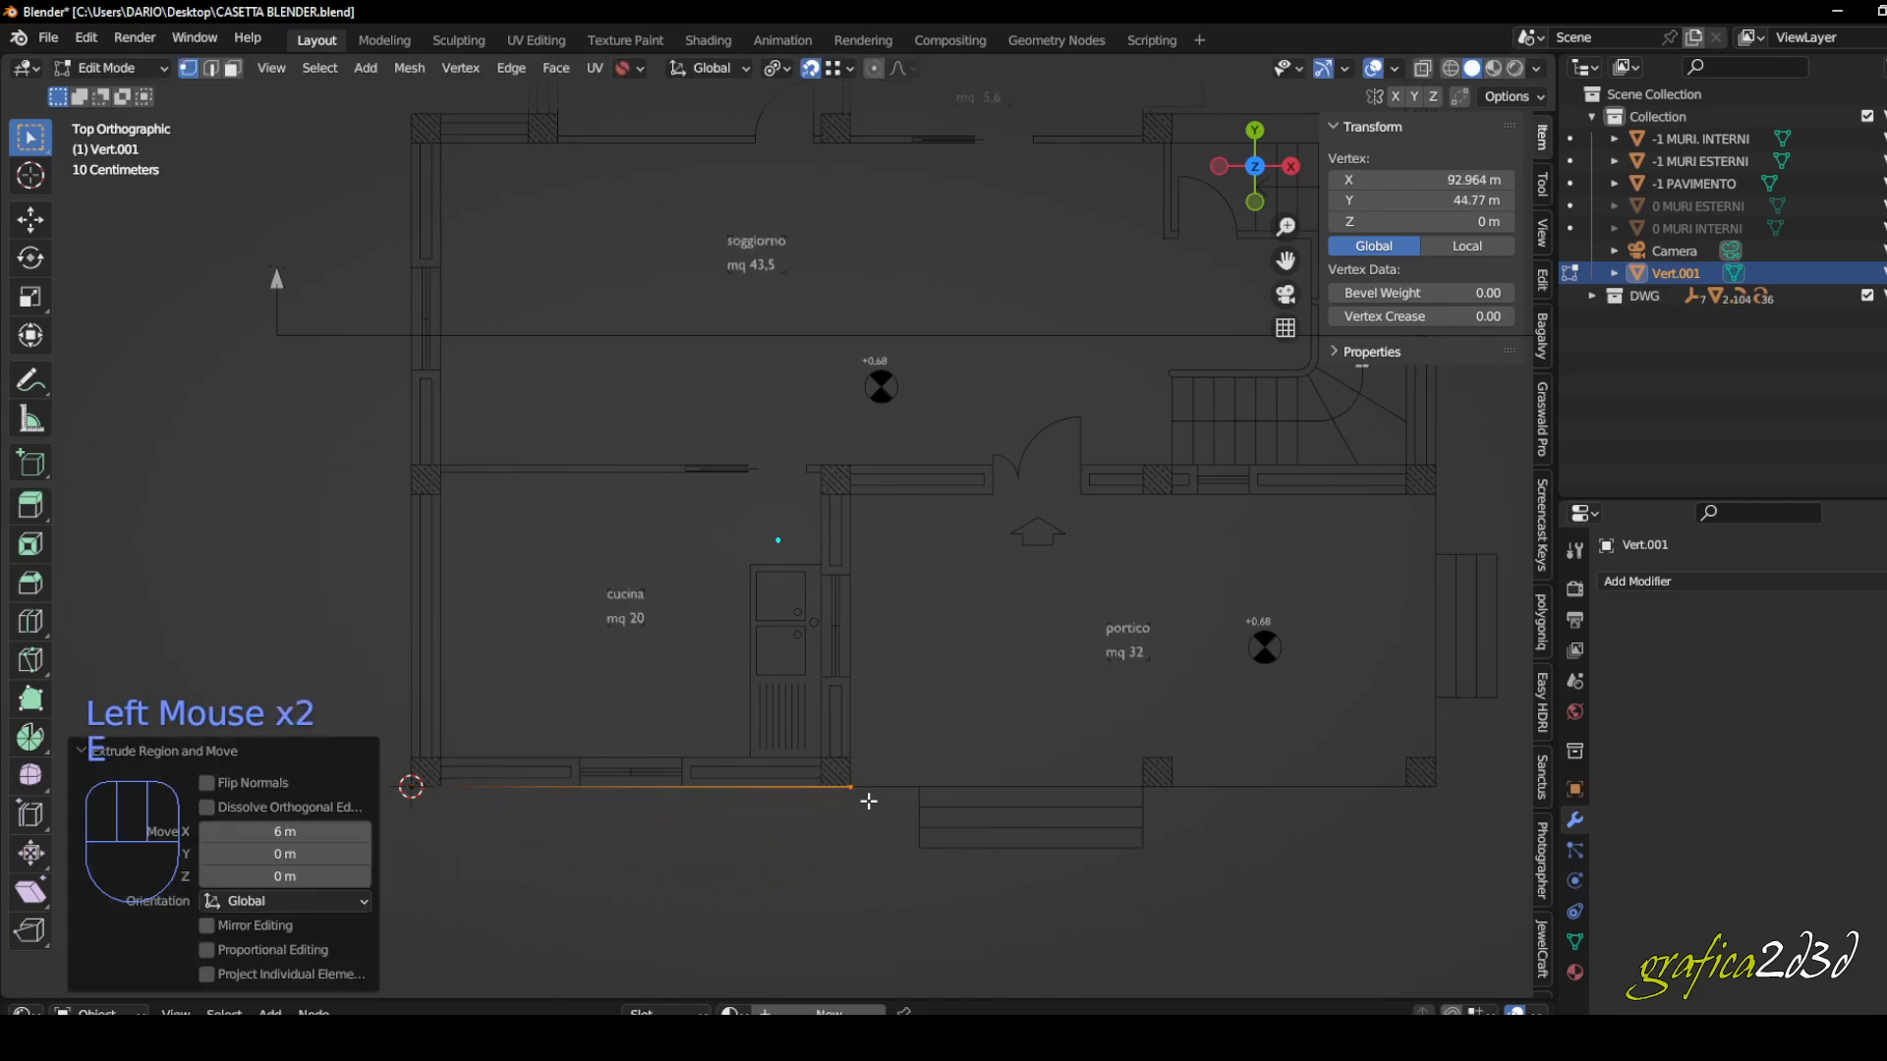
{"action": "key", "text": "e"}
{"action": "left_click", "coordinate": [862, 508]}
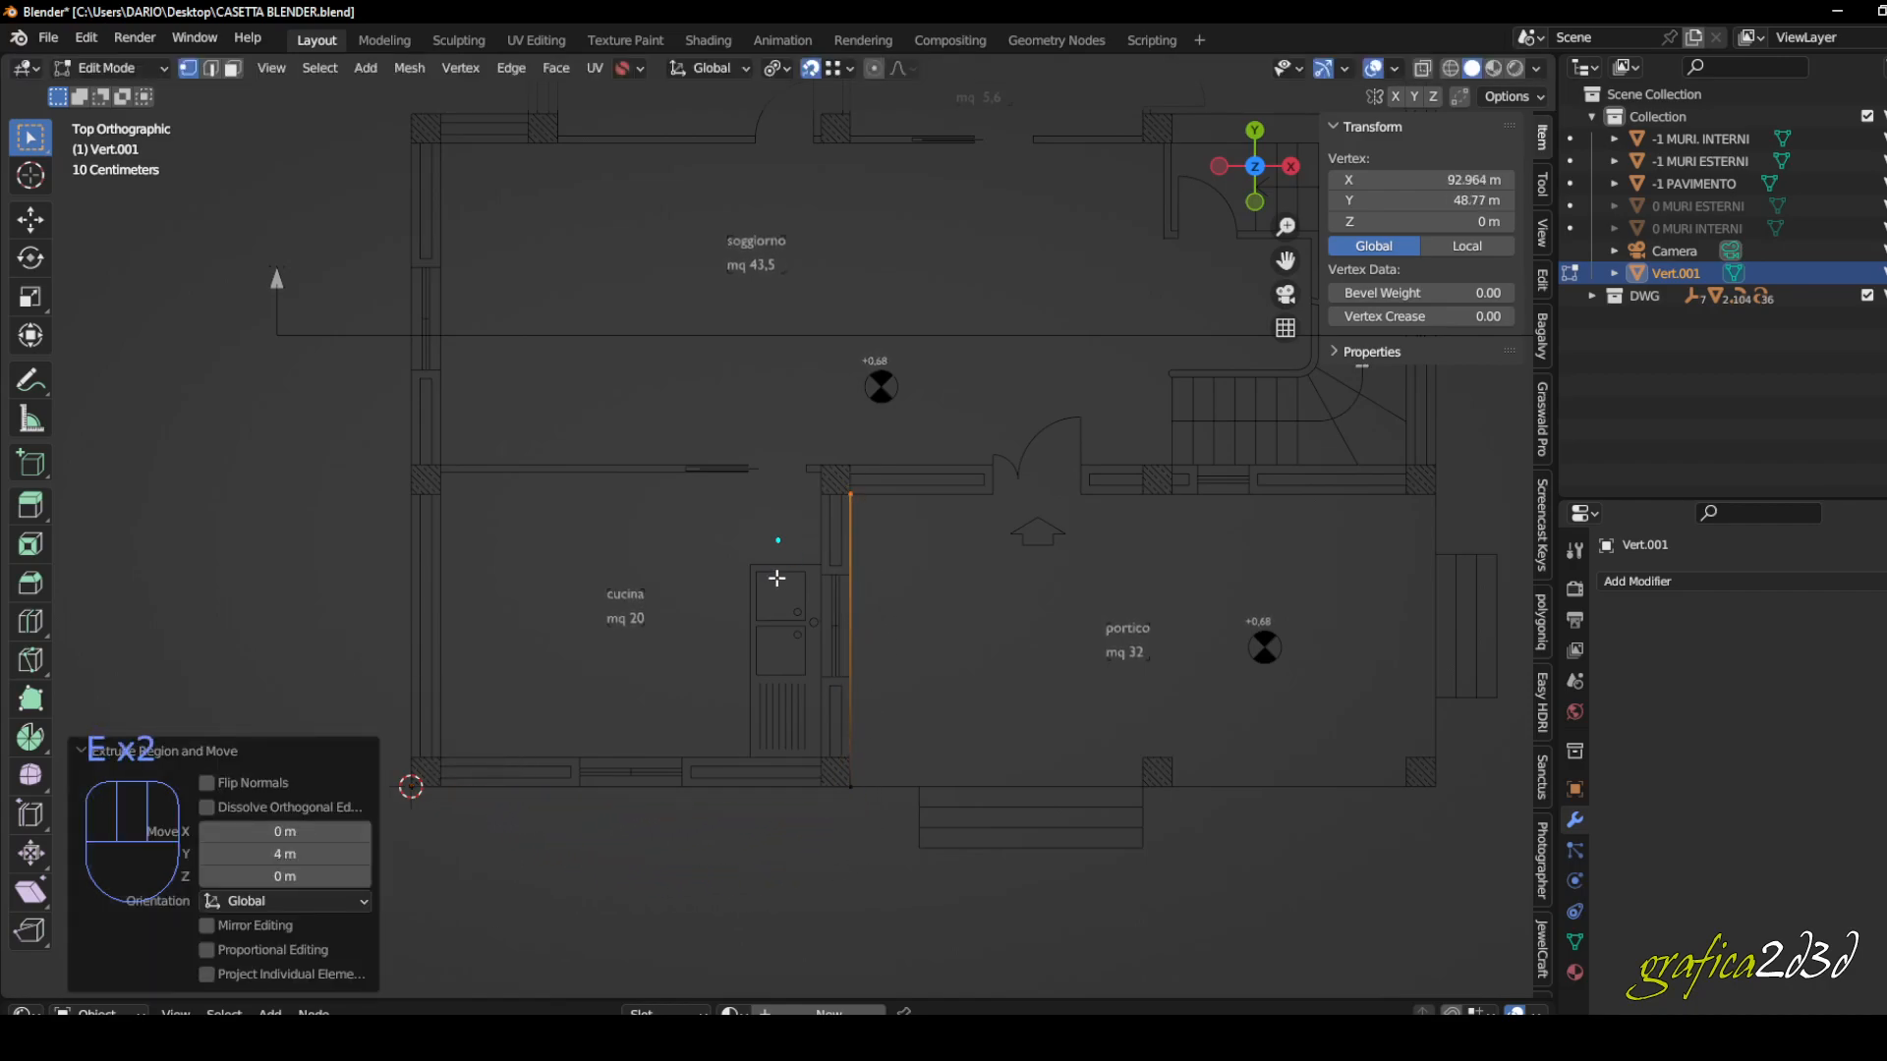
{"action": "key", "text": "e"}
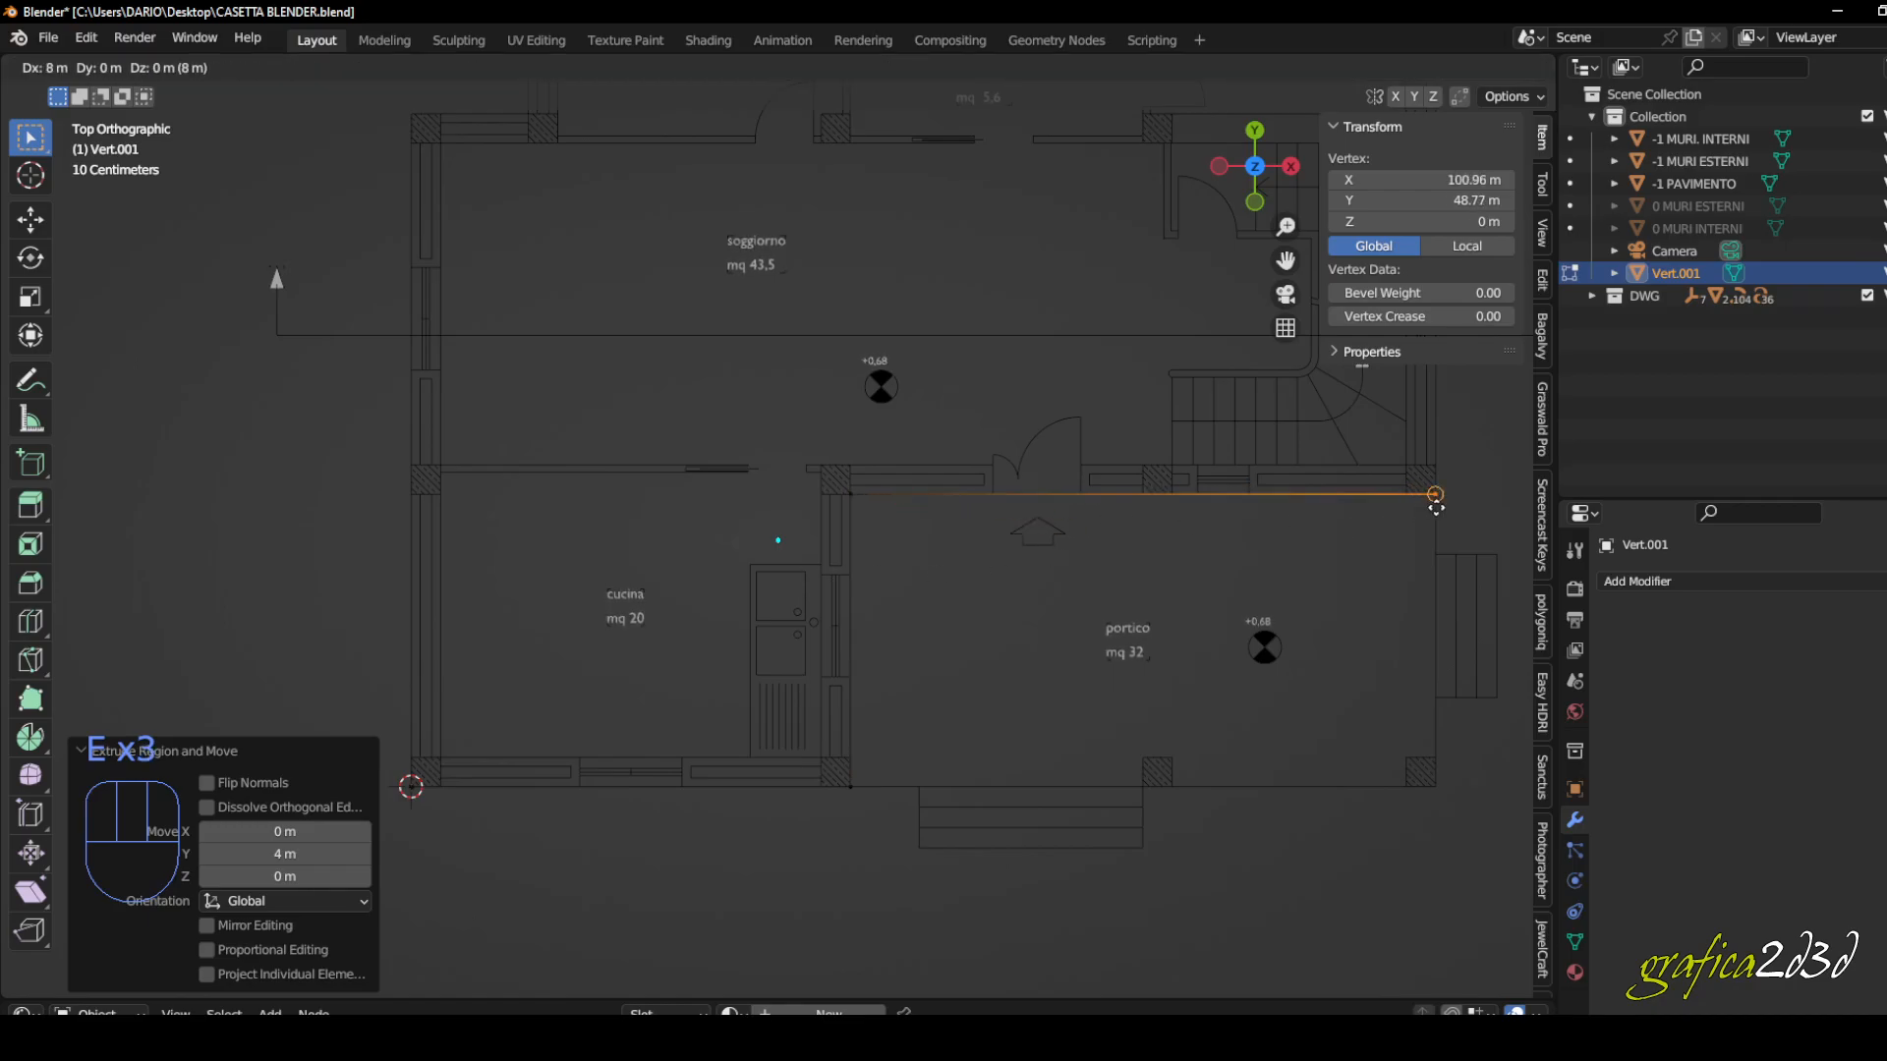
{"action": "left_click", "coordinate": [1438, 498]}
- Extrude the outline along the outer wall past the stairs to the letto corner, and across to the studio's outer corner
{"action": "scroll", "coordinate": [1056, 452], "scroll_direction": "down", "scroll_amount": 4}
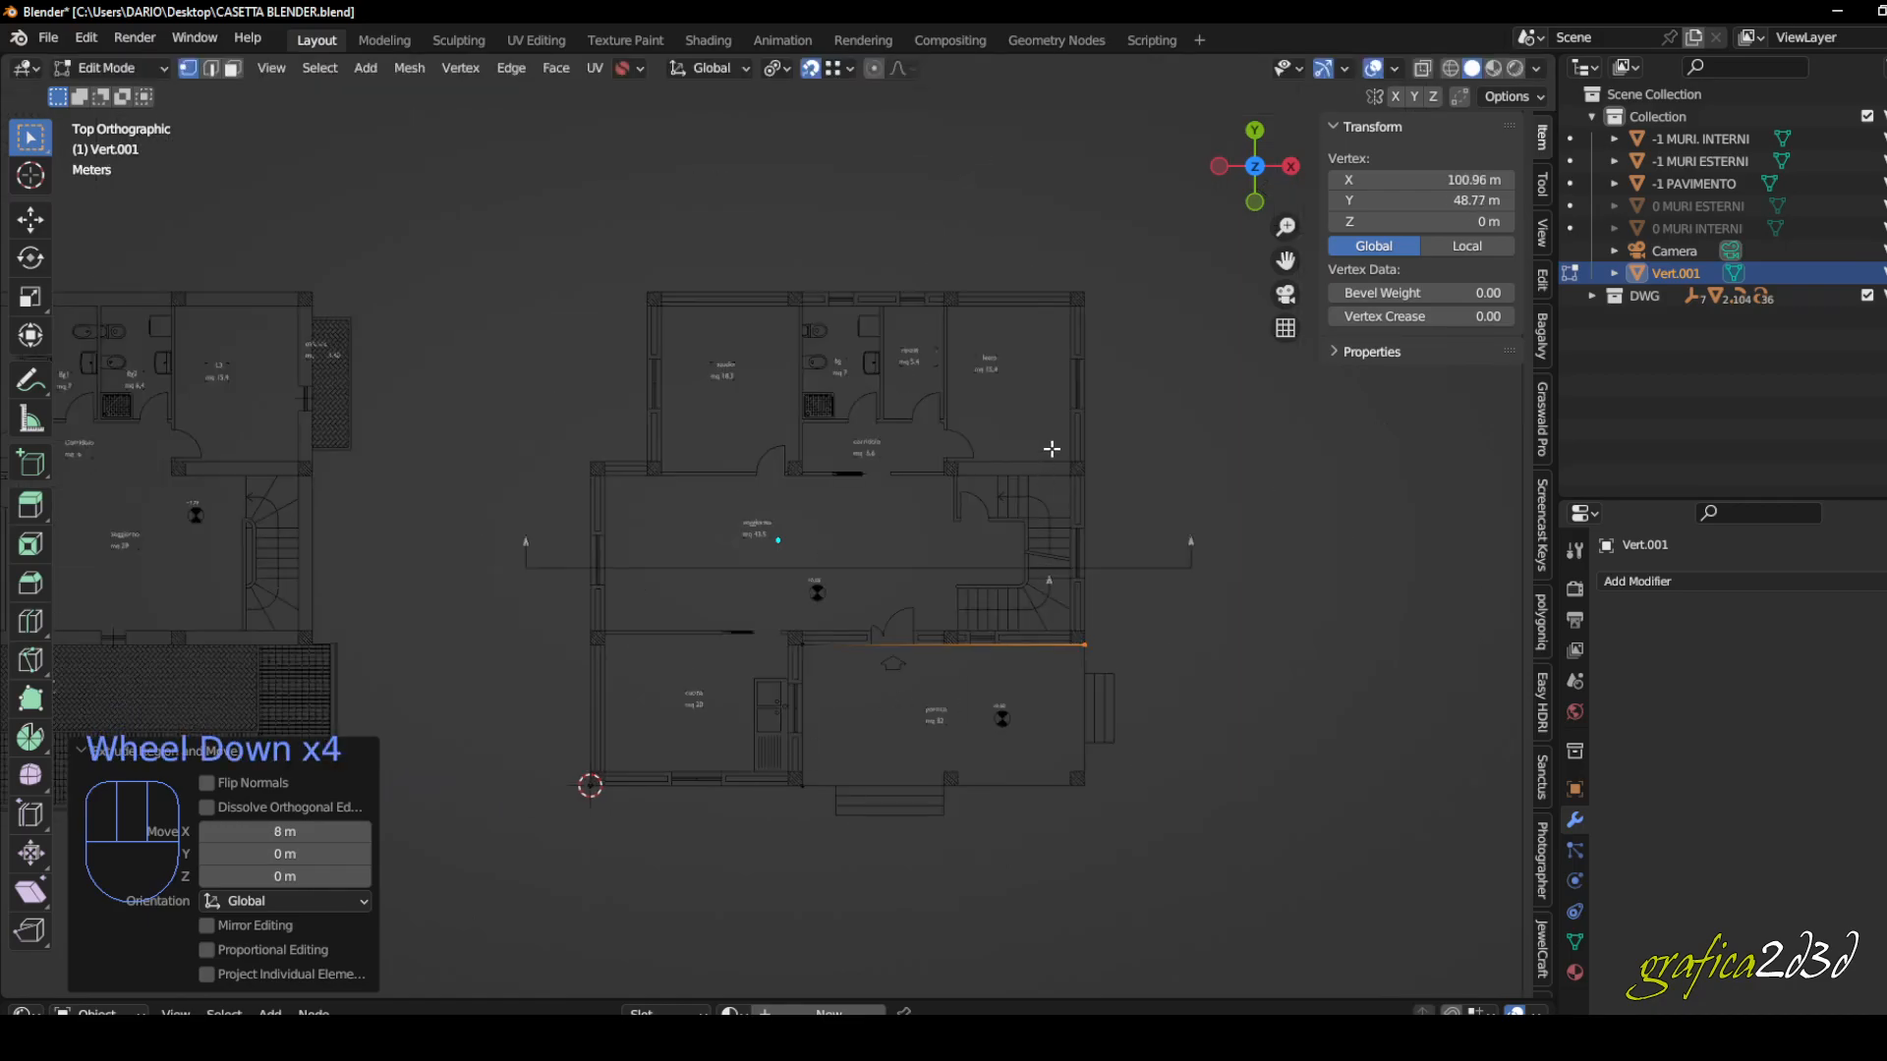
{"action": "scroll", "coordinate": [1063, 446], "scroll_direction": "up", "scroll_amount": 2}
{"action": "key", "text": "e"}
{"action": "left_click", "coordinate": [1108, 211]}
{"action": "key", "text": "e"}
{"action": "left_click", "coordinate": [466, 221]}
- Extrude the outline down the studio's outer wall, -1.6 m in X, and -9.2 m in Y back to the starting corner
{"action": "key", "text": "e"}
{"action": "left_click", "coordinate": [466, 464]}
{"action": "key", "text": "e"}
{"action": "left_click", "coordinate": [388, 468]}
{"action": "key", "text": "e"}
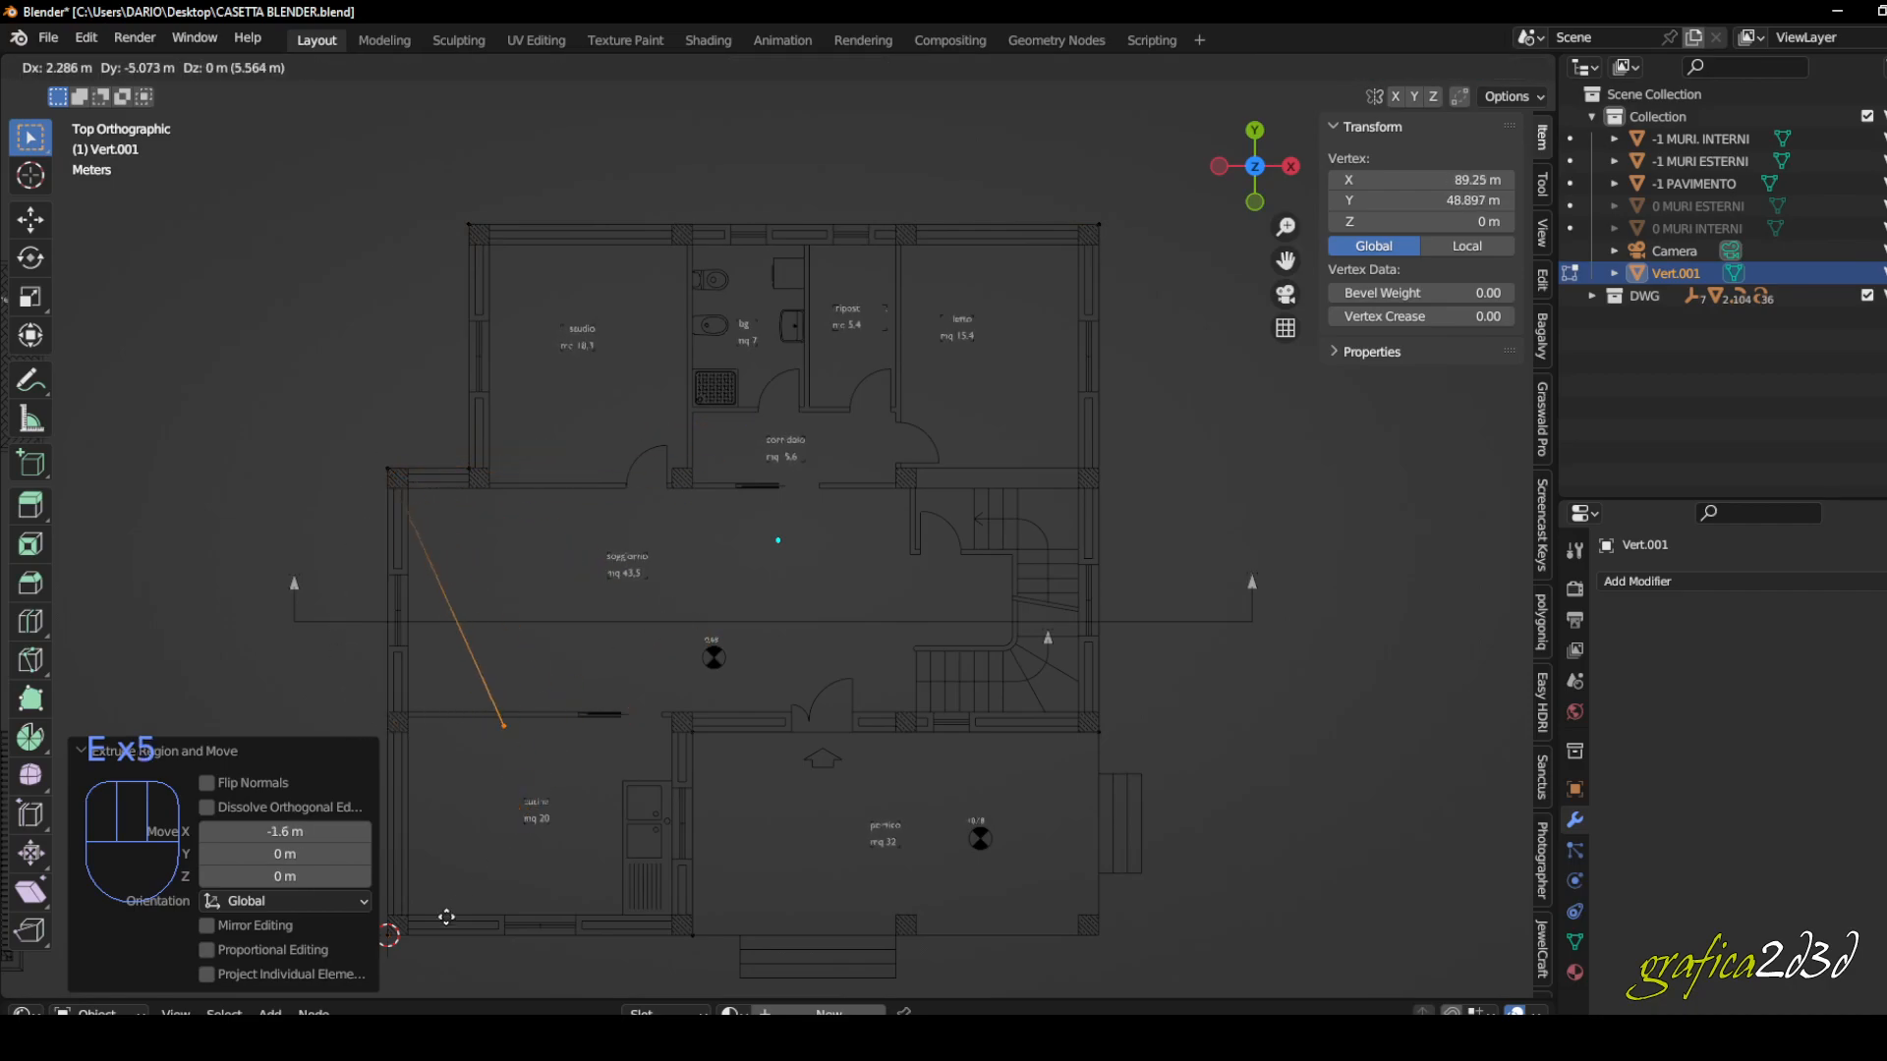
{"action": "left_click", "coordinate": [385, 936]}
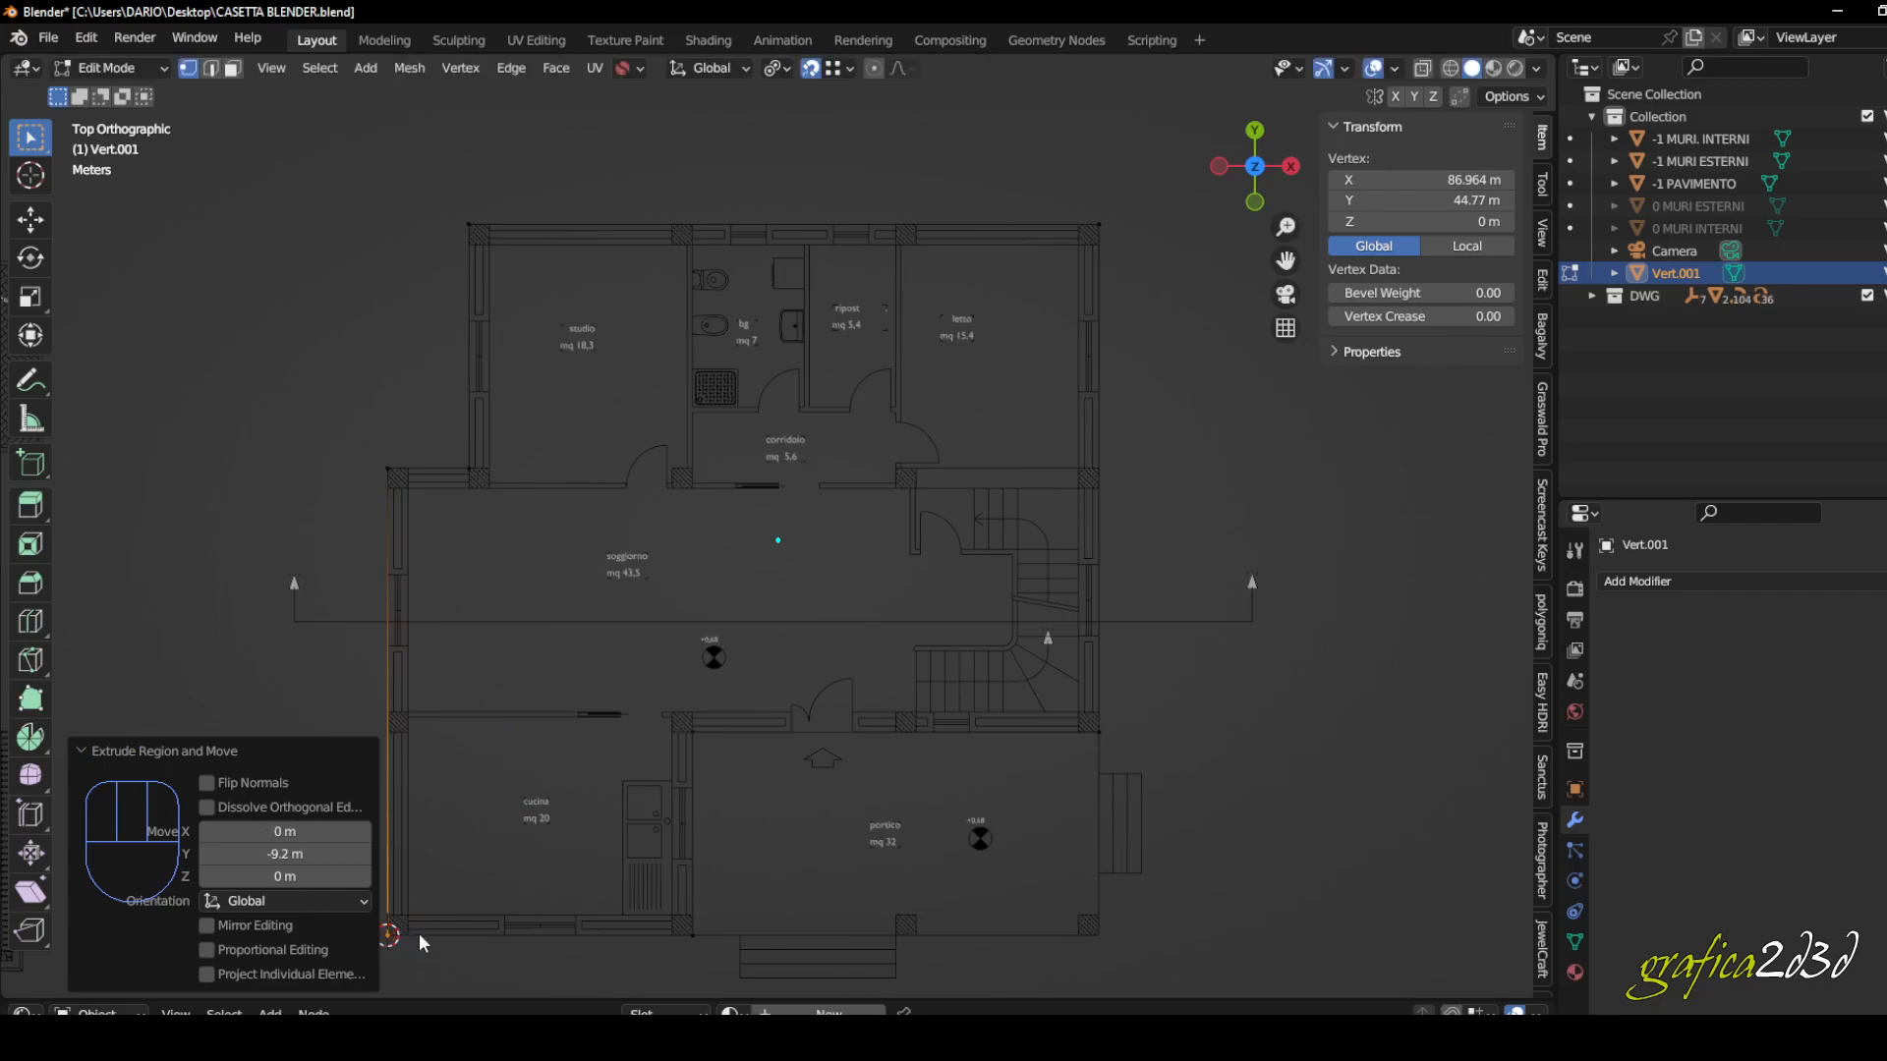
- Select the entire house outline, fill it with a face and clear the selection
{"action": "scroll", "coordinate": [758, 759], "scroll_direction": "down", "scroll_amount": 1}
{"action": "middle_click_drag", "start_coordinate": [759, 758], "coordinate": [851, 557]}
{"action": "scroll", "coordinate": [753, 613], "scroll_direction": "up", "scroll_amount": 3}
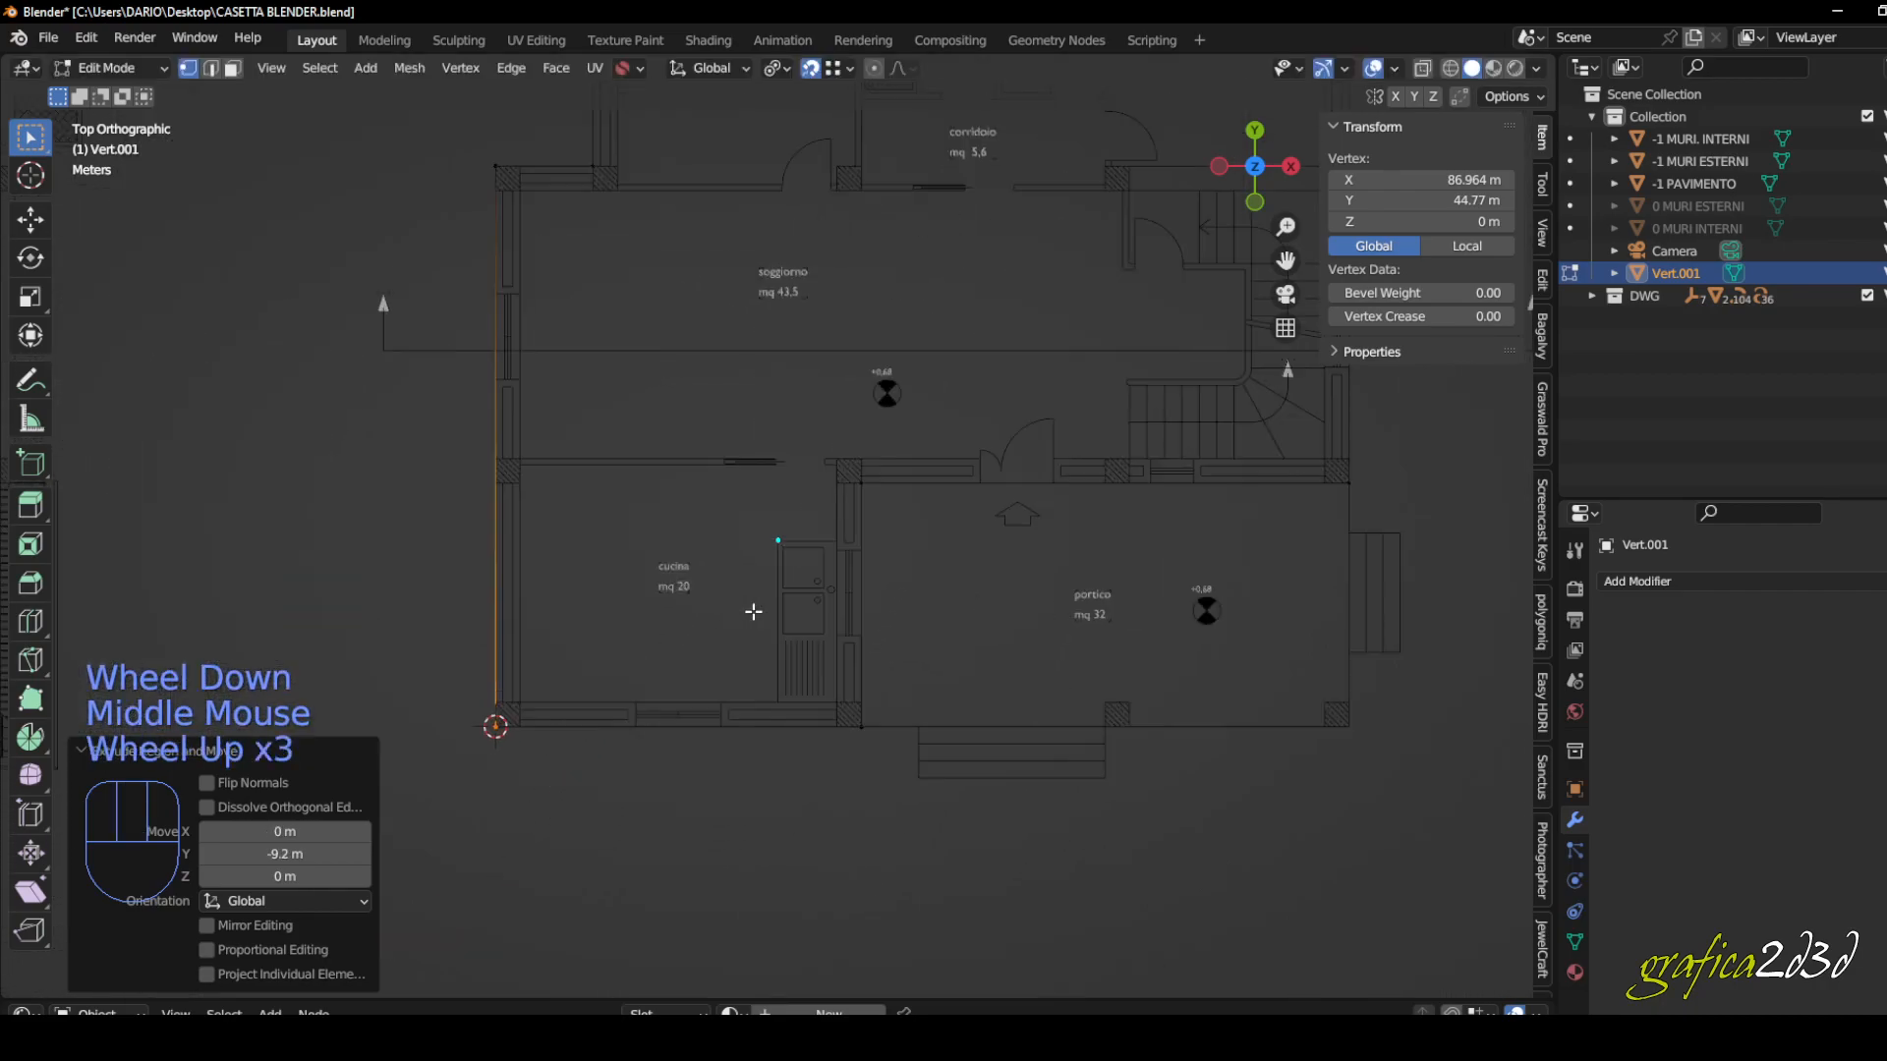
{"action": "right_click", "coordinate": [622, 722]}
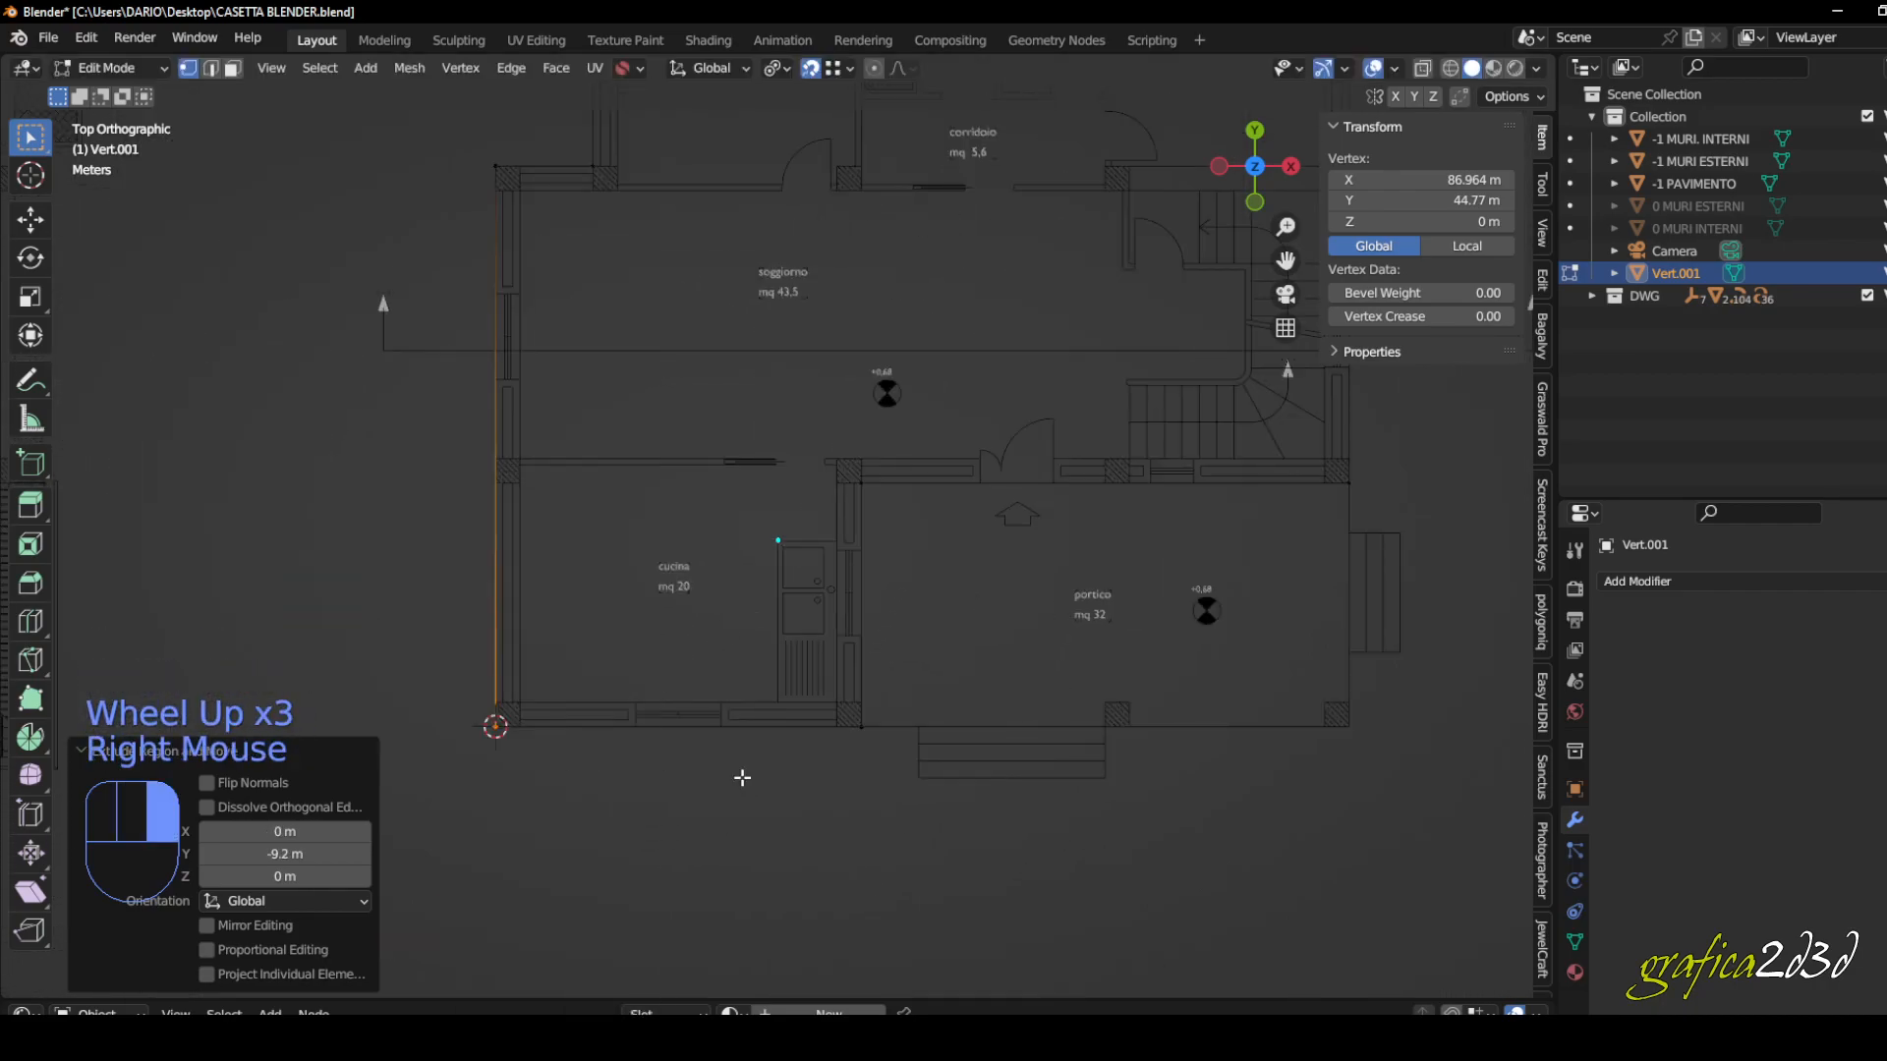
{"action": "scroll", "coordinate": [742, 778], "scroll_direction": "down", "scroll_amount": 1}
{"action": "middle_click_drag", "start_coordinate": [742, 777], "coordinate": [634, 595]}
{"action": "scroll", "coordinate": [673, 641], "scroll_direction": "down", "scroll_amount": 1}
{"action": "key", "text": "a"}
{"action": "scroll", "coordinate": [678, 654], "scroll_direction": "up", "scroll_amount": 3}
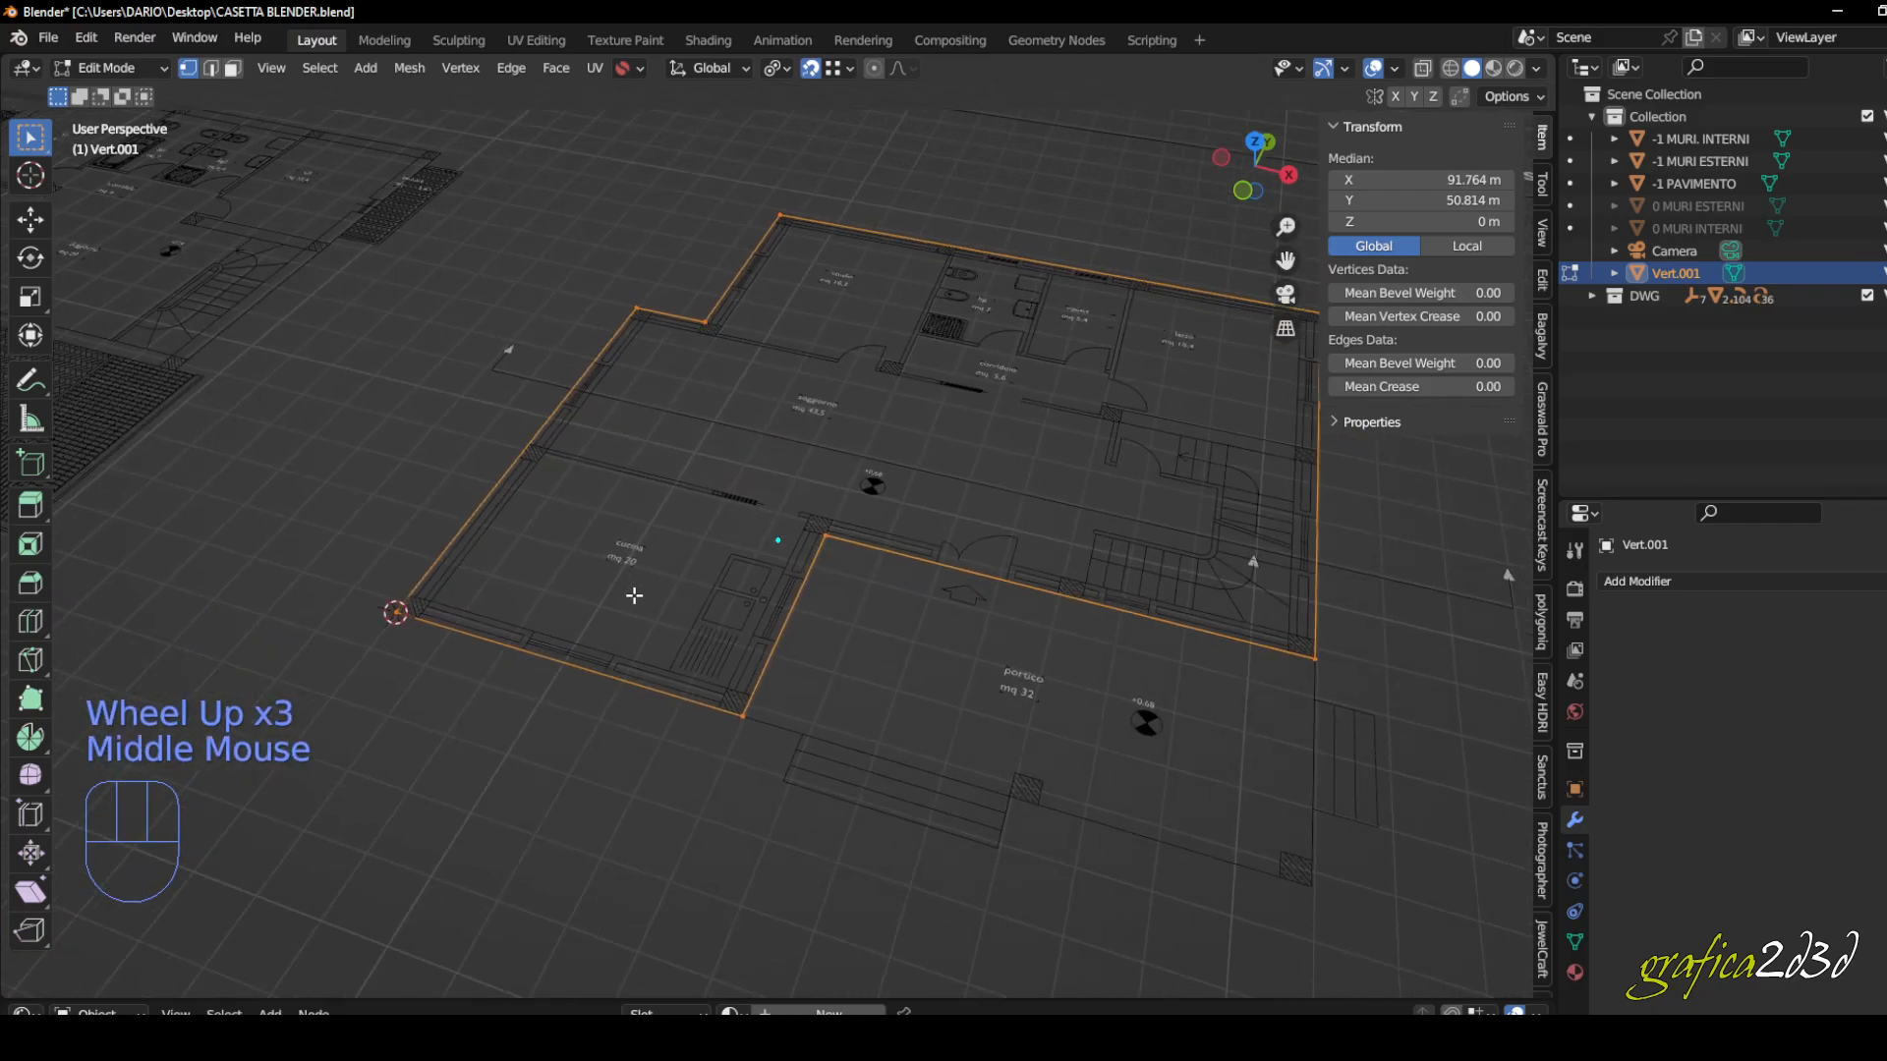
{"action": "key", "text": "f"}
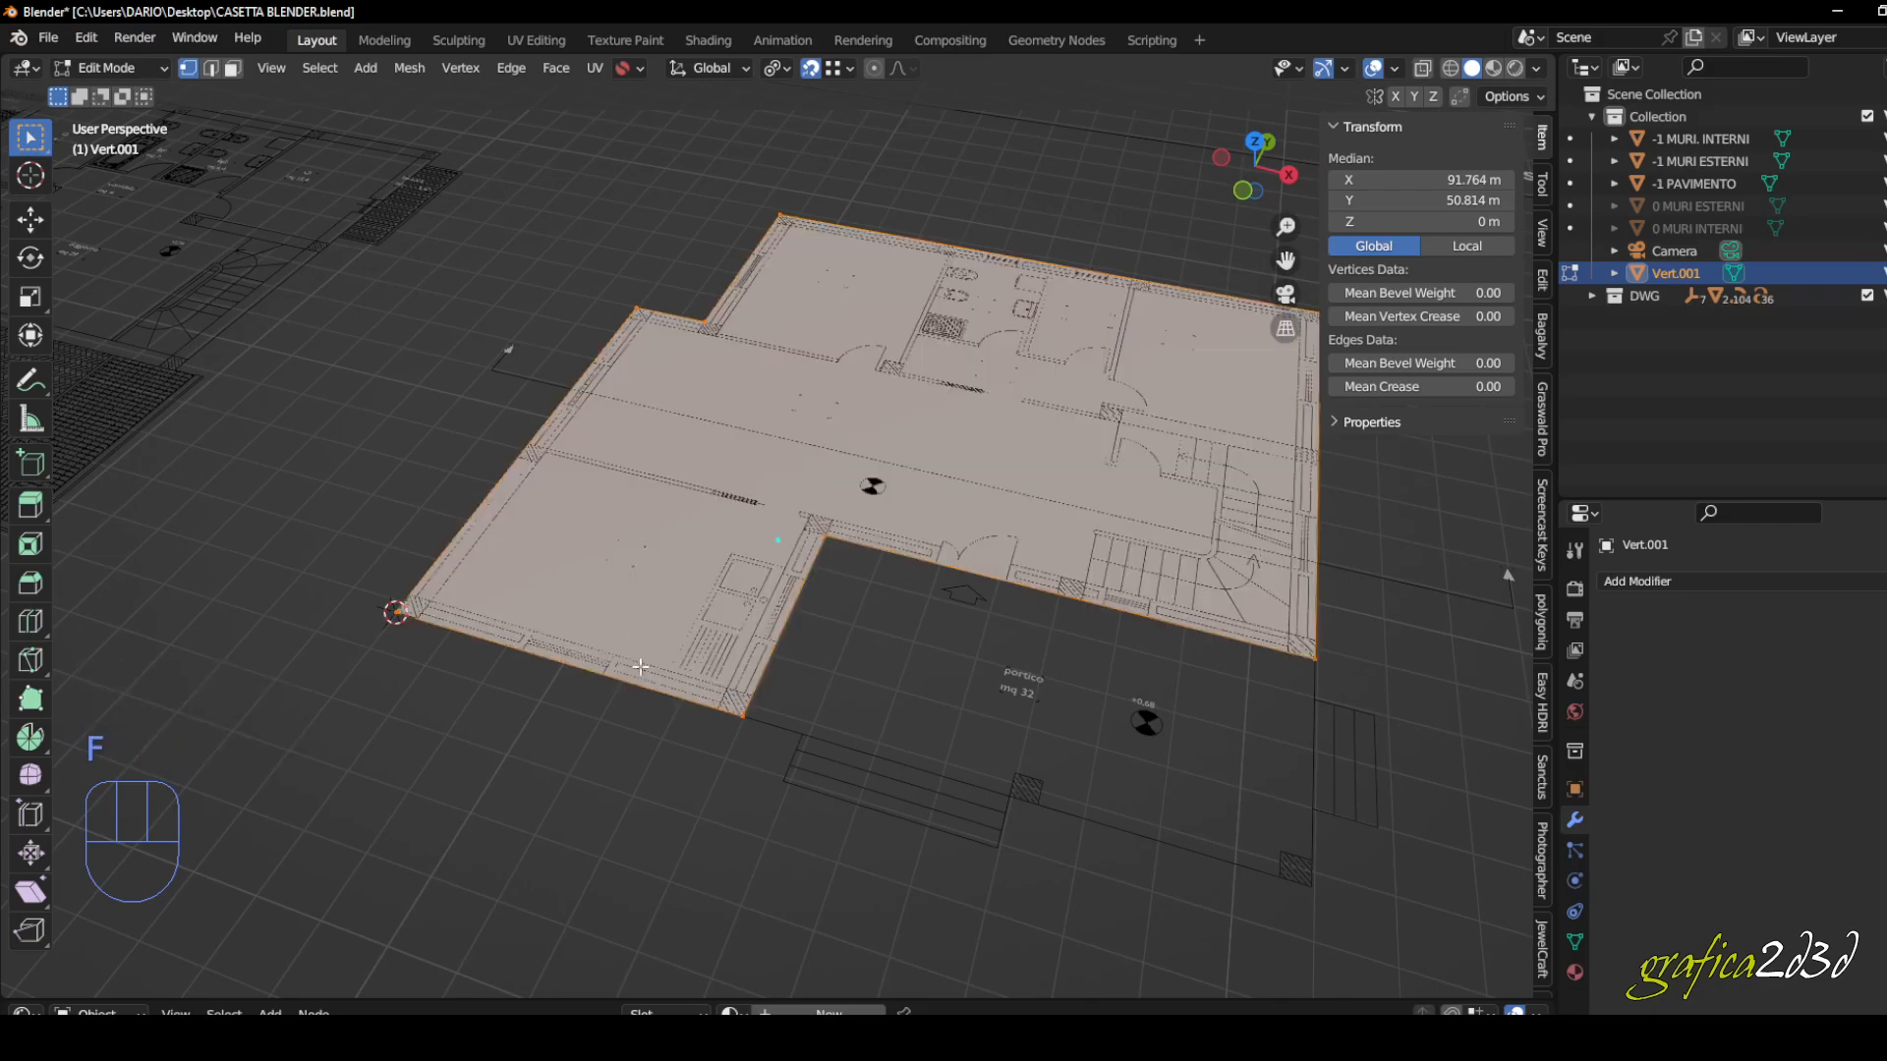
{"action": "left_click", "coordinate": [610, 763]}
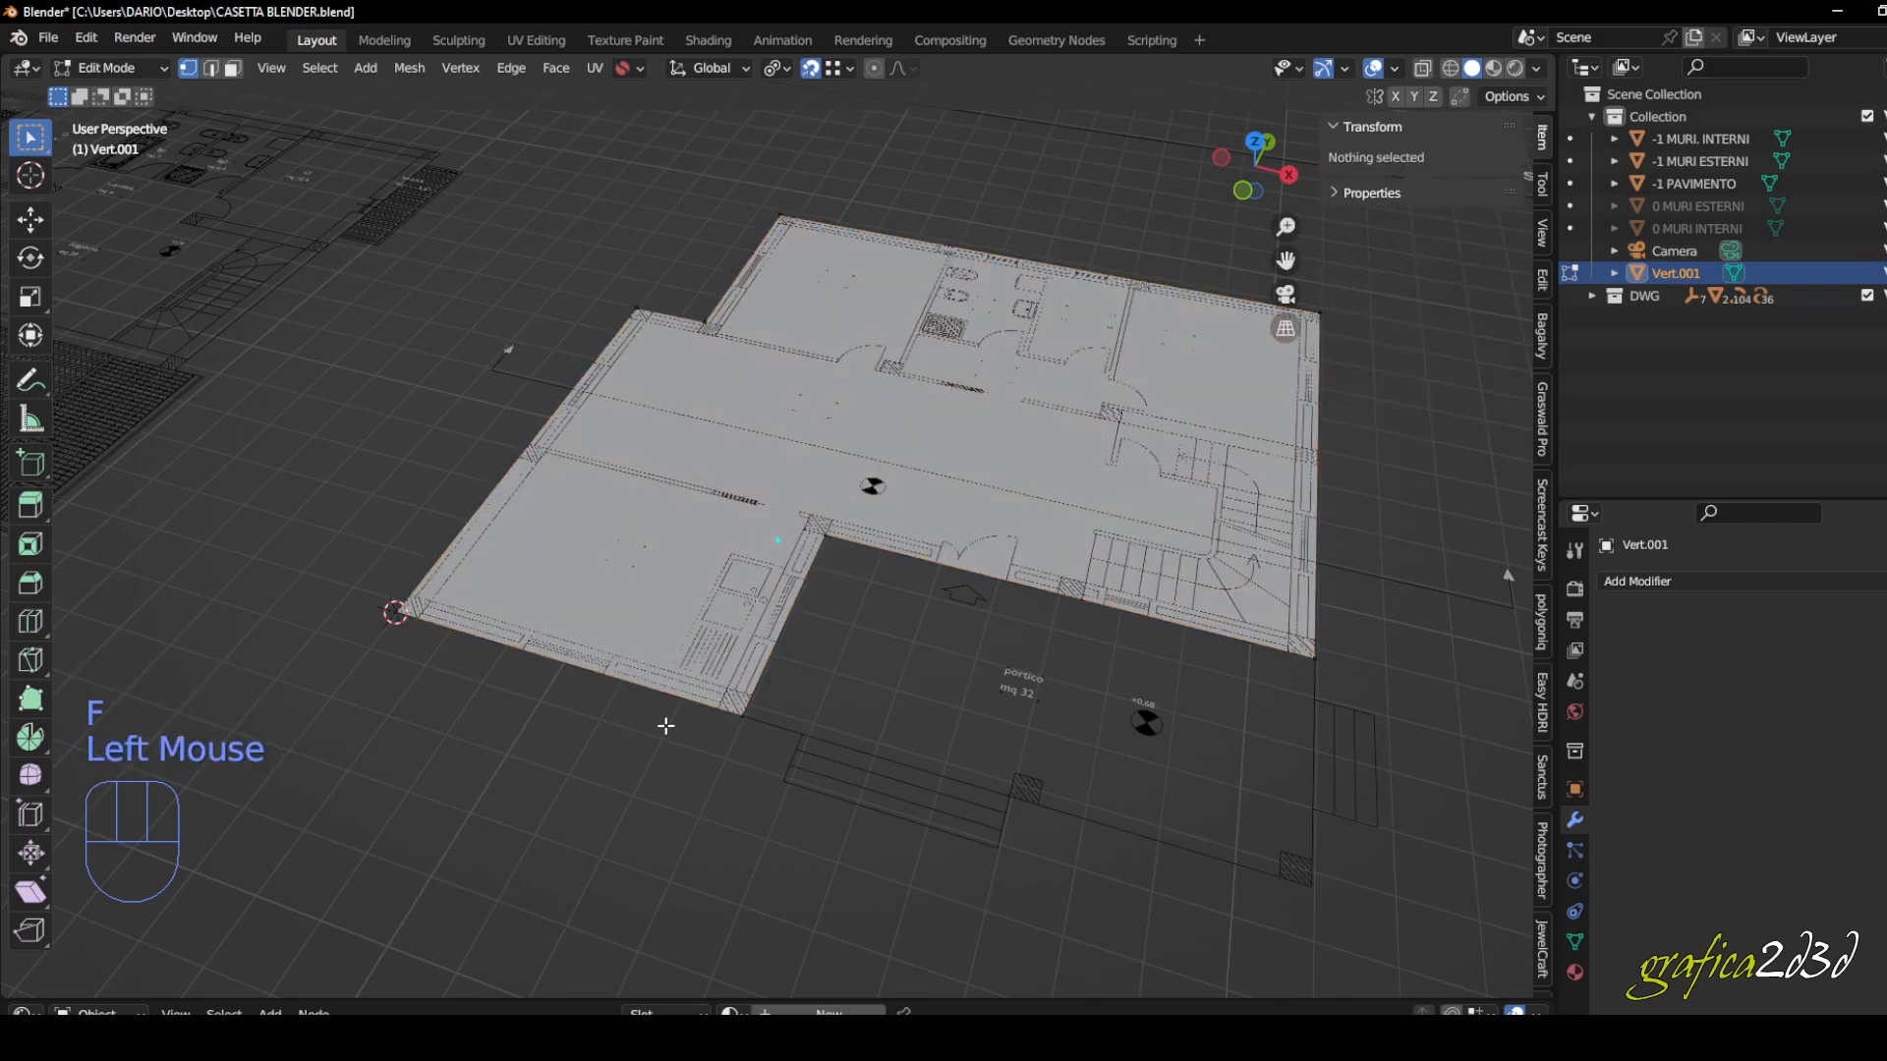
- Rename the floor object as 0 PAVIMENTO CASA and return to Object Mode
{"action": "double_click", "coordinate": [1676, 275]}
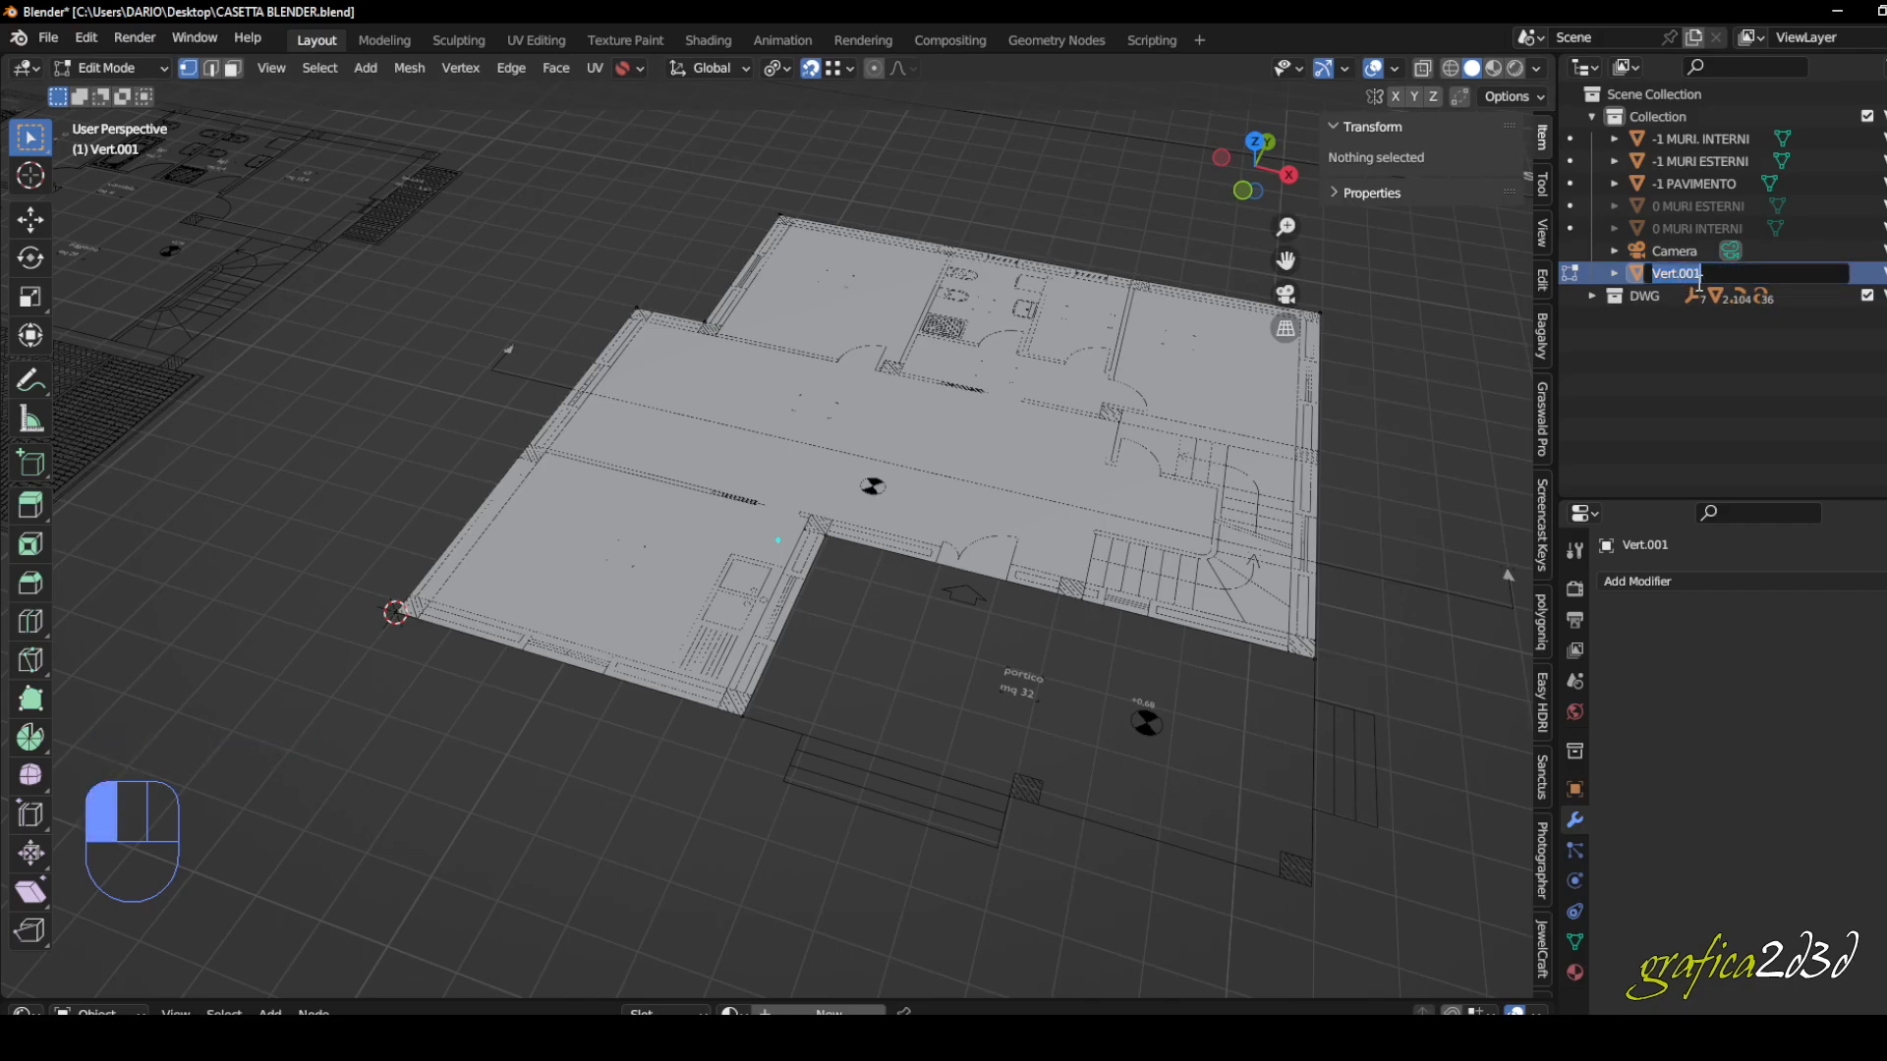
{"action": "type", "text": "0 PAVIMENTO CASA"}
{"action": "left_click", "coordinate": [940, 694]}
{"action": "middle_click_drag", "start_coordinate": [945, 658], "coordinate": [748, 588]}
{"action": "scroll", "coordinate": [703, 565], "scroll_direction": "up", "scroll_amount": 2}
{"action": "mouse_move", "coordinate": [634, 535]}
{"action": "middle_mouse_down"}
{"action": "mouse_move", "coordinate": [712, 509]}
{"action": "mouse_move", "coordinate": [651, 504]}
{"action": "middle_mouse_up"}
{"action": "key", "text": "Tab"}
{"action": "scroll", "coordinate": [707, 512], "scroll_direction": "down", "scroll_amount": 1}
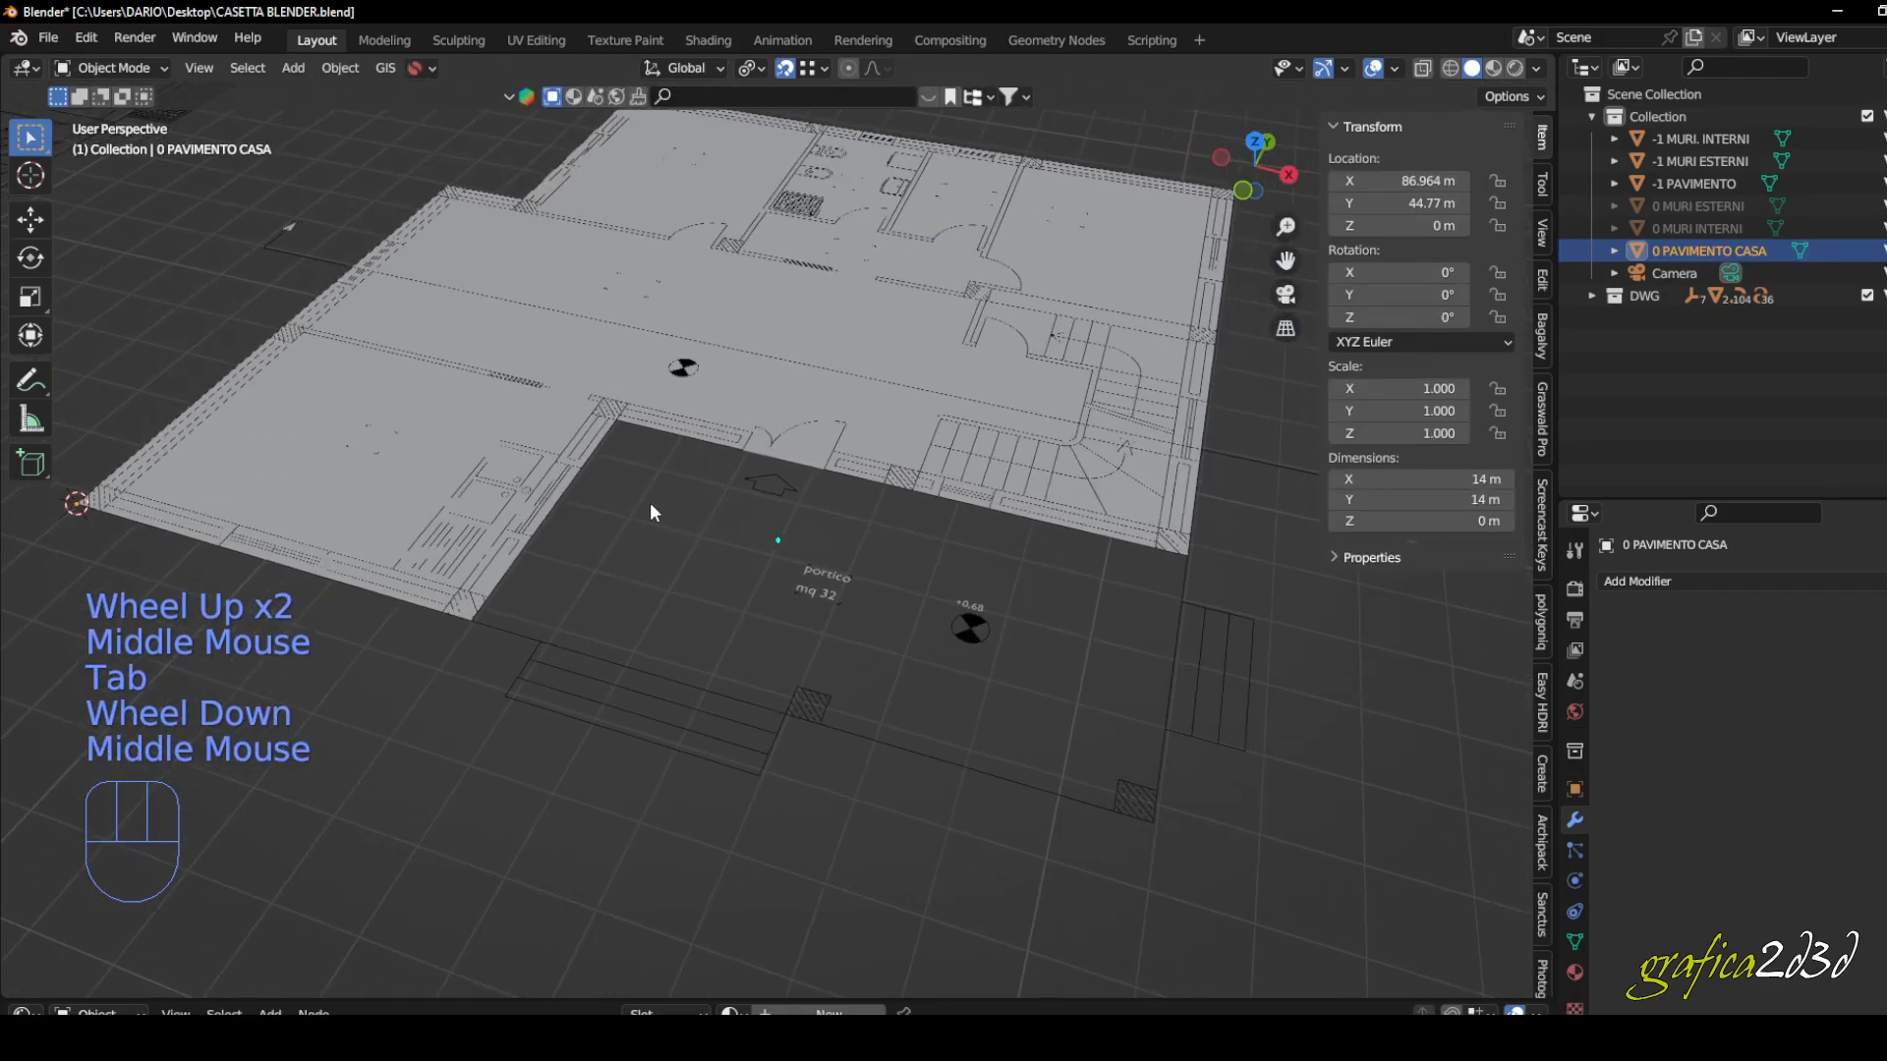
- Add another single vertex at the 3D cursor and move it 6 m along X to the cucina corner beside the portico
{"action": "middle_click_drag", "start_coordinate": [811, 475], "coordinate": [568, 554]}
{"action": "key", "text": "KP_7"}
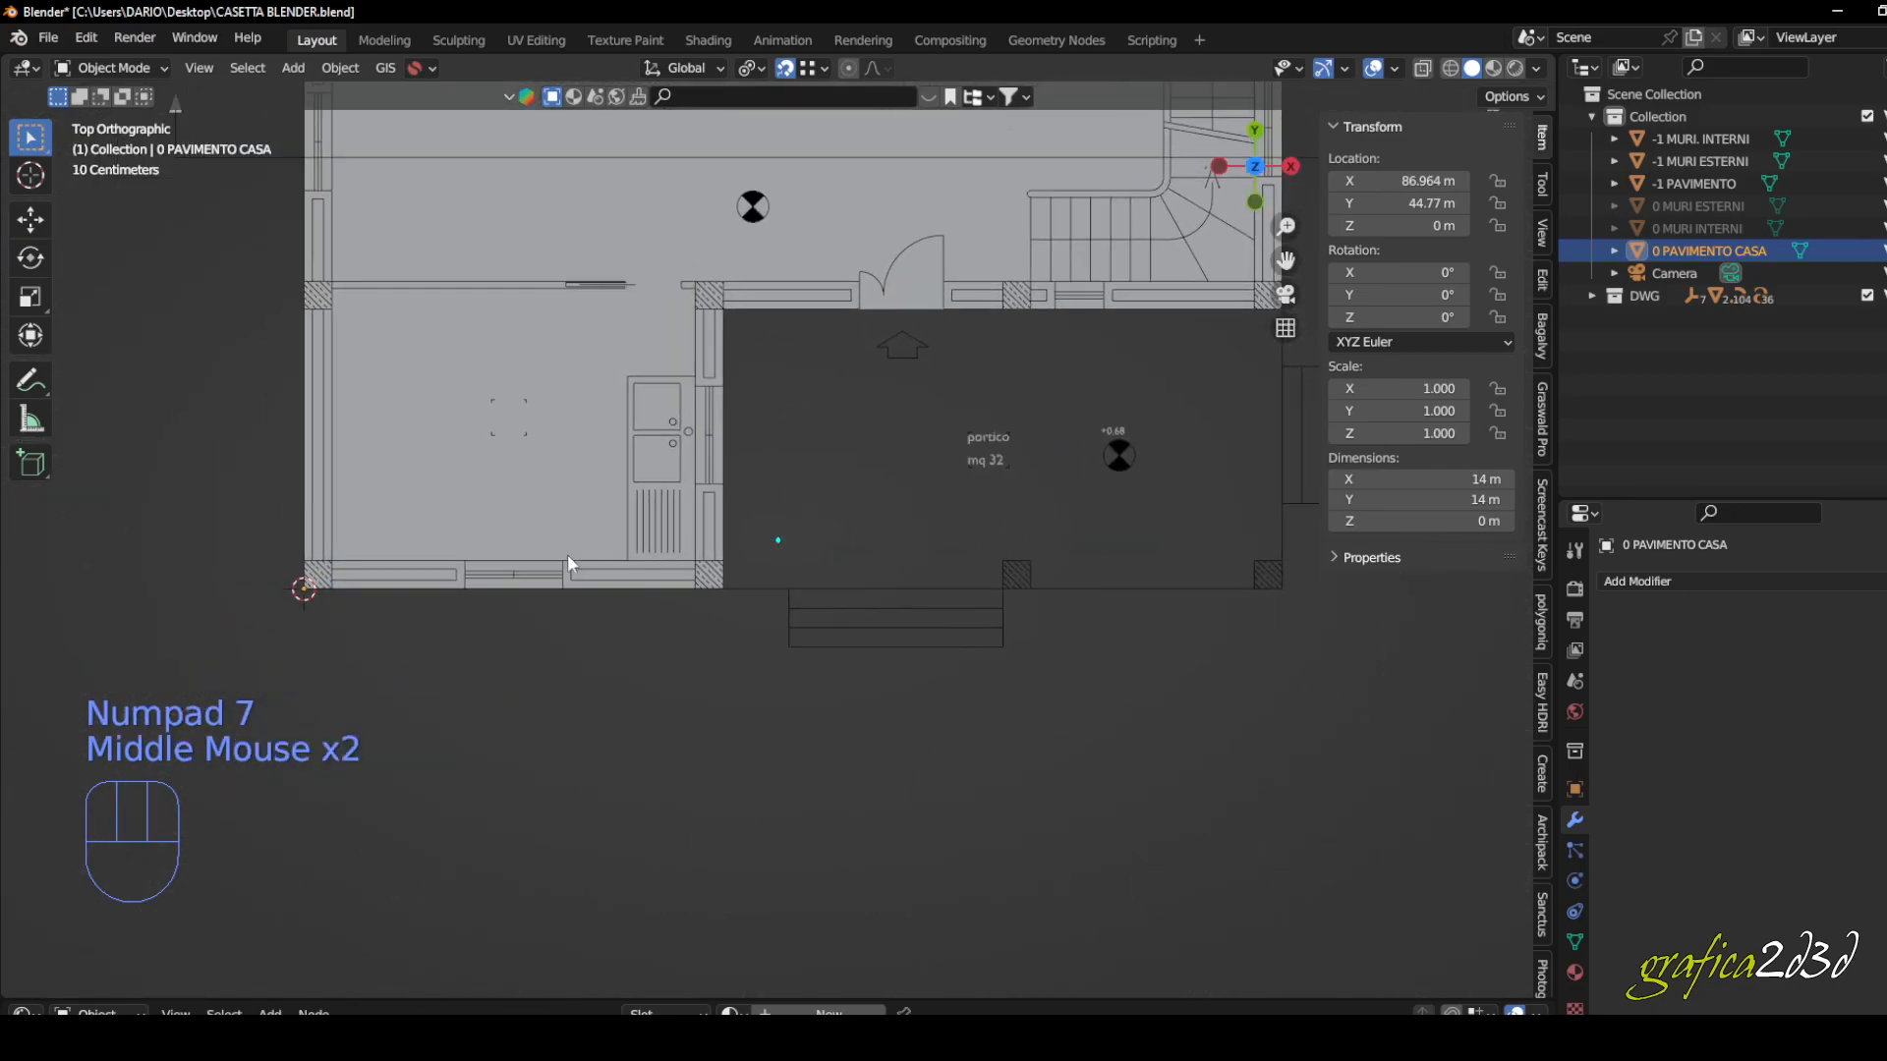
{"action": "middle_click_drag", "start_coordinate": [818, 496], "coordinate": [696, 477]}
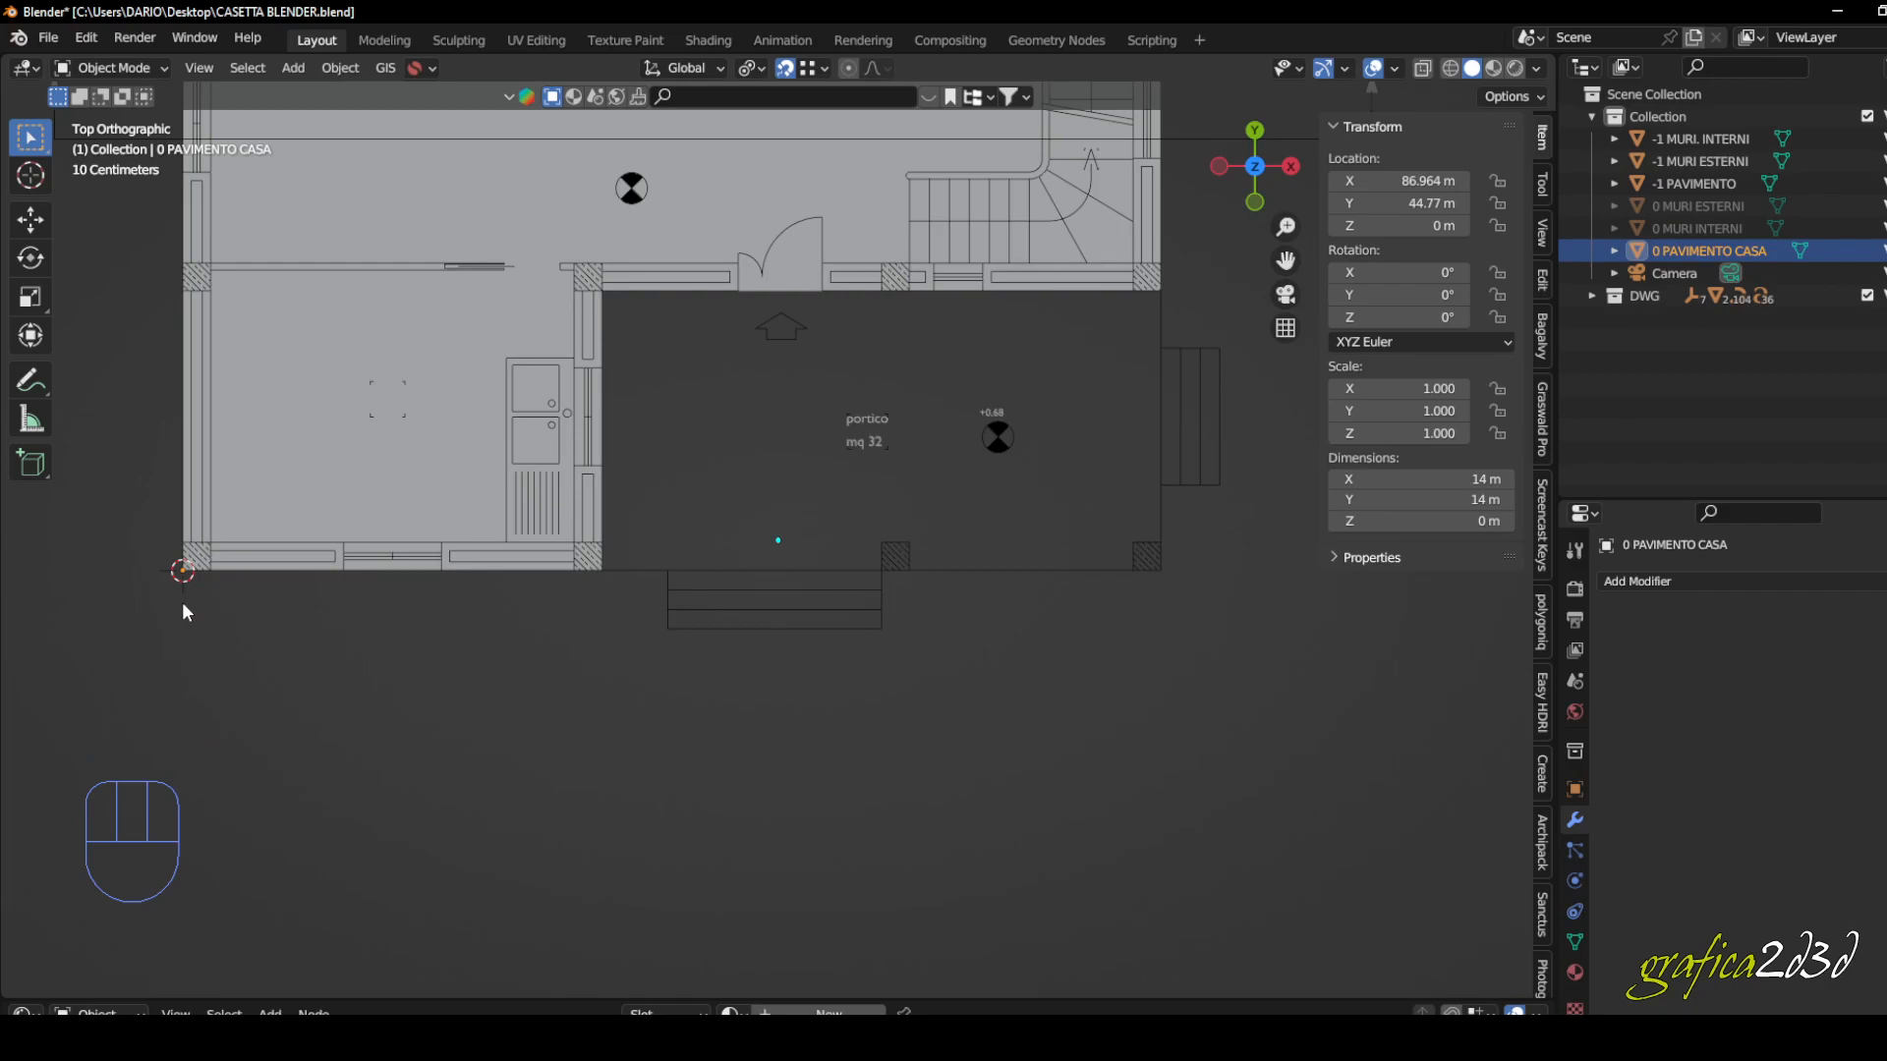
{"action": "key", "text": "shift+a"}
{"action": "mouse_move", "coordinate": [187, 557]}
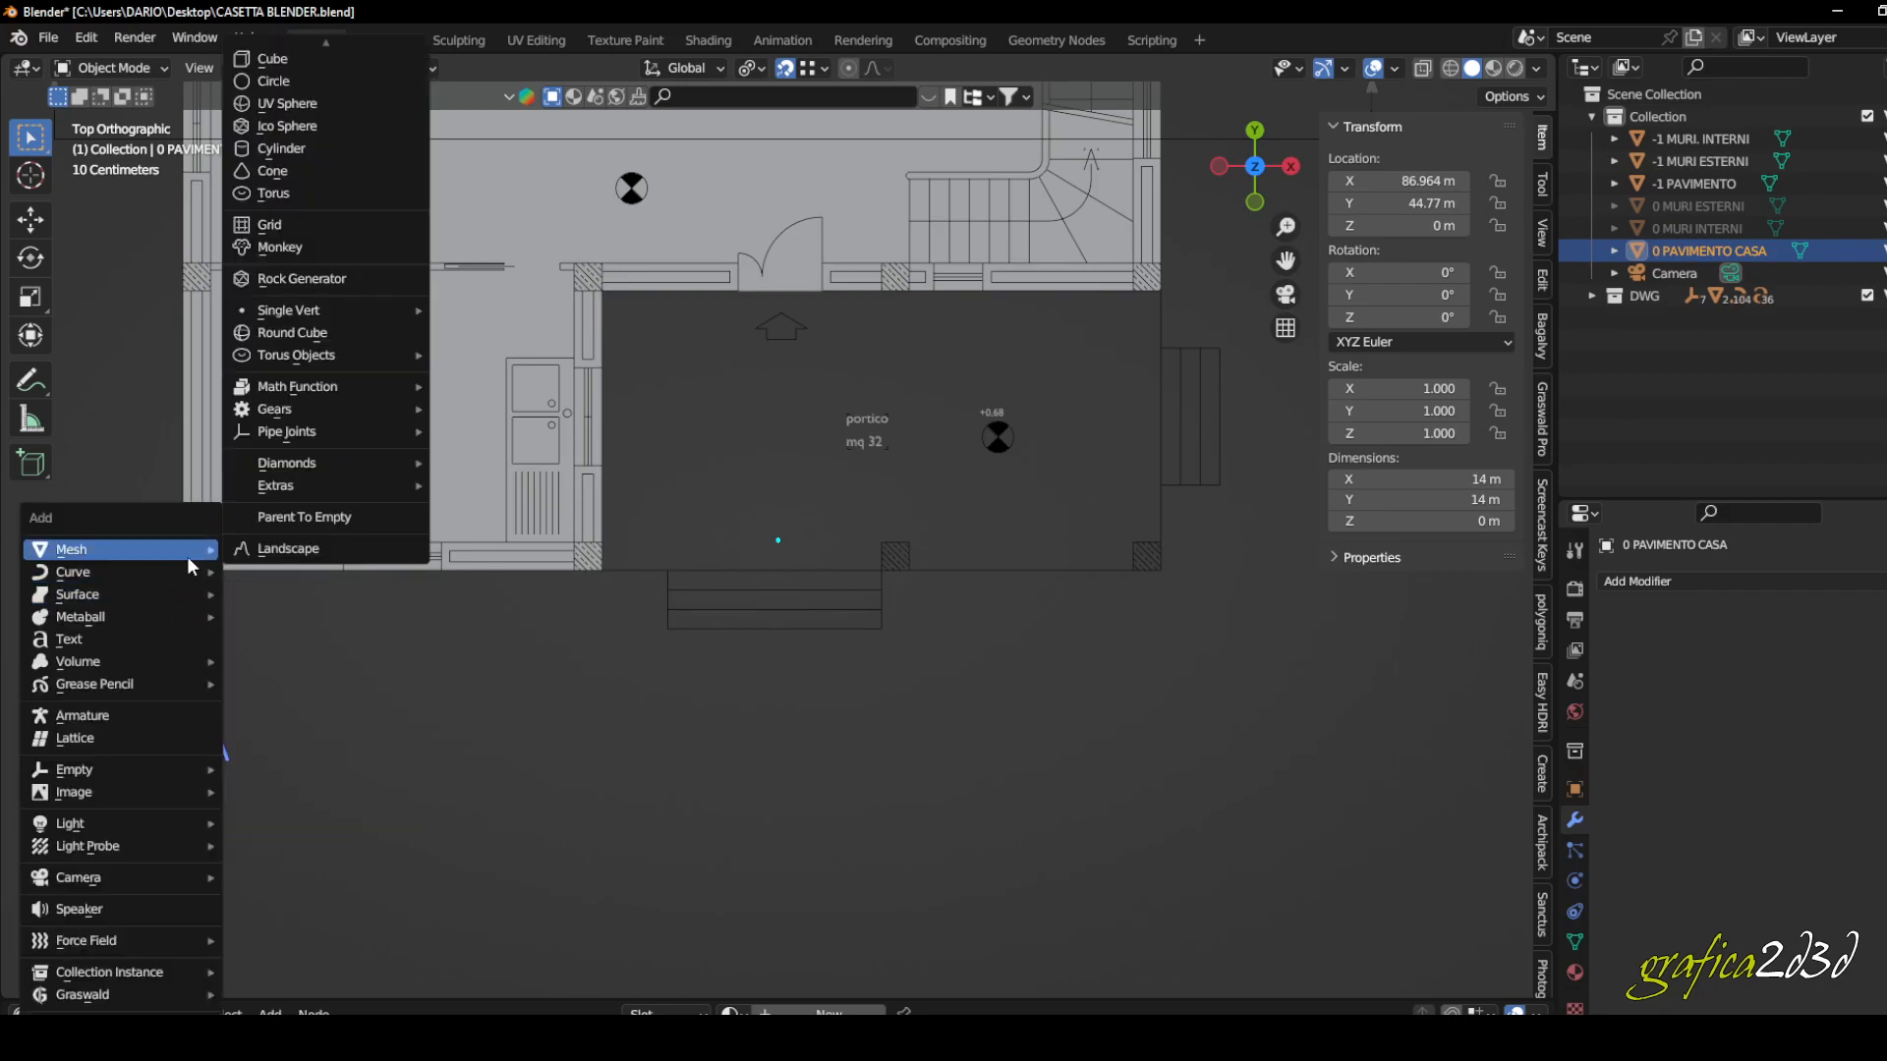
{"action": "mouse_move", "coordinate": [379, 316]}
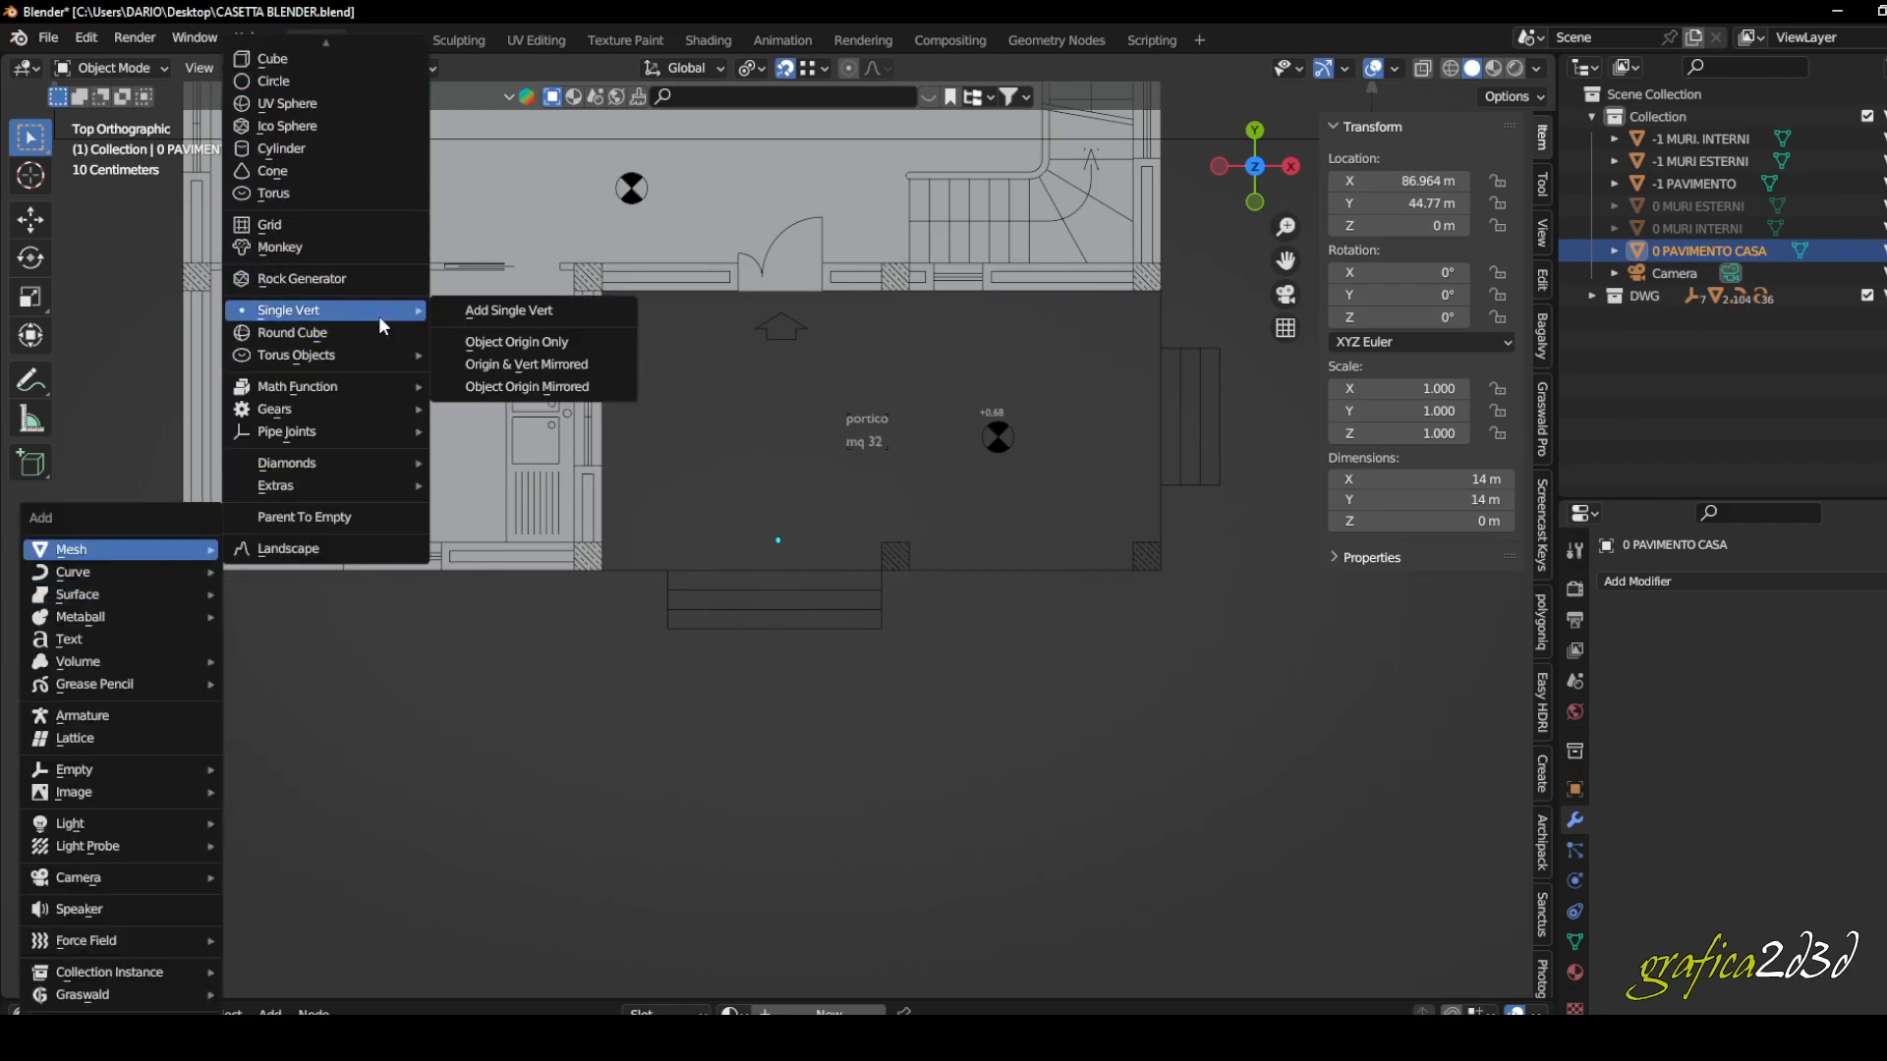
{"action": "left_click", "coordinate": [462, 311]}
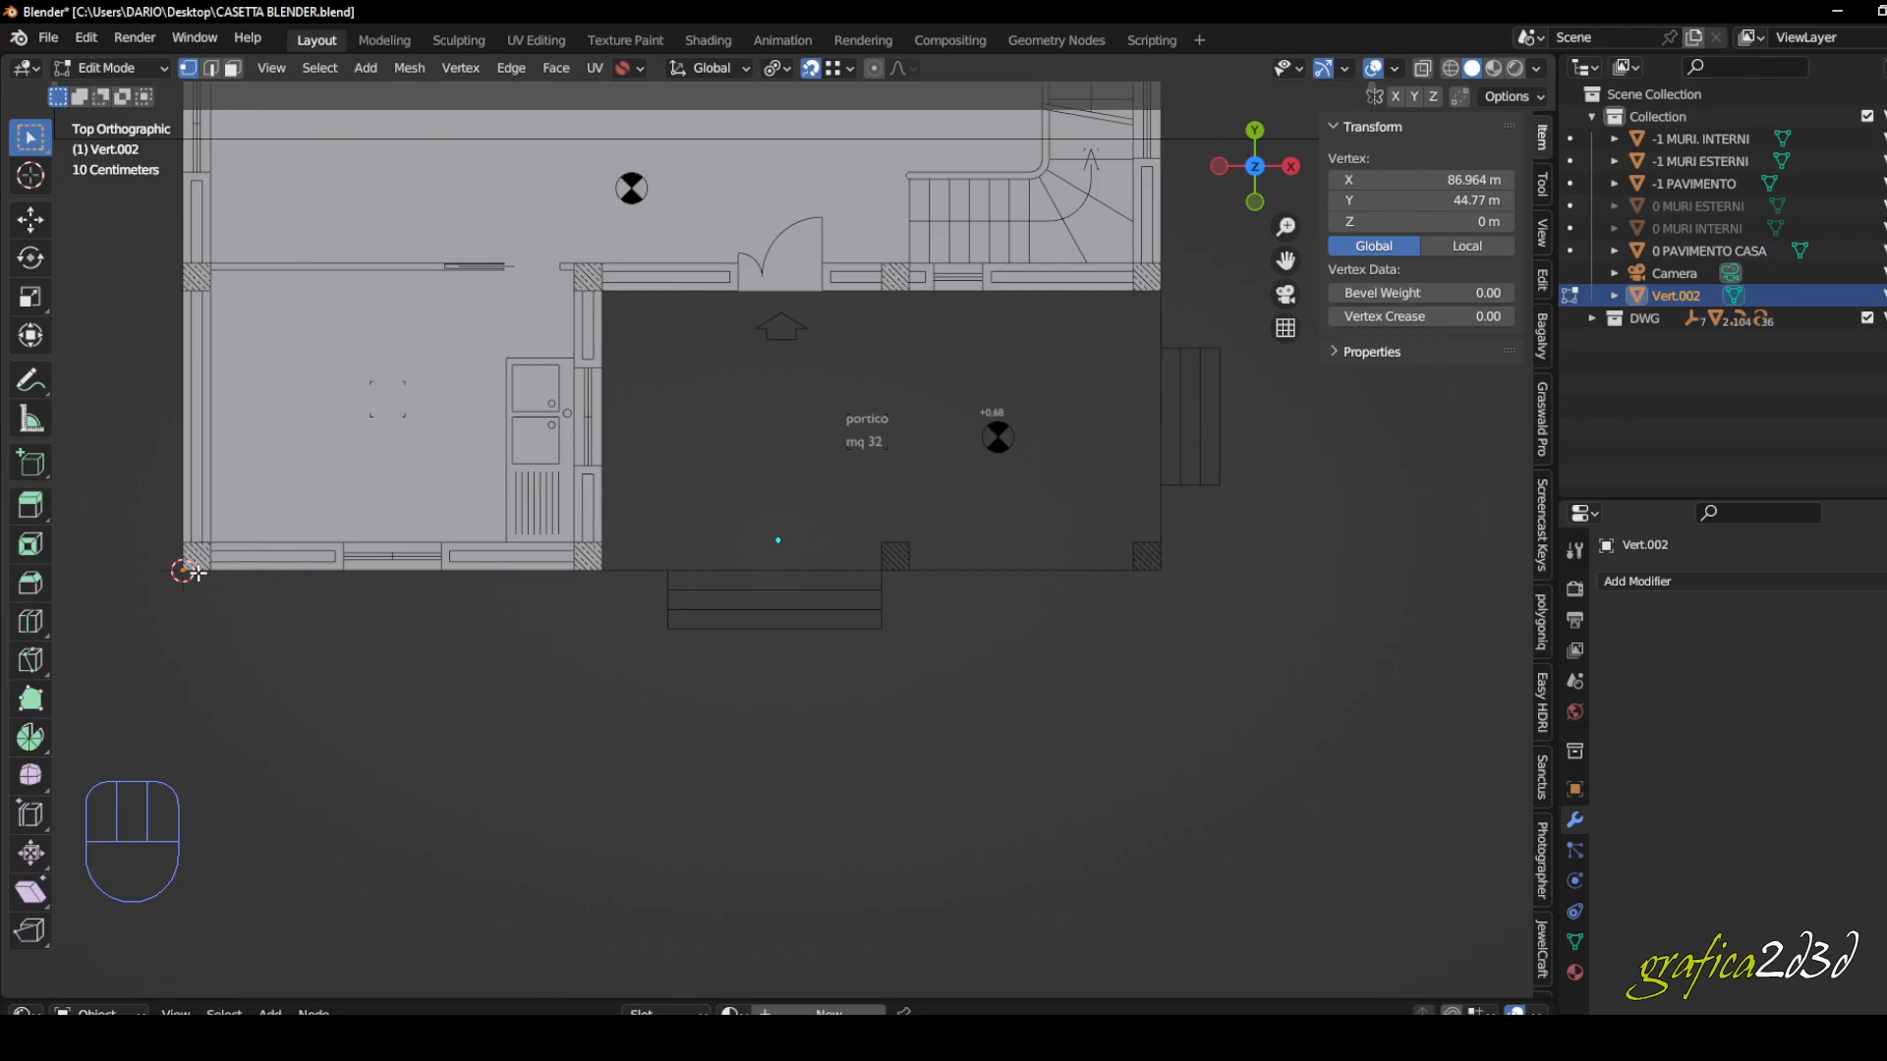
{"action": "key", "text": "g"}
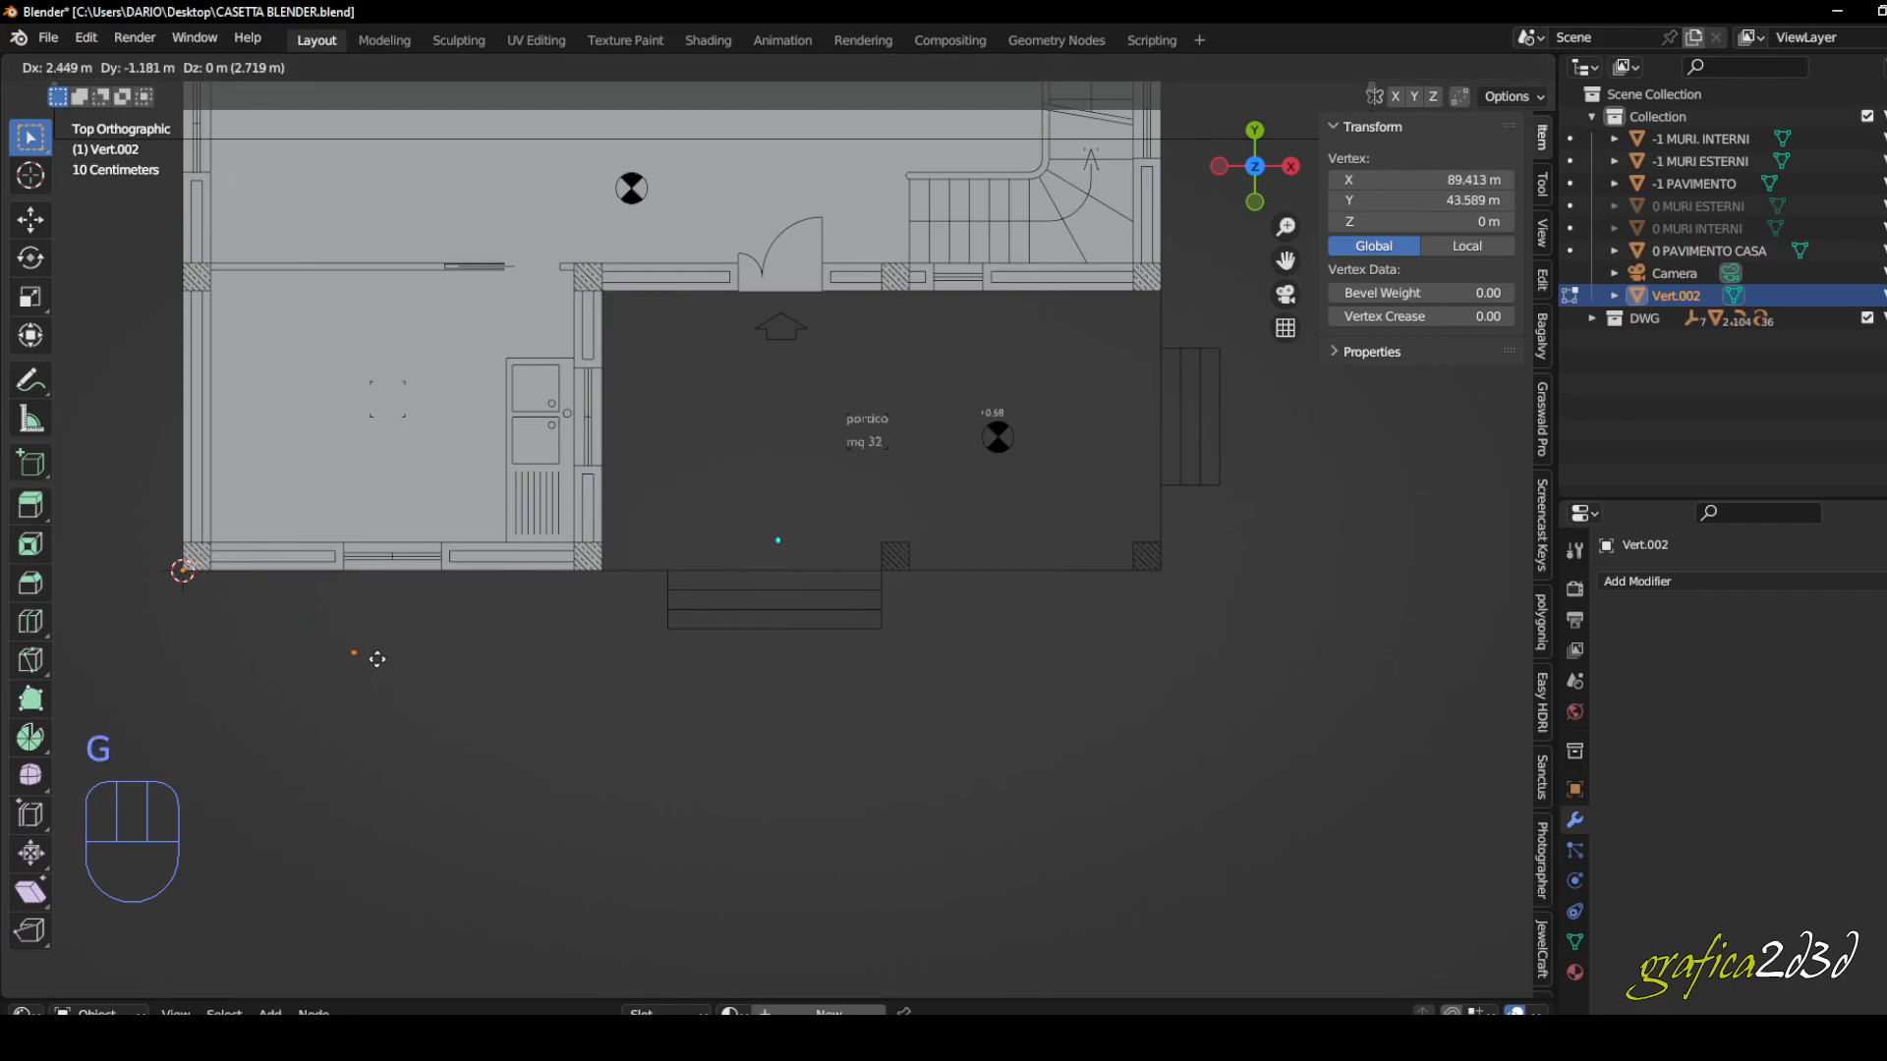
{"action": "left_click", "coordinate": [615, 576]}
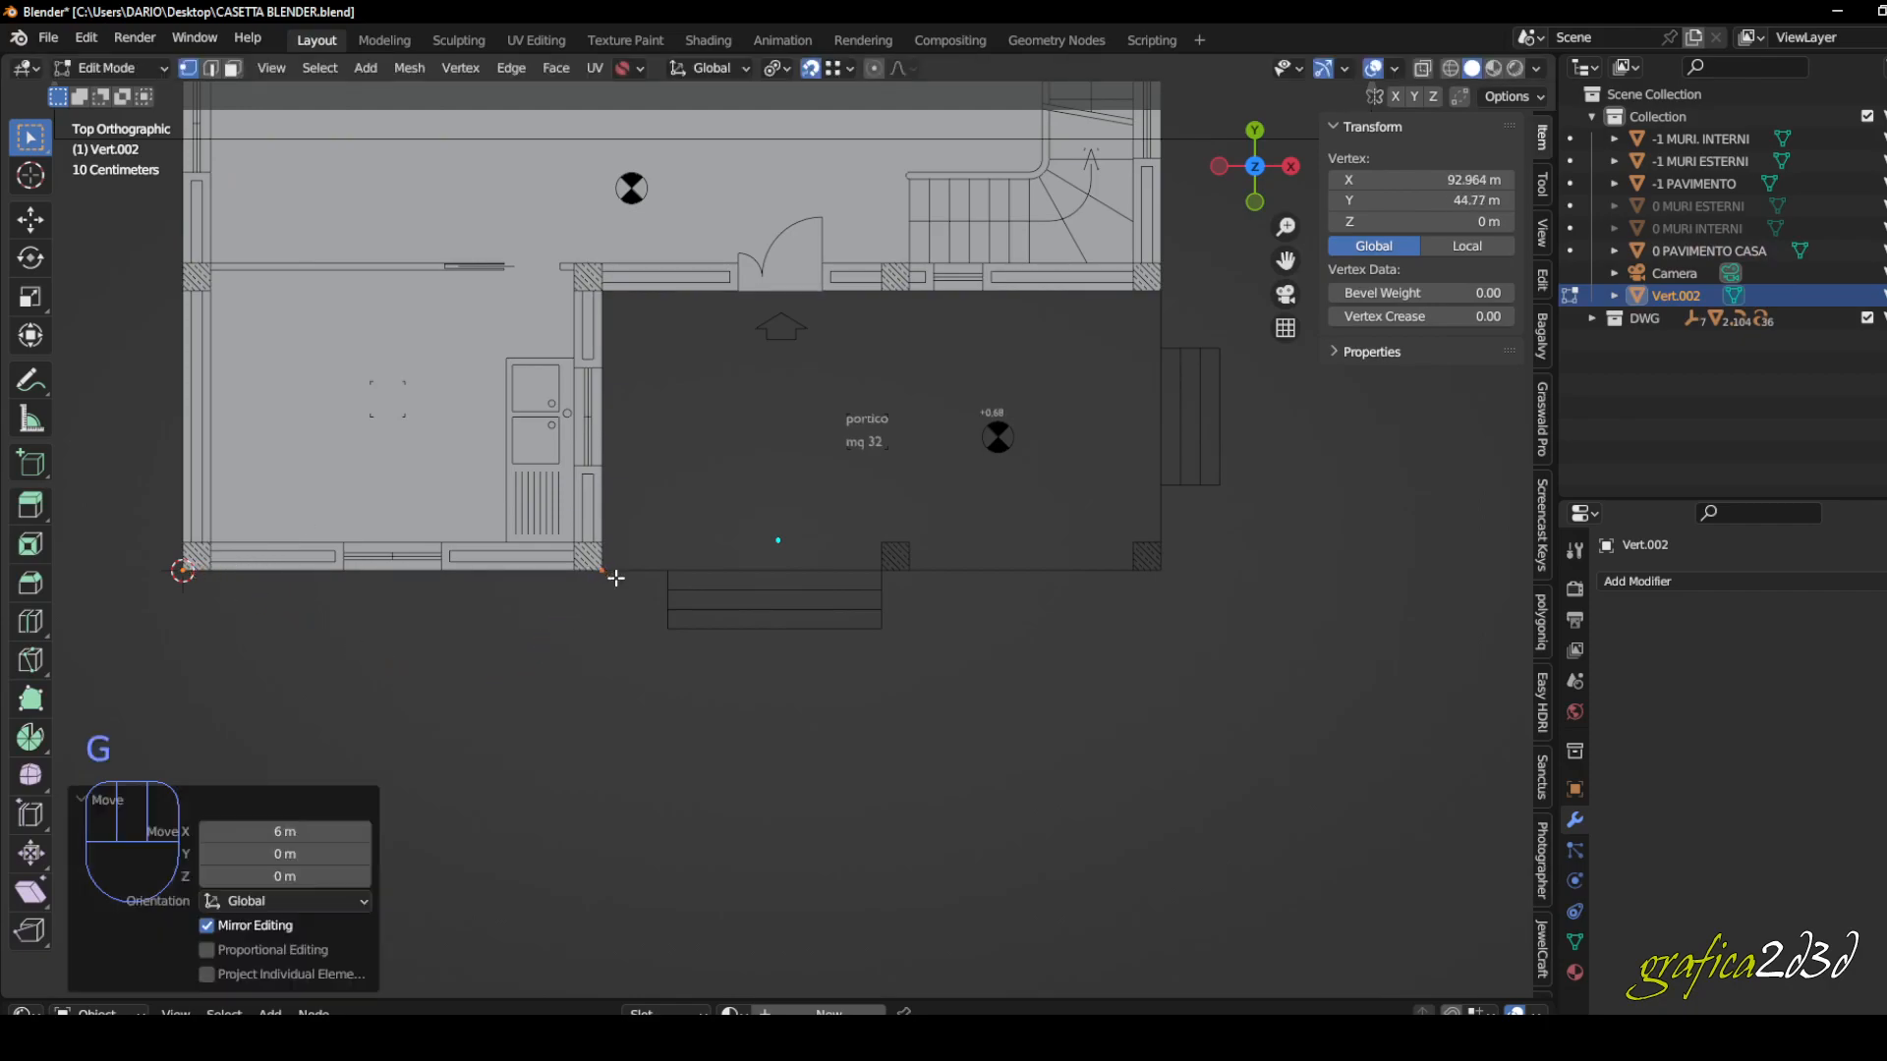
- Extrude the vertex around the portico outline: 8 m in X, 4 m in Y, -8 m in X, and -4 m in Y back to the start
{"action": "scroll", "coordinate": [669, 538], "scroll_direction": "up", "scroll_amount": 2}
{"action": "middle_click_drag", "start_coordinate": [653, 539], "coordinate": [455, 641], "text": "shift"}
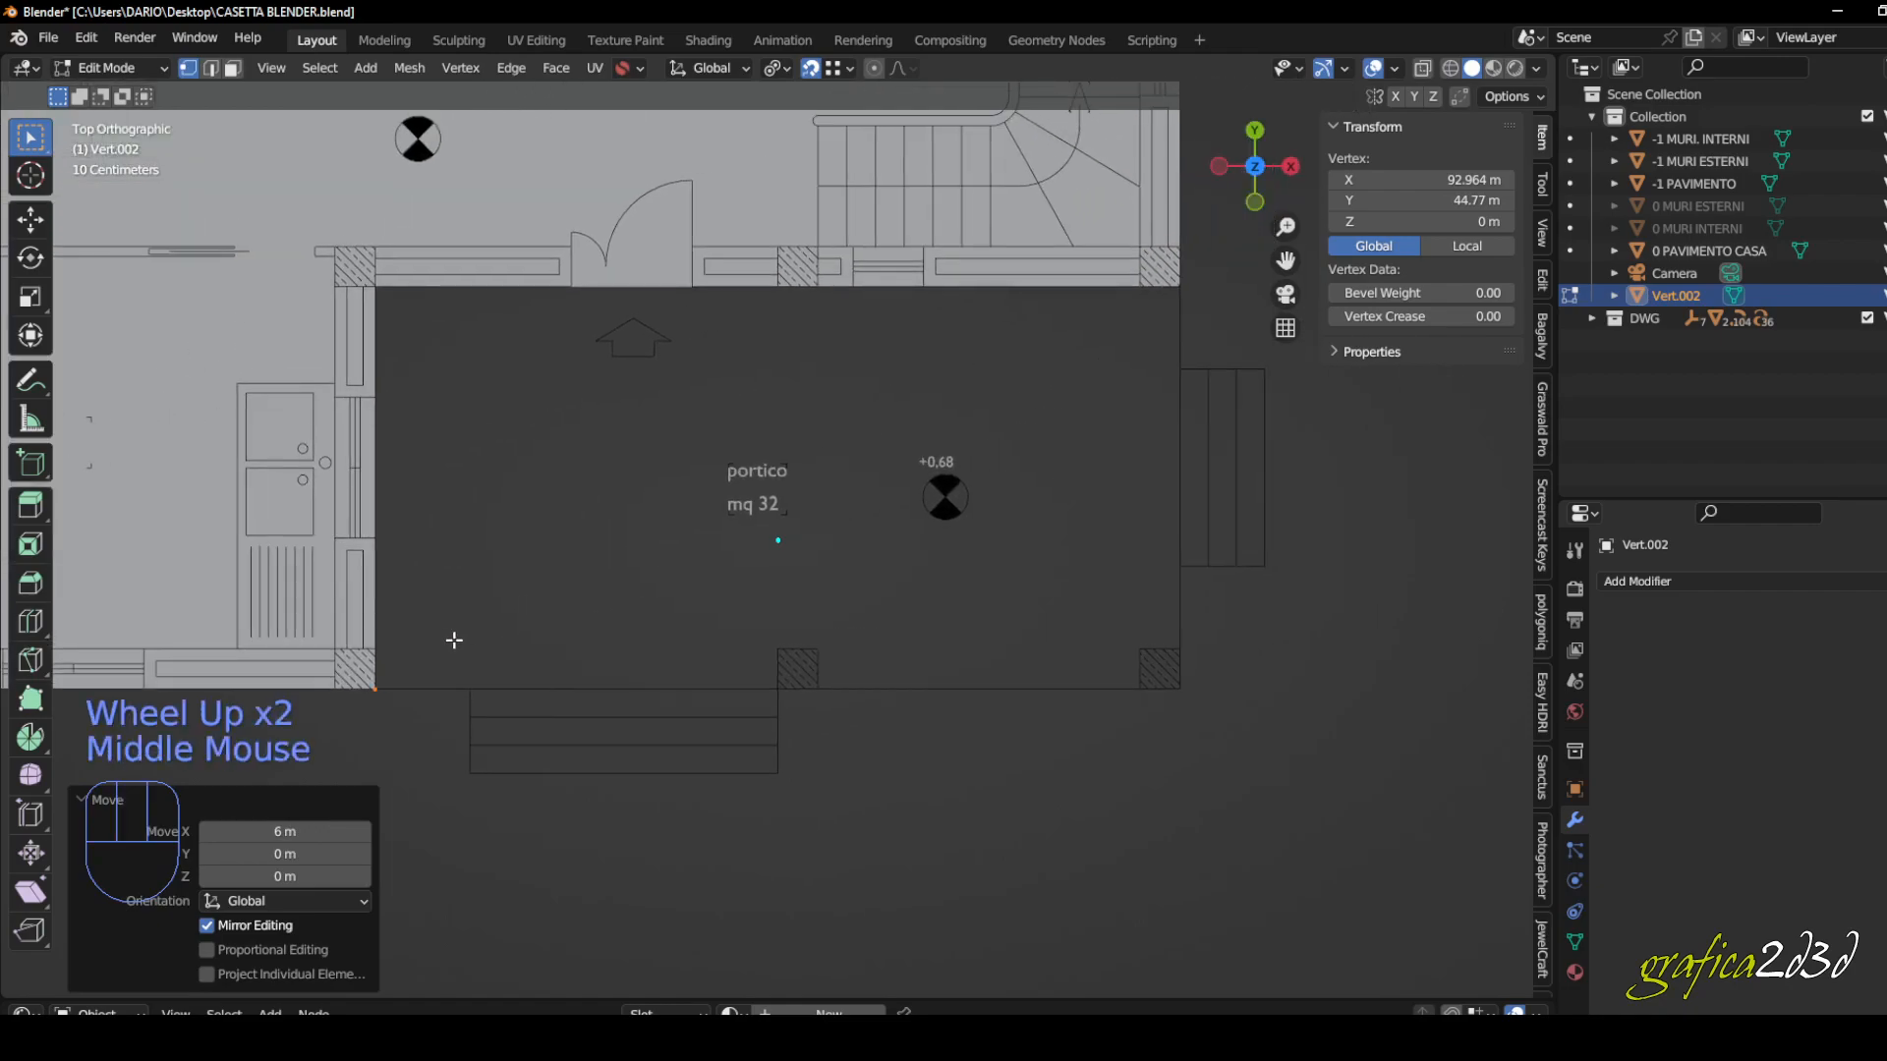
{"action": "key", "text": "e"}
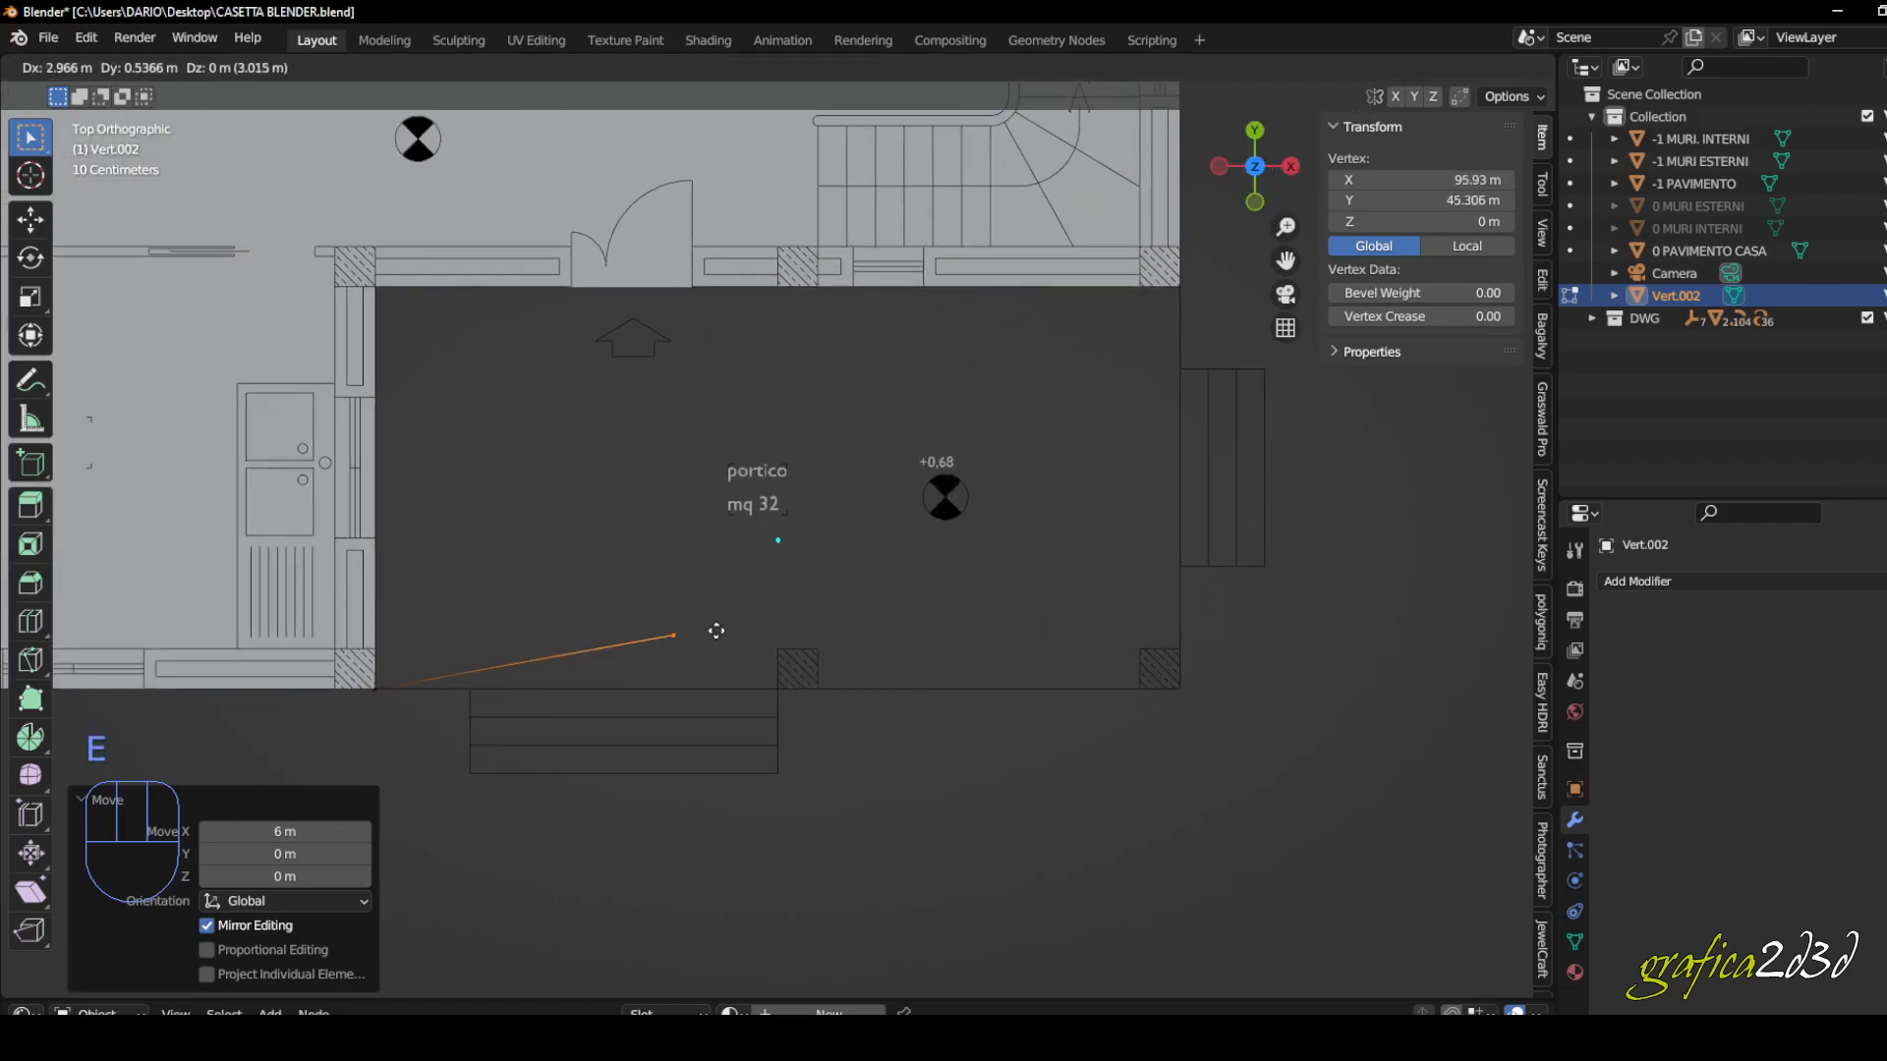
{"action": "left_click", "coordinate": [1192, 693]}
{"action": "key", "text": "e"}
{"action": "left_click", "coordinate": [1190, 290]}
{"action": "key", "text": "e"}
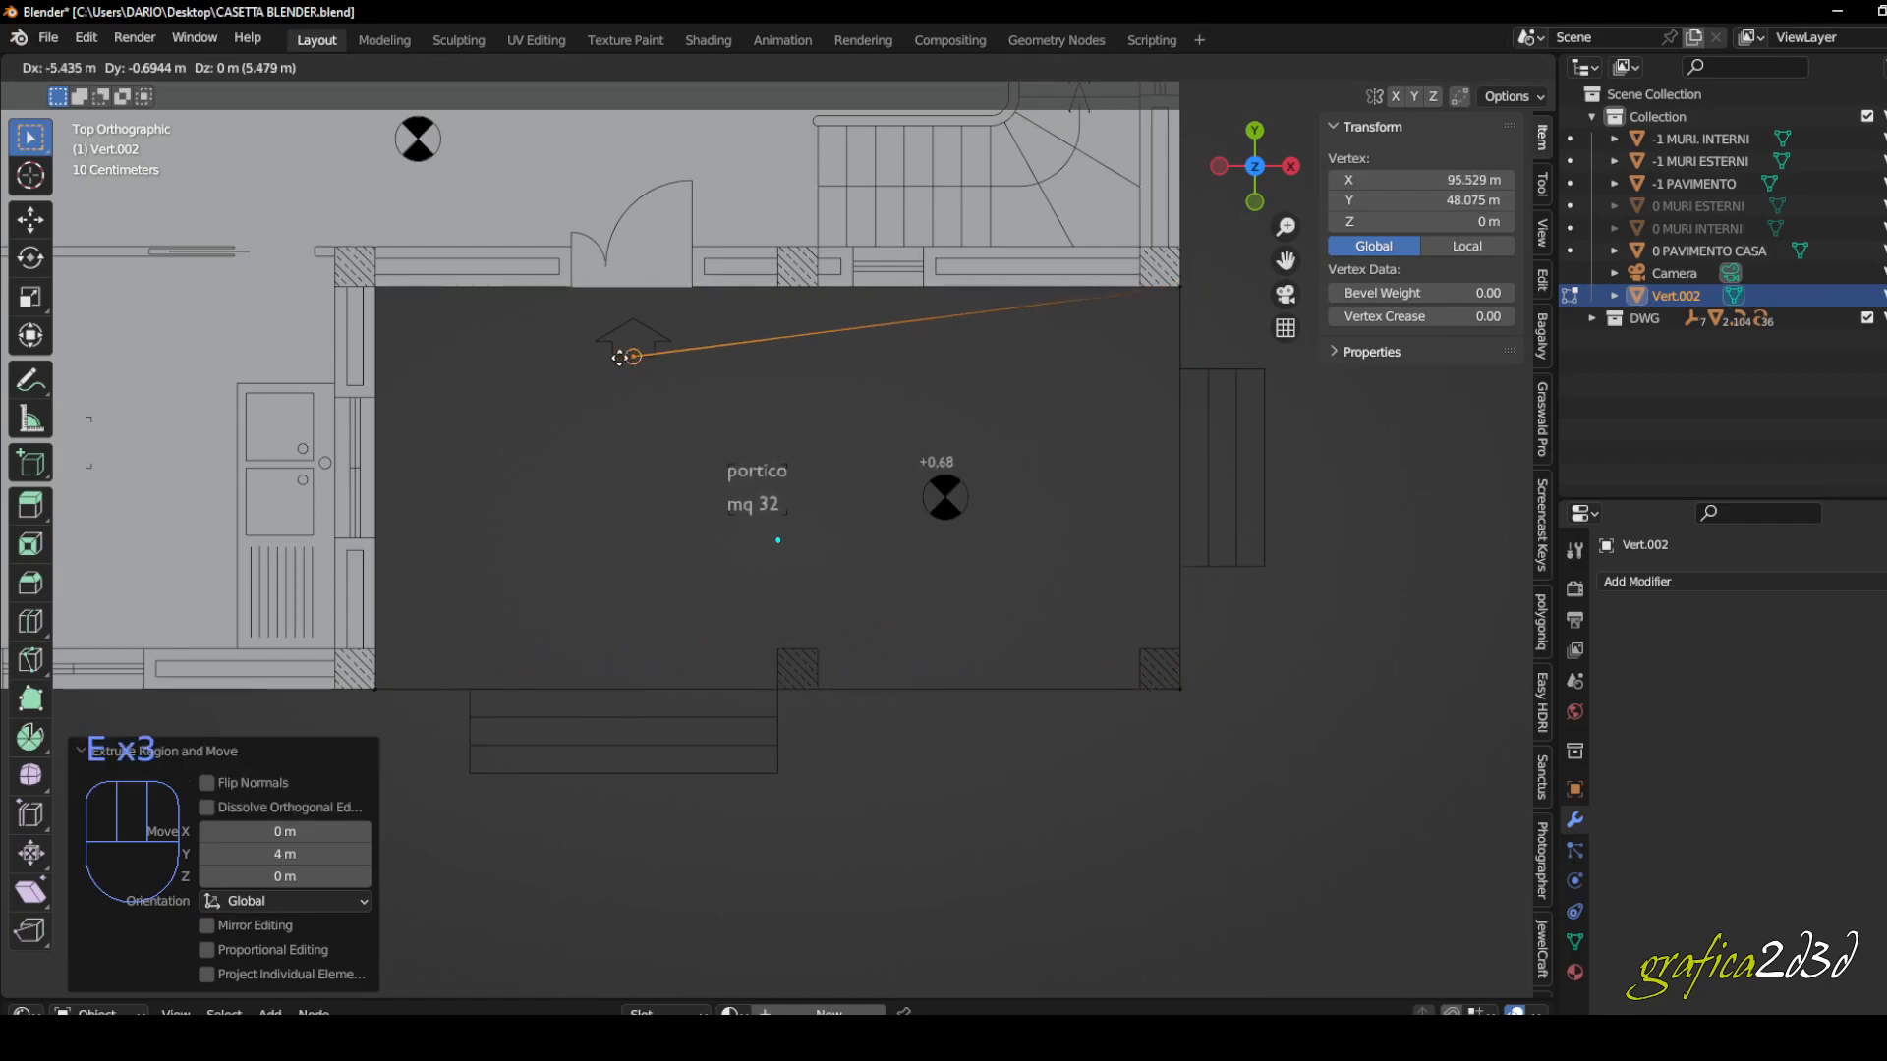
{"action": "left_click", "coordinate": [373, 290]}
{"action": "key", "text": "e"}
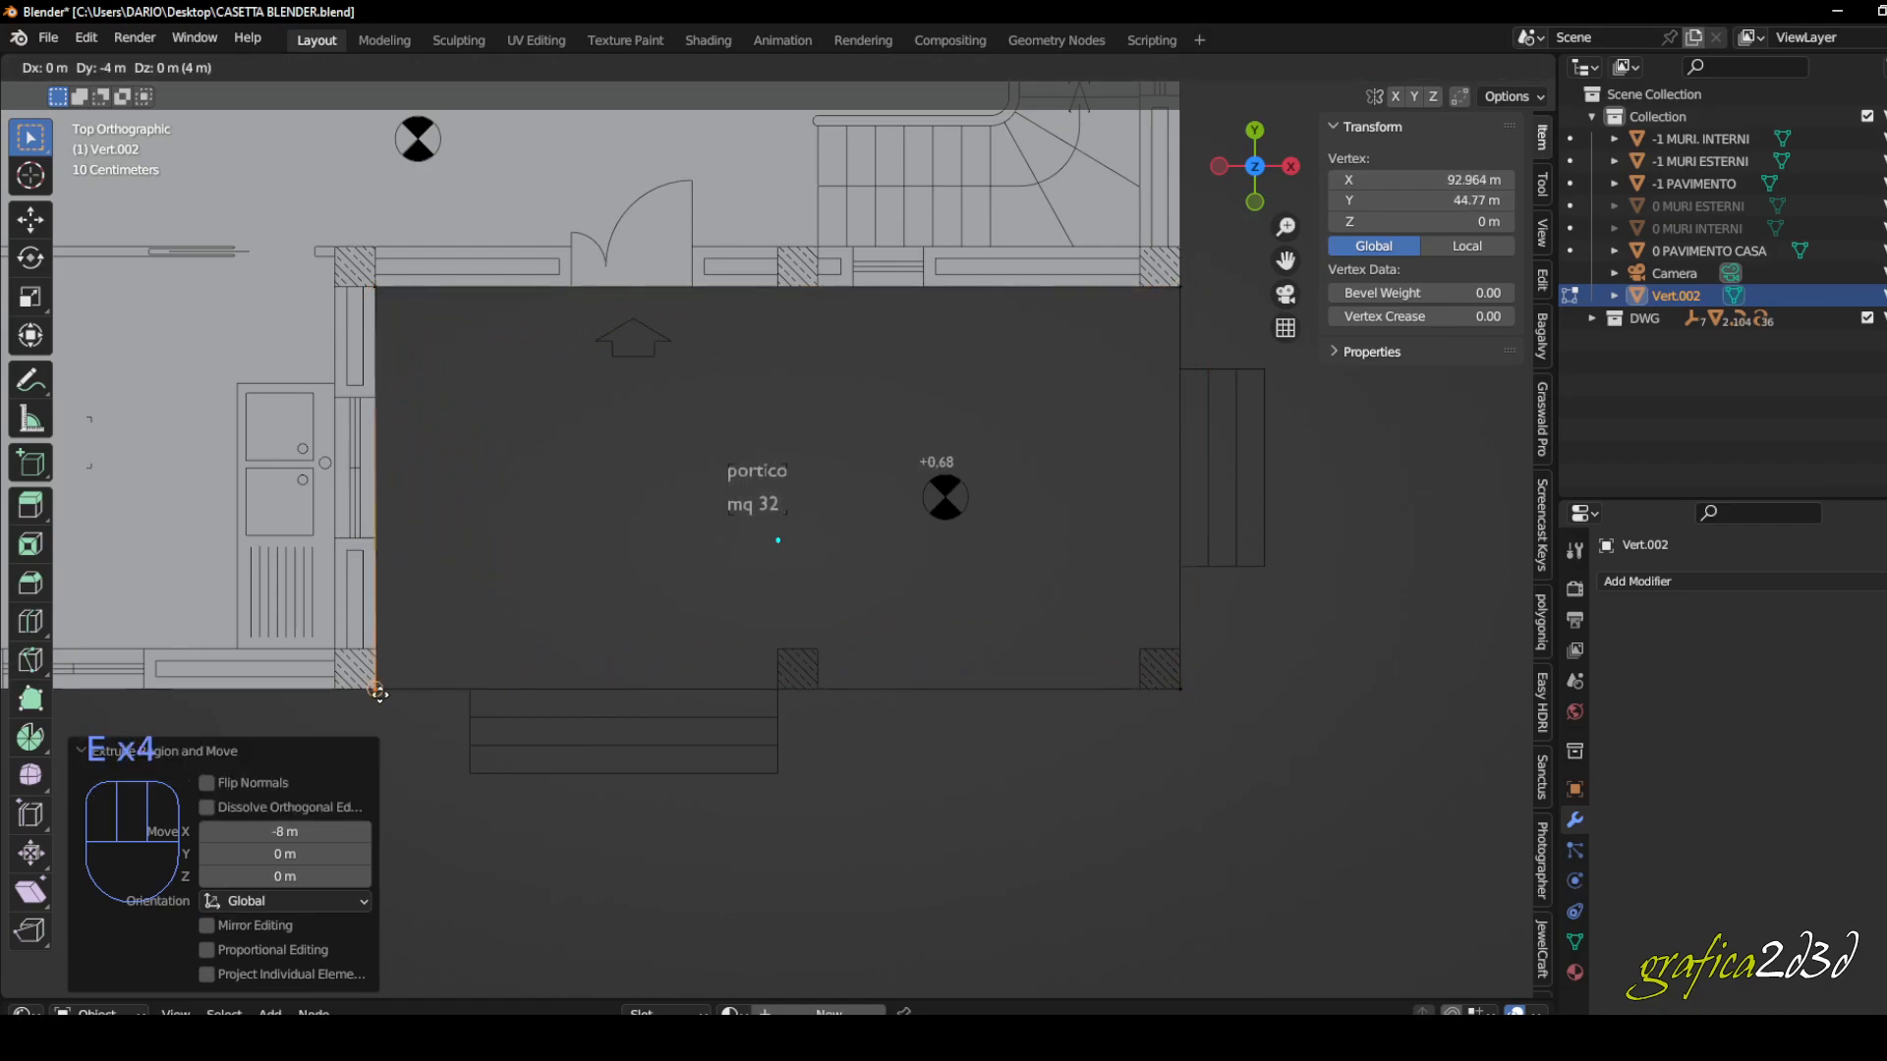
{"action": "left_click", "coordinate": [377, 691]}
- Select the entire portico outline, fill it with a face and clear the selection
{"action": "middle_click_drag", "start_coordinate": [539, 632], "coordinate": [864, 577]}
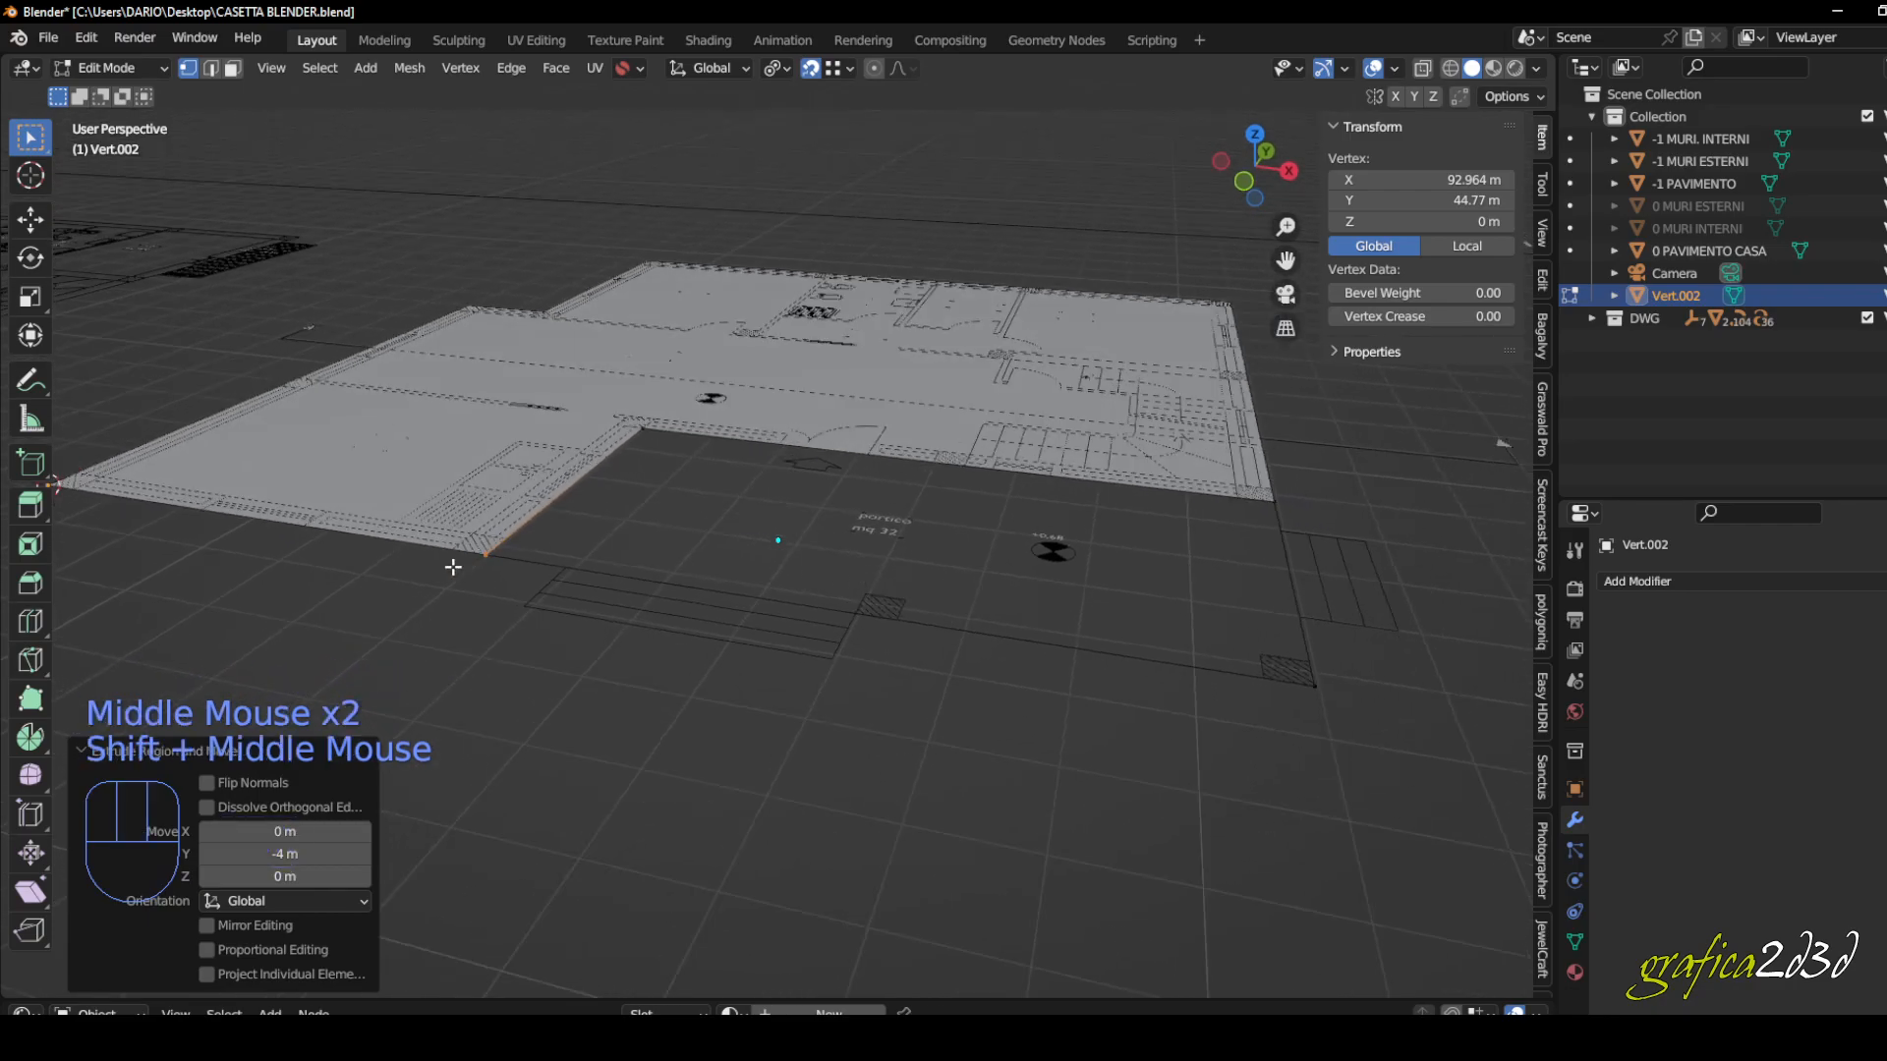
{"action": "key", "text": "f"}
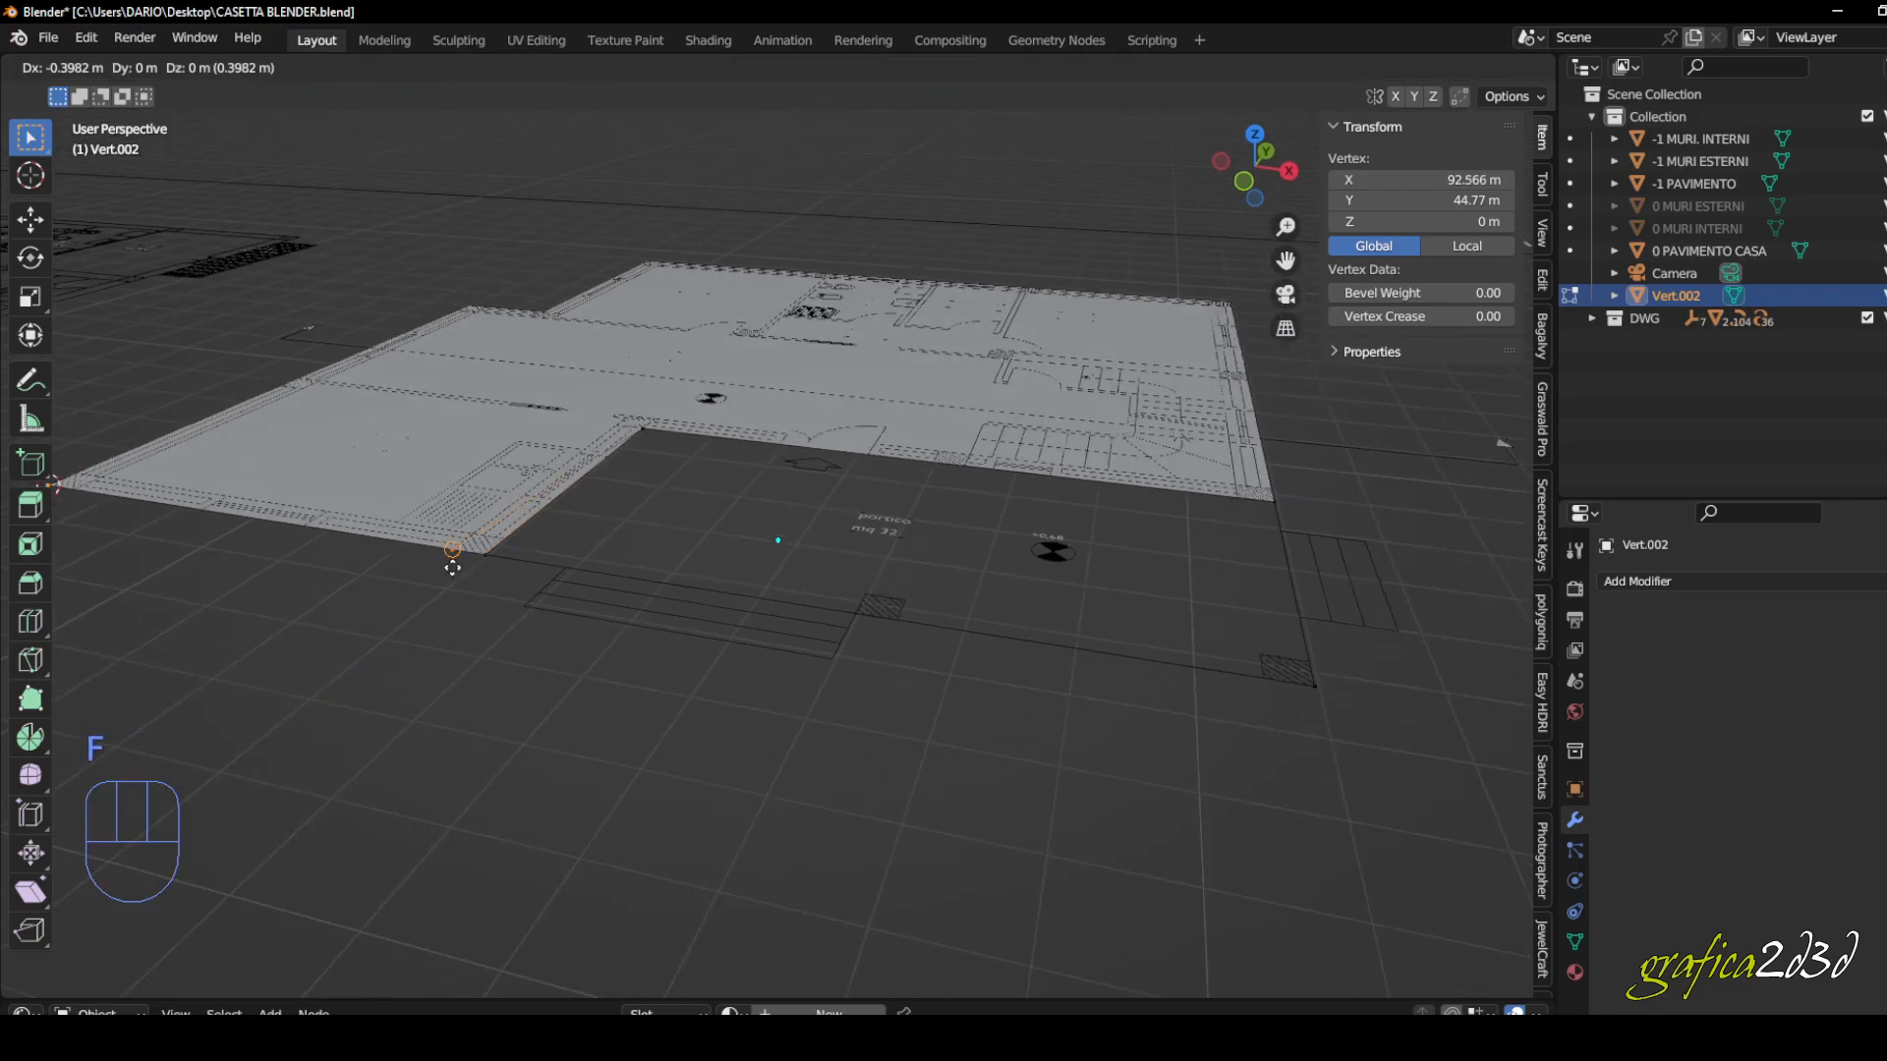
{"action": "left_click", "coordinate": [488, 562]}
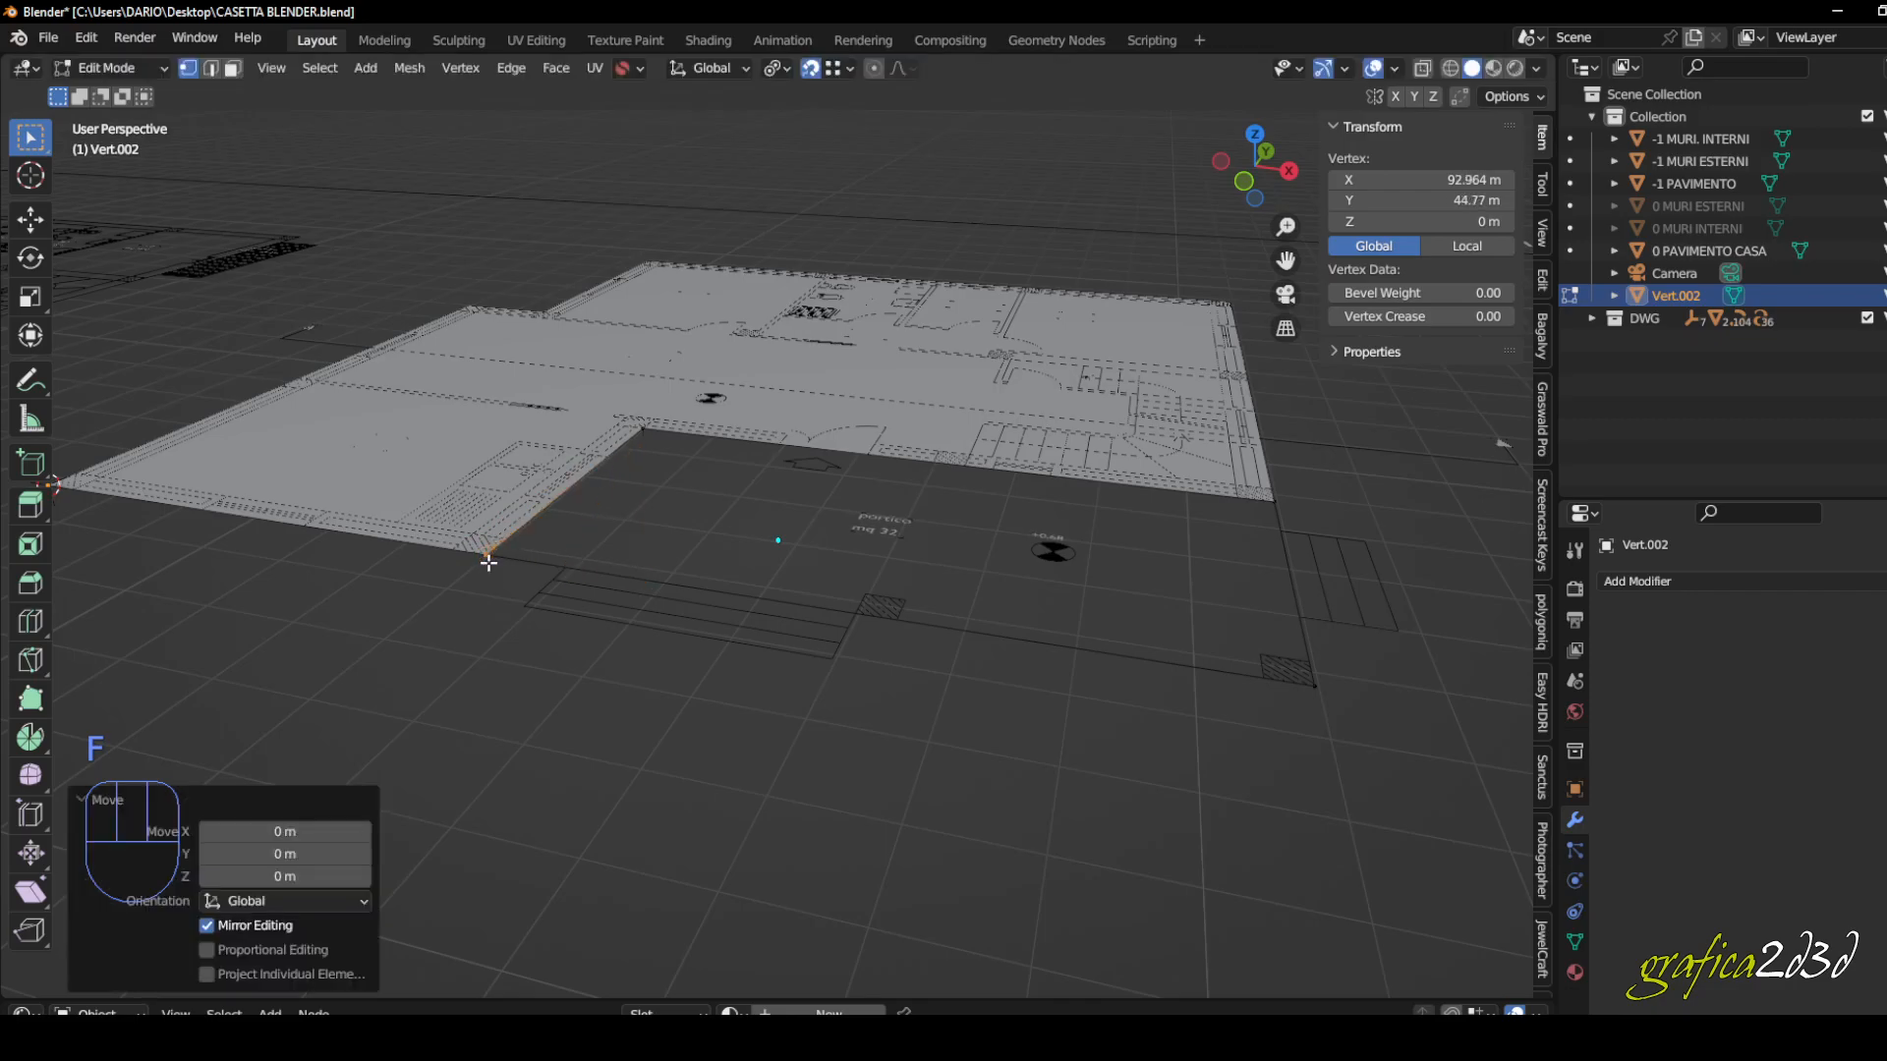
{"action": "key", "text": "a"}
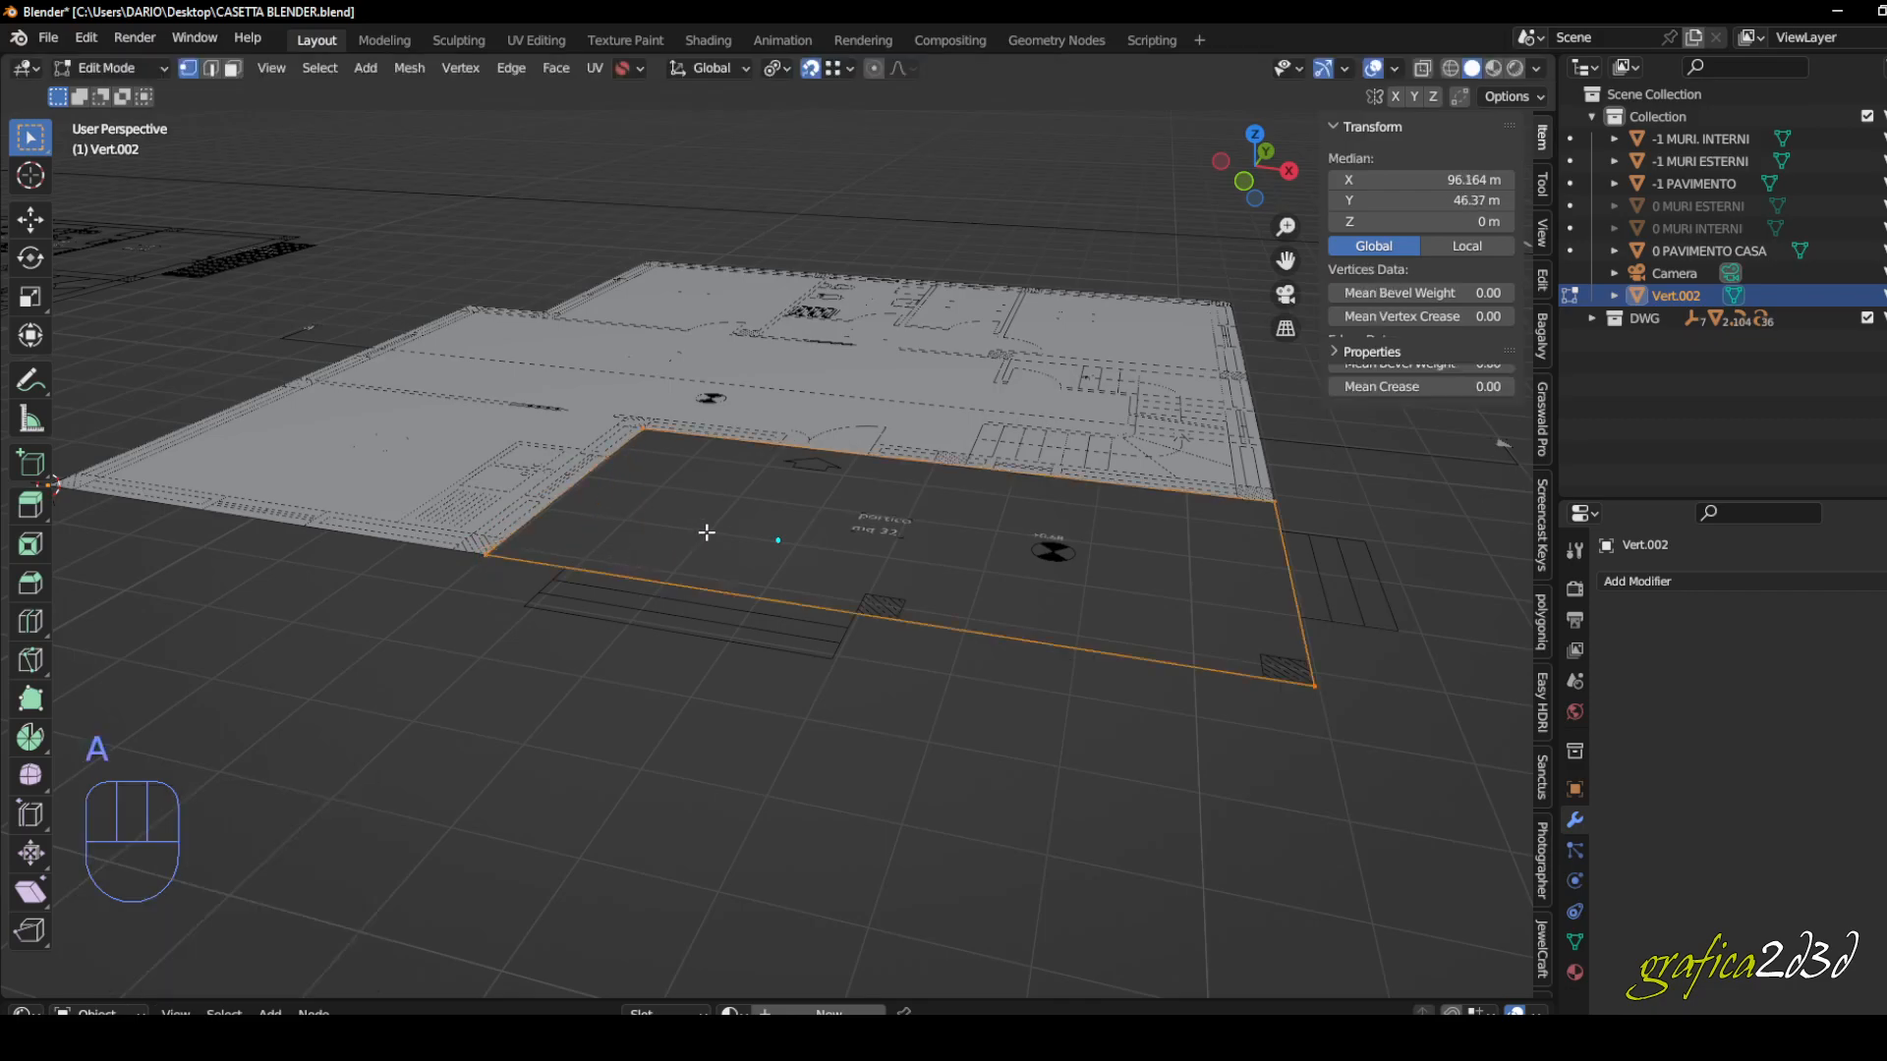
{"action": "key", "text": "f"}
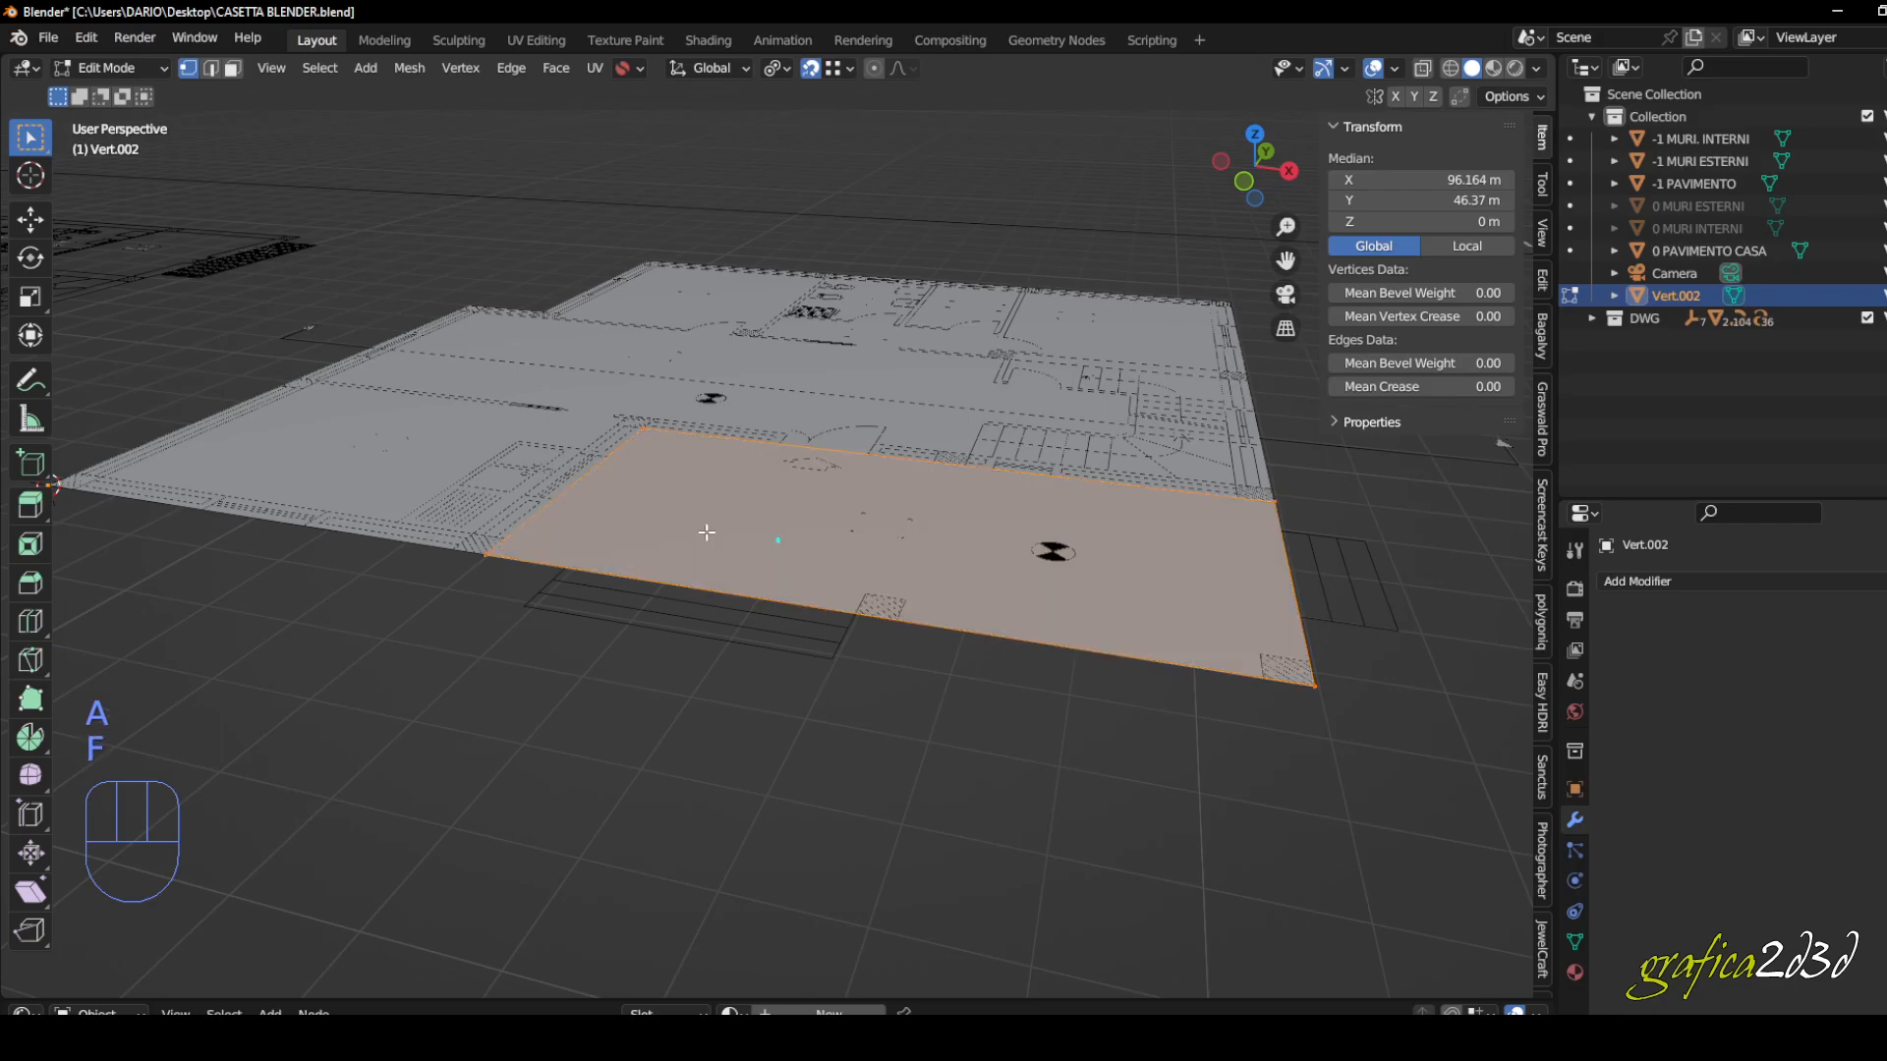
{"action": "left_click", "coordinate": [741, 714]}
- Rename the portico floor object as 0 PAVIMENTO PORTICO
{"action": "scroll", "coordinate": [737, 712], "scroll_direction": "down", "scroll_amount": 1}
{"action": "mouse_move", "coordinate": [737, 711]}
{"action": "middle_mouse_down", "text": "shift"}
{"action": "mouse_move", "coordinate": [696, 594]}
{"action": "mouse_move", "coordinate": [699, 678]}
{"action": "mouse_move", "coordinate": [610, 741]}
{"action": "mouse_move", "coordinate": [644, 717]}
{"action": "mouse_move", "coordinate": [565, 685]}
{"action": "middle_mouse_up", "text": "shift"}
{"action": "mouse_move", "coordinate": [701, 715]}
{"action": "middle_mouse_down", "text": "shift"}
{"action": "mouse_move", "coordinate": [599, 691]}
{"action": "mouse_move", "coordinate": [586, 738]}
{"action": "mouse_move", "coordinate": [750, 770]}
{"action": "mouse_move", "coordinate": [800, 707]}
{"action": "mouse_move", "coordinate": [986, 697]}
{"action": "middle_mouse_up", "text": "shift"}
{"action": "scroll", "coordinate": [800, 708], "scroll_direction": "down", "scroll_amount": 2}
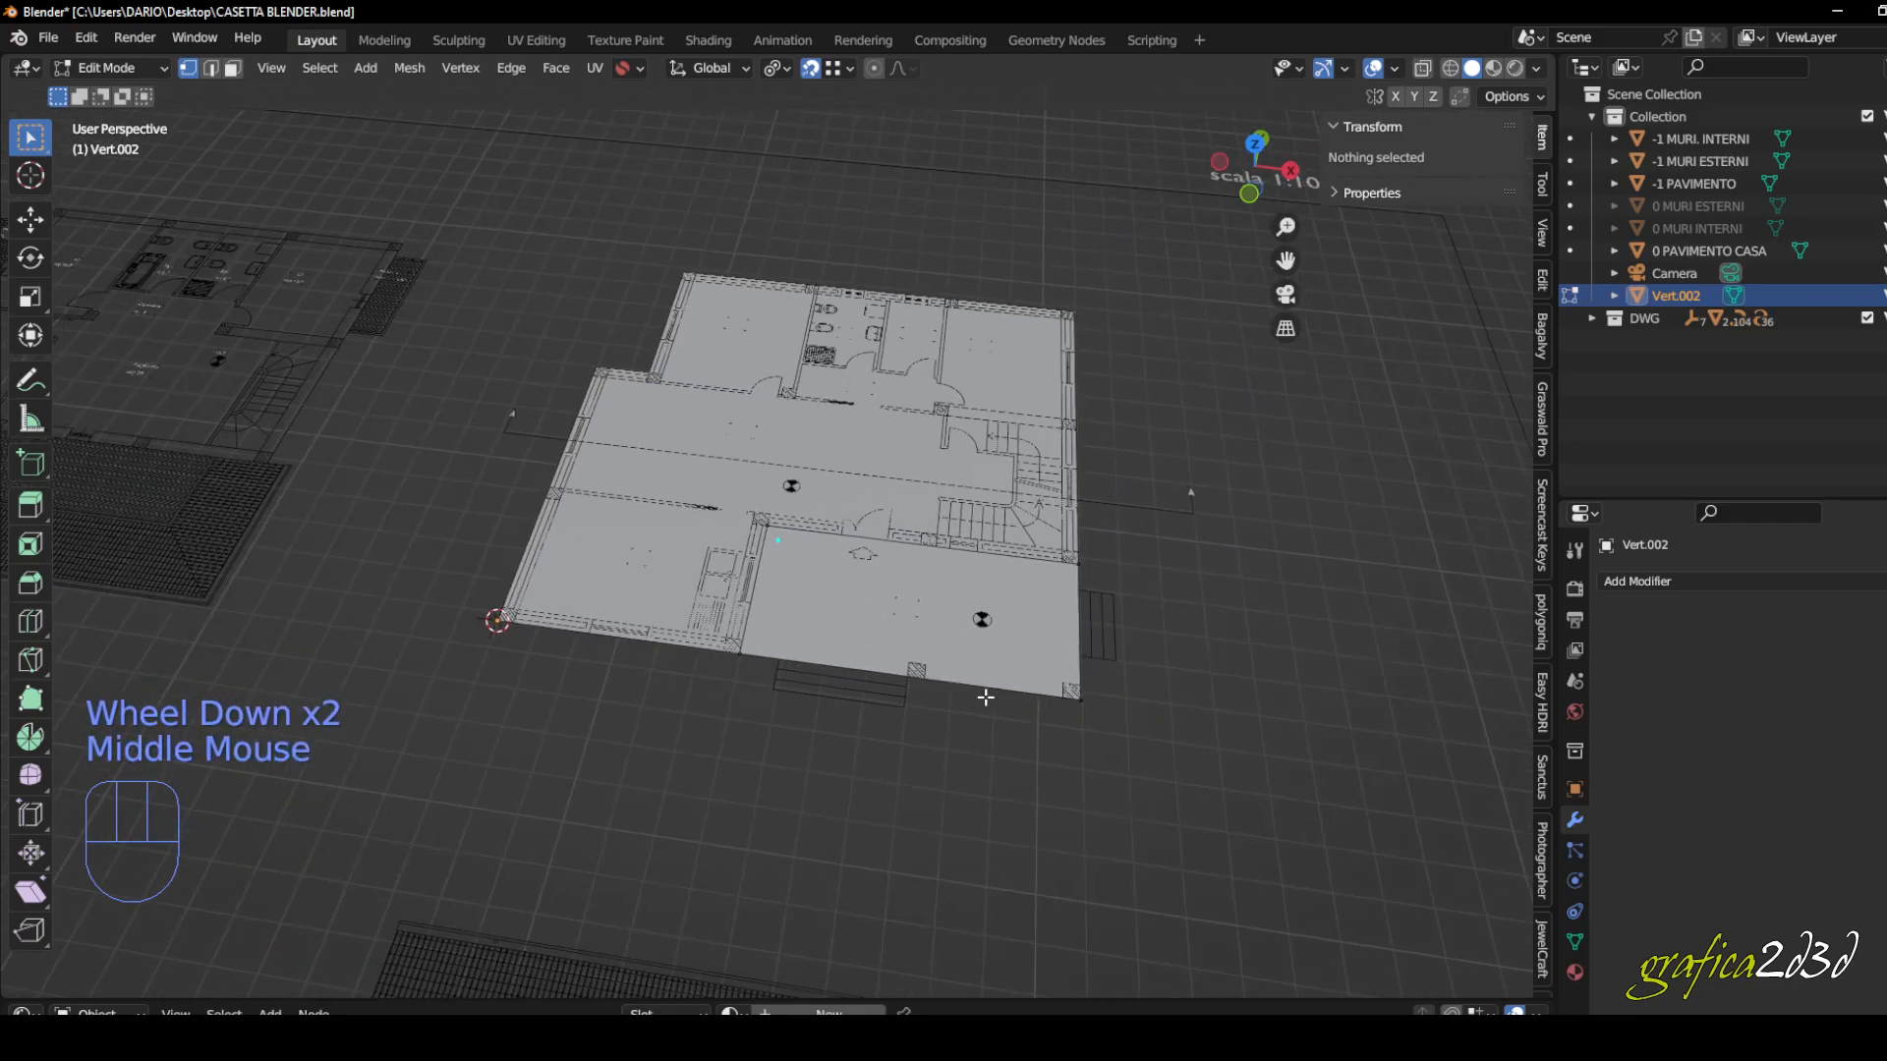
{"action": "double_click", "coordinate": [1700, 297]}
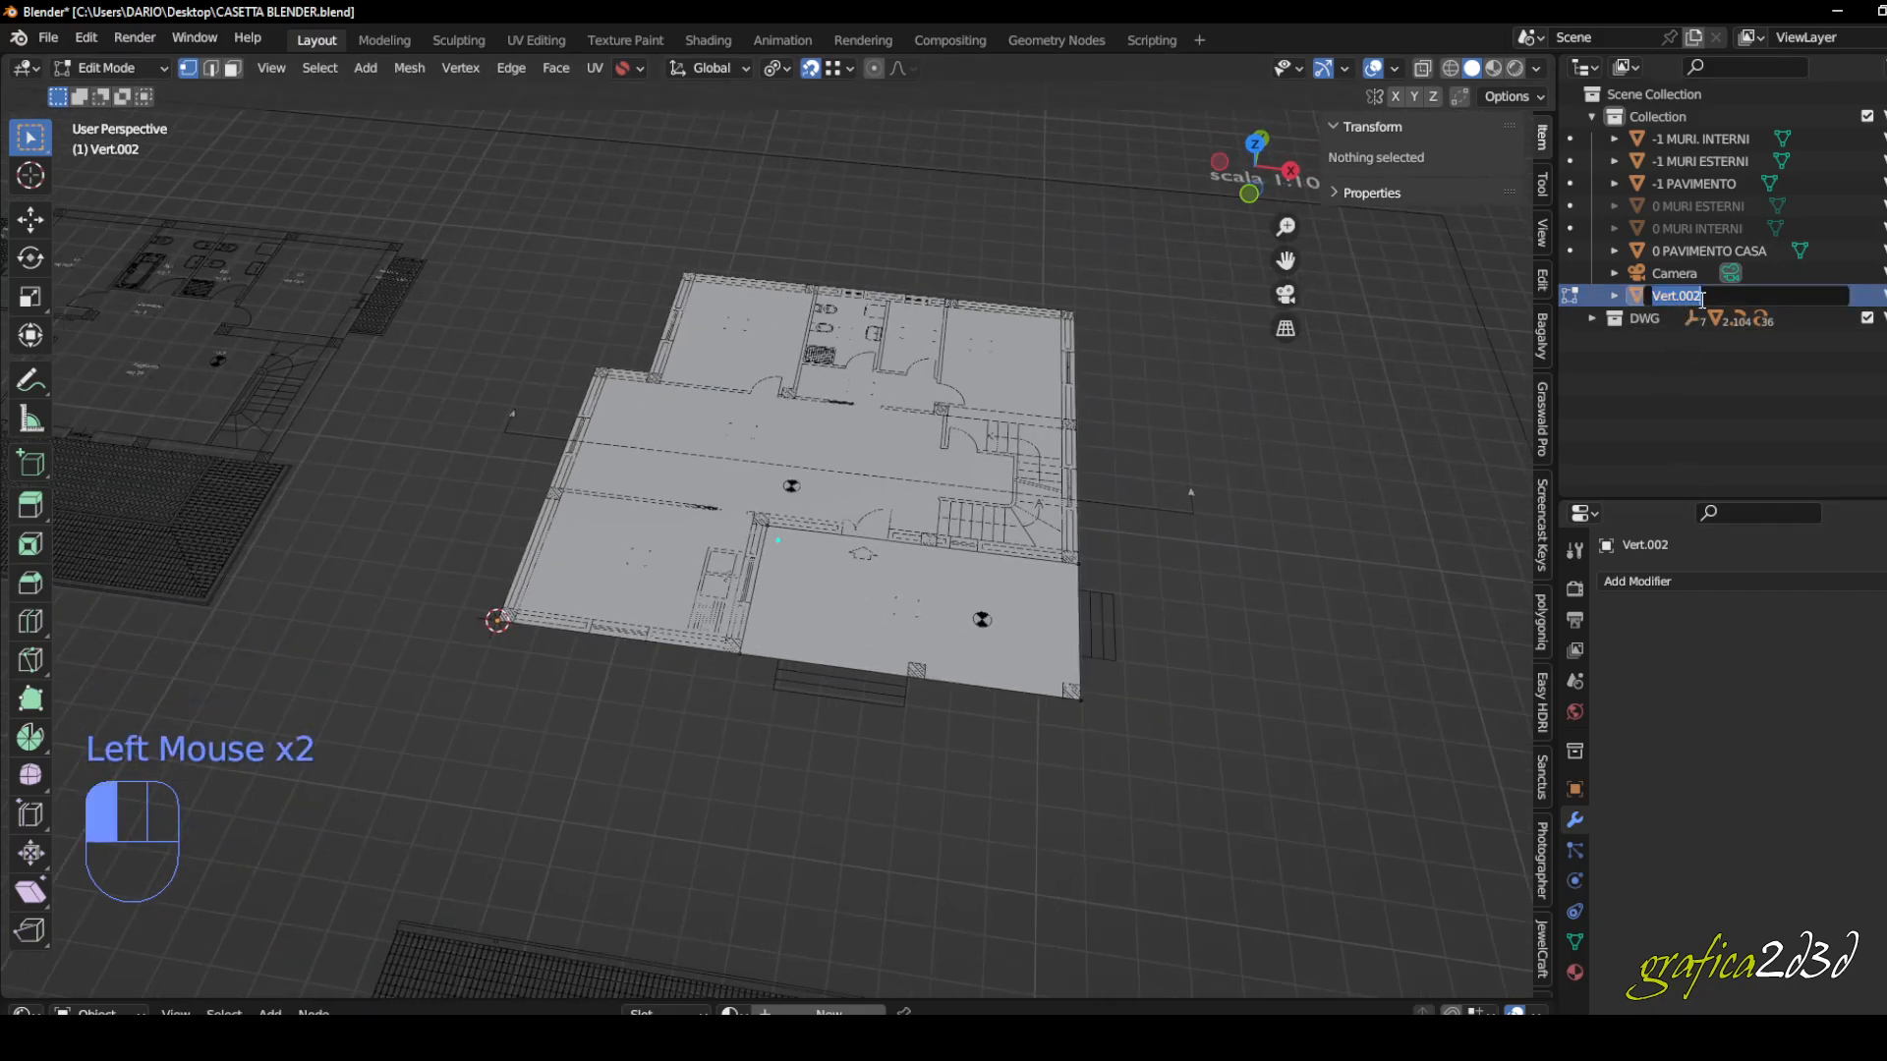
{"action": "type", "text": "0 PAVIMENTO PORTICO"}
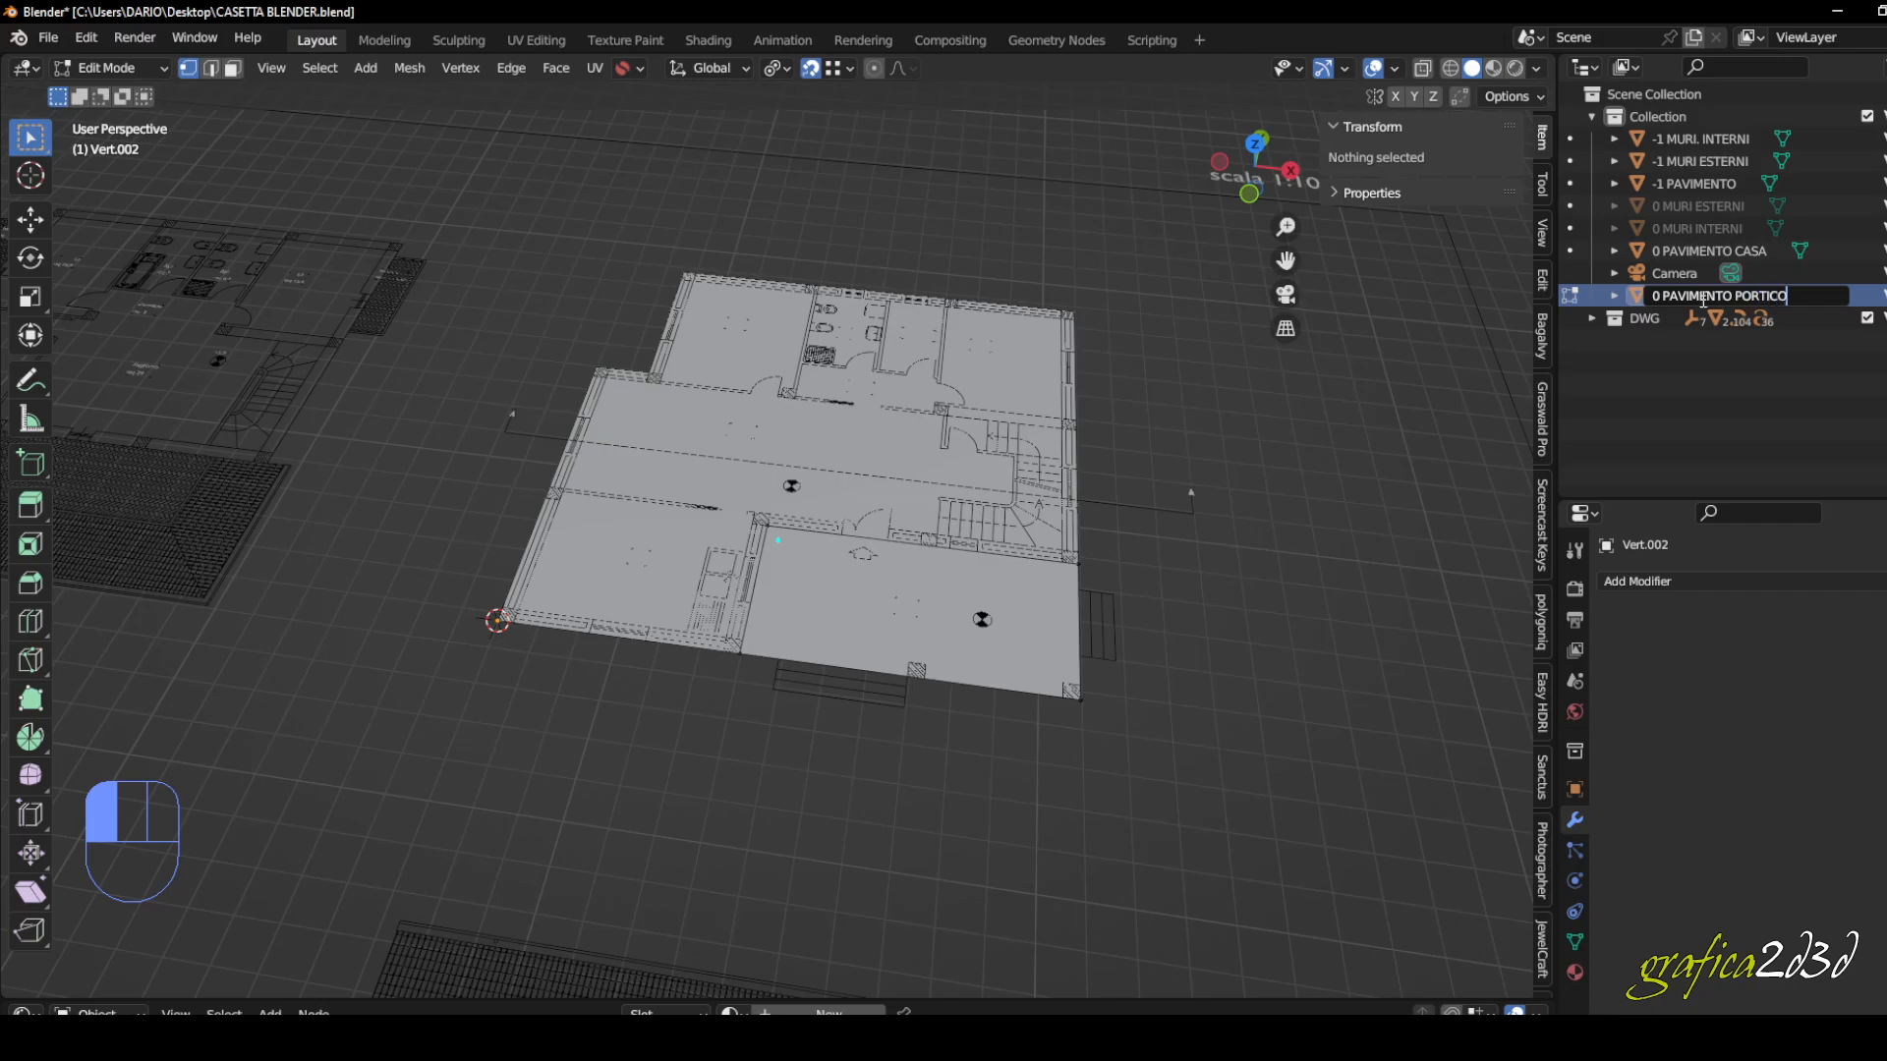
{"action": "left_click", "coordinate": [961, 634]}
- Examine the ground-floor slabs alongside the basement model and the other imported plans
{"action": "middle_click_drag", "start_coordinate": [894, 628], "coordinate": [1059, 632]}
{"action": "scroll", "coordinate": [1060, 632], "scroll_direction": "down", "scroll_amount": 2}
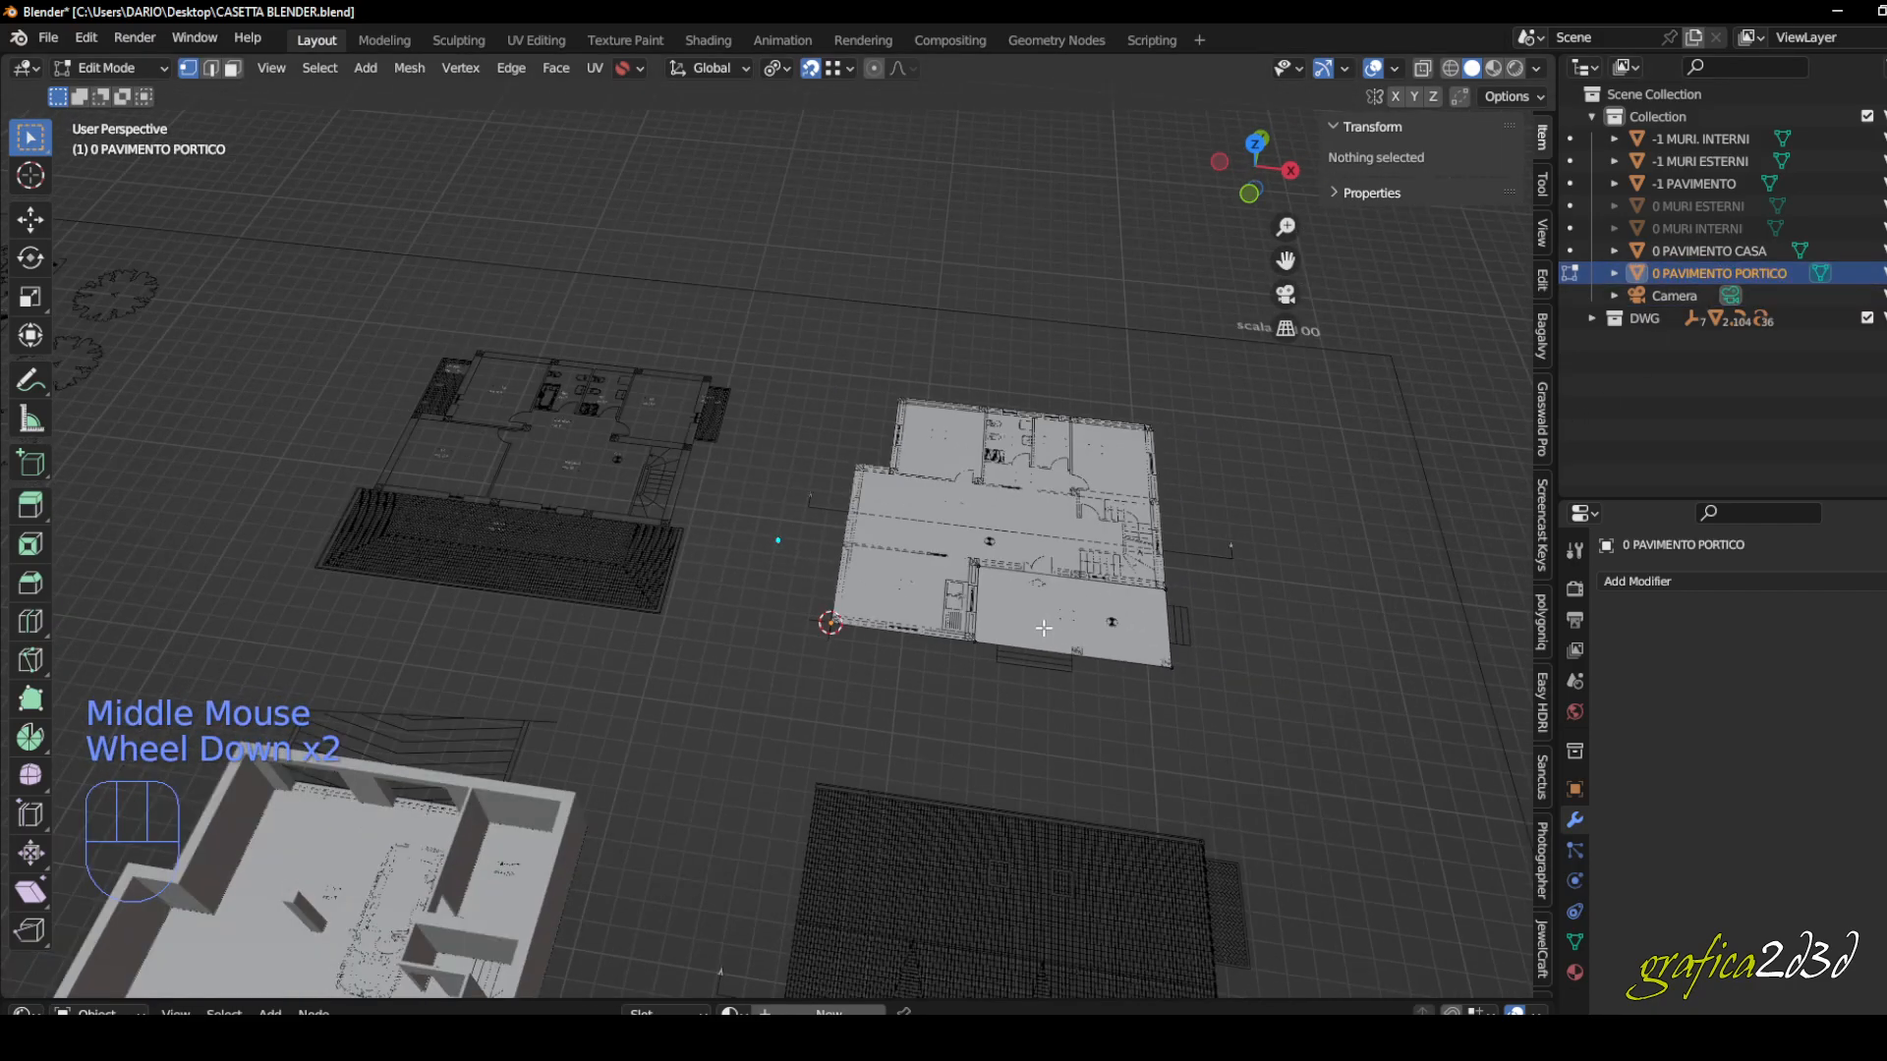
{"action": "middle_click_drag", "start_coordinate": [439, 739], "coordinate": [507, 641]}
{"action": "scroll", "coordinate": [653, 640], "scroll_direction": "down", "scroll_amount": 1}
{"action": "middle_click_drag", "start_coordinate": [653, 640], "coordinate": [670, 575]}
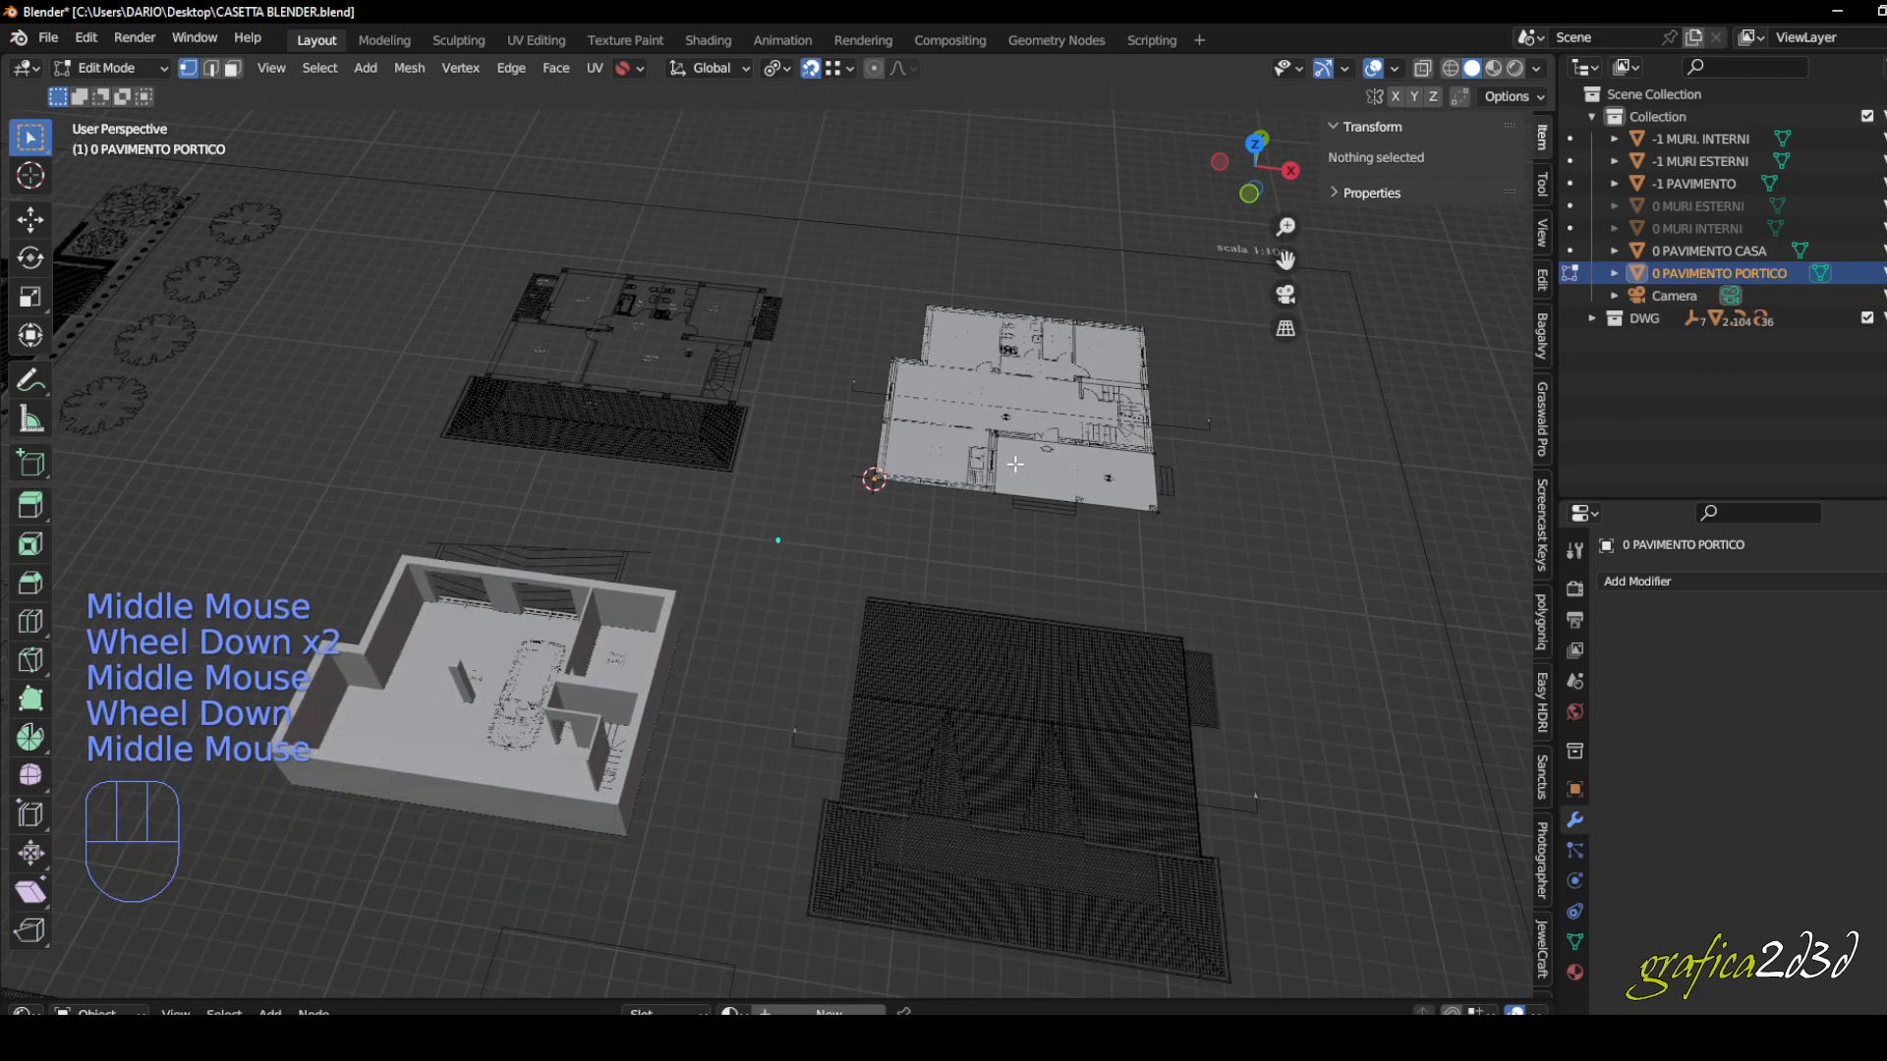
{"action": "middle_click_drag", "start_coordinate": [1015, 464], "coordinate": [363, 735]}
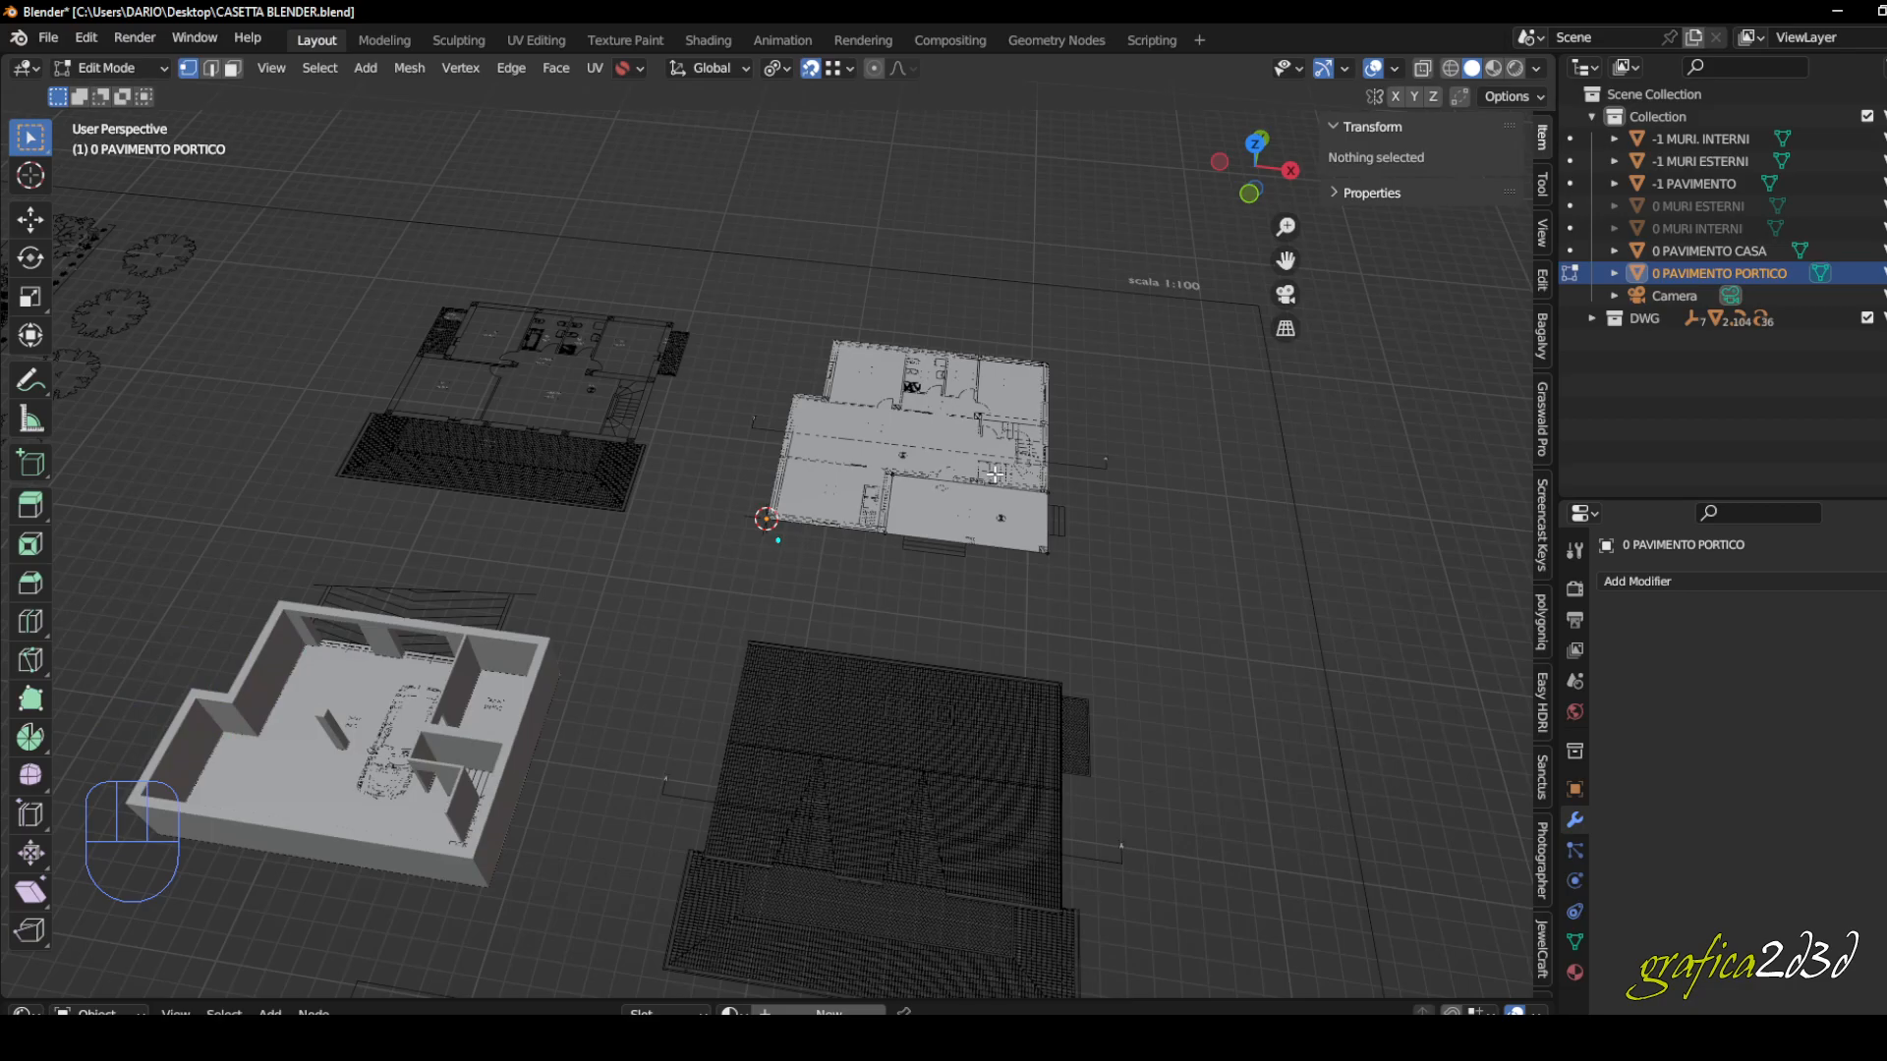
{"action": "middle_click_drag", "start_coordinate": [696, 515], "coordinate": [764, 487]}
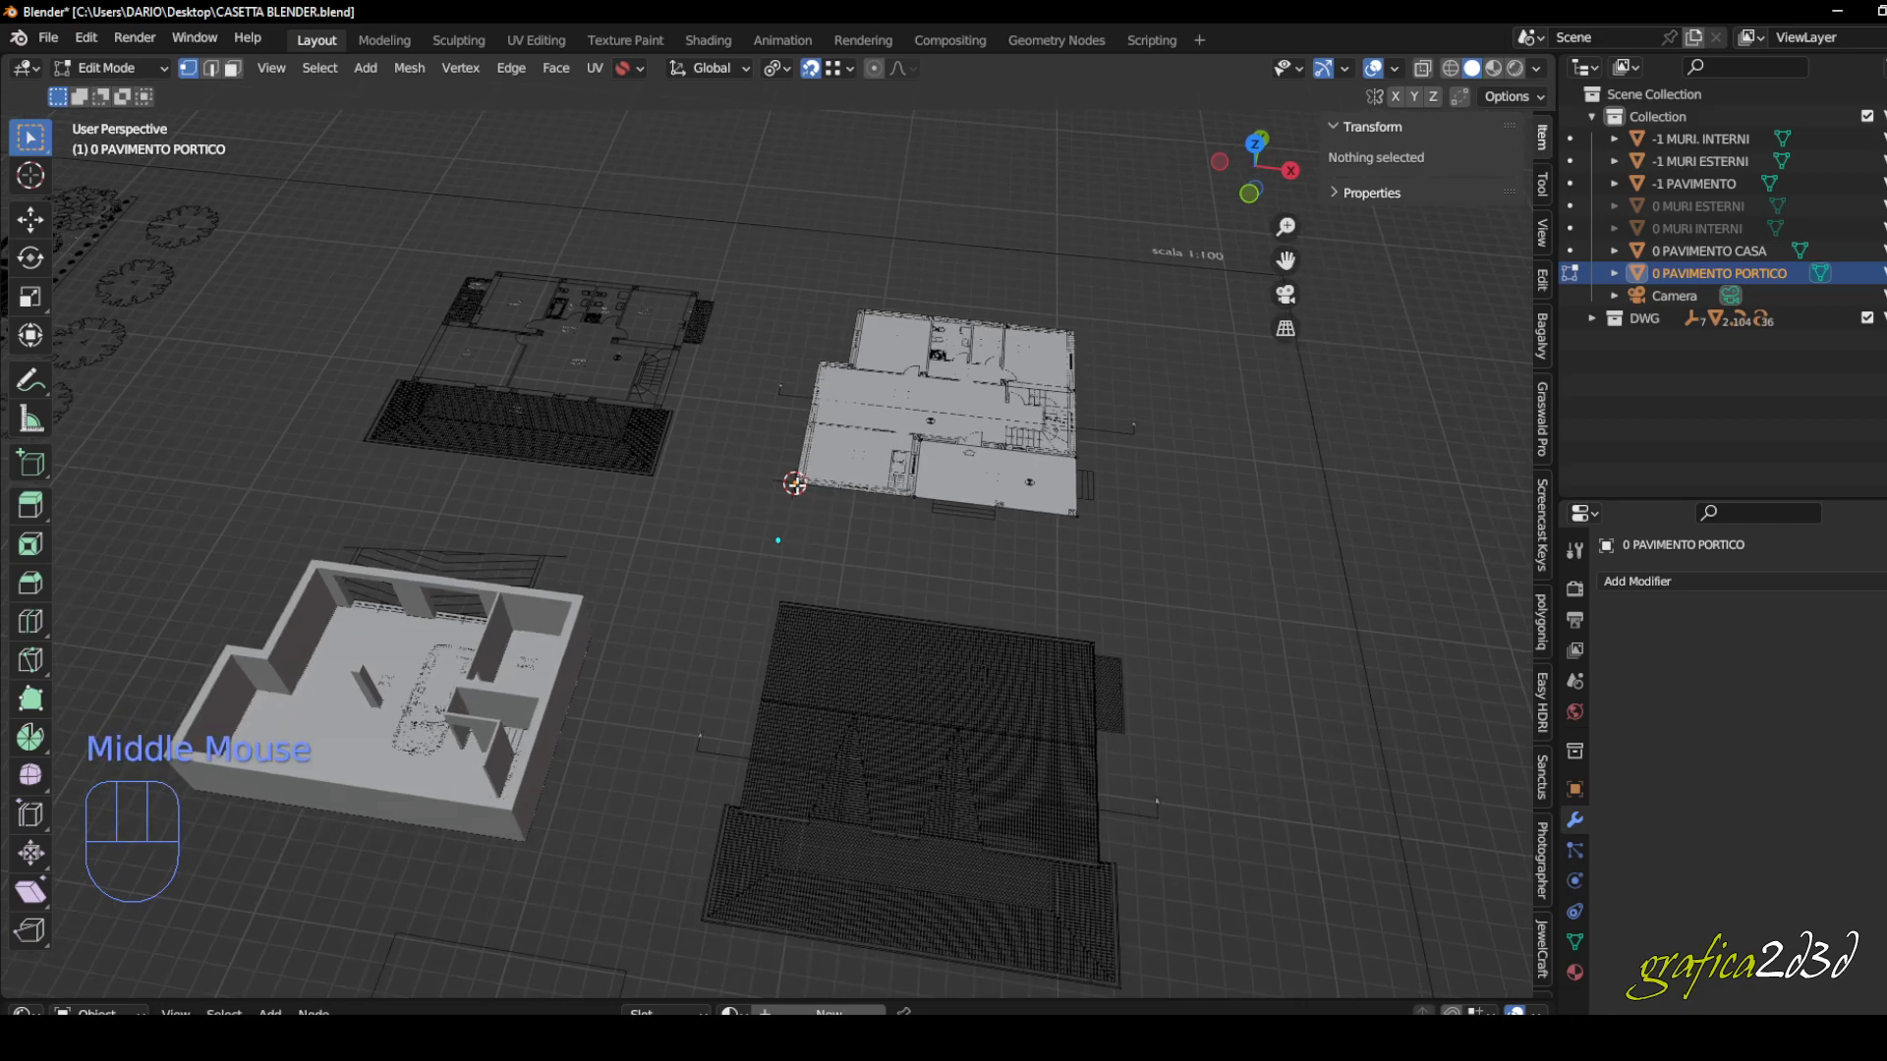
{"action": "middle_click_drag", "start_coordinate": [944, 373], "coordinate": [579, 717]}
{"action": "scroll", "coordinate": [874, 550], "scroll_direction": "up", "scroll_amount": 4}
{"action": "scroll", "coordinate": [870, 593], "scroll_direction": "up", "scroll_amount": 2}
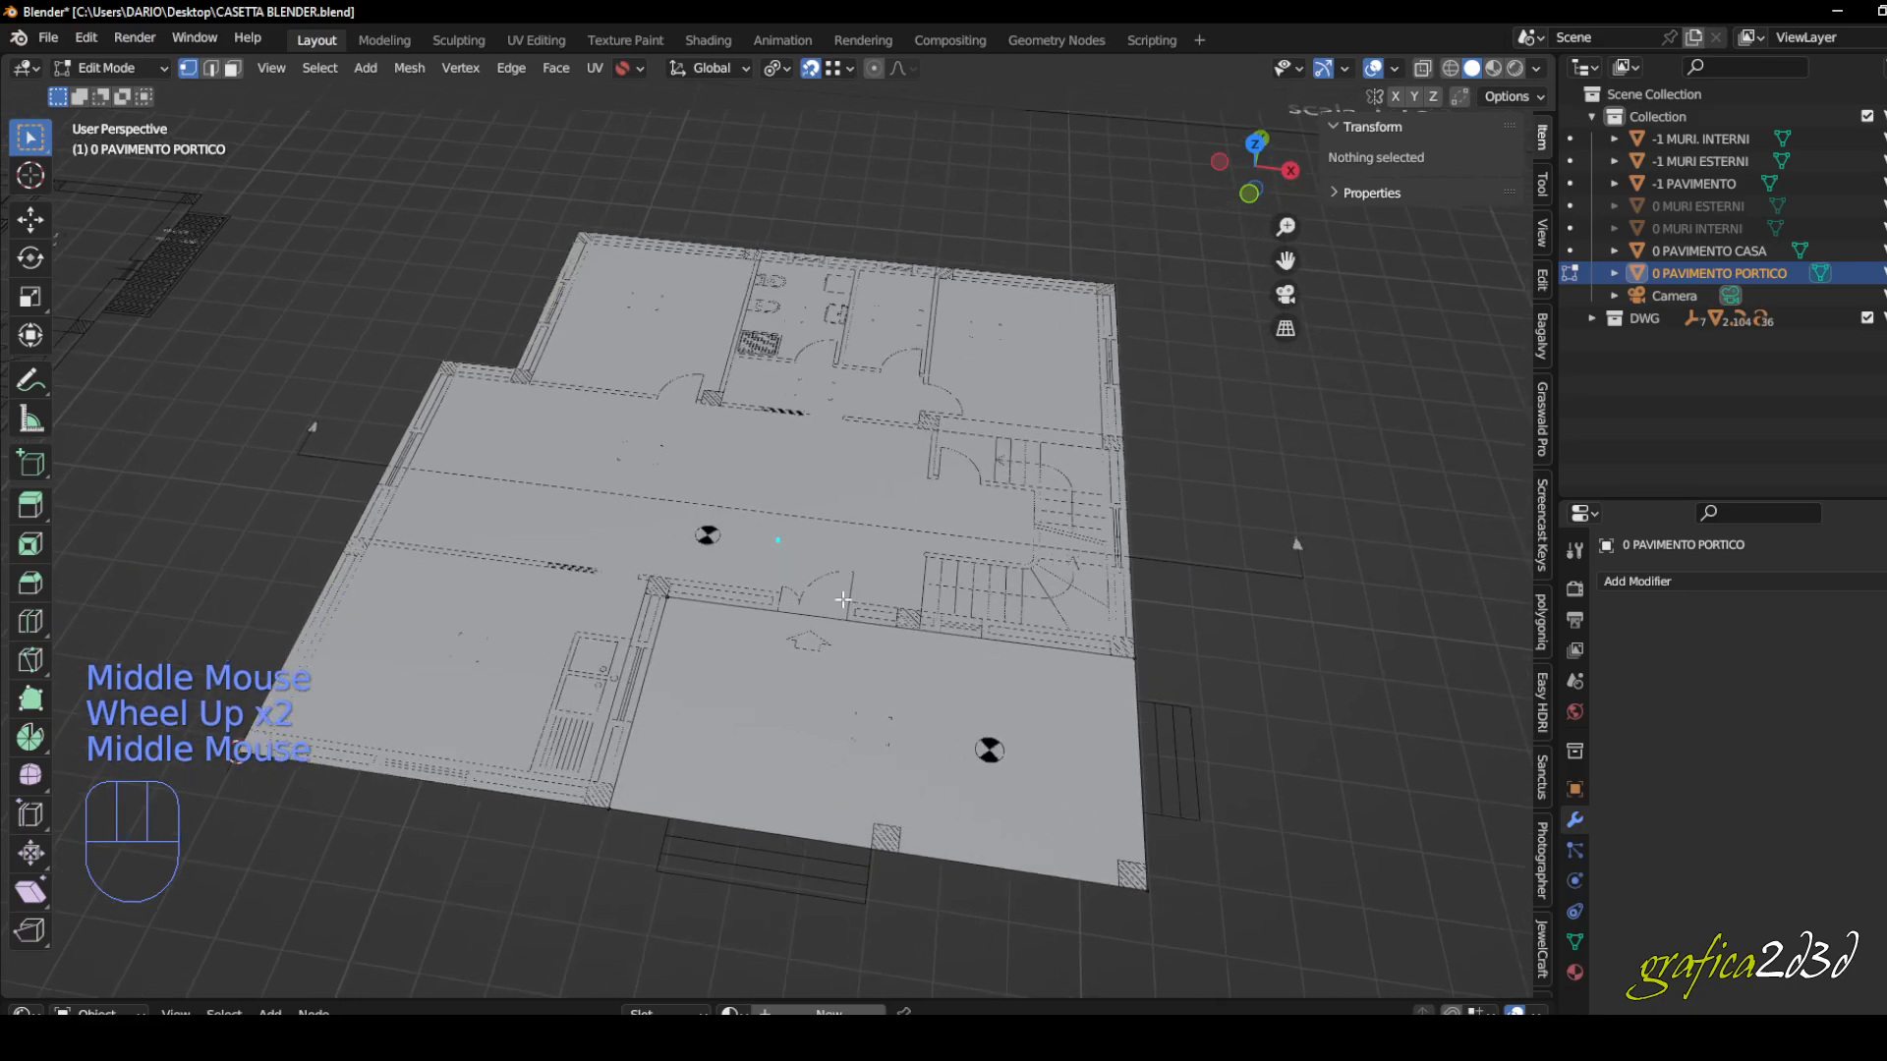
{"action": "scroll", "coordinate": [843, 600], "scroll_direction": "down", "scroll_amount": 2}
{"action": "middle_click_drag", "start_coordinate": [843, 599], "coordinate": [850, 601]}
- Unhide the ground-floor wall objects 0 MURI INTERNI and 0 MURI ESTERNI
{"action": "left_click", "coordinate": [1881, 228]}
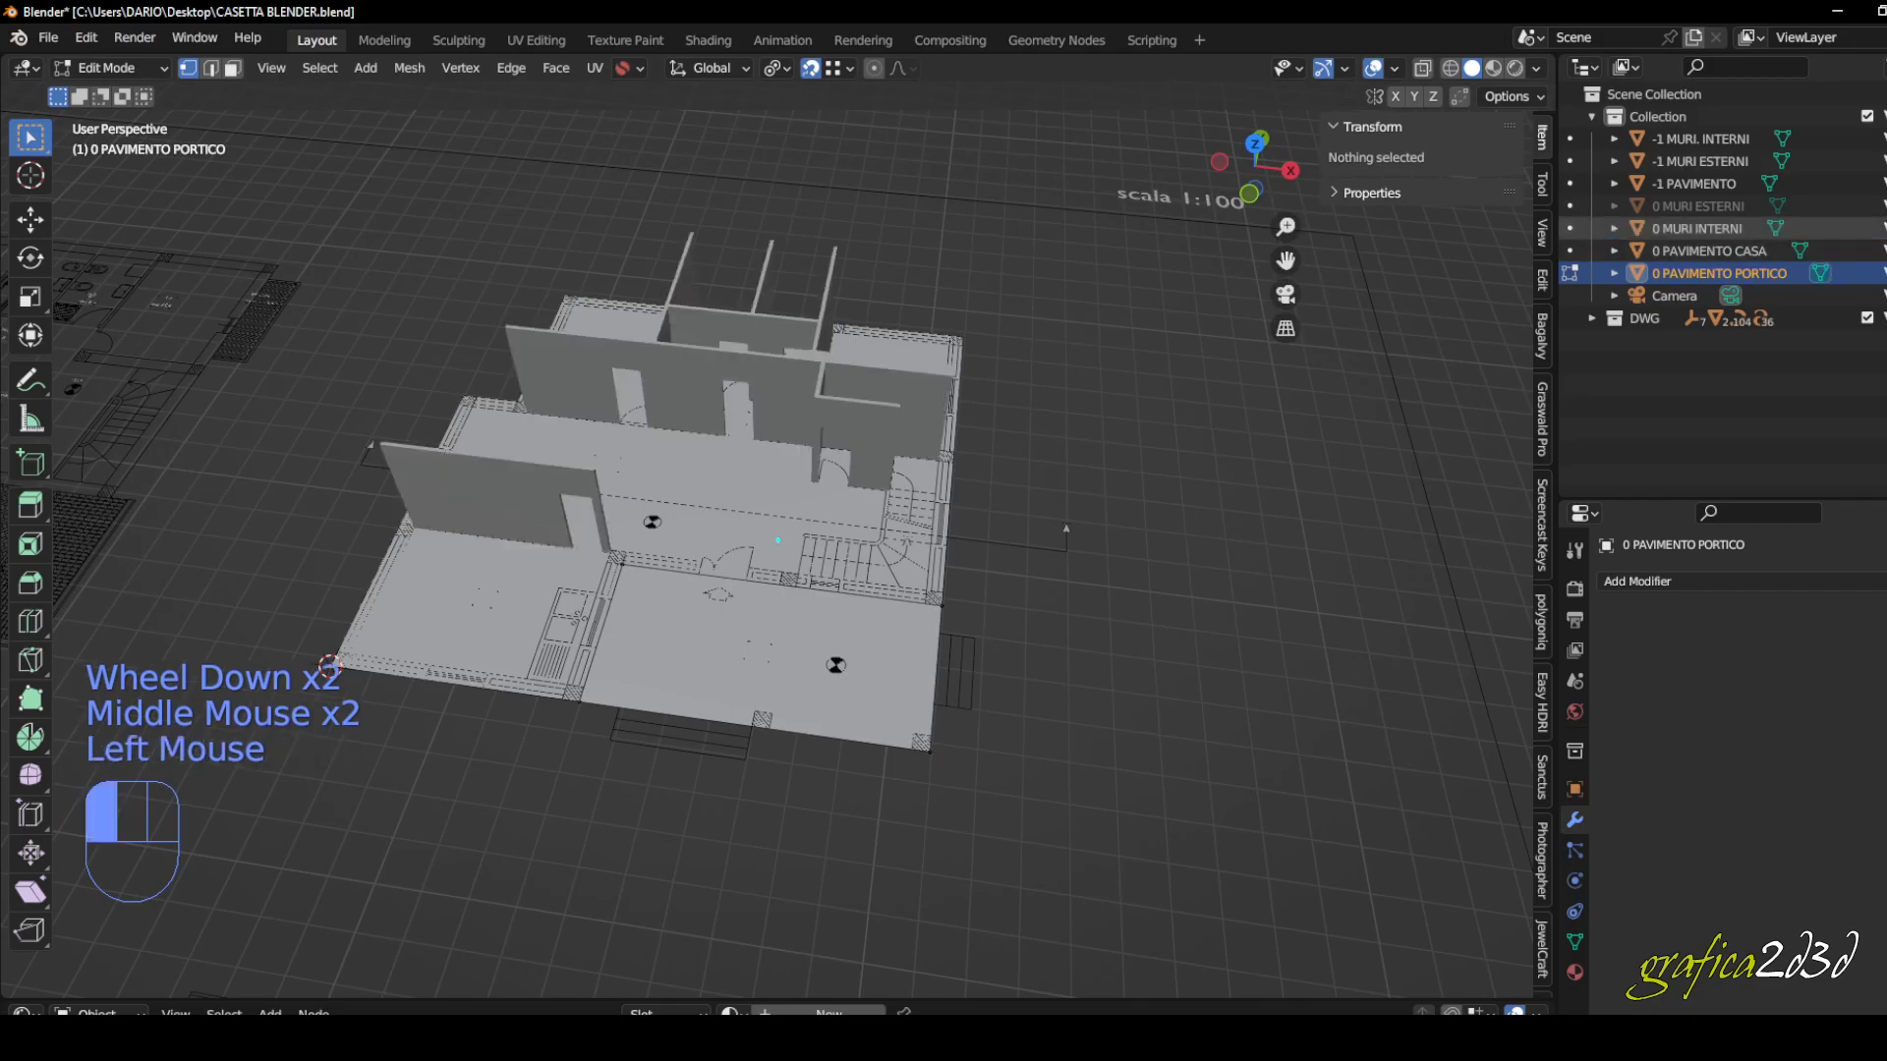
{"action": "left_click", "coordinate": [1882, 205]}
{"action": "middle_click_drag", "start_coordinate": [1085, 427], "coordinate": [723, 588]}
- Return to Object Mode and select the imported plan linework at the middle pillar on the portico's front edge
{"action": "scroll", "coordinate": [983, 575], "scroll_direction": "up", "scroll_amount": 1, "text": "shift"}
{"action": "scroll", "coordinate": [900, 603], "scroll_direction": "up", "scroll_amount": 3}
{"action": "scroll", "coordinate": [900, 604], "scroll_direction": "up", "scroll_amount": 1}
{"action": "scroll", "coordinate": [864, 610], "scroll_direction": "up", "scroll_amount": 5}
{"action": "scroll", "coordinate": [766, 617], "scroll_direction": "down", "scroll_amount": 3}
{"action": "scroll", "coordinate": [732, 594], "scroll_direction": "up", "scroll_amount": 1, "text": "shift"}
{"action": "scroll", "coordinate": [722, 587], "scroll_direction": "down", "scroll_amount": 1, "text": "shift"}
{"action": "scroll", "coordinate": [718, 586], "scroll_direction": "up", "scroll_amount": 2}
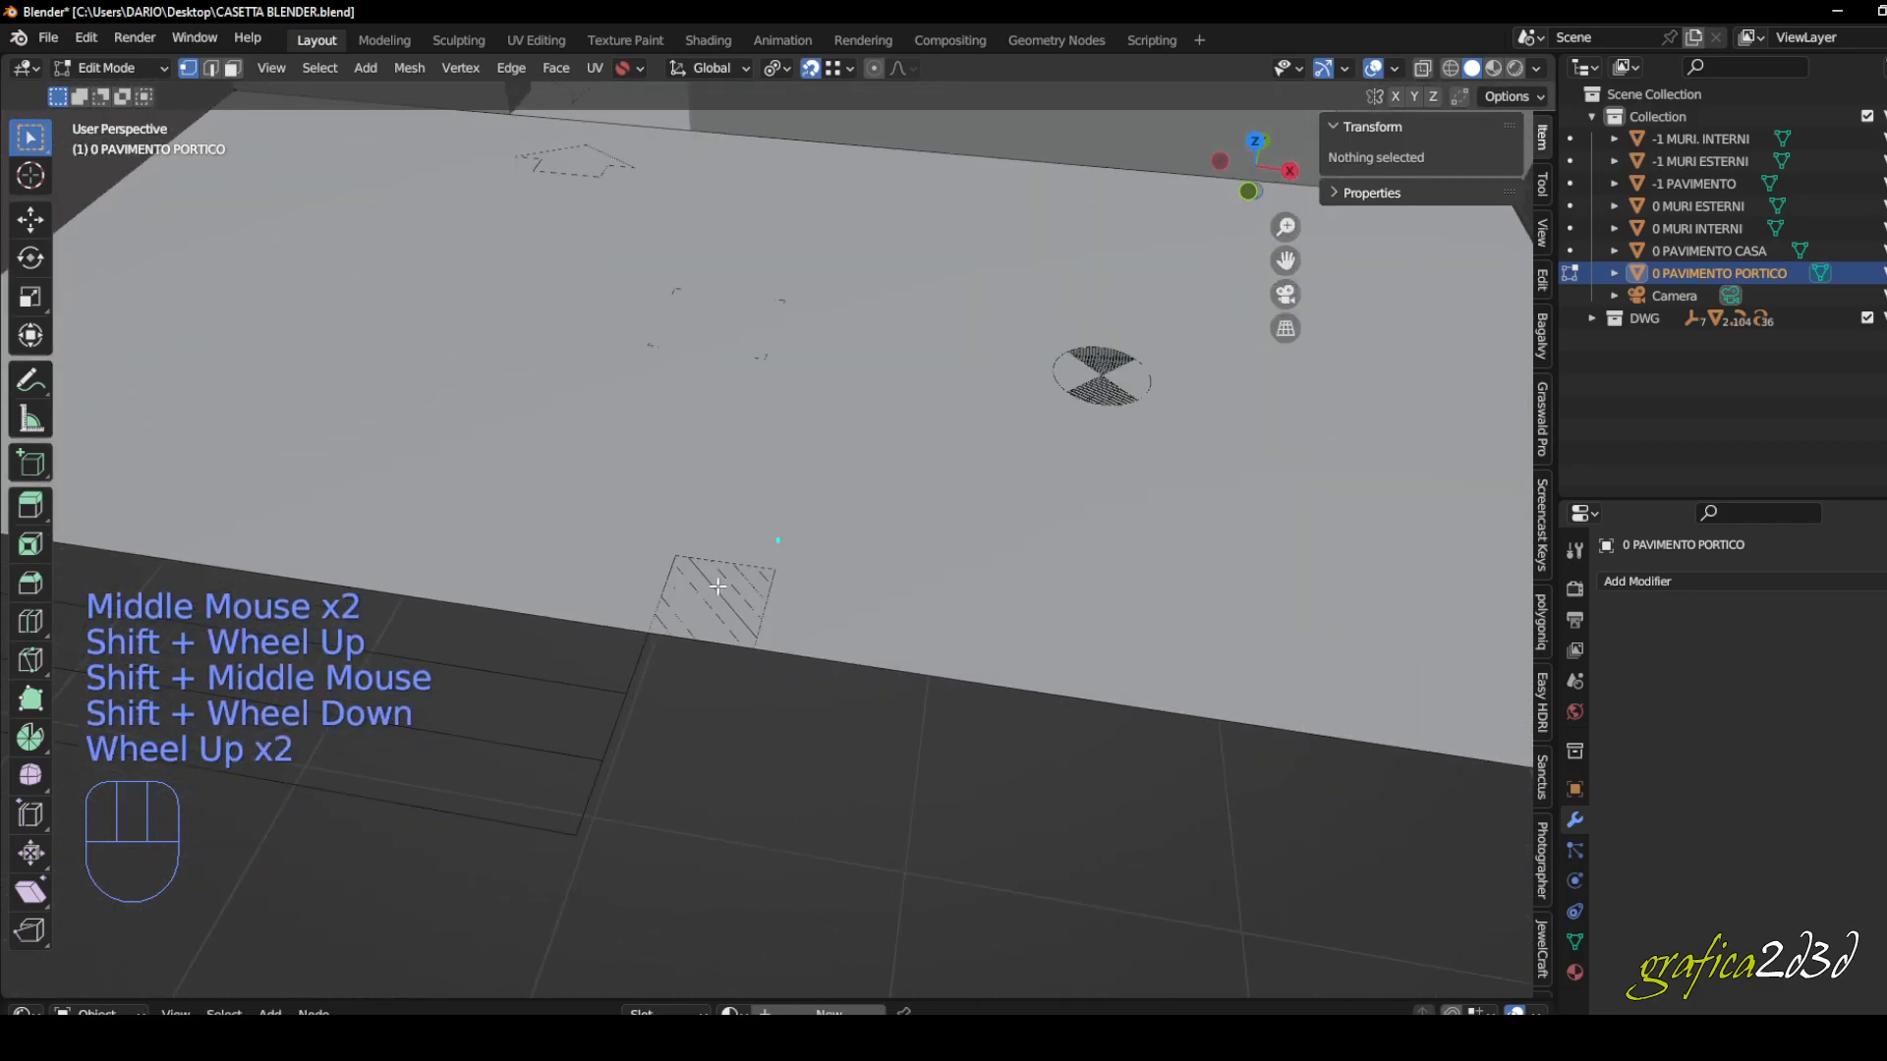
{"action": "key", "text": "Tab"}
{"action": "left_click", "coordinate": [630, 687]}
{"action": "scroll", "coordinate": [674, 665], "scroll_direction": "down", "scroll_amount": 4}
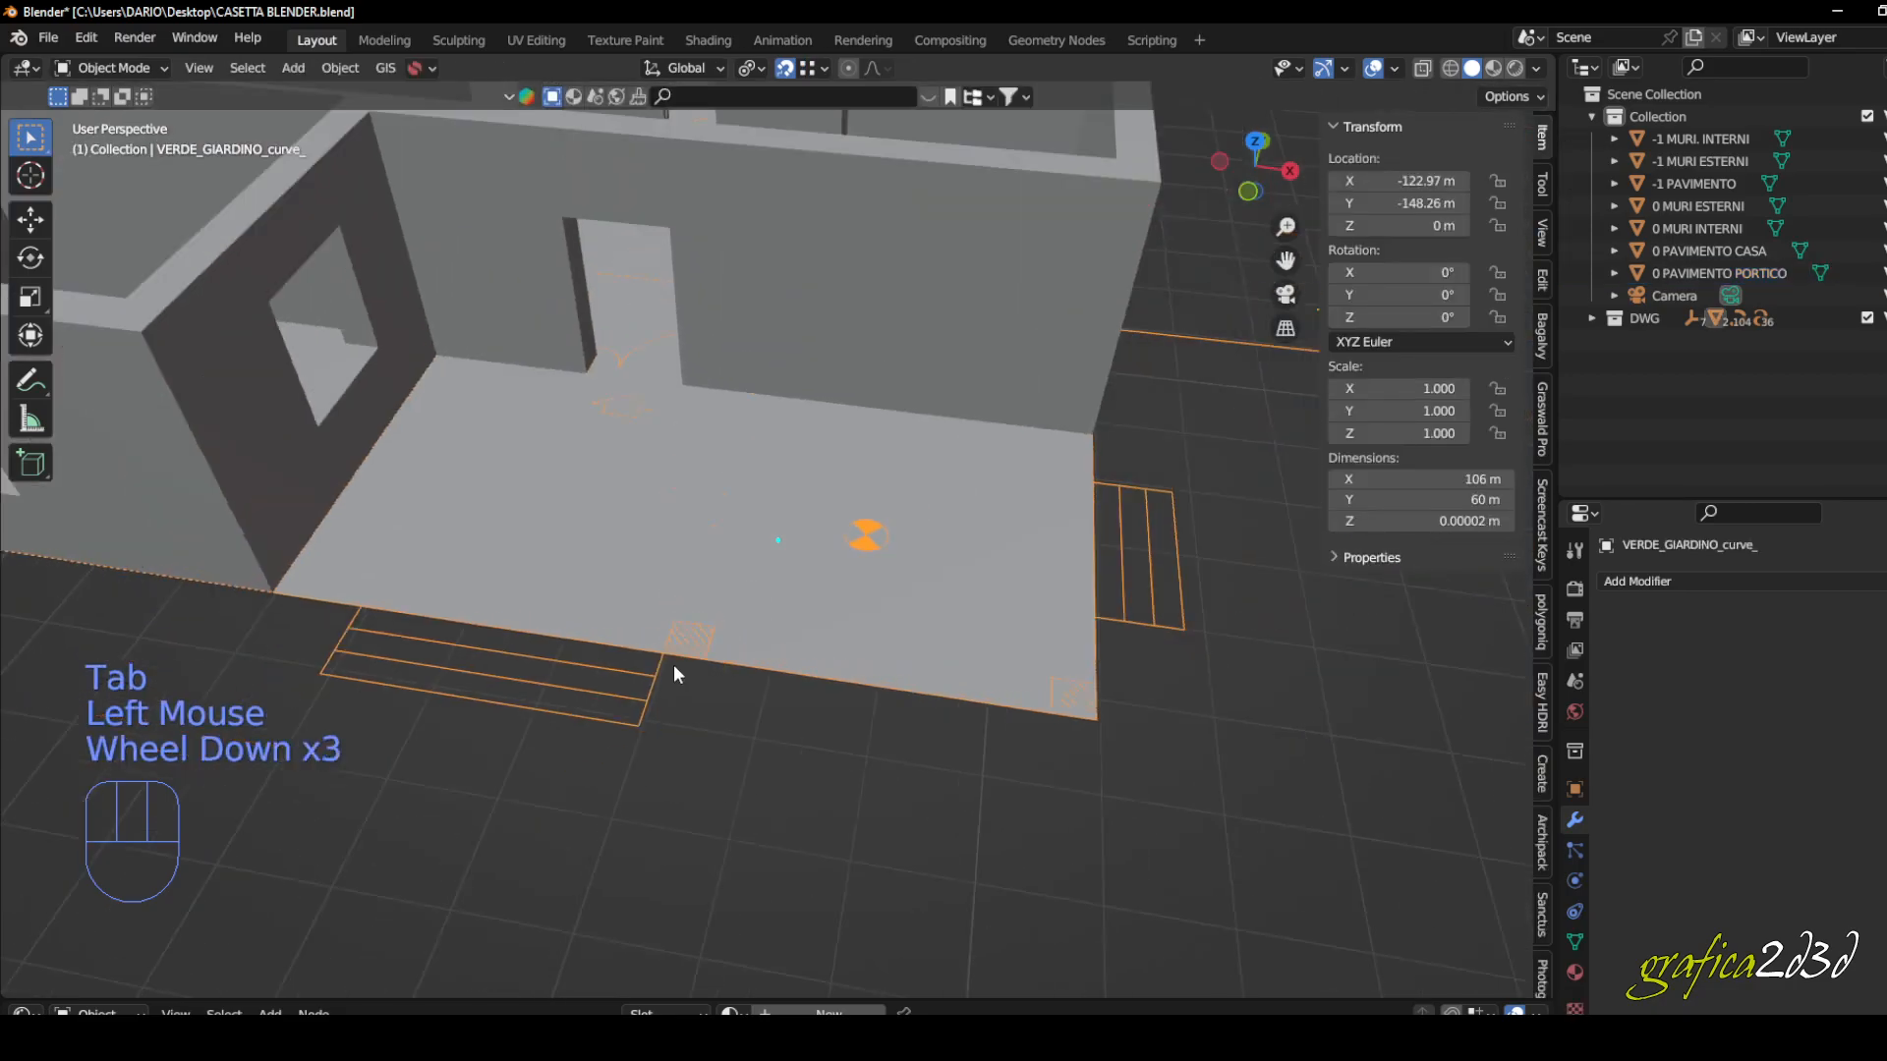
{"action": "middle_click_drag", "start_coordinate": [674, 665], "coordinate": [602, 676]}
{"action": "scroll", "coordinate": [600, 668], "scroll_direction": "up", "scroll_amount": 5}
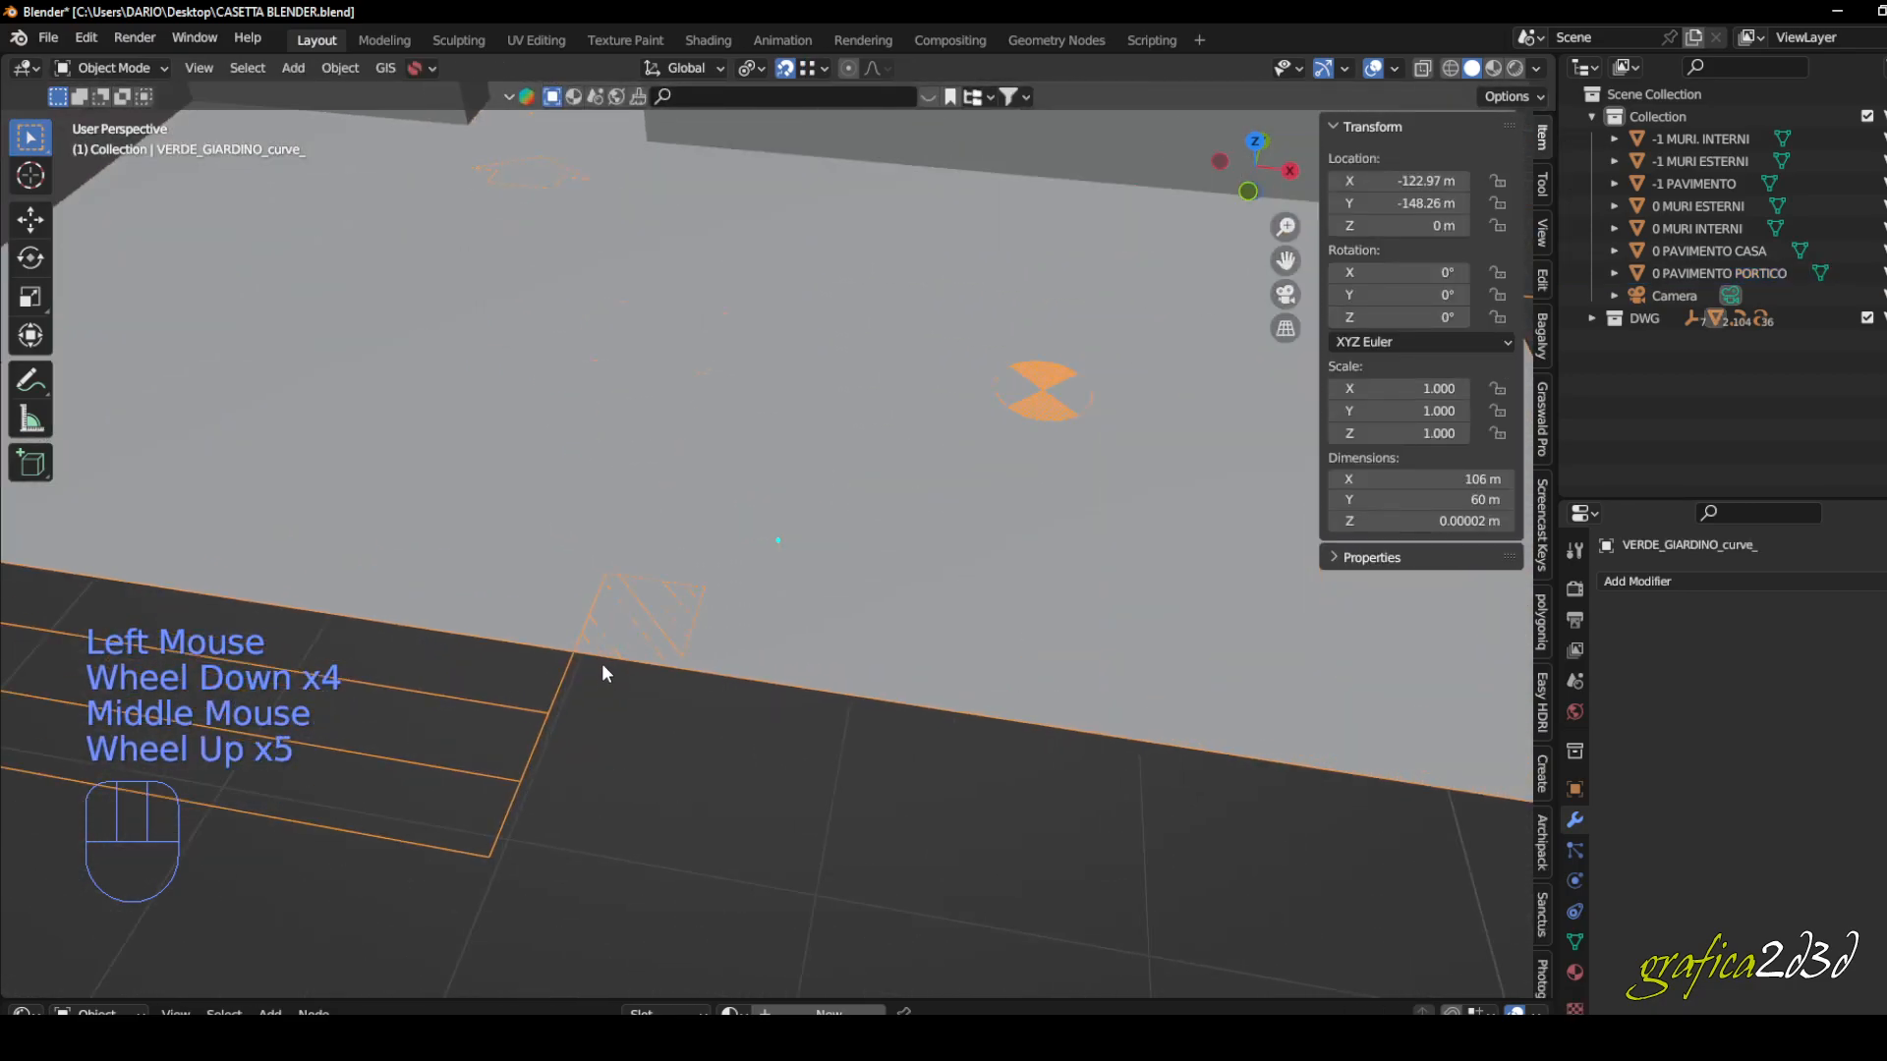
- In the plan's Edit Mode, snap the 3D cursor to the middle pillar's front corner beside the steps, and return to Object Mode
{"action": "key", "text": "Tab"}
{"action": "scroll", "coordinate": [556, 649], "scroll_direction": "up", "scroll_amount": 4}
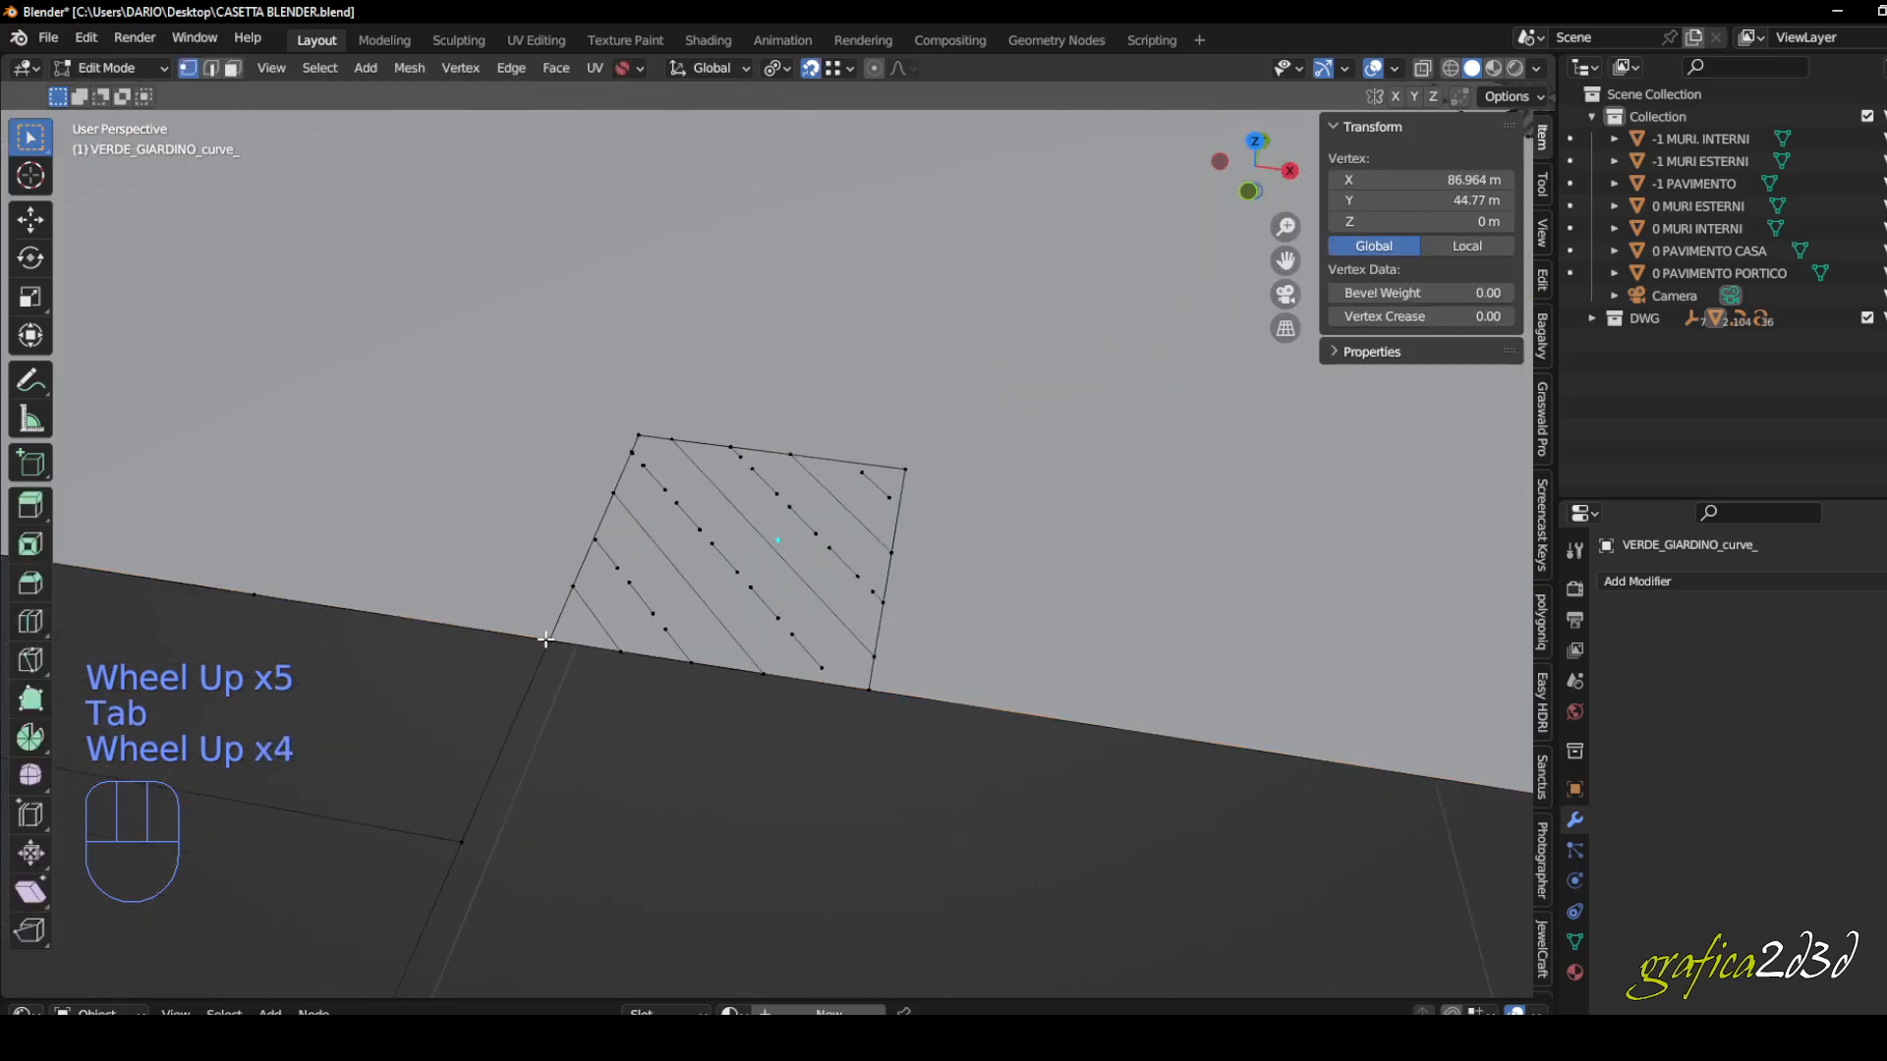
{"action": "left_click", "coordinate": [568, 652]}
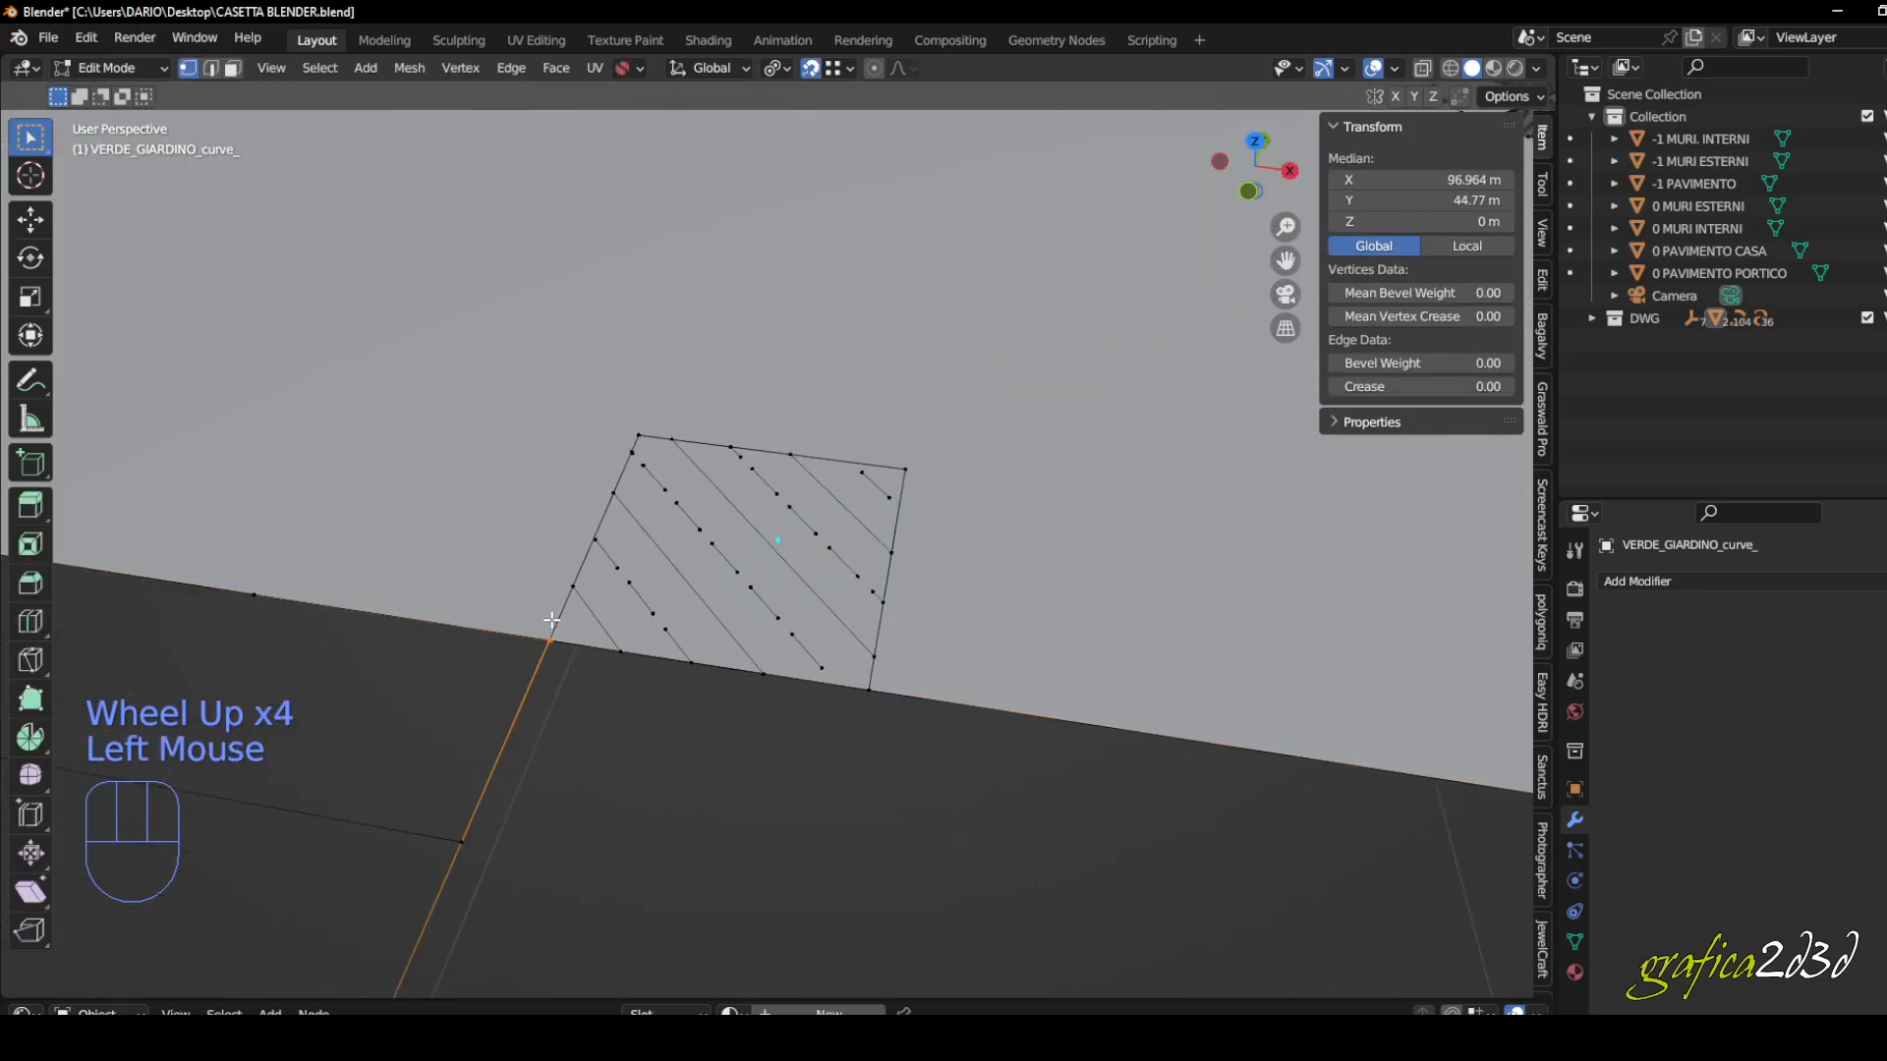
{"action": "key", "text": "shift+s"}
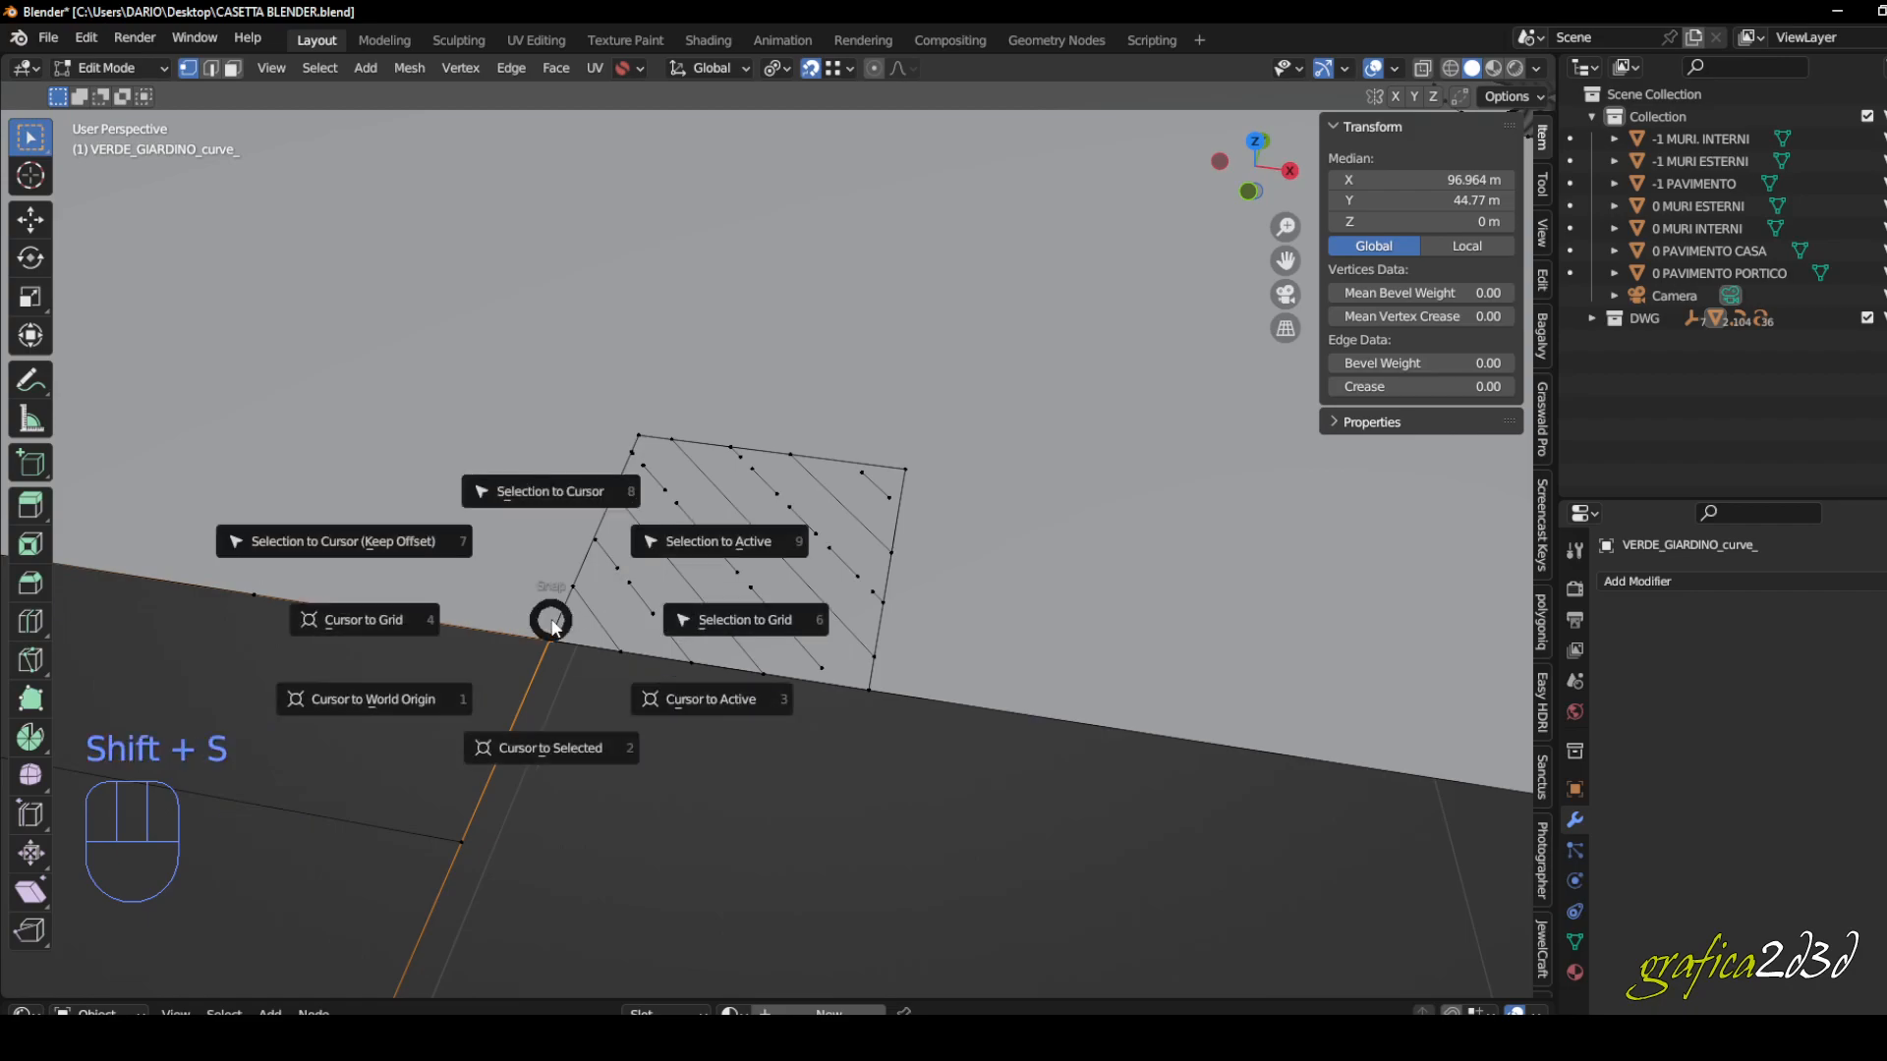
{"action": "left_click", "coordinate": [562, 743]}
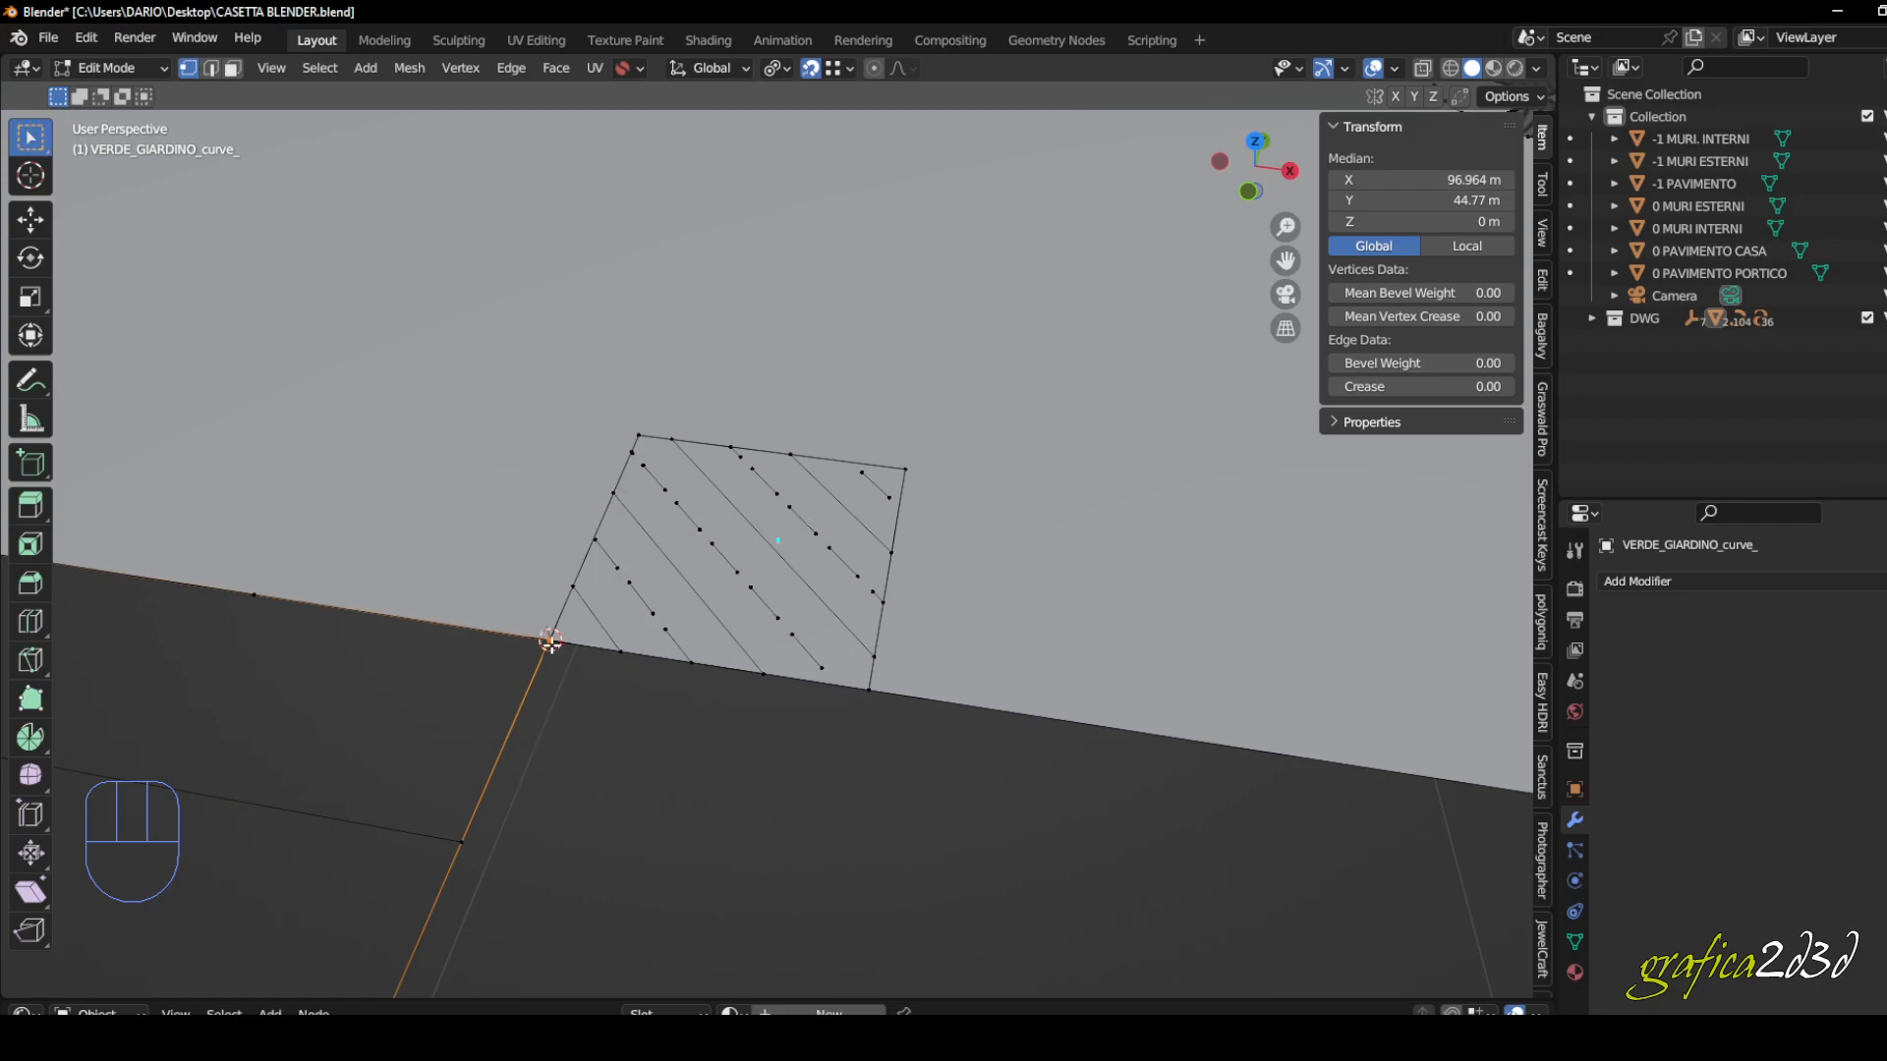
{"action": "key", "text": "Tab"}
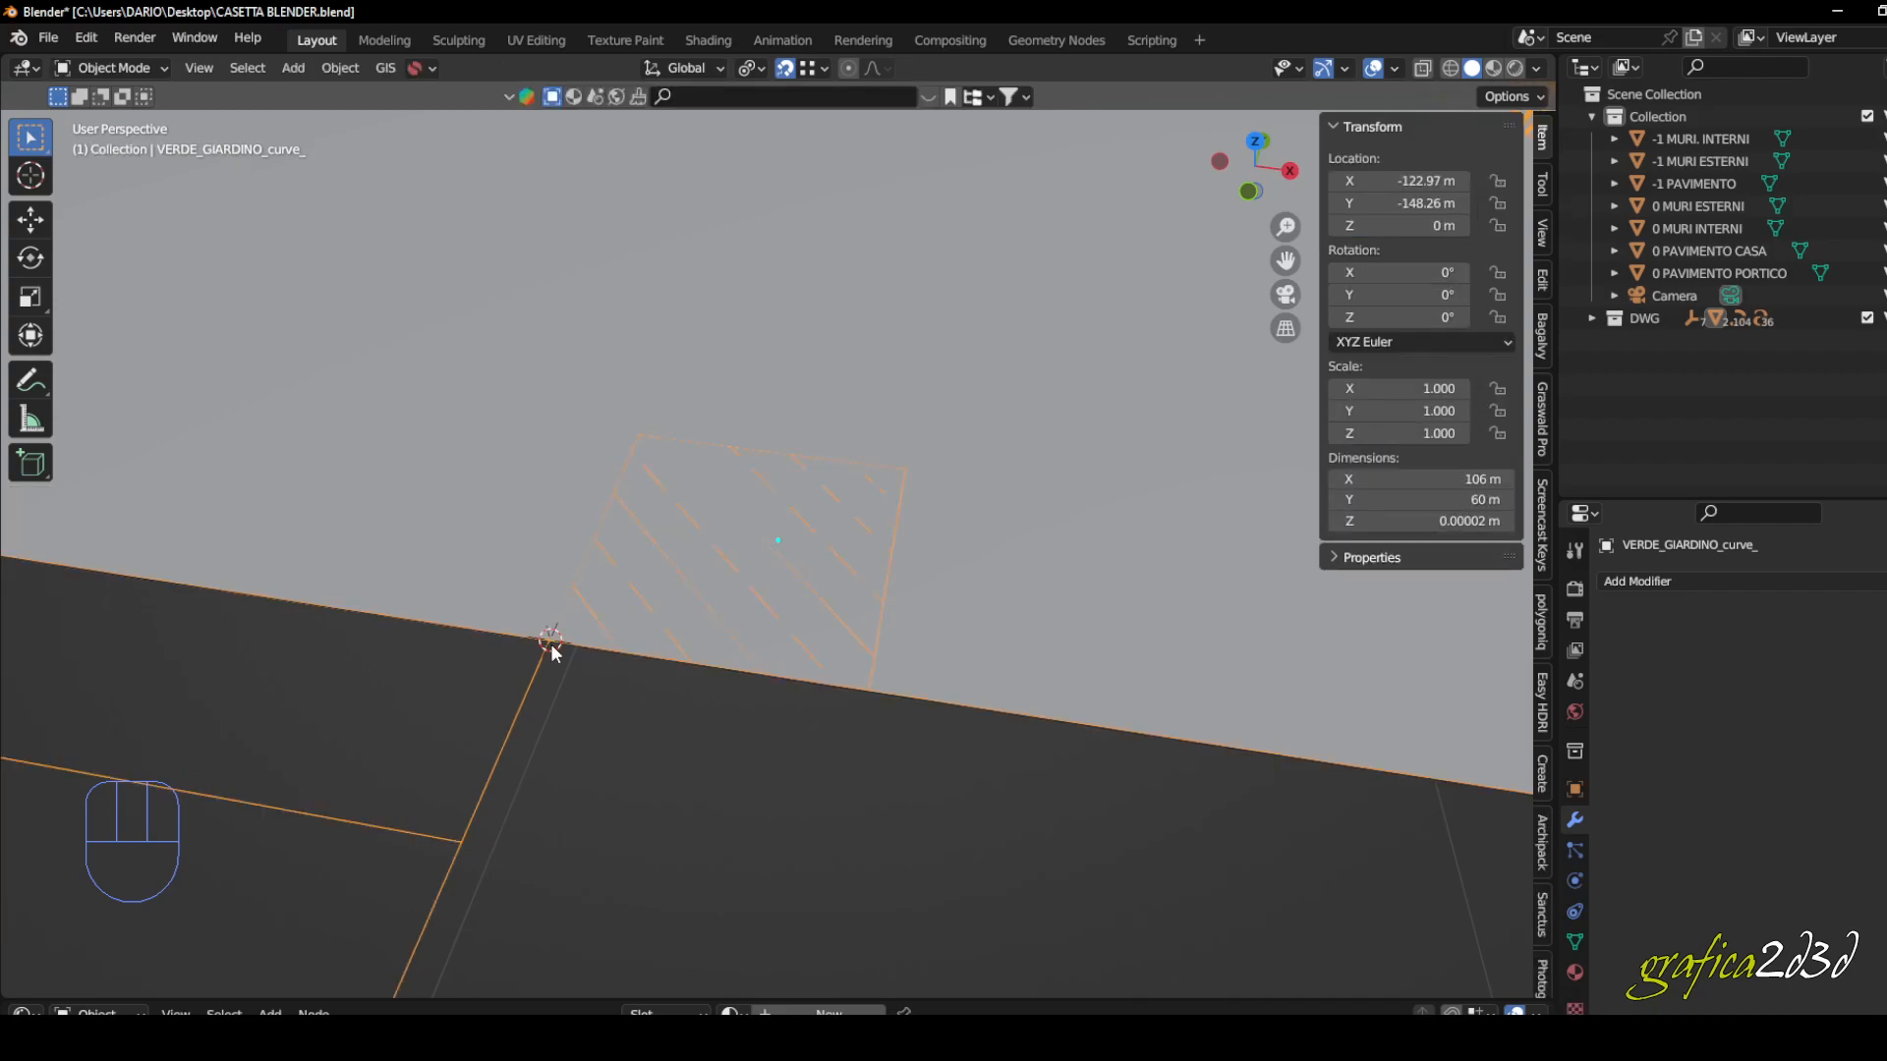
- Add a plane mesh at the 3D cursor and enter its Edit Mode
{"action": "key", "text": "shift+a"}
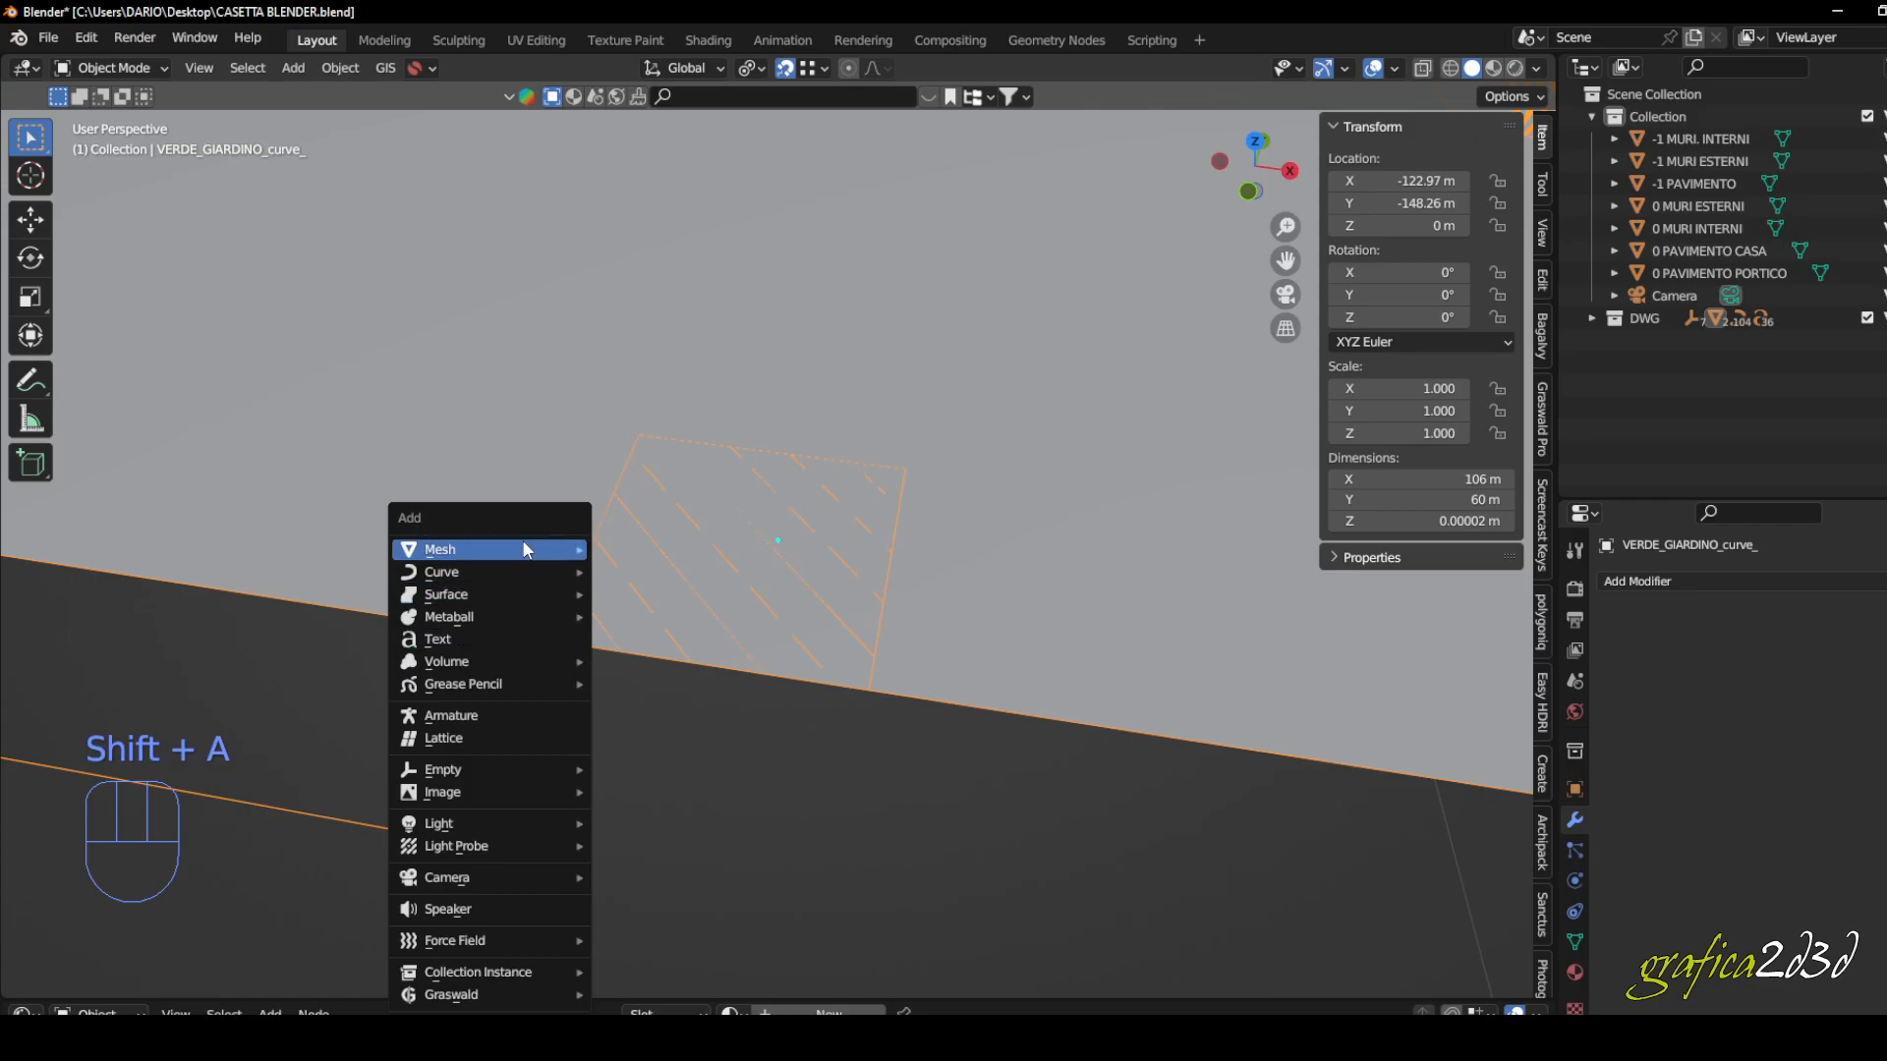
{"action": "mouse_move", "coordinate": [526, 551]}
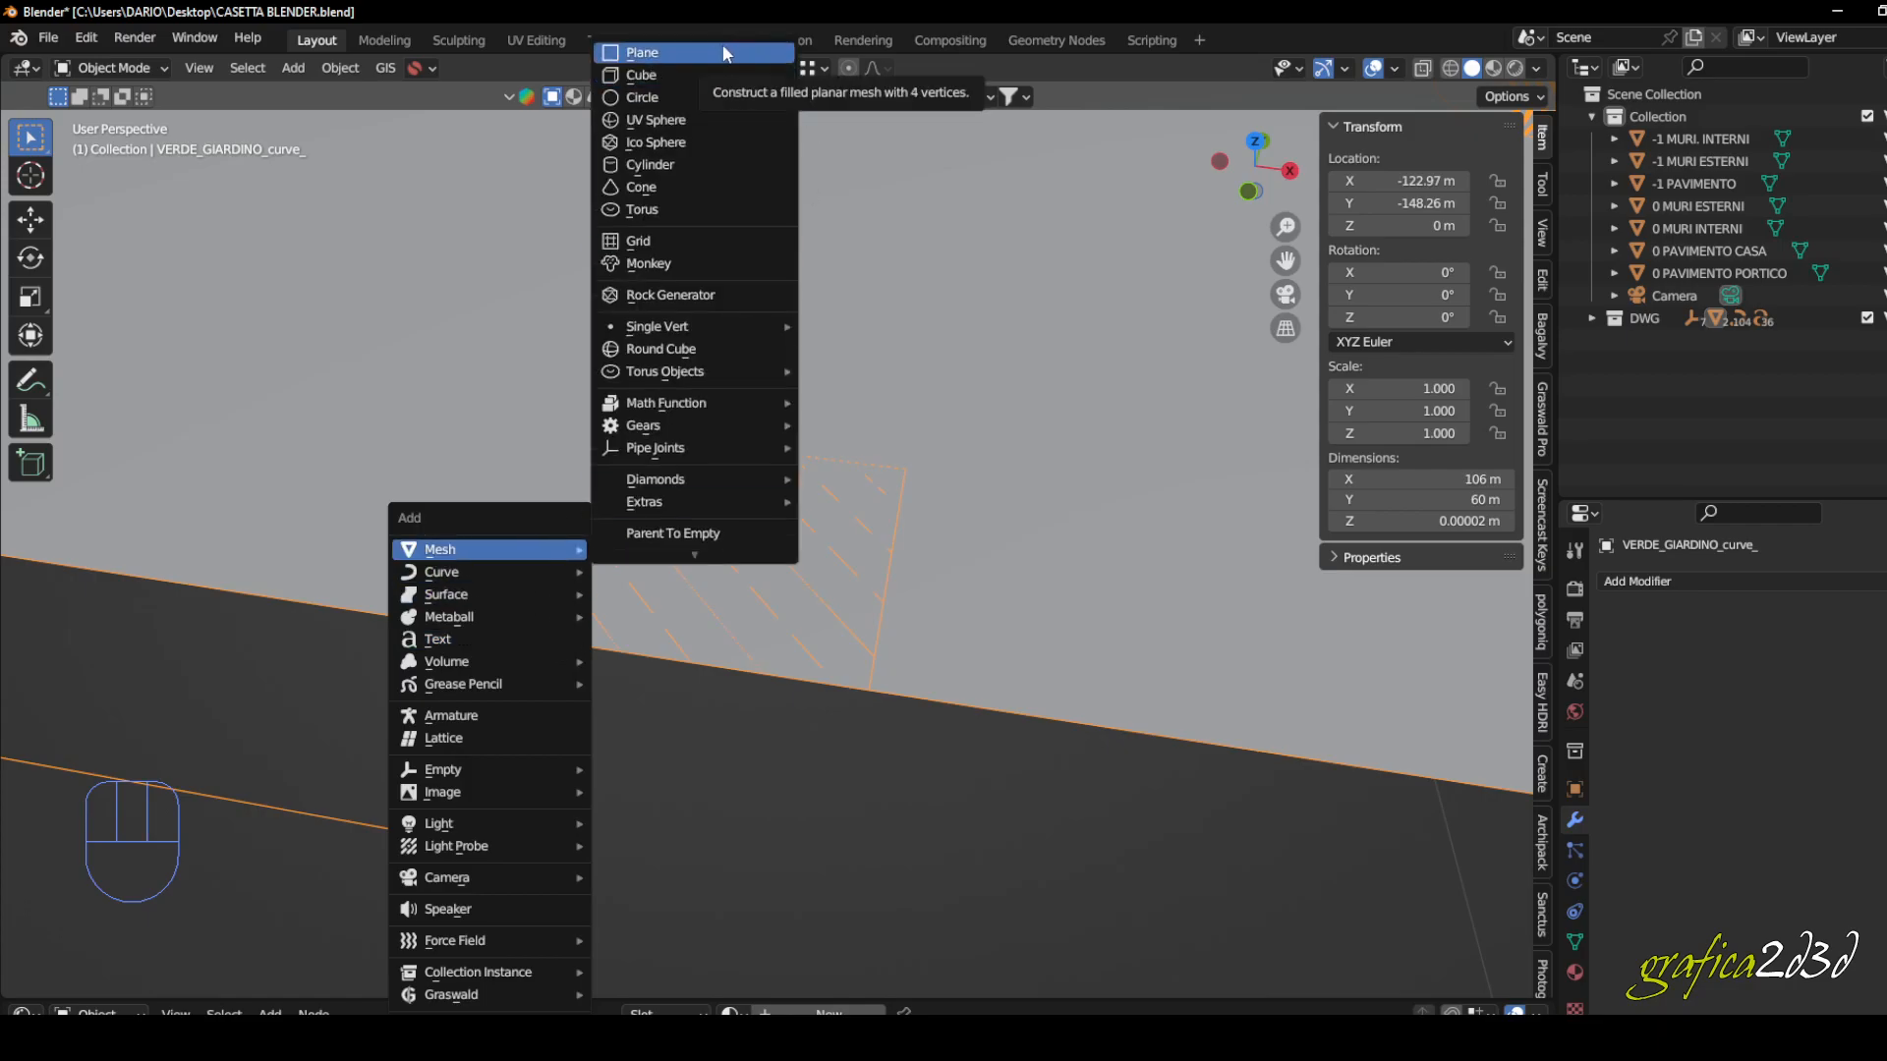
{"action": "left_click", "coordinate": [727, 43]}
{"action": "scroll", "coordinate": [730, 437], "scroll_direction": "down", "scroll_amount": 4}
{"action": "middle_click_drag", "start_coordinate": [729, 437], "coordinate": [686, 539]}
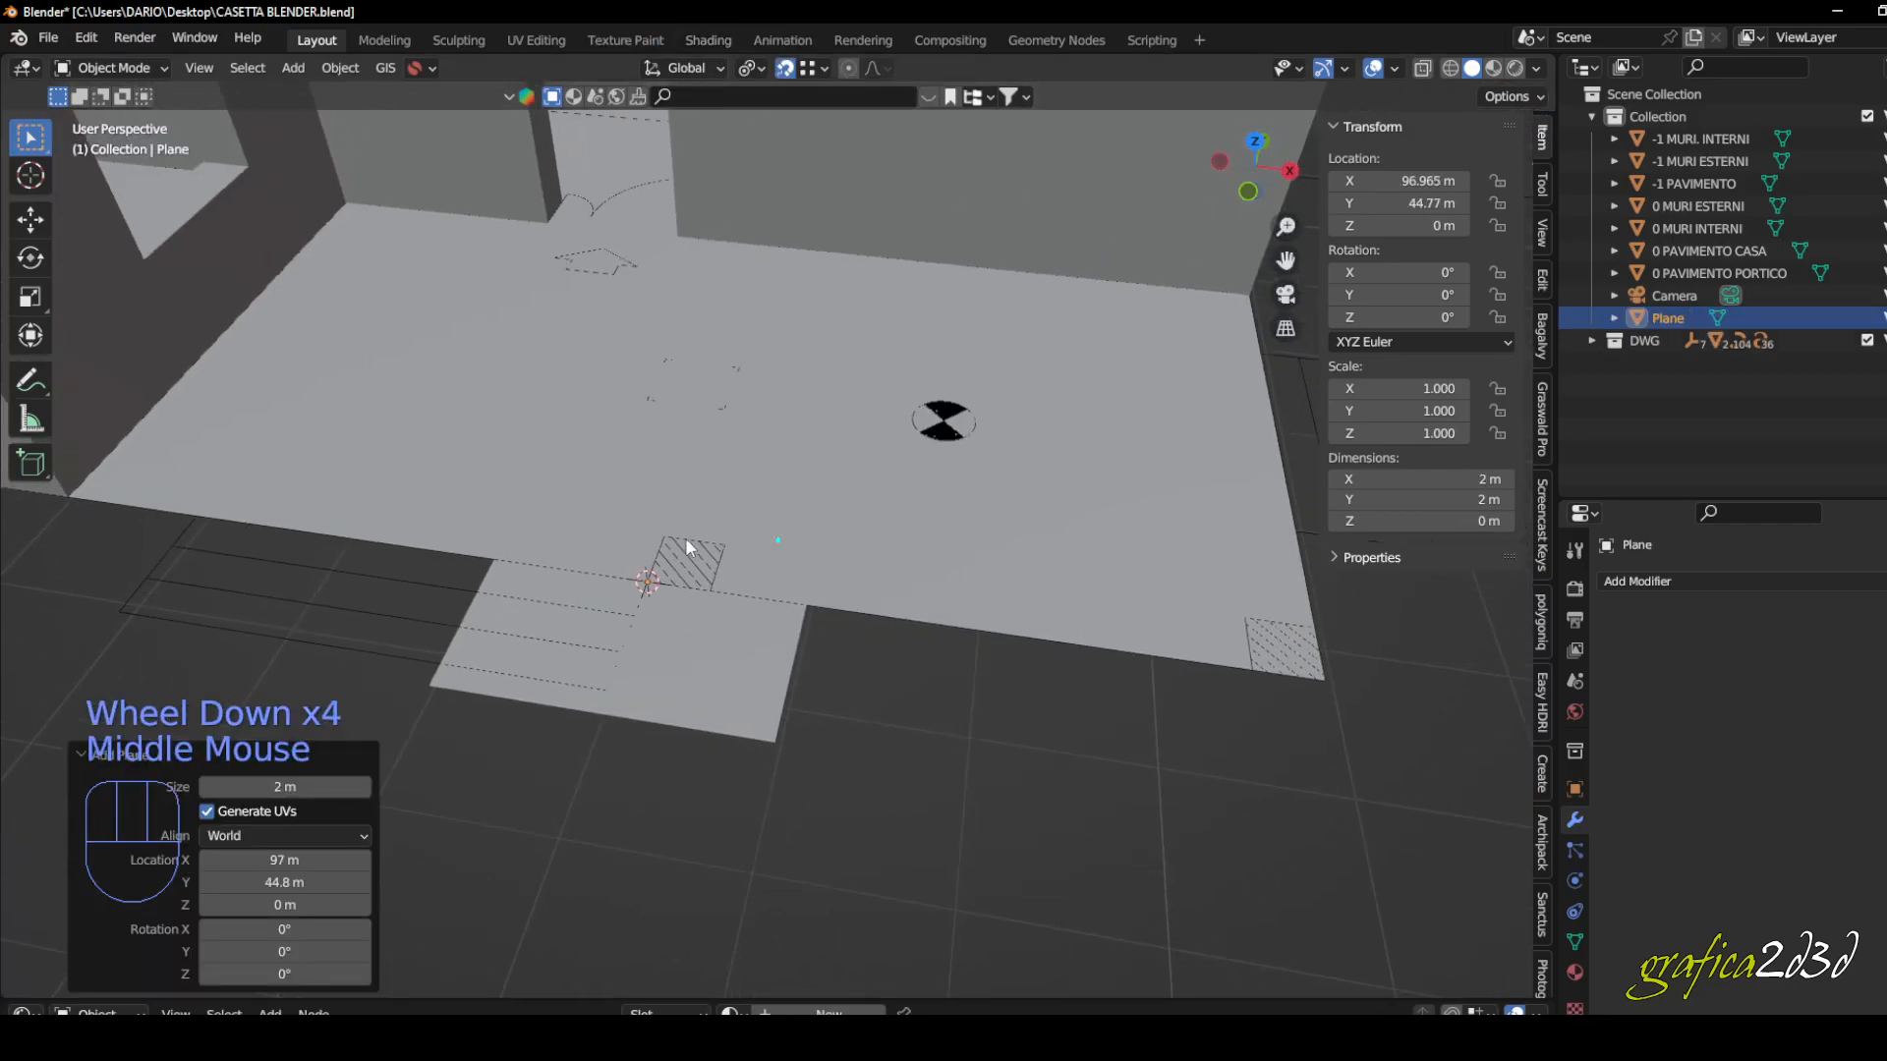
{"action": "key", "text": "Tab"}
{"action": "scroll", "coordinate": [686, 538], "scroll_direction": "up", "scroll_amount": 1}
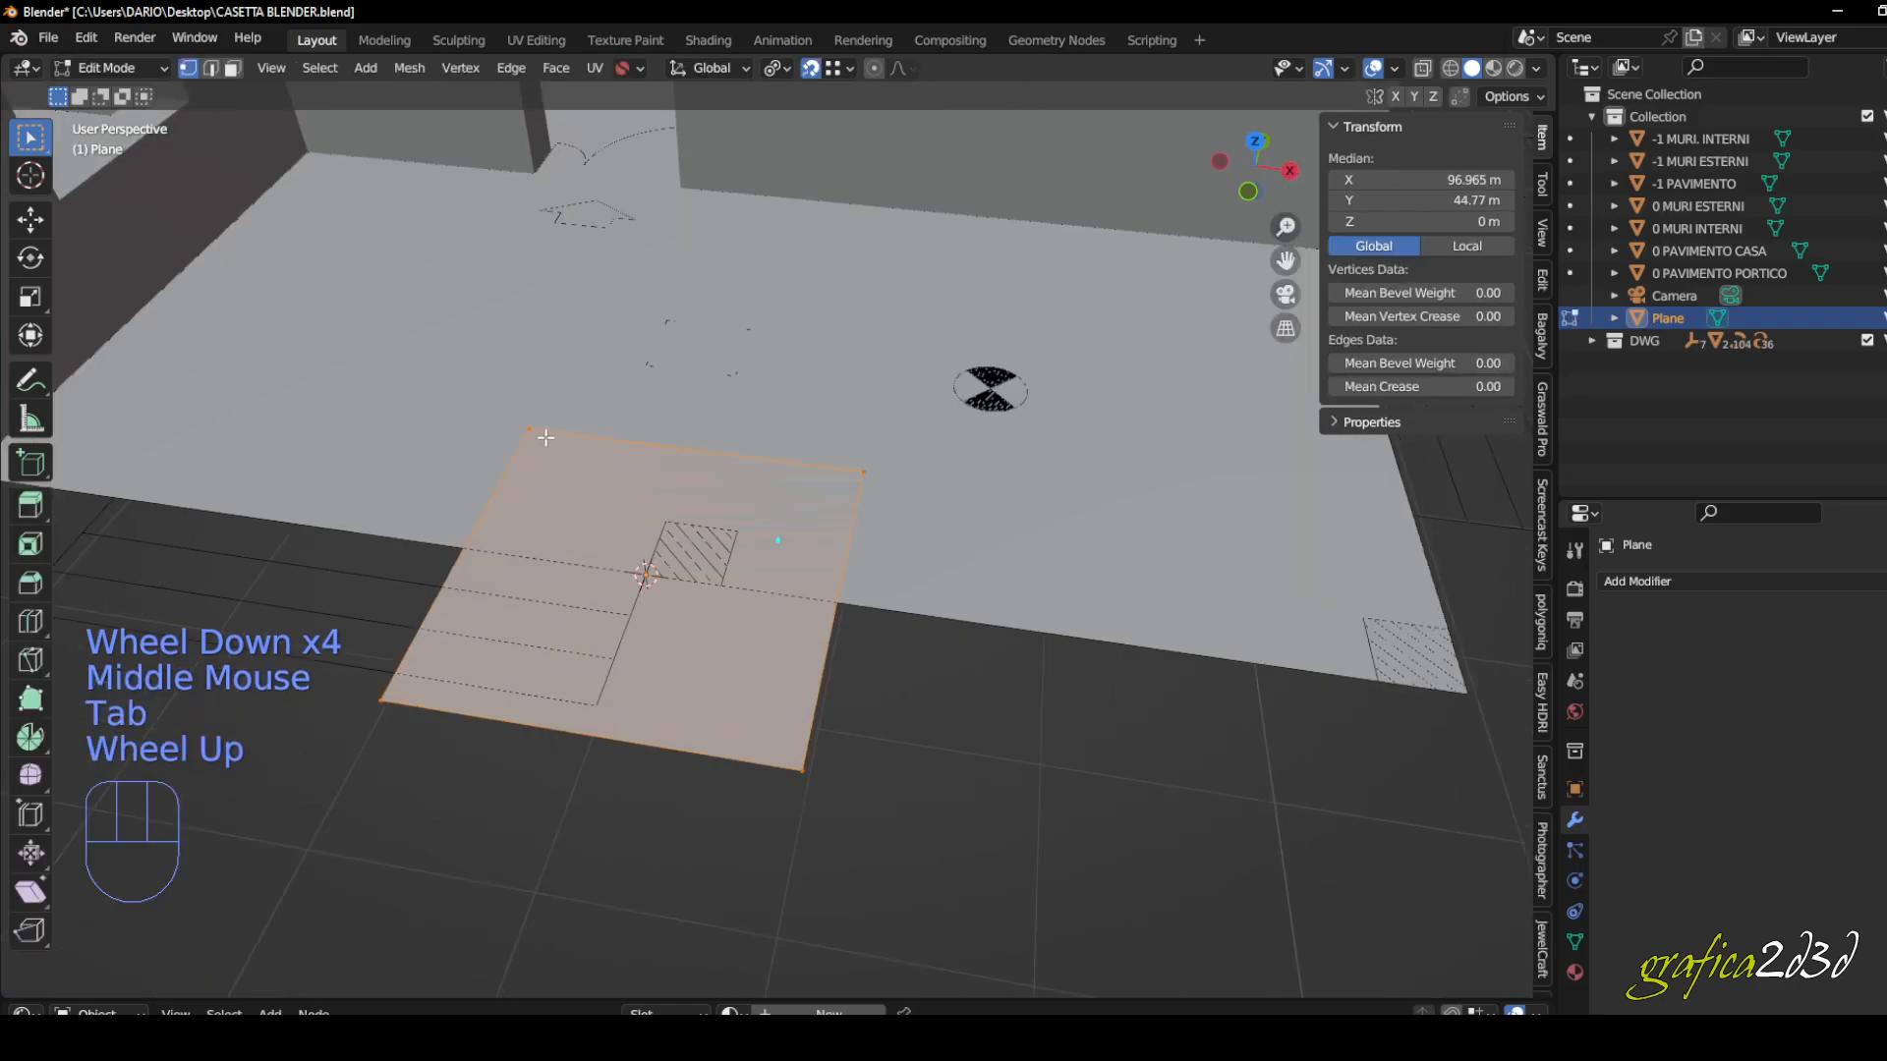
- Snap the plane's two rear corner vertices onto the rear corners of the hatched middle pillar
{"action": "left_click", "coordinate": [546, 437]}
{"action": "scroll", "coordinate": [546, 438], "scroll_direction": "up", "scroll_amount": 2}
{"action": "middle_click_drag", "start_coordinate": [547, 442], "coordinate": [526, 550]}
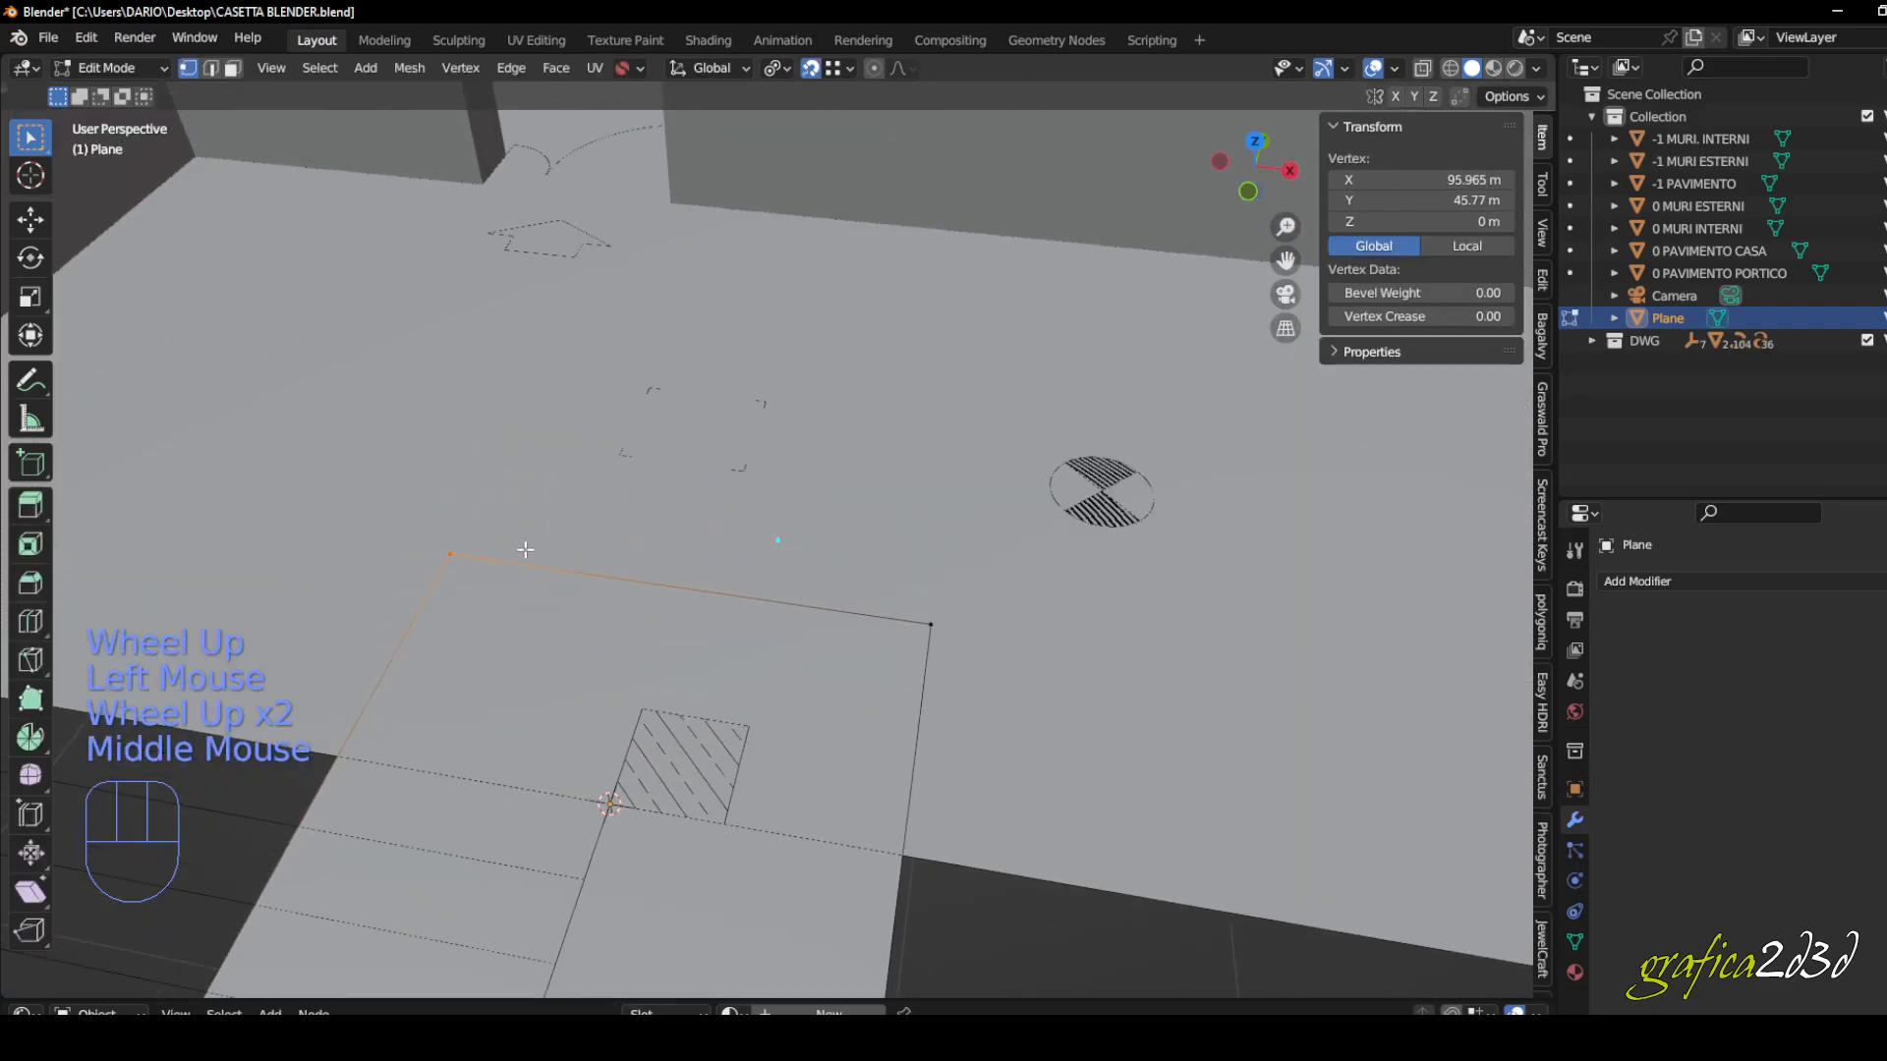
{"action": "key", "text": "g"}
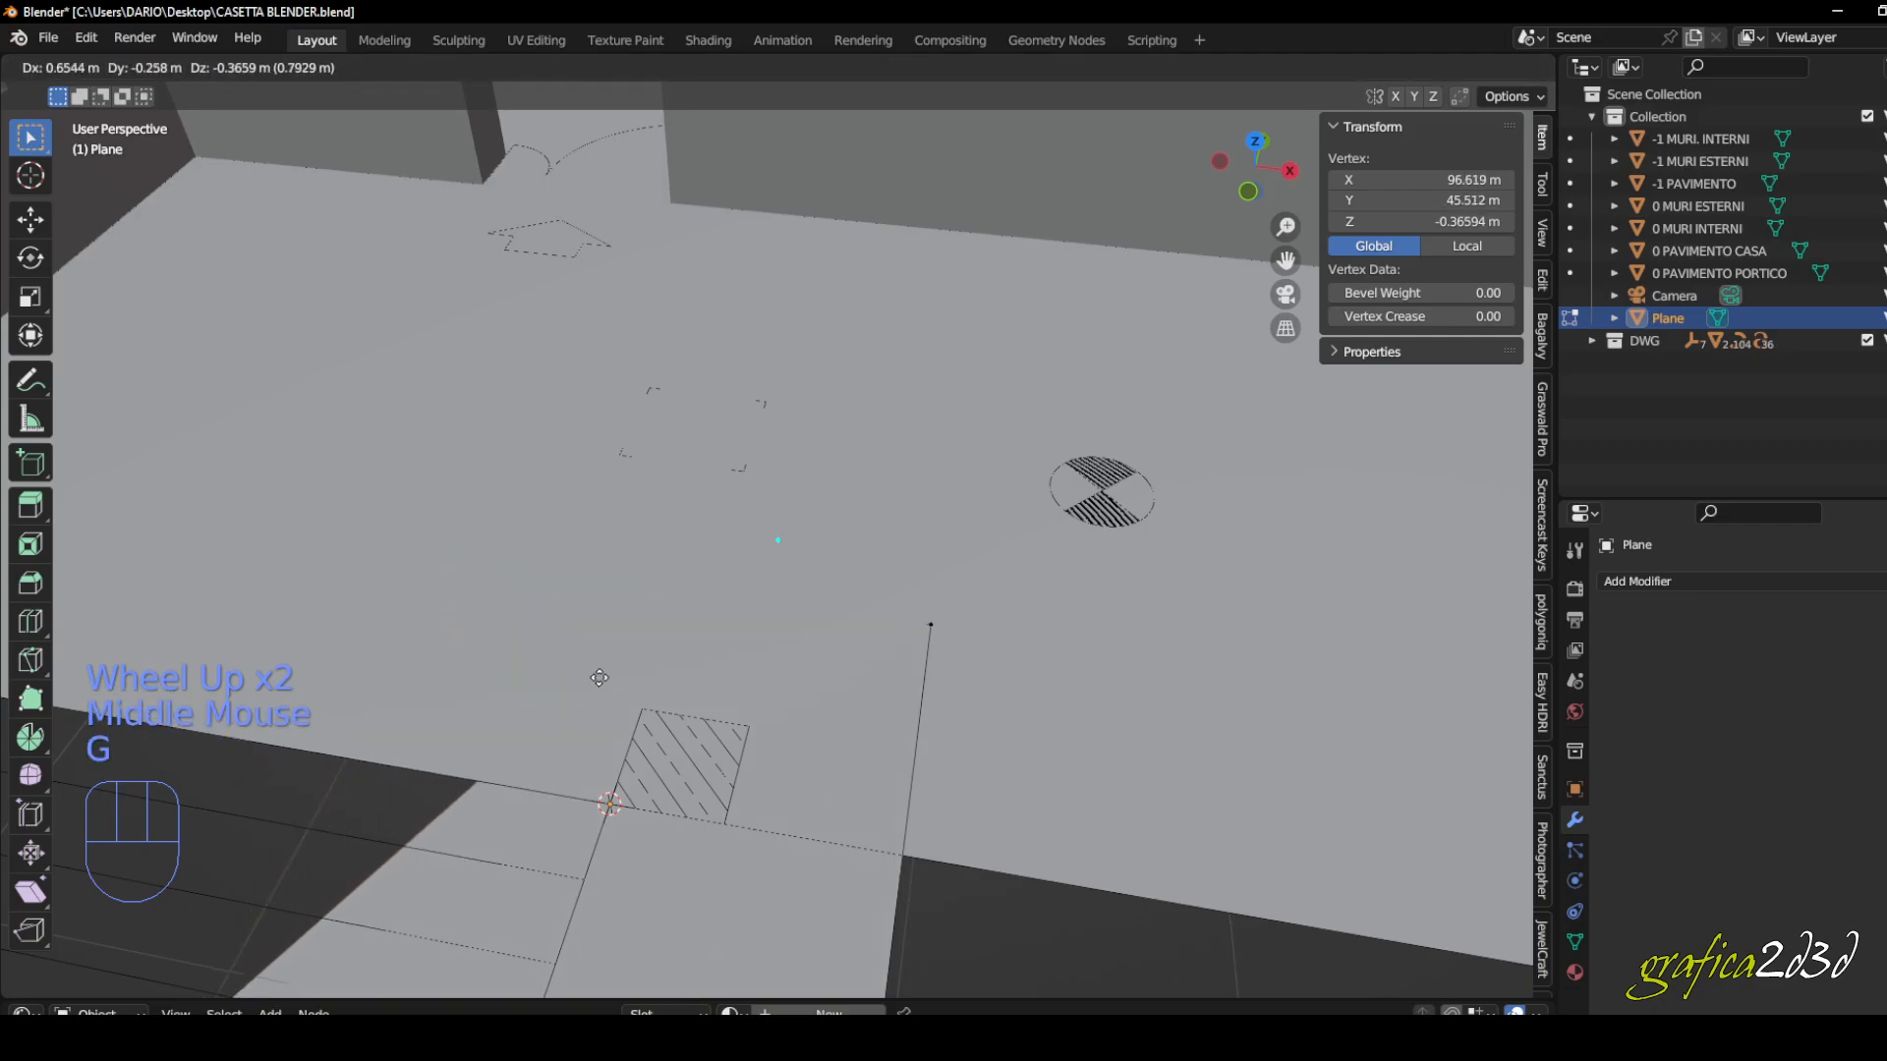
{"action": "left_click", "coordinate": [643, 707]}
{"action": "left_click_drag", "start_coordinate": [904, 607], "coordinate": [973, 678]}
{"action": "key", "text": "g"}
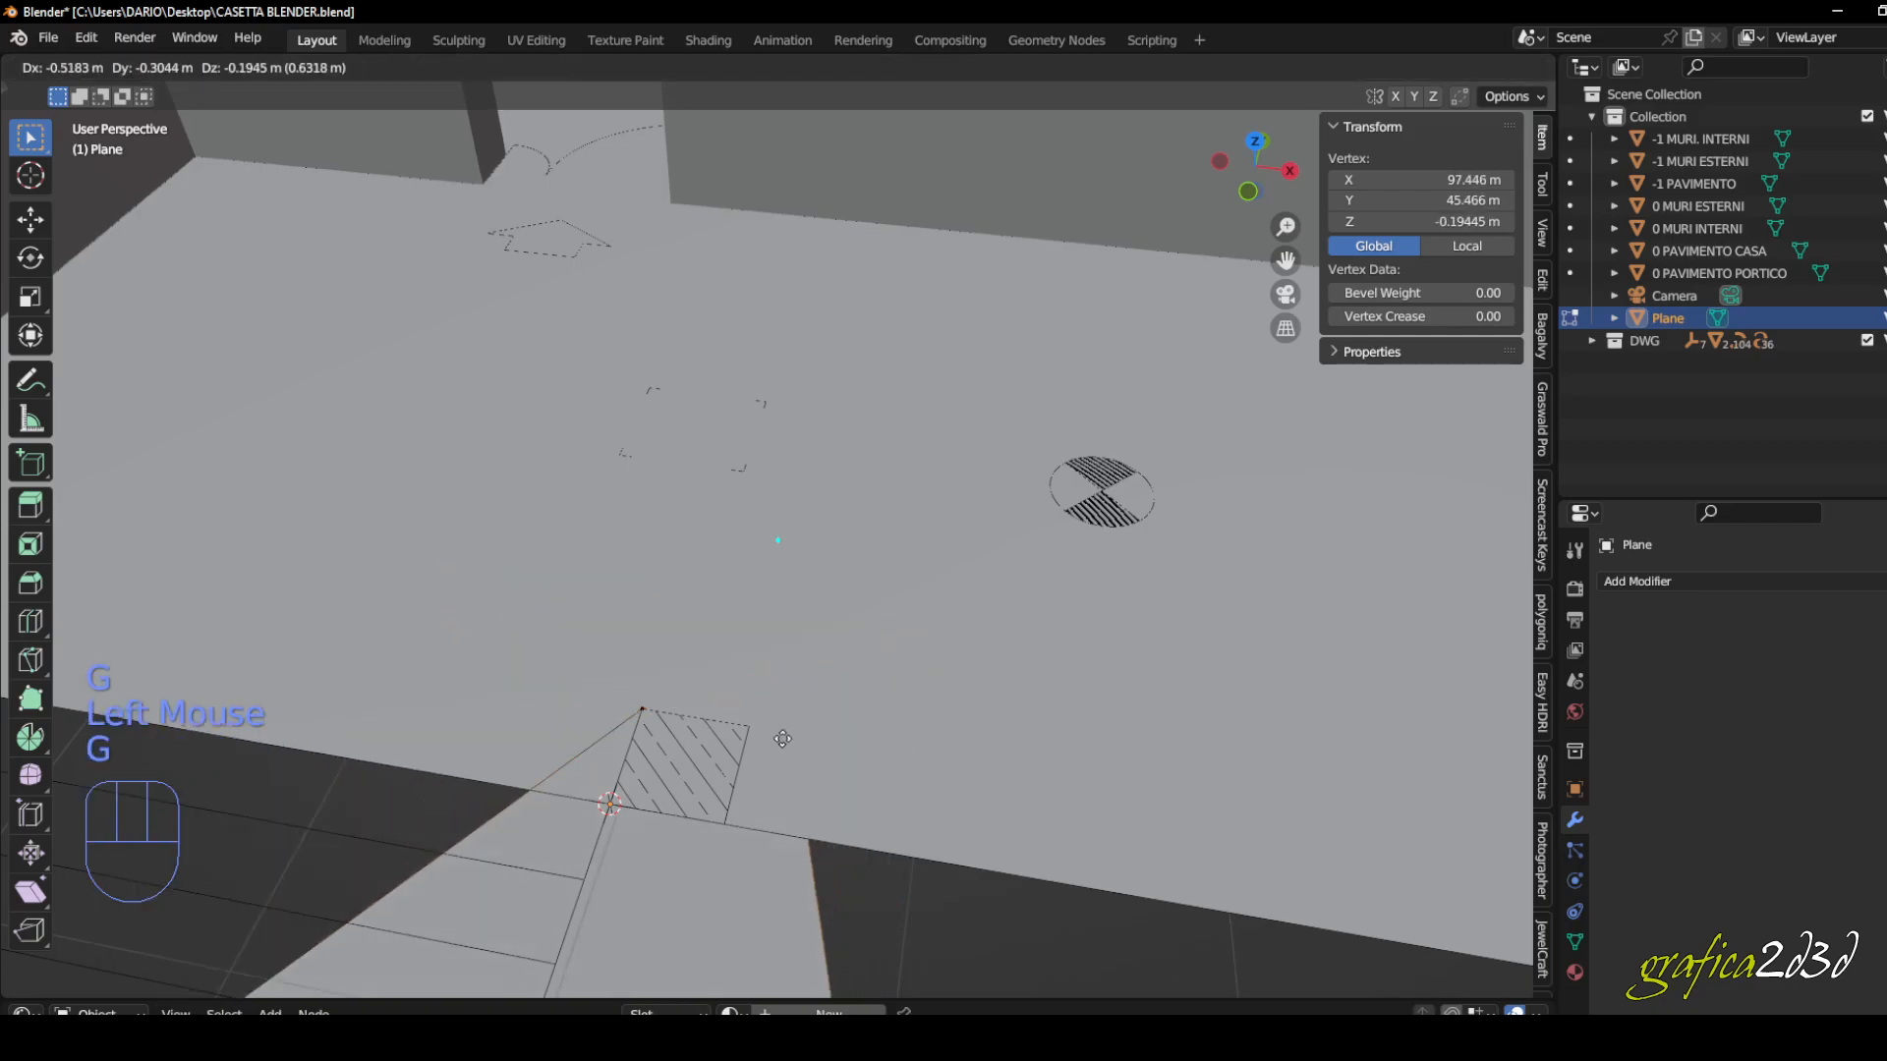
{"action": "left_click", "coordinate": [756, 730]}
- Snap the plane's two remaining vertices onto the front corners of the hatched middle pillar outline
{"action": "middle_click_drag", "start_coordinate": [796, 693], "coordinate": [855, 885]}
{"action": "left_click_drag", "start_coordinate": [861, 890], "coordinate": [952, 971]}
{"action": "key", "text": "g"}
{"action": "left_click", "coordinate": [769, 614]}
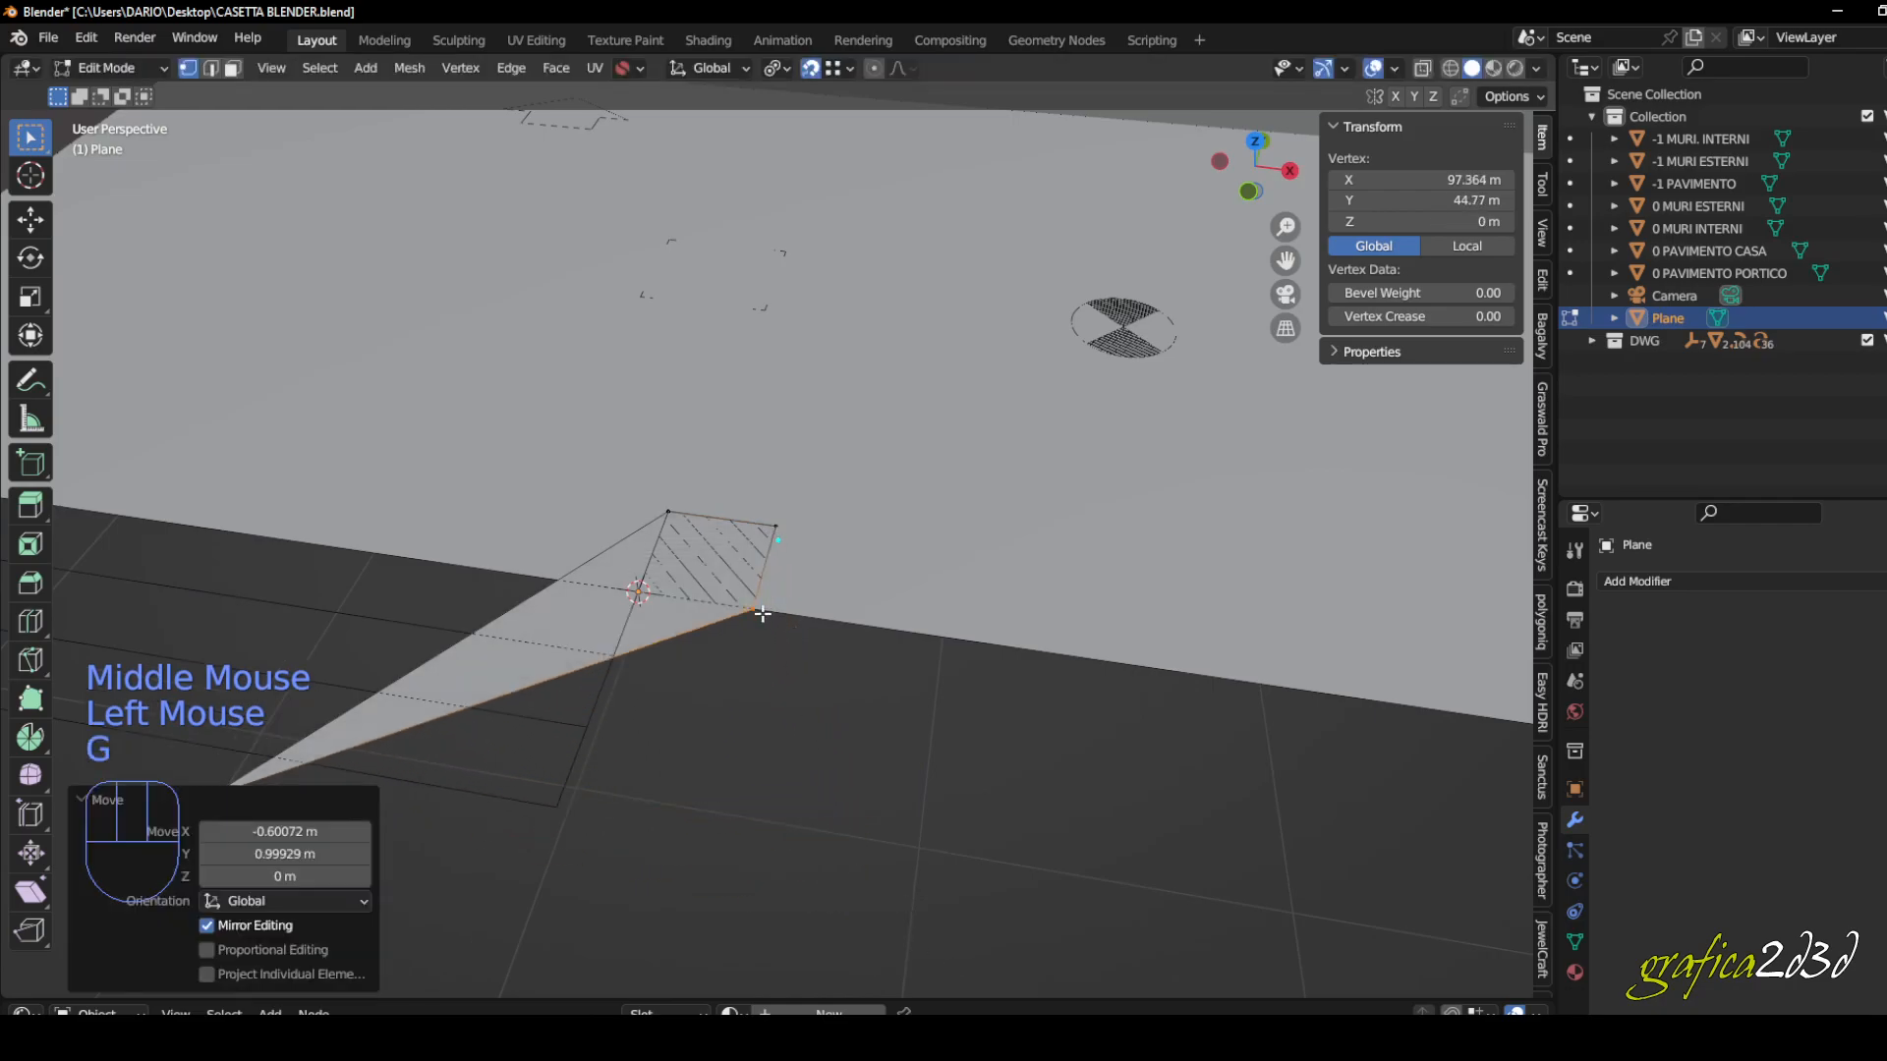
{"action": "middle_click_drag", "start_coordinate": [265, 758], "coordinate": [371, 674]}
{"action": "left_click", "coordinate": [366, 733]}
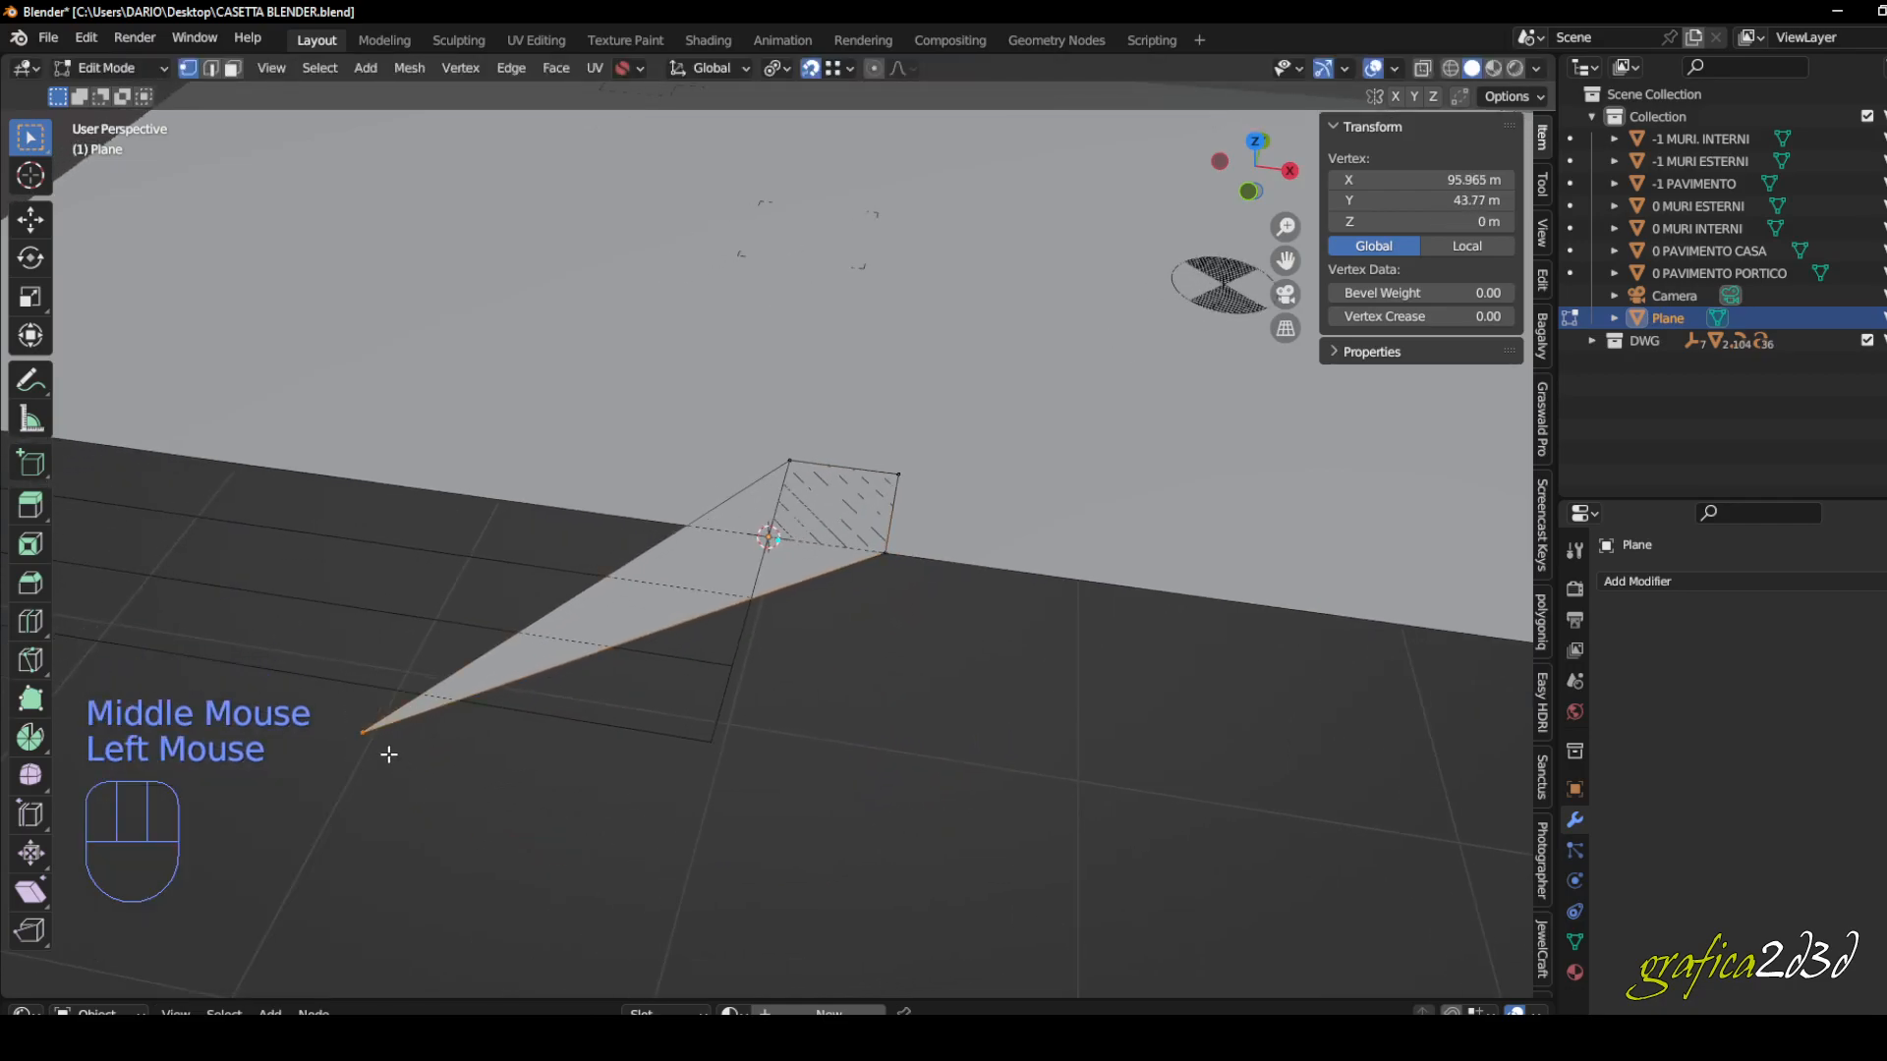
{"action": "key", "text": "g"}
{"action": "left_click", "coordinate": [769, 540]}
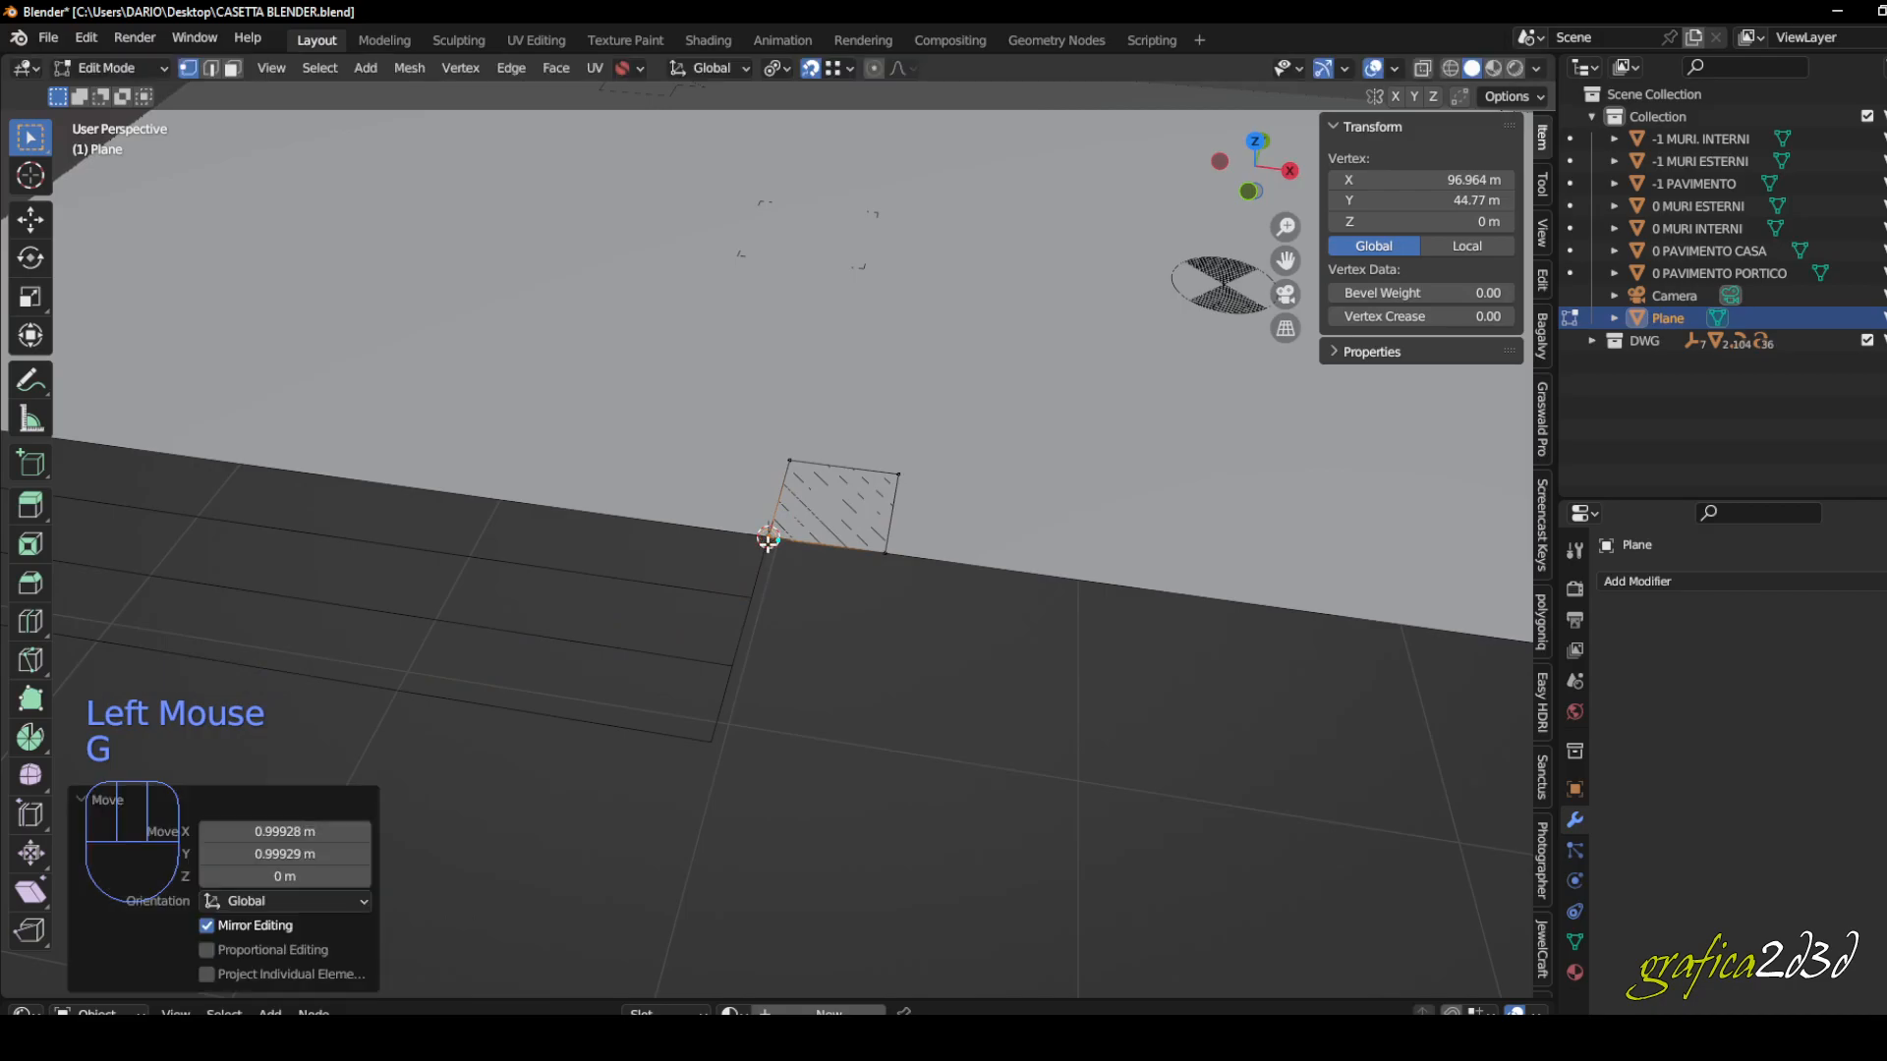
- Select the whole pillar face and extrude it 3.1 m up to the top of the exterior walls
{"action": "scroll", "coordinate": [796, 623], "scroll_direction": "down", "scroll_amount": 2}
{"action": "middle_click_drag", "start_coordinate": [796, 623], "coordinate": [729, 773]}
{"action": "scroll", "coordinate": [816, 775], "scroll_direction": "down", "scroll_amount": 1}
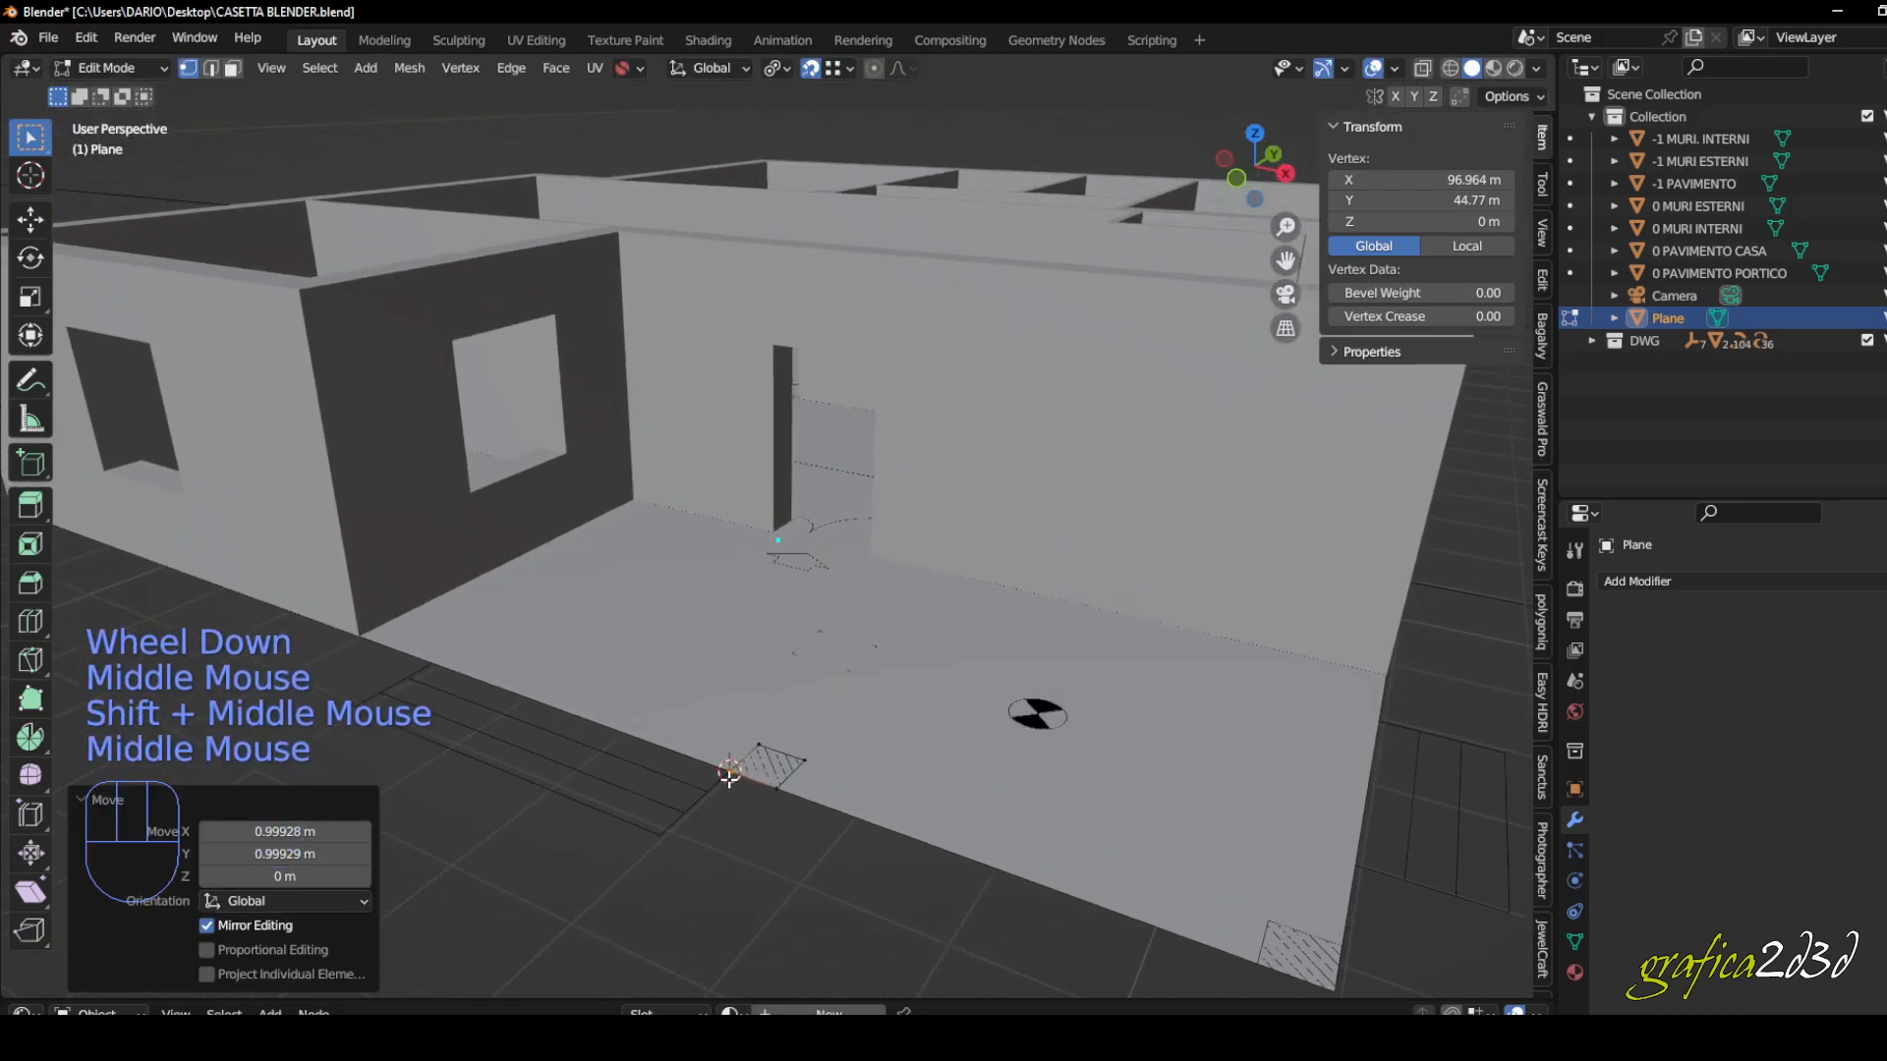
{"action": "key", "text": "a"}
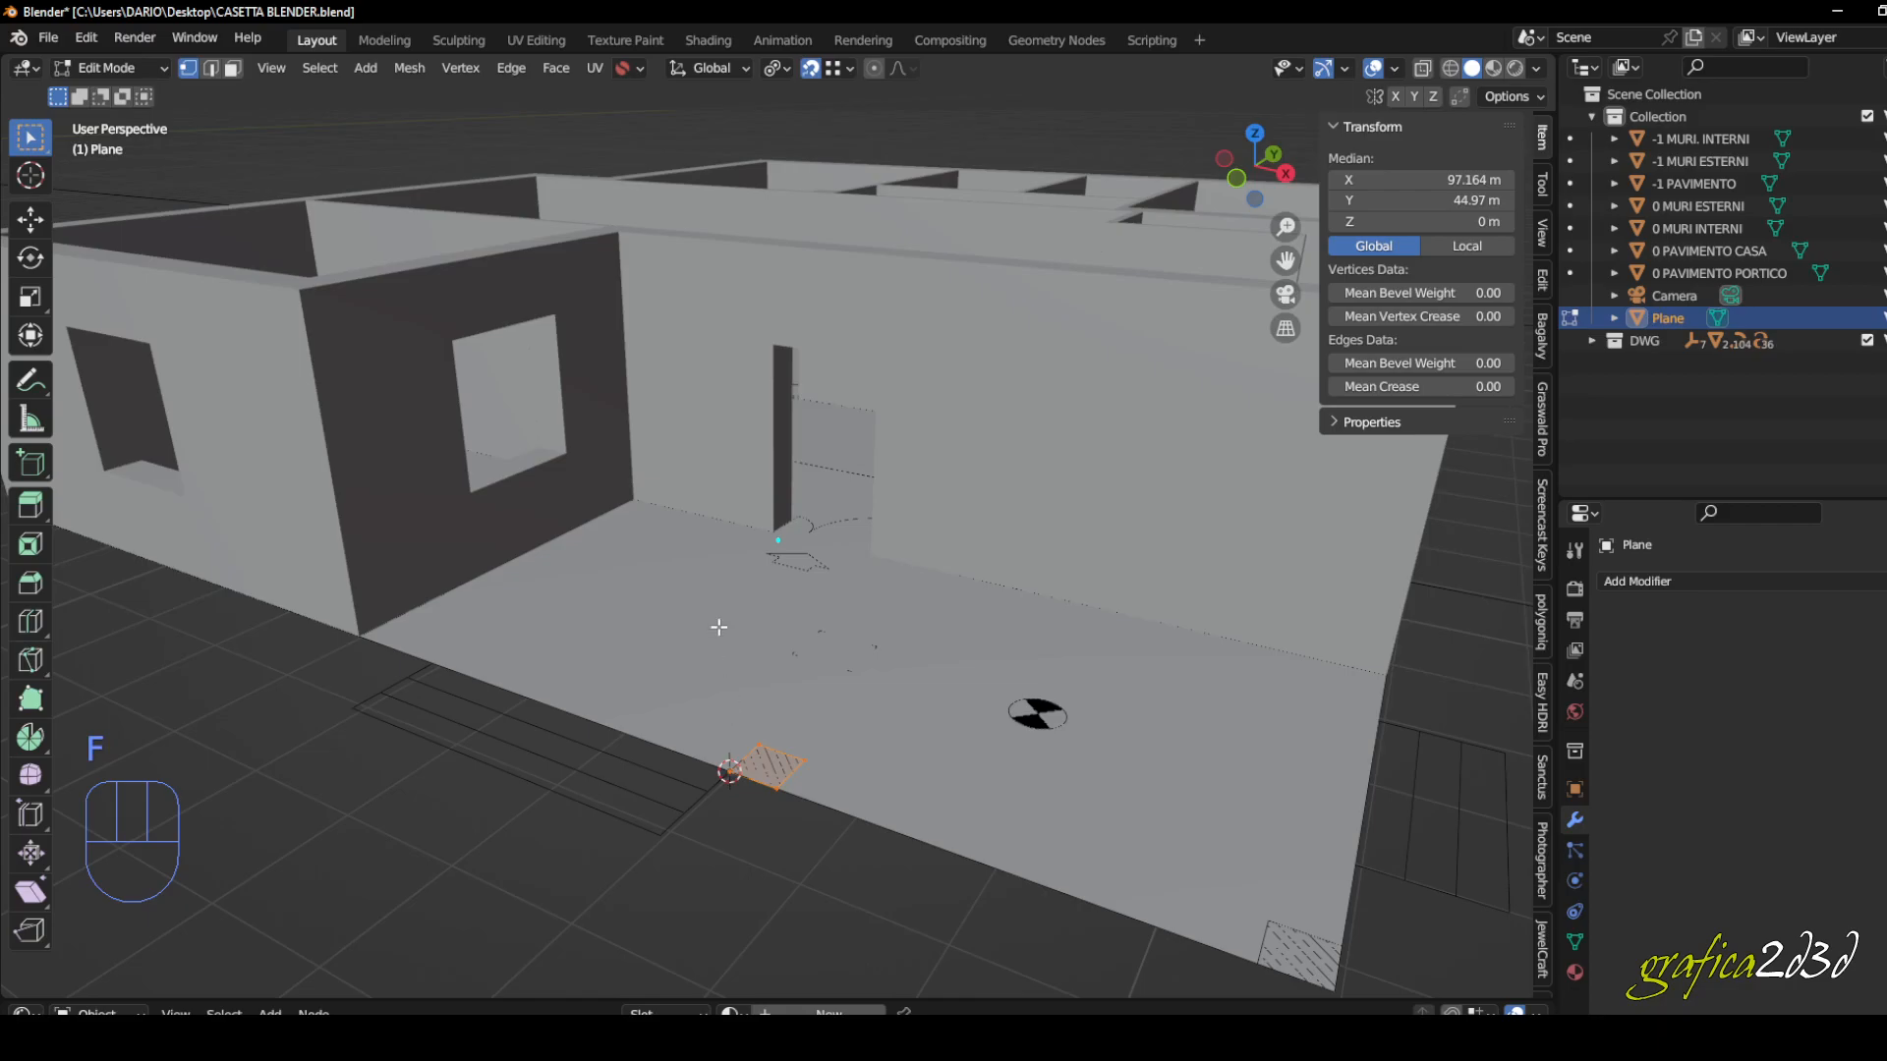
{"action": "key", "text": "e"}
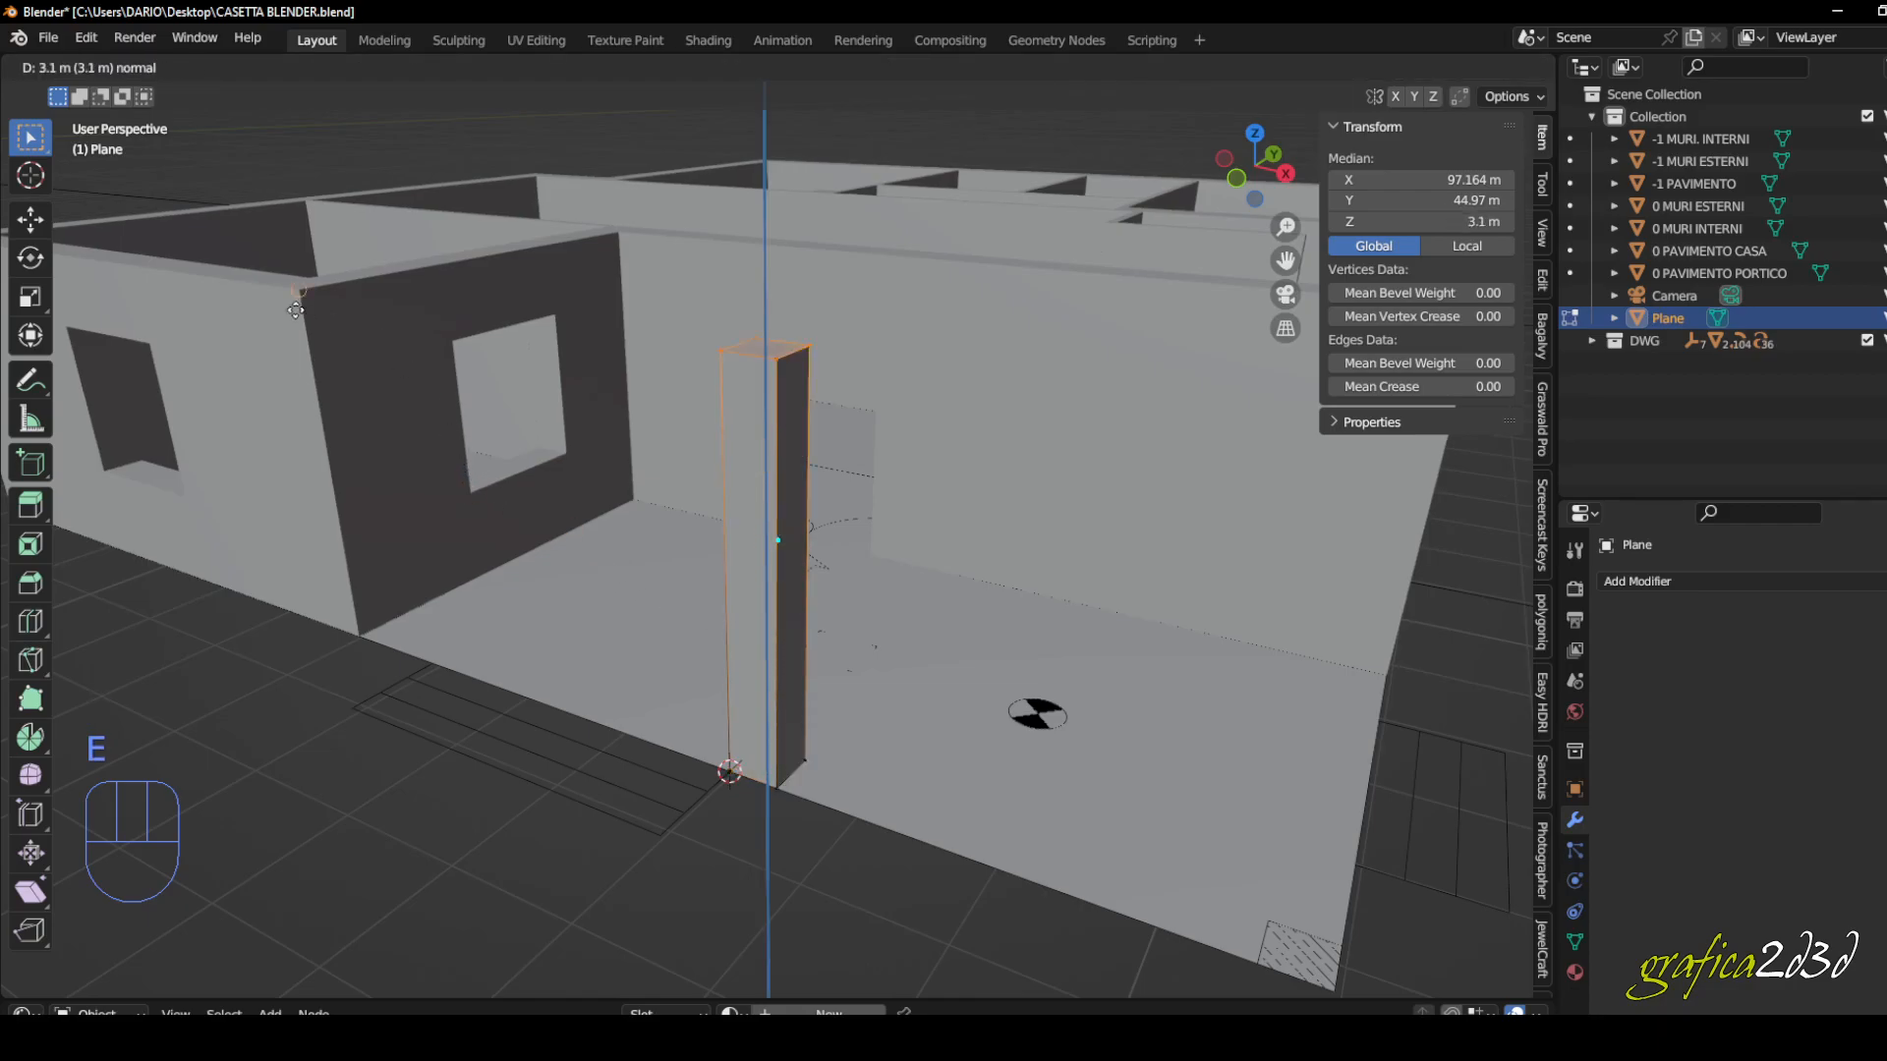
{"action": "key", "text": "Return"}
- Duplicate the entire pillar mesh and place the copy beyond the portico's outer side, about 5.7 m along X and 1.9 m along Y
{"action": "scroll", "coordinate": [956, 539], "scroll_direction": "down", "scroll_amount": 1}
{"action": "middle_click_drag", "start_coordinate": [956, 539], "coordinate": [771, 651]}
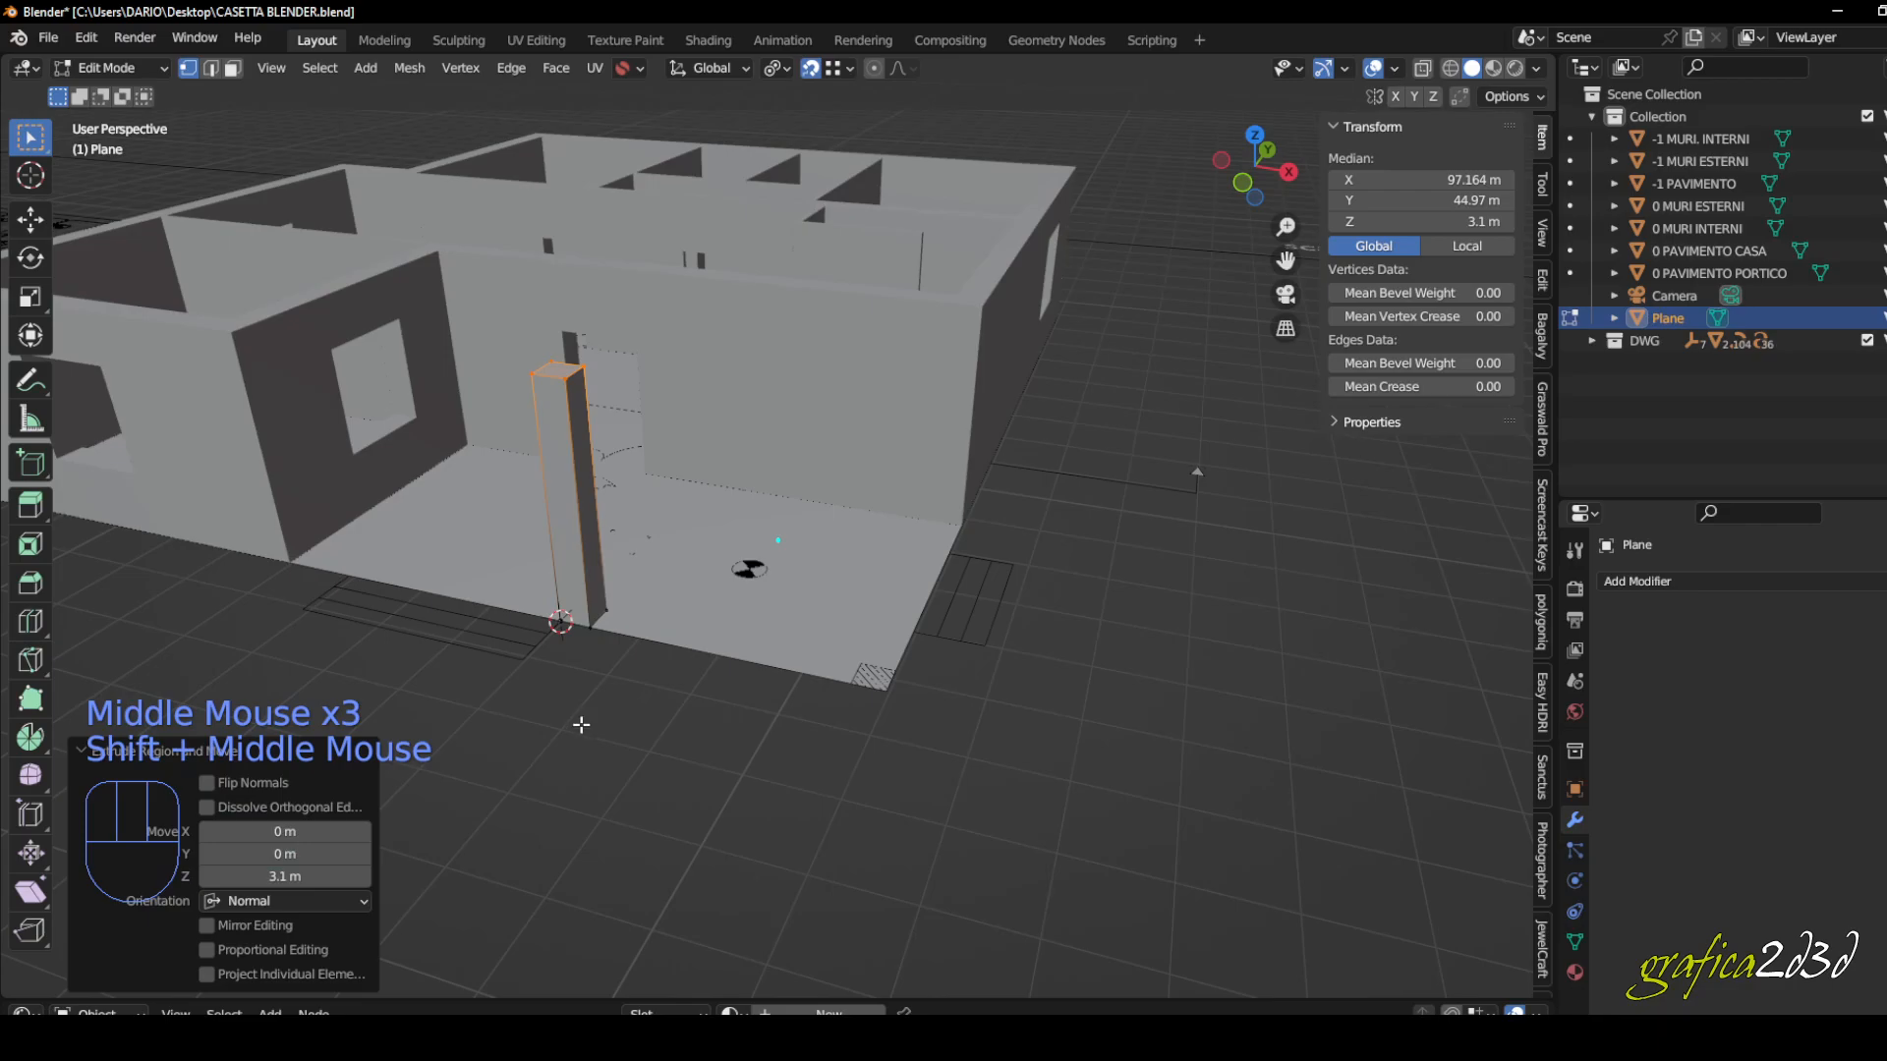
{"action": "key", "text": "a"}
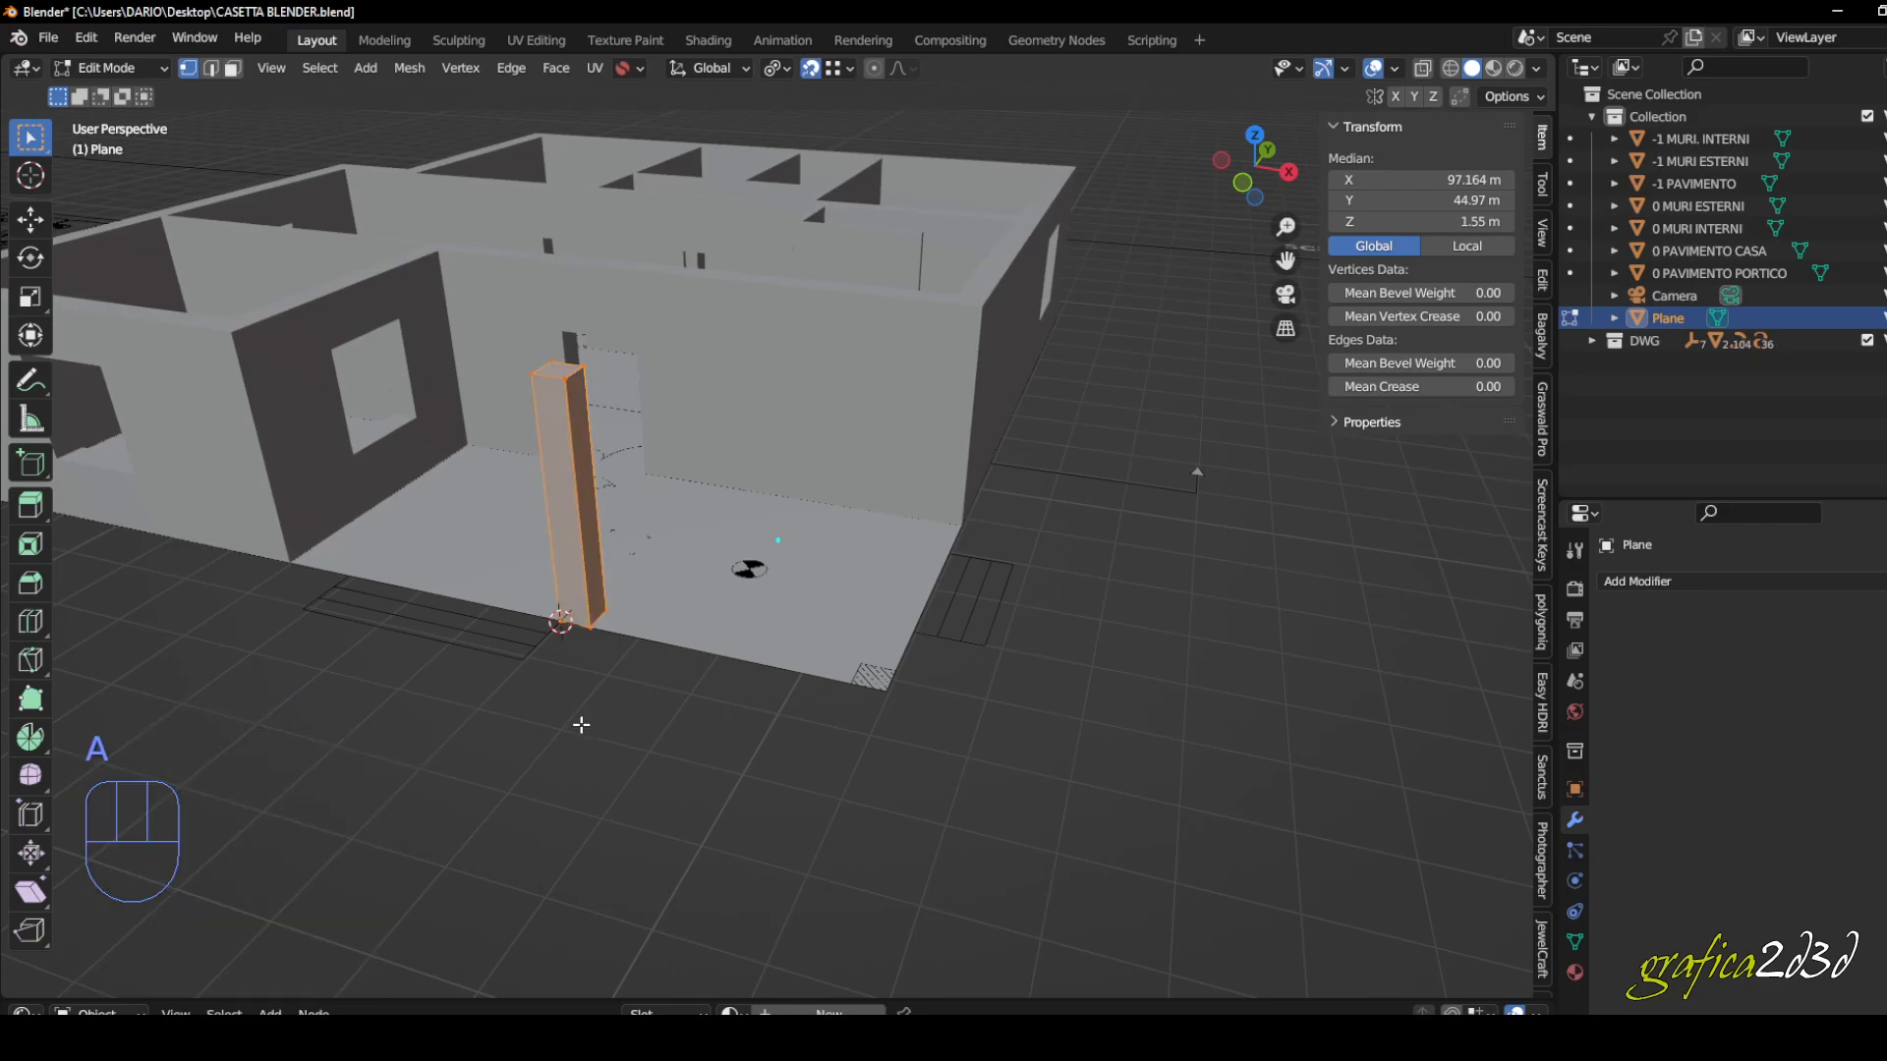
{"action": "scroll", "coordinate": [670, 639], "scroll_direction": "up", "scroll_amount": 1}
{"action": "middle_click_drag", "start_coordinate": [670, 640], "coordinate": [629, 655]}
{"action": "scroll", "coordinate": [654, 649], "scroll_direction": "up", "scroll_amount": 1}
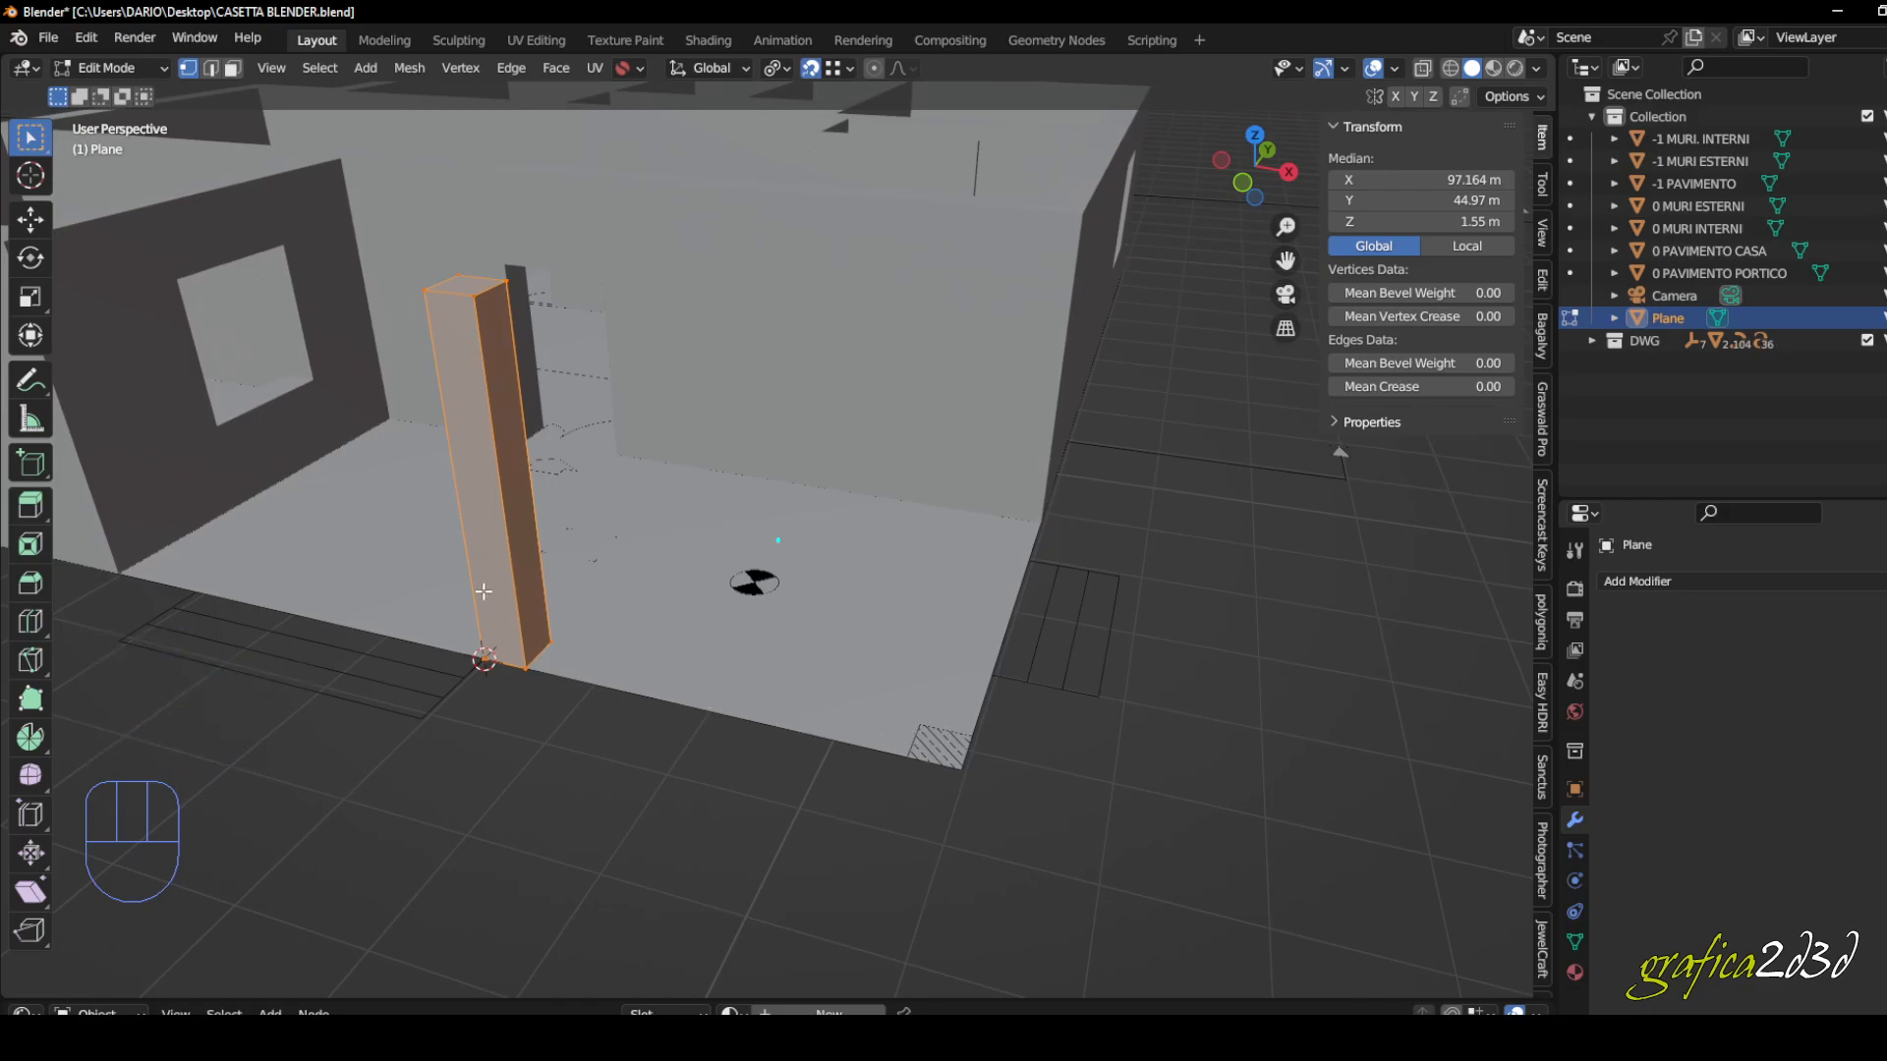
{"action": "key", "text": "shift+d"}
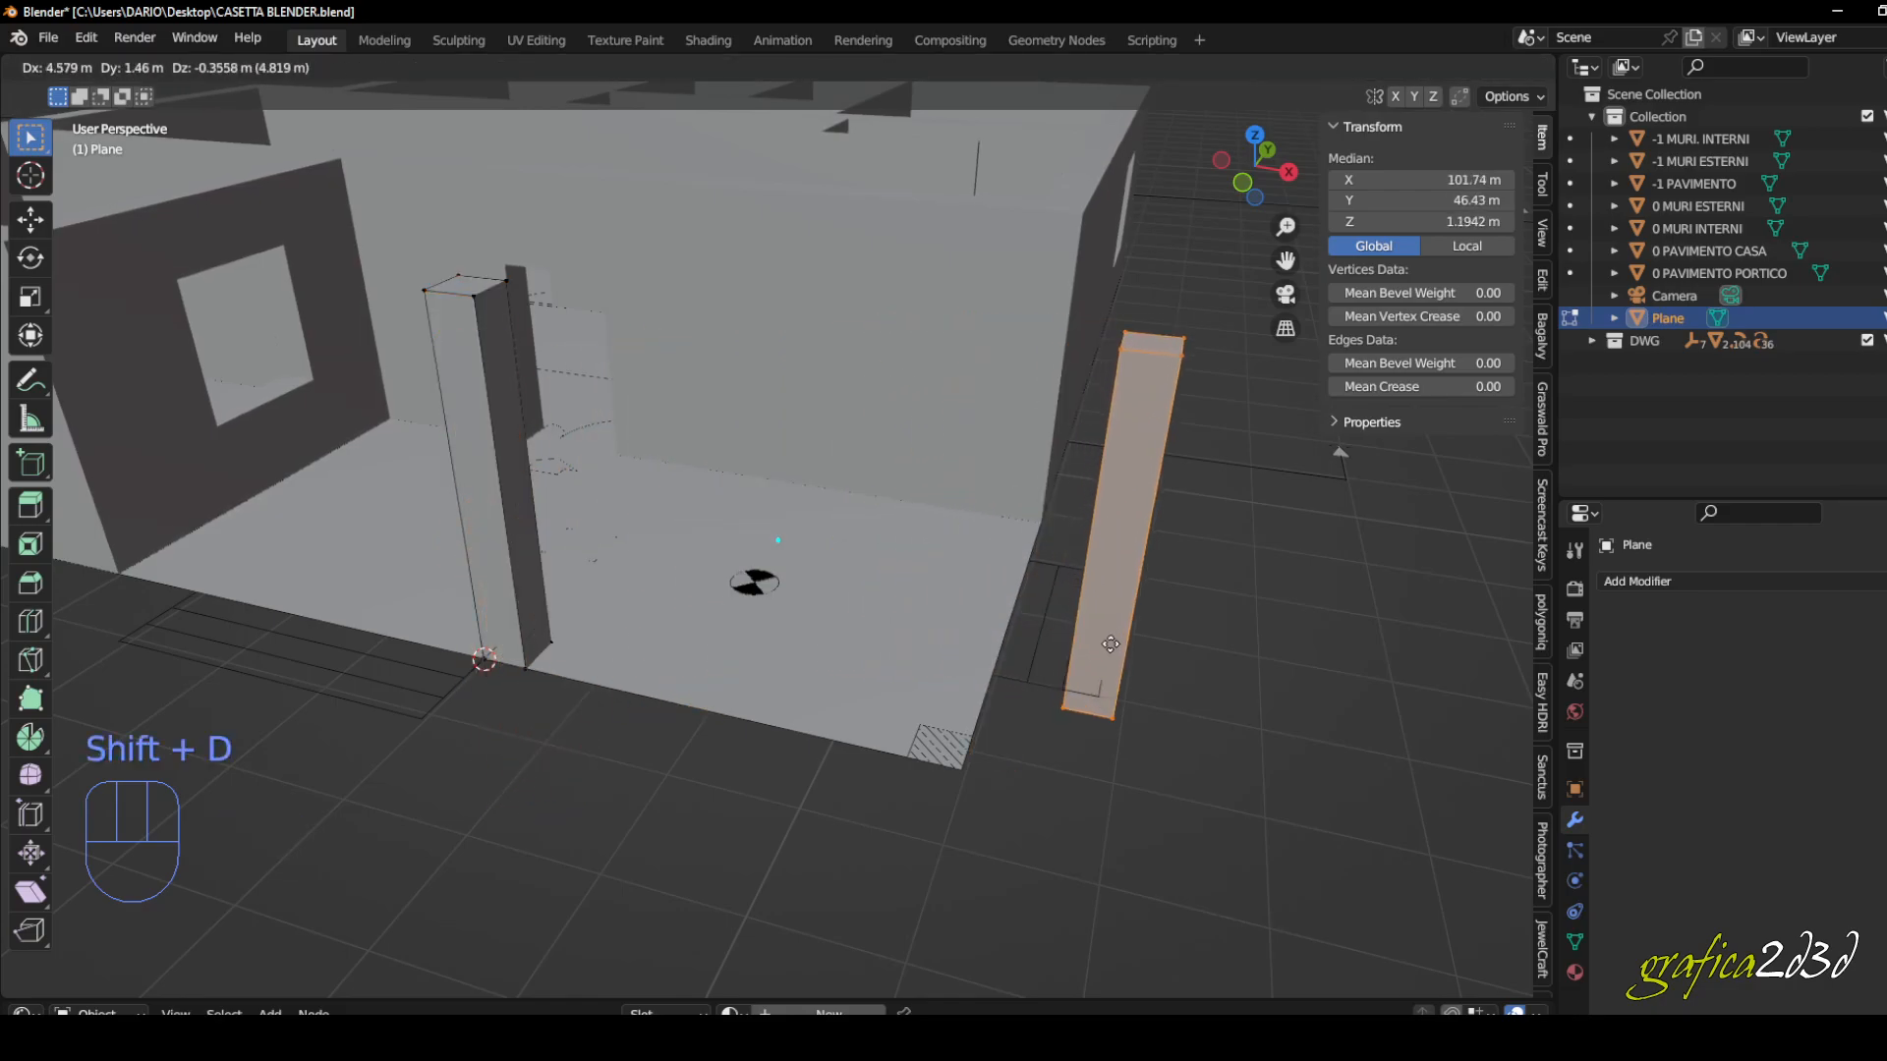
{"action": "left_click", "coordinate": [1259, 622]}
{"action": "middle_click_drag", "start_coordinate": [1259, 622], "coordinate": [973, 561]}
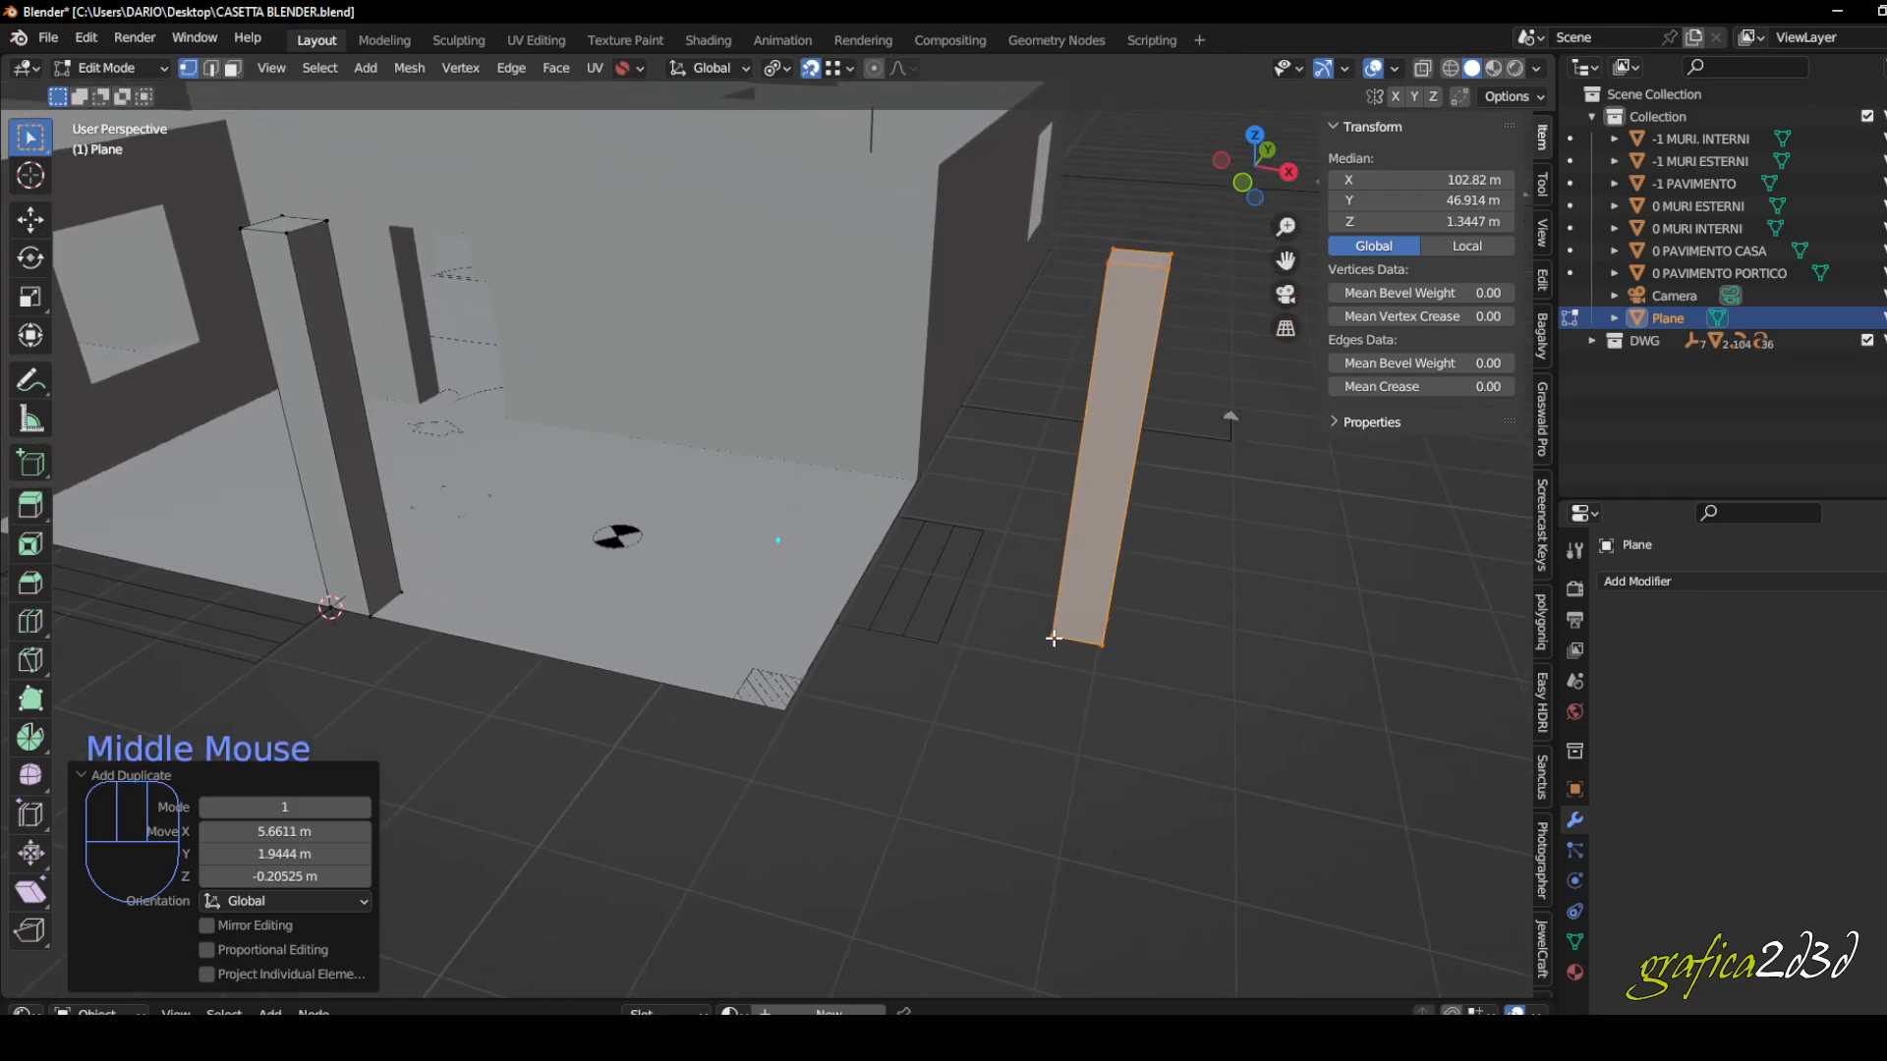
- Try to move the pillar copy so its base snaps onto the hatched outline at the portico's outer front corner
{"action": "key", "text": "g"}
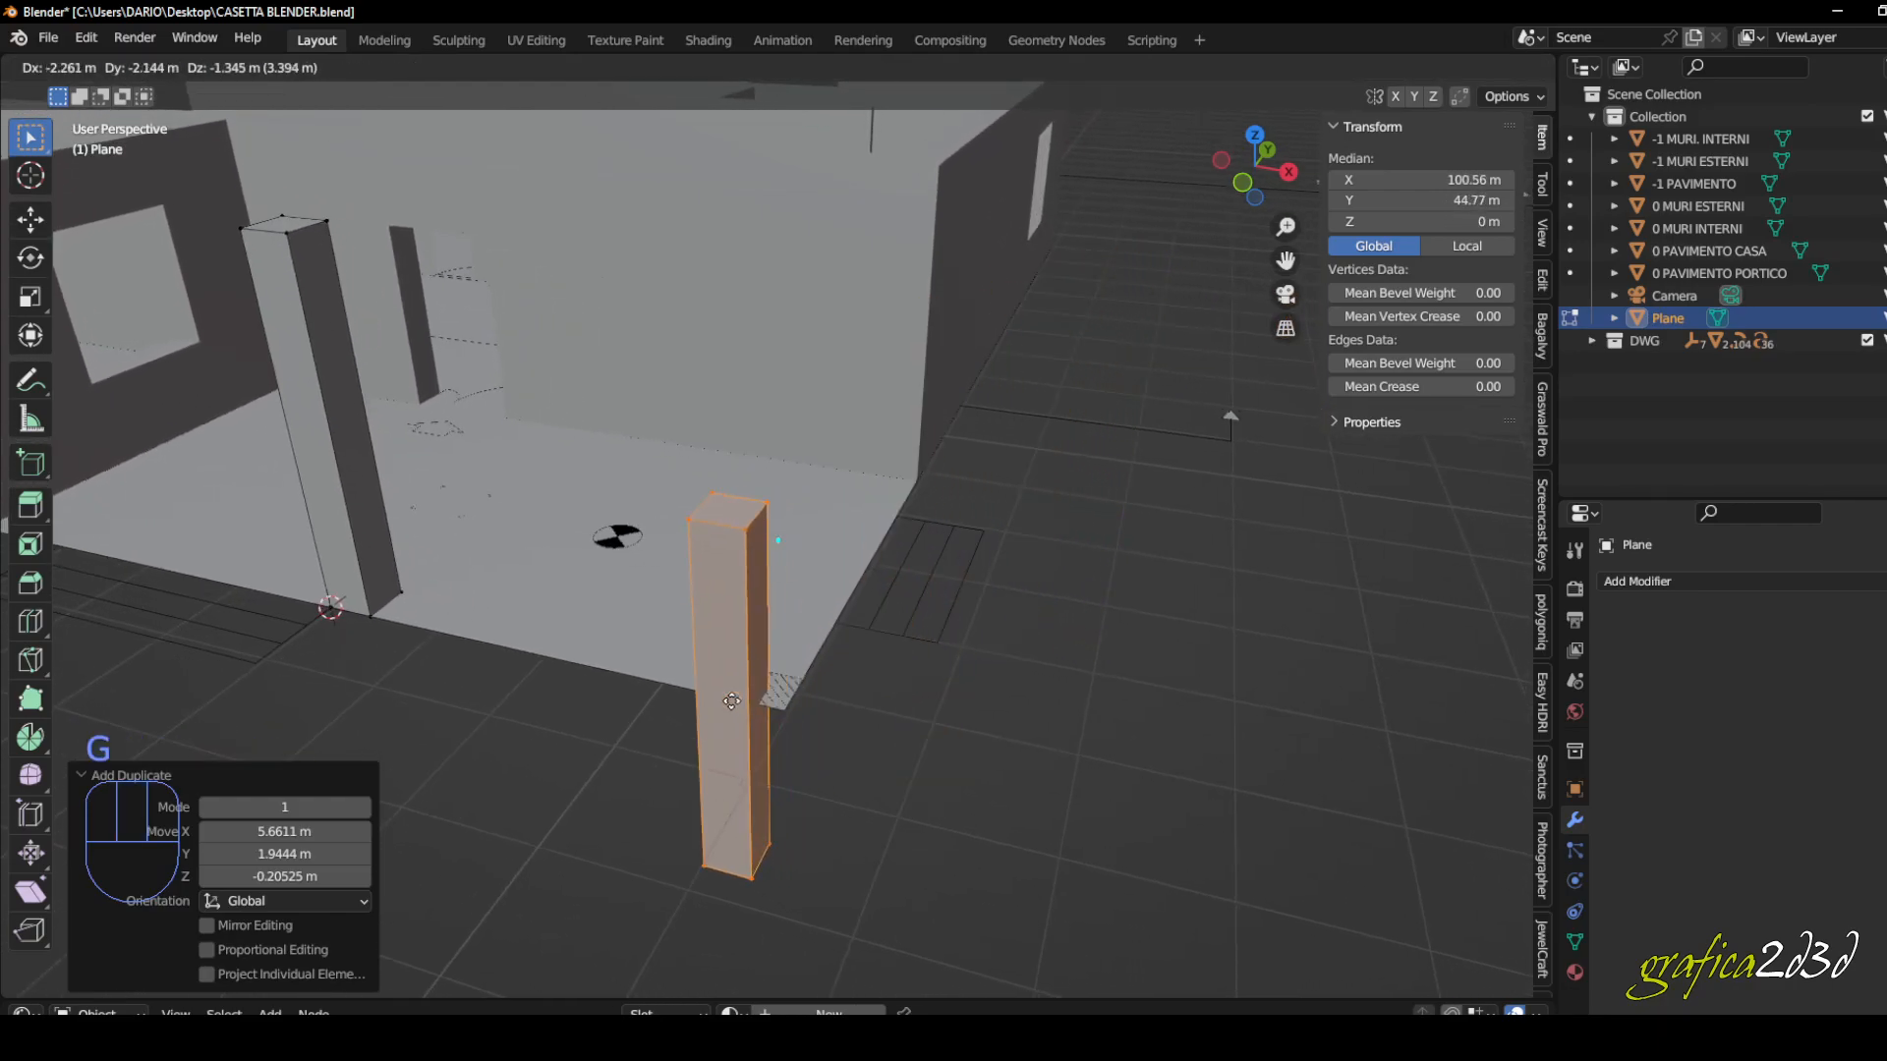
{"action": "left_click", "coordinate": [1023, 642]}
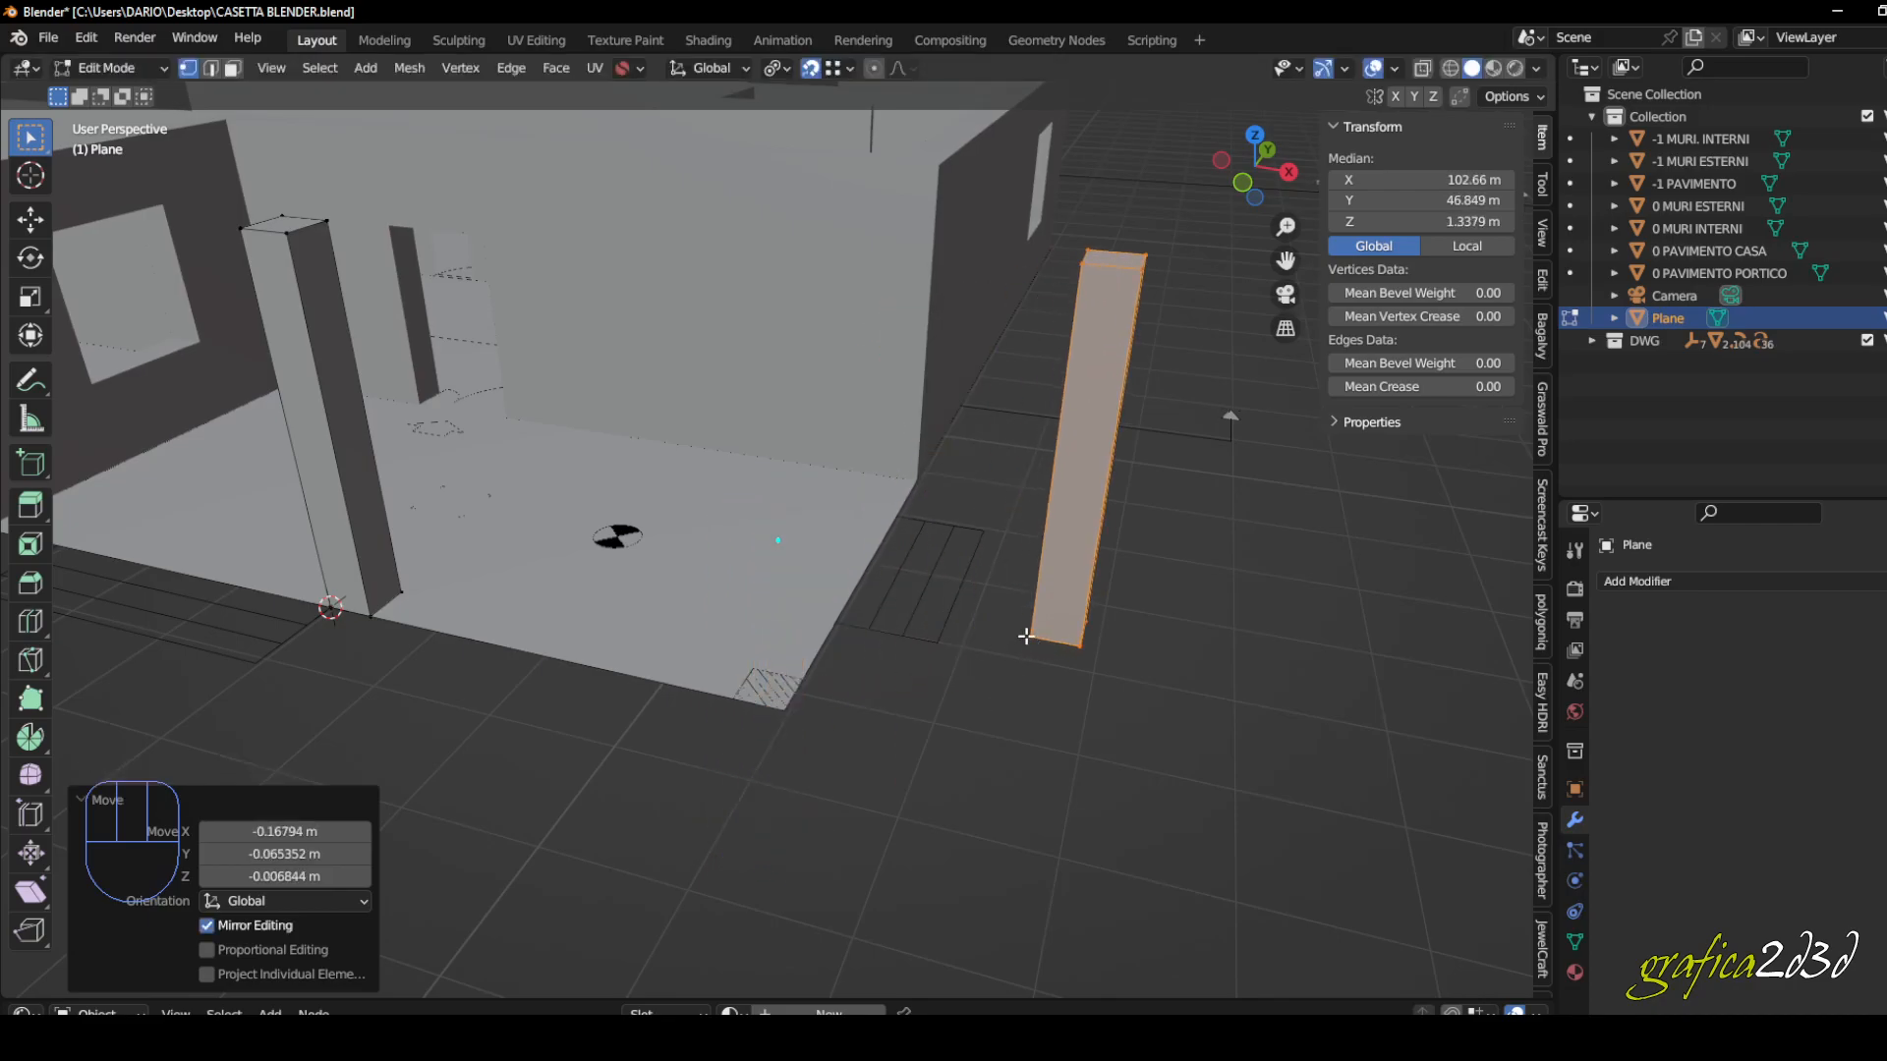
{"action": "key", "text": "g"}
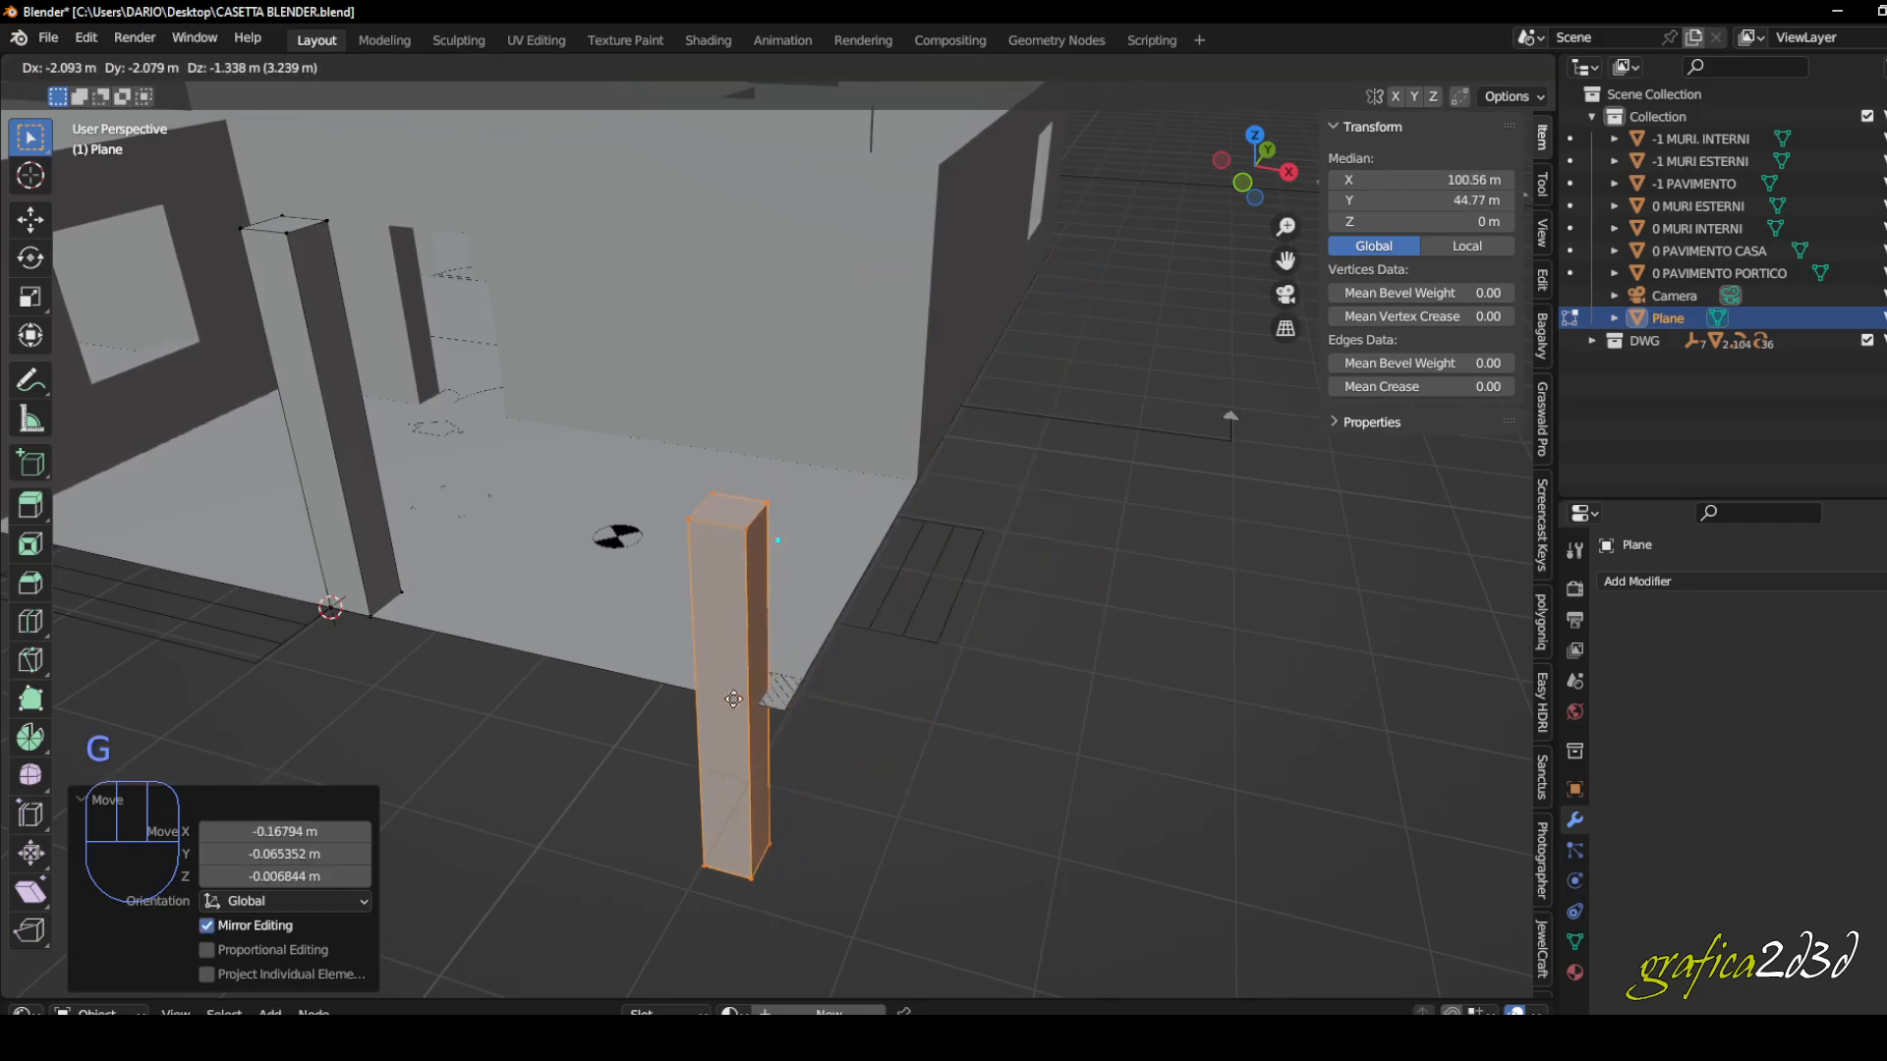
{"action": "key", "text": "Escape"}
{"action": "scroll", "coordinate": [1010, 649], "scroll_direction": "down", "scroll_amount": 2}
{"action": "mouse_move", "coordinate": [1010, 649]}
{"action": "middle_mouse_down"}
{"action": "mouse_move", "coordinate": [1104, 640]}
{"action": "mouse_move", "coordinate": [977, 657]}
{"action": "mouse_move", "coordinate": [1027, 623]}
{"action": "middle_mouse_up"}
- Reselect the pillar copy's vertices and try again to snap it onto the hatched corner outline
{"action": "left_click", "coordinate": [1087, 640]}
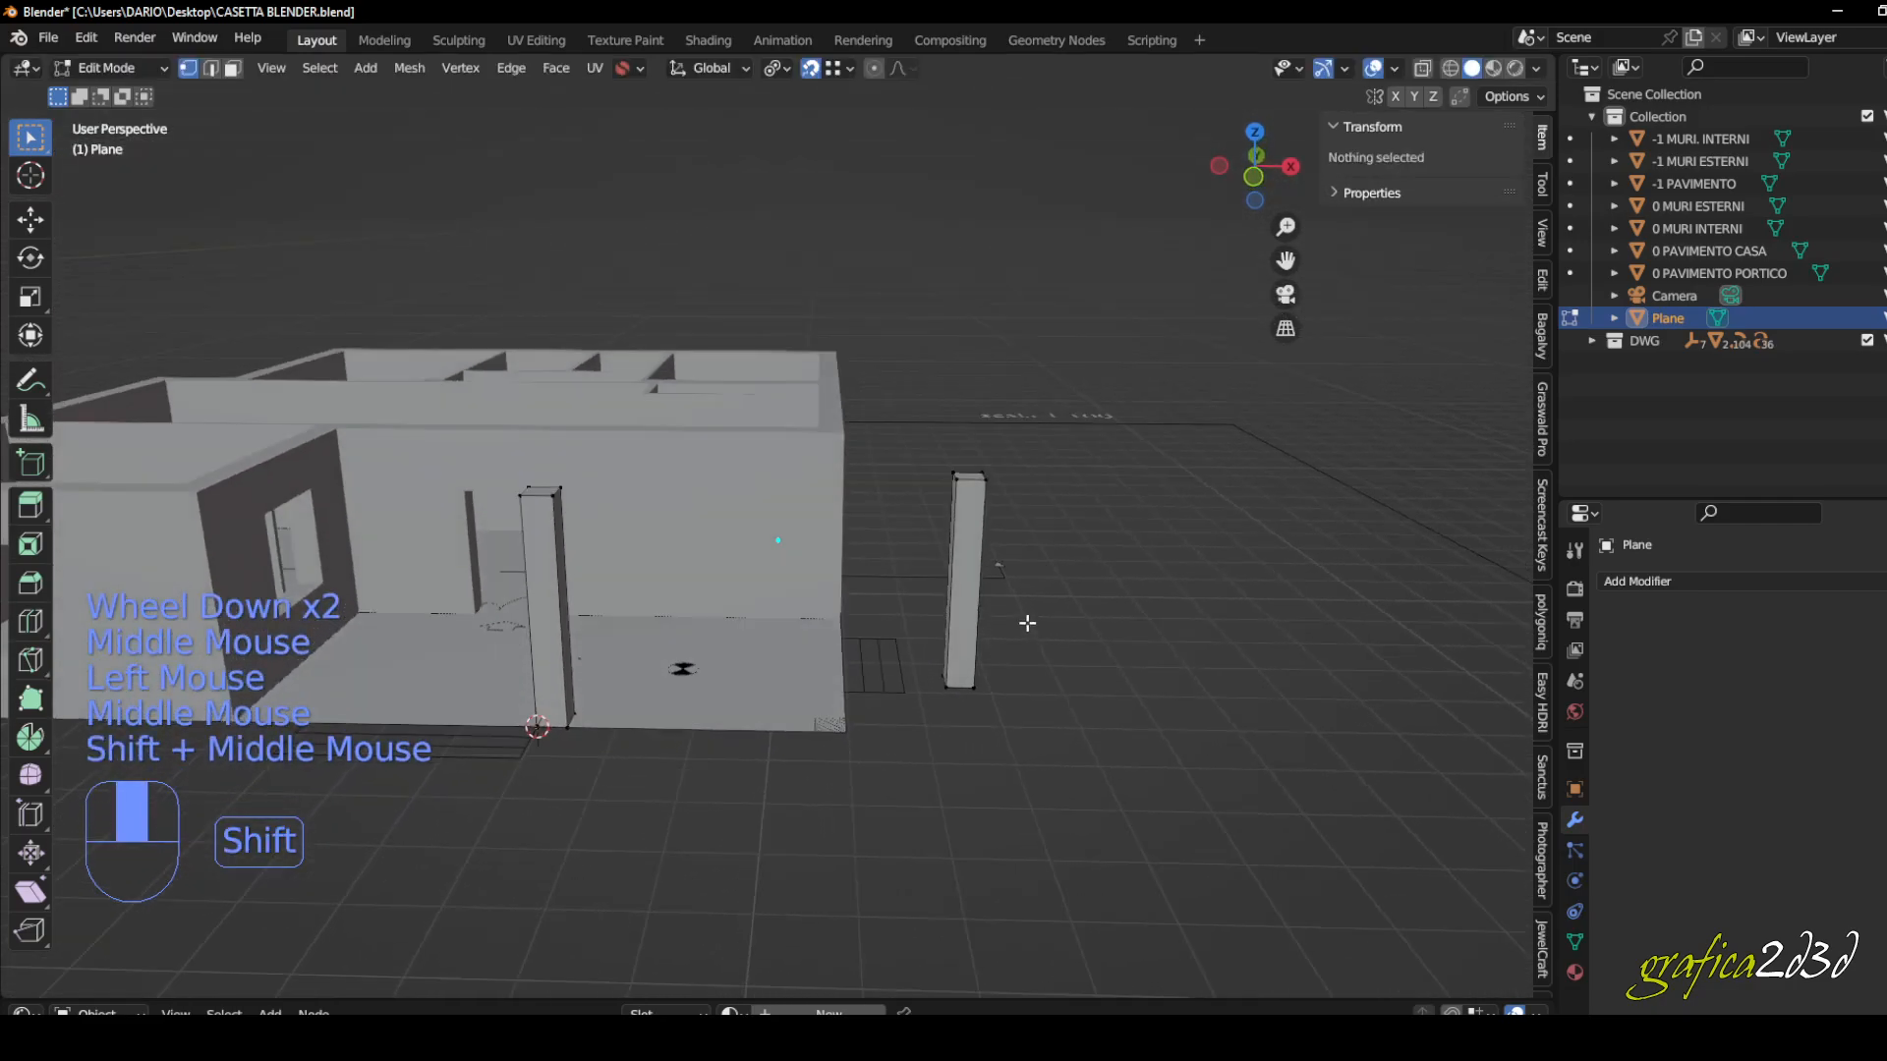
{"action": "scroll", "coordinate": [1012, 604], "scroll_direction": "up", "scroll_amount": 2}
{"action": "left_click_drag", "start_coordinate": [869, 374], "coordinate": [1022, 772]}
{"action": "middle_click_drag", "start_coordinate": [1002, 753], "coordinate": [942, 769], "text": "shift"}
{"action": "scroll", "coordinate": [907, 722], "scroll_direction": "up", "scroll_amount": 2}
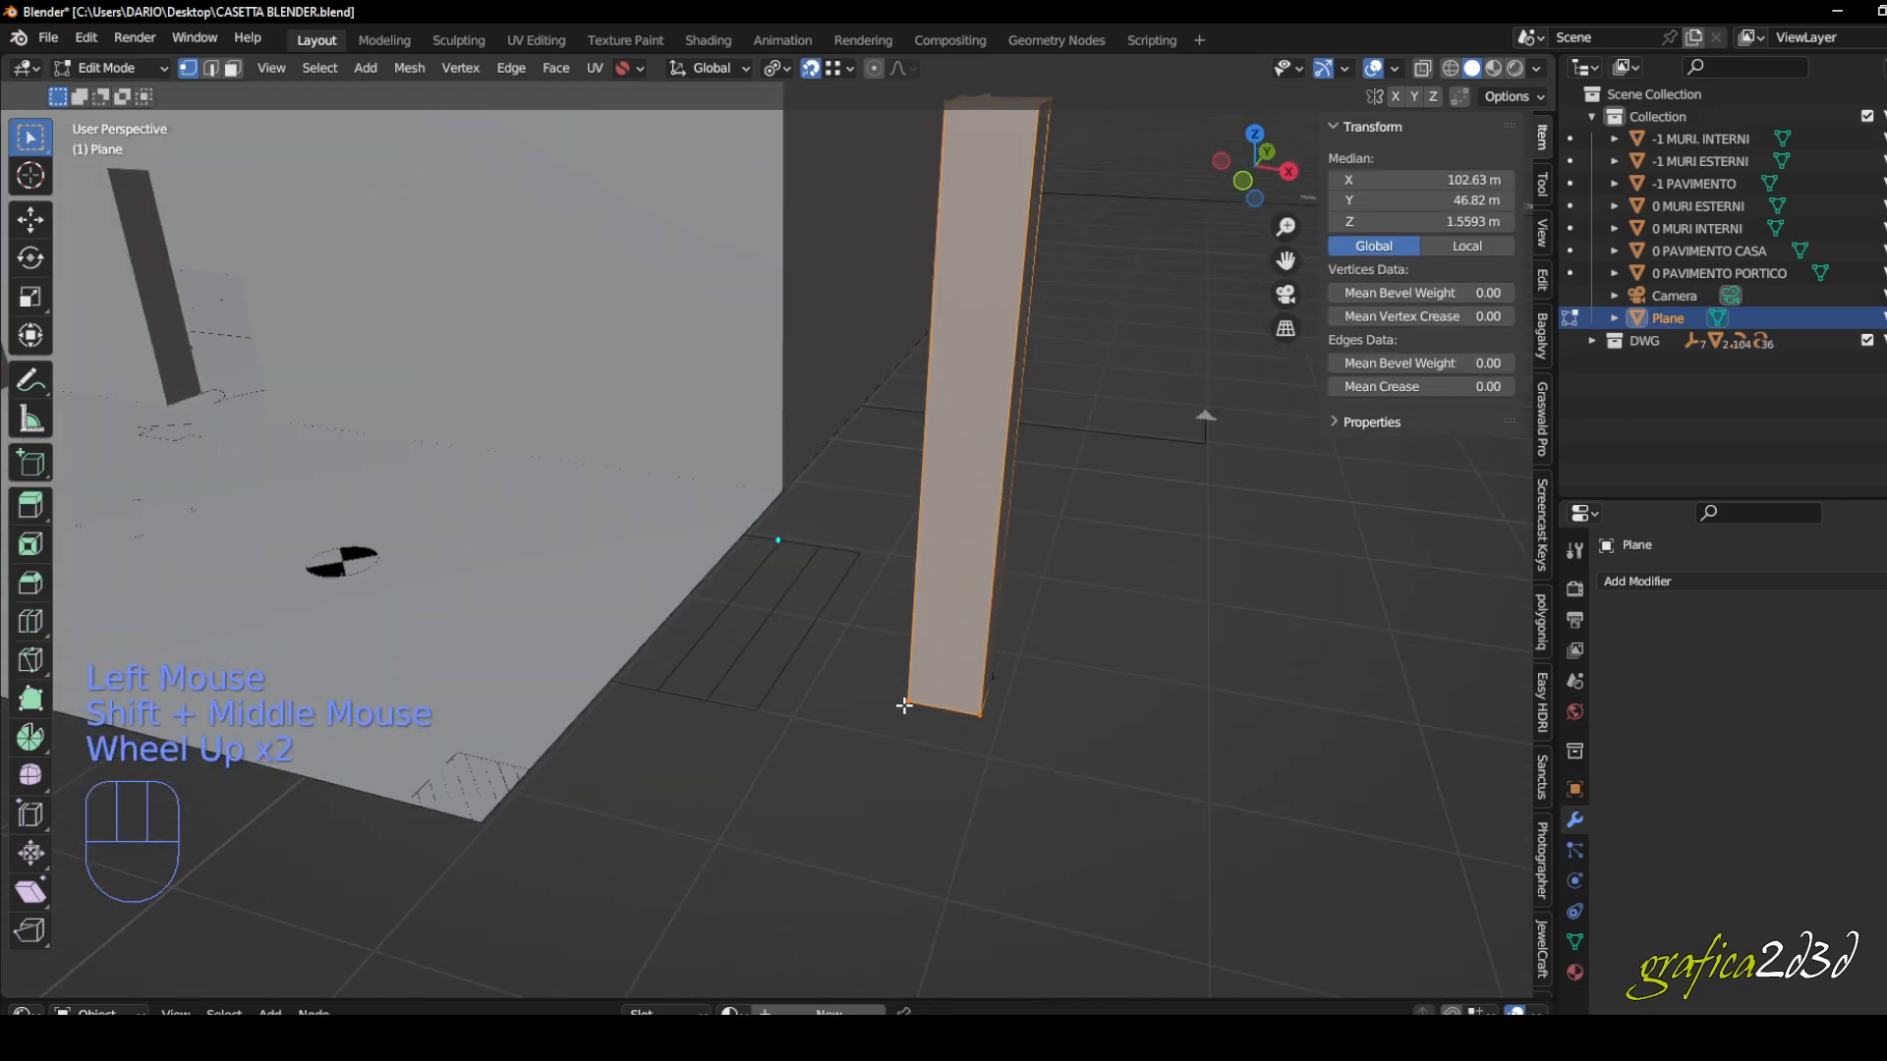
{"action": "key", "text": "g"}
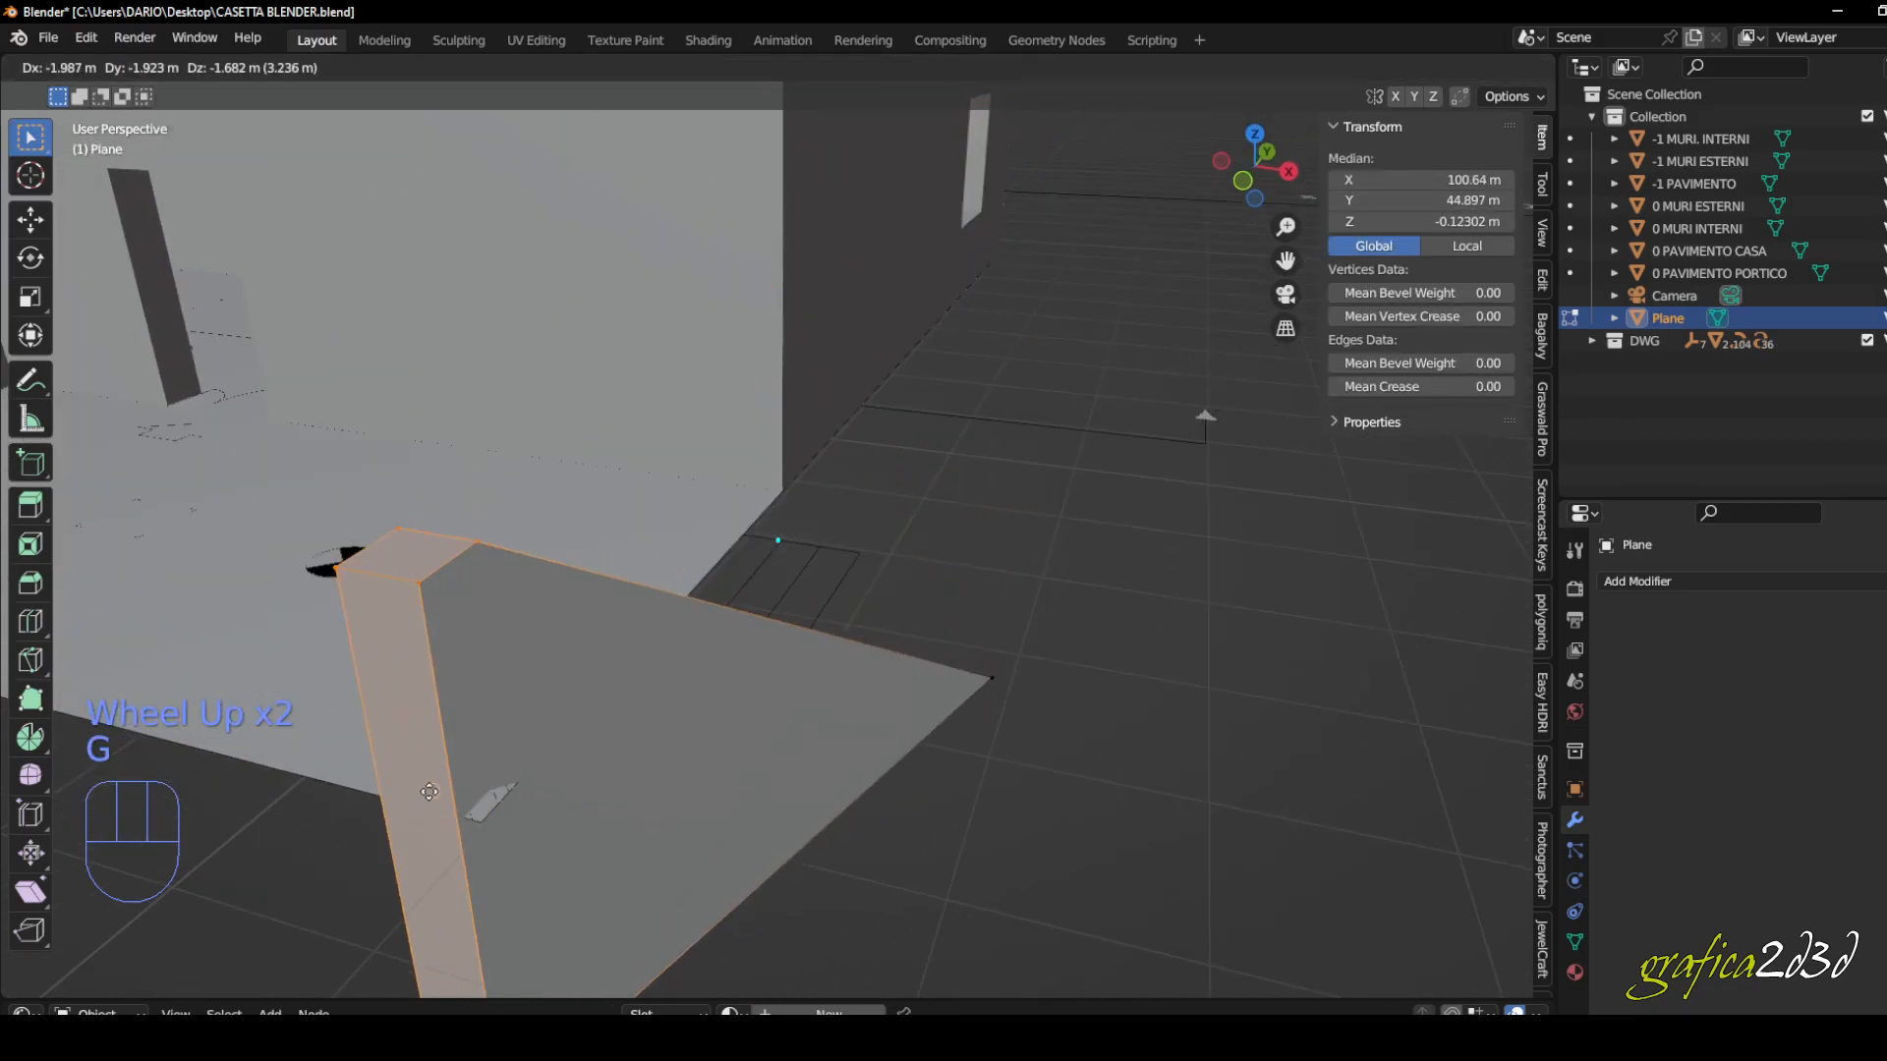
{"action": "right_click", "coordinate": [893, 721]}
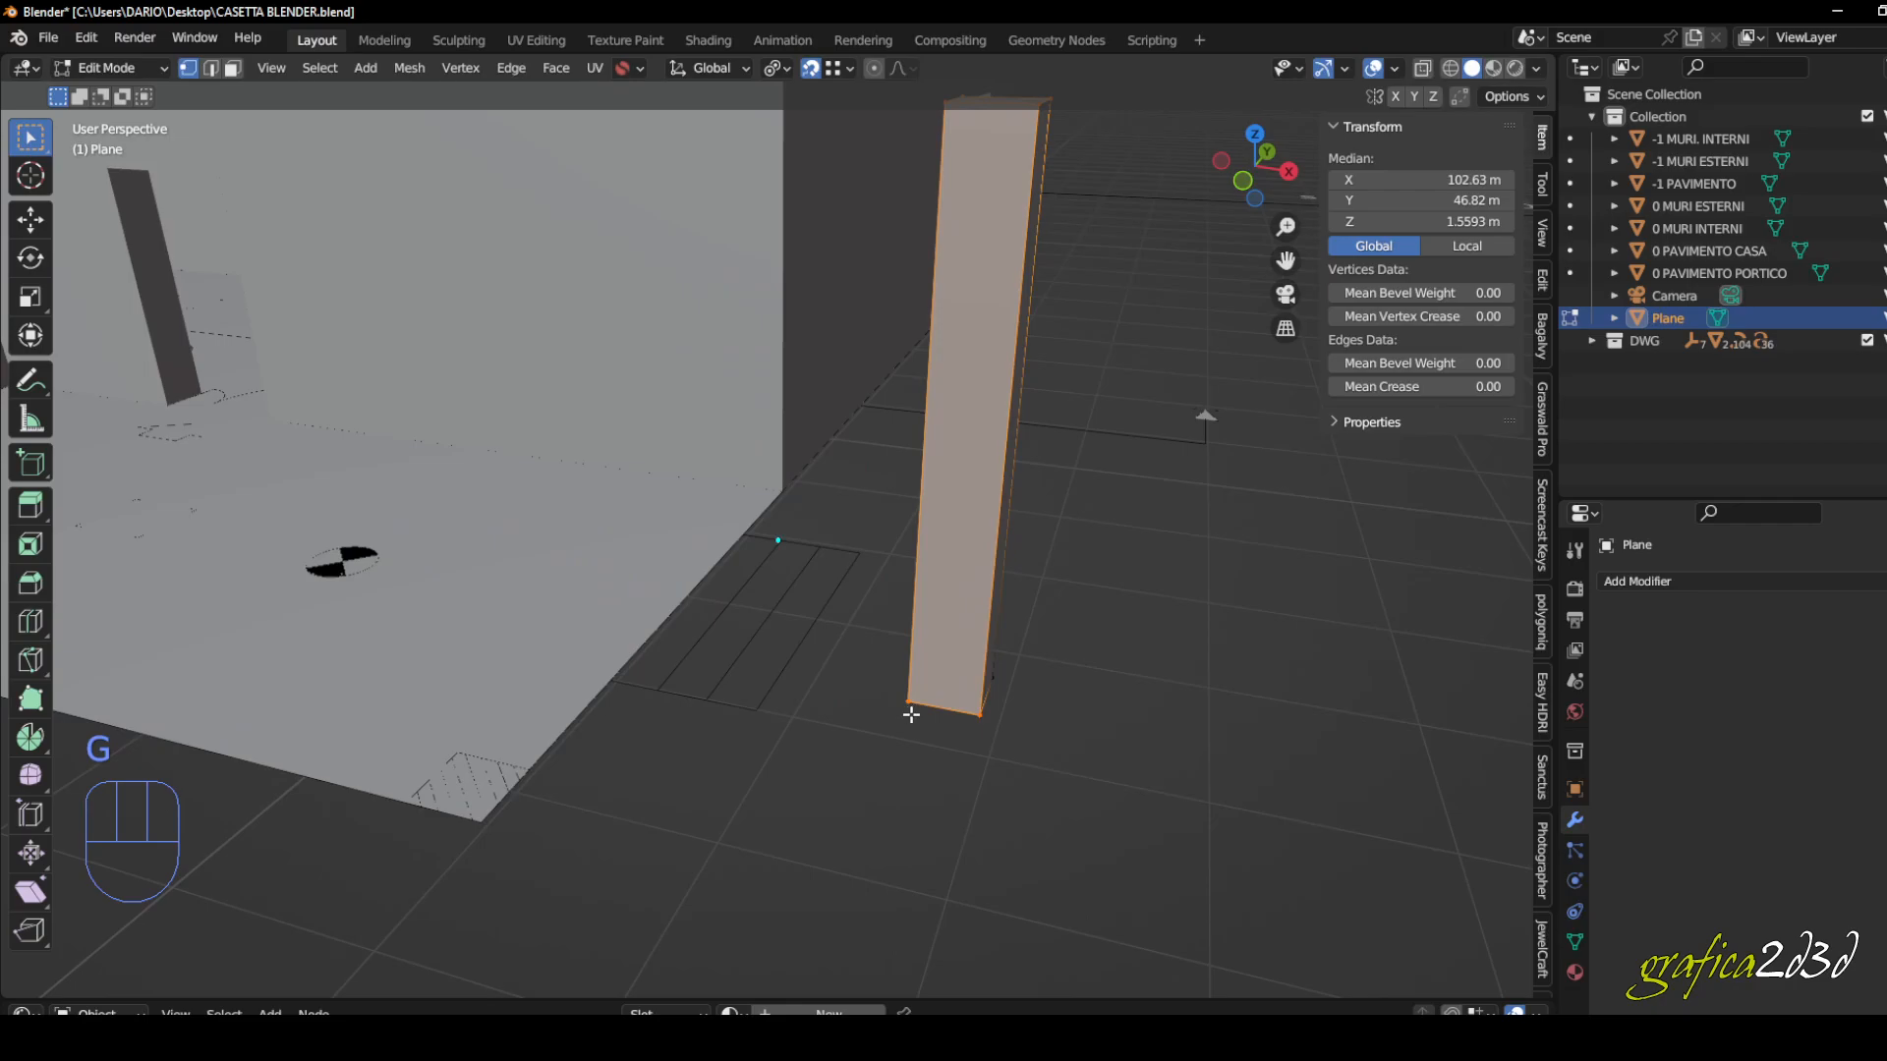
- Turn on X-ray display and select all vertices of the pillar copy, including the hidden ones
{"action": "scroll", "coordinate": [963, 703], "scroll_direction": "down", "scroll_amount": 2}
{"action": "middle_click_drag", "start_coordinate": [1130, 491], "coordinate": [1026, 771]}
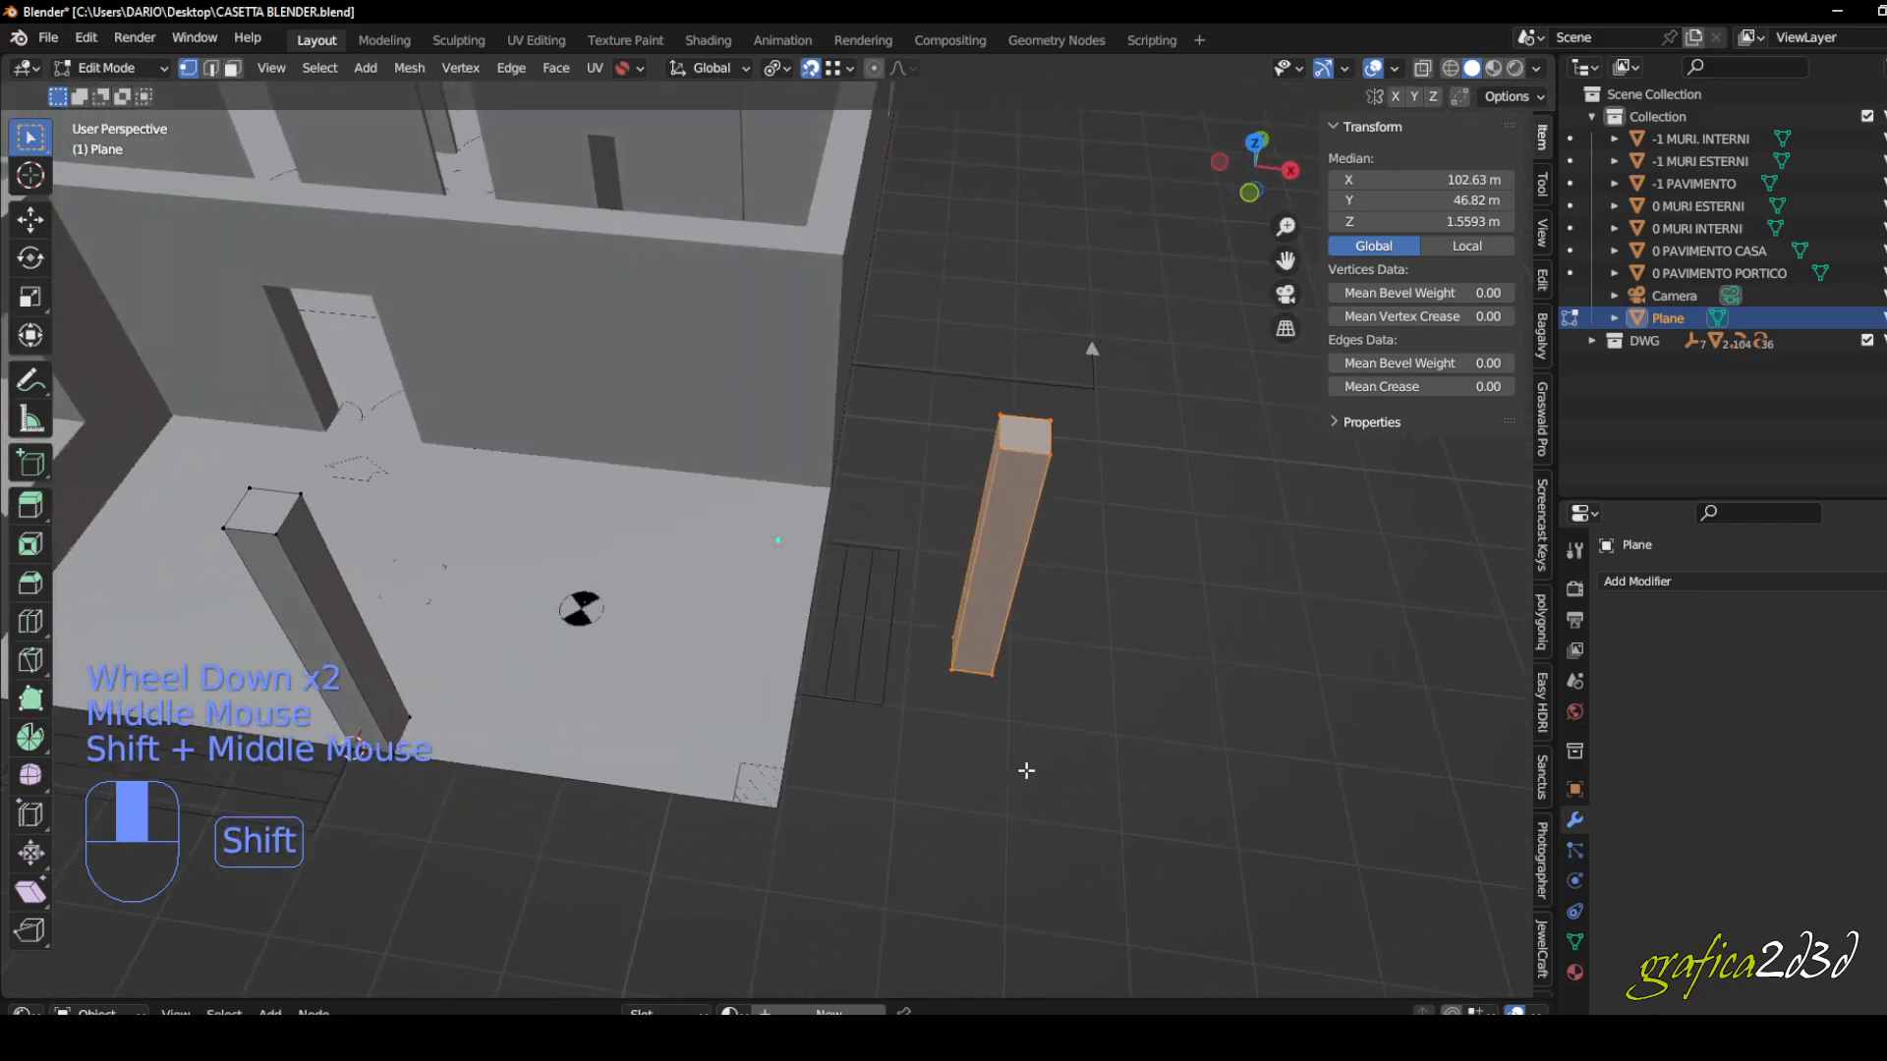
{"action": "left_click", "coordinate": [1422, 68]}
{"action": "left_click_drag", "start_coordinate": [908, 361], "coordinate": [1118, 725]}
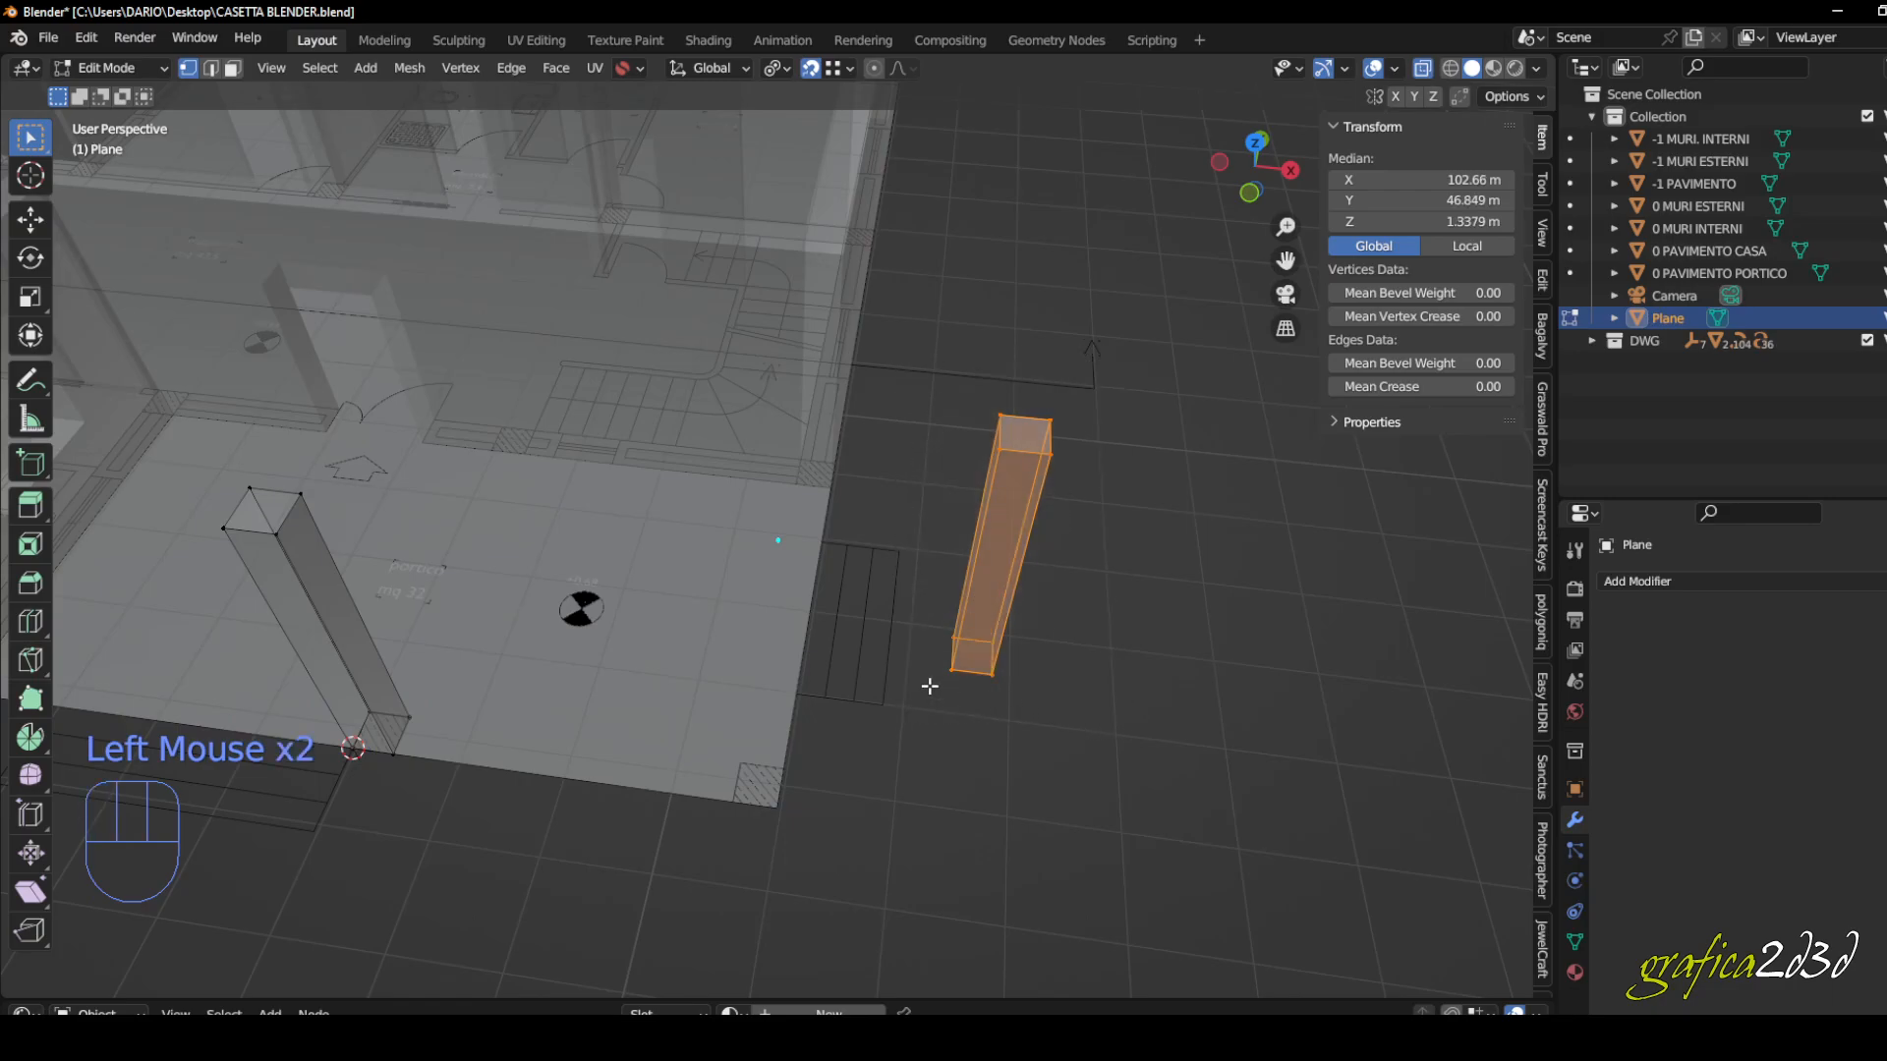
{"action": "scroll", "coordinate": [946, 678], "scroll_direction": "up", "scroll_amount": 2}
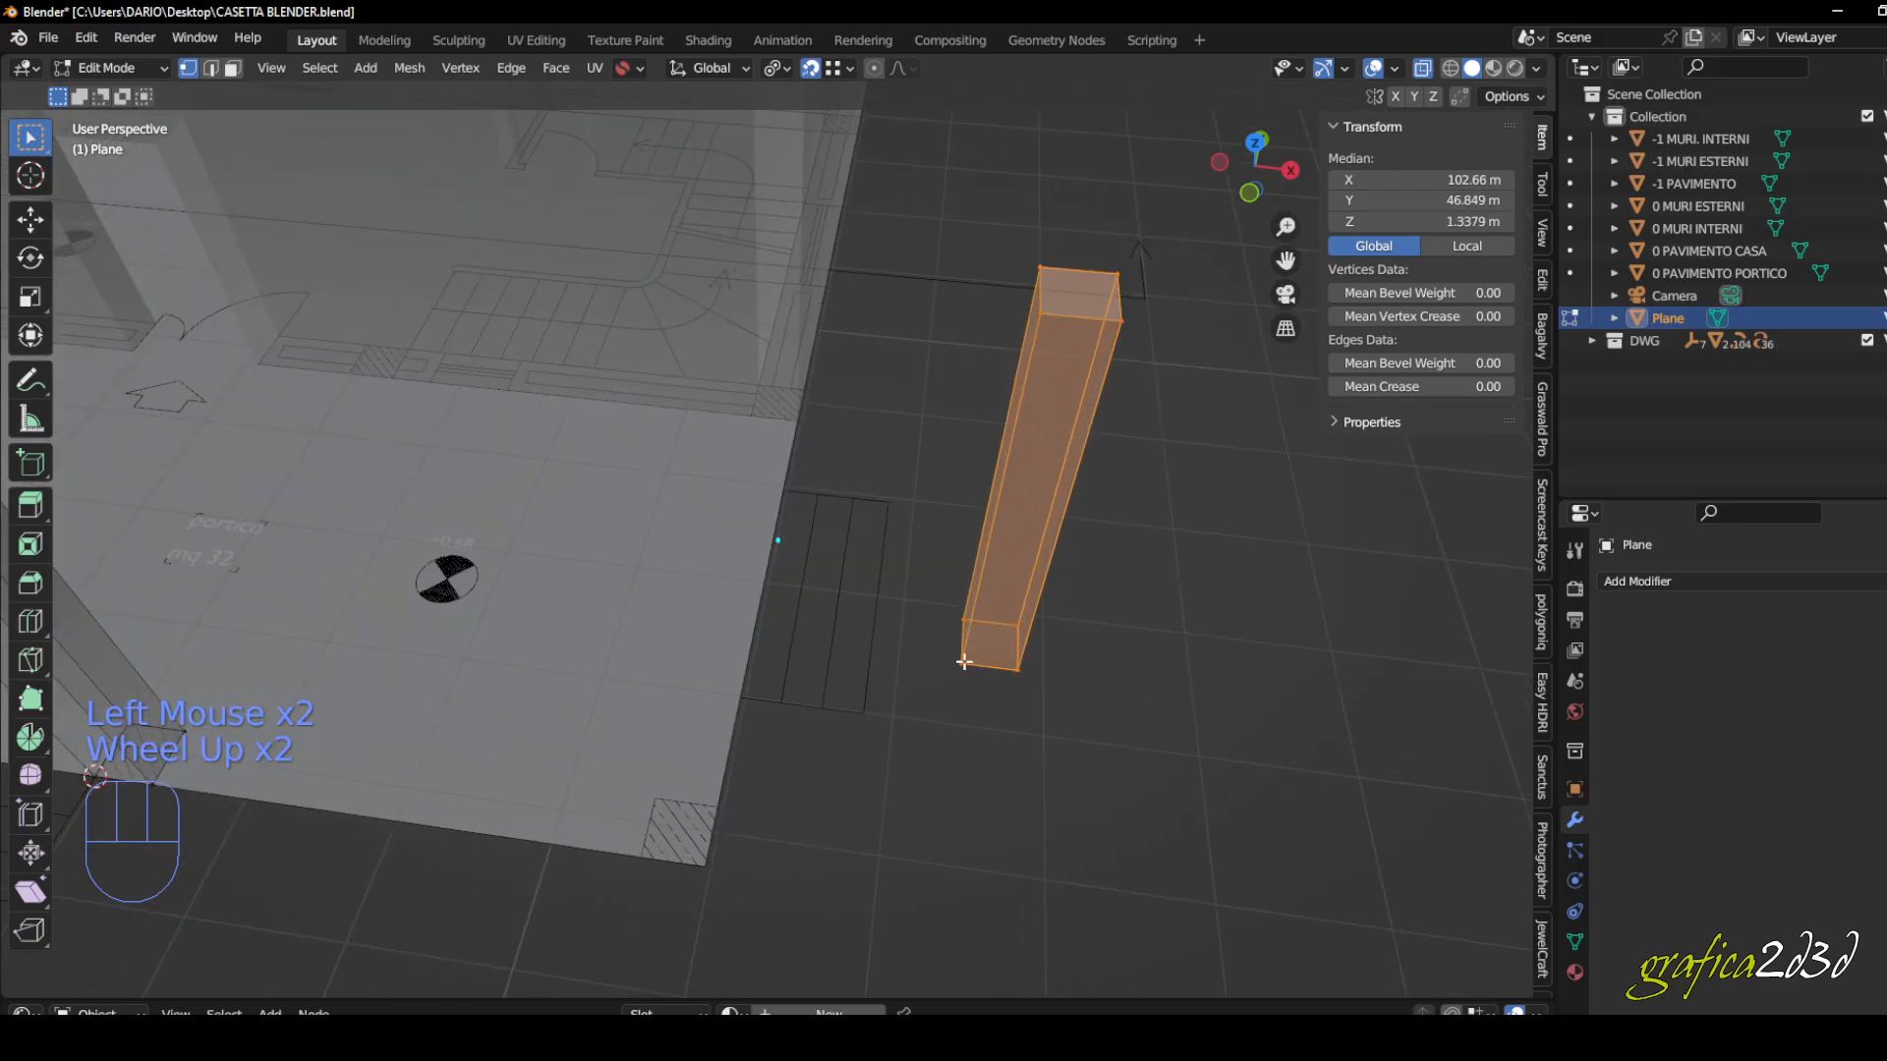
- Try snapping the fully selected pillar copy onto the hatched corner outline, and move it back outside the portico
{"action": "key", "text": "g"}
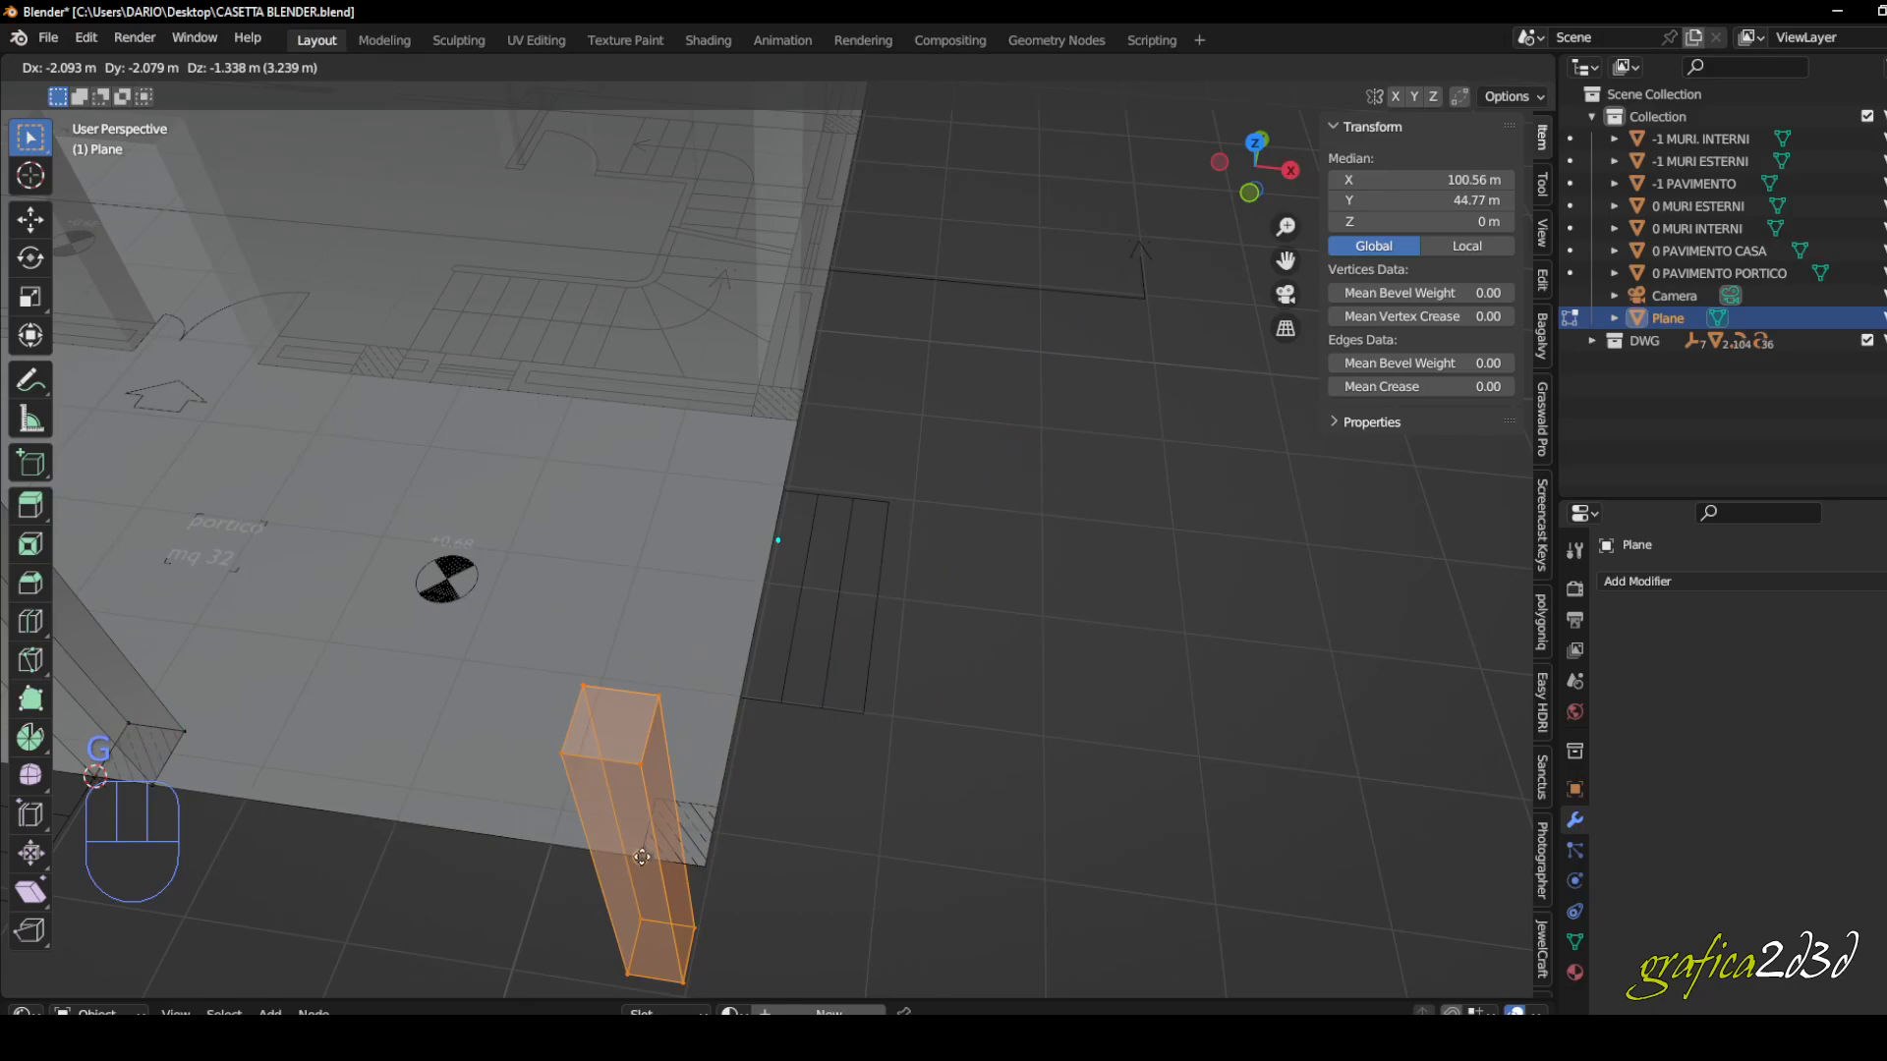
{"action": "left_click", "coordinate": [642, 857]}
{"action": "middle_click_drag", "start_coordinate": [729, 813], "coordinate": [641, 831]}
{"action": "scroll", "coordinate": [641, 855], "scroll_direction": "up", "scroll_amount": 2}
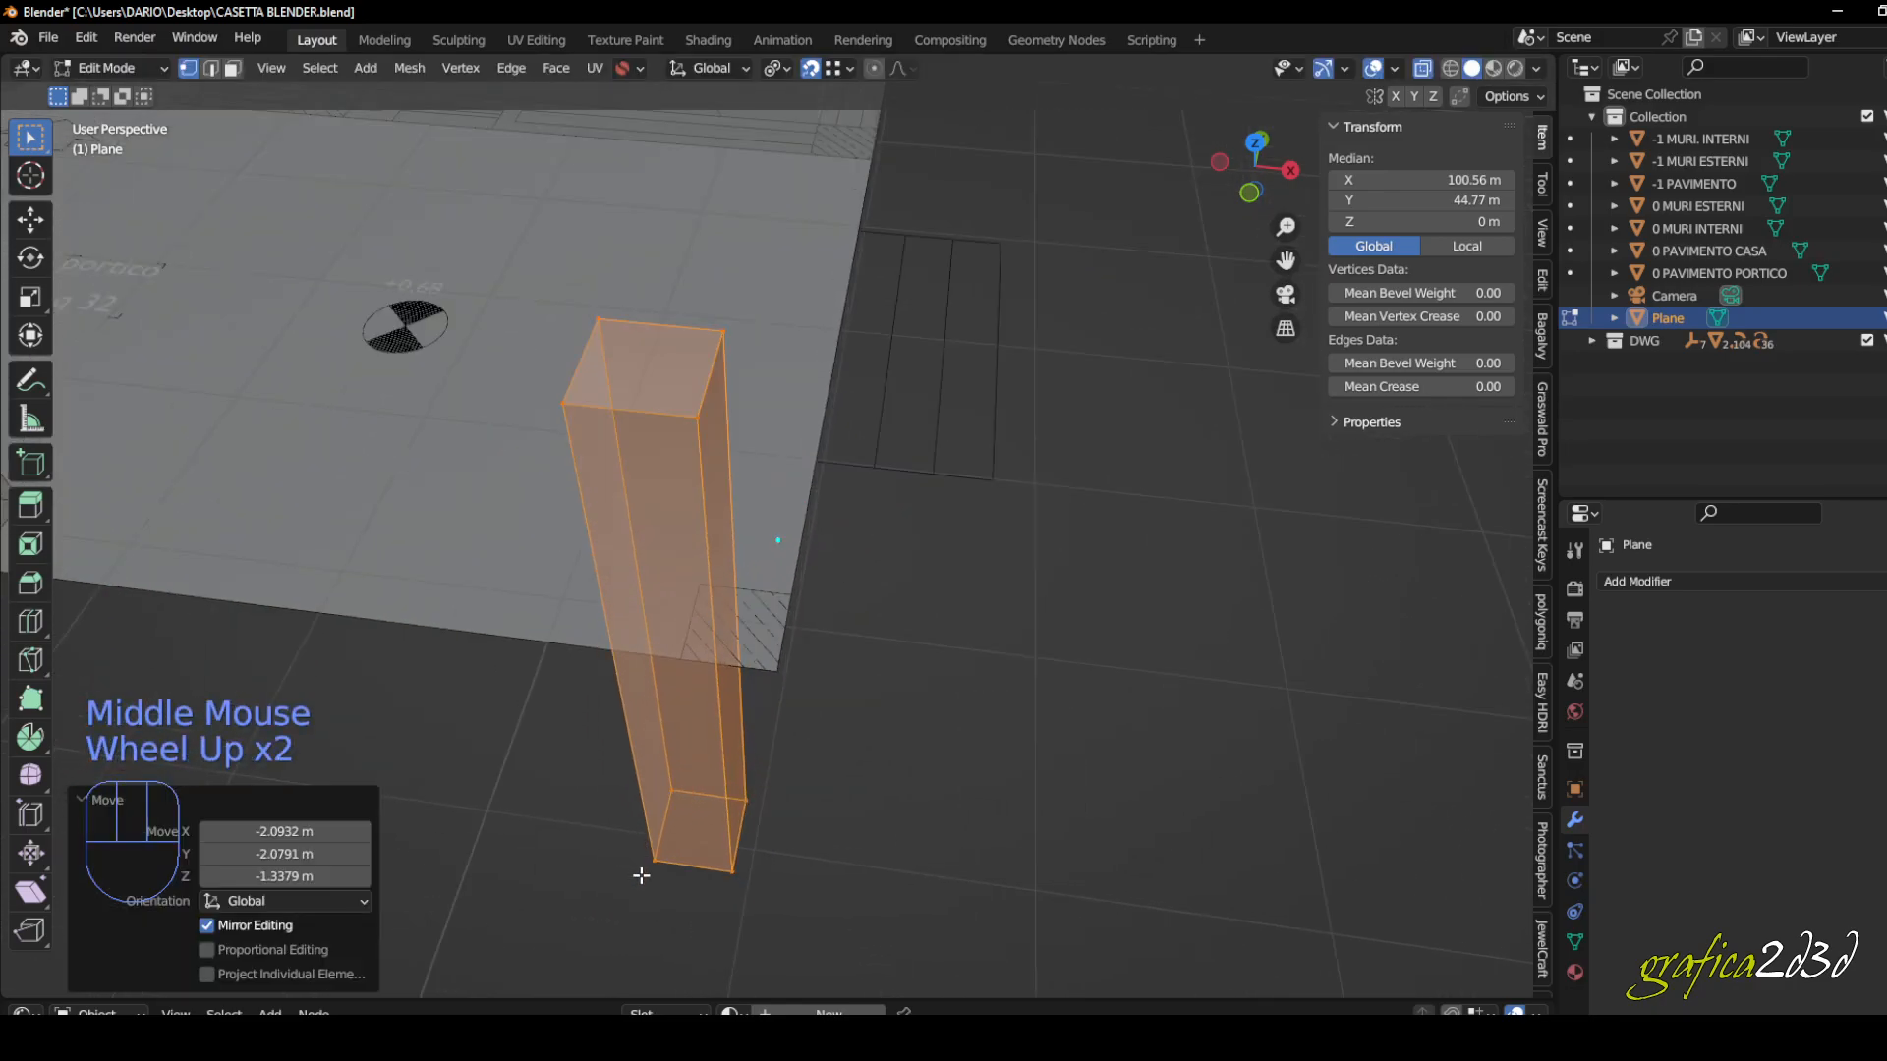
{"action": "key", "text": "g"}
{"action": "left_click", "coordinate": [654, 863]}
{"action": "key", "text": "g"}
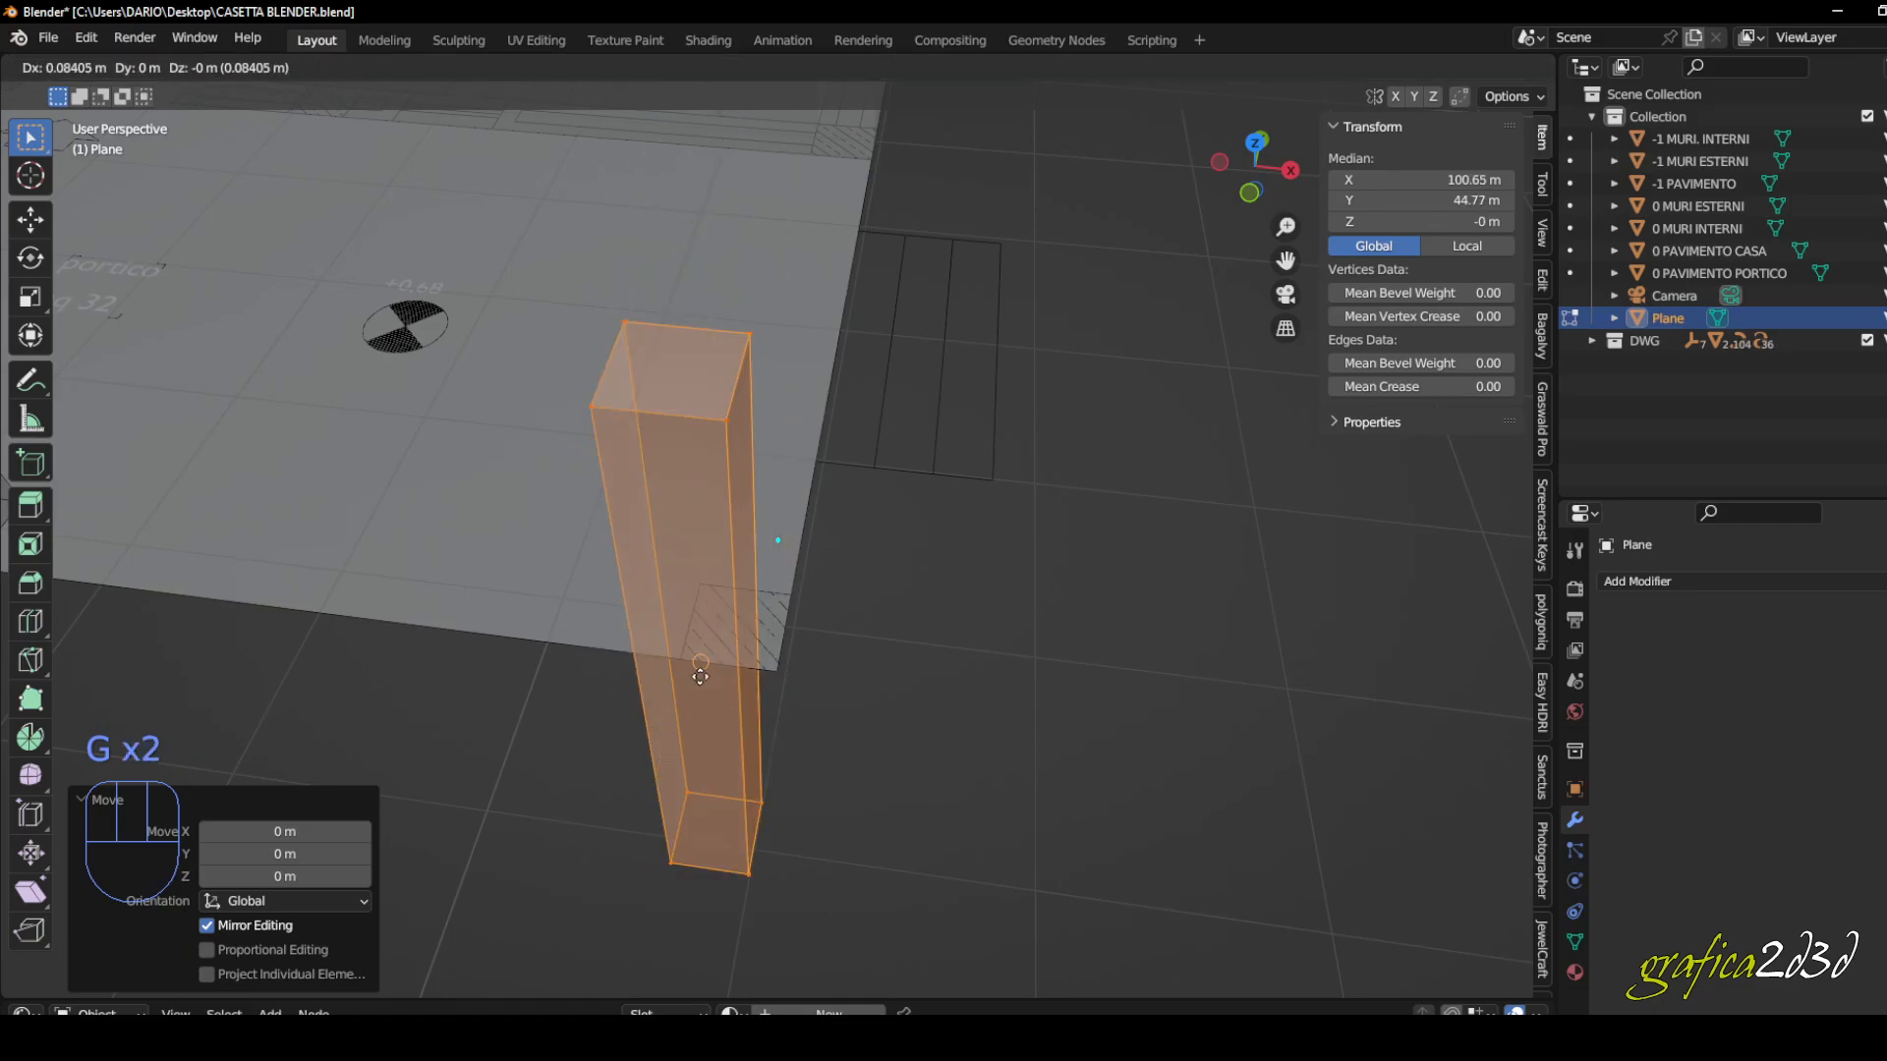
{"action": "left_click", "coordinate": [1195, 535]}
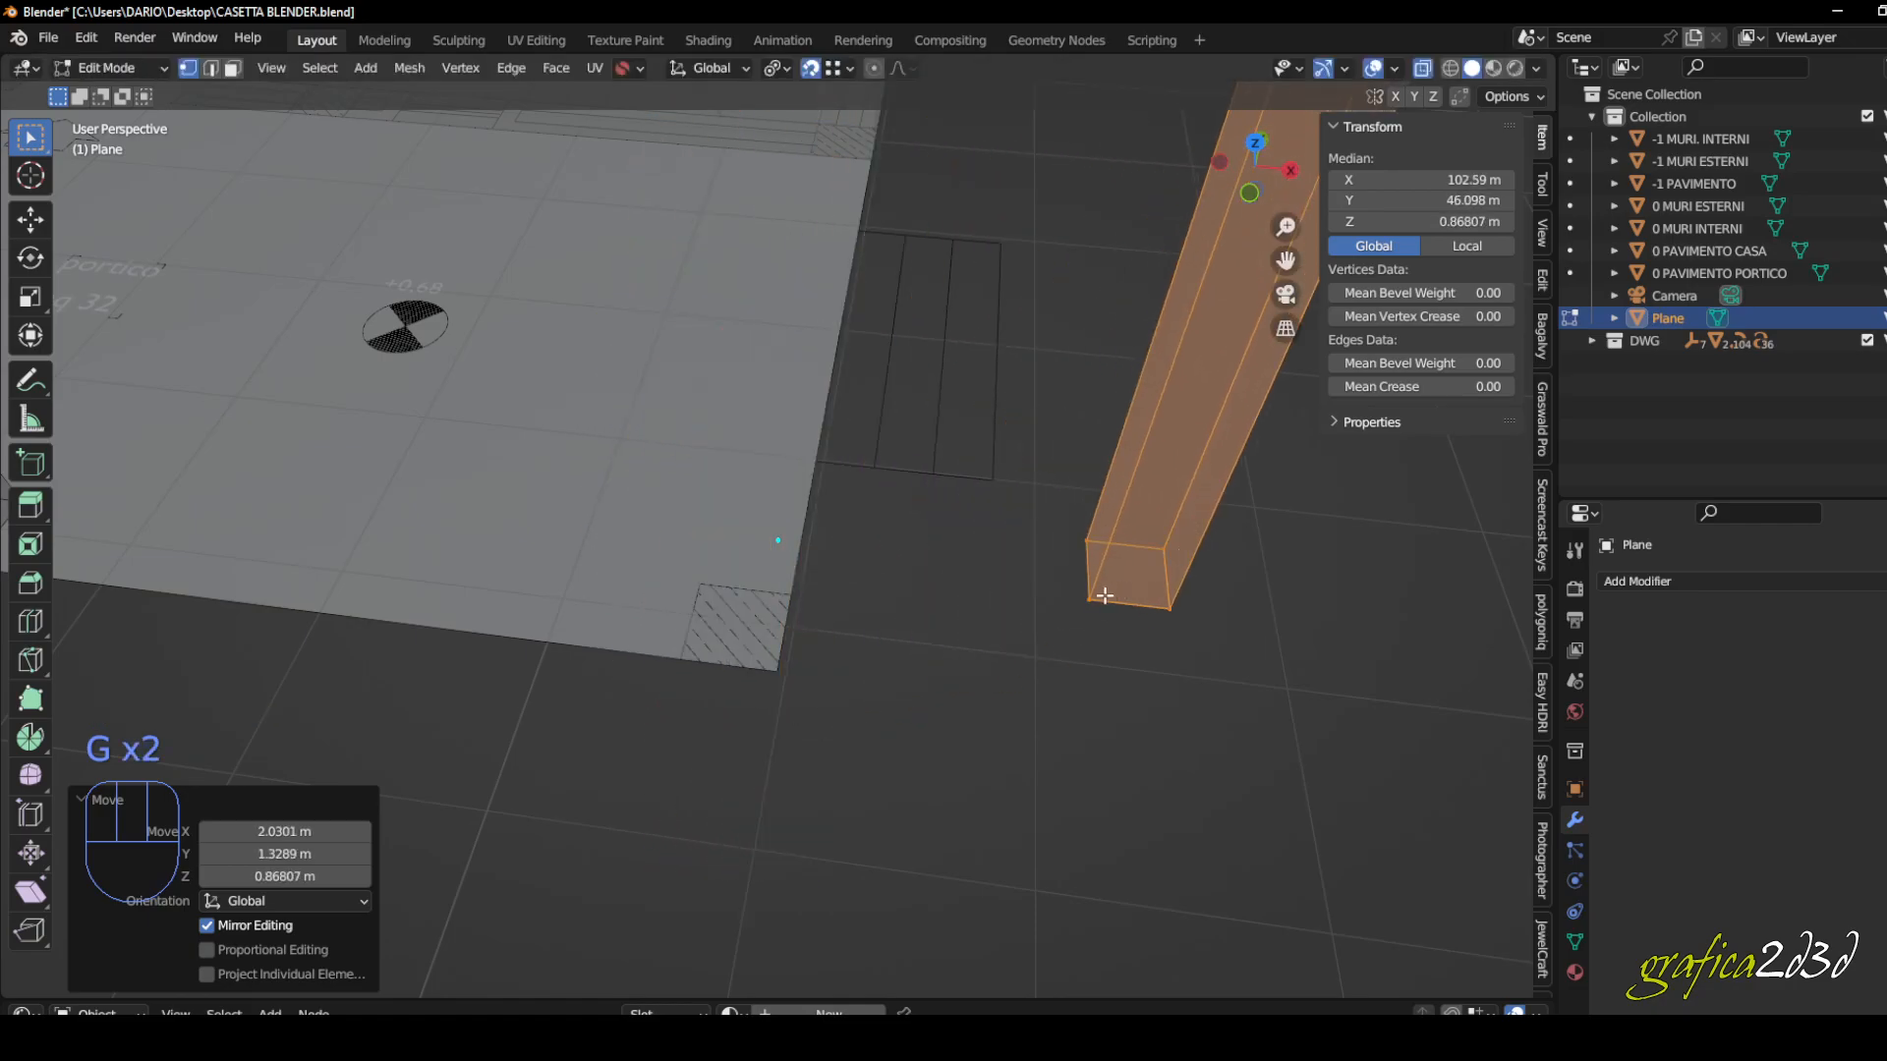
- Check the snapping options and try to move the pillar copy onto the corner outline with vertex snapping
{"action": "left_click", "coordinate": [851, 66]}
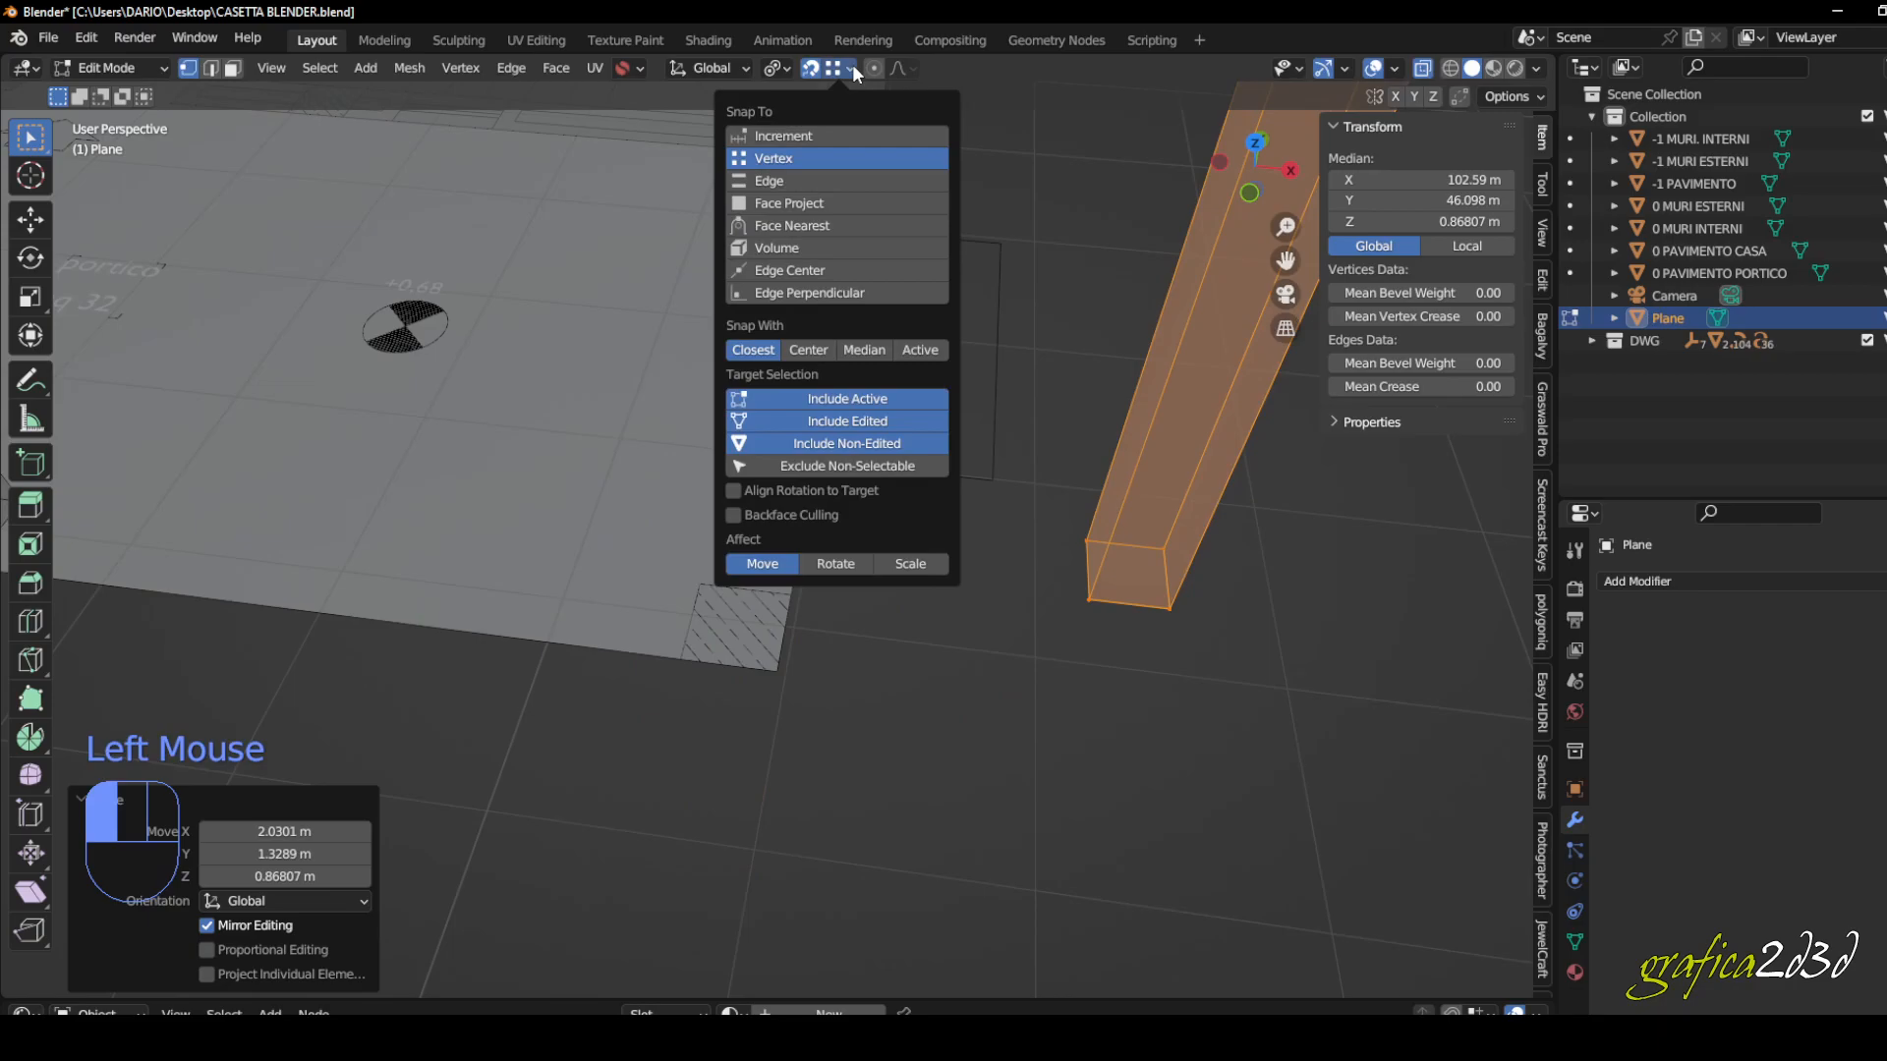
{"action": "left_click", "coordinate": [851, 66]}
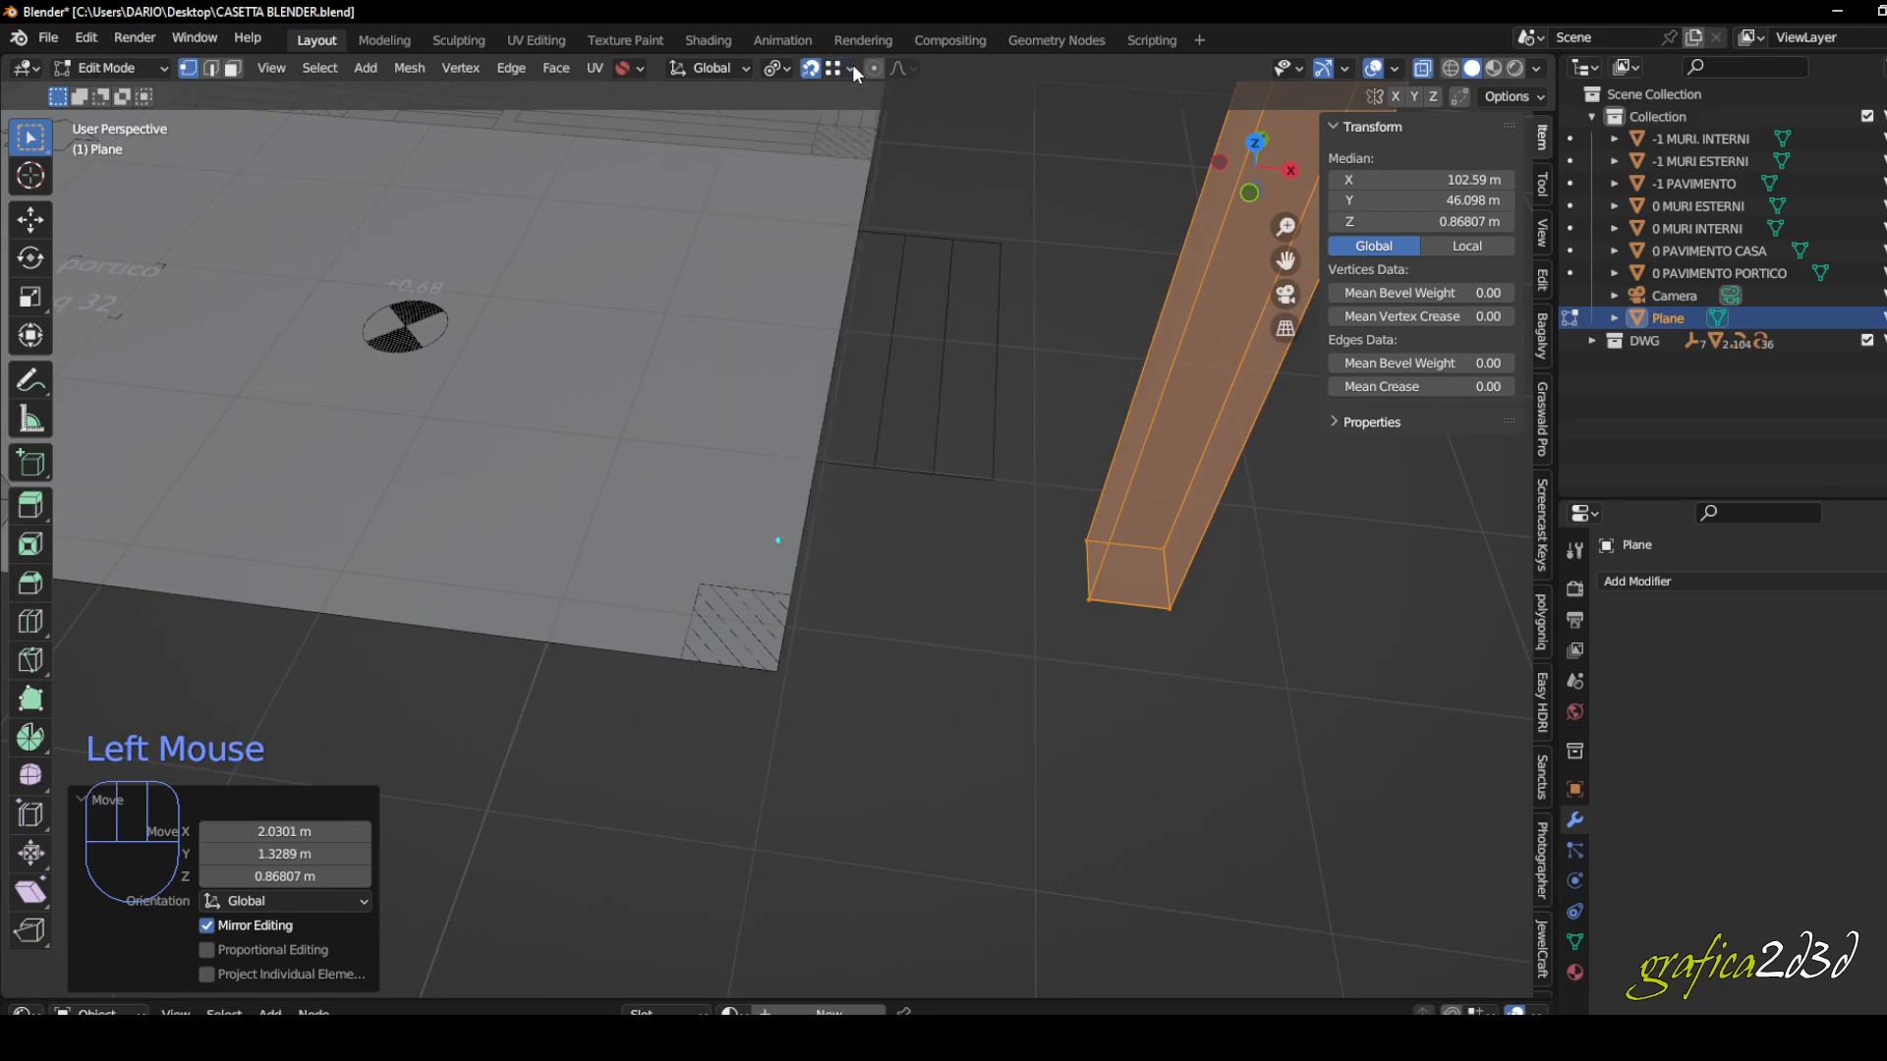
{"action": "key", "text": "g"}
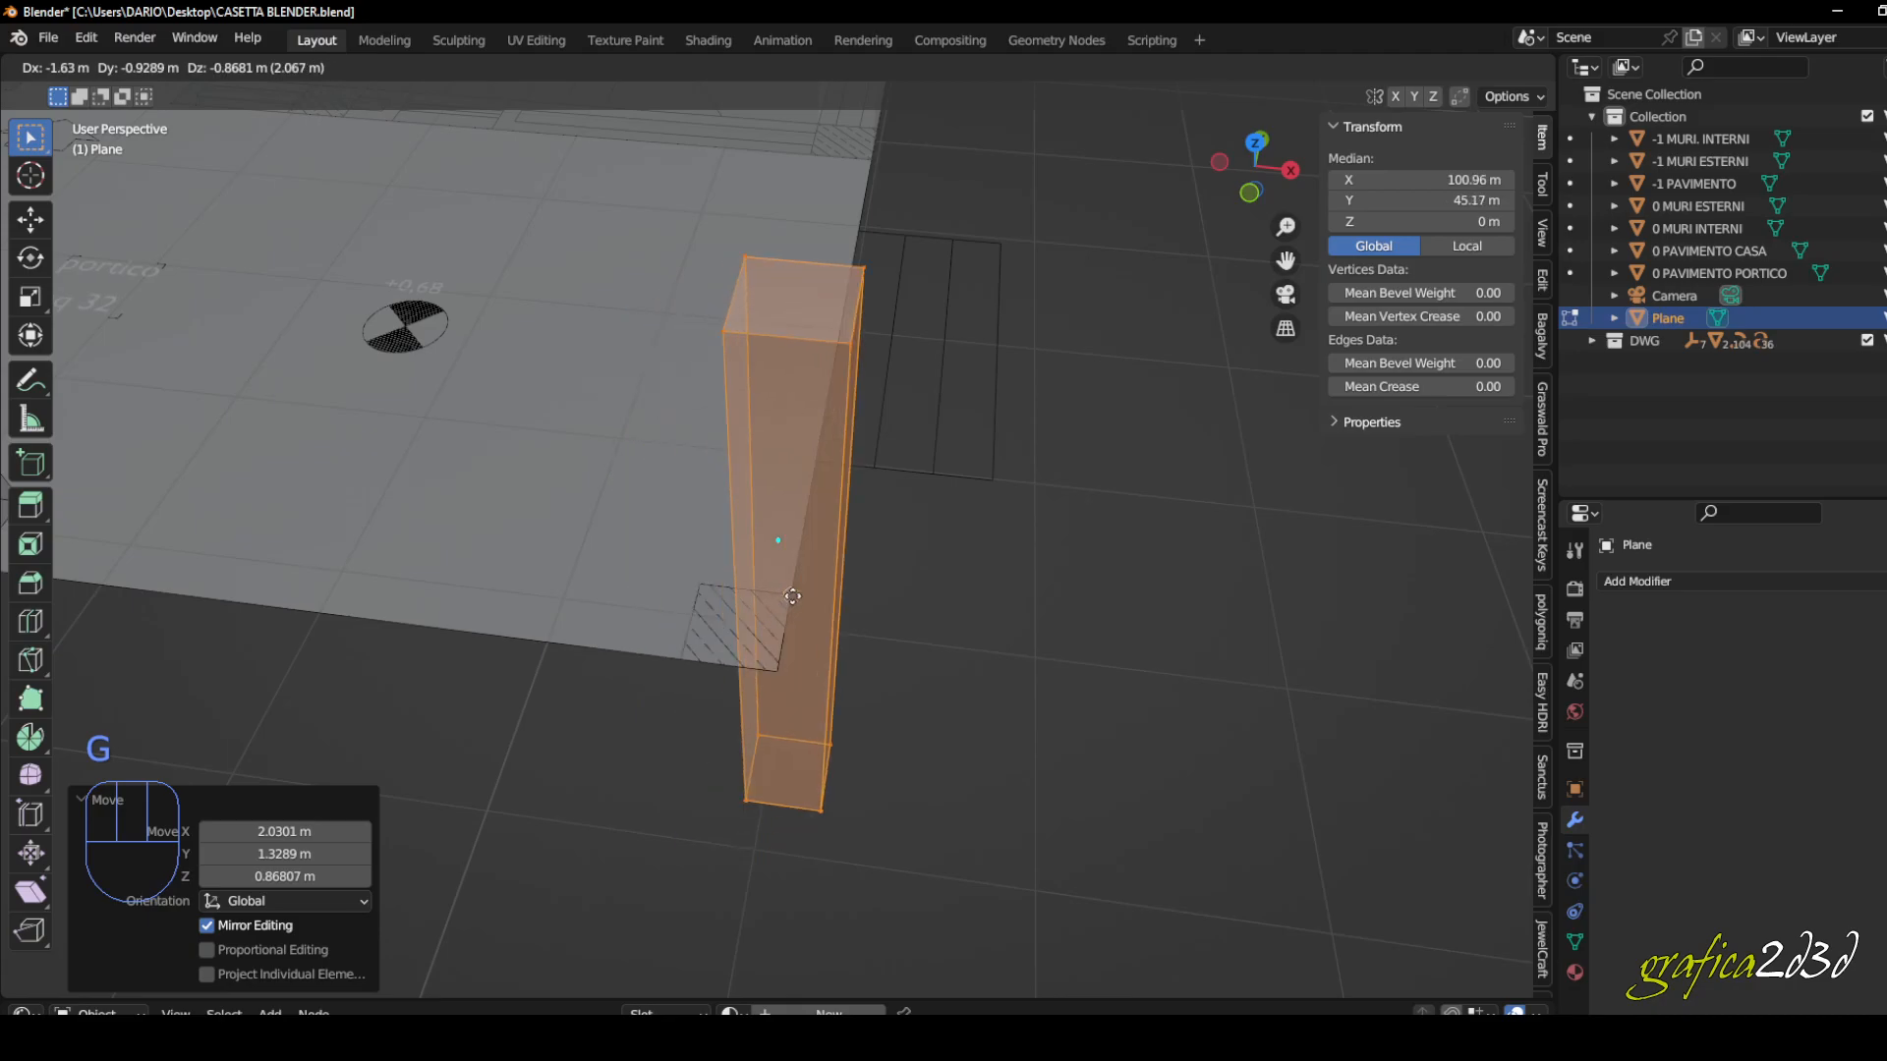
{"action": "left_click", "coordinate": [1127, 557]}
{"action": "key", "text": "g"}
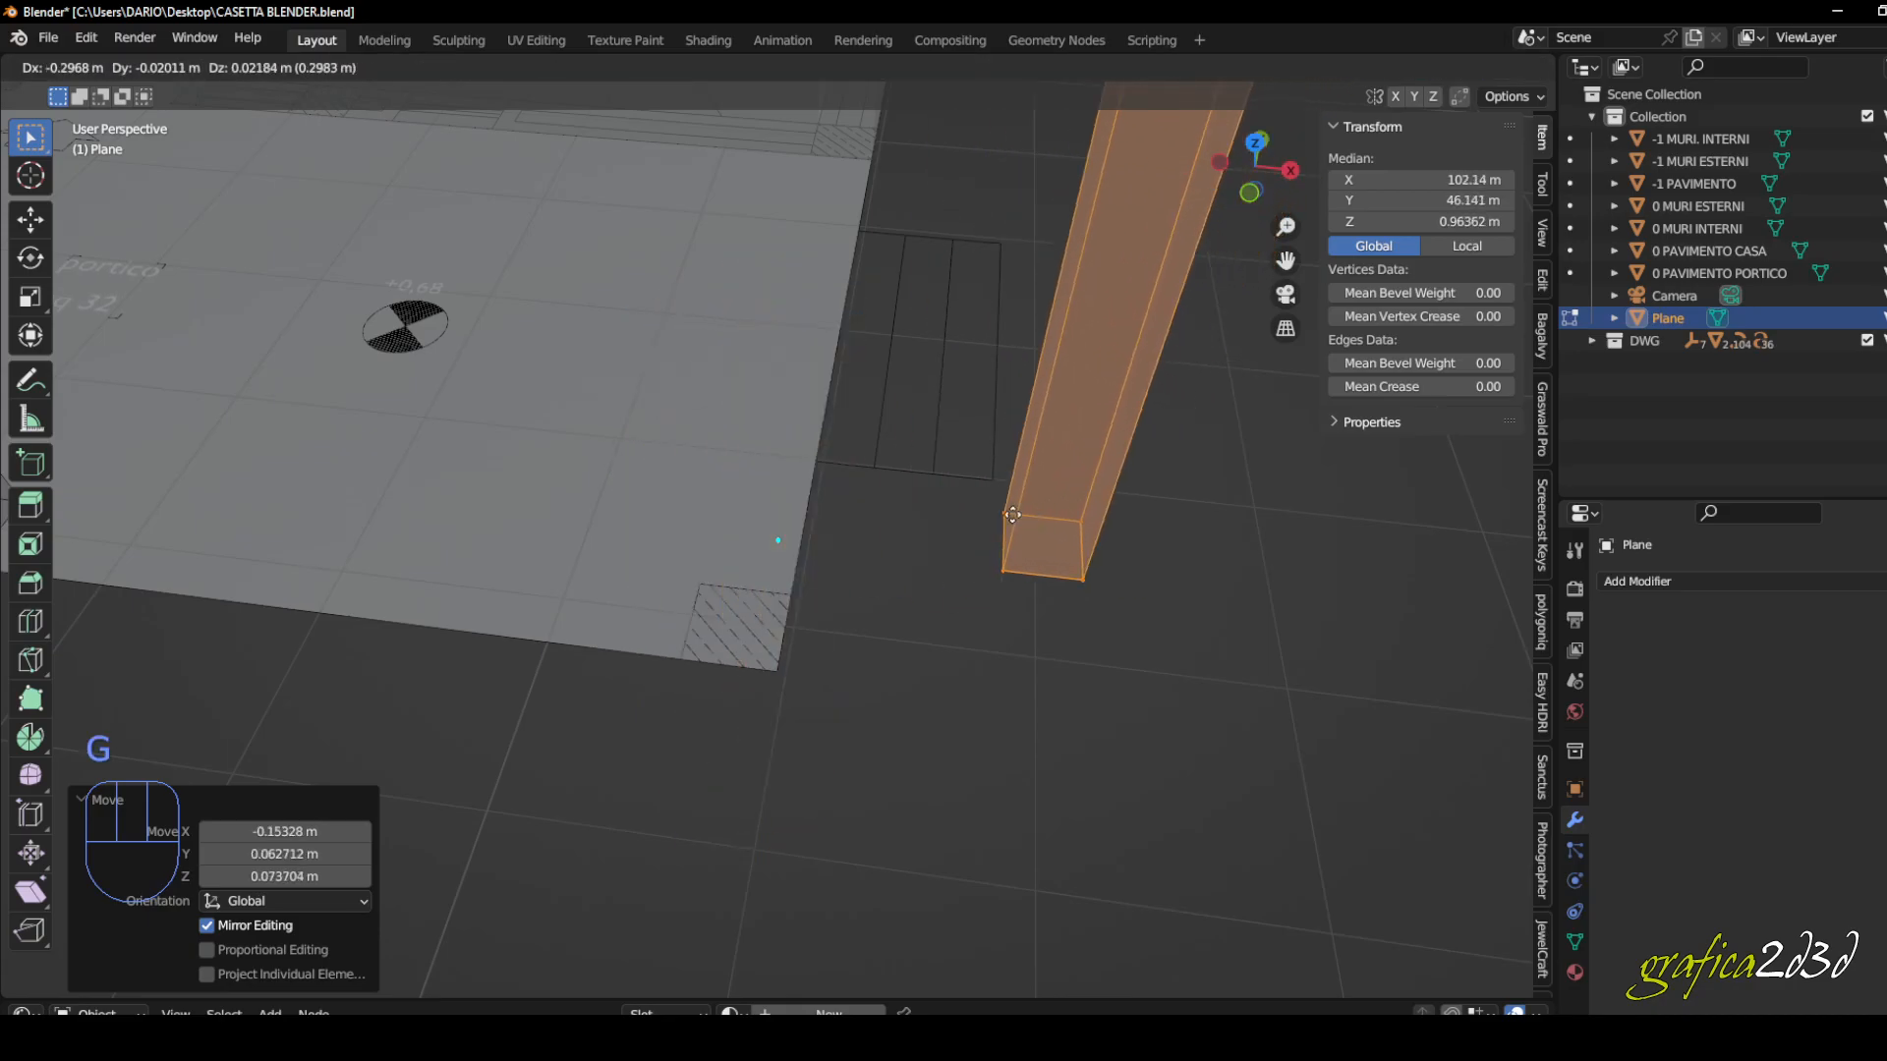
{"action": "left_click", "coordinate": [1037, 592]}
{"action": "scroll", "coordinate": [1030, 609], "scroll_direction": "down", "scroll_amount": 2}
{"action": "middle_click_drag", "start_coordinate": [1027, 613], "coordinate": [988, 576], "text": "shift"}
{"action": "scroll", "coordinate": [1002, 589], "scroll_direction": "up", "scroll_amount": 1}
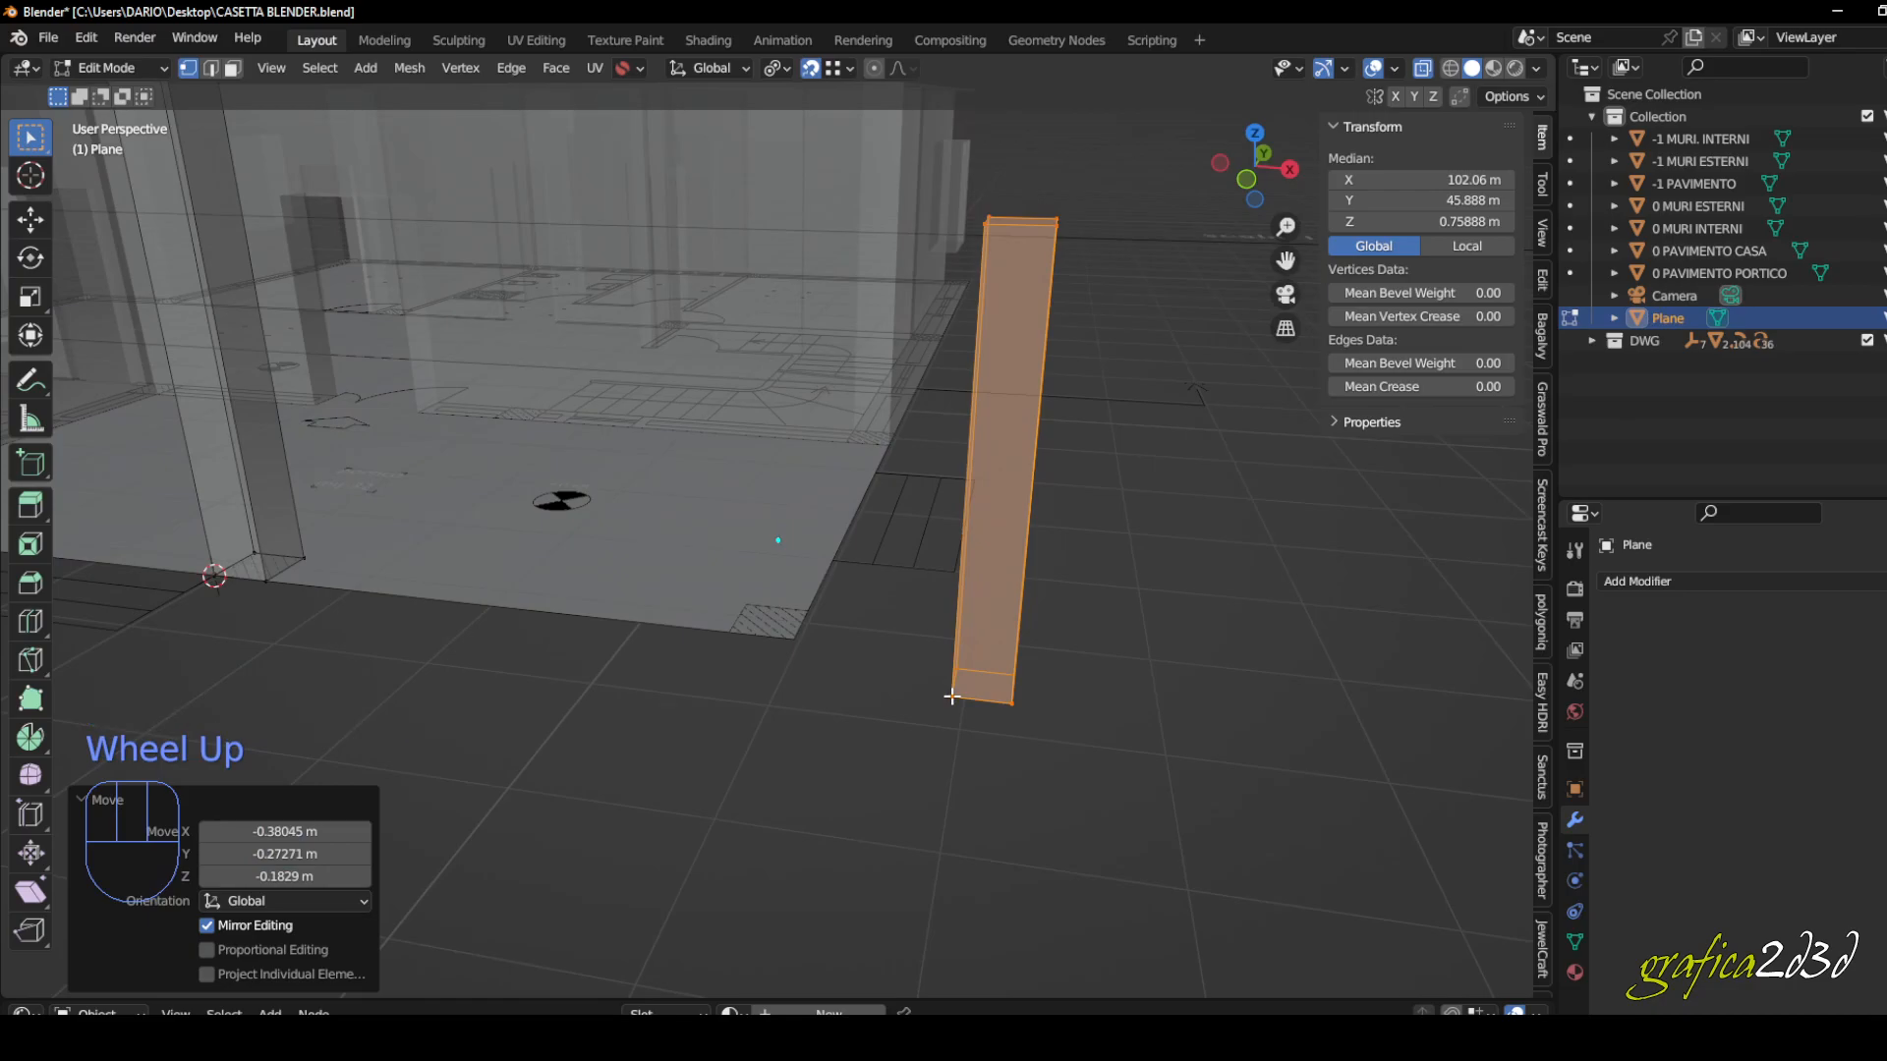
{"action": "key", "text": "g"}
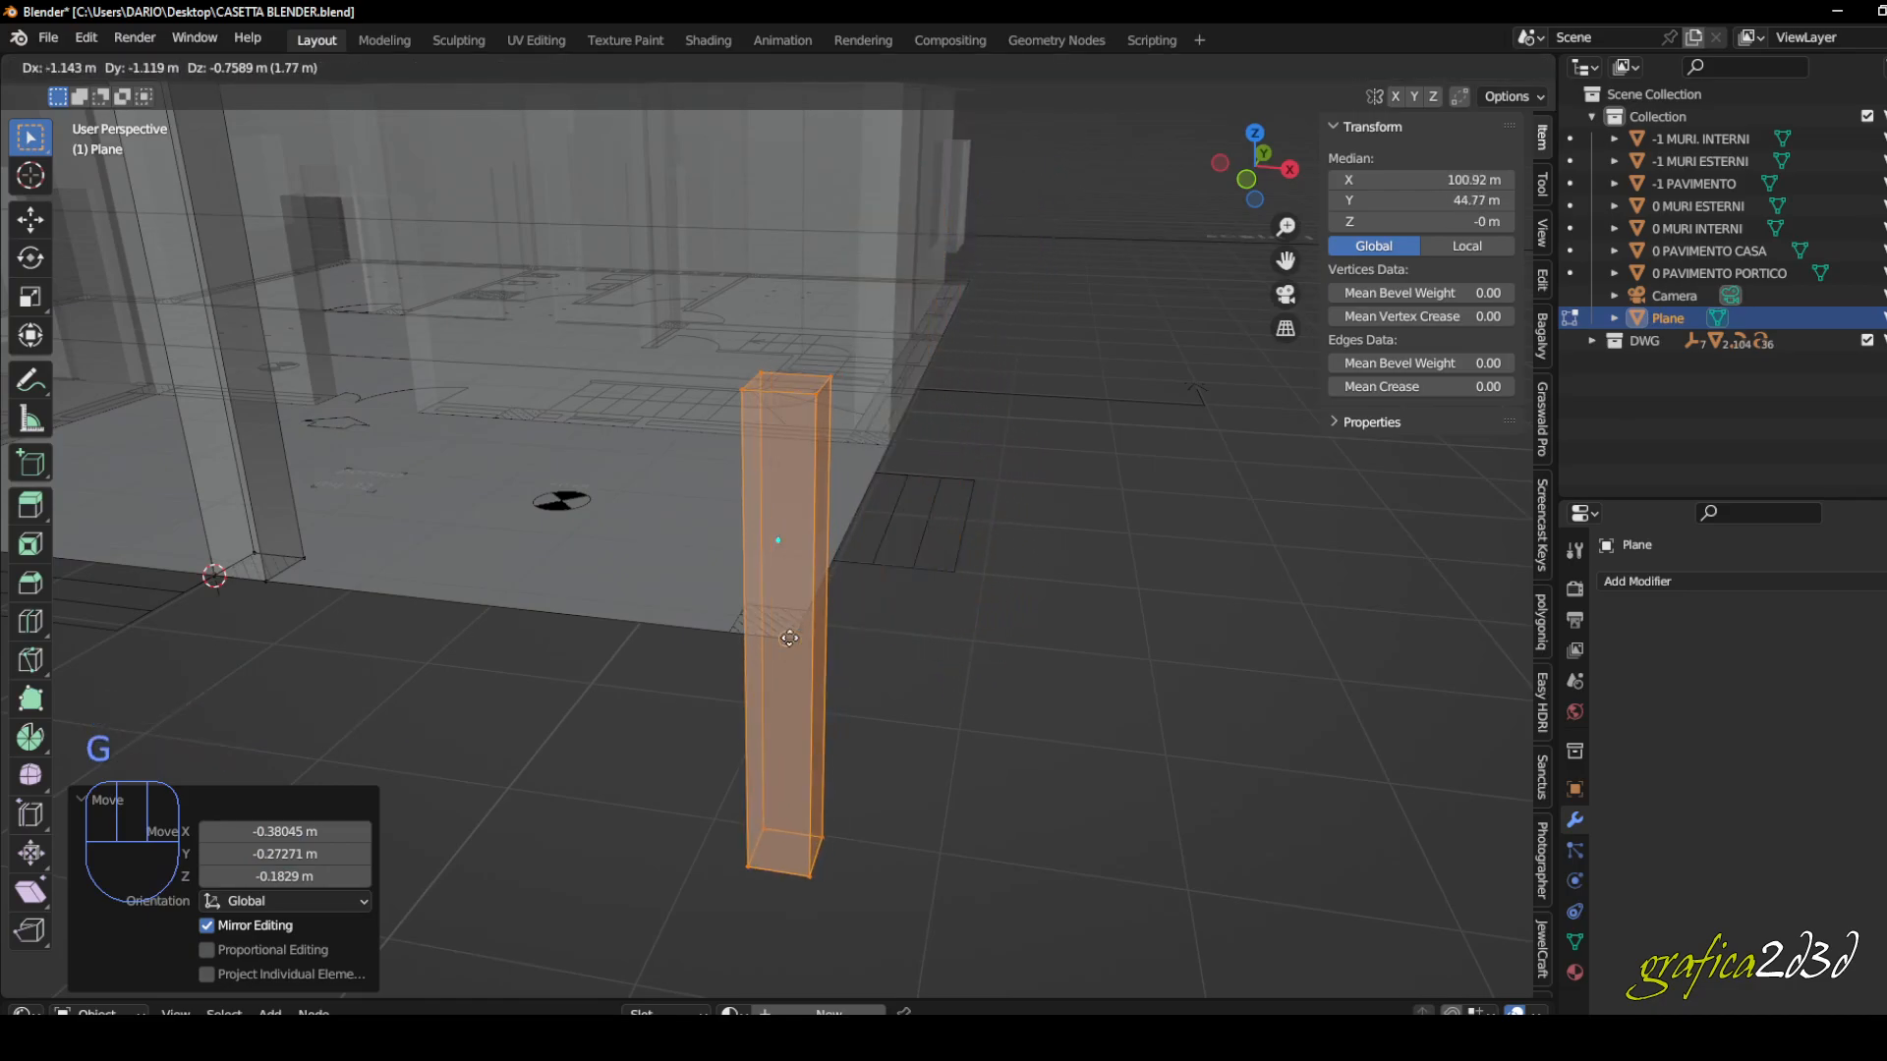
{"action": "key", "text": "Escape"}
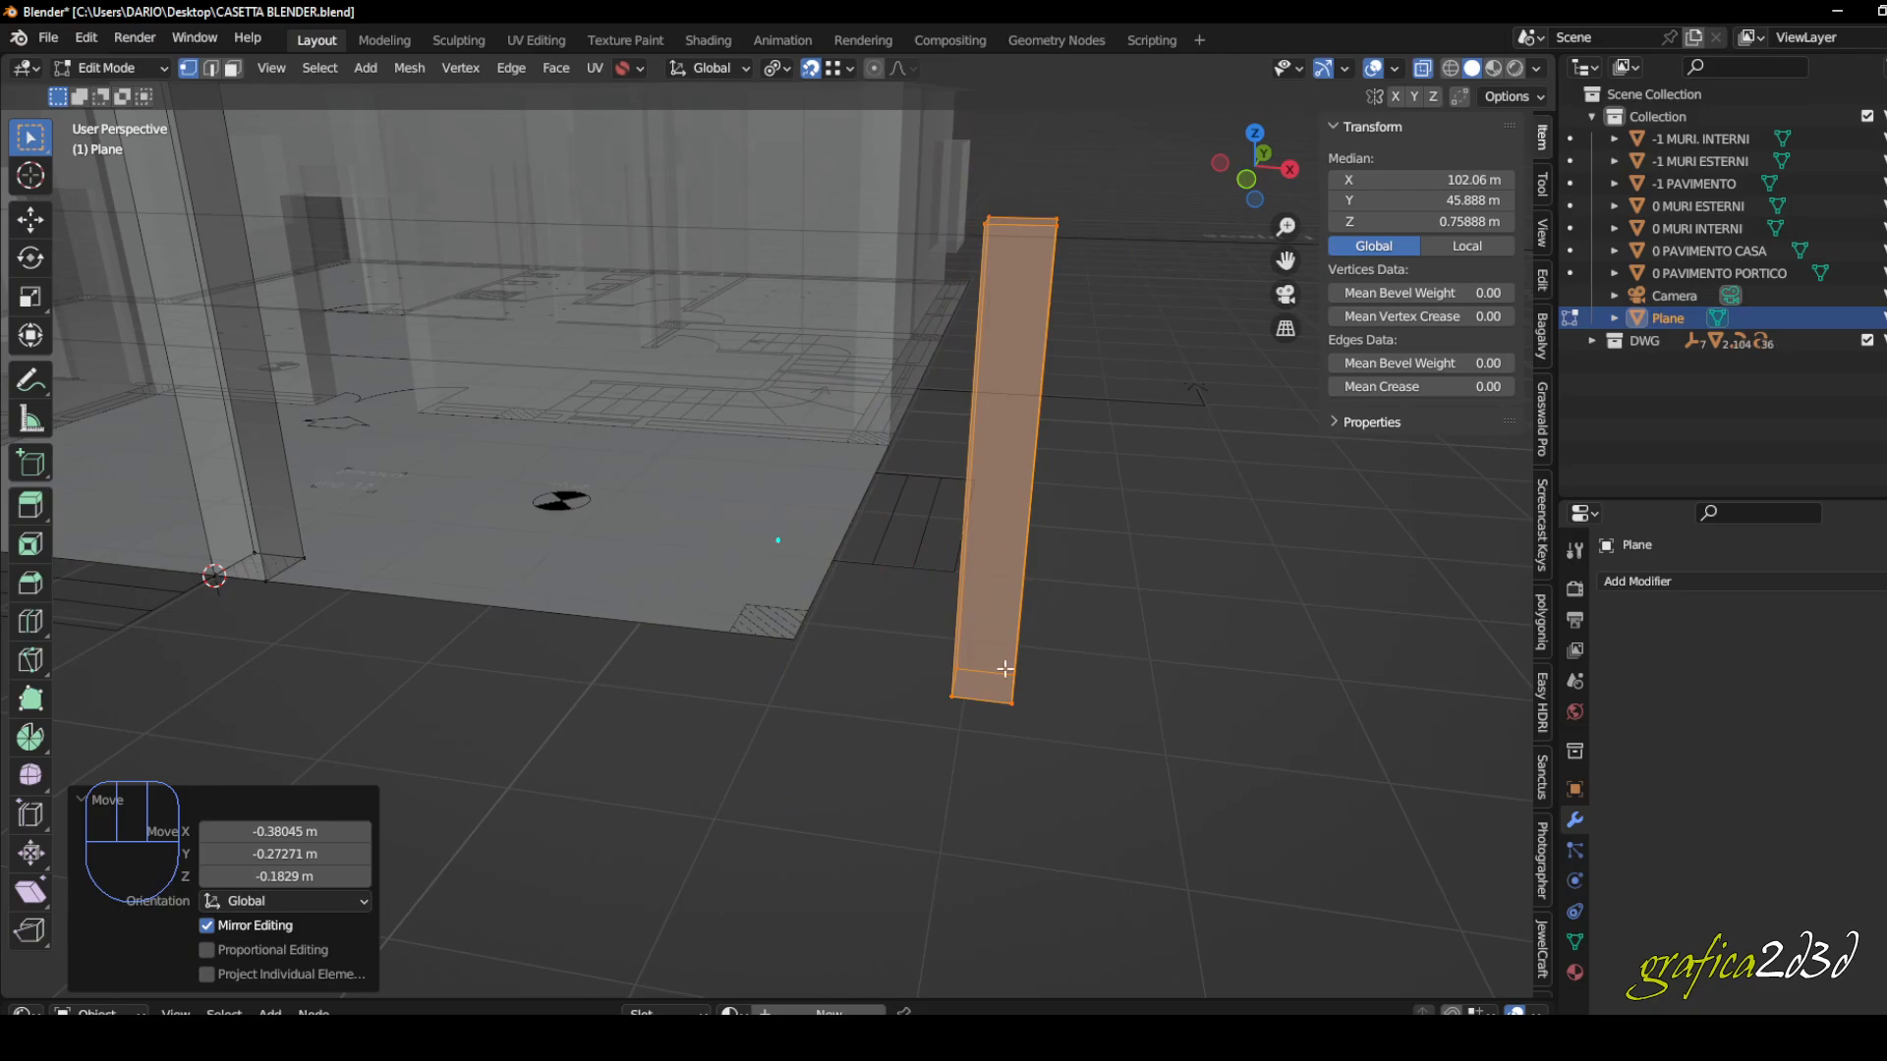
- Select the copy's base vertices, position the pillar on the hatched outline at the portico's outer front corner, and deselect everything
{"action": "left_click_drag", "start_coordinate": [918, 654], "coordinate": [1089, 762]}
{"action": "middle_click_drag", "start_coordinate": [1089, 761], "coordinate": [1093, 806]}
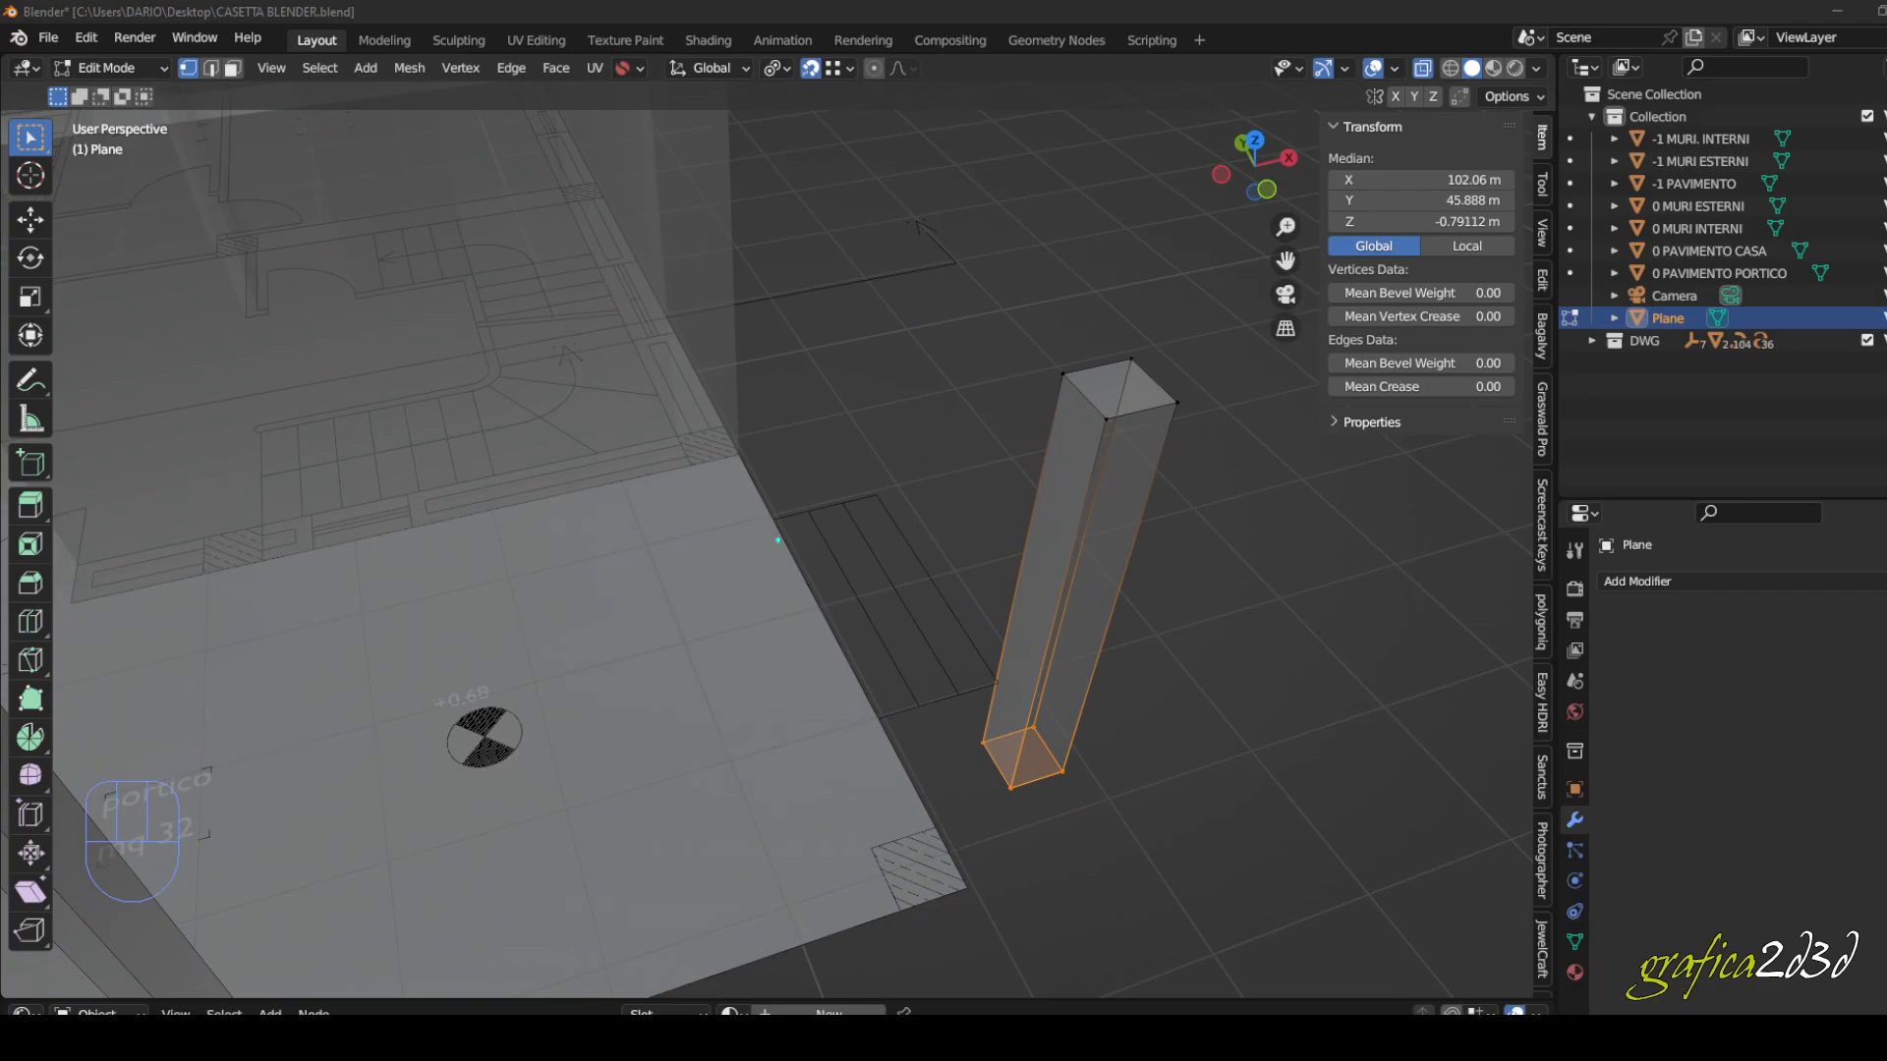
{"action": "left_click", "coordinate": [778, 540]}
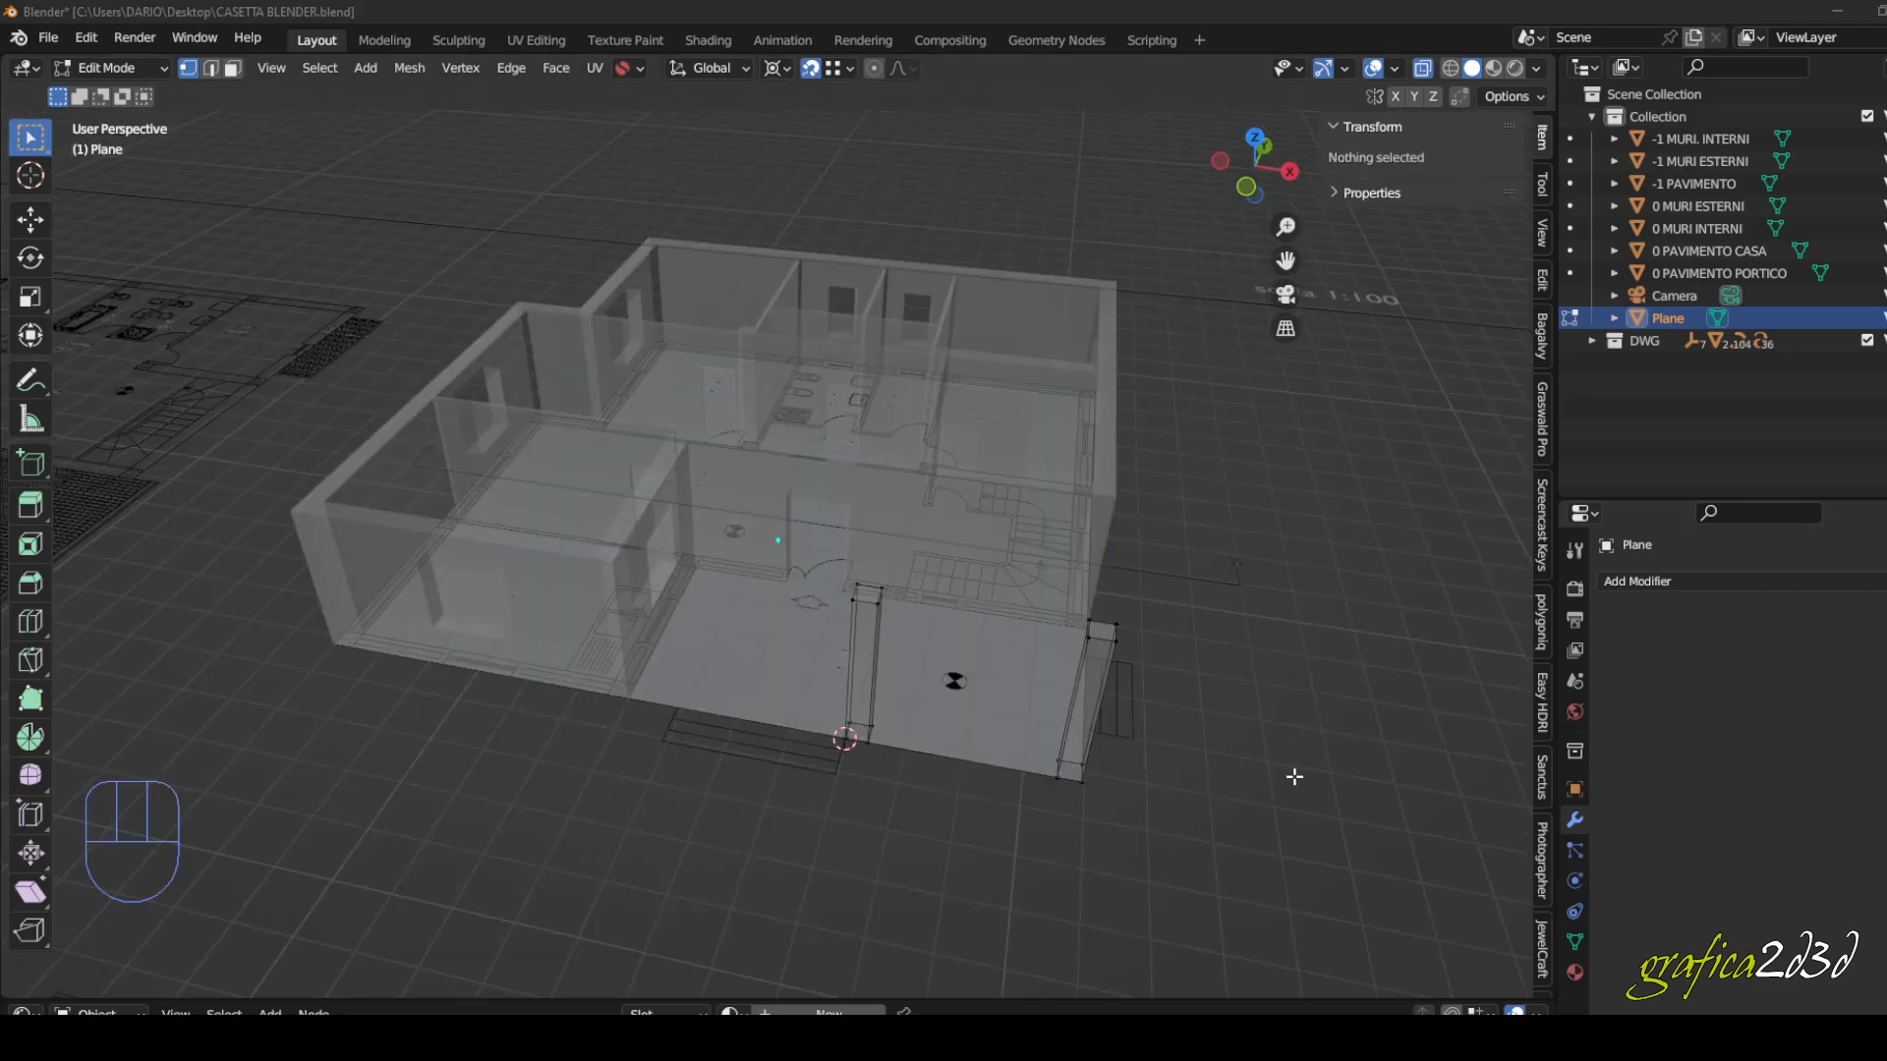
{"action": "left_click", "coordinate": [1214, 753]}
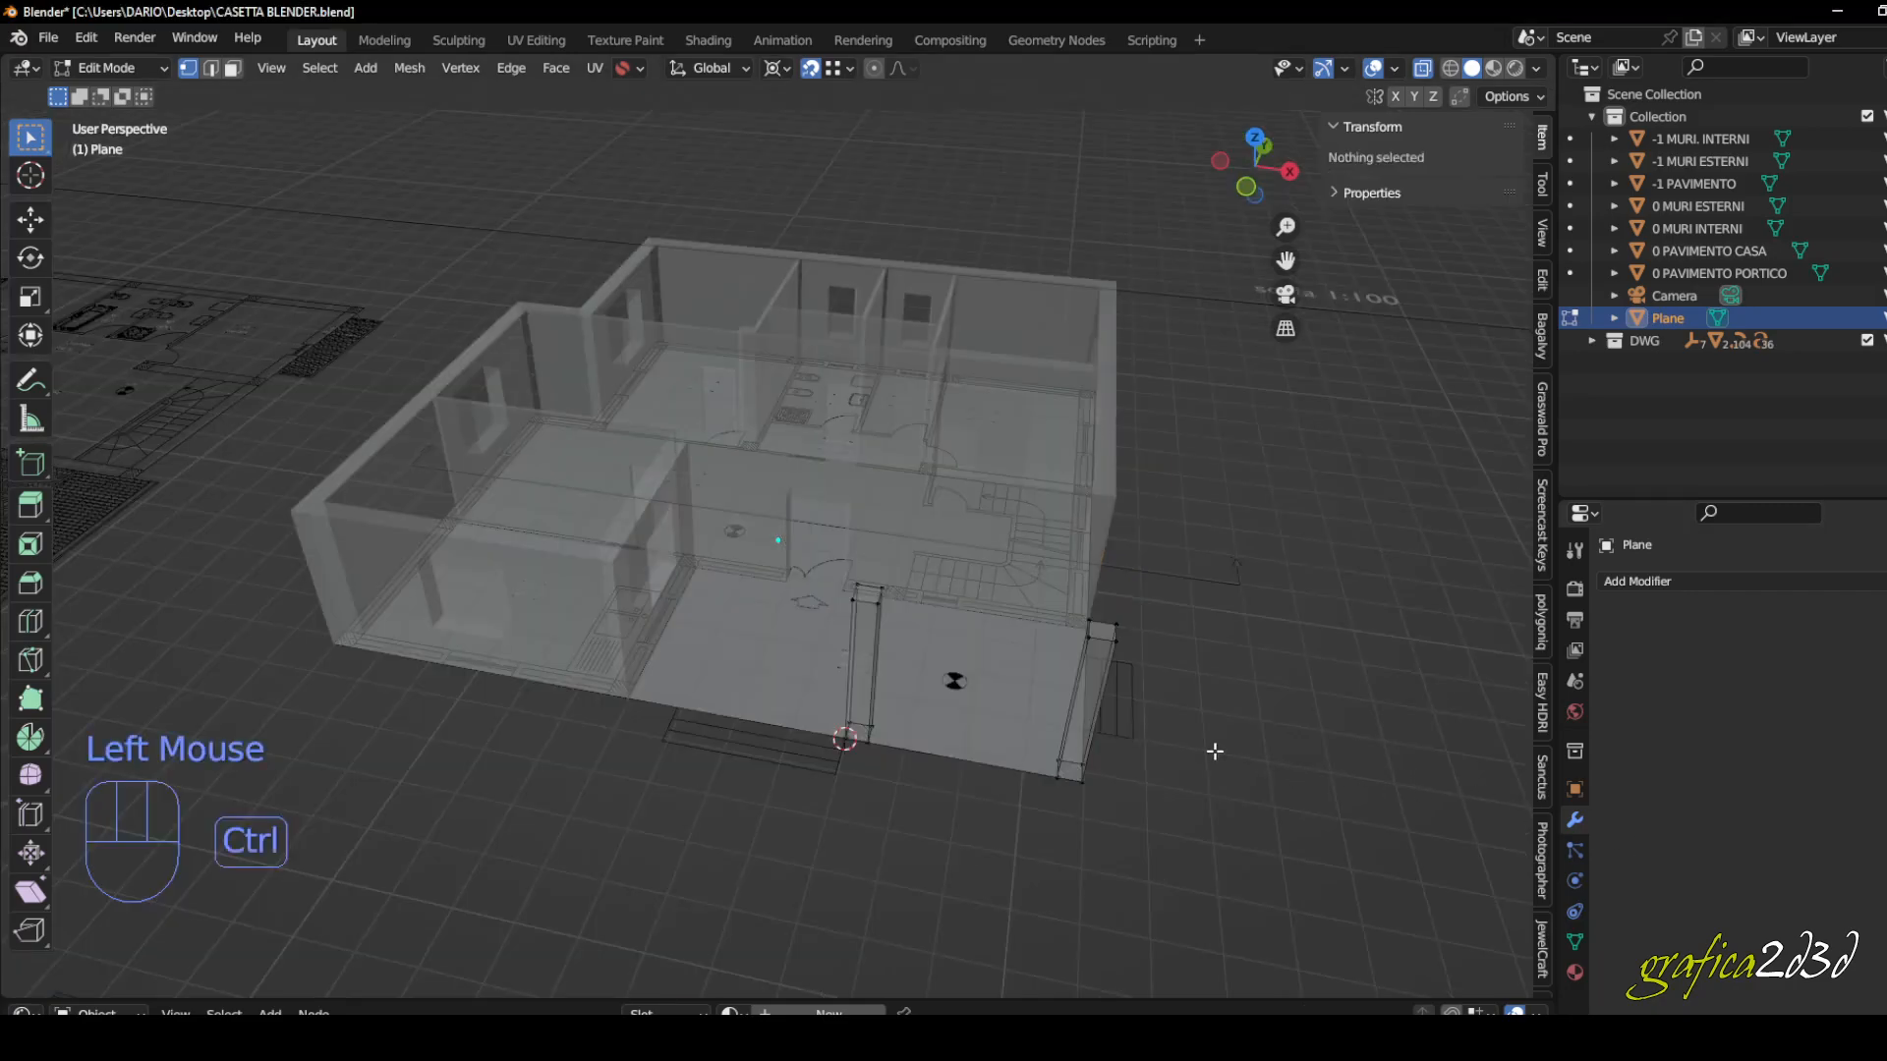
- Deselect the portico pillars and turn off X-ray display
{"action": "key", "text": "ctrl+z"}
{"action": "left_click", "coordinate": [1215, 751]}
{"action": "key", "text": "ctrl+z"}
{"action": "middle_click_drag", "start_coordinate": [1217, 750], "coordinate": [1207, 631]}
{"action": "scroll", "coordinate": [1242, 703], "scroll_direction": "up", "scroll_amount": 1}
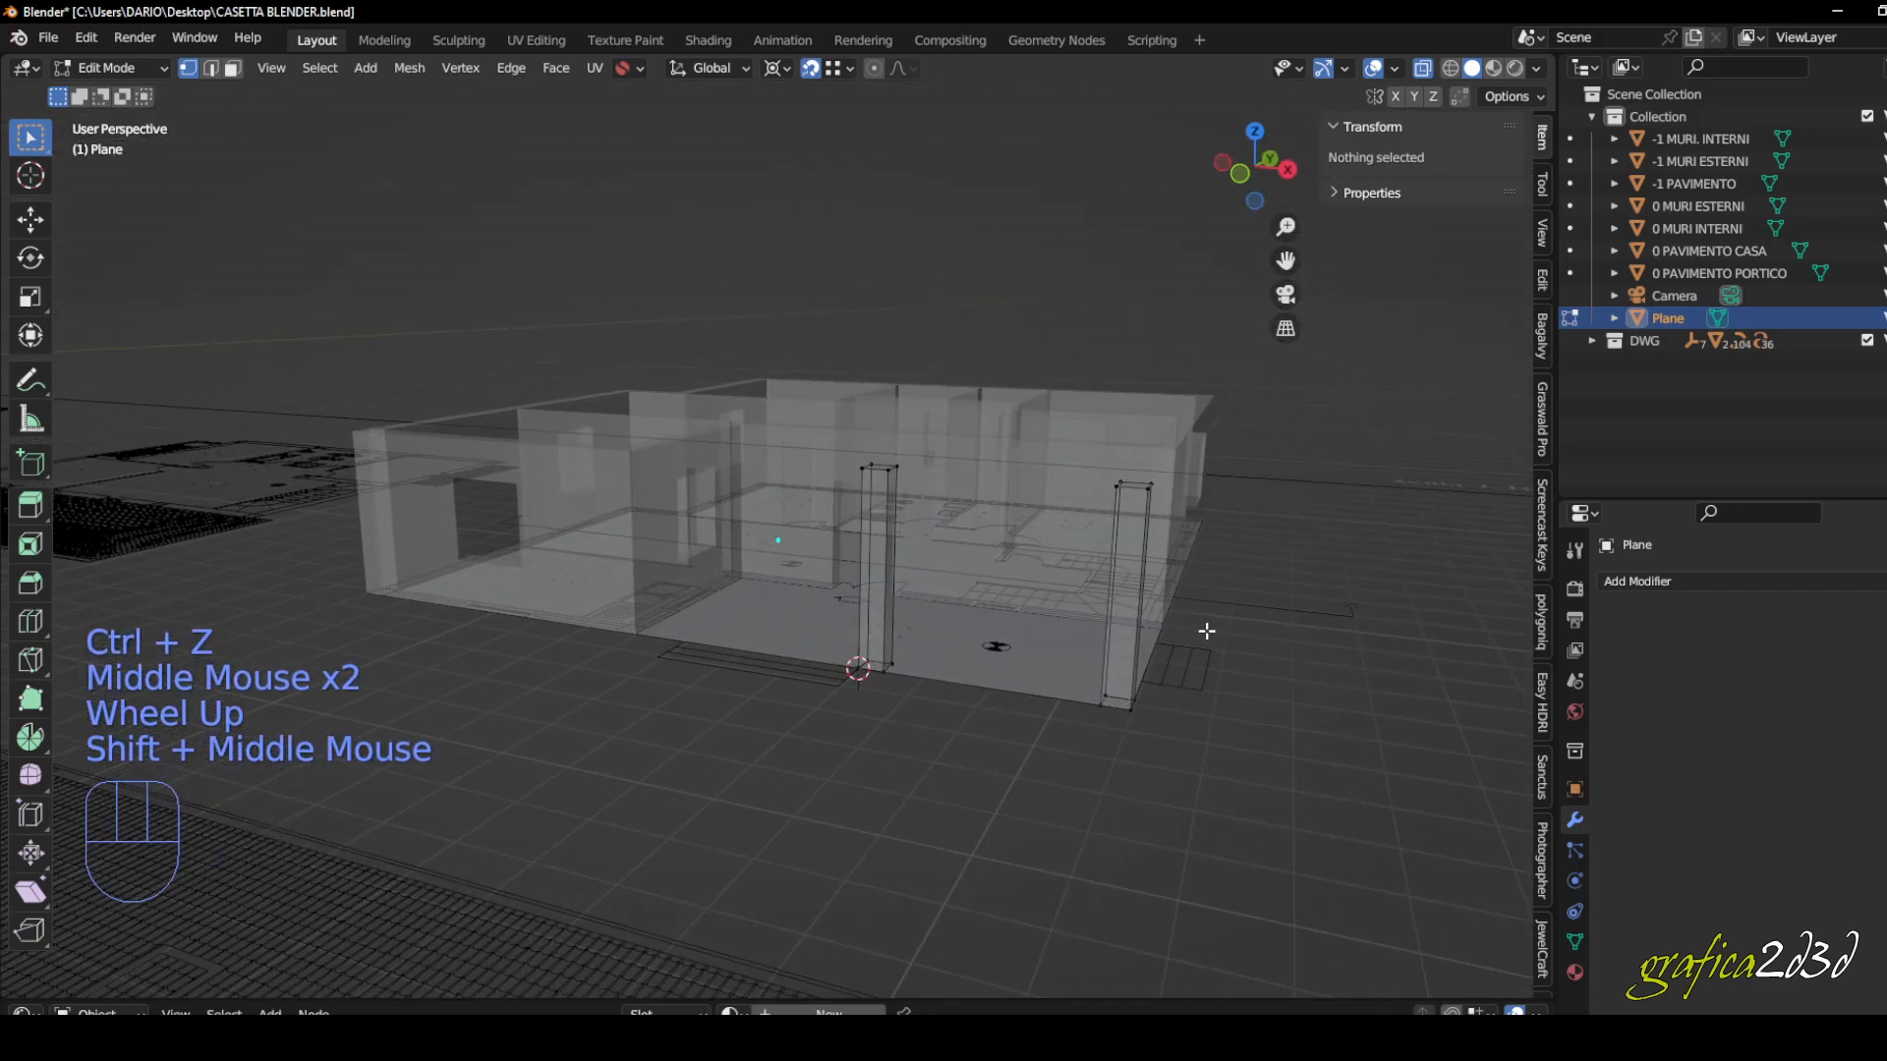
{"action": "left_click", "coordinate": [1420, 69]}
- Finish editing the pillars and open the DWG plan linework for vertex editing near the upper floor's hatched front corner
{"action": "middle_click_drag", "start_coordinate": [1017, 442], "coordinate": [941, 560]}
{"action": "mouse_move", "coordinate": [941, 561]}
{"action": "middle_mouse_down"}
{"action": "mouse_move", "coordinate": [948, 608]}
{"action": "mouse_move", "coordinate": [902, 626]}
{"action": "mouse_move", "coordinate": [897, 597]}
{"action": "mouse_move", "coordinate": [1015, 569]}
{"action": "mouse_move", "coordinate": [1099, 601]}
{"action": "mouse_move", "coordinate": [910, 636]}
{"action": "mouse_move", "coordinate": [1078, 661]}
{"action": "mouse_move", "coordinate": [902, 664]}
{"action": "mouse_move", "coordinate": [956, 640]}
{"action": "mouse_move", "coordinate": [961, 678]}
{"action": "middle_mouse_up"}
{"action": "scroll", "coordinate": [1015, 570], "scroll_direction": "down", "scroll_amount": 2}
{"action": "middle_click_drag", "start_coordinate": [961, 678], "coordinate": [626, 708], "text": "shift"}
{"action": "scroll", "coordinate": [527, 502], "scroll_direction": "up", "scroll_amount": 5}
{"action": "scroll", "coordinate": [617, 573], "scroll_direction": "down", "scroll_amount": 2}
{"action": "middle_click_drag", "start_coordinate": [617, 573], "coordinate": [583, 602]}
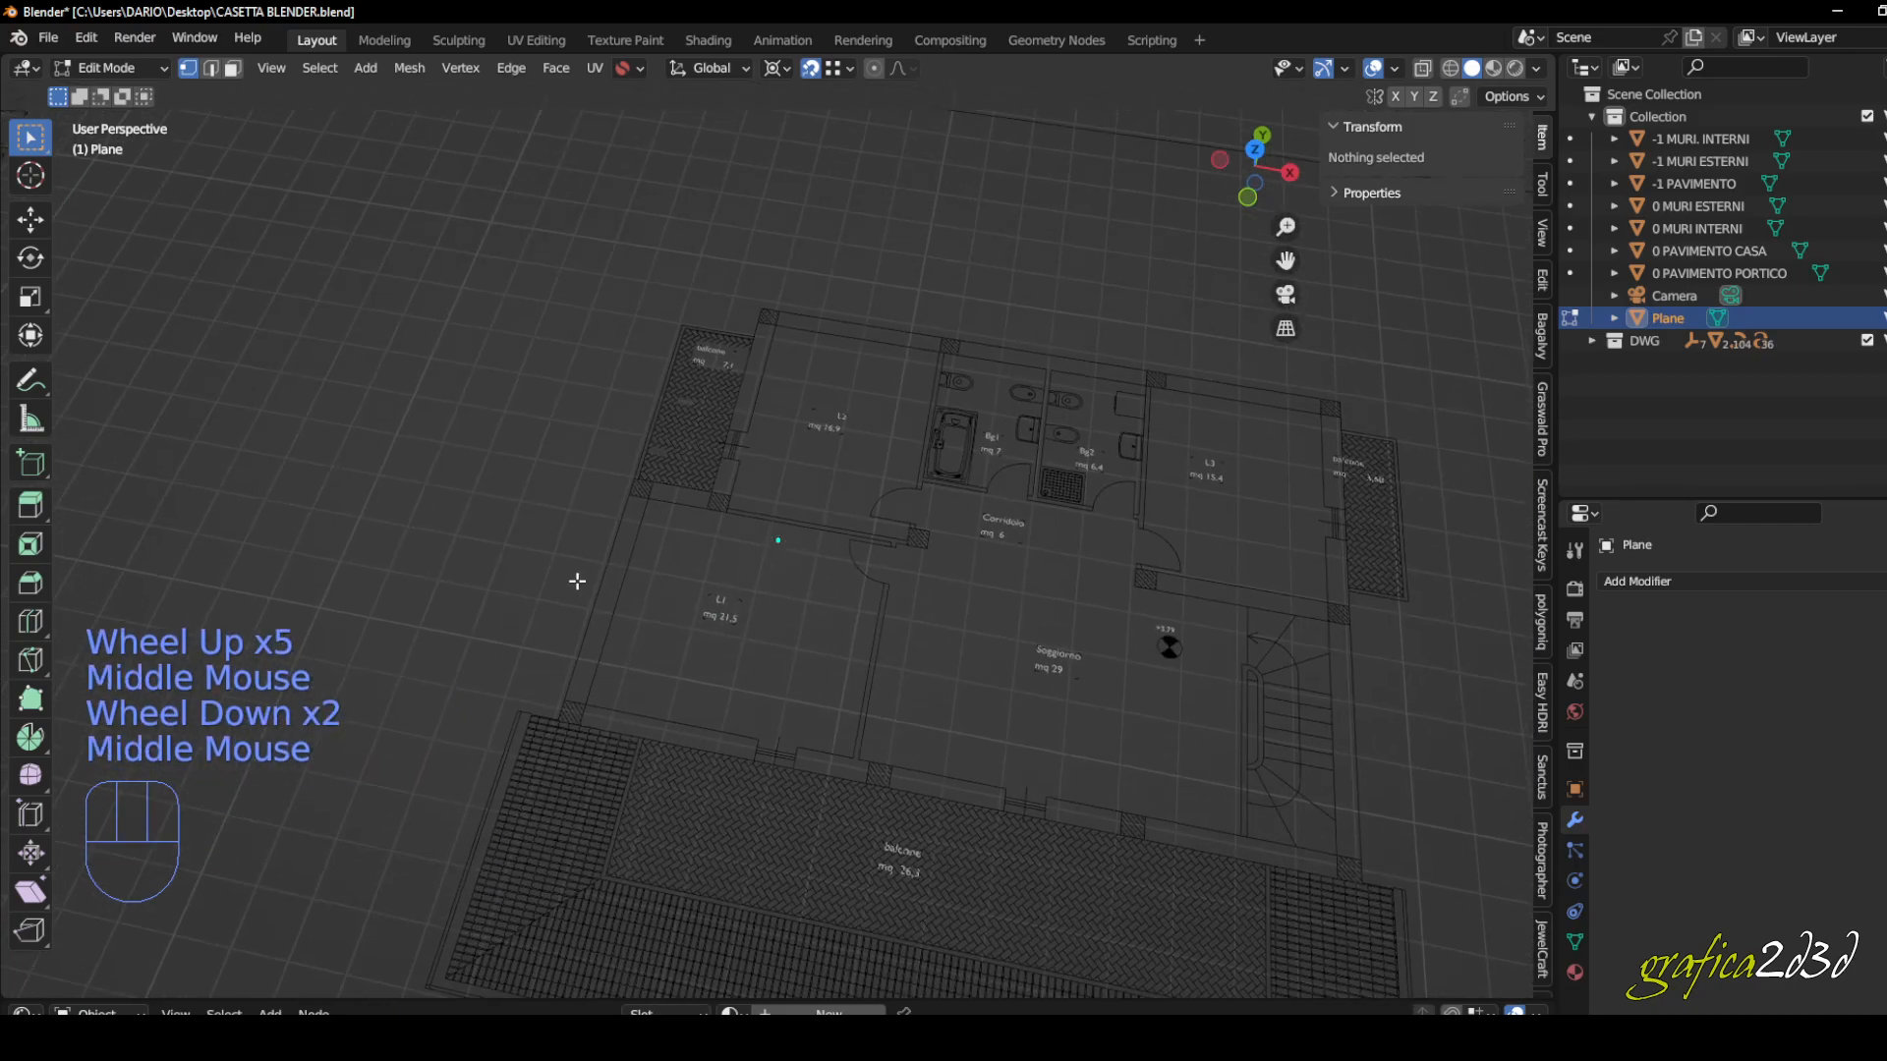
{"action": "middle_click_drag", "start_coordinate": [1195, 459], "coordinate": [1124, 501]}
{"action": "scroll", "coordinate": [649, 661], "scroll_direction": "up", "scroll_amount": 5}
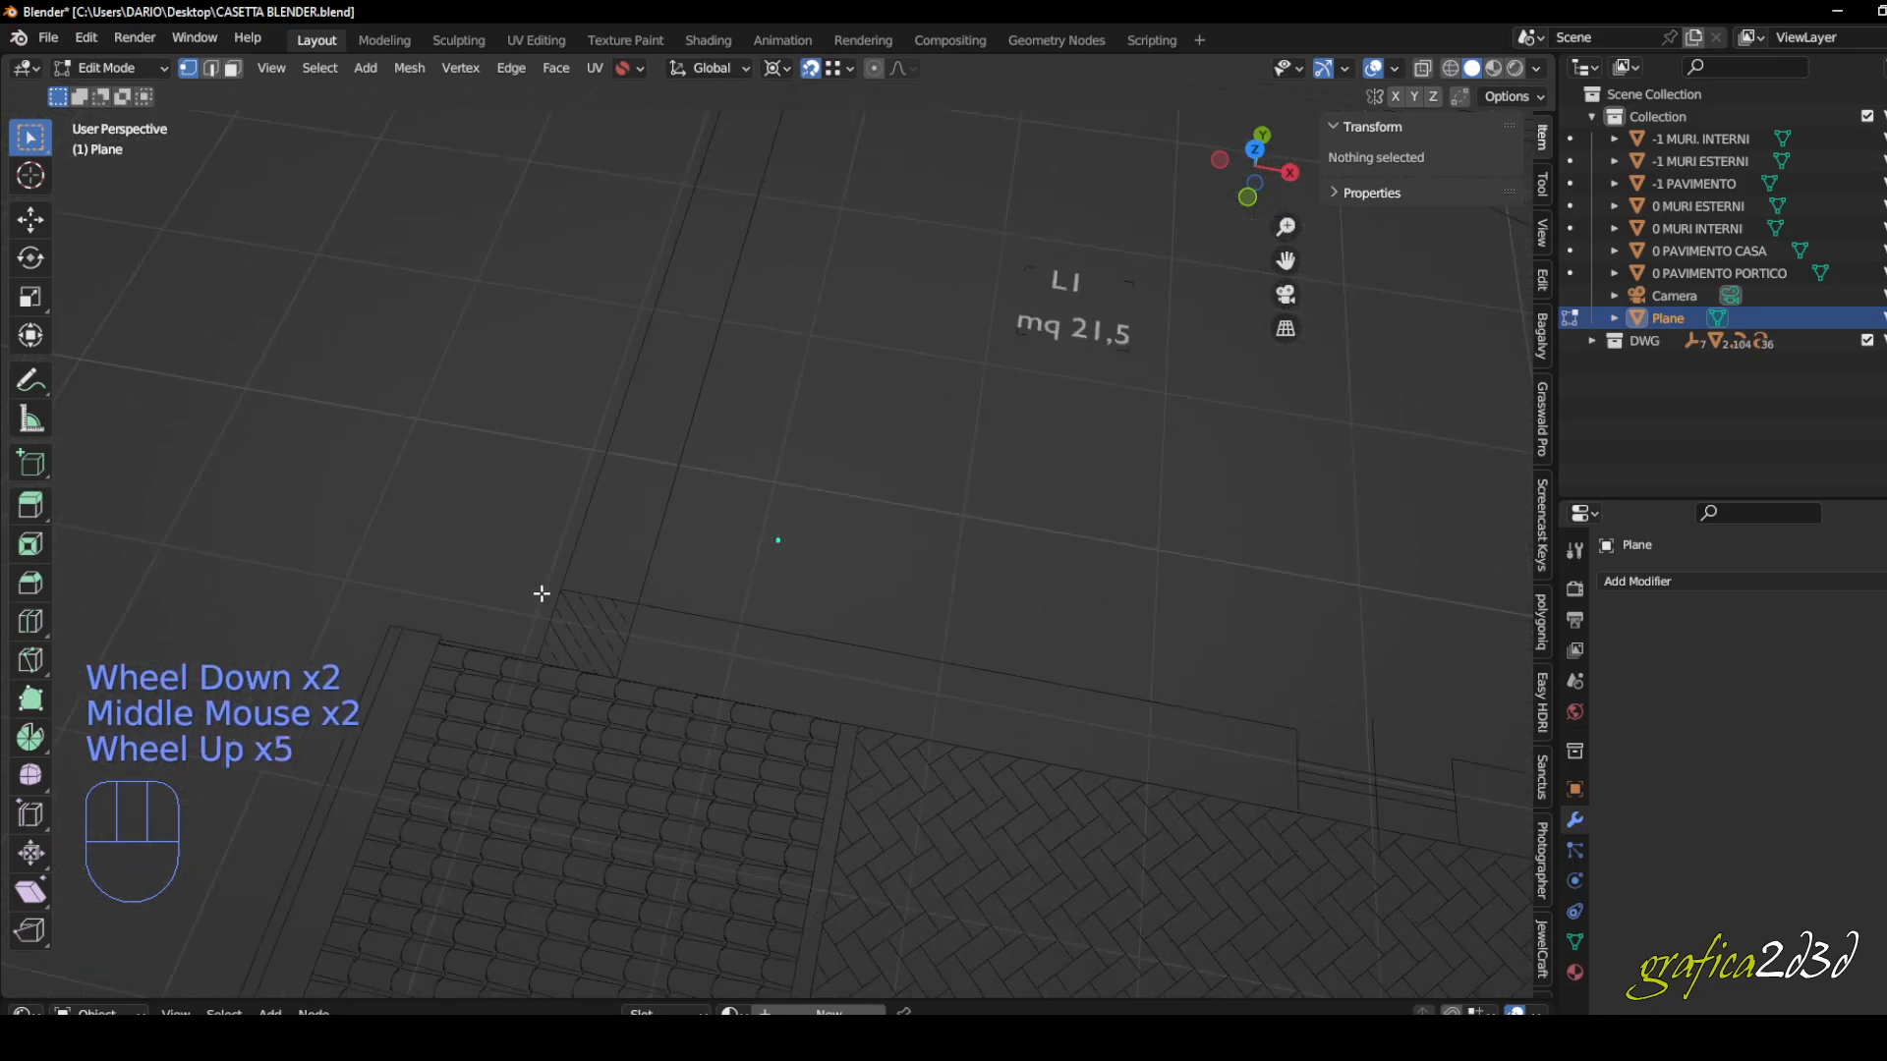
{"action": "key", "text": "Tab"}
{"action": "scroll", "coordinate": [531, 649], "scroll_direction": "up", "scroll_amount": 4}
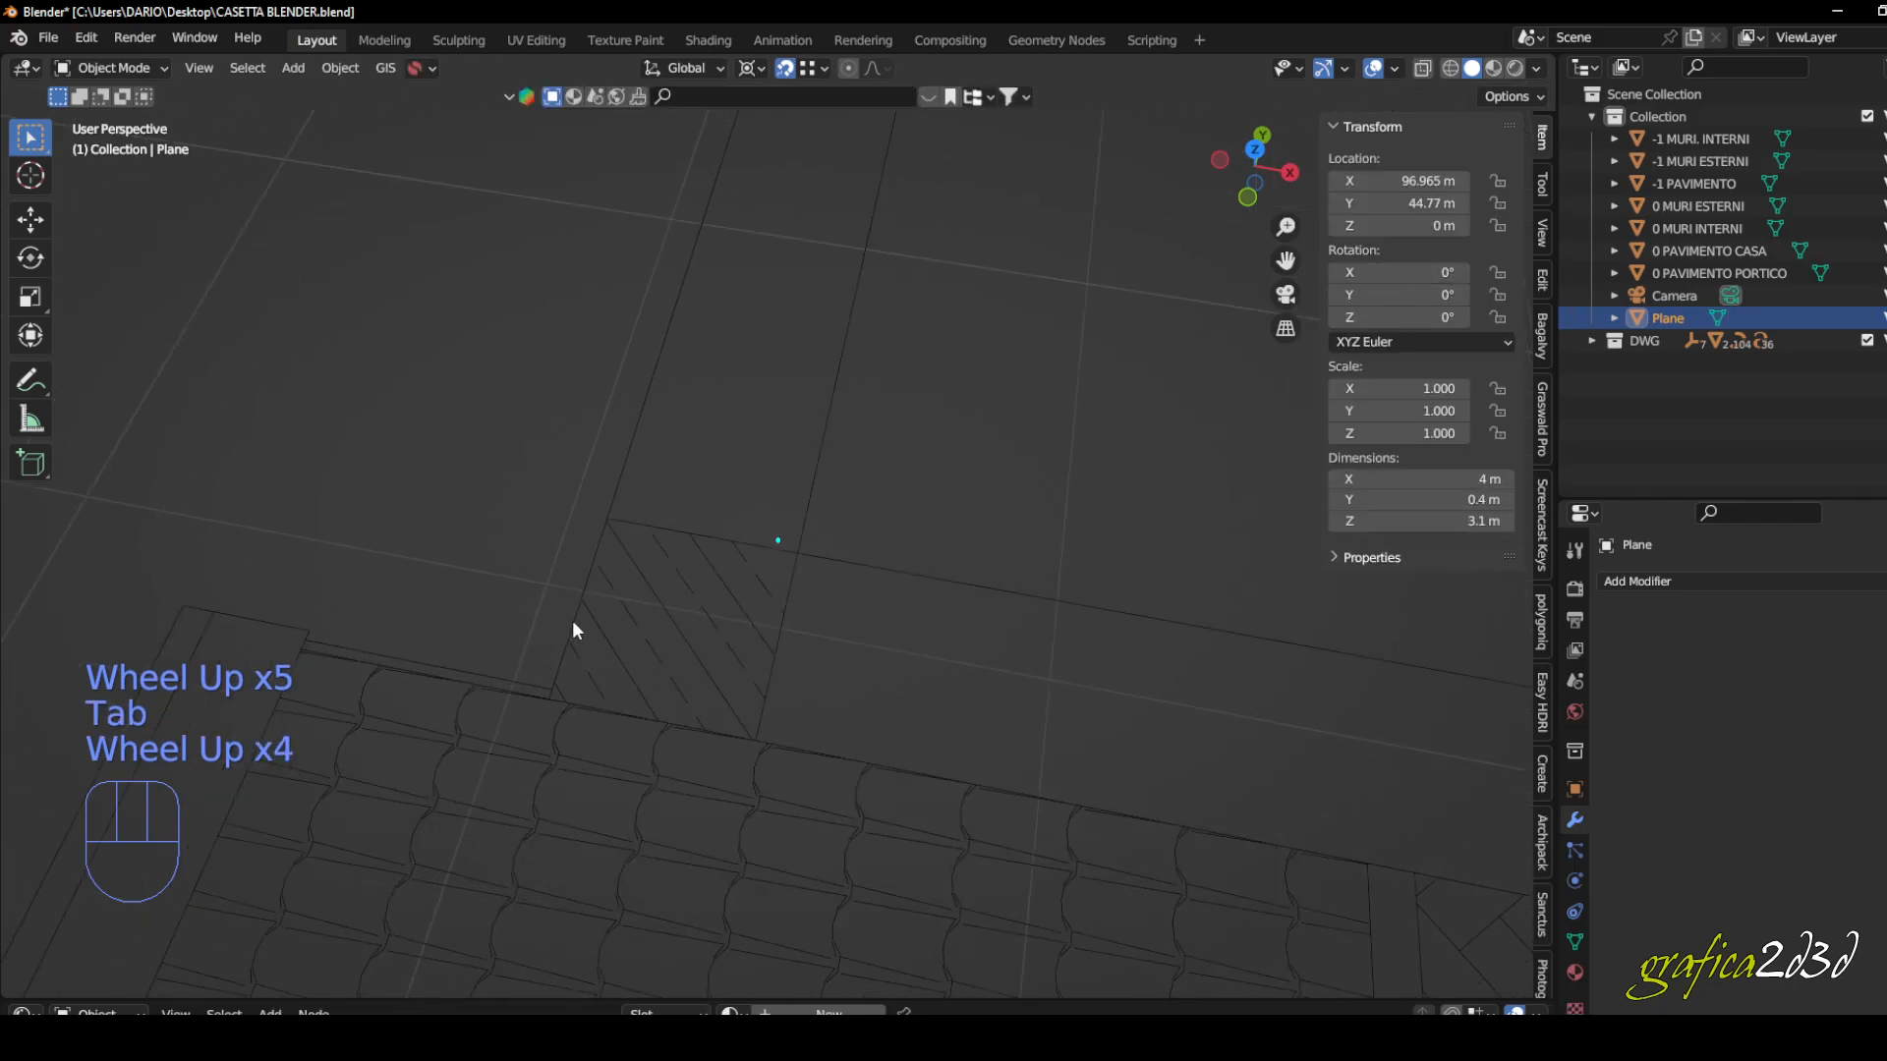
{"action": "left_click", "coordinate": [575, 630]}
{"action": "mouse_move", "coordinate": [572, 621]}
{"action": "middle_mouse_down"}
{"action": "mouse_move", "coordinate": [556, 543]}
{"action": "mouse_move", "coordinate": [538, 639]}
{"action": "middle_mouse_up"}
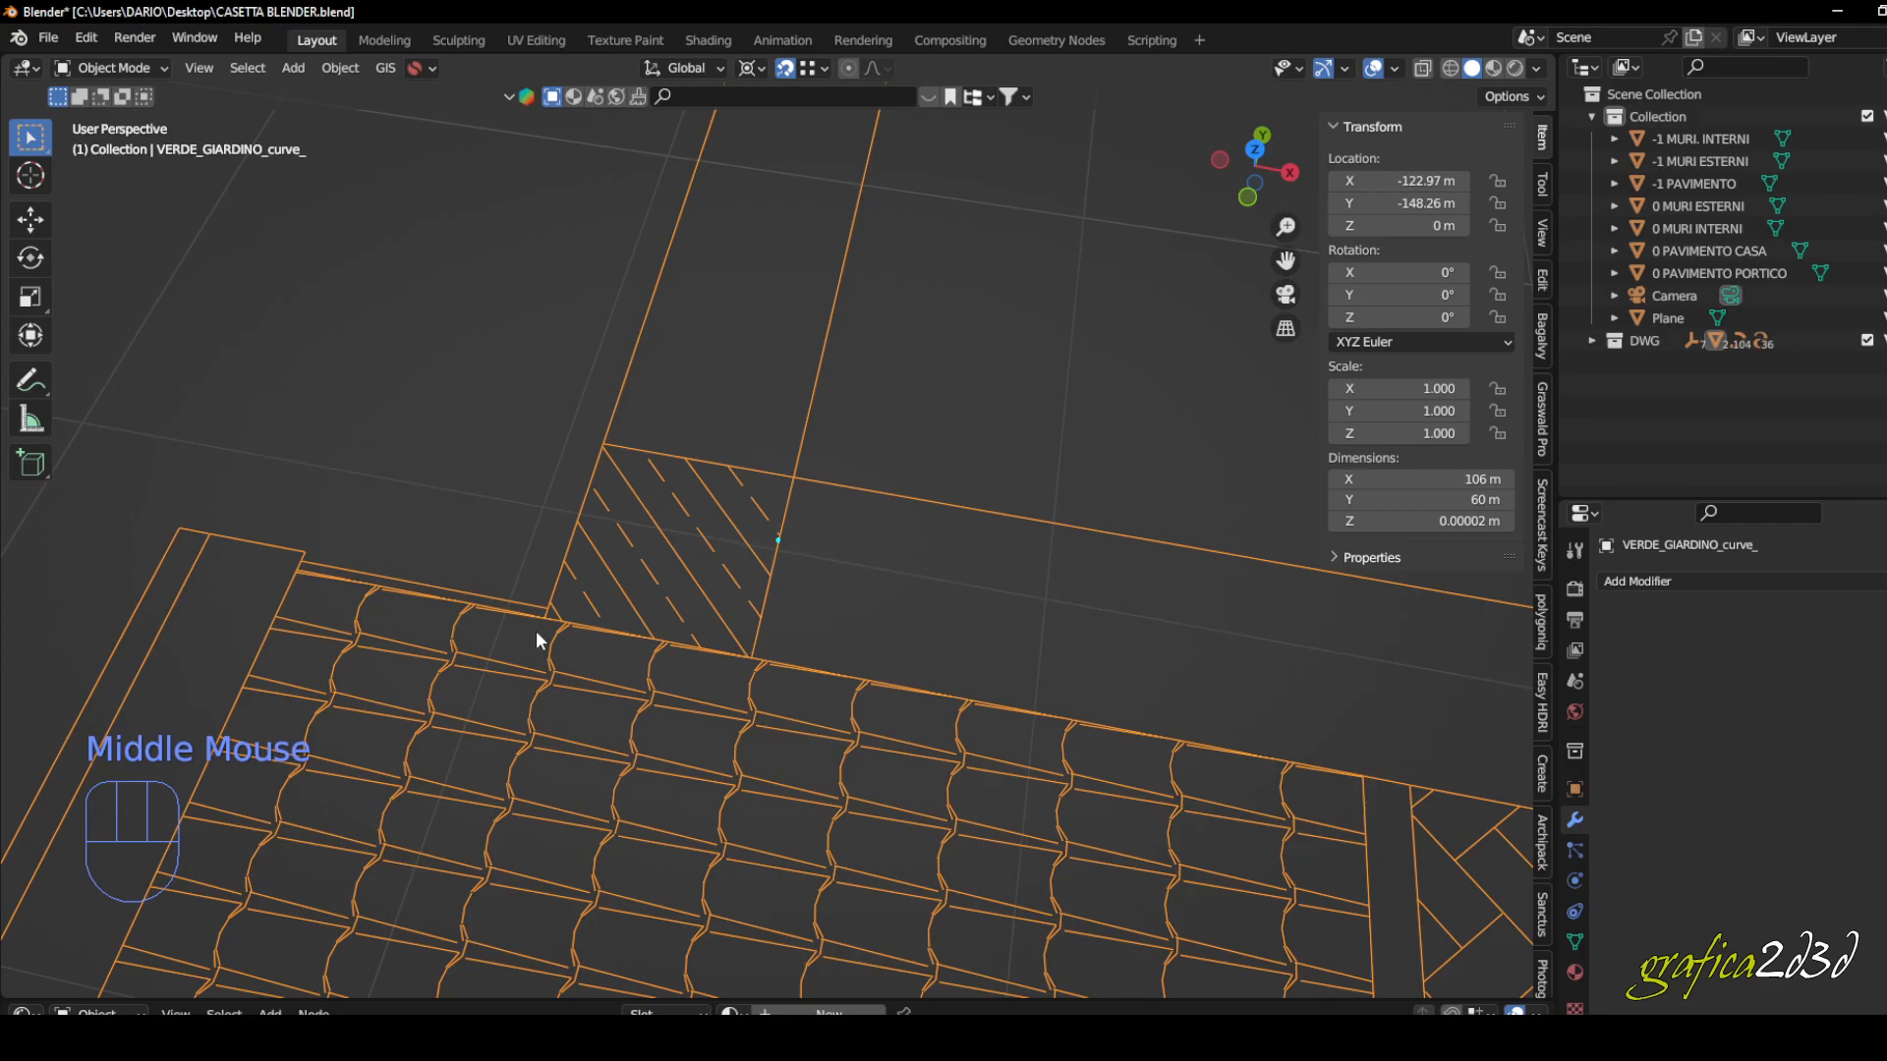
{"action": "key", "text": "Tab"}
- Snap the 3D cursor to the outer front vertex of the hatched corner outline, and return to Object Mode
{"action": "scroll", "coordinate": [539, 621], "scroll_direction": "up", "scroll_amount": 5}
{"action": "scroll", "coordinate": [550, 604], "scroll_direction": "up", "scroll_amount": 4}
{"action": "scroll", "coordinate": [604, 568], "scroll_direction": "up", "scroll_amount": 4}
{"action": "scroll", "coordinate": [503, 547], "scroll_direction": "down", "scroll_amount": 1}
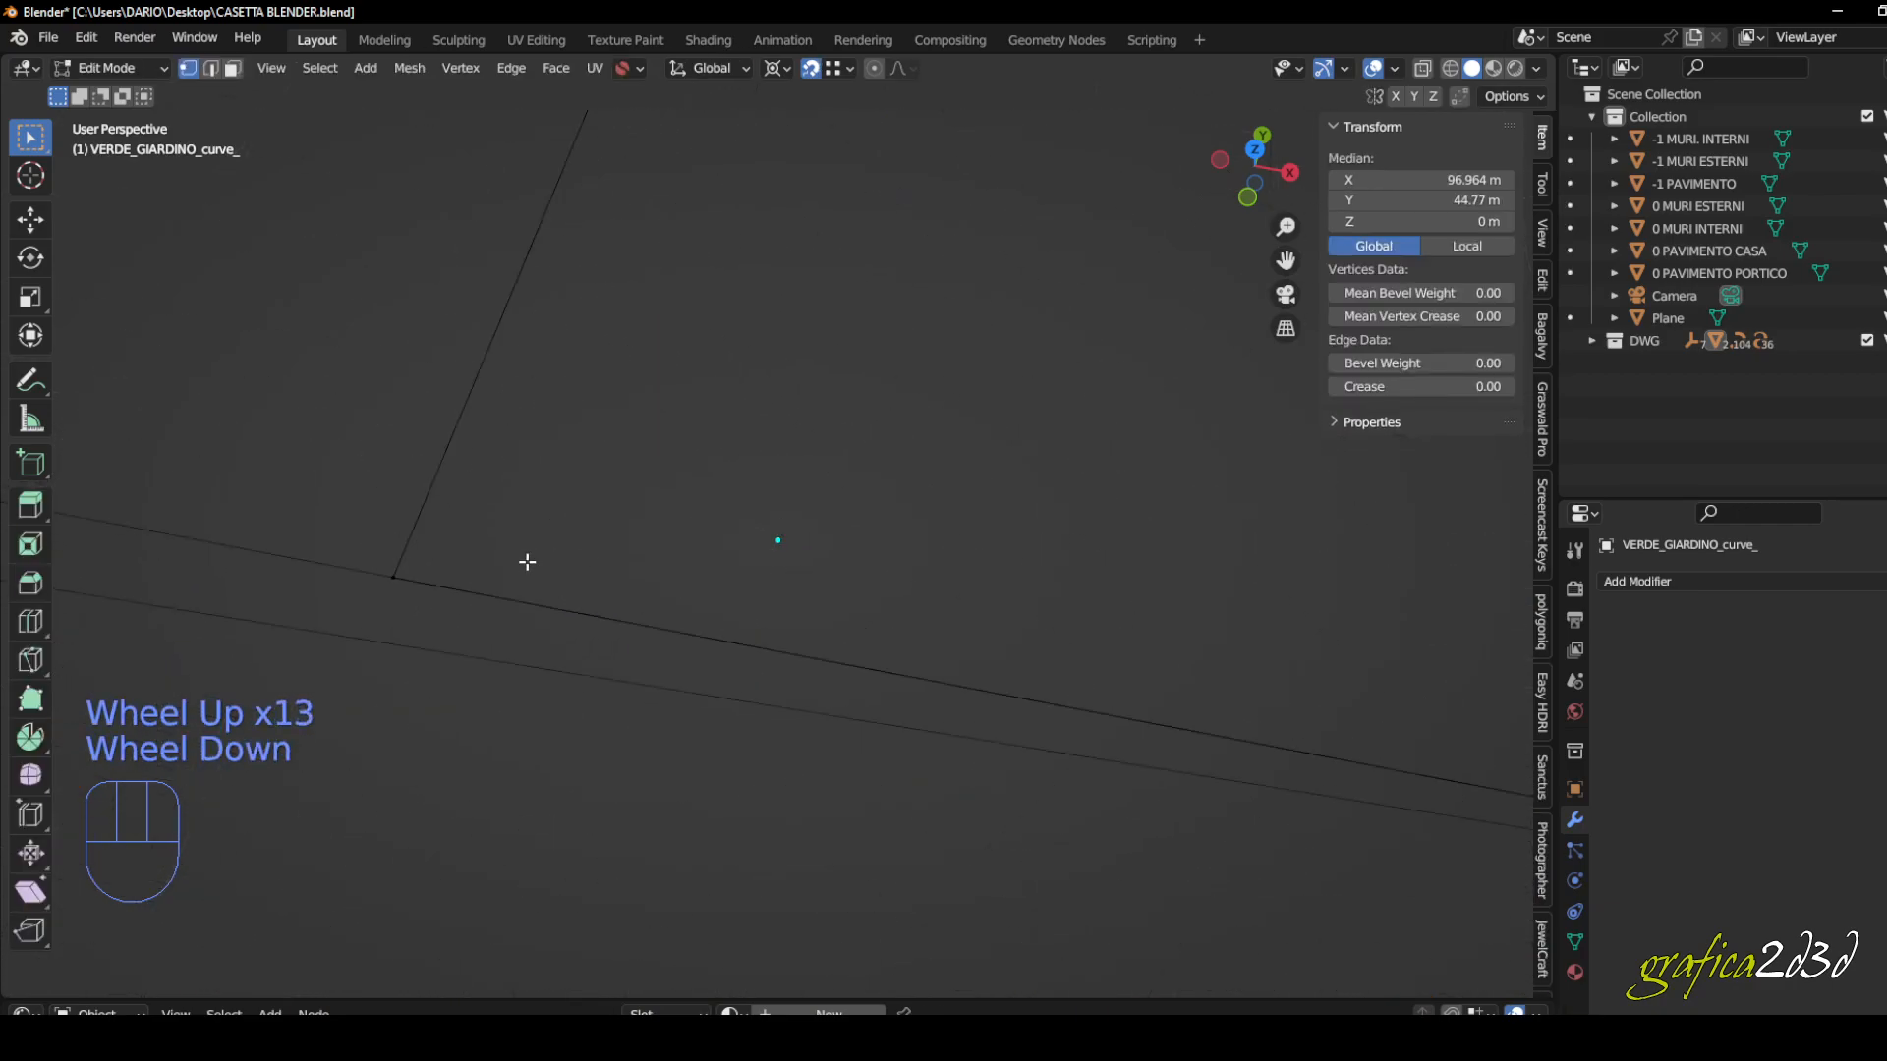
{"action": "left_click_drag", "start_coordinate": [455, 525], "coordinate": [499, 577]}
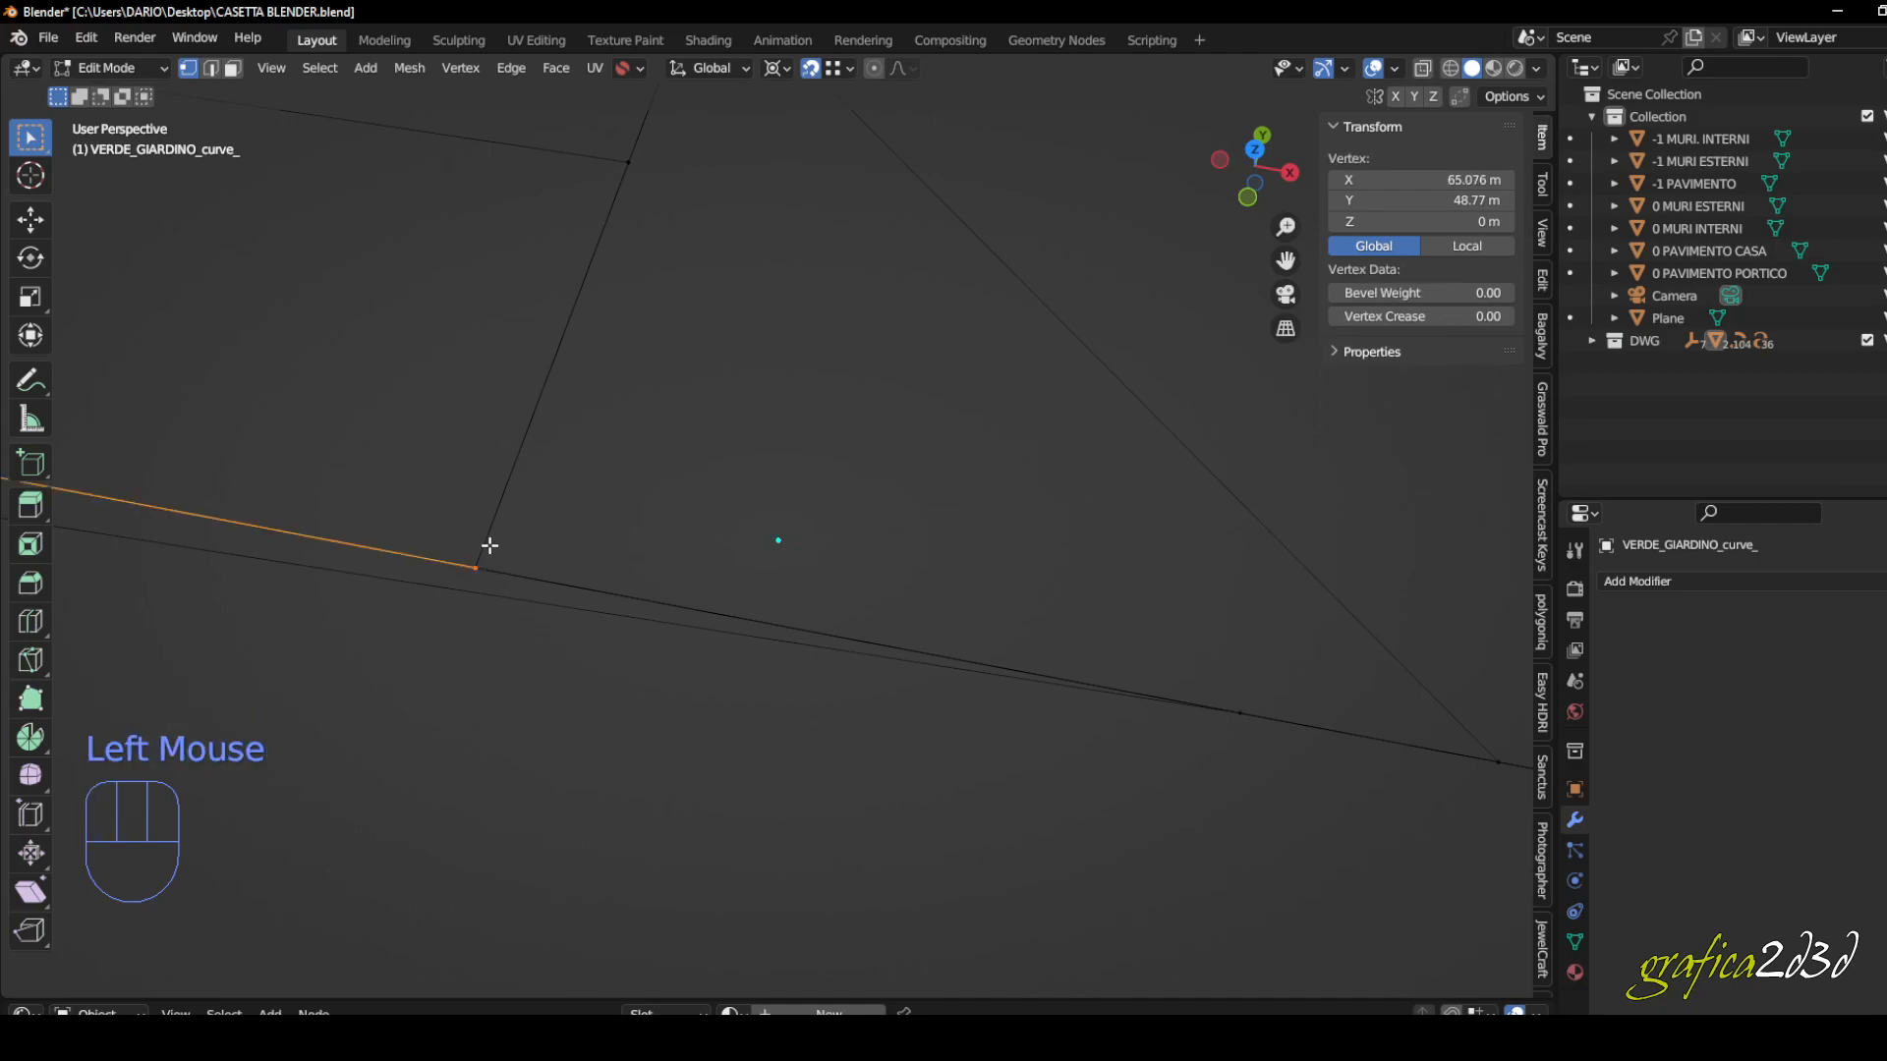
{"action": "key", "text": "shift+s"}
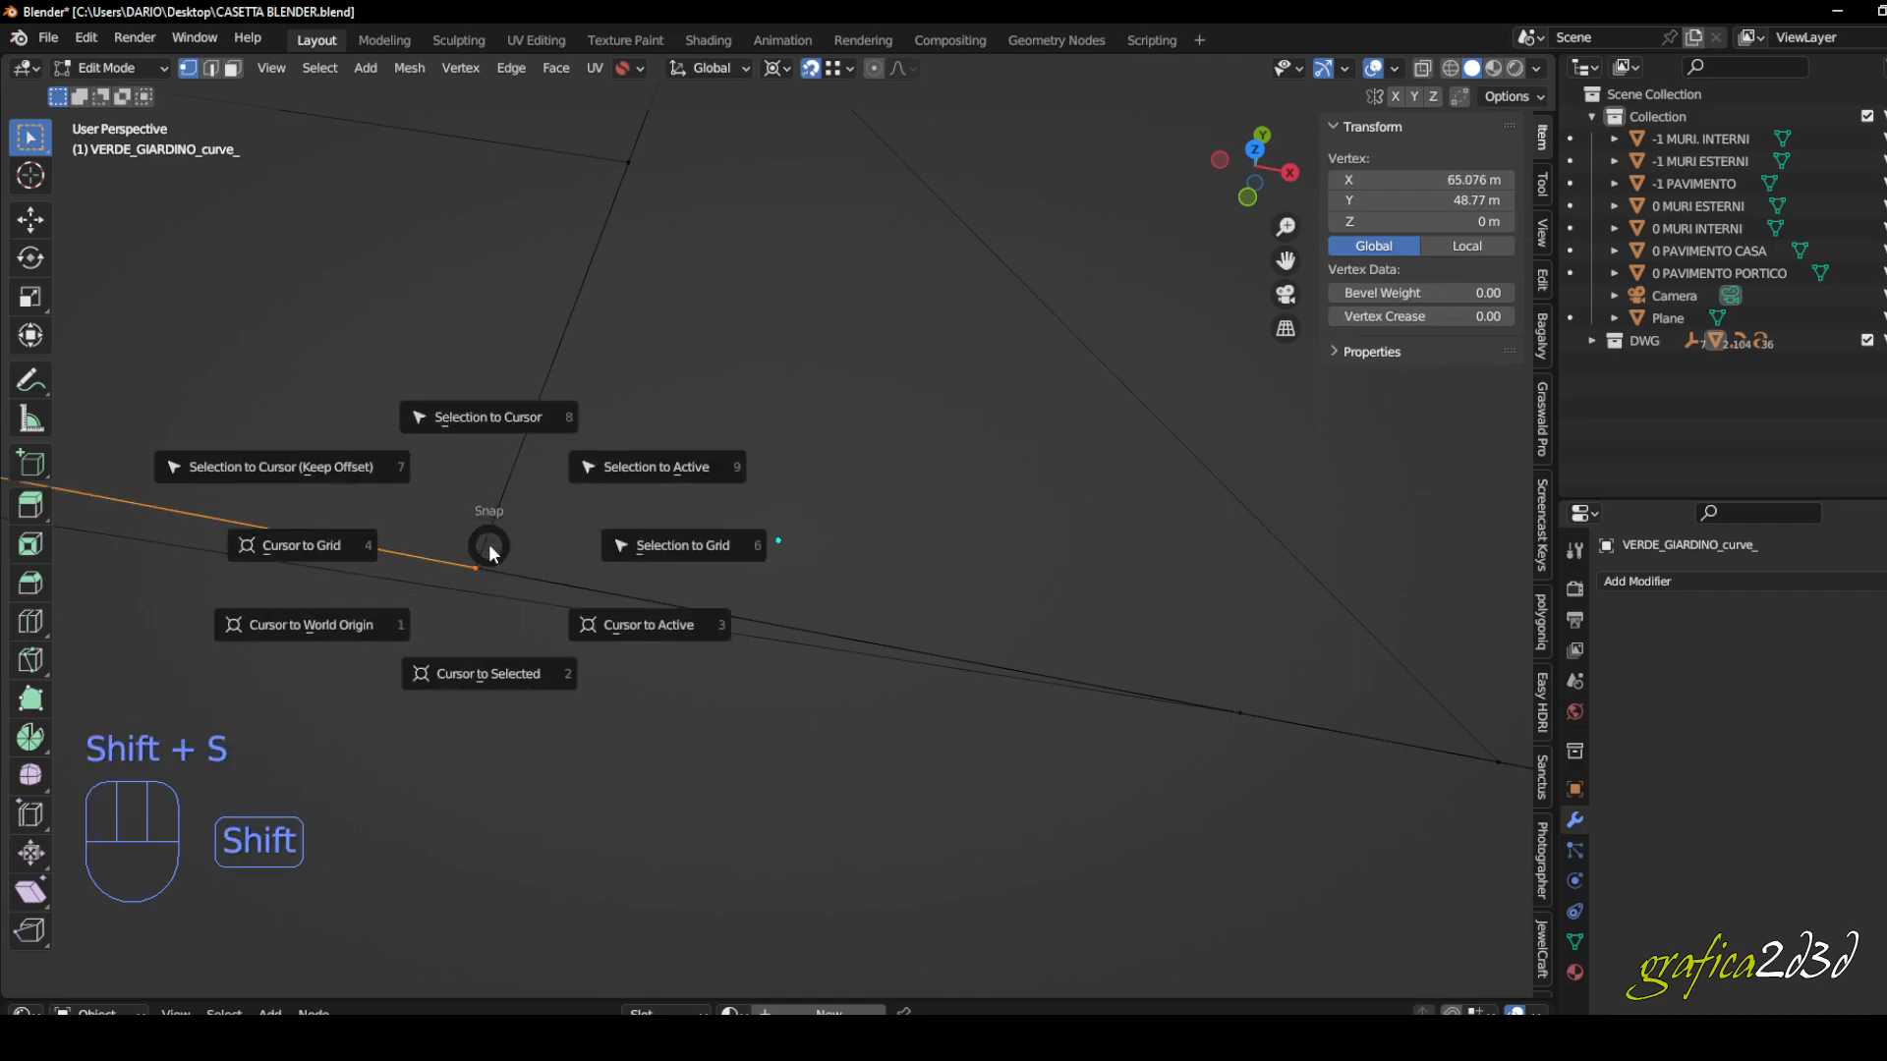
{"action": "left_click", "coordinate": [510, 668]}
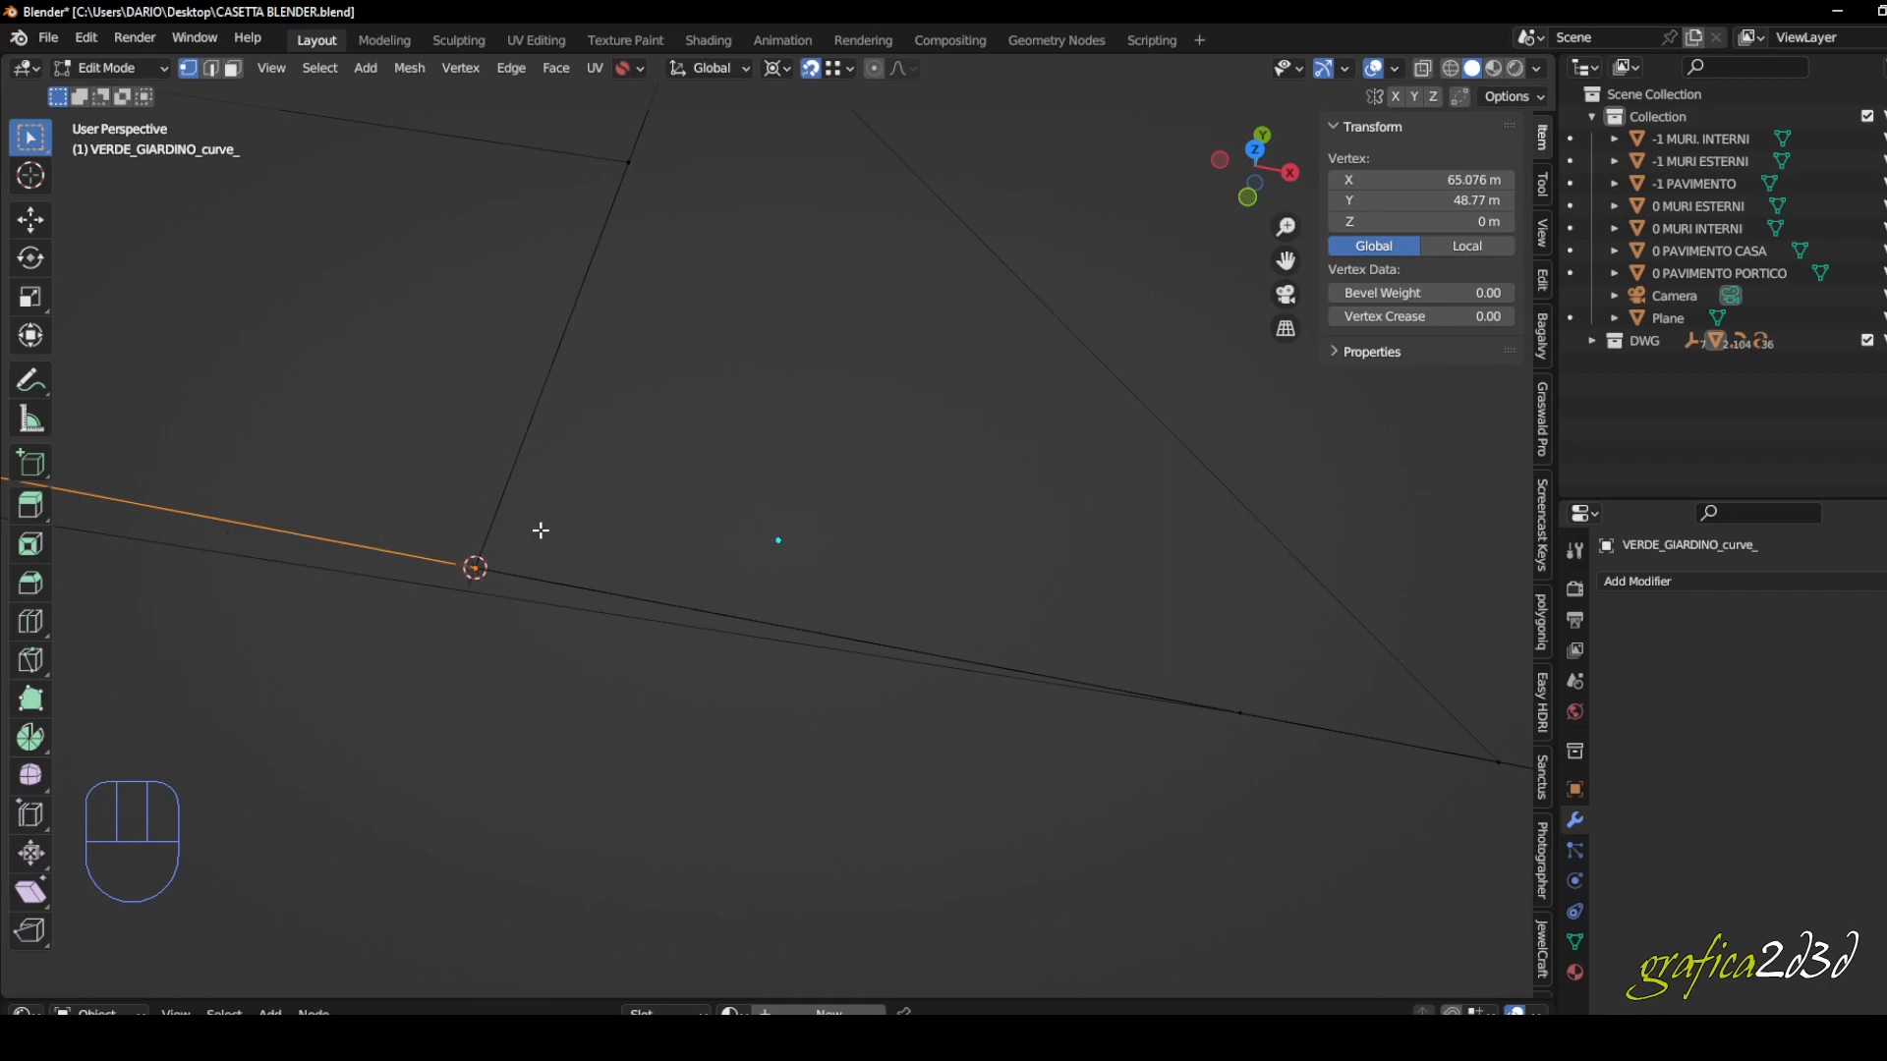
{"action": "key", "text": "Tab"}
- Add a 2 m plane at the 3D cursor on the upper floor's hatched corner and select it
{"action": "left_click", "coordinate": [591, 521]}
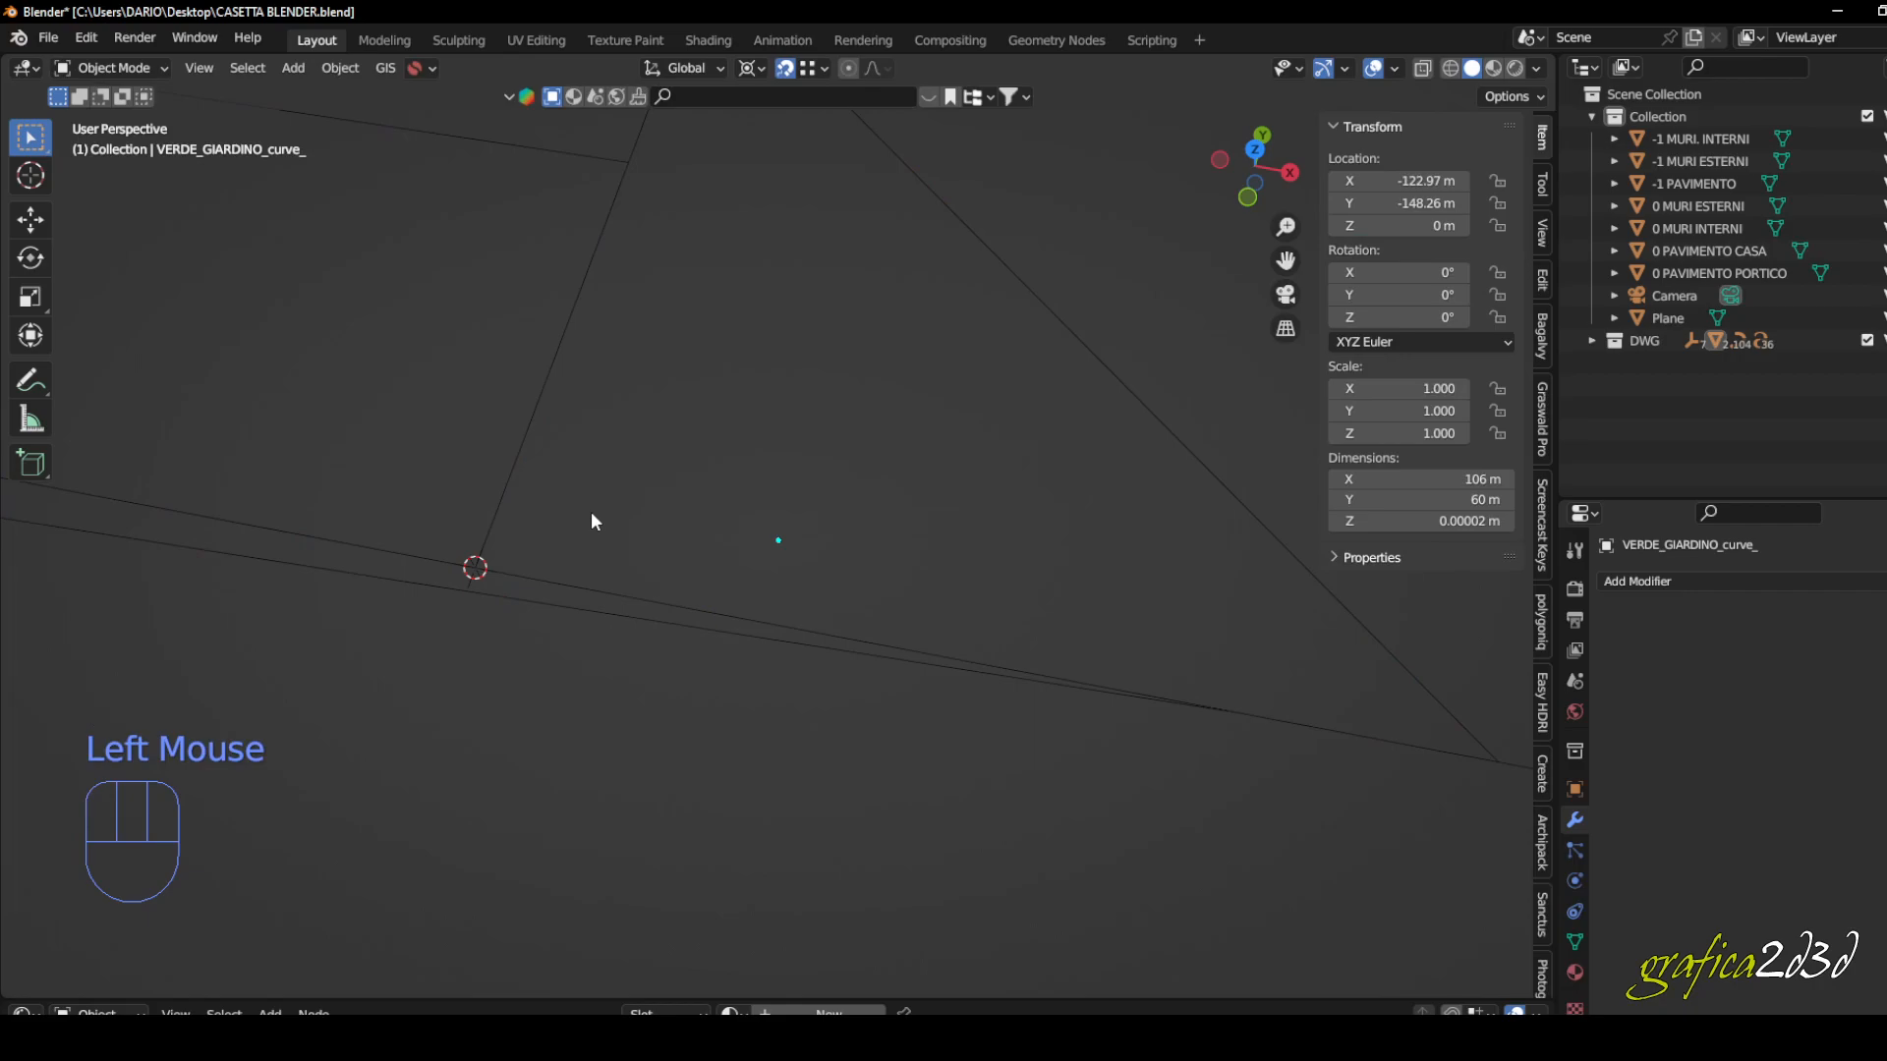
{"action": "key", "text": "shift+a"}
{"action": "mouse_move", "coordinate": [591, 511]}
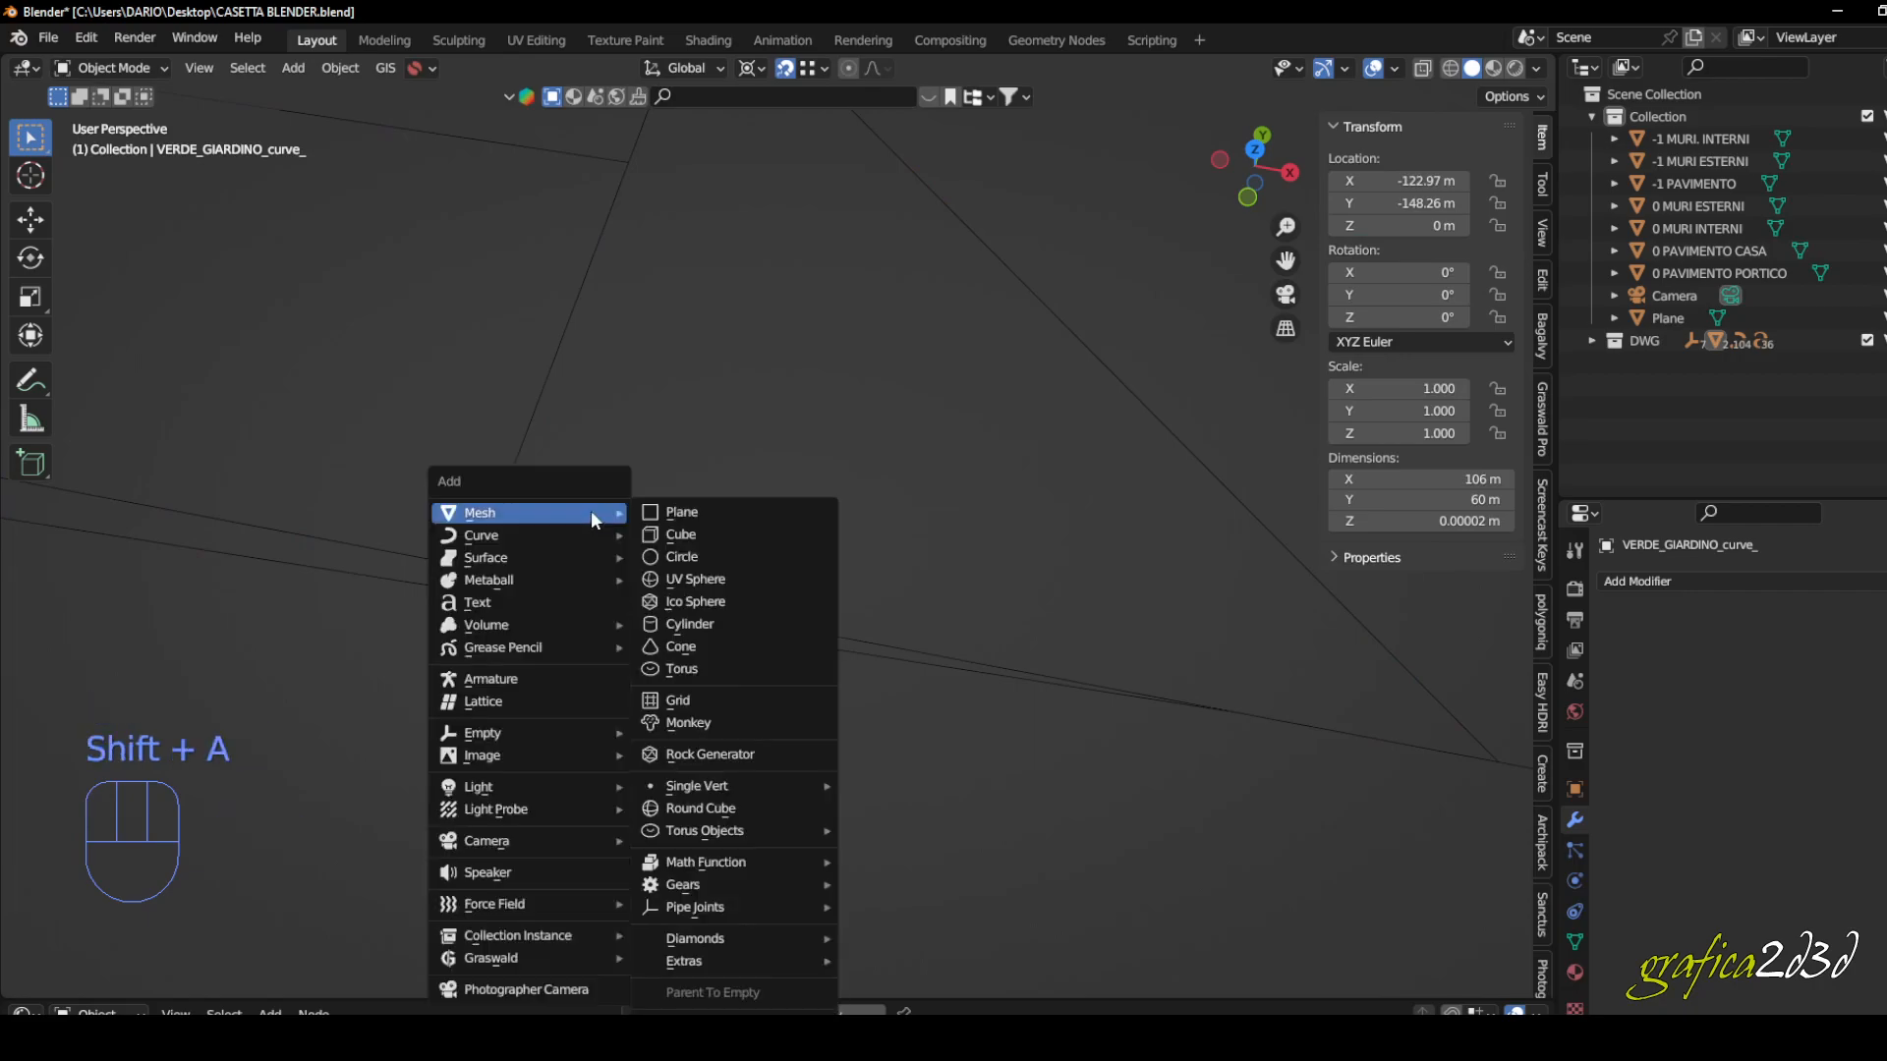
{"action": "left_click", "coordinate": [652, 505]}
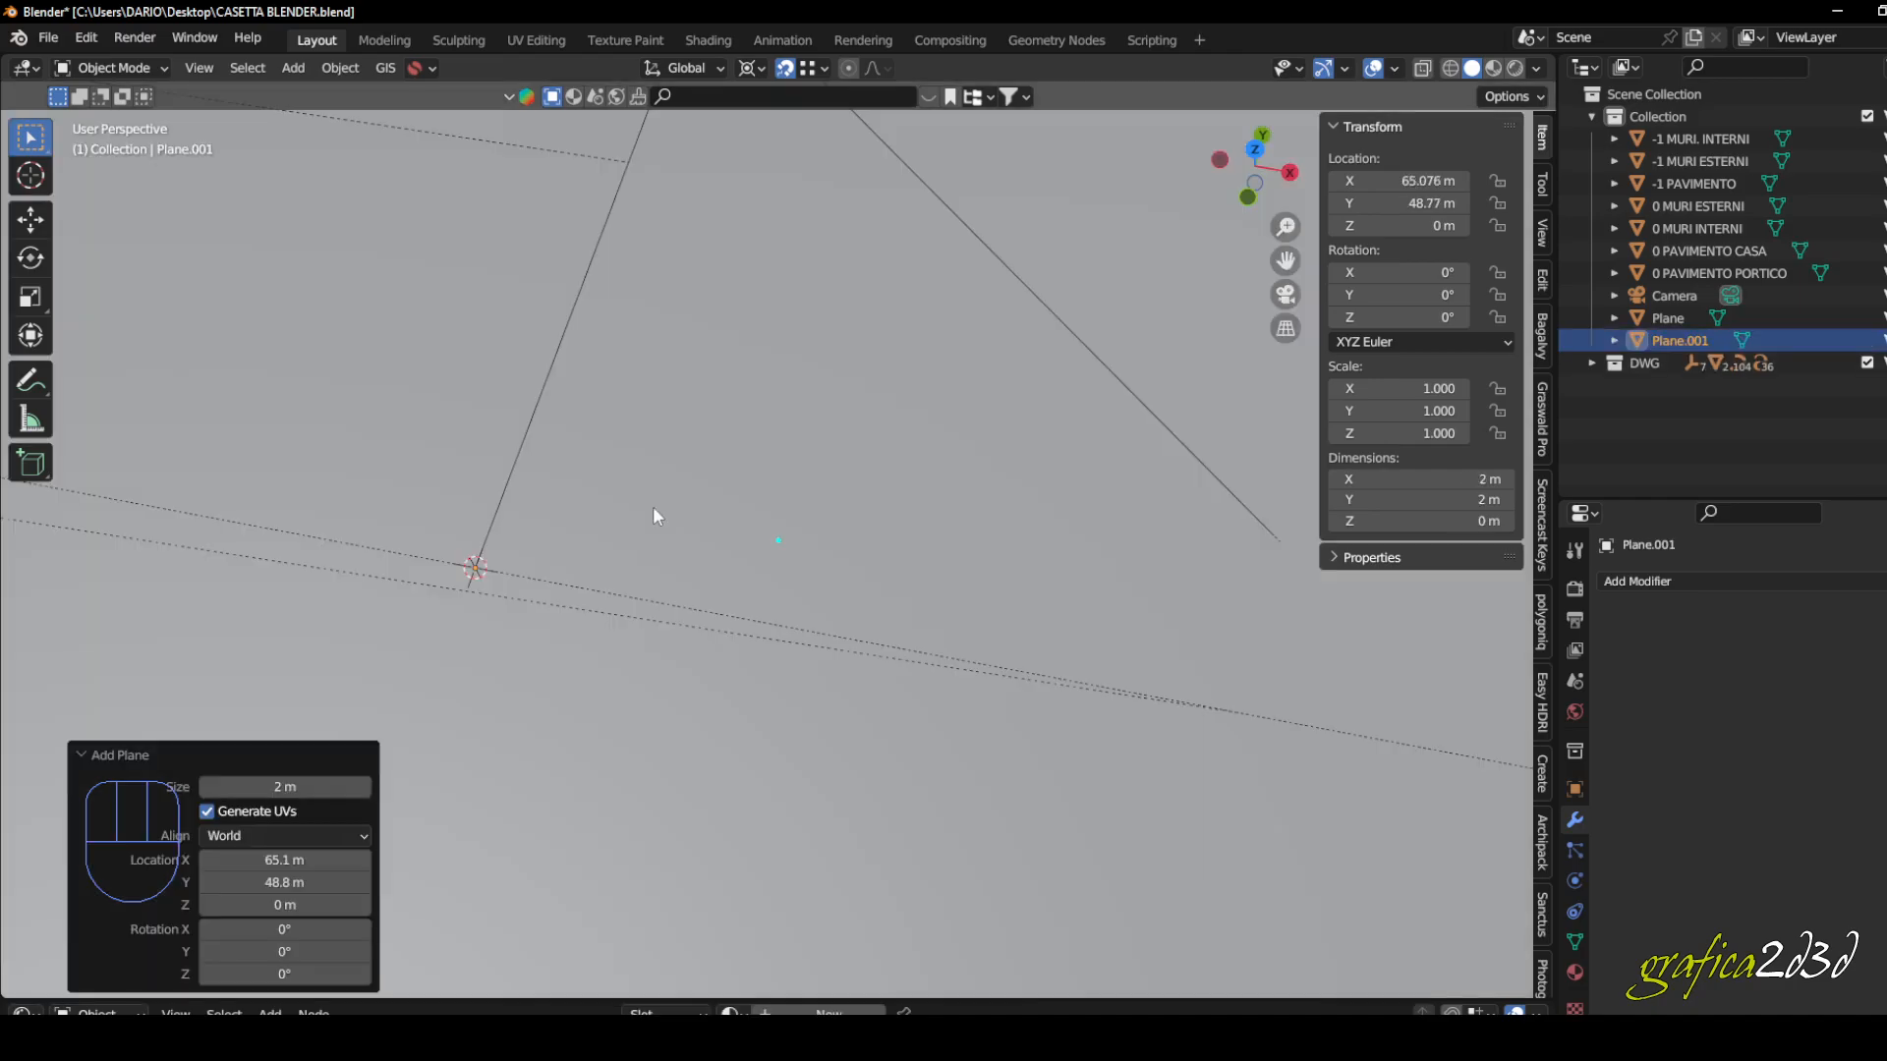
{"action": "scroll", "coordinate": [590, 581], "scroll_direction": "down", "scroll_amount": 4}
{"action": "scroll", "coordinate": [589, 581], "scroll_direction": "down", "scroll_amount": 8}
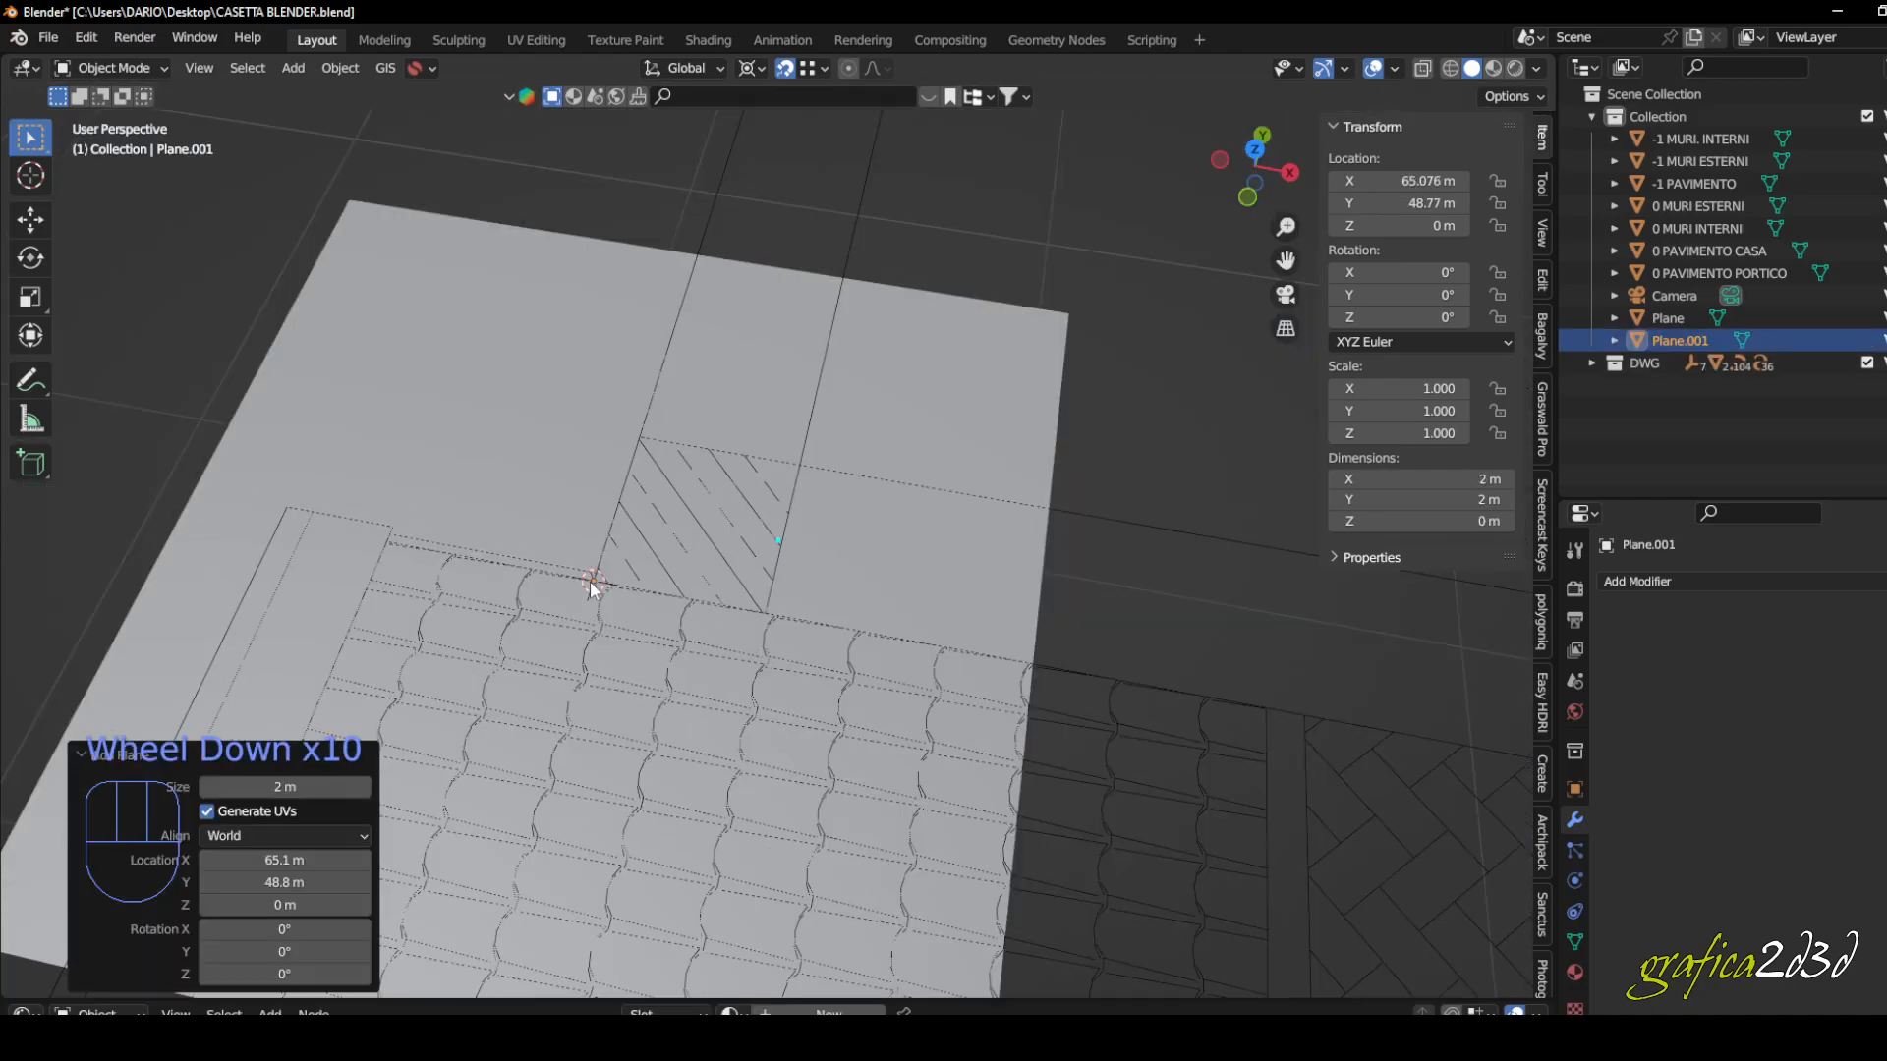
{"action": "middle_click_drag", "start_coordinate": [590, 581], "coordinate": [1140, 418]}
{"action": "scroll", "coordinate": [1142, 415], "scroll_direction": "up", "scroll_amount": 1}
{"action": "left_click", "coordinate": [1142, 414]}
{"action": "left_click", "coordinate": [655, 421]}
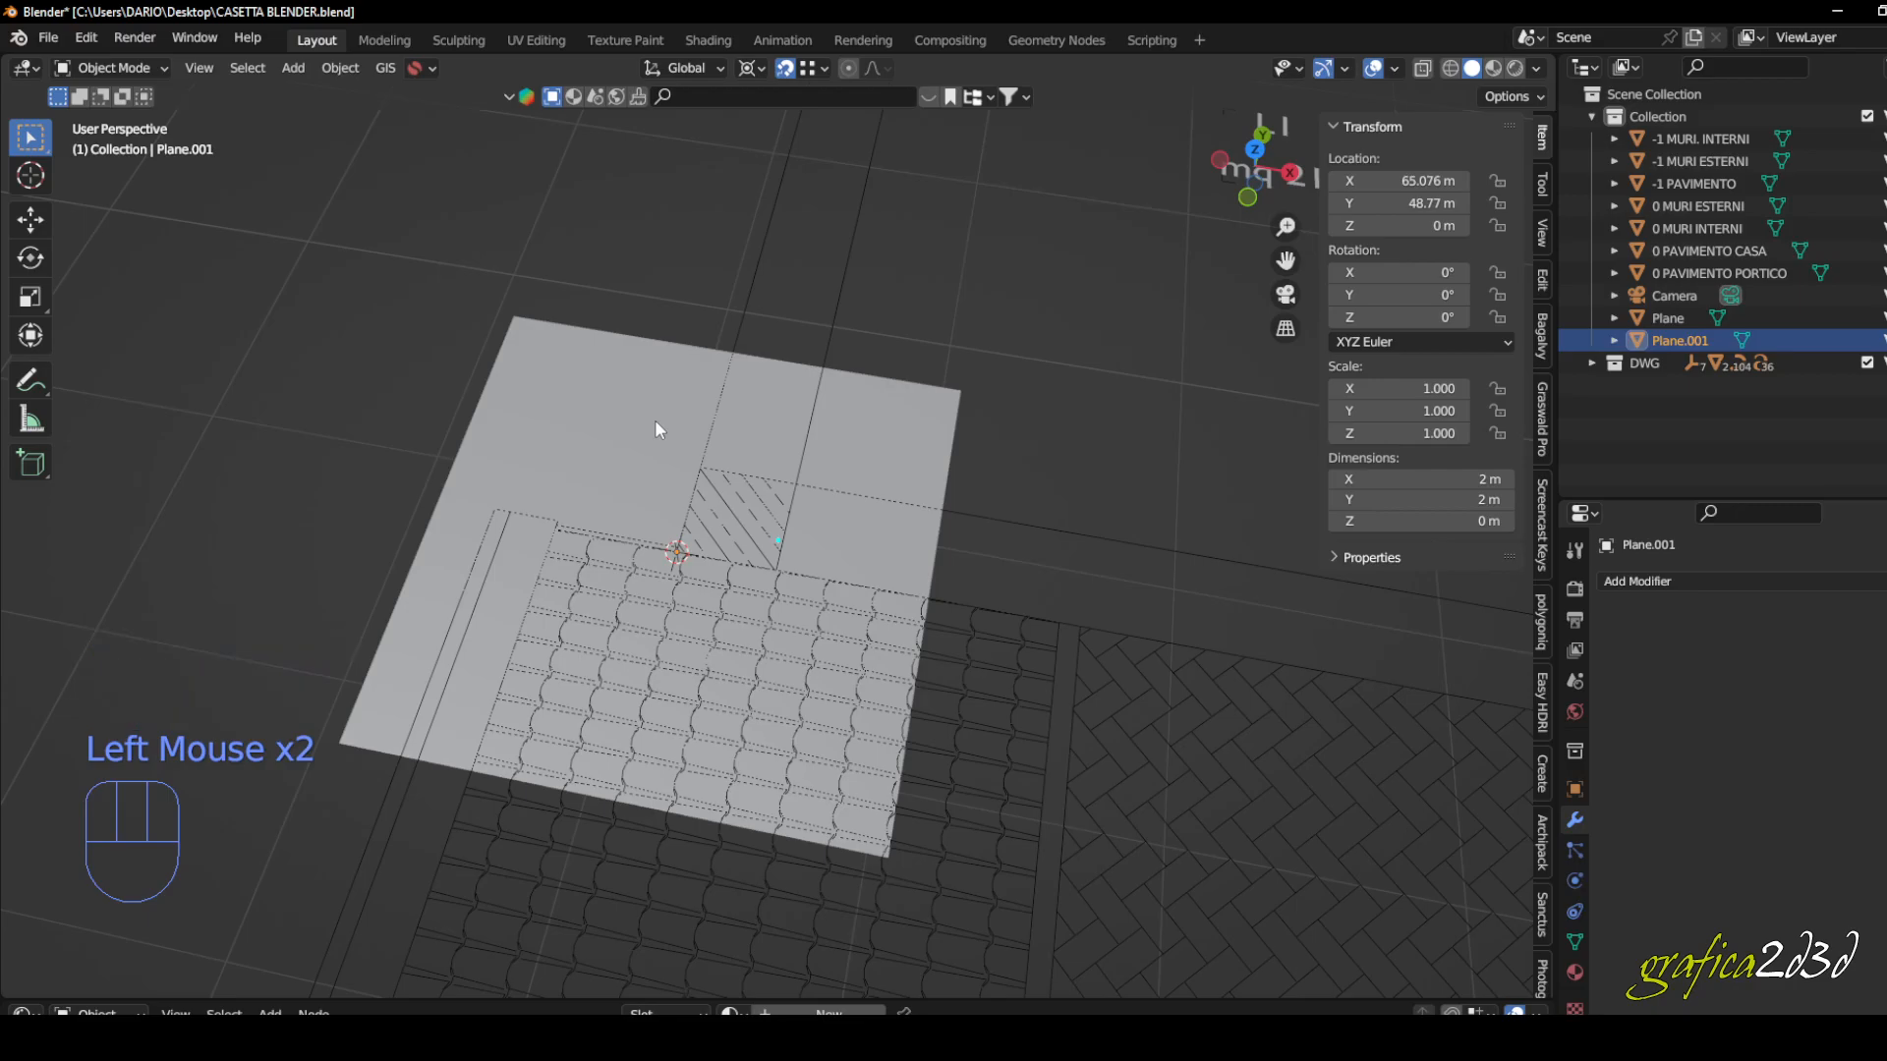
- Snap the plane's two rear vertices onto the rear corners of the hatched outline
{"action": "key", "text": "Tab"}
{"action": "middle_click_drag", "start_coordinate": [655, 421], "coordinate": [457, 445]}
{"action": "scroll", "coordinate": [629, 432], "scroll_direction": "up", "scroll_amount": 2}
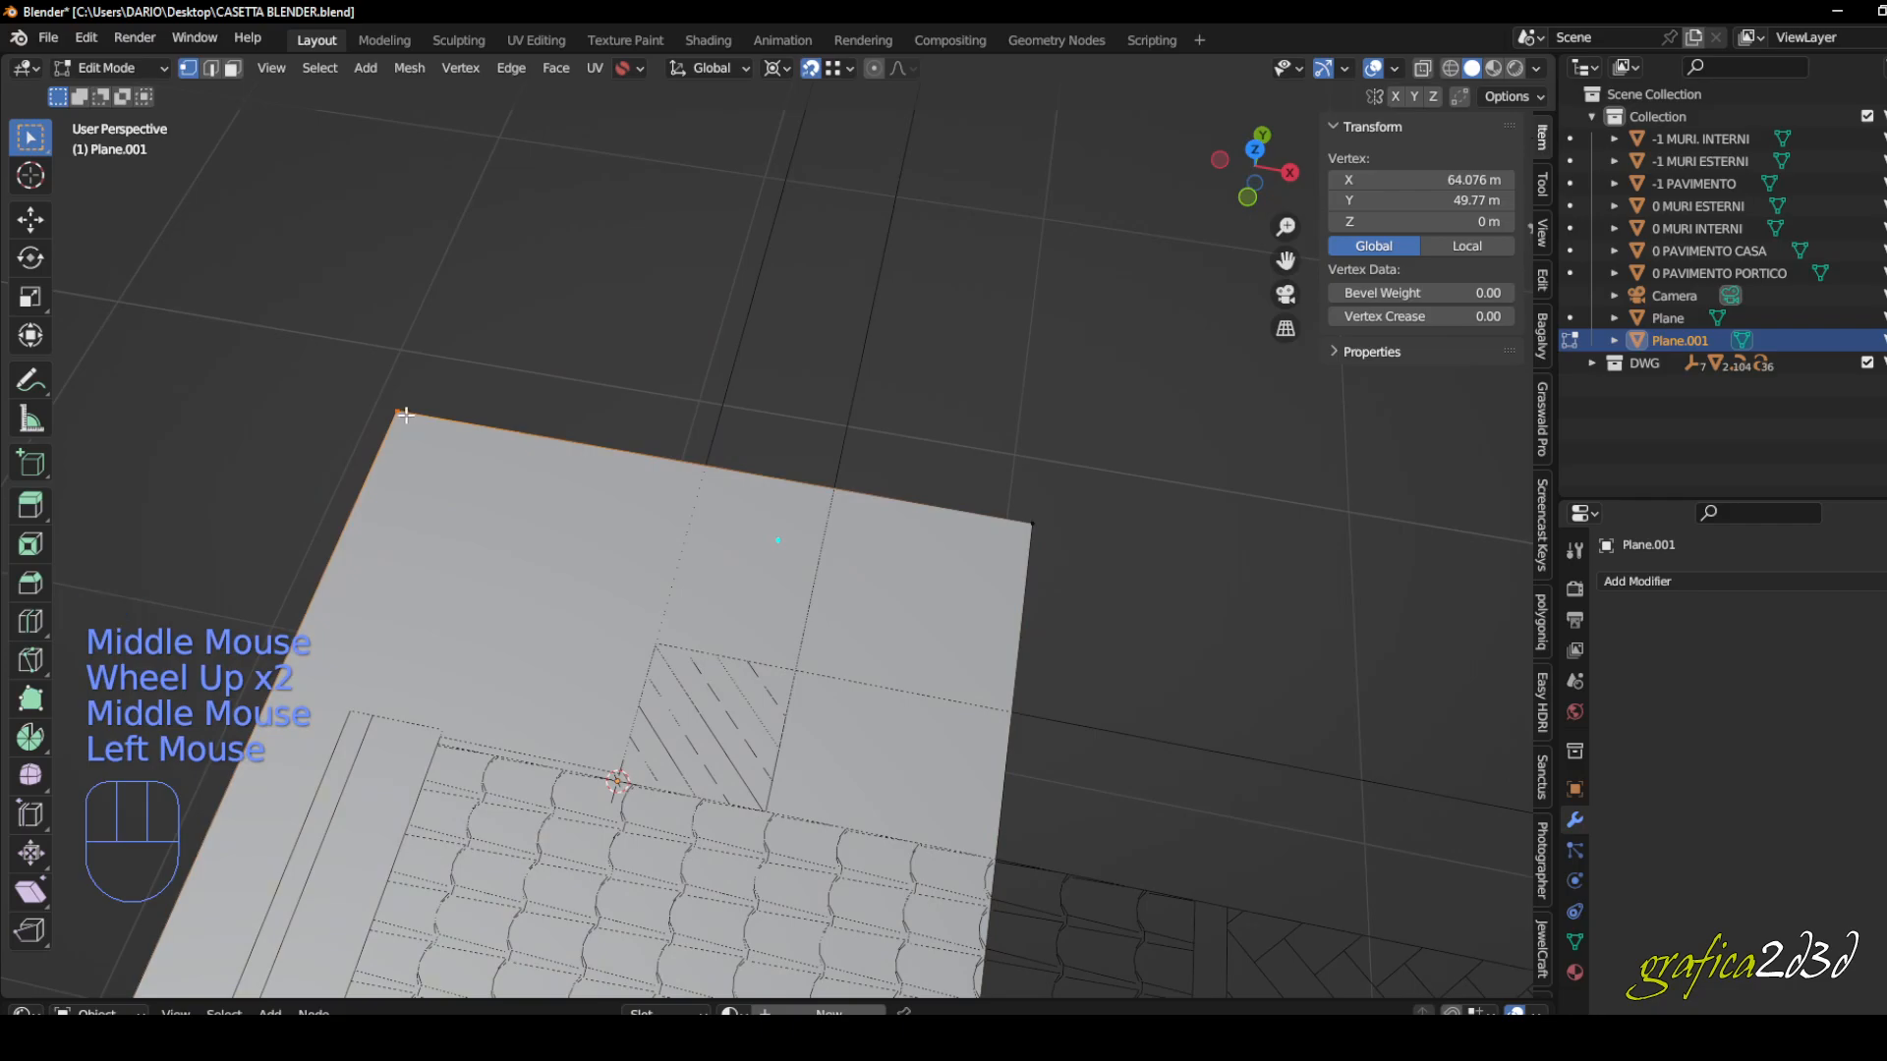
{"action": "key", "text": "g"}
{"action": "left_click", "coordinate": [1078, 521]}
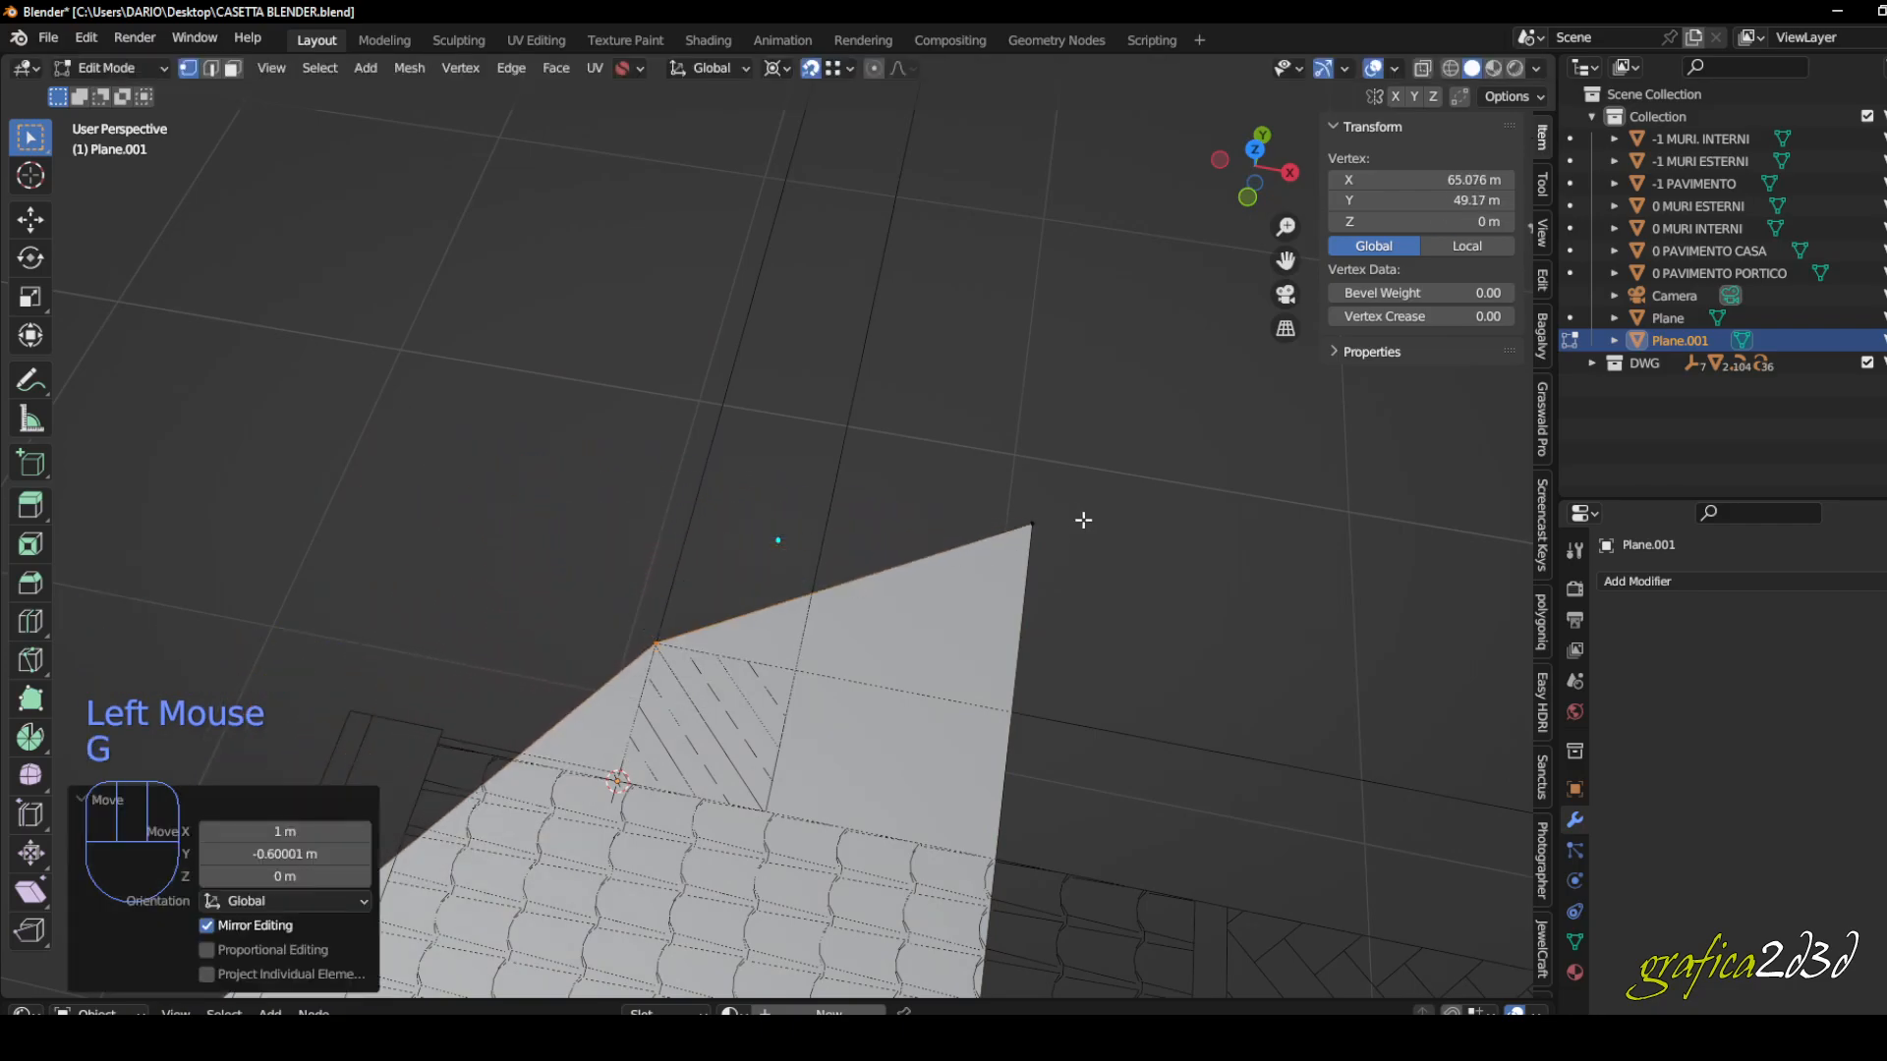
{"action": "left_click_drag", "start_coordinate": [1071, 578], "coordinate": [1071, 578]}
{"action": "key", "text": "g"}
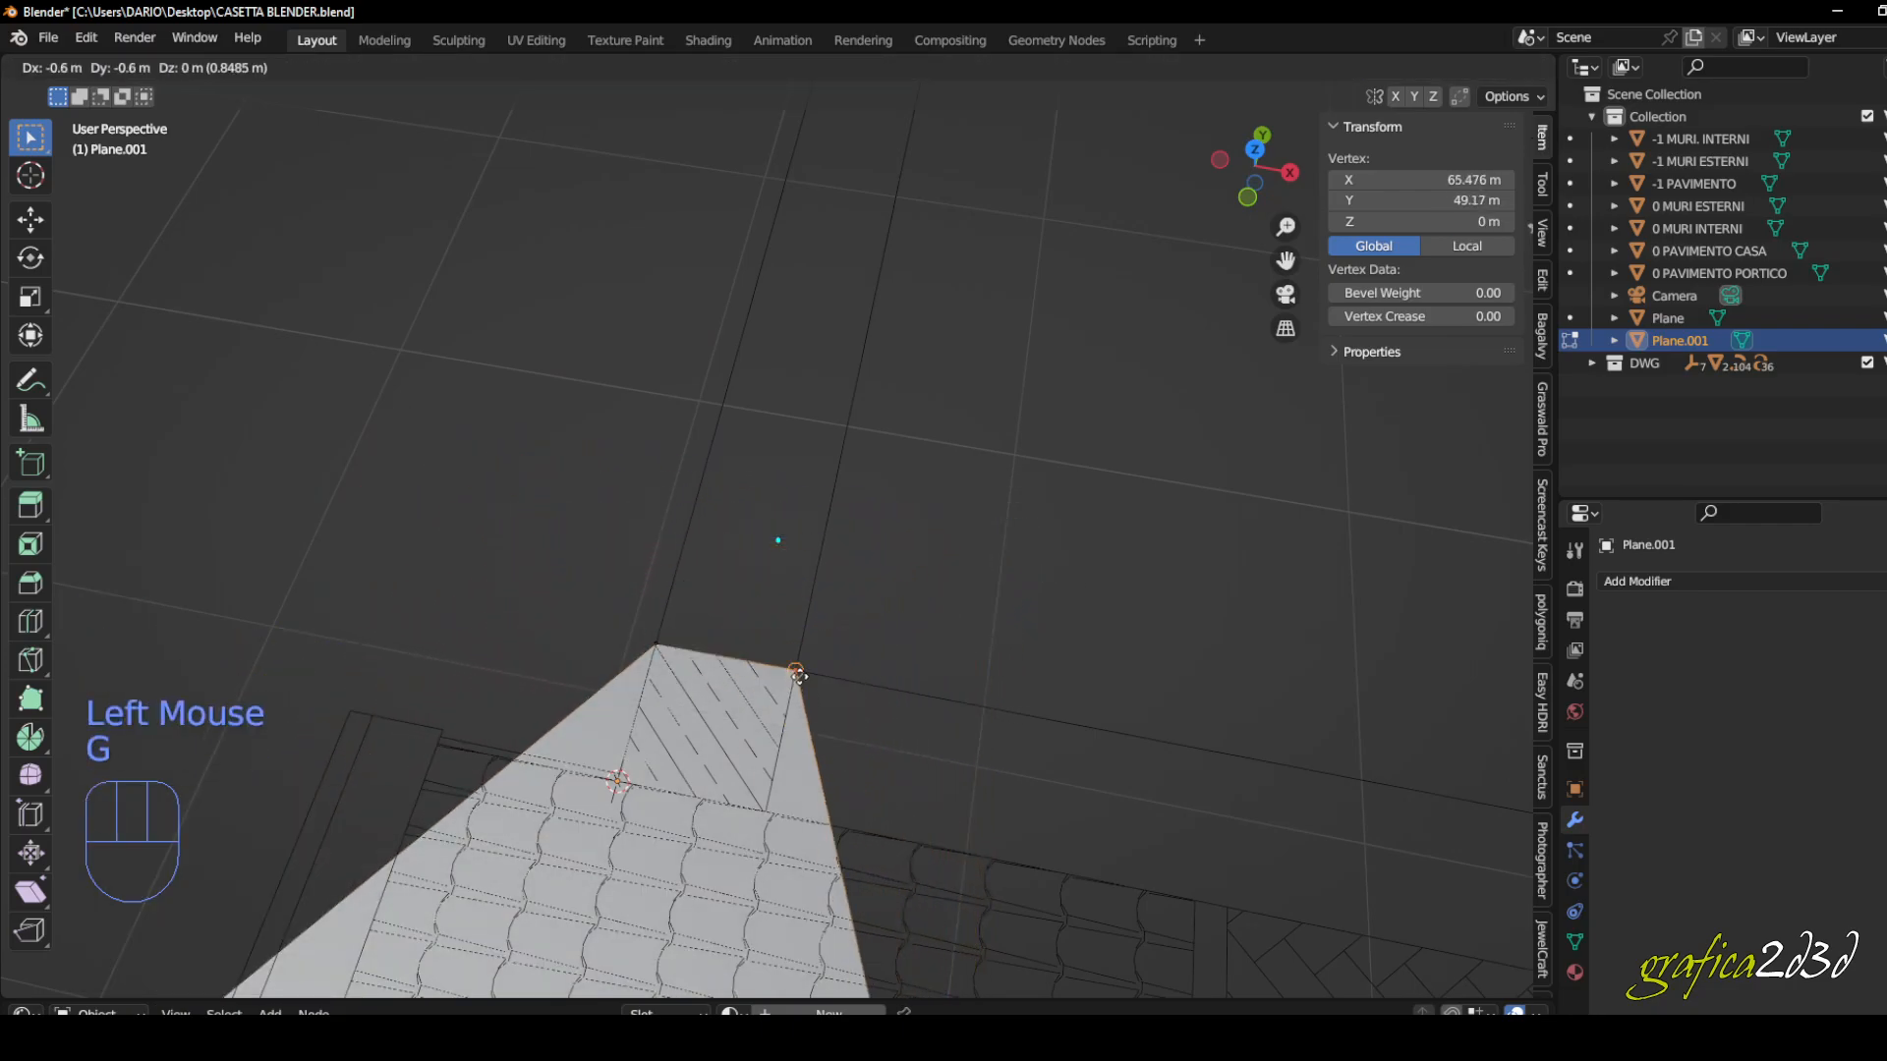
{"action": "left_click", "coordinate": [799, 676]}
- Snap the plane's two front vertices onto the front corners of the hatched outline
{"action": "middle_click_drag", "start_coordinate": [822, 687], "coordinate": [891, 634]}
{"action": "scroll", "coordinate": [873, 707], "scroll_direction": "down", "scroll_amount": 1}
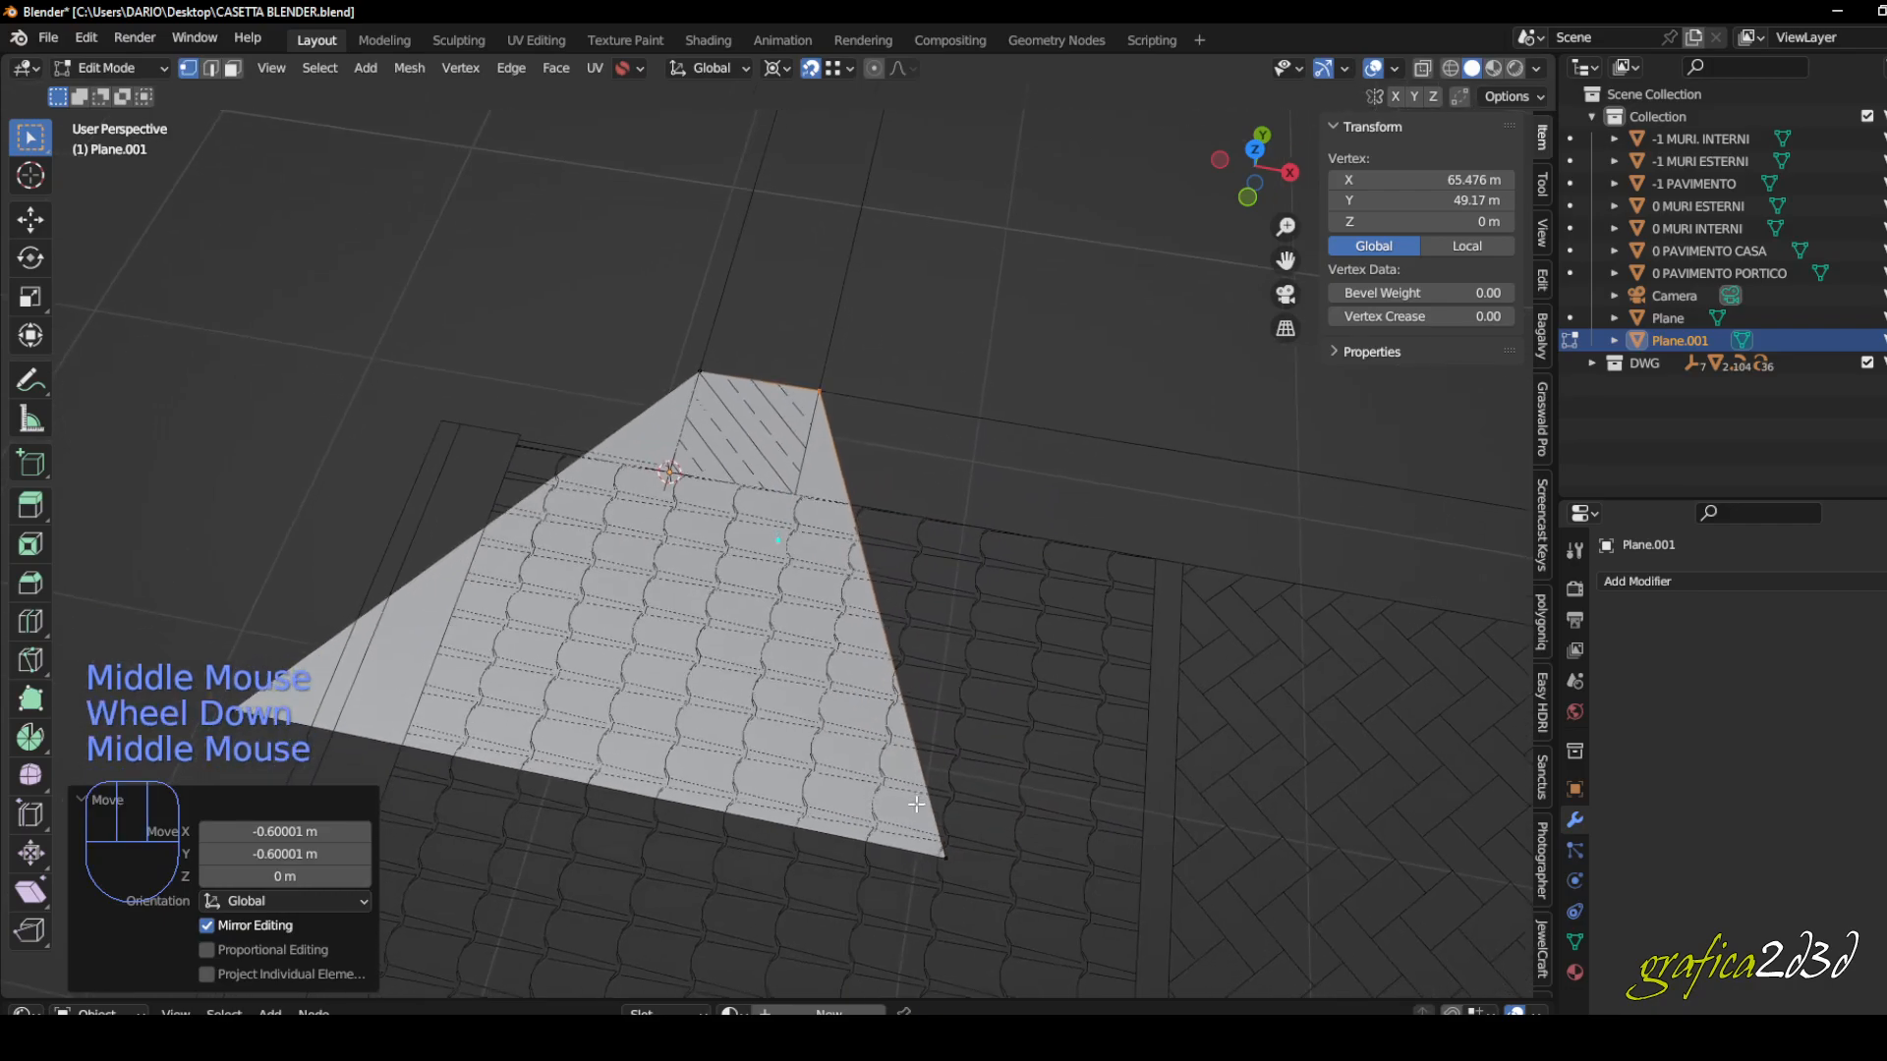
{"action": "left_click", "coordinate": [936, 845]}
{"action": "key", "text": "g"}
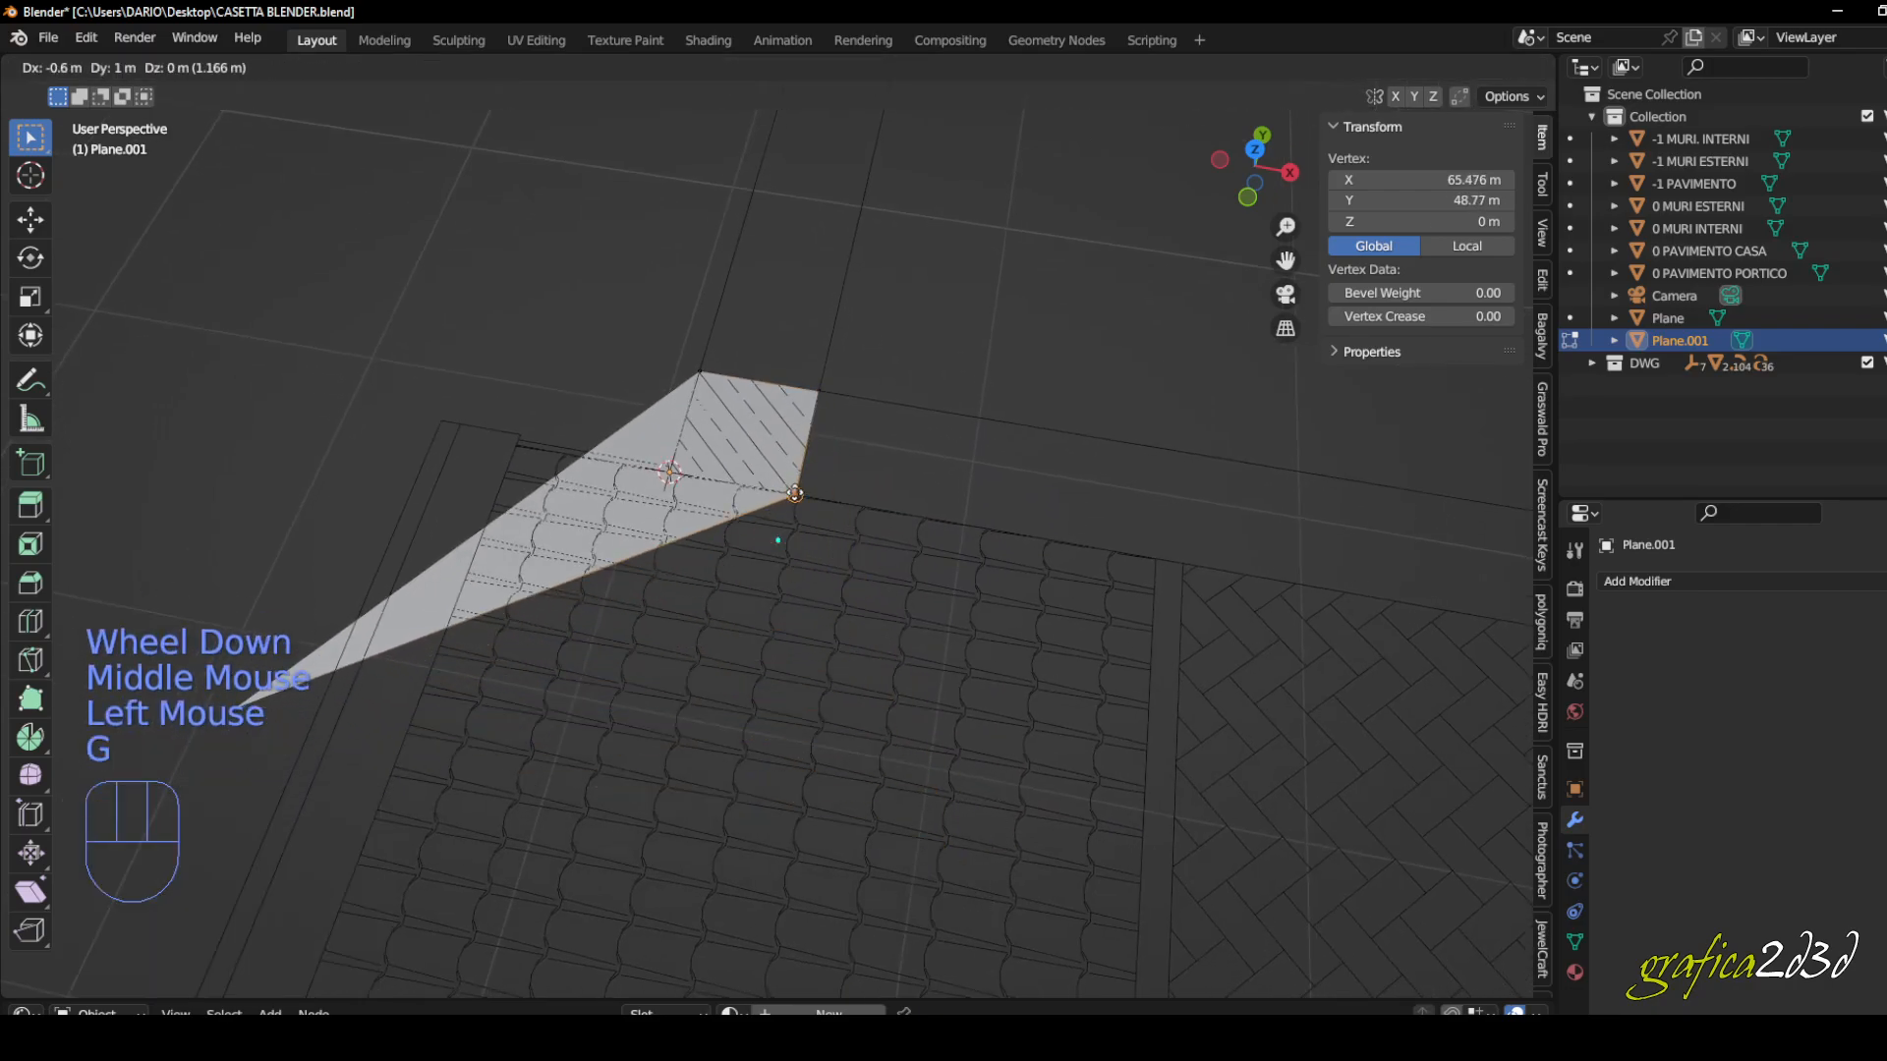
{"action": "left_click", "coordinate": [795, 495]}
{"action": "scroll", "coordinate": [770, 505], "scroll_direction": "up", "scroll_amount": 10}
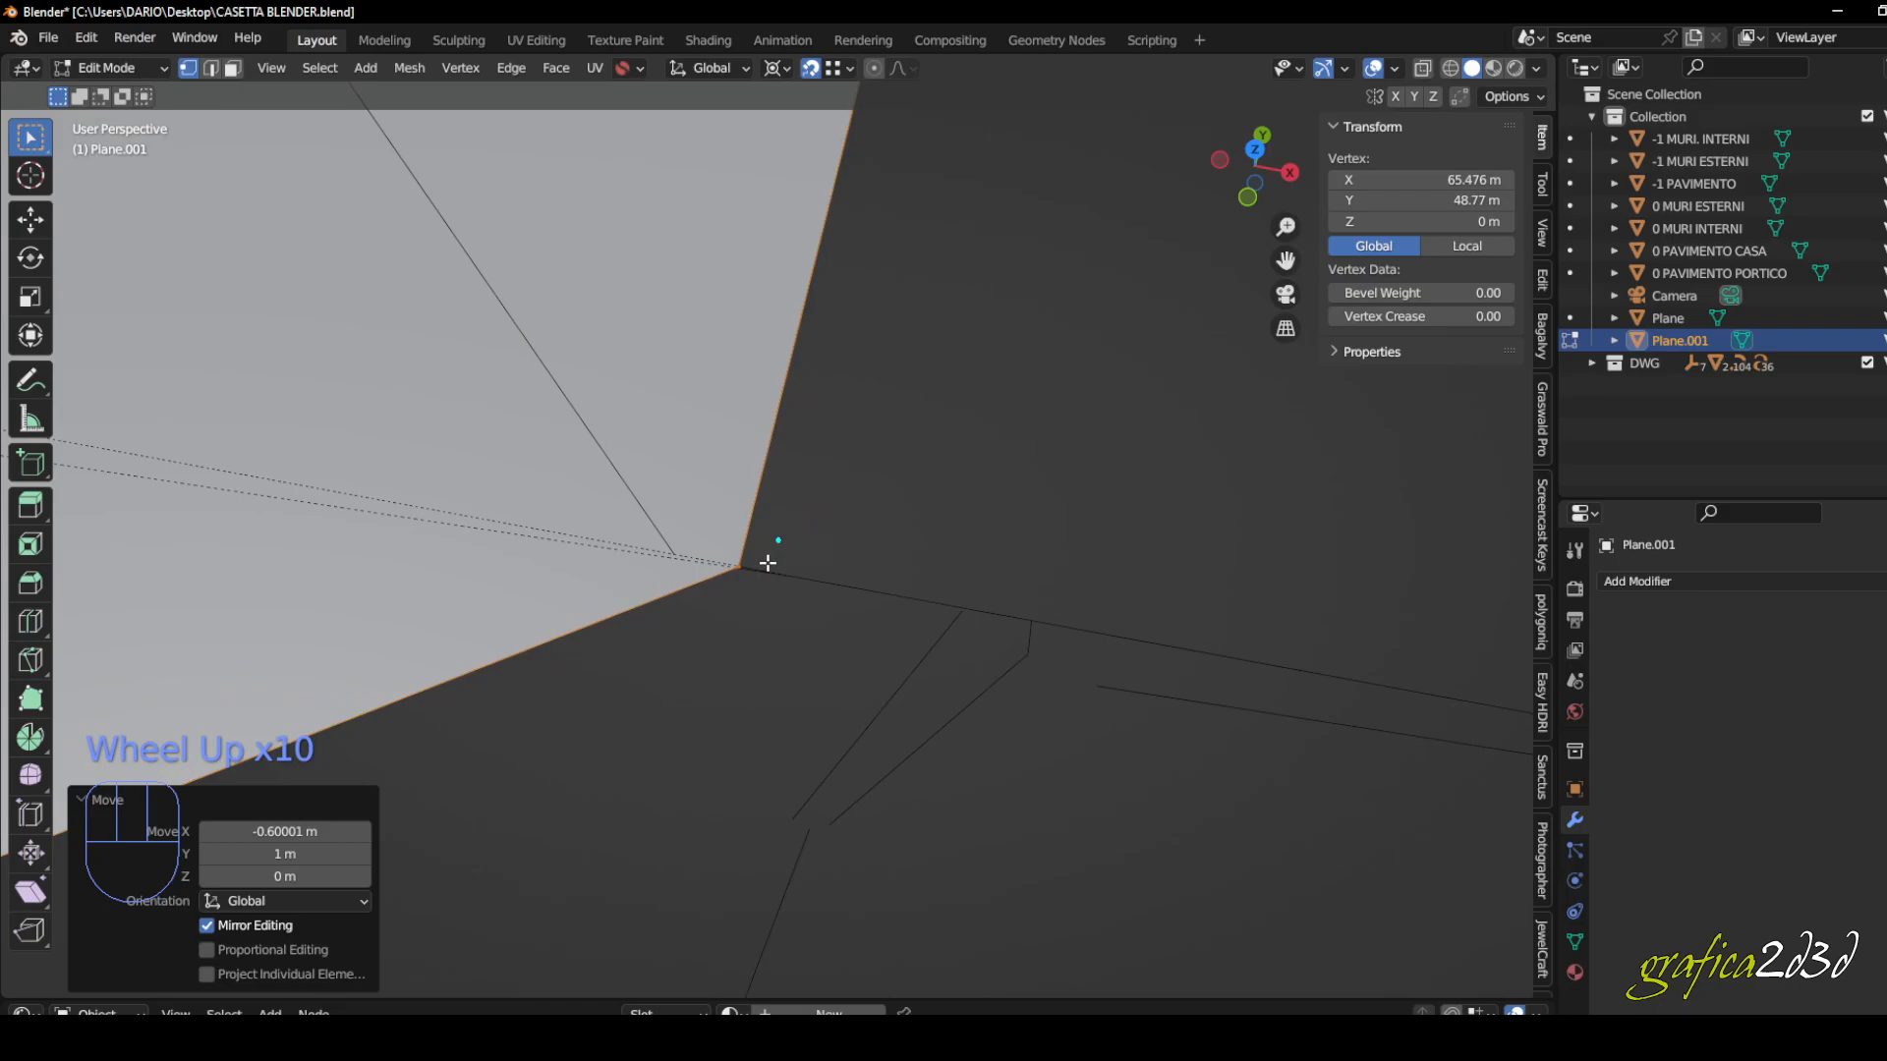
{"action": "scroll", "coordinate": [768, 564], "scroll_direction": "up", "scroll_amount": 1}
{"action": "scroll", "coordinate": [1066, 505], "scroll_direction": "down", "scroll_amount": 6}
{"action": "middle_click_drag", "start_coordinate": [1066, 505], "coordinate": [687, 640]}
{"action": "left_click_drag", "start_coordinate": [581, 606], "coordinate": [736, 746]}
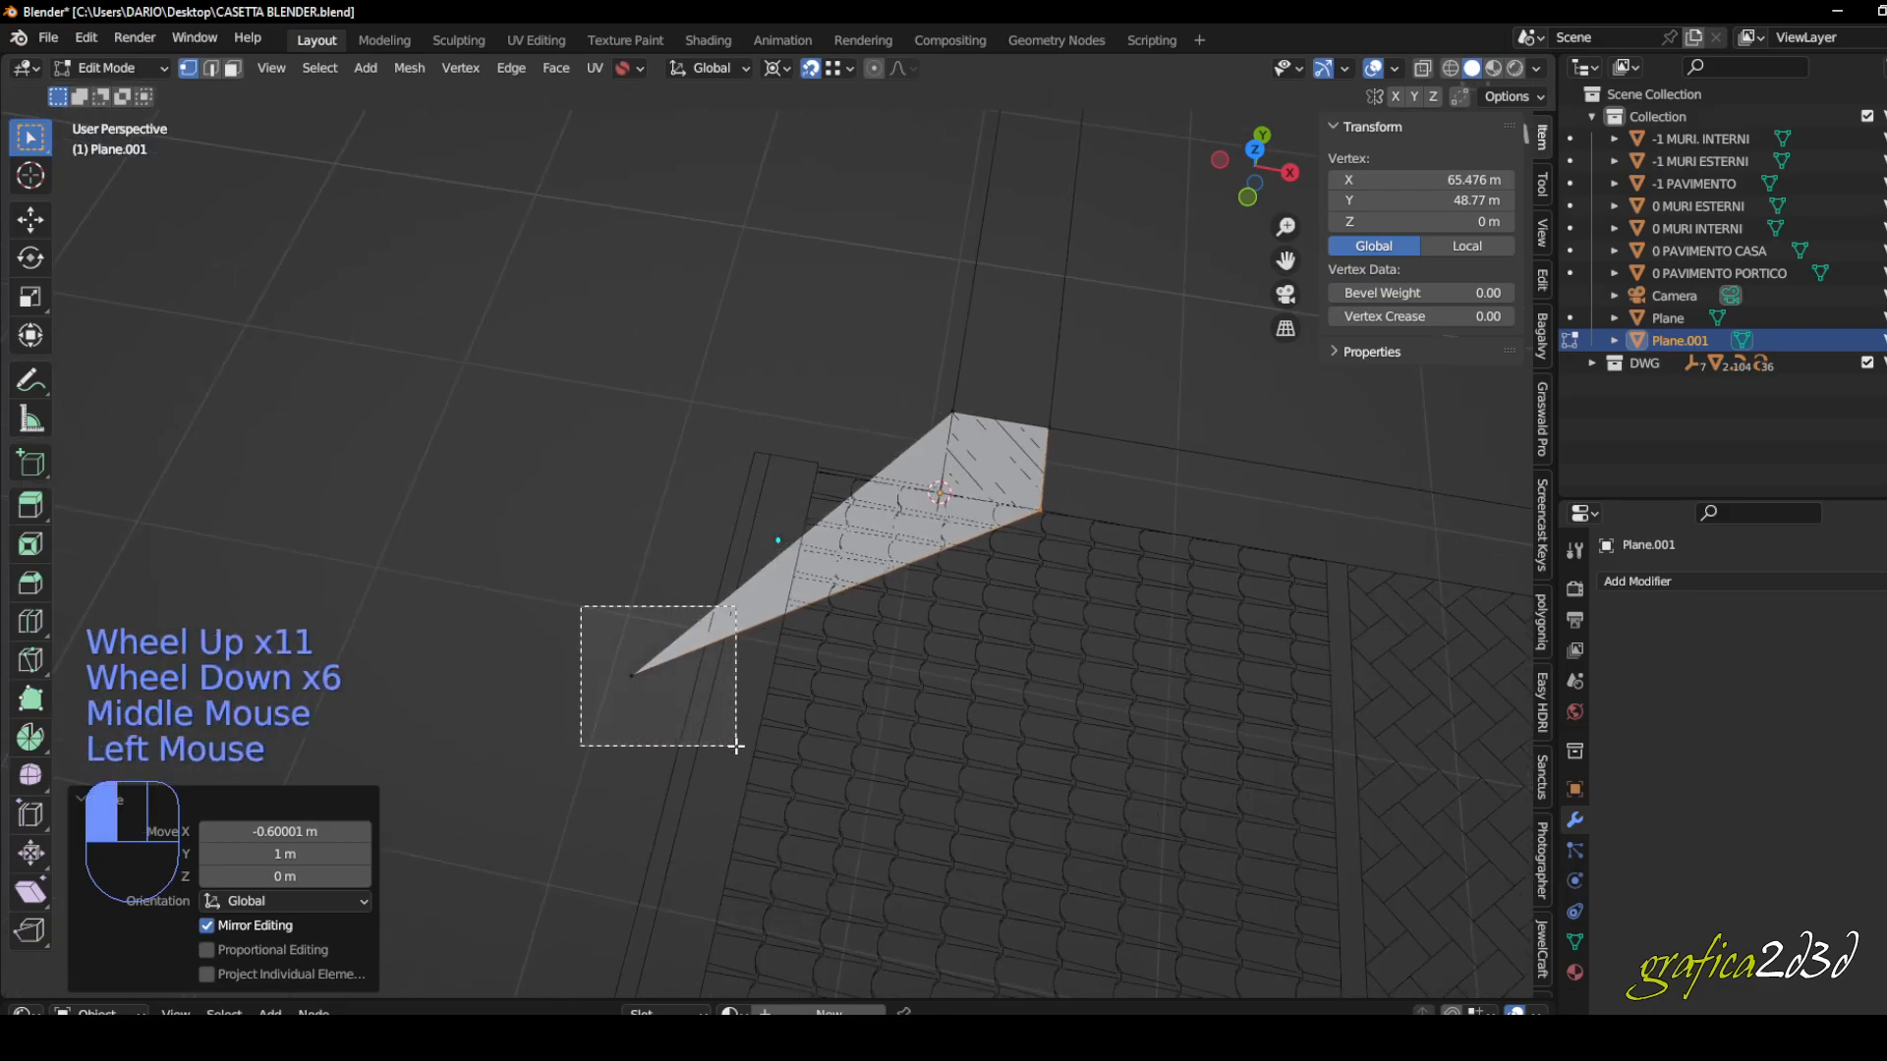
{"action": "key", "text": "g"}
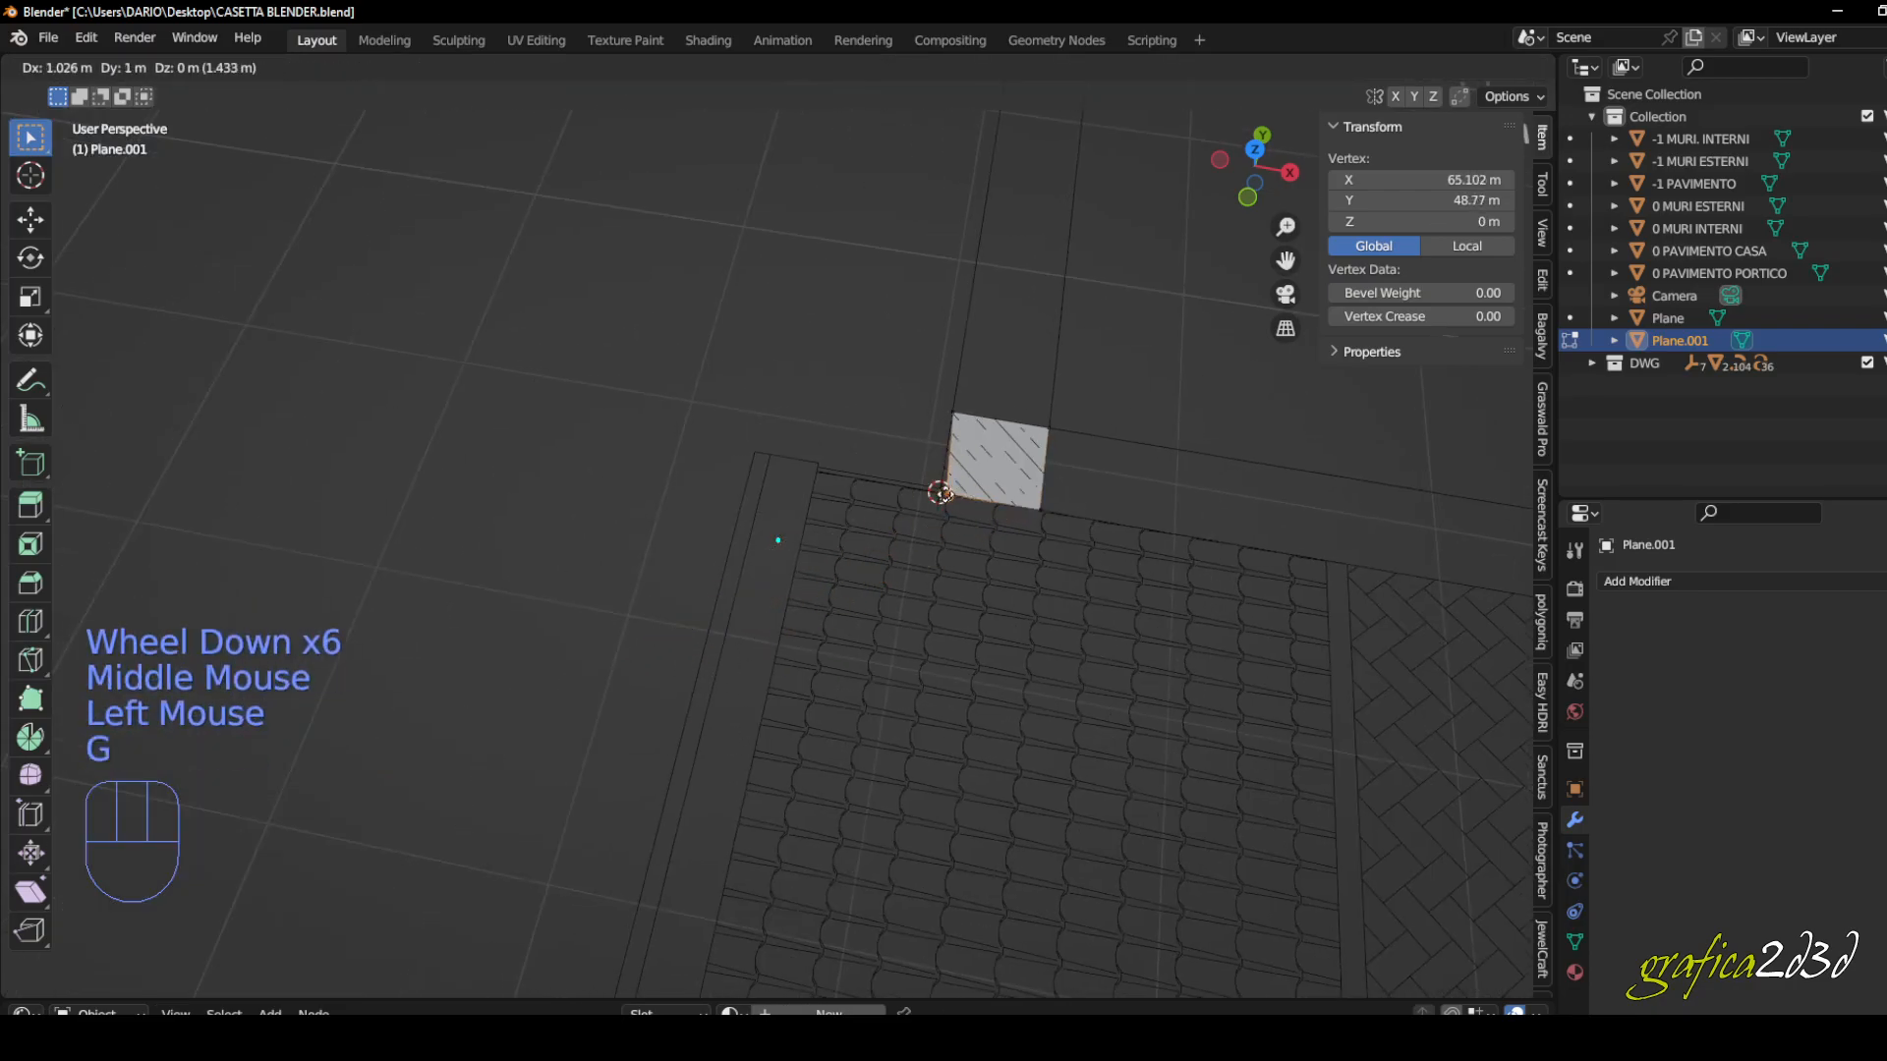
{"action": "left_click", "coordinate": [939, 493]}
- Measure the upper storey's height on the section drawing in top view, and deselect everything
{"action": "middle_click_drag", "start_coordinate": [1023, 514], "coordinate": [627, 797]}
{"action": "scroll", "coordinate": [829, 675], "scroll_direction": "down", "scroll_amount": 2}
{"action": "scroll", "coordinate": [728, 688], "scroll_direction": "up", "scroll_amount": 5}
{"action": "scroll", "coordinate": [703, 715], "scroll_direction": "down", "scroll_amount": 3}
{"action": "scroll", "coordinate": [704, 715], "scroll_direction": "down", "scroll_amount": 1}
{"action": "scroll", "coordinate": [682, 720], "scroll_direction": "down", "scroll_amount": 3}
{"action": "middle_click_drag", "start_coordinate": [682, 720], "coordinate": [944, 624]}
{"action": "left_click", "coordinate": [810, 600]}
{"action": "scroll", "coordinate": [810, 600], "scroll_direction": "down", "scroll_amount": 2}
{"action": "key", "text": "KP_7"}
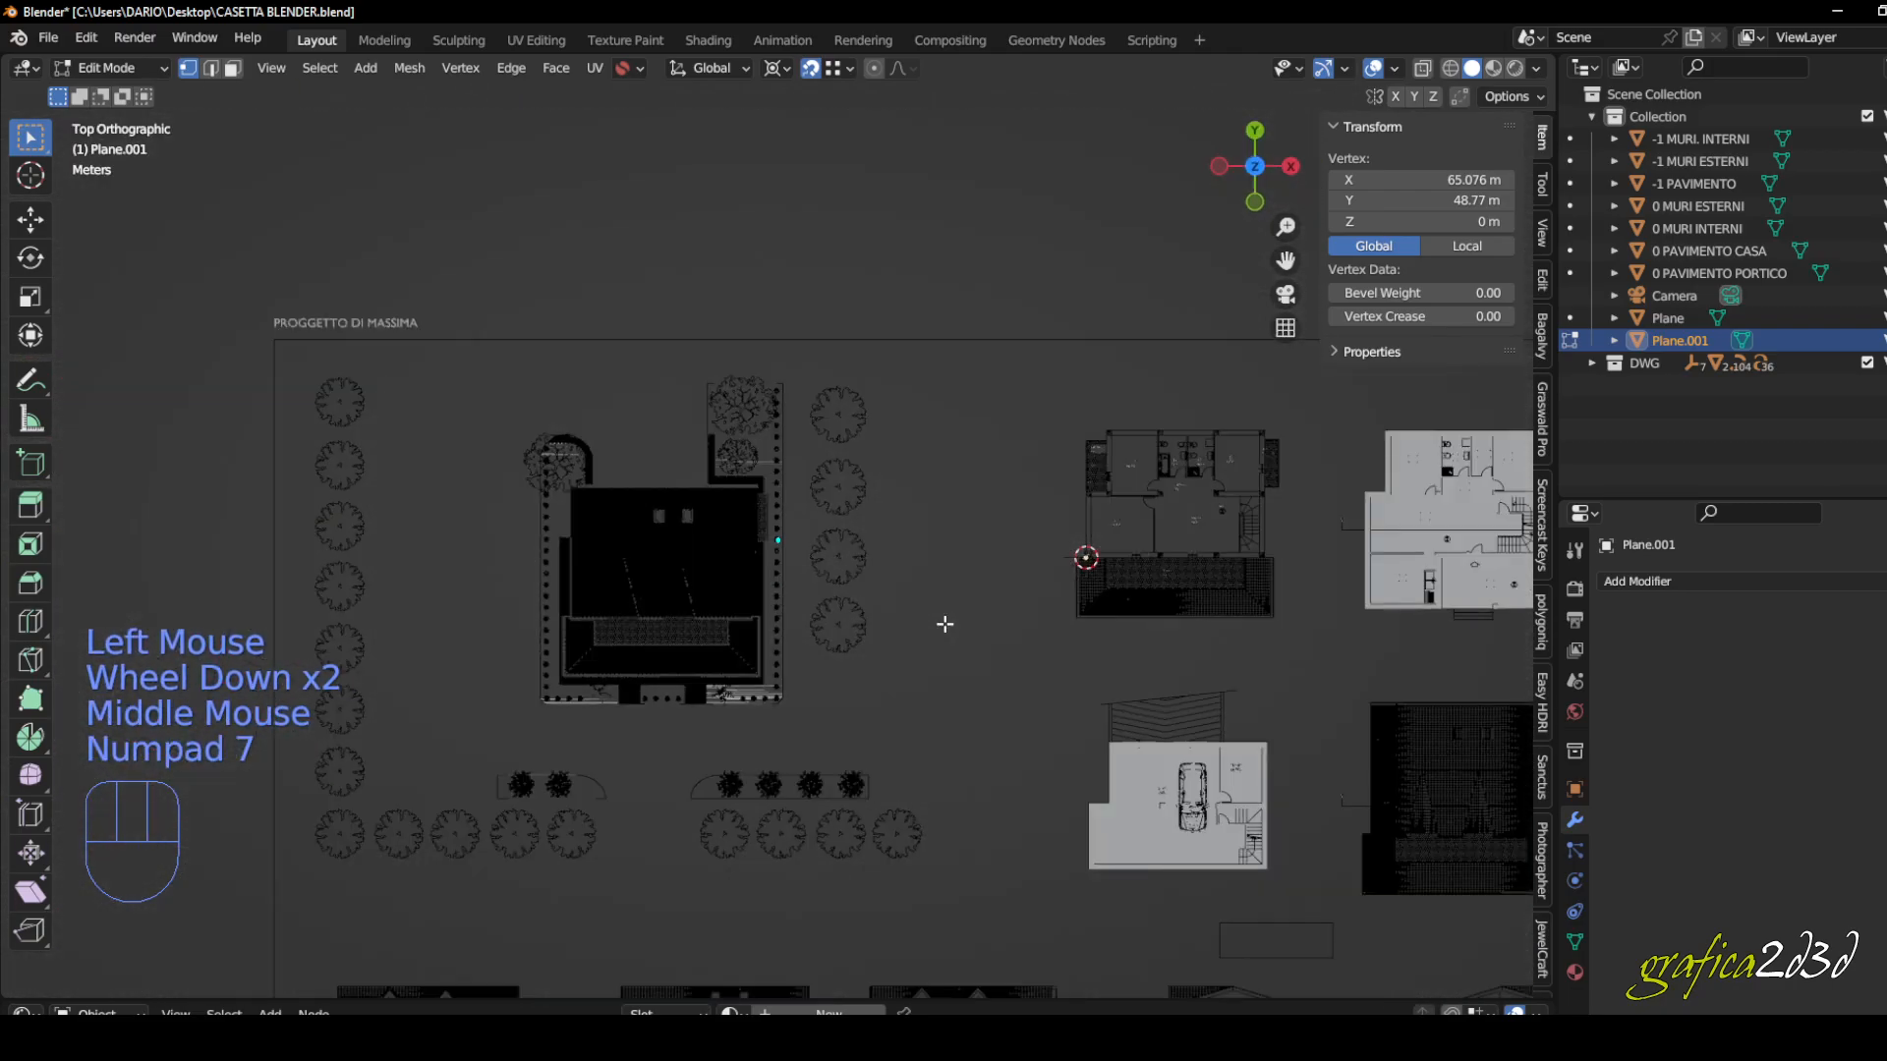
{"action": "middle_click_drag", "start_coordinate": [874, 675], "coordinate": [943, 472], "text": "shift"}
{"action": "scroll", "coordinate": [640, 487], "scroll_direction": "up", "scroll_amount": 7}
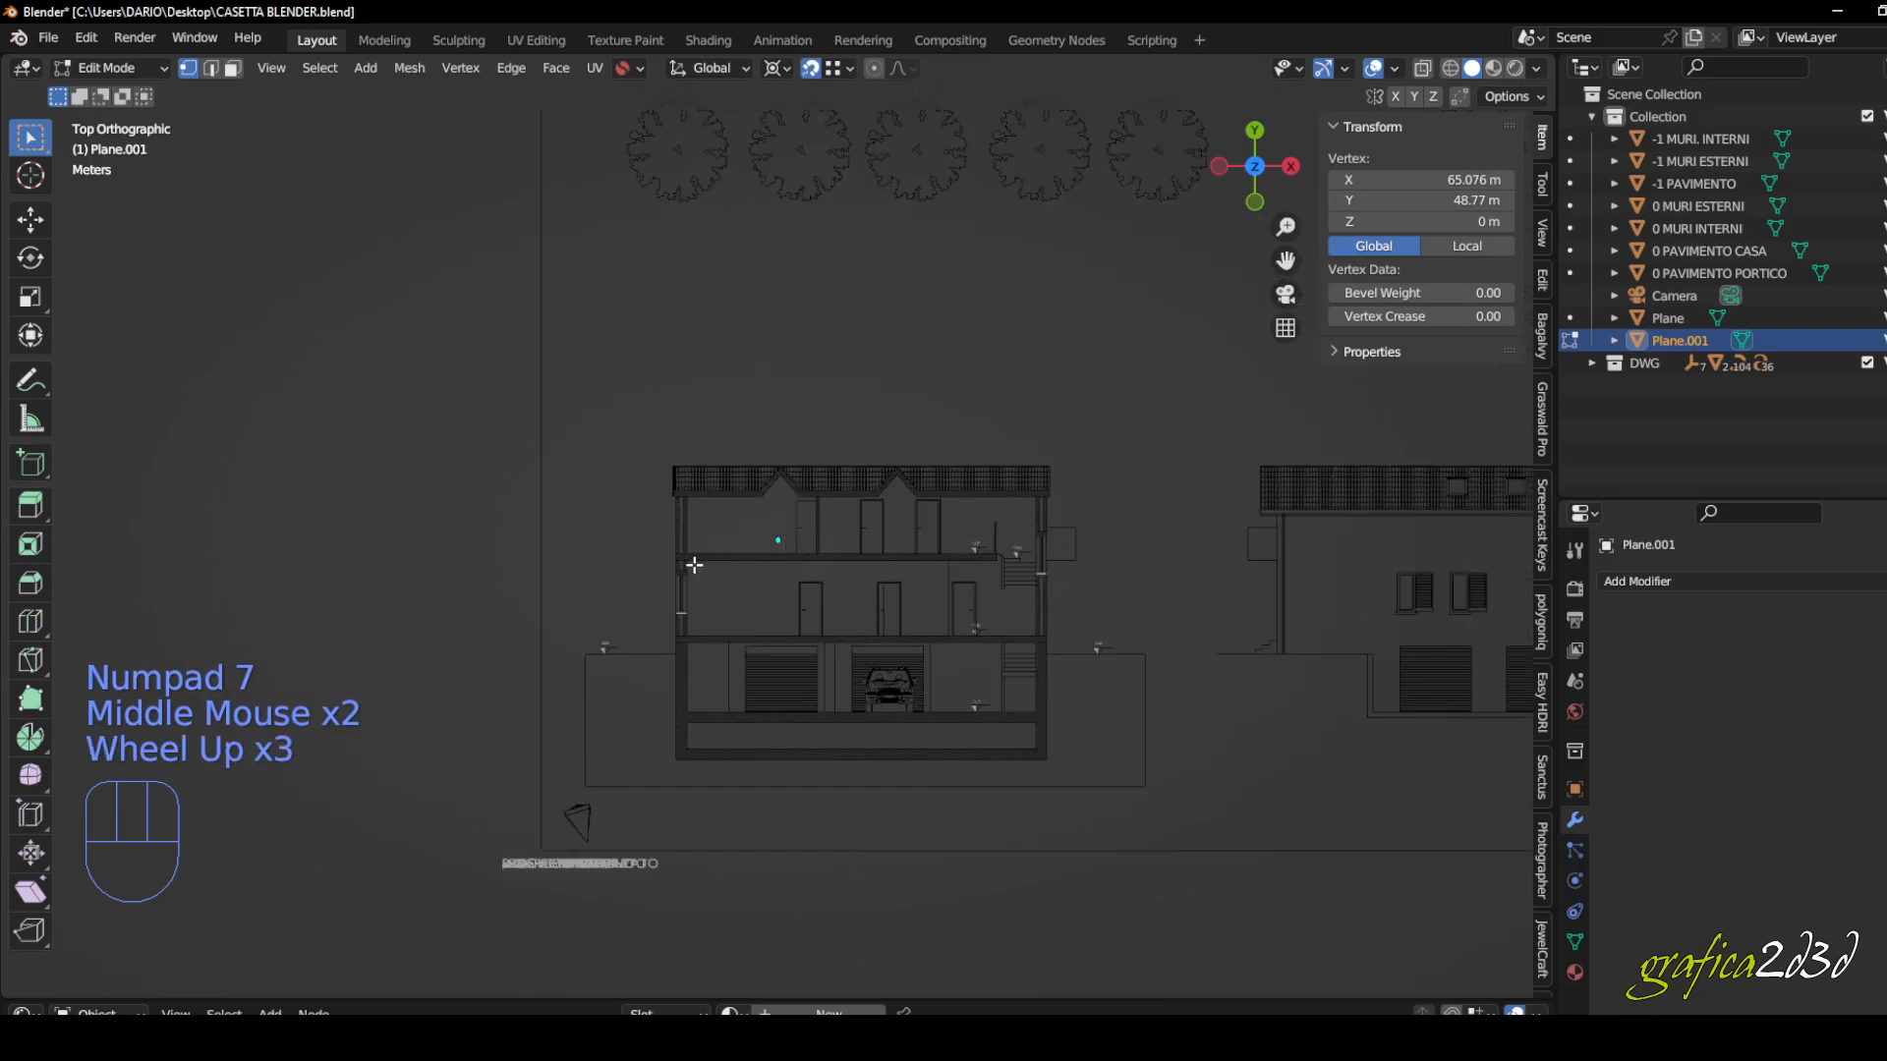
{"action": "middle_click_drag", "start_coordinate": [640, 487], "coordinate": [548, 622], "text": "shift"}
{"action": "scroll", "coordinate": [609, 629], "scroll_direction": "up", "scroll_amount": 2}
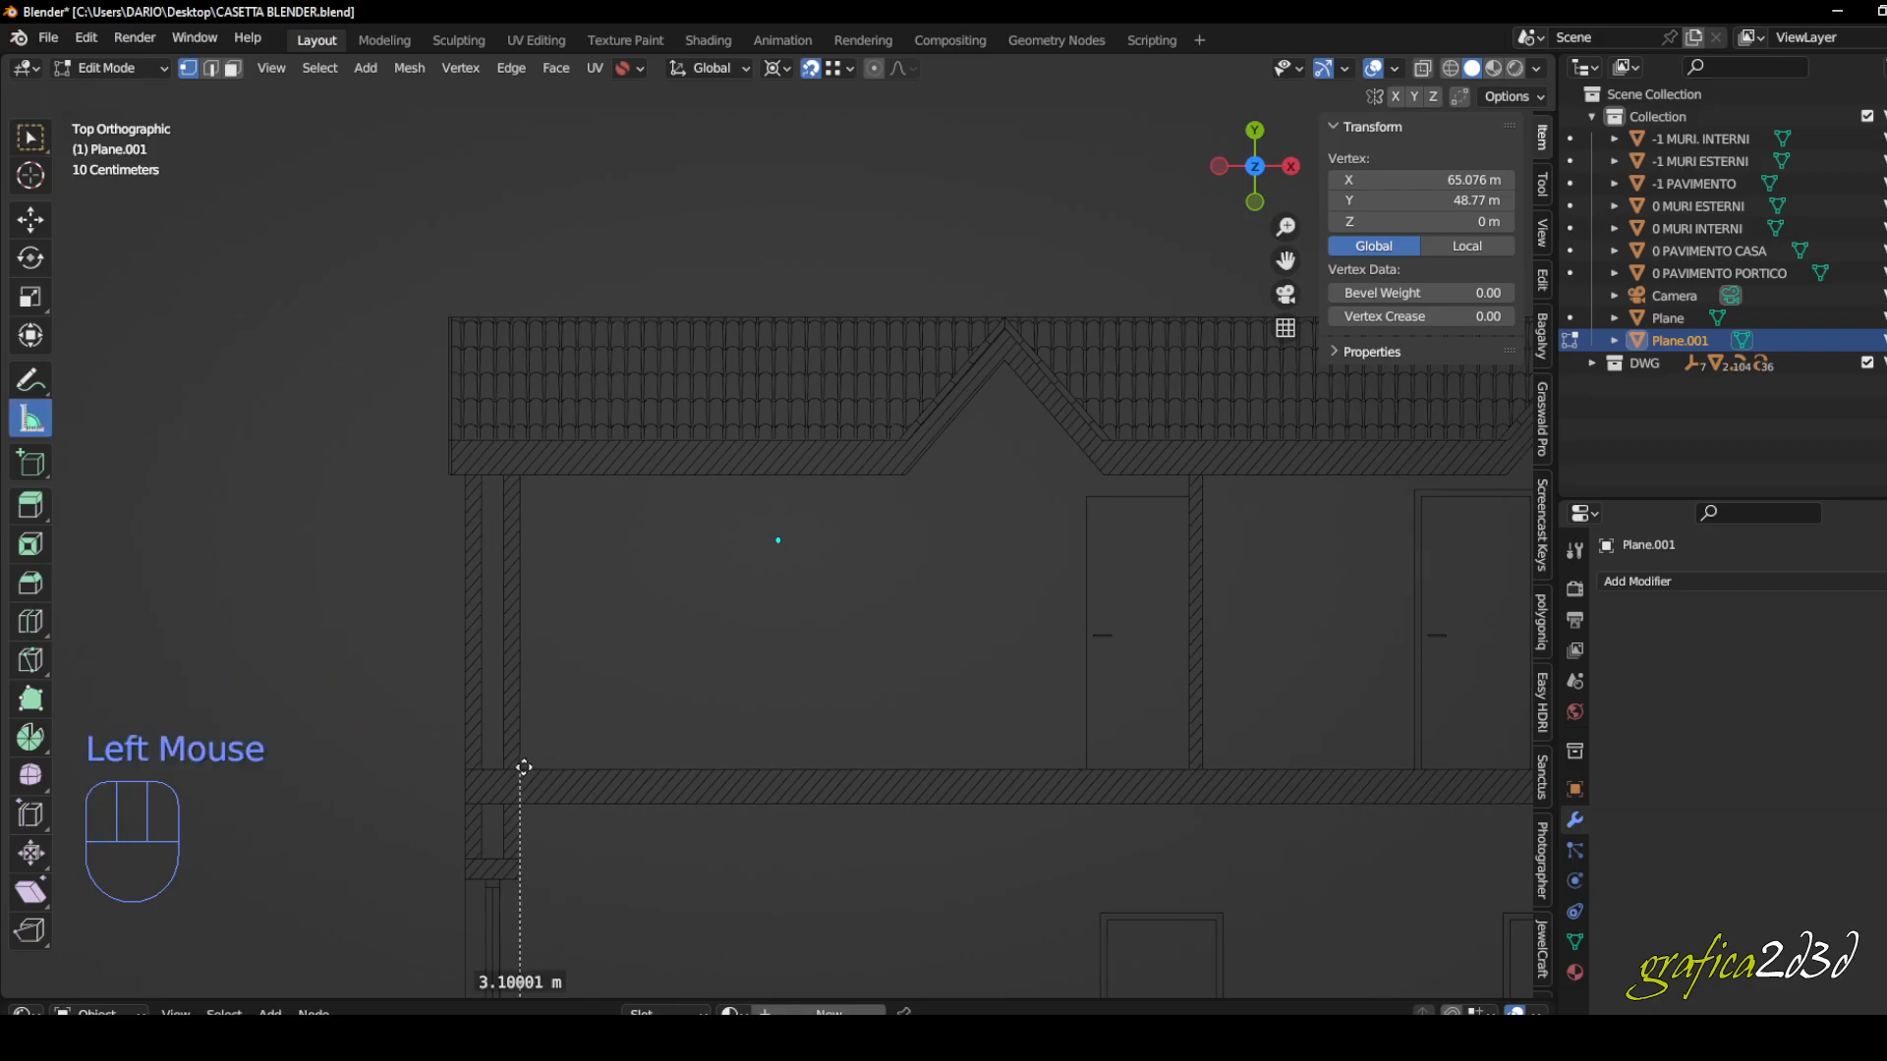
{"action": "scroll", "coordinate": [517, 774], "scroll_direction": "up", "scroll_amount": 2}
{"action": "scroll", "coordinate": [445, 768], "scroll_direction": "down", "scroll_amount": 1}
{"action": "middle_click_drag", "start_coordinate": [451, 766], "coordinate": [589, 799], "text": "shift"}
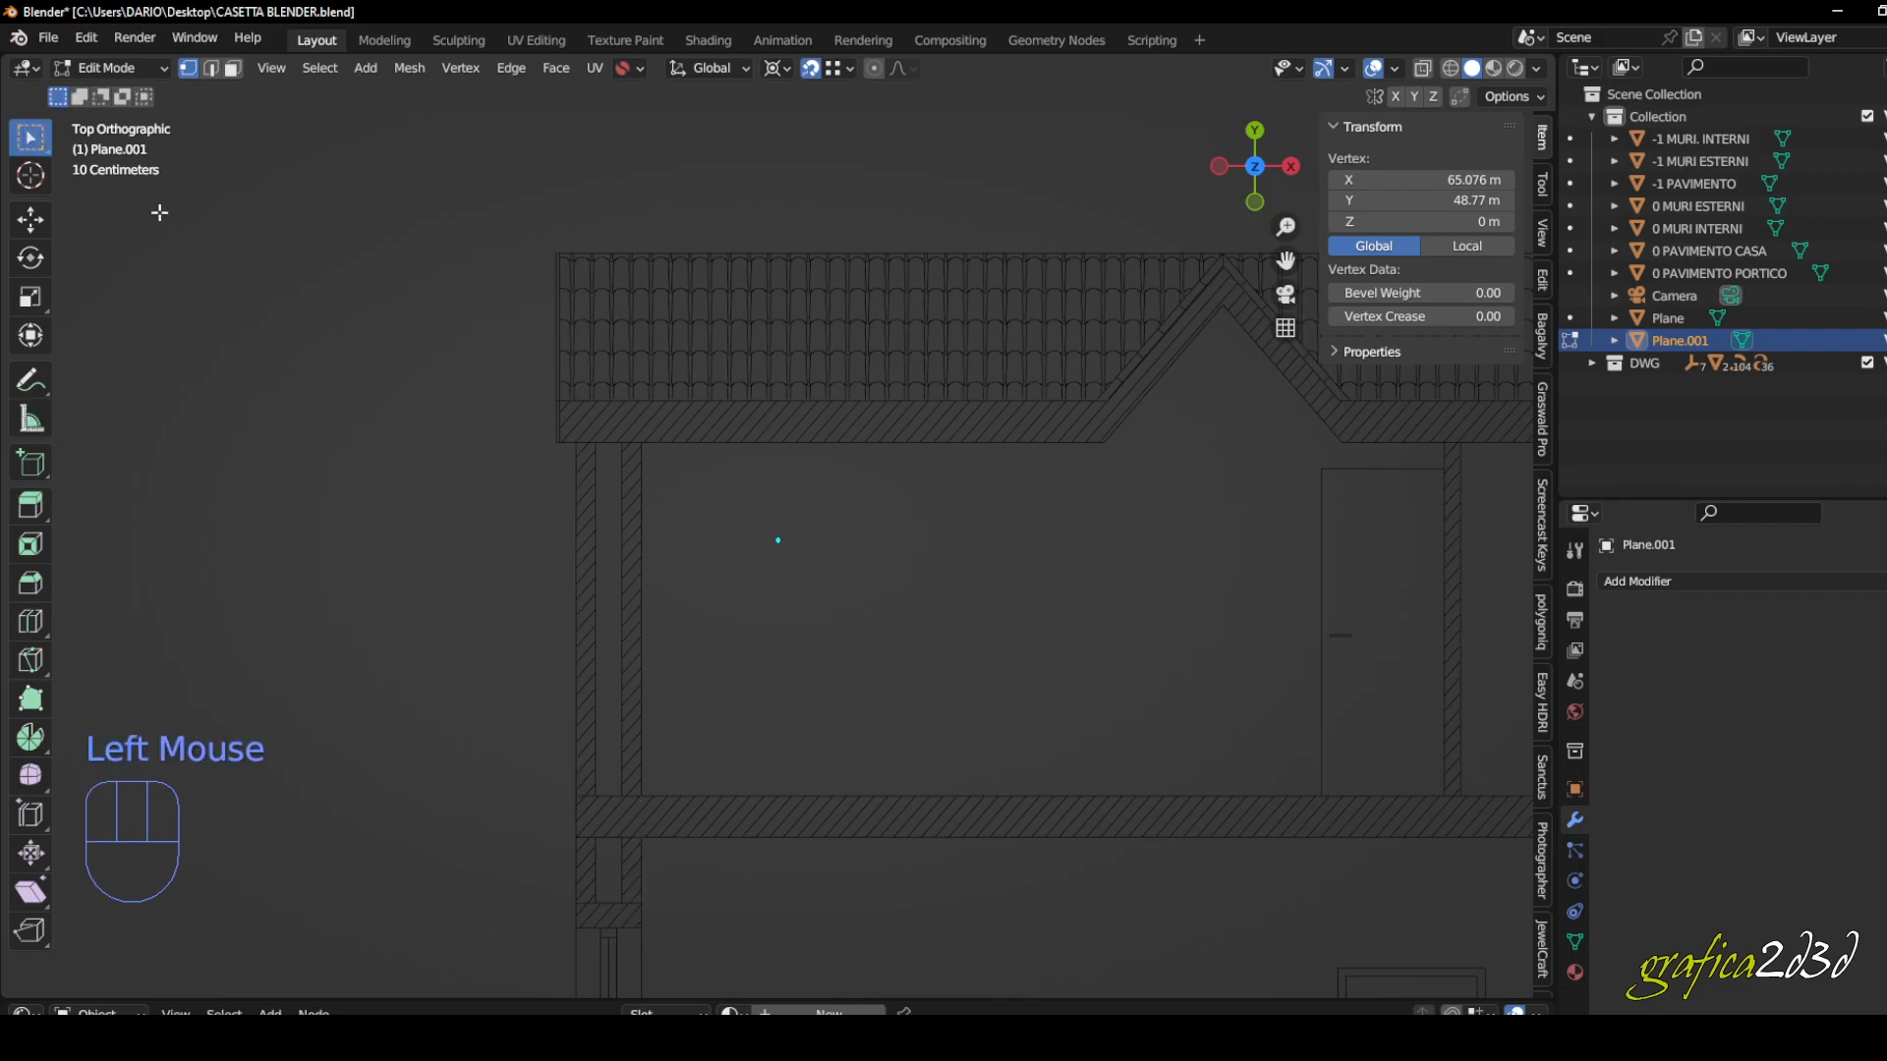
{"action": "left_click", "coordinate": [433, 396]}
- Select the whole square footprint at the upper floor's hatched corner and extrude it 3.3 m
{"action": "scroll", "coordinate": [581, 417], "scroll_direction": "down", "scroll_amount": 3}
{"action": "middle_click_drag", "start_coordinate": [581, 417], "coordinate": [357, 831], "text": "shift"}
{"action": "scroll", "coordinate": [560, 594], "scroll_direction": "down", "scroll_amount": 2}
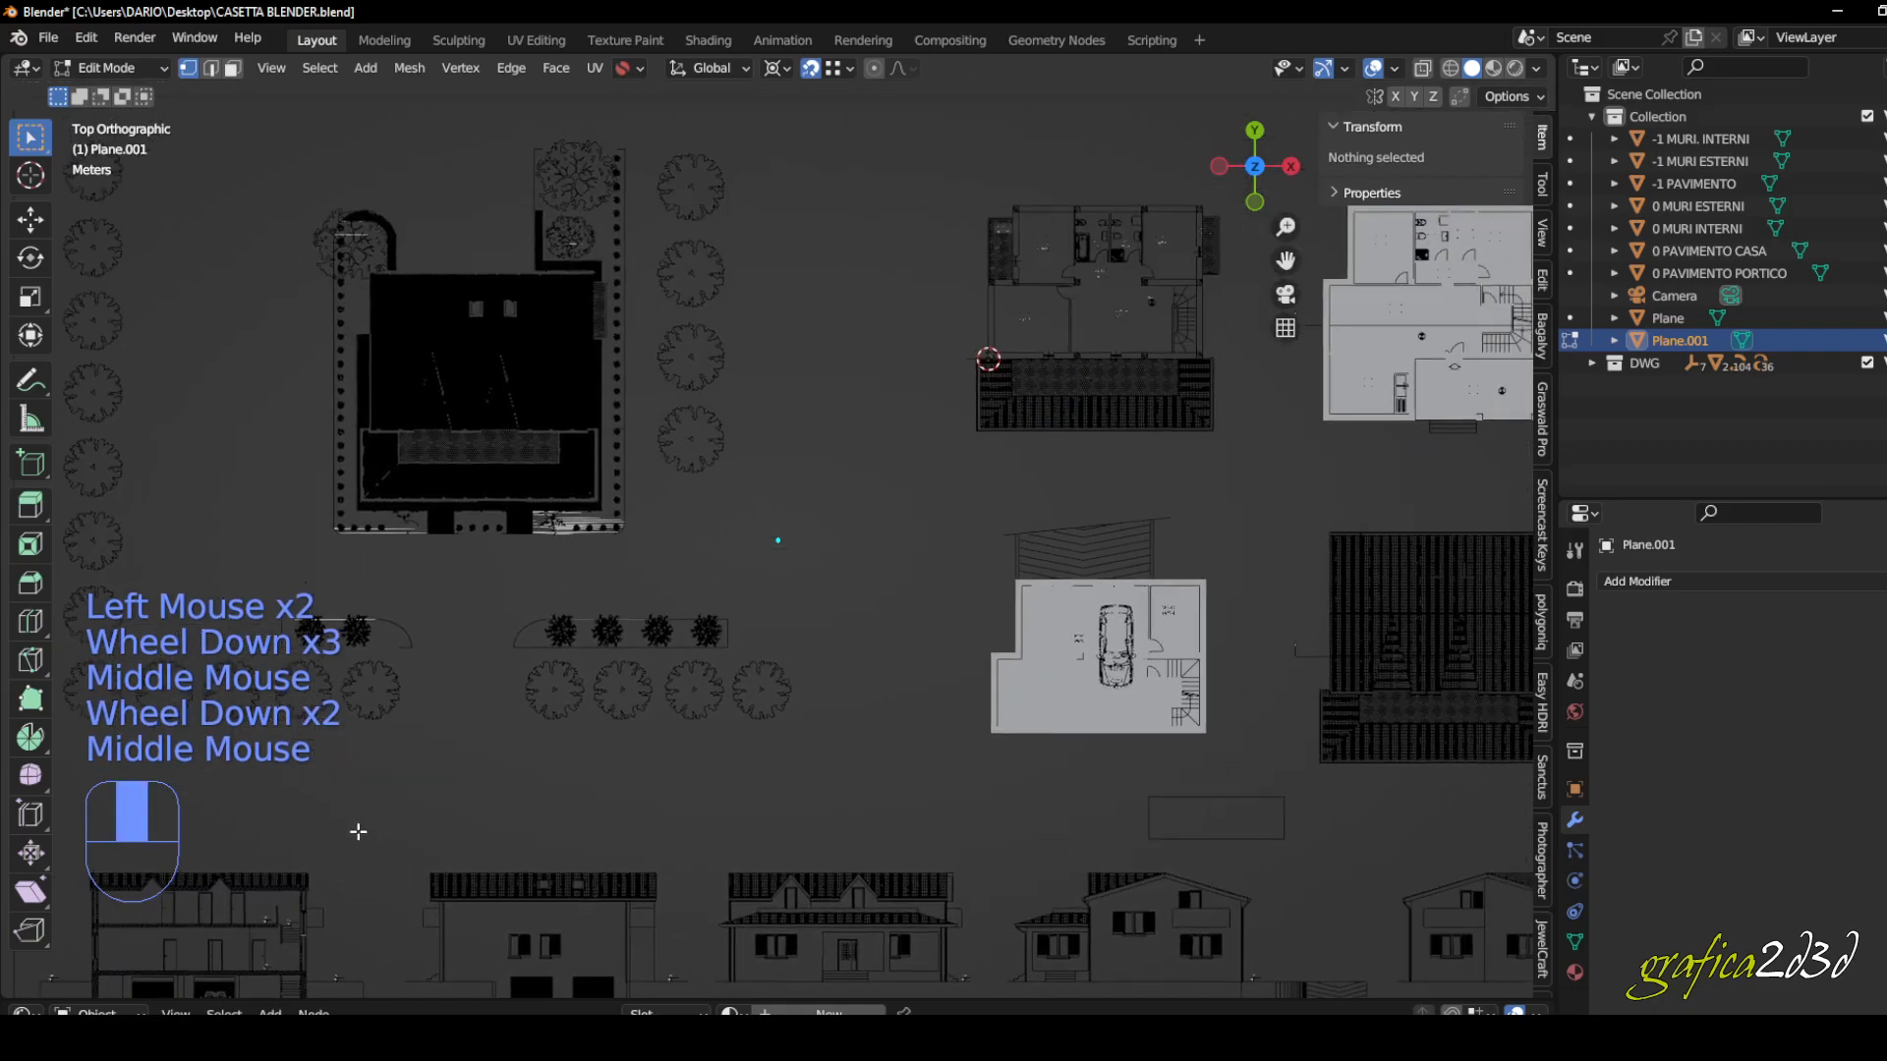
{"action": "middle_click_drag", "start_coordinate": [774, 661], "coordinate": [504, 847], "text": "shift"}
{"action": "middle_click_drag", "start_coordinate": [780, 780], "coordinate": [608, 776]}
{"action": "scroll", "coordinate": [808, 618], "scroll_direction": "up", "scroll_amount": 3}
{"action": "scroll", "coordinate": [767, 586], "scroll_direction": "up", "scroll_amount": 7}
{"action": "key", "text": "a"}
{"action": "scroll", "coordinate": [668, 764], "scroll_direction": "down", "scroll_amount": 3}
{"action": "key", "text": "e"}
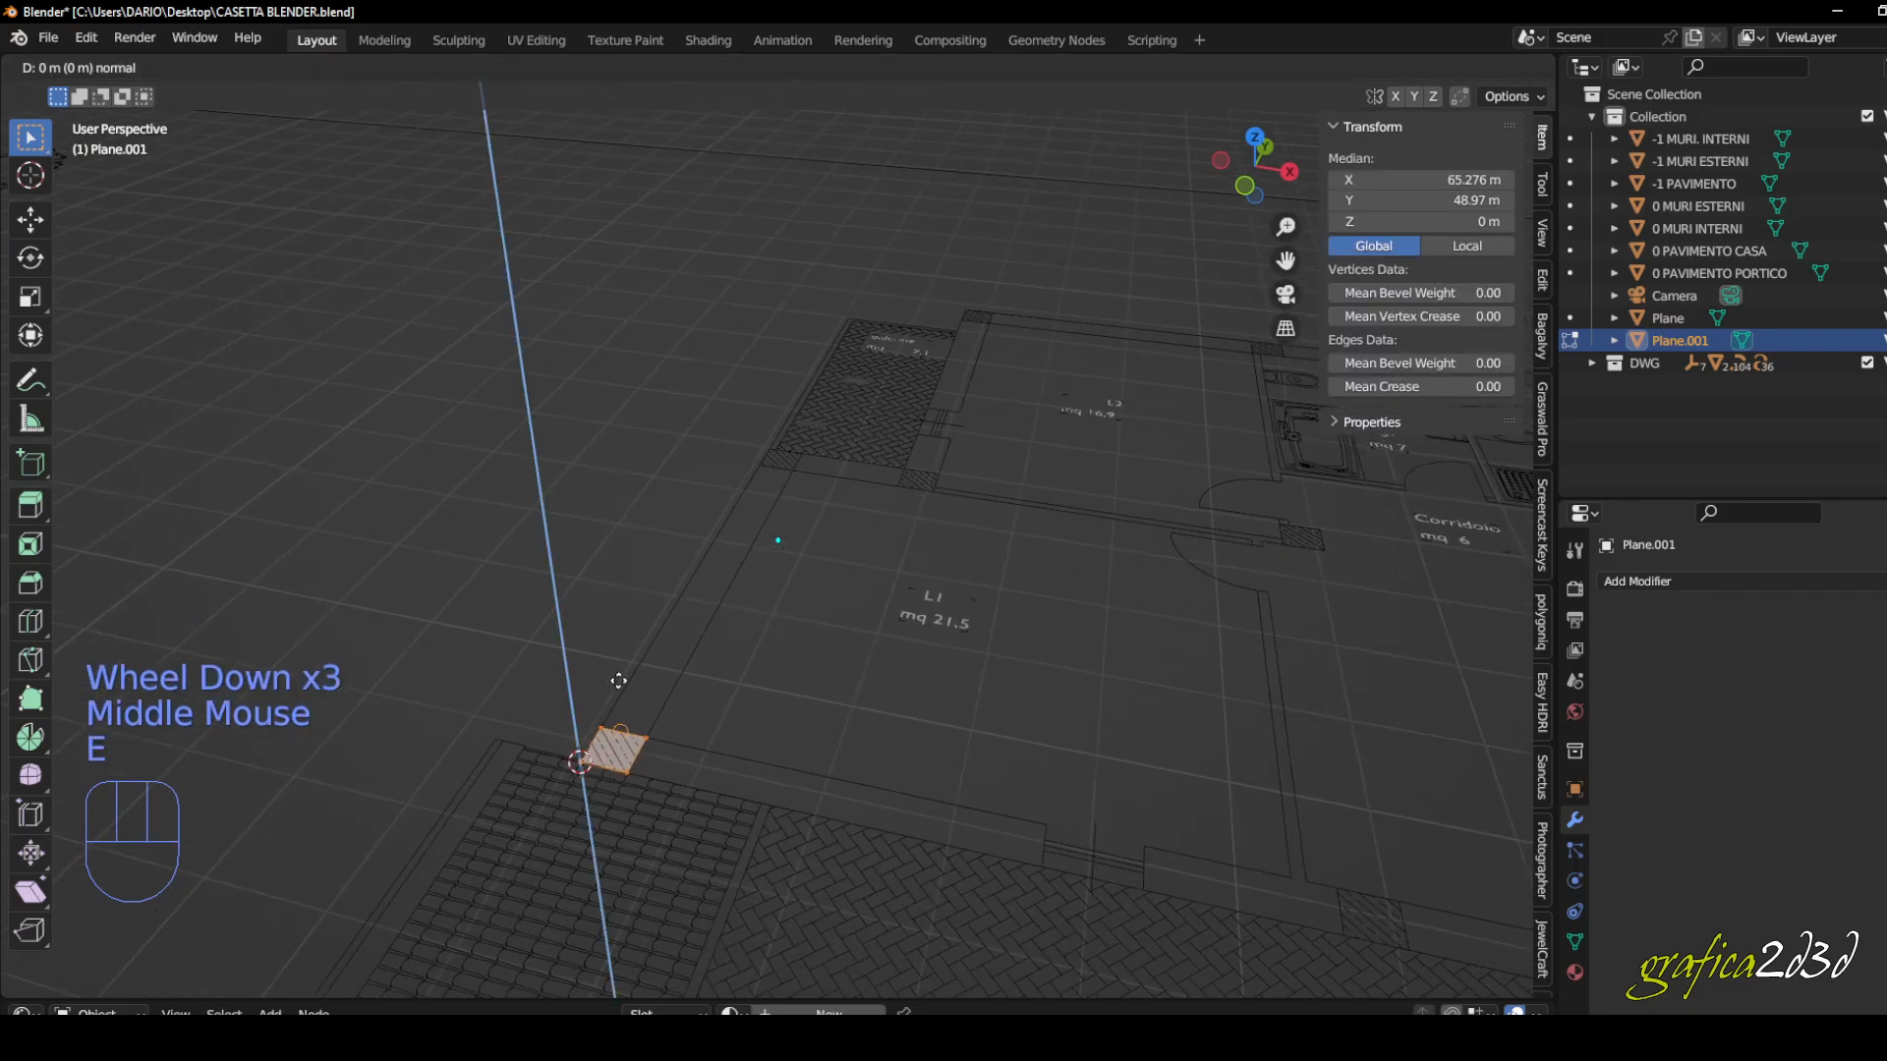
{"action": "type", "text": "3."}
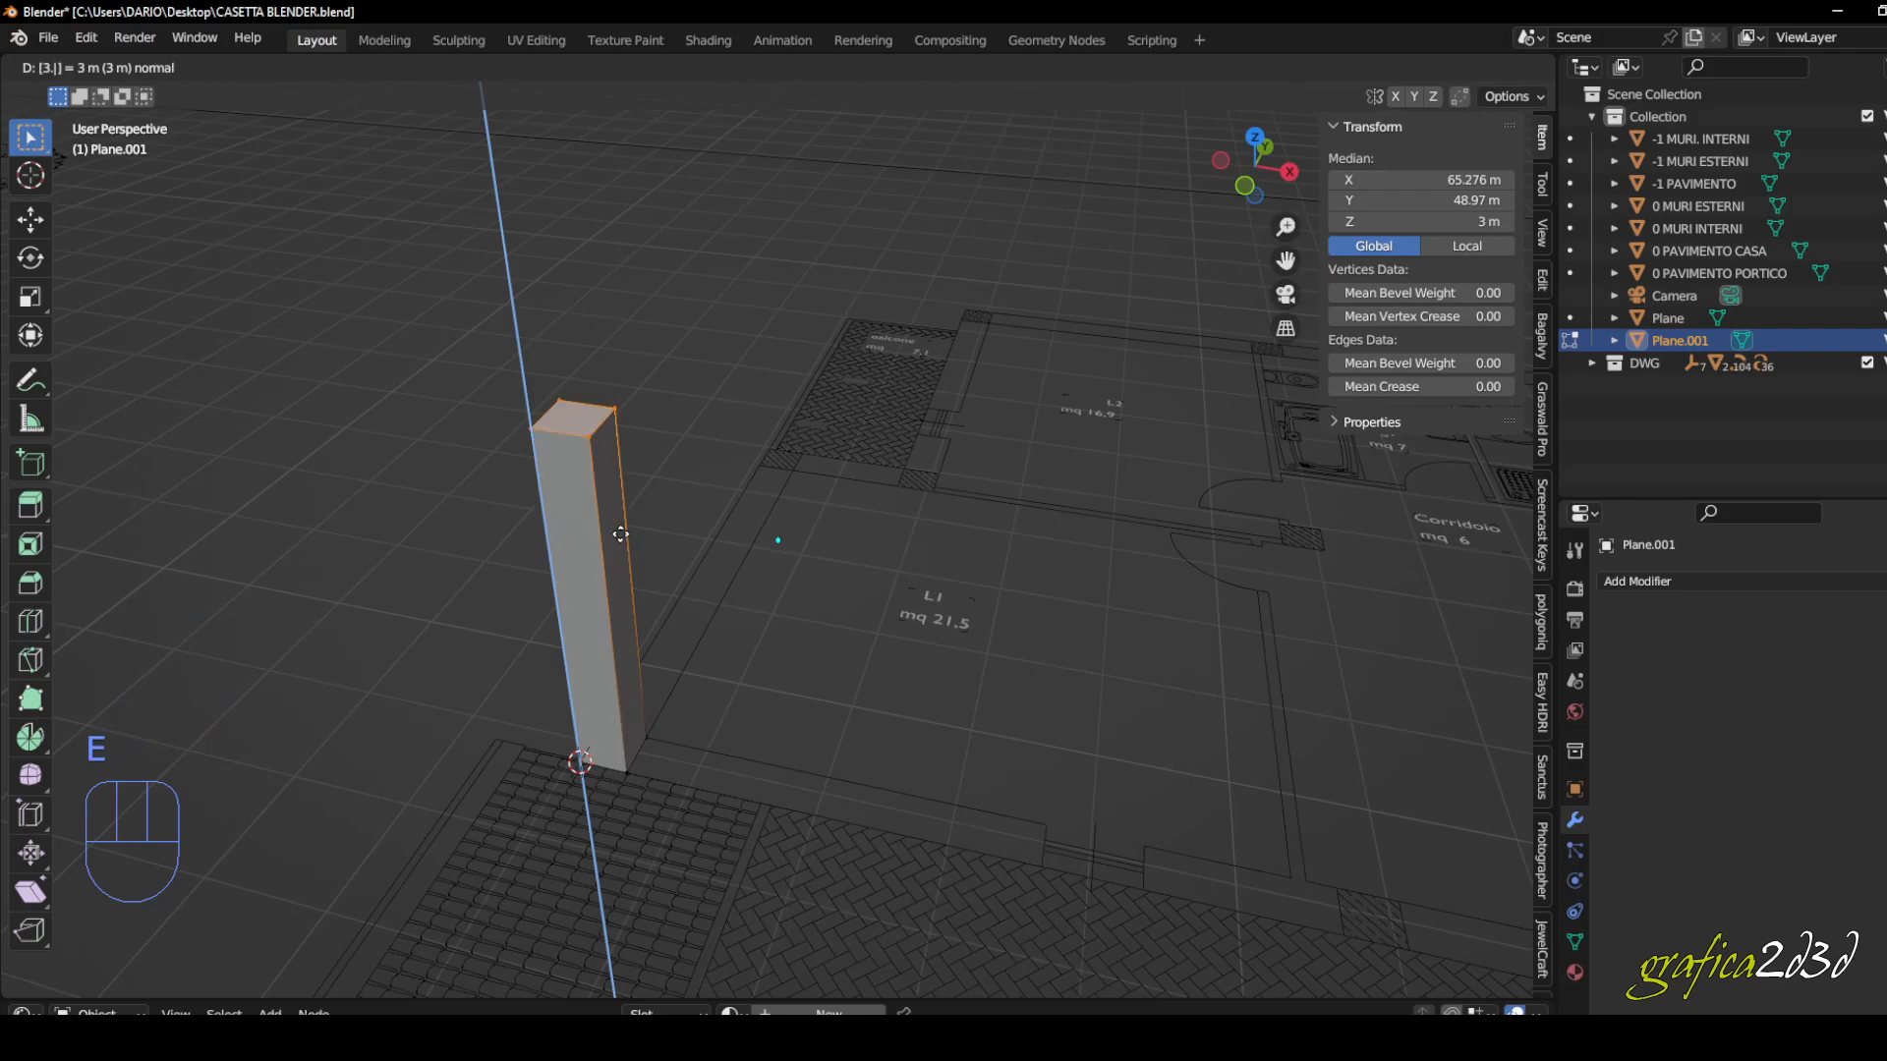
{"action": "type", "text": "3"}
{"action": "key", "text": "Return"}
- Extrude the corner block's side face 3.2 m along the front balcony wall to the near edge of the first opening
{"action": "scroll", "coordinate": [621, 534], "scroll_direction": "down", "scroll_amount": 3}
{"action": "middle_click_drag", "start_coordinate": [614, 531], "coordinate": [678, 478]}
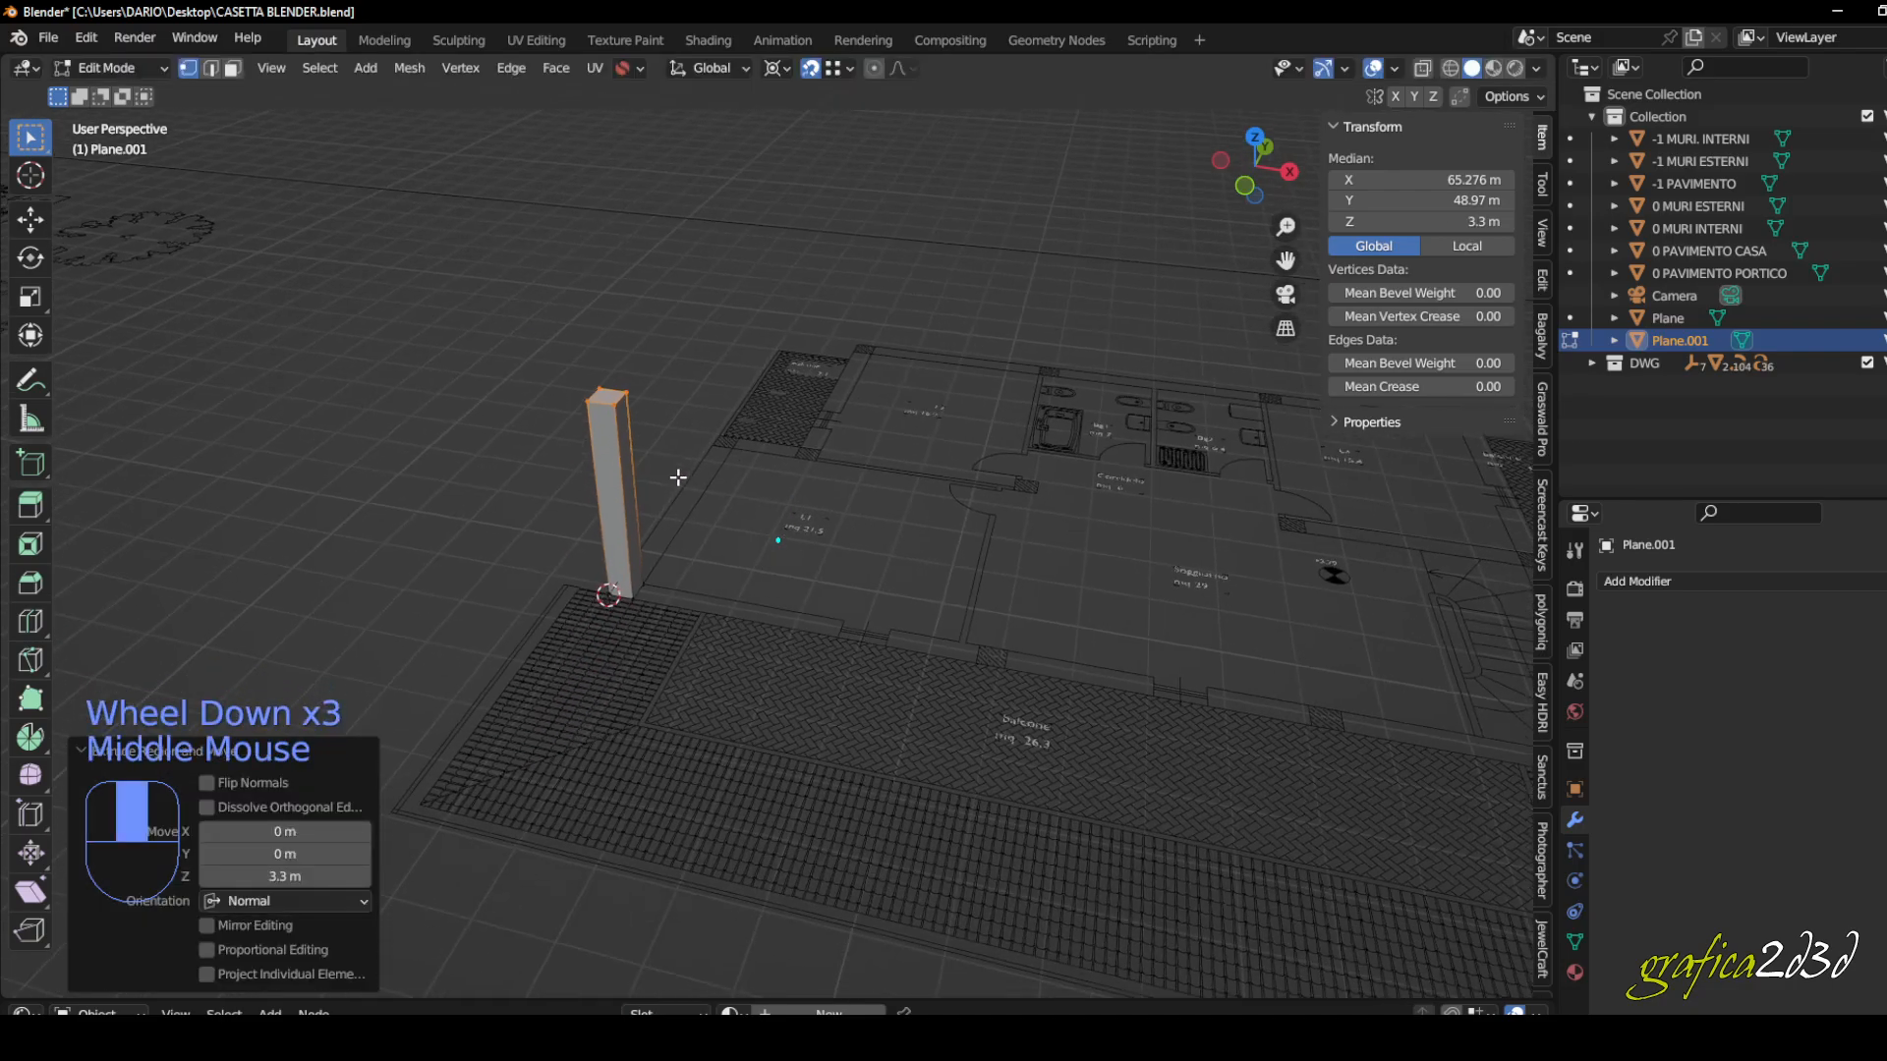
{"action": "middle_click_drag", "start_coordinate": [817, 556], "coordinate": [760, 575]}
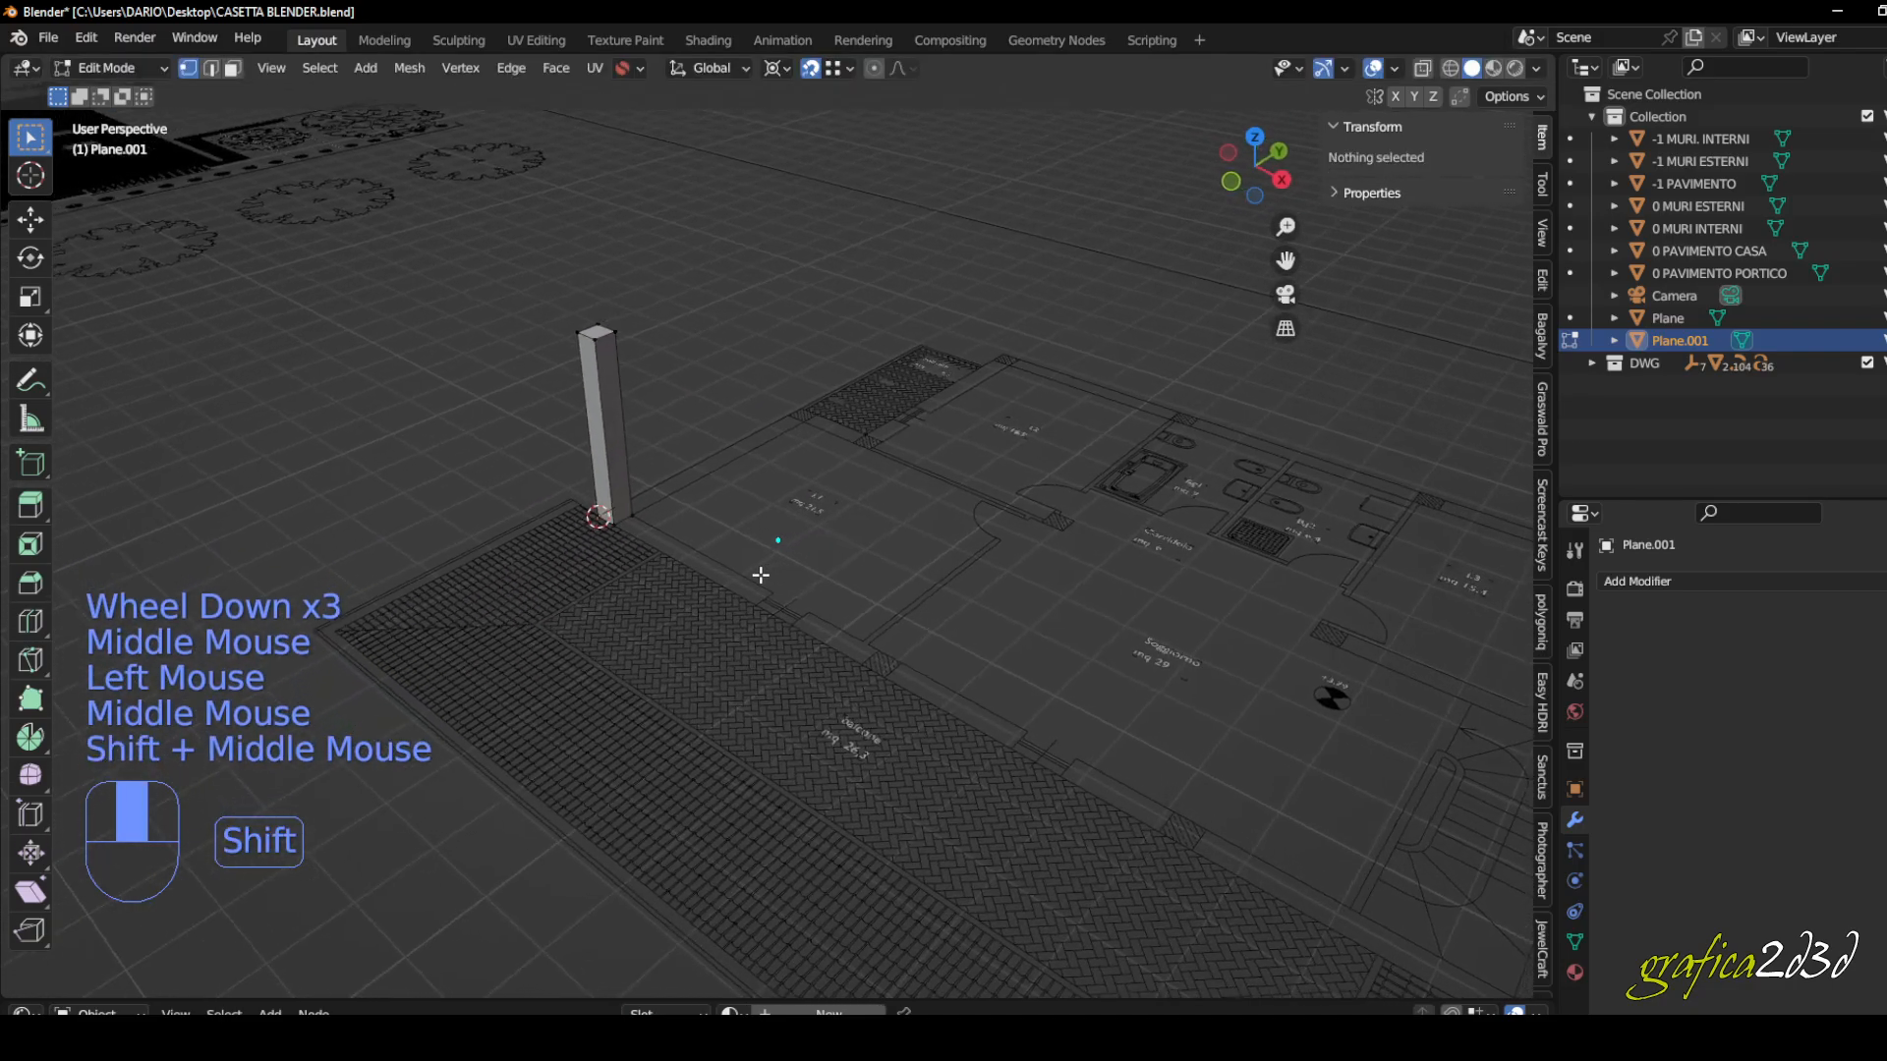
{"action": "scroll", "coordinate": [761, 575], "scroll_direction": "up", "scroll_amount": 3}
{"action": "key", "text": "3"}
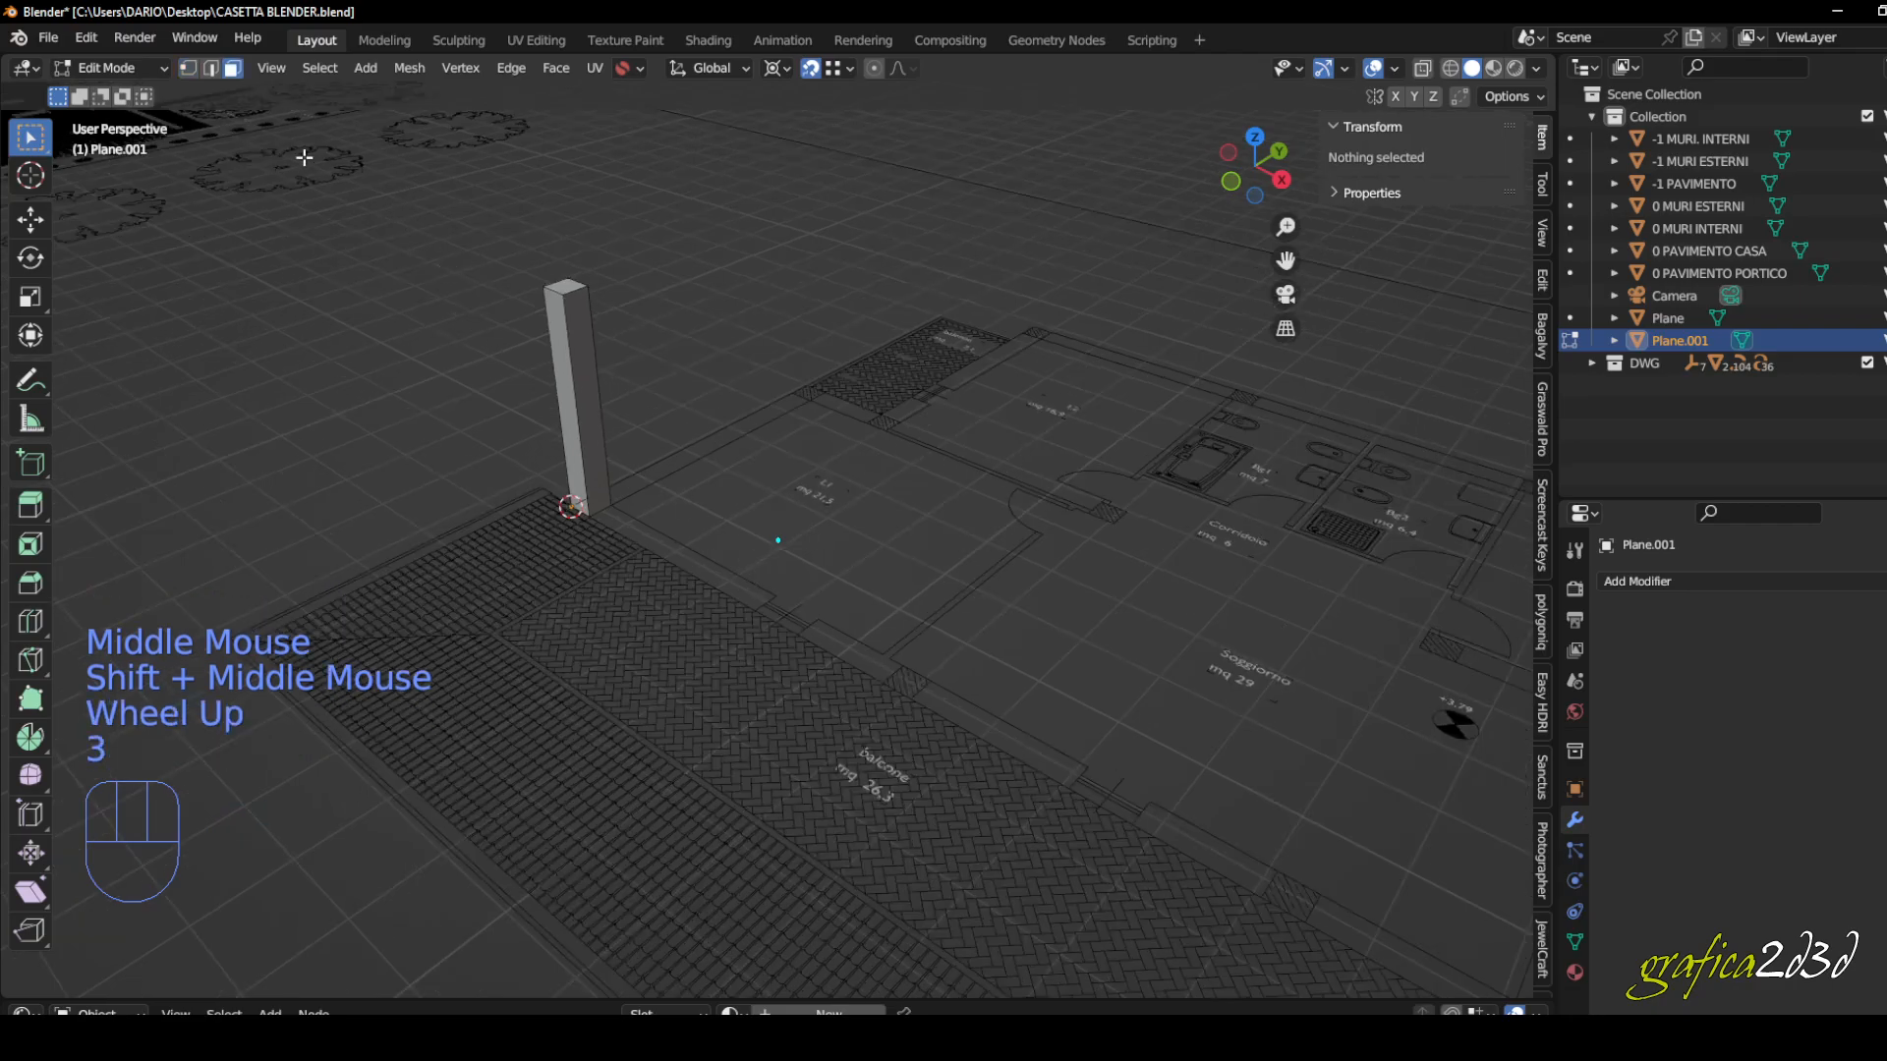
{"action": "middle_click_drag", "start_coordinate": [703, 466], "coordinate": [653, 467]}
{"action": "scroll", "coordinate": [697, 433], "scroll_direction": "up", "scroll_amount": 1}
{"action": "scroll", "coordinate": [518, 379], "scroll_direction": "up", "scroll_amount": 1}
{"action": "left_click", "coordinate": [519, 375]}
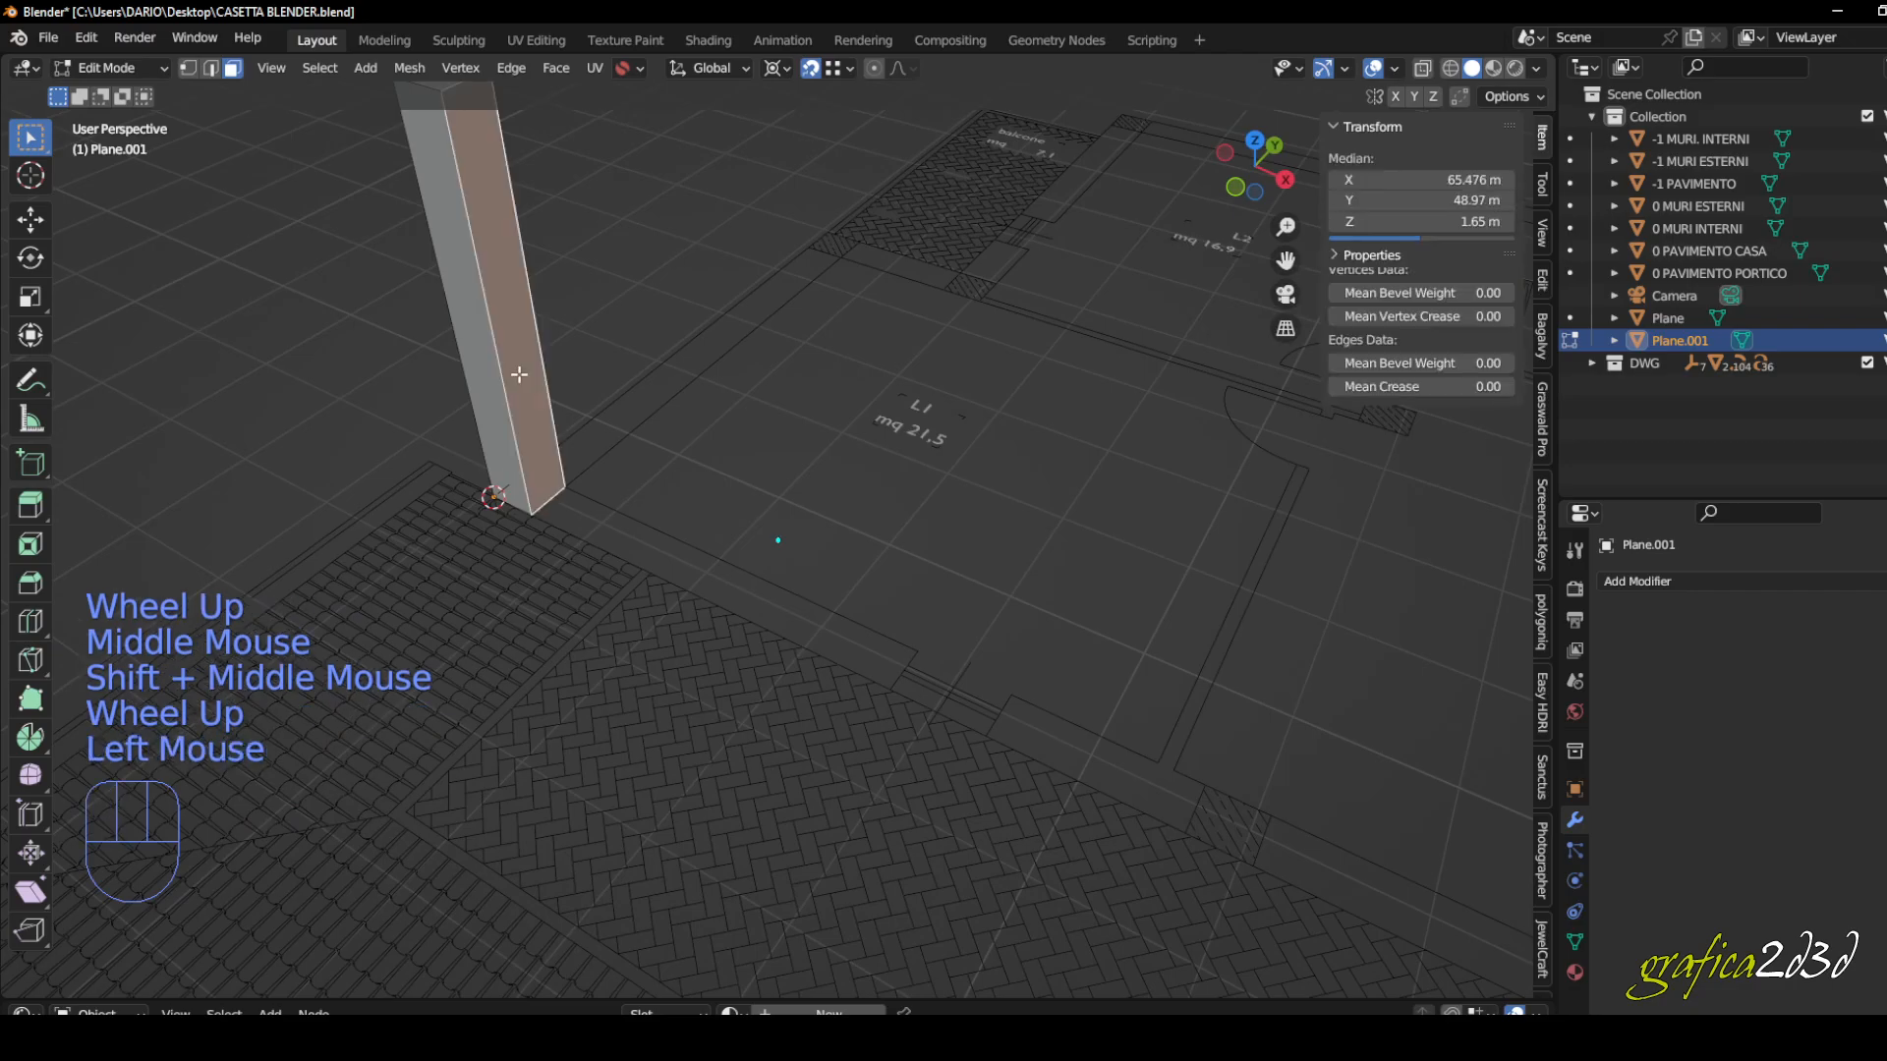
{"action": "scroll", "coordinate": [583, 464], "scroll_direction": "down", "scroll_amount": 6}
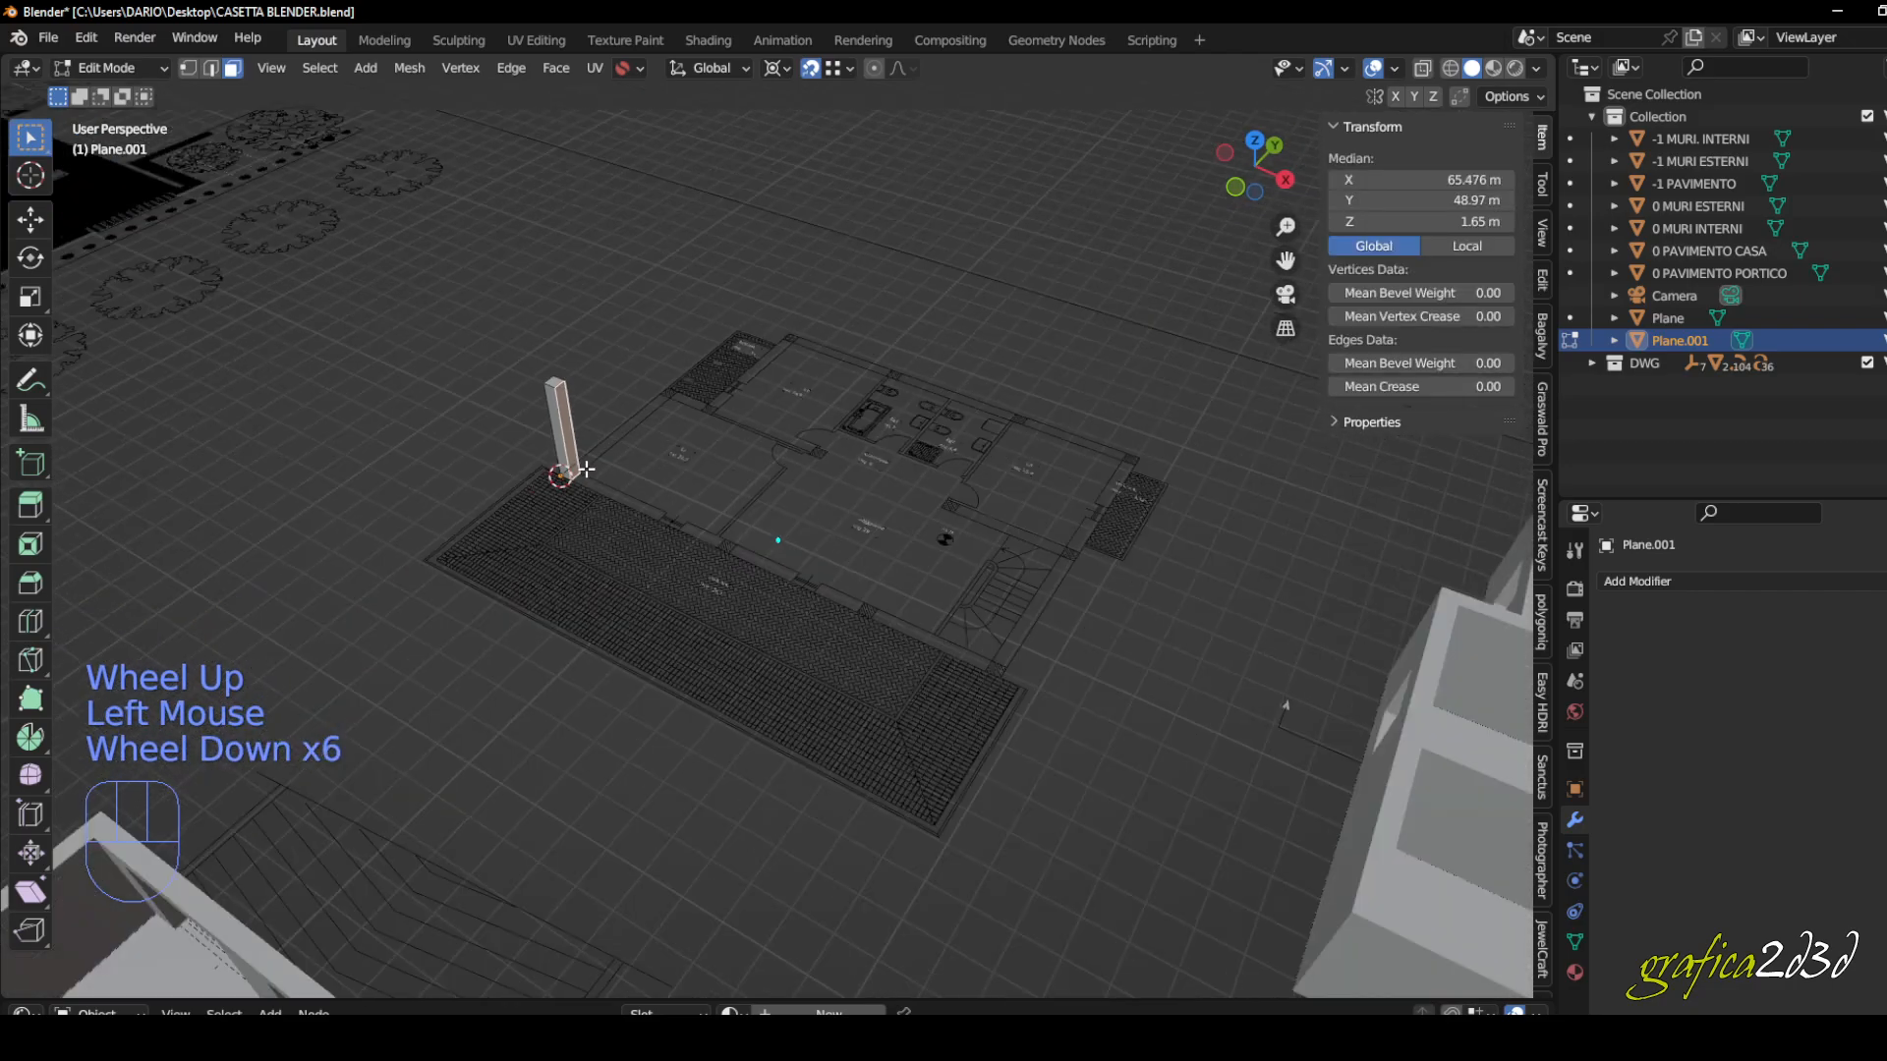
{"action": "scroll", "coordinate": [617, 477], "scroll_direction": "up", "scroll_amount": 7}
{"action": "middle_click", "coordinate": [486, 488]}
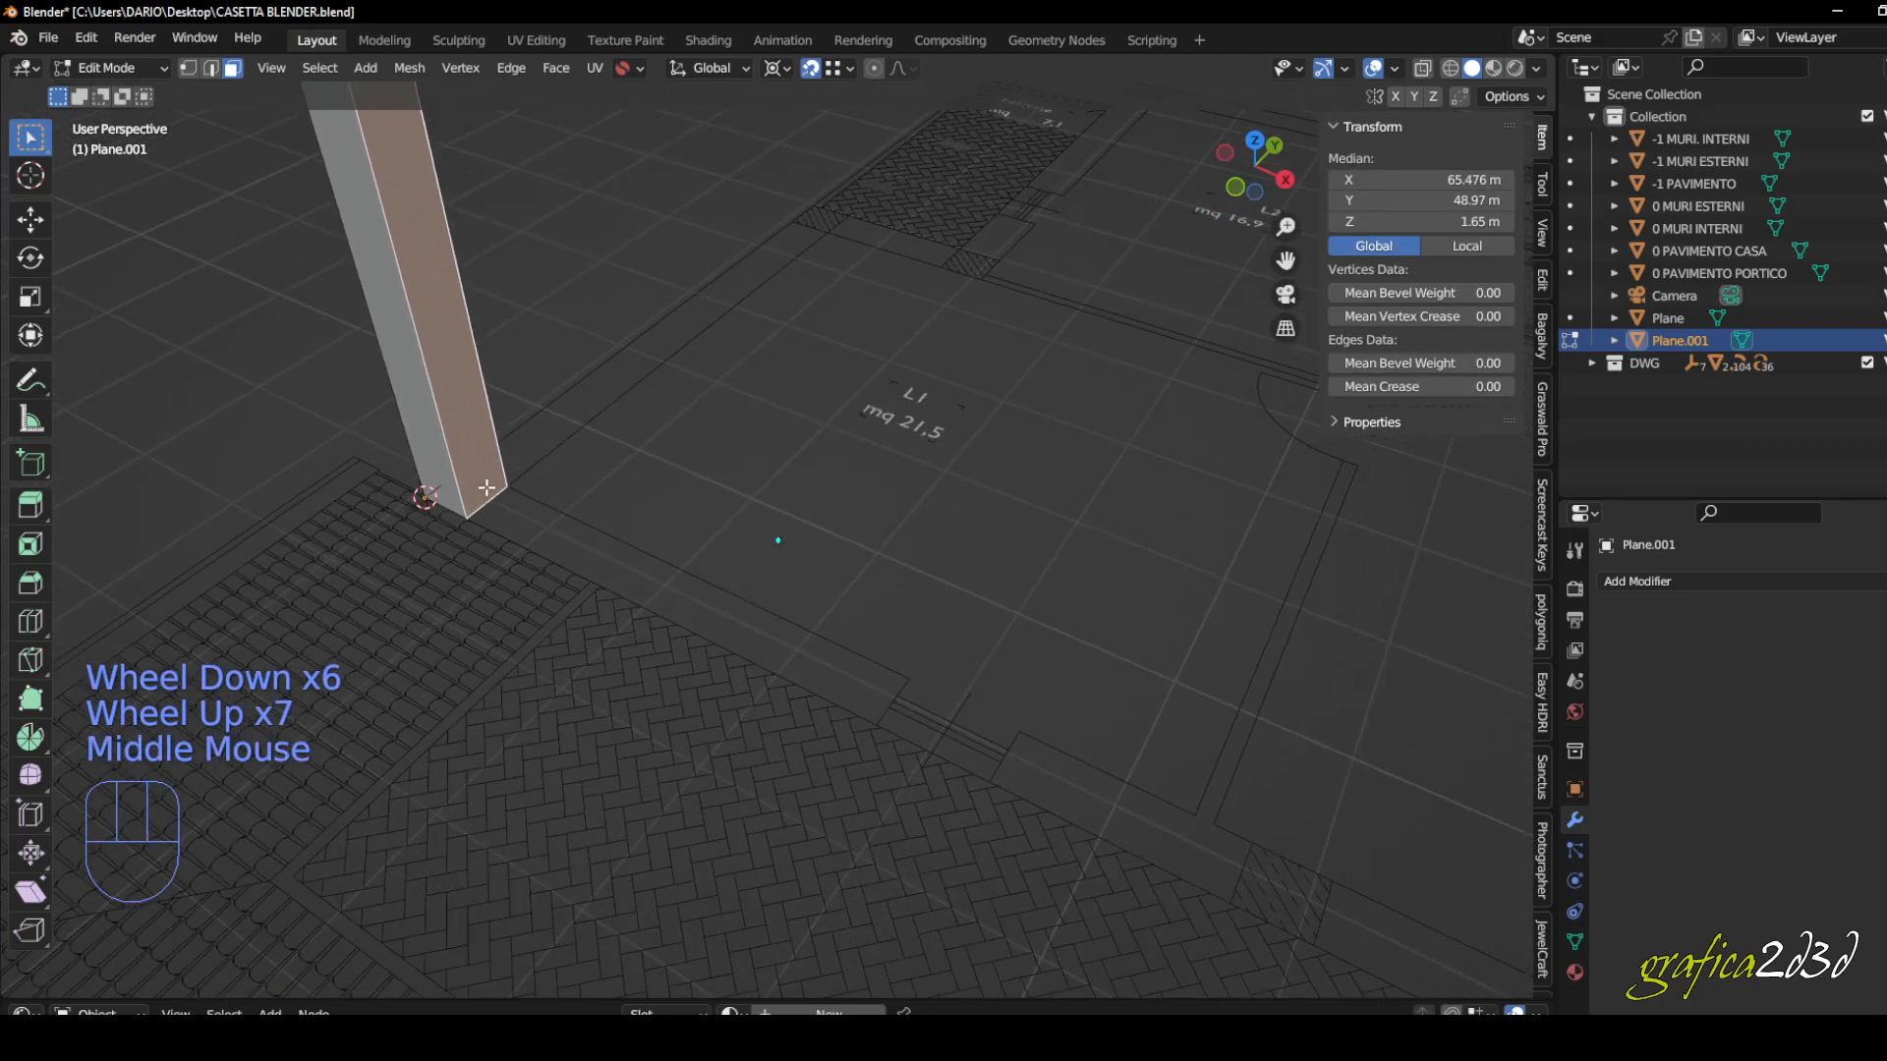
{"action": "key", "text": "e"}
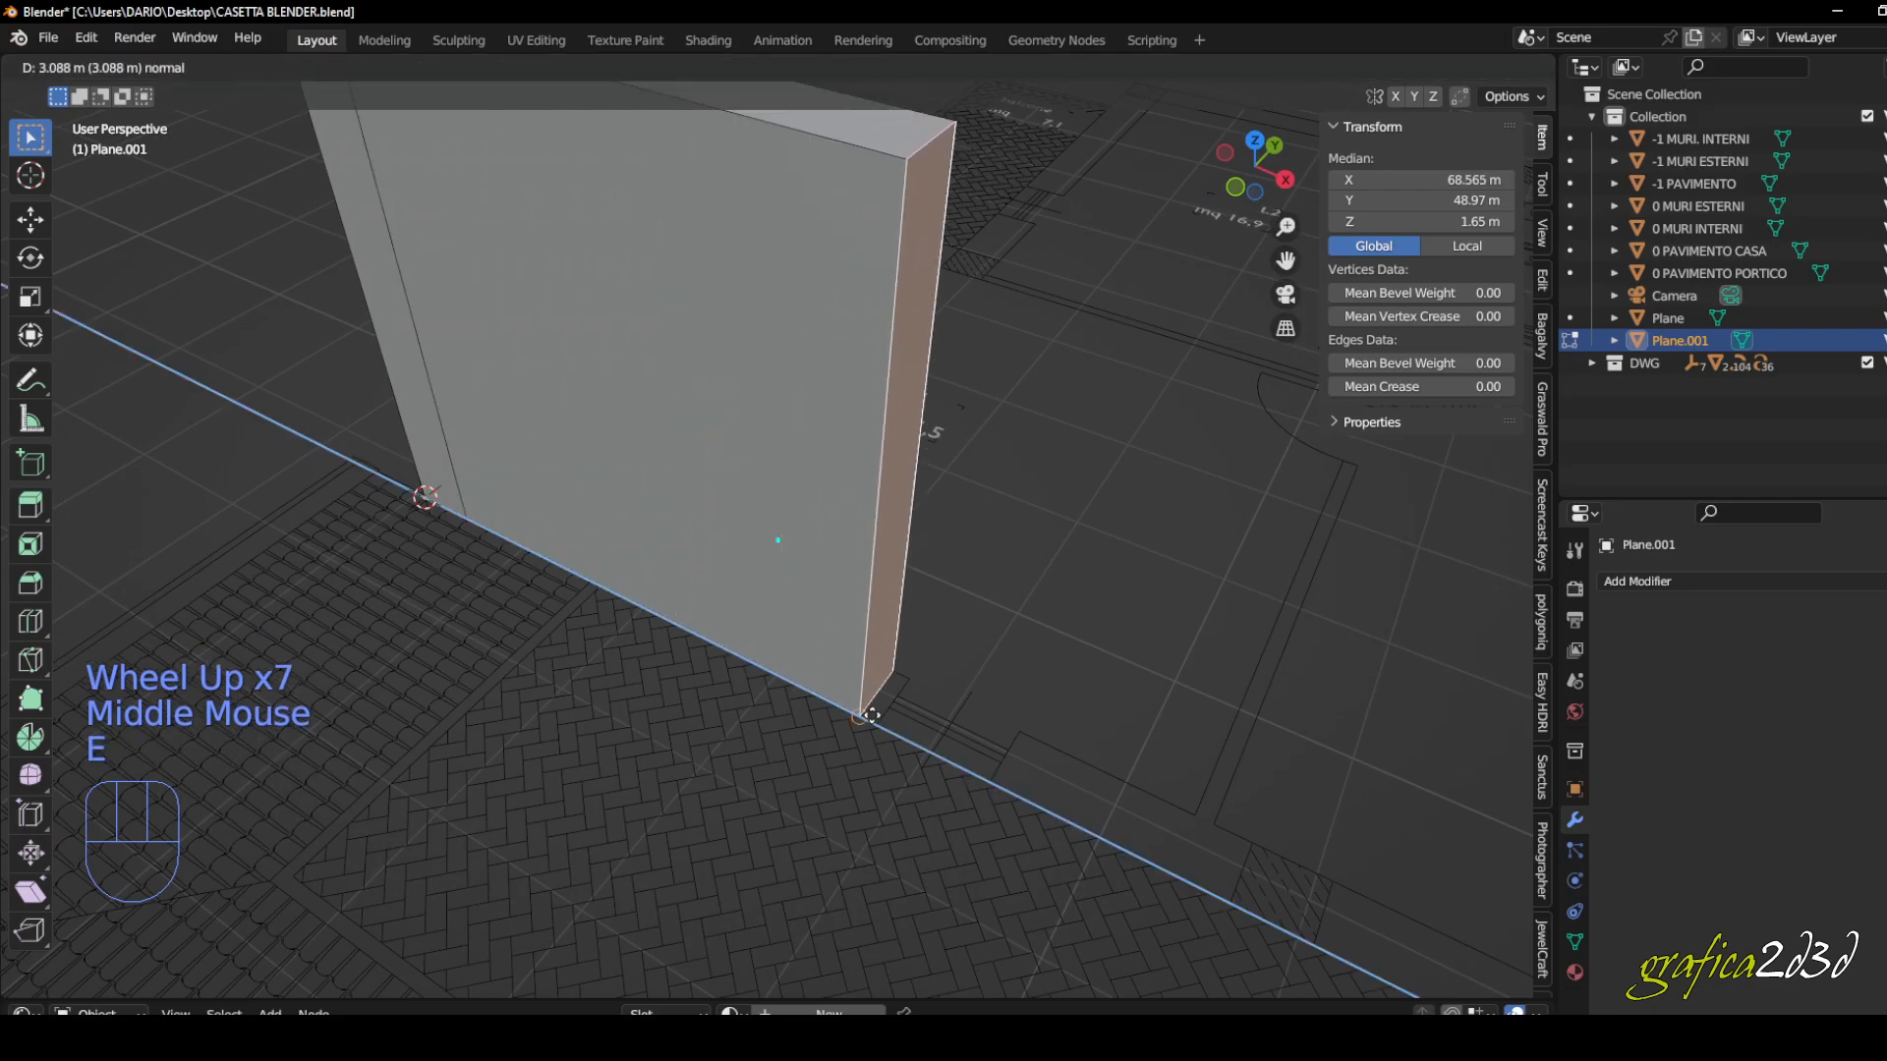
- Extrude the wall's end face 0.7 m across the first opening on the balcony side
{"action": "middle_click", "coordinate": [822, 637]}
{"action": "scroll", "coordinate": [767, 589], "scroll_direction": "up", "scroll_amount": 2}
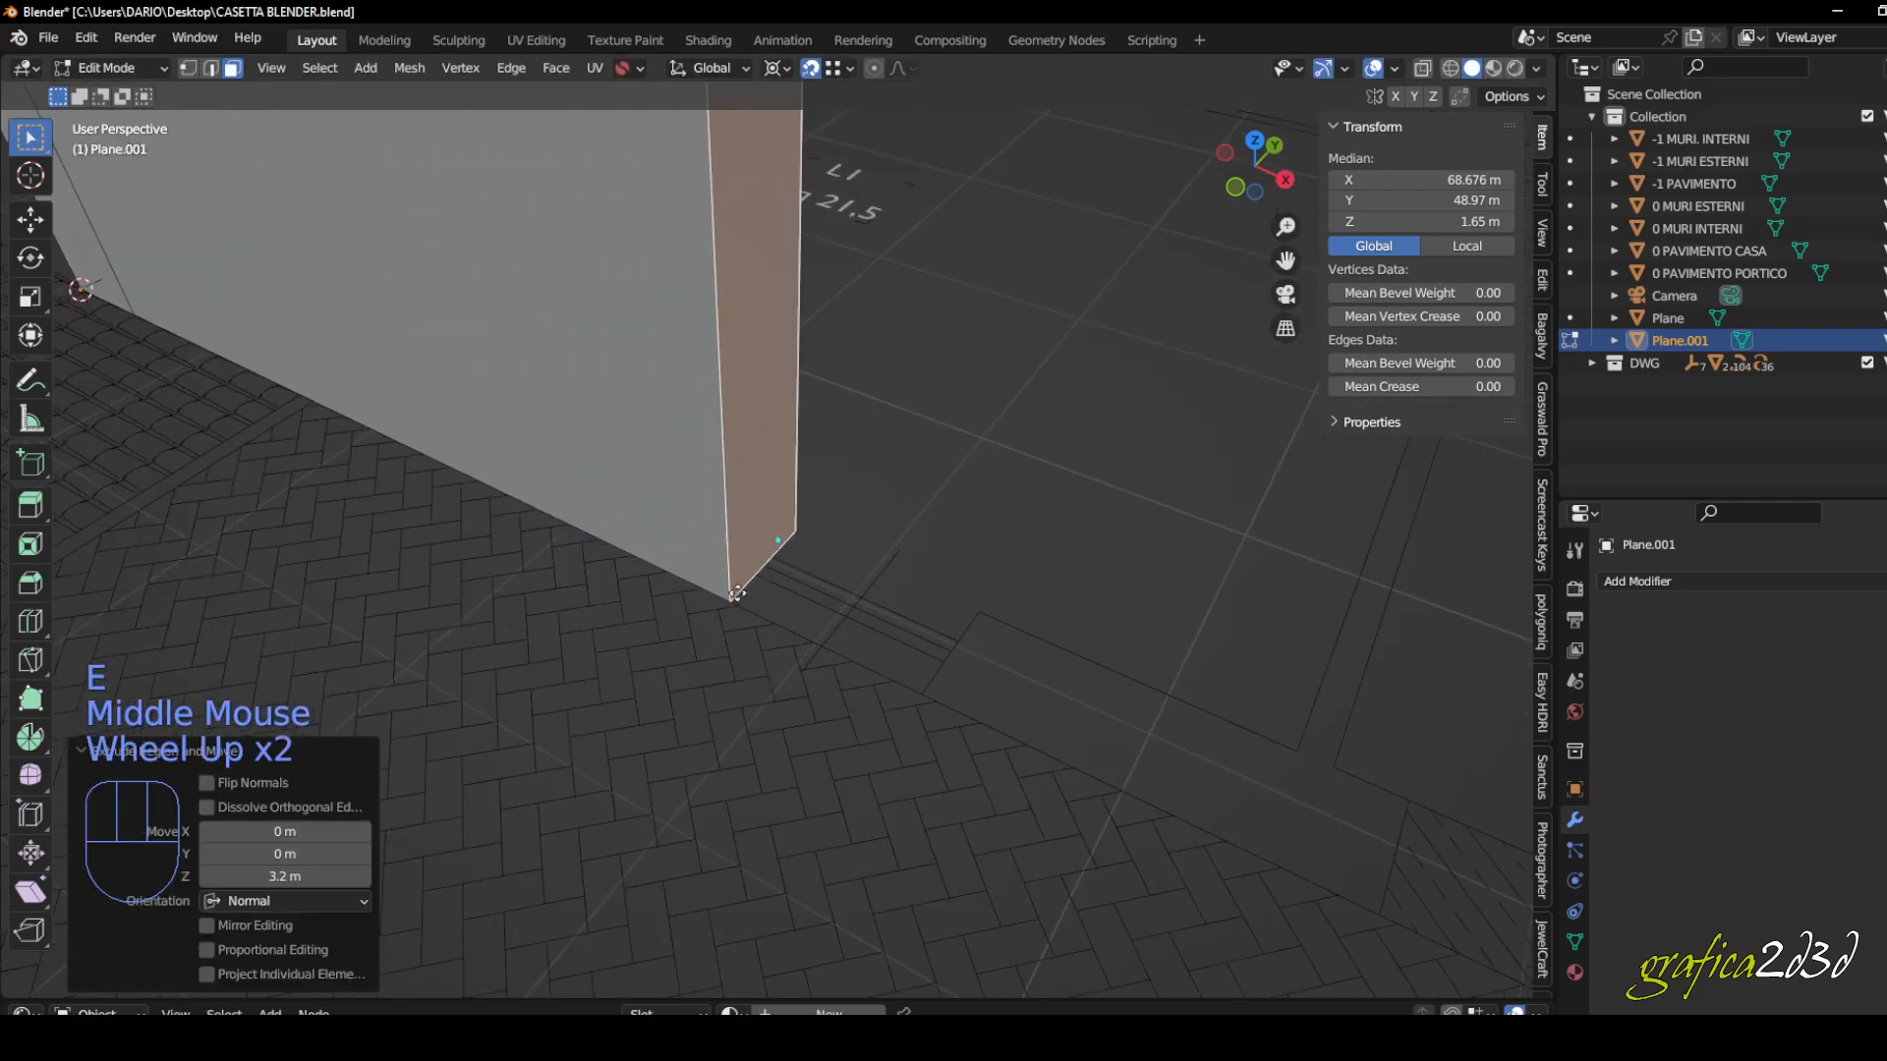
{"action": "key", "text": "e"}
{"action": "scroll", "coordinate": [919, 695], "scroll_direction": "down", "scroll_amount": 2}
{"action": "middle_click", "coordinate": [707, 534]}
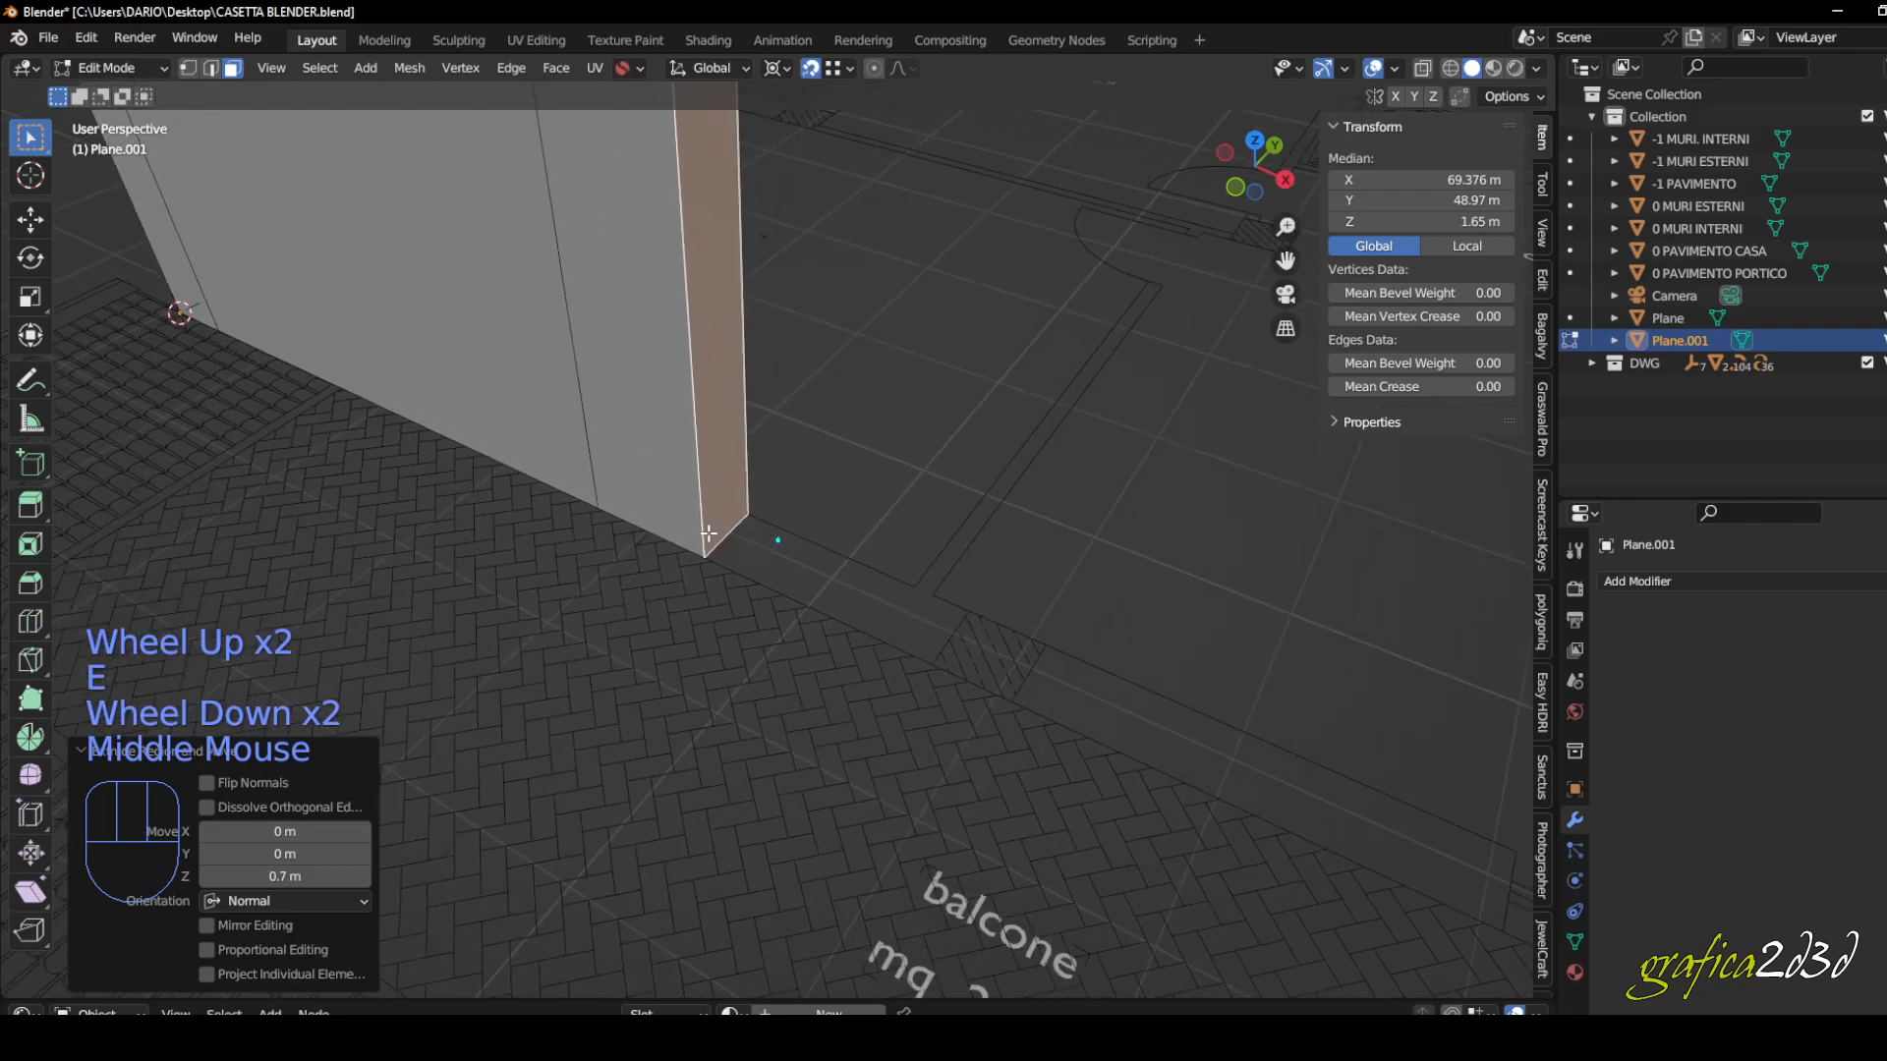
- Try to extrude the wall end about 1.3 m straight to the hatched pillar, and undo the extrusions past the first opening
{"action": "key", "text": "e"}
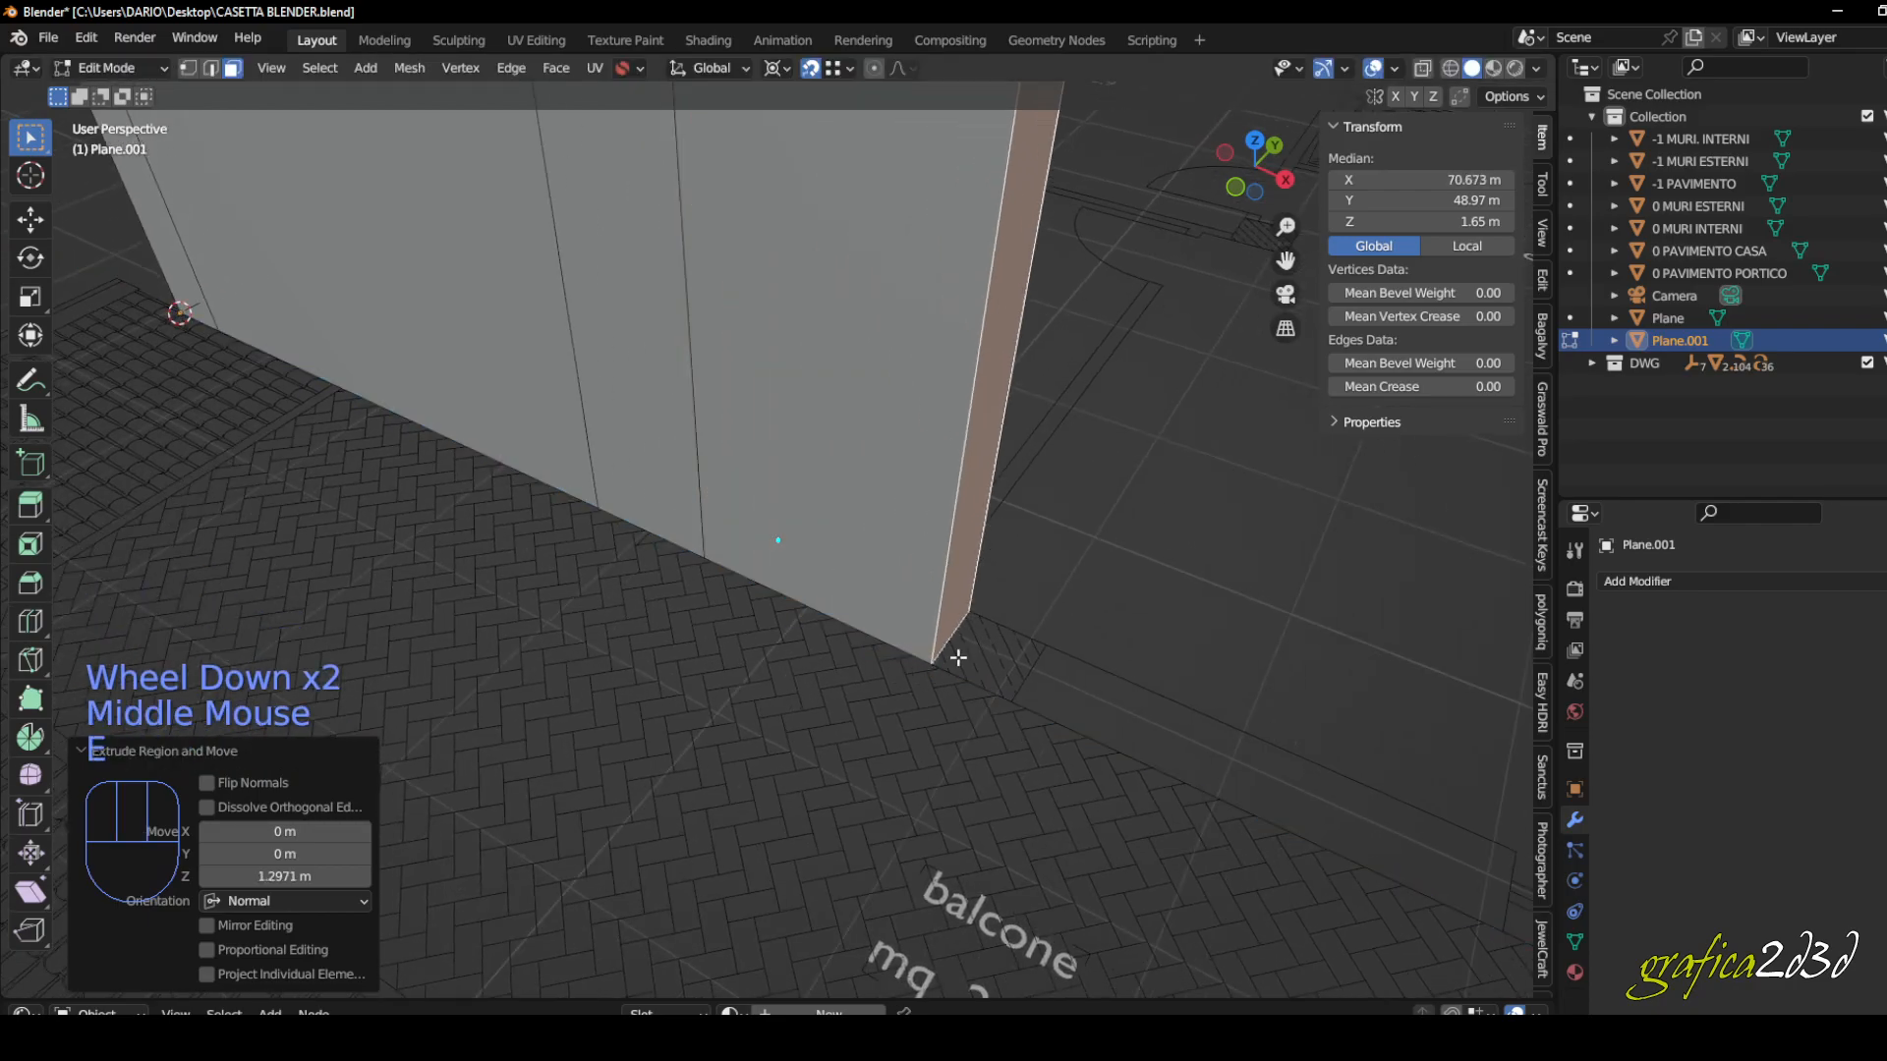
{"action": "scroll", "coordinate": [935, 661], "scroll_direction": "down", "scroll_amount": 1}
{"action": "middle_click", "coordinate": [698, 613]}
{"action": "middle_click_drag", "start_coordinate": [699, 613], "coordinate": [648, 621], "text": "shift"}
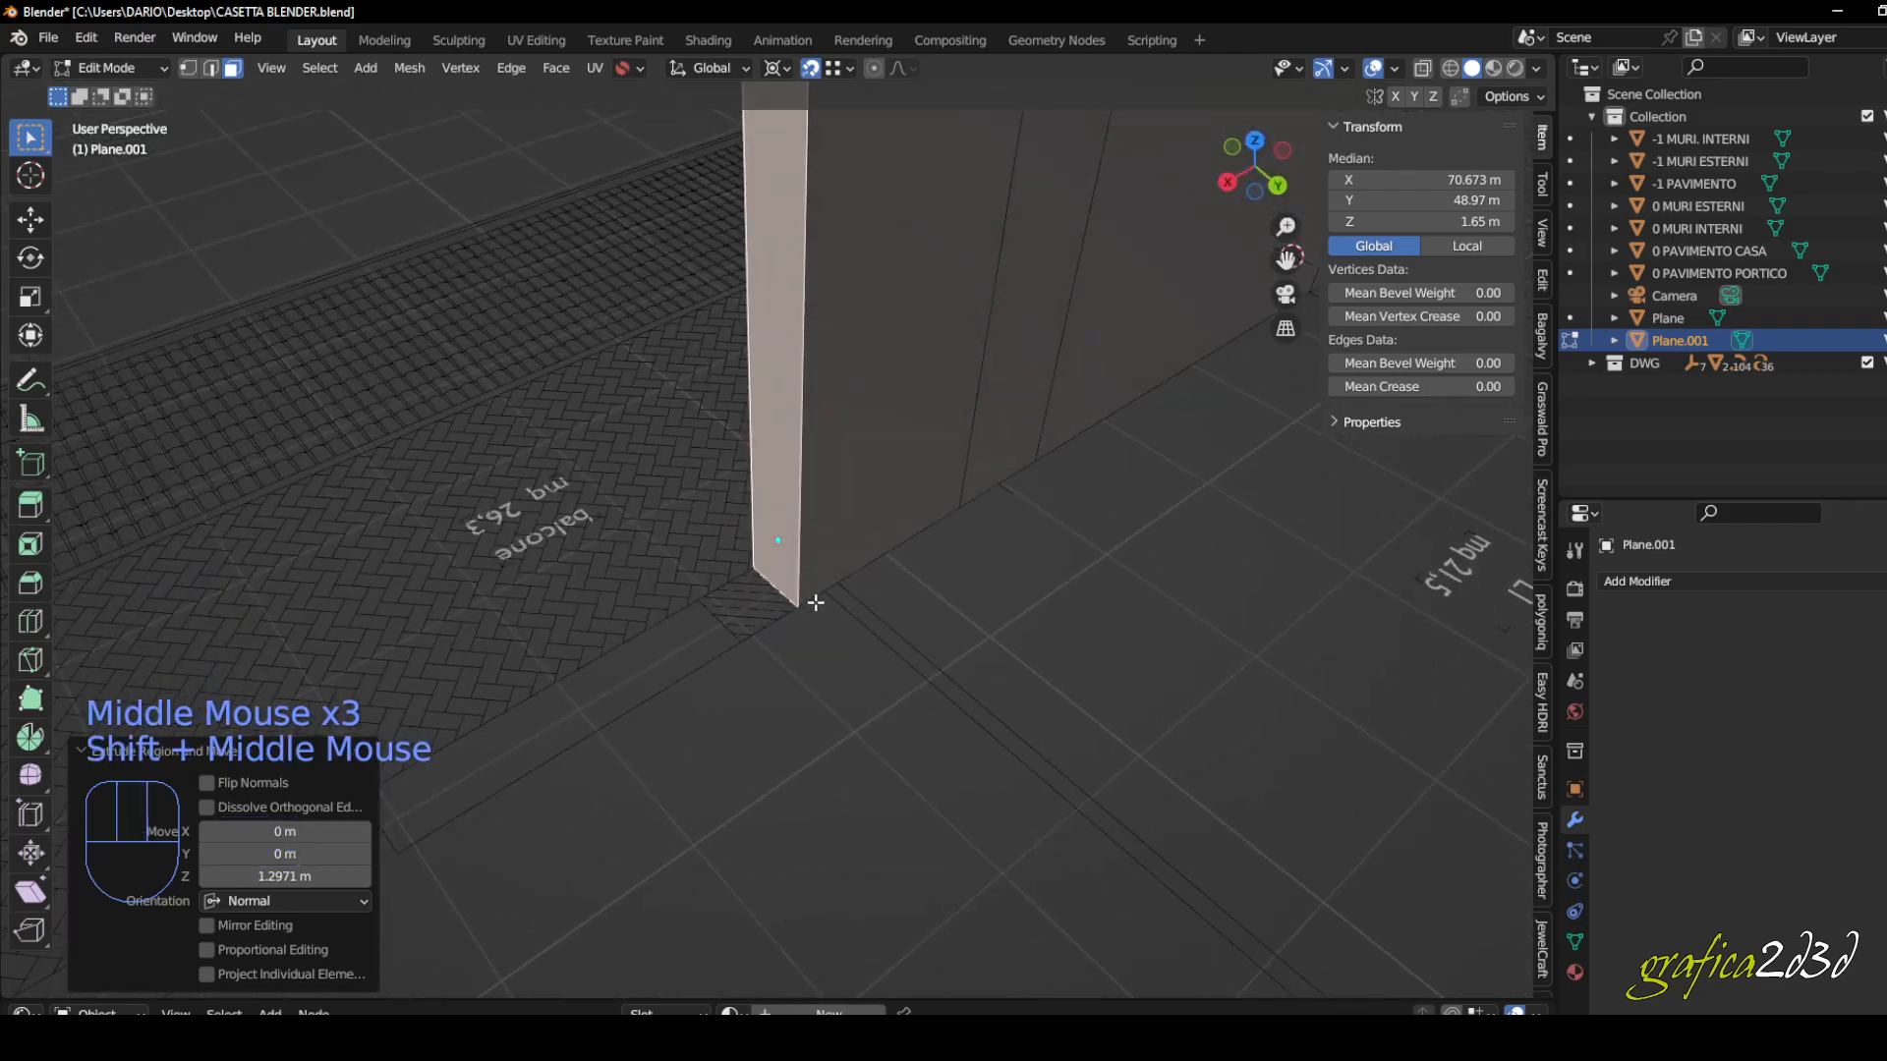
{"action": "scroll", "coordinate": [793, 599], "scroll_direction": "up", "scroll_amount": 2}
{"action": "scroll", "coordinate": [792, 599], "scroll_direction": "up", "scroll_amount": 1}
{"action": "middle_click_drag", "start_coordinate": [792, 598], "coordinate": [623, 688]}
{"action": "scroll", "coordinate": [619, 682], "scroll_direction": "down", "scroll_amount": 3}
{"action": "scroll", "coordinate": [623, 688], "scroll_direction": "up", "scroll_amount": 4}
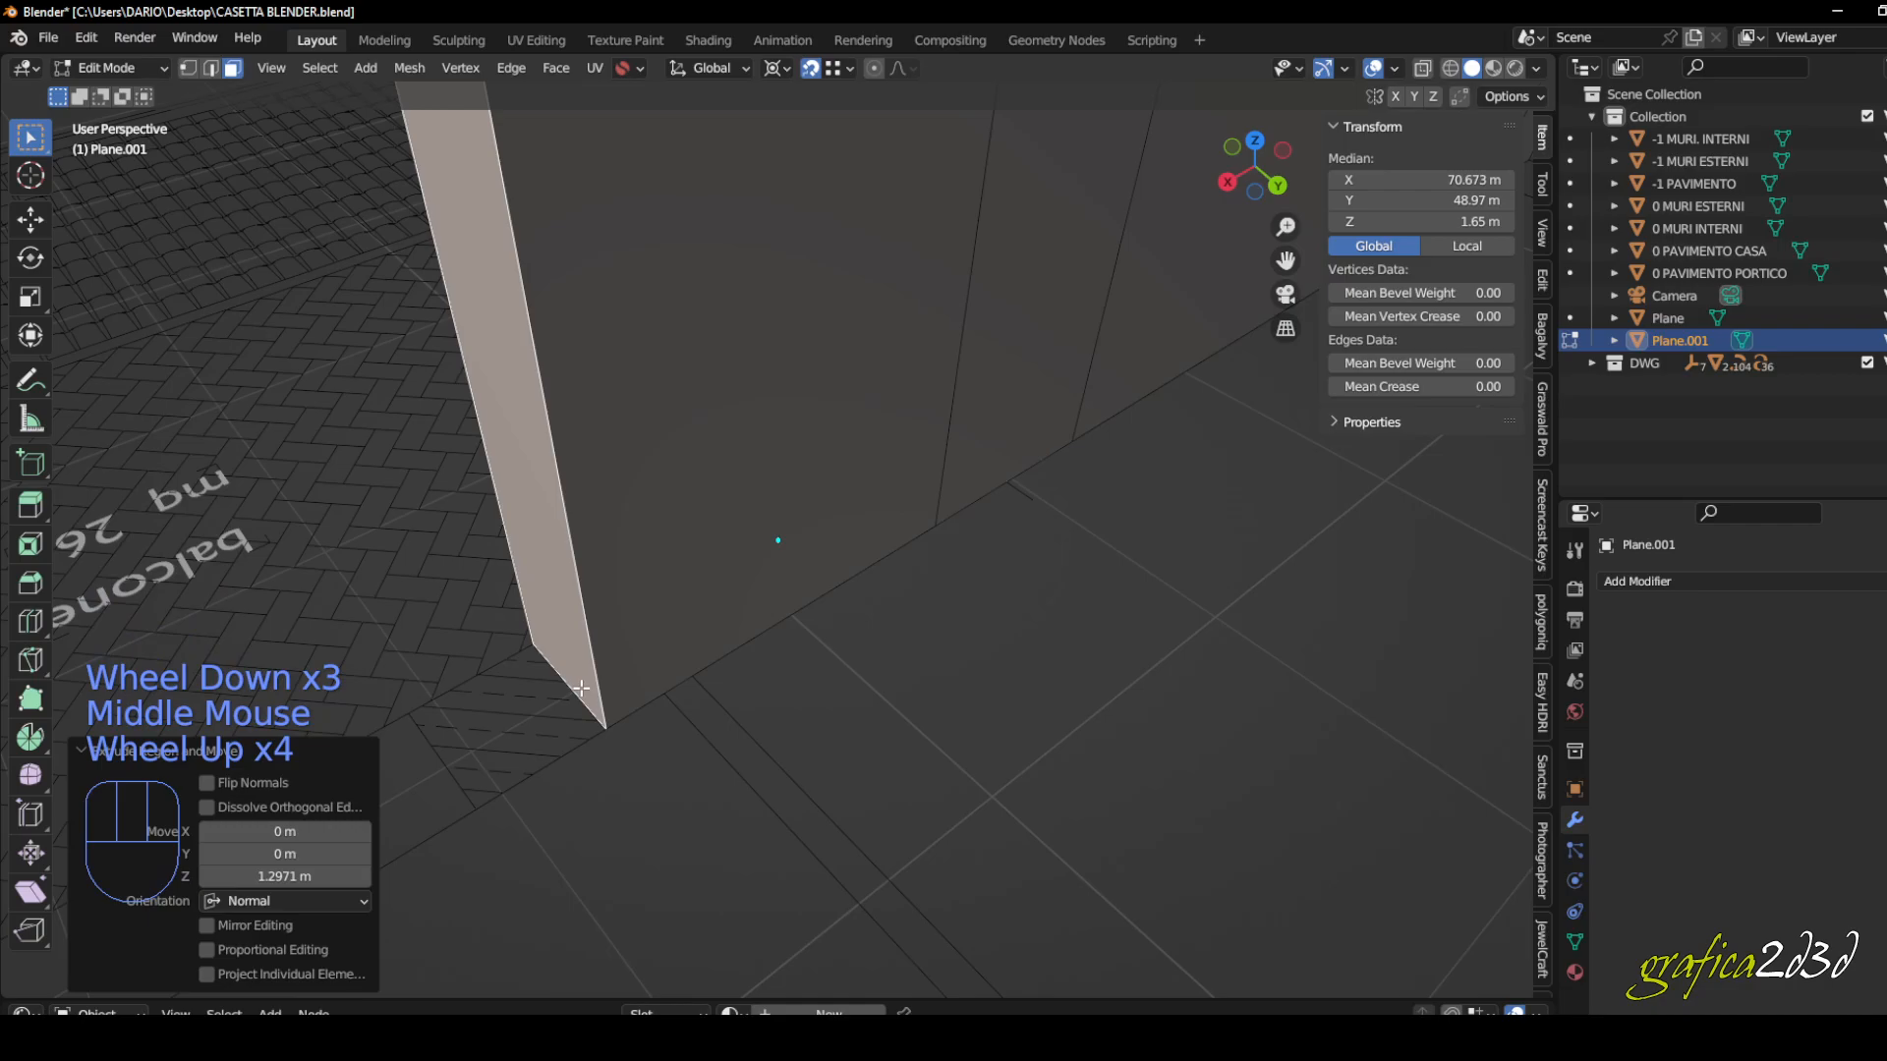
{"action": "key", "text": "e"}
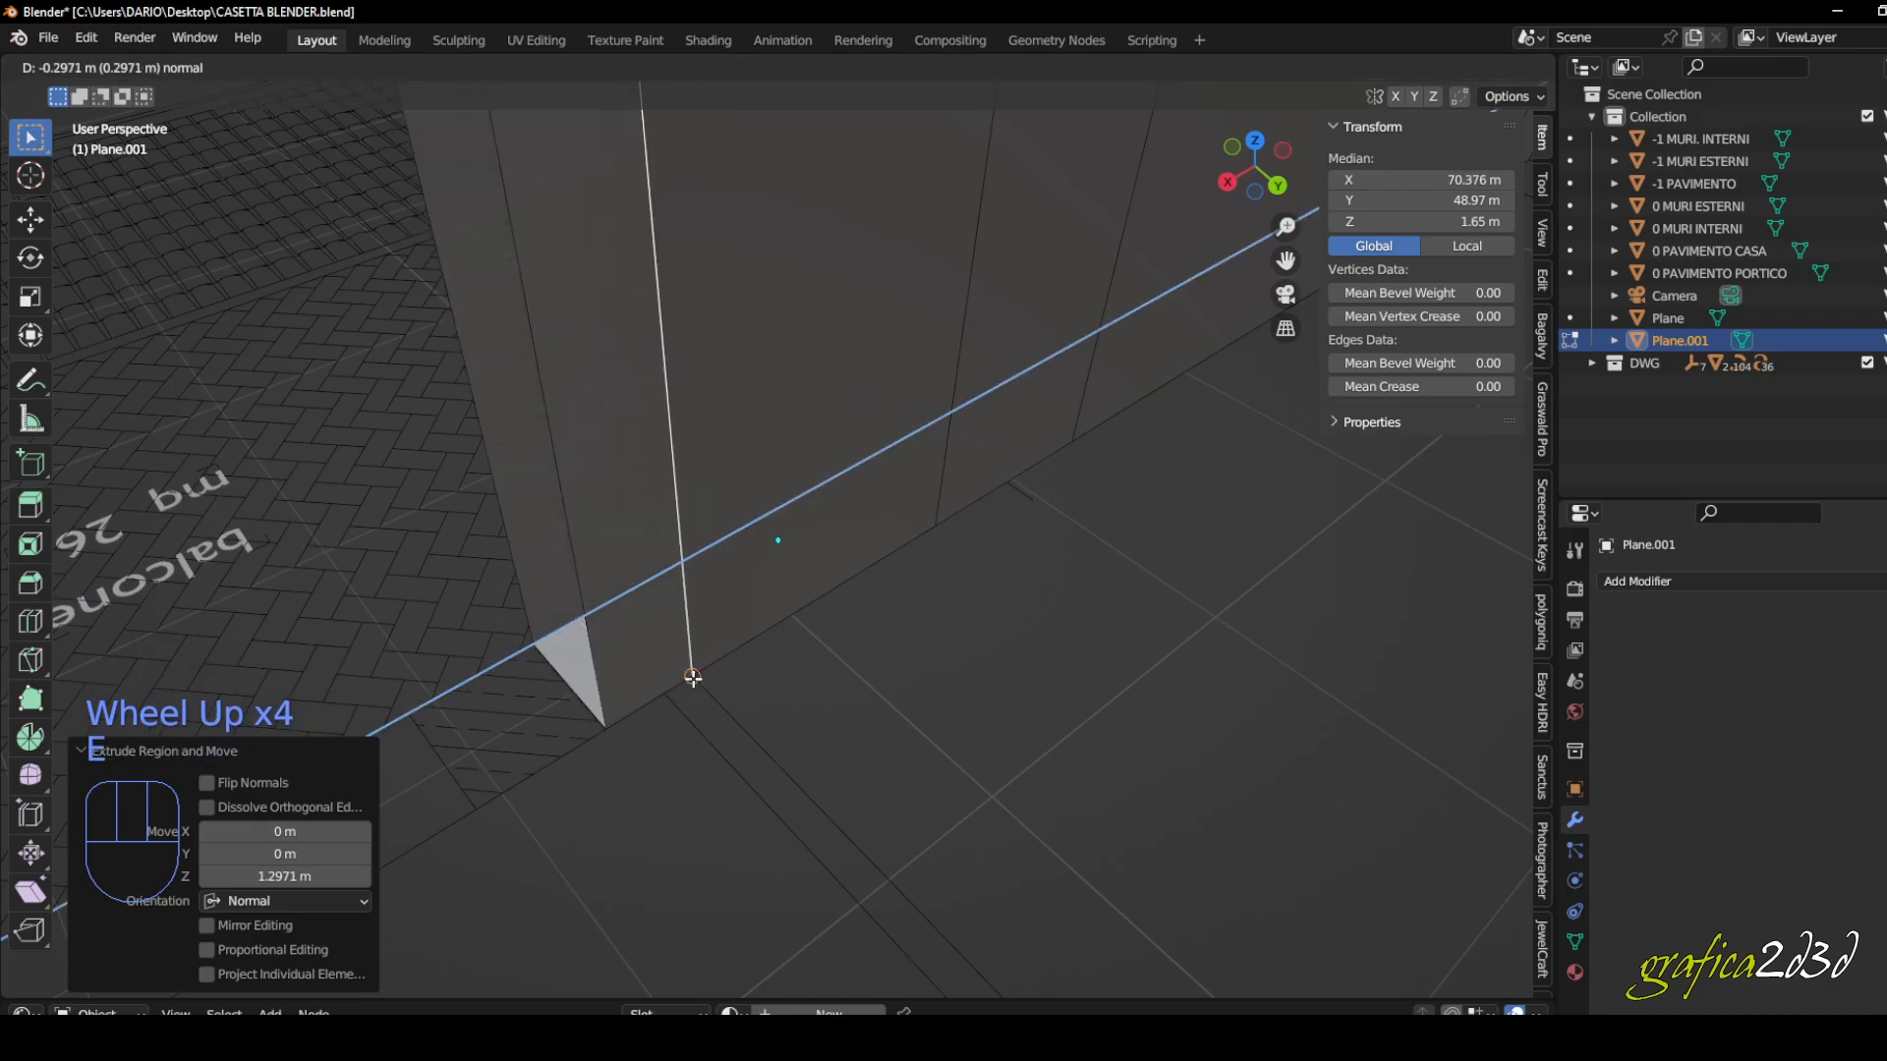
{"action": "key", "text": "ctrl+z"}
{"action": "key", "text": "ctrl+z"}
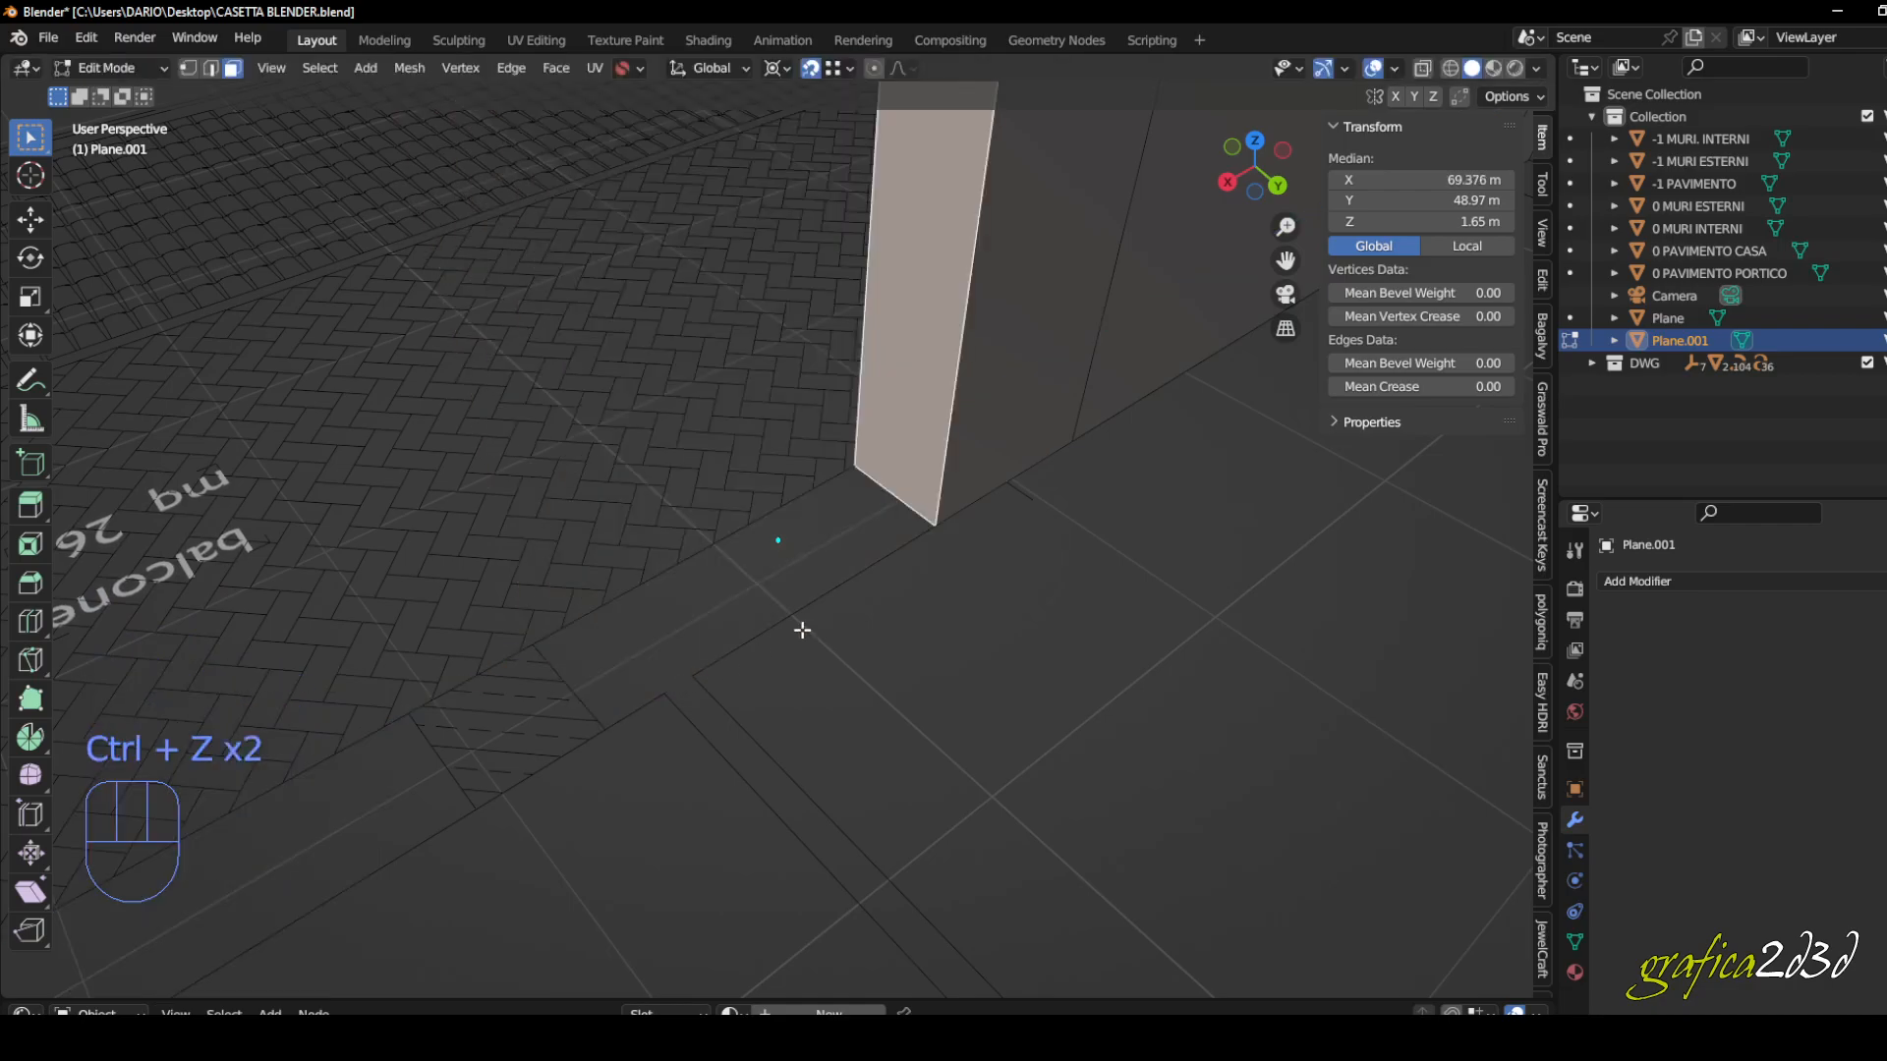
- Extrude the wall end 1 m to the internal wall beside room L1, and another 0.1 m across that wall's thickness
{"action": "key", "text": "e"}
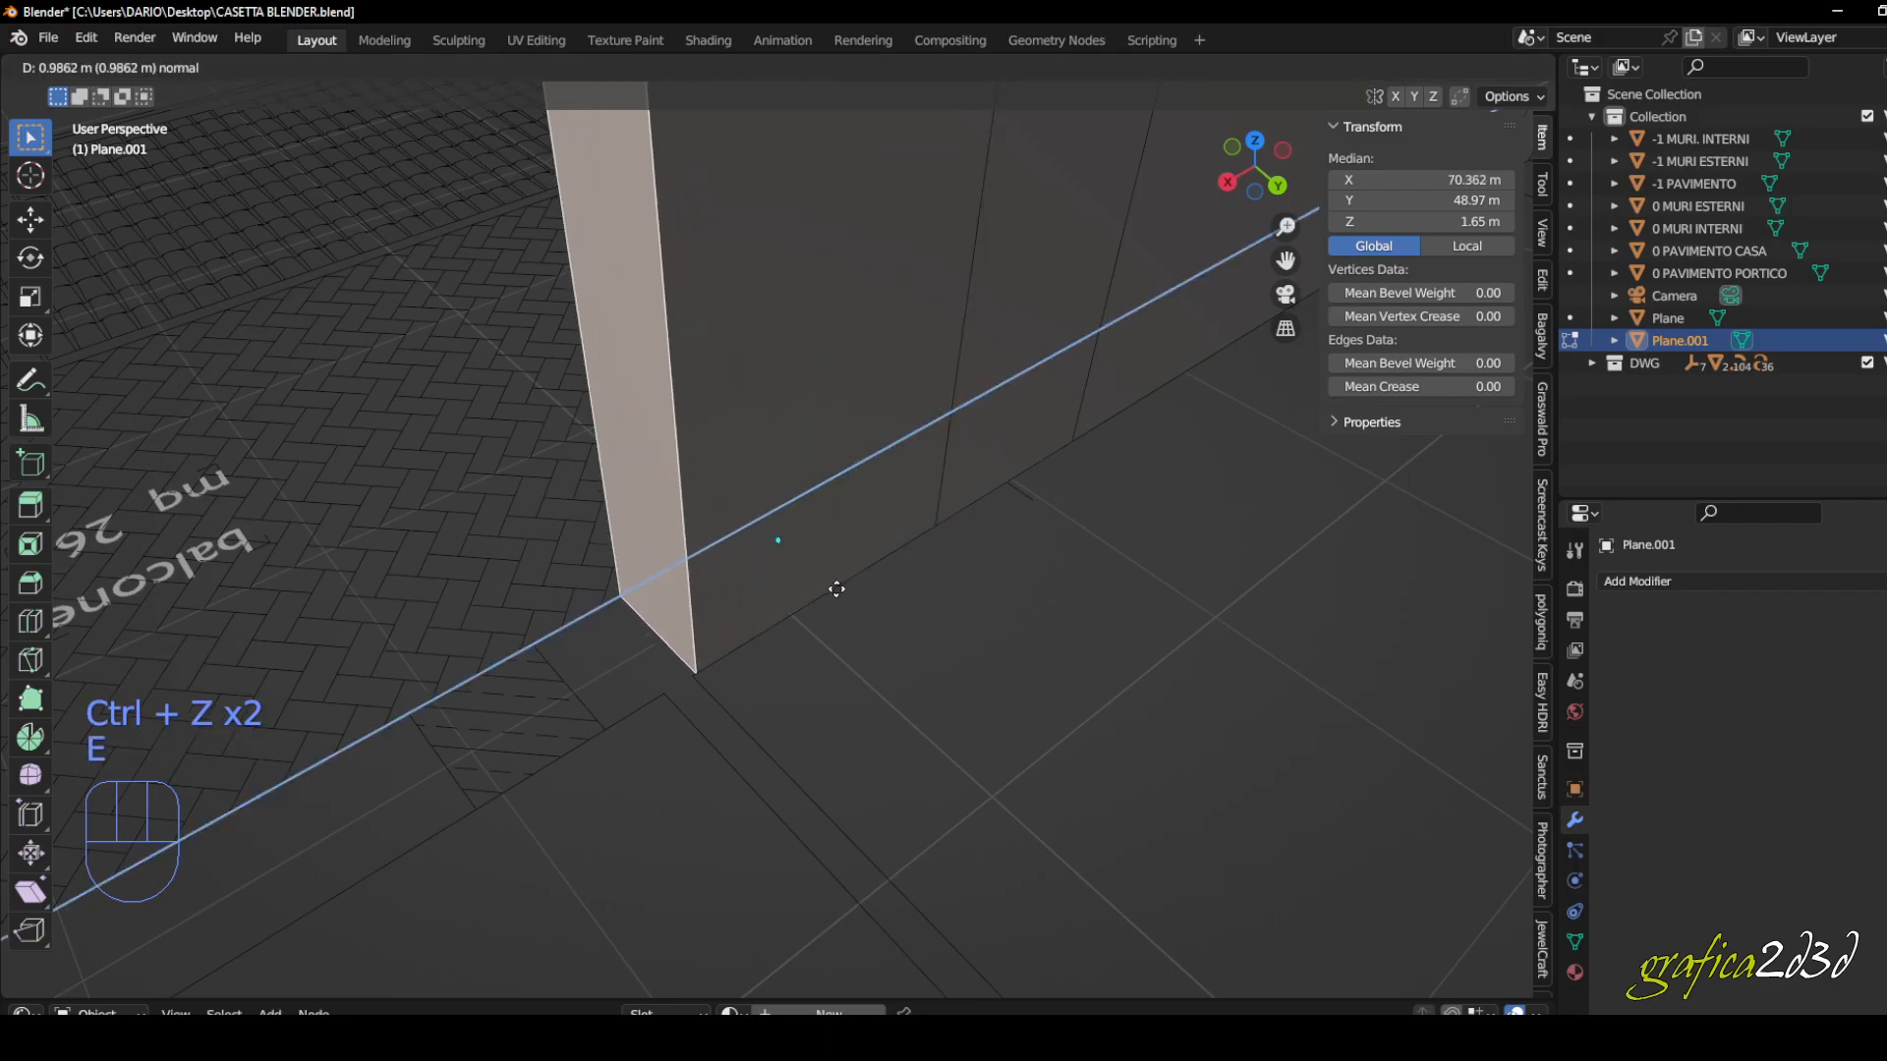
{"action": "left_click", "coordinate": [691, 668]}
{"action": "key", "text": "e"}
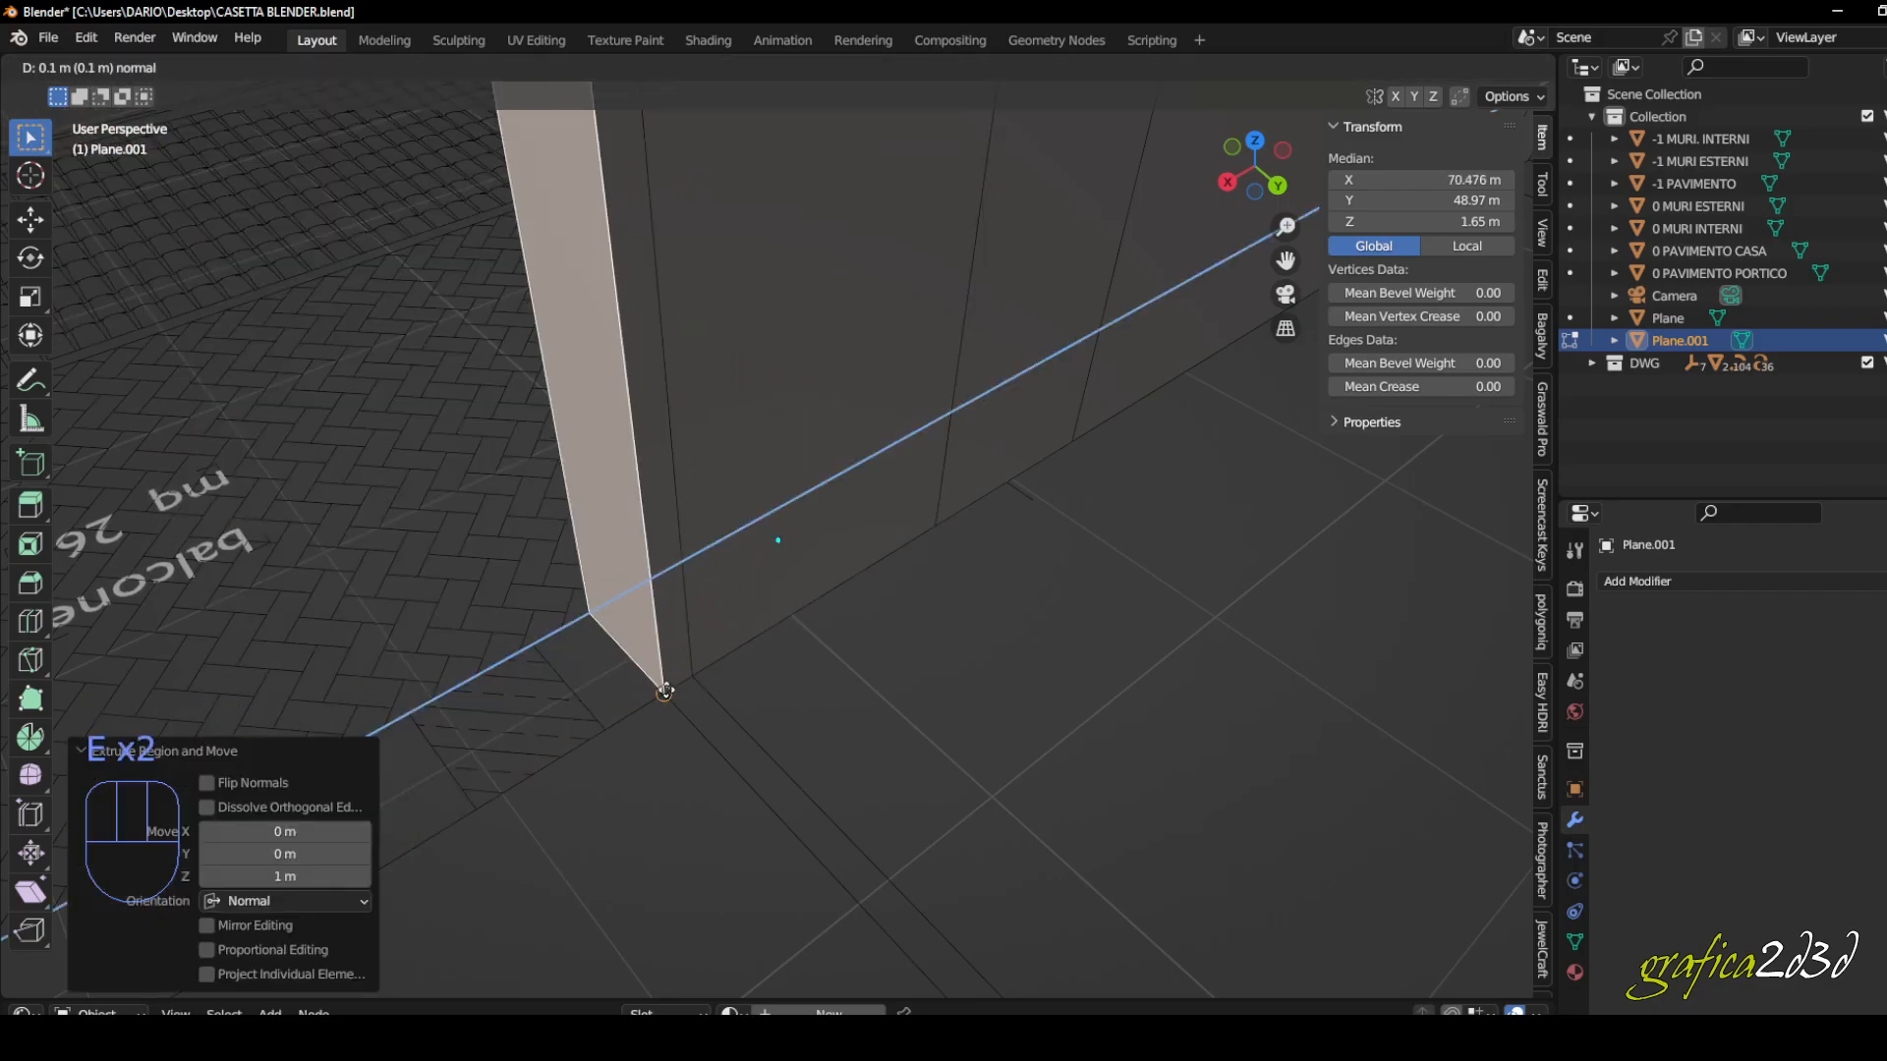
- Extrude the front wall's end face about 2.6 m to the near edge of the second balcony opening
{"action": "scroll", "coordinate": [661, 653], "scroll_direction": "down", "scroll_amount": 2}
{"action": "middle_click_drag", "start_coordinate": [661, 652], "coordinate": [1050, 473]}
{"action": "scroll", "coordinate": [976, 497], "scroll_direction": "up", "scroll_amount": 1}
{"action": "scroll", "coordinate": [973, 522], "scroll_direction": "down", "scroll_amount": 1}
{"action": "scroll", "coordinate": [1051, 473], "scroll_direction": "up", "scroll_amount": 1}
{"action": "key", "text": "e"}
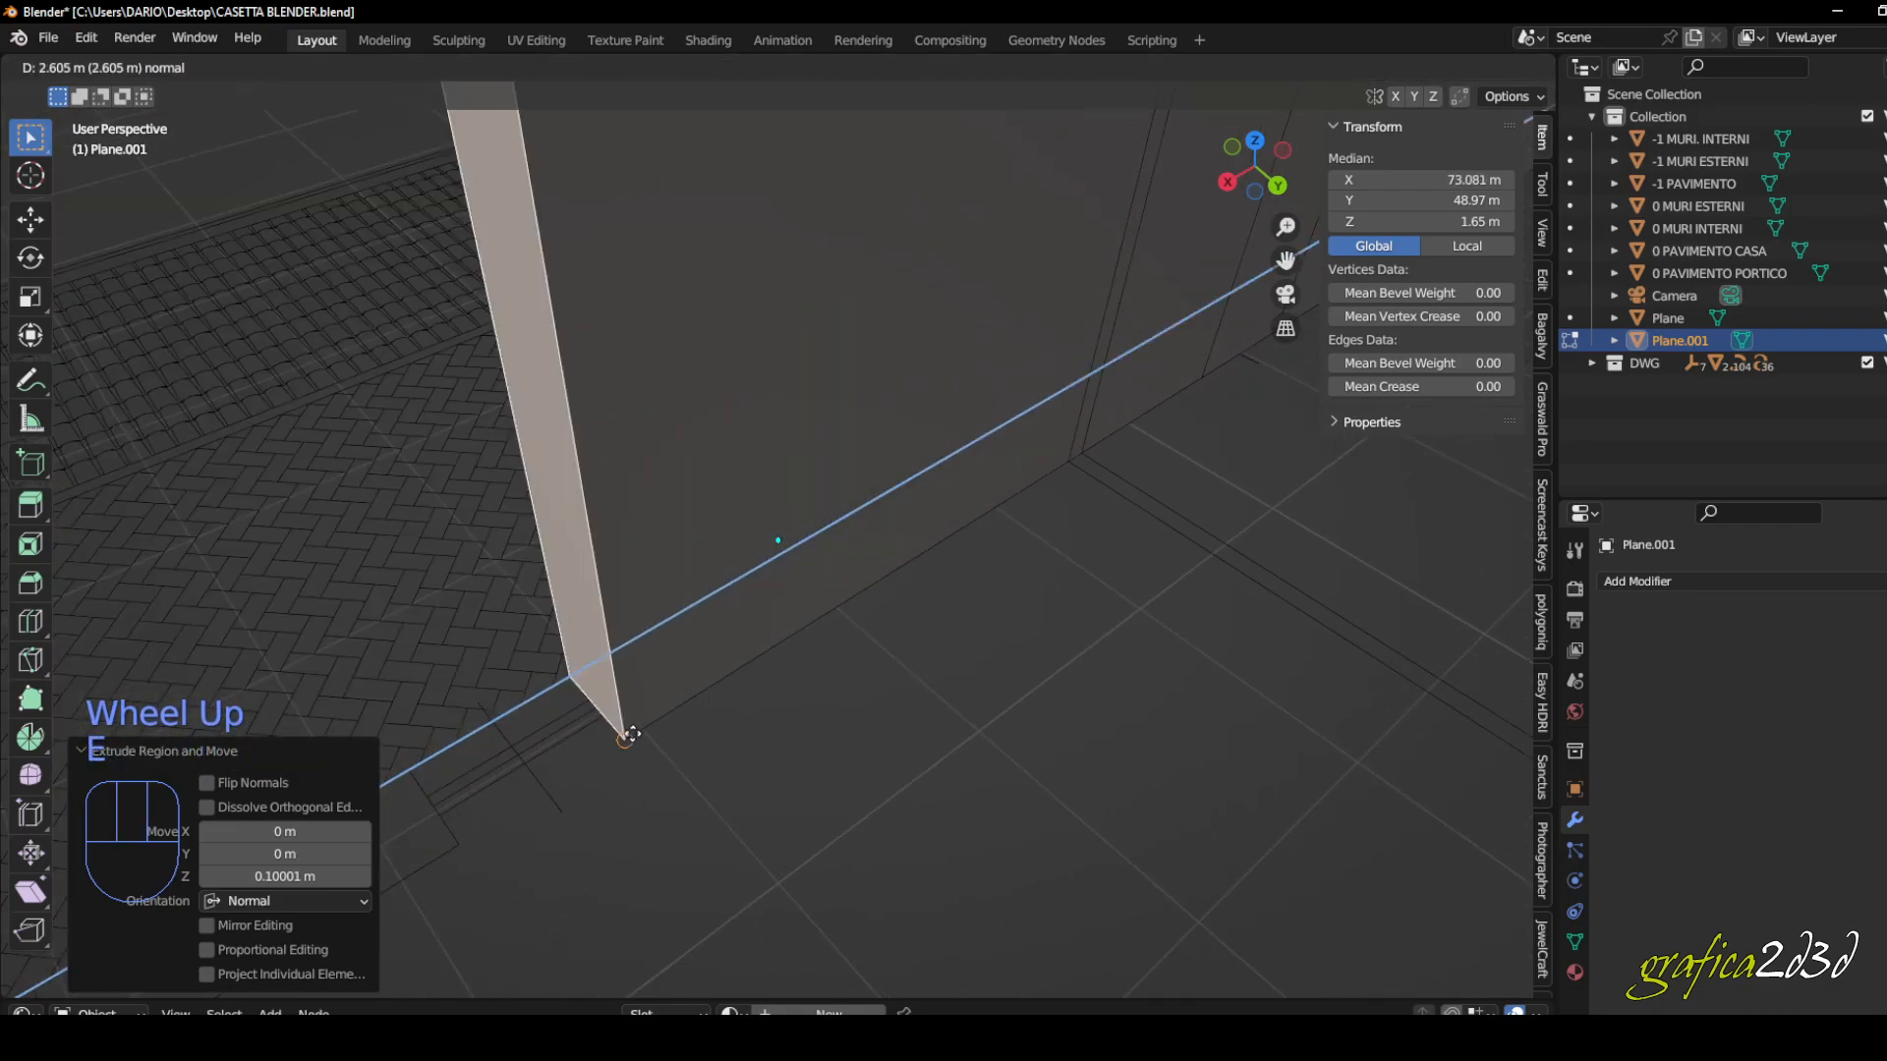
- Extrude the front wall's end face 0.7 m across the second balcony opening
{"action": "scroll", "coordinate": [775, 628], "scroll_direction": "down", "scroll_amount": 2}
{"action": "middle_click_drag", "start_coordinate": [775, 628], "coordinate": [1214, 414]}
{"action": "scroll", "coordinate": [964, 543], "scroll_direction": "up", "scroll_amount": 3}
{"action": "key", "text": "e"}
{"action": "left_click", "coordinate": [752, 698]}
- Extrude the front wall about 3.3 m to the internal wall beside the staircase, and another 0.1 m across that wall's thickness
{"action": "scroll", "coordinate": [752, 698], "scroll_direction": "down", "scroll_amount": 1}
{"action": "scroll", "coordinate": [1113, 488], "scroll_direction": "down", "scroll_amount": 2}
{"action": "middle_click_drag", "start_coordinate": [1113, 488], "coordinate": [1108, 484]}
{"action": "scroll", "coordinate": [1056, 526], "scroll_direction": "up", "scroll_amount": 2}
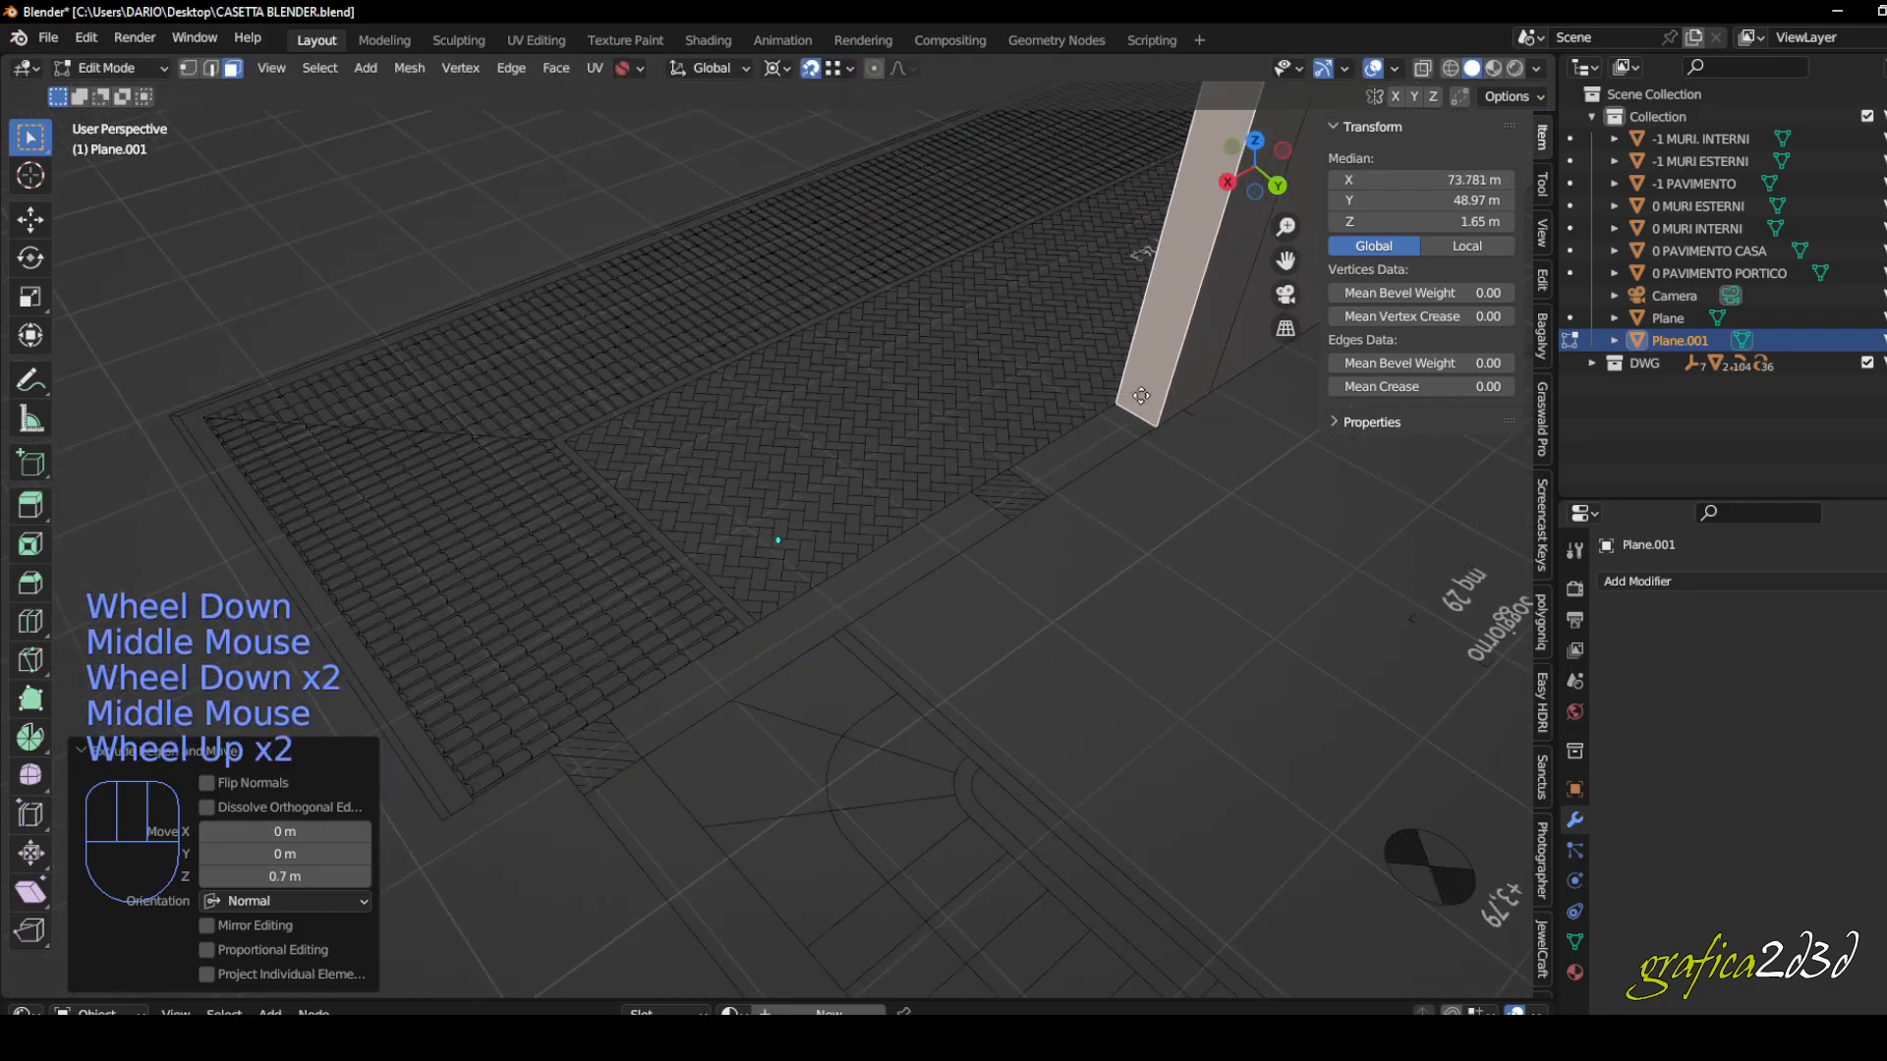
{"action": "key", "text": "e"}
{"action": "scroll", "coordinate": [851, 624], "scroll_direction": "up", "scroll_amount": 1}
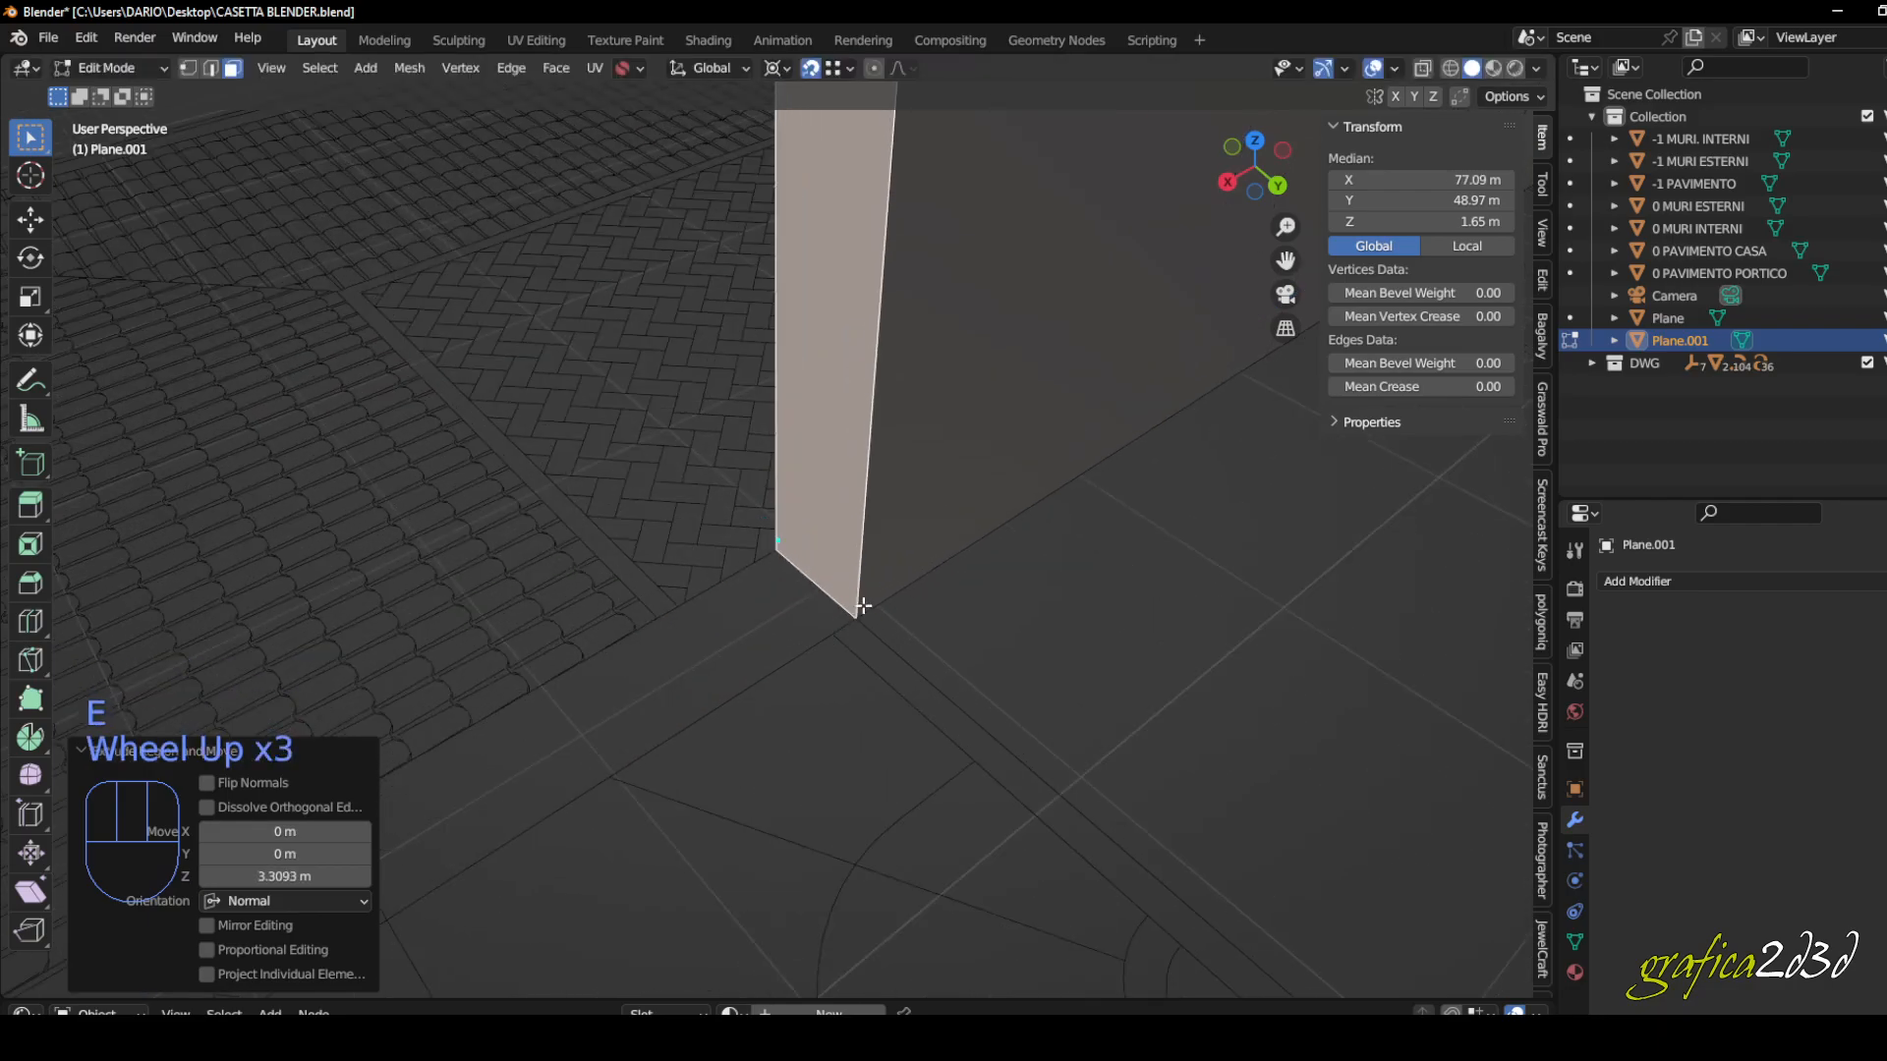
{"action": "key", "text": "e"}
{"action": "left_click", "coordinate": [896, 610]}
- Extrude the front wall about 1.49 m to the hatched corner pillar by the stairs, and another 0.4 m across the pillar
{"action": "scroll", "coordinate": [896, 609], "scroll_direction": "down", "scroll_amount": 1}
{"action": "scroll", "coordinate": [897, 609], "scroll_direction": "down", "scroll_amount": 1}
{"action": "scroll", "coordinate": [896, 609], "scroll_direction": "up", "scroll_amount": 1}
{"action": "middle_click_drag", "start_coordinate": [897, 610], "coordinate": [989, 466]}
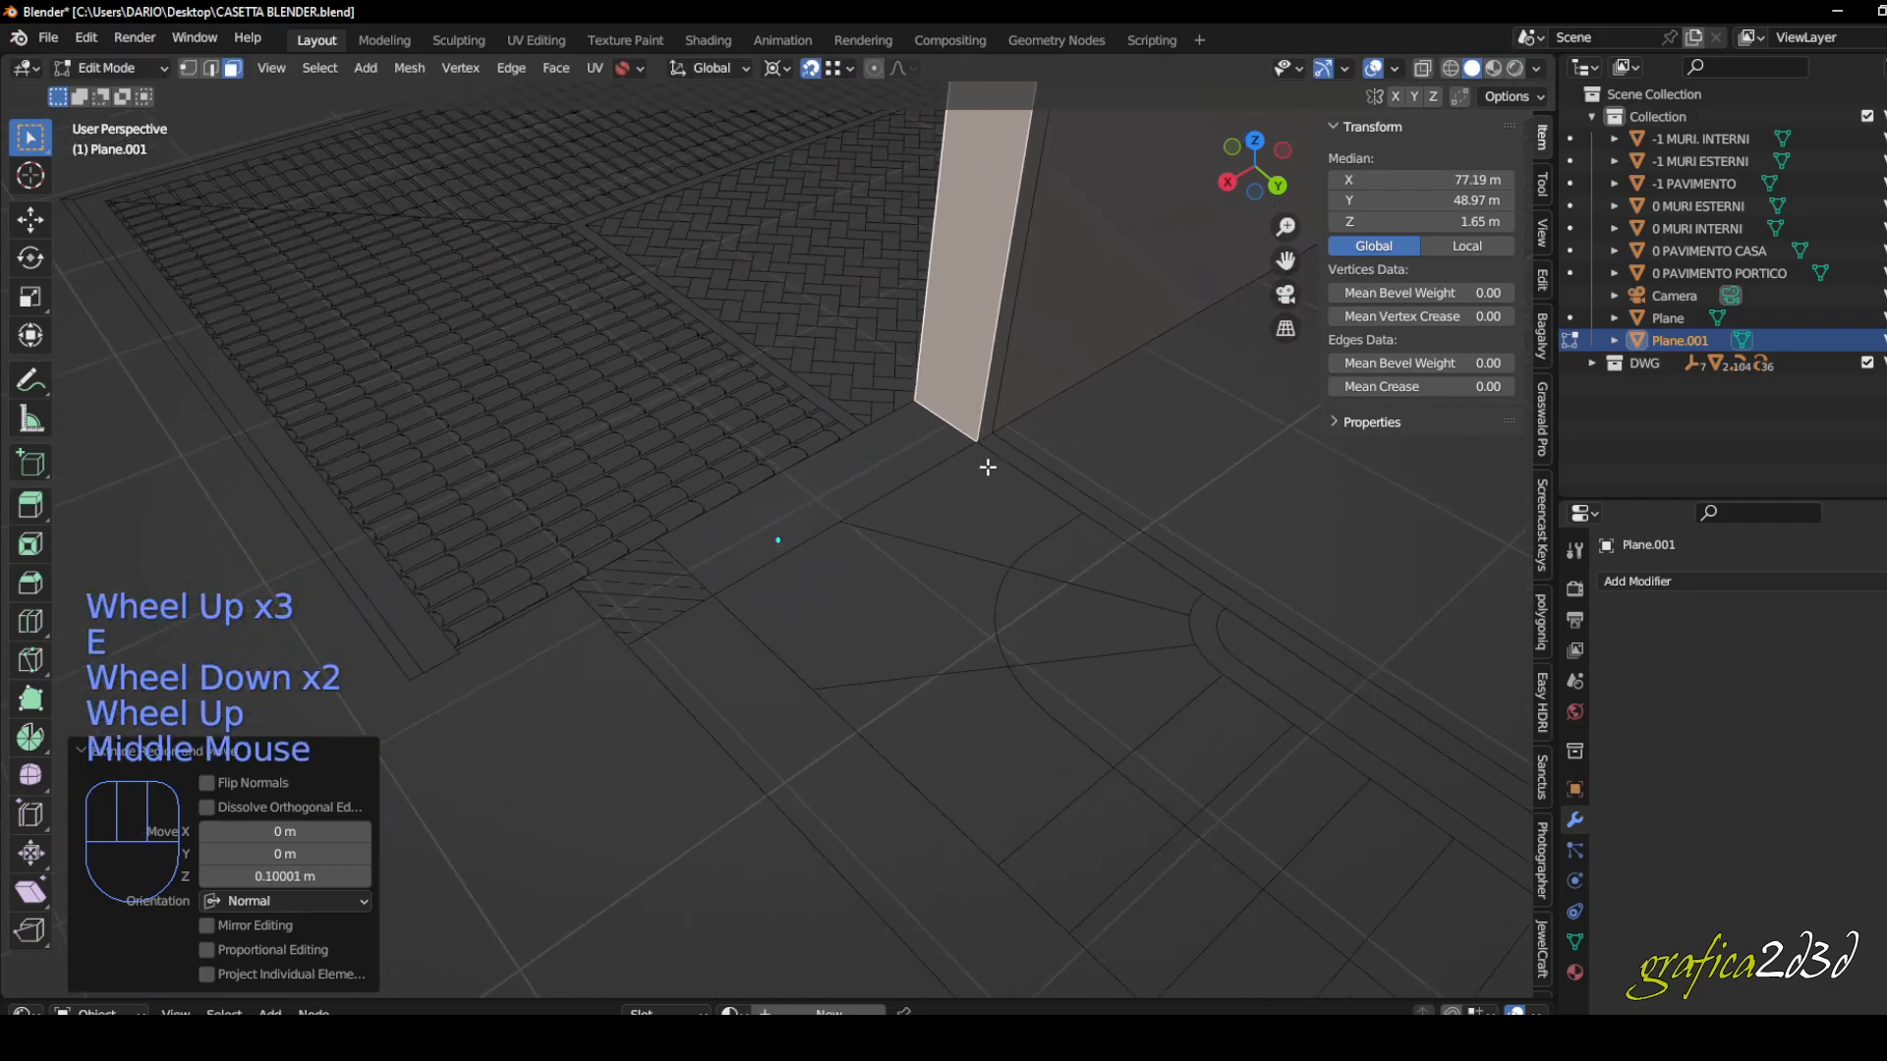
{"action": "key", "text": "e"}
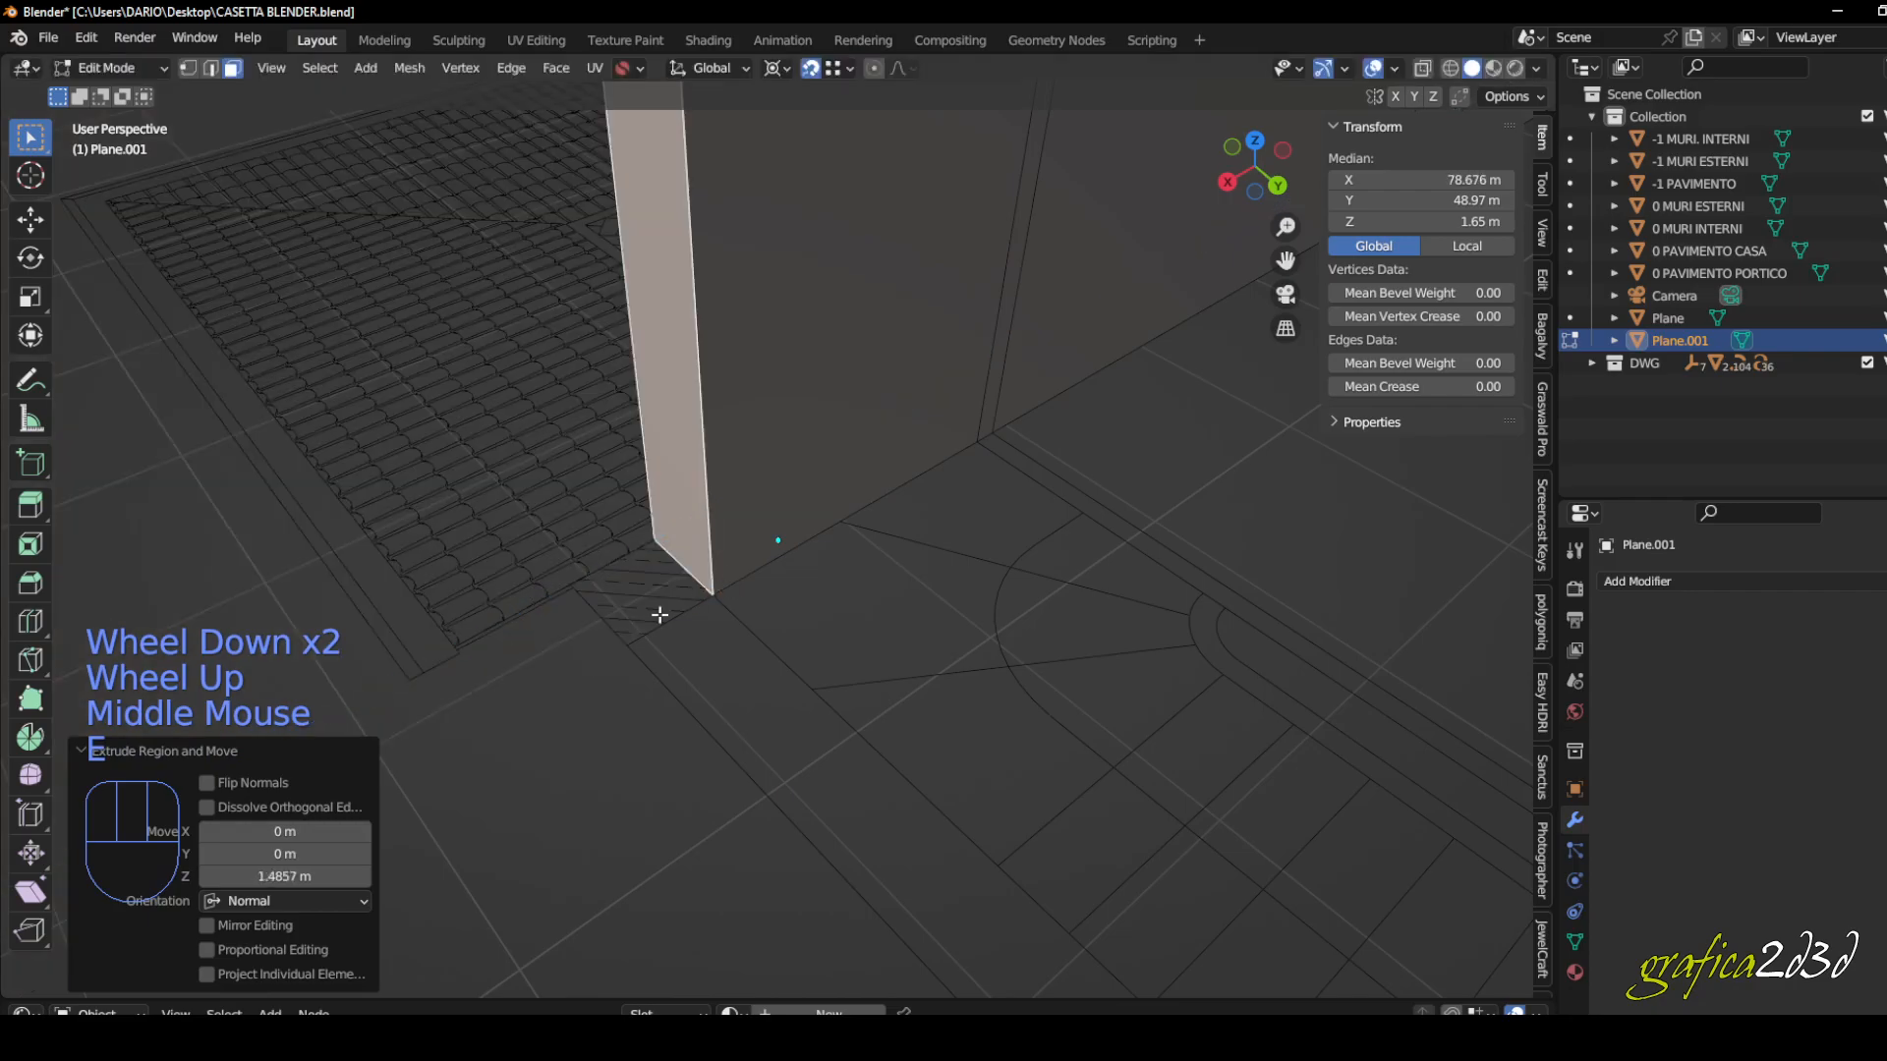
{"action": "scroll", "coordinate": [659, 614], "scroll_direction": "up", "scroll_amount": 2}
{"action": "key", "text": "e"}
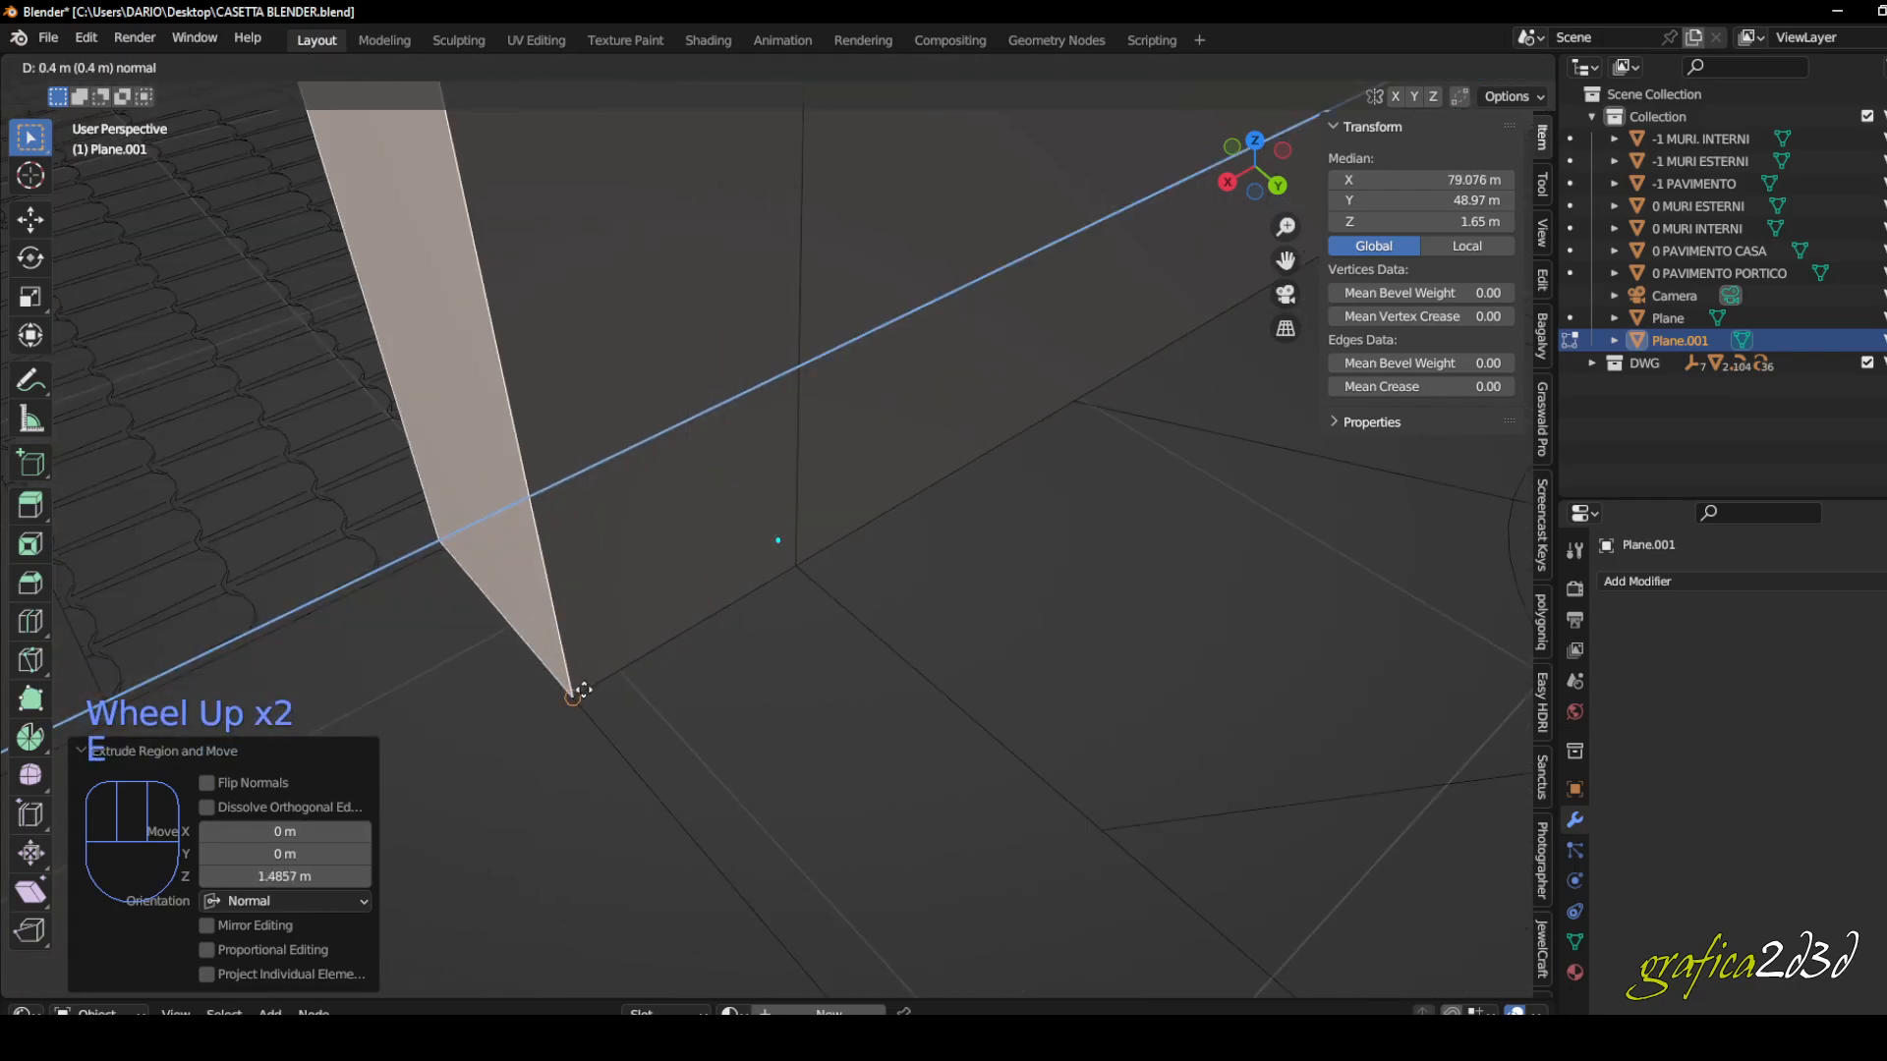
{"action": "left_click", "coordinate": [584, 690]}
- Extrude the corner's side face about 4.4 m along the staircase wall to the hatched pillar, and another 0.4 m across it
{"action": "scroll", "coordinate": [675, 615], "scroll_direction": "down", "scroll_amount": 4}
{"action": "middle_click_drag", "start_coordinate": [680, 579], "coordinate": [1133, 295]}
{"action": "scroll", "coordinate": [541, 482], "scroll_direction": "down", "scroll_amount": 1}
{"action": "scroll", "coordinate": [665, 514], "scroll_direction": "down", "scroll_amount": 2}
{"action": "scroll", "coordinate": [1081, 286], "scroll_direction": "up", "scroll_amount": 1}
{"action": "scroll", "coordinate": [1081, 286], "scroll_direction": "up", "scroll_amount": 2}
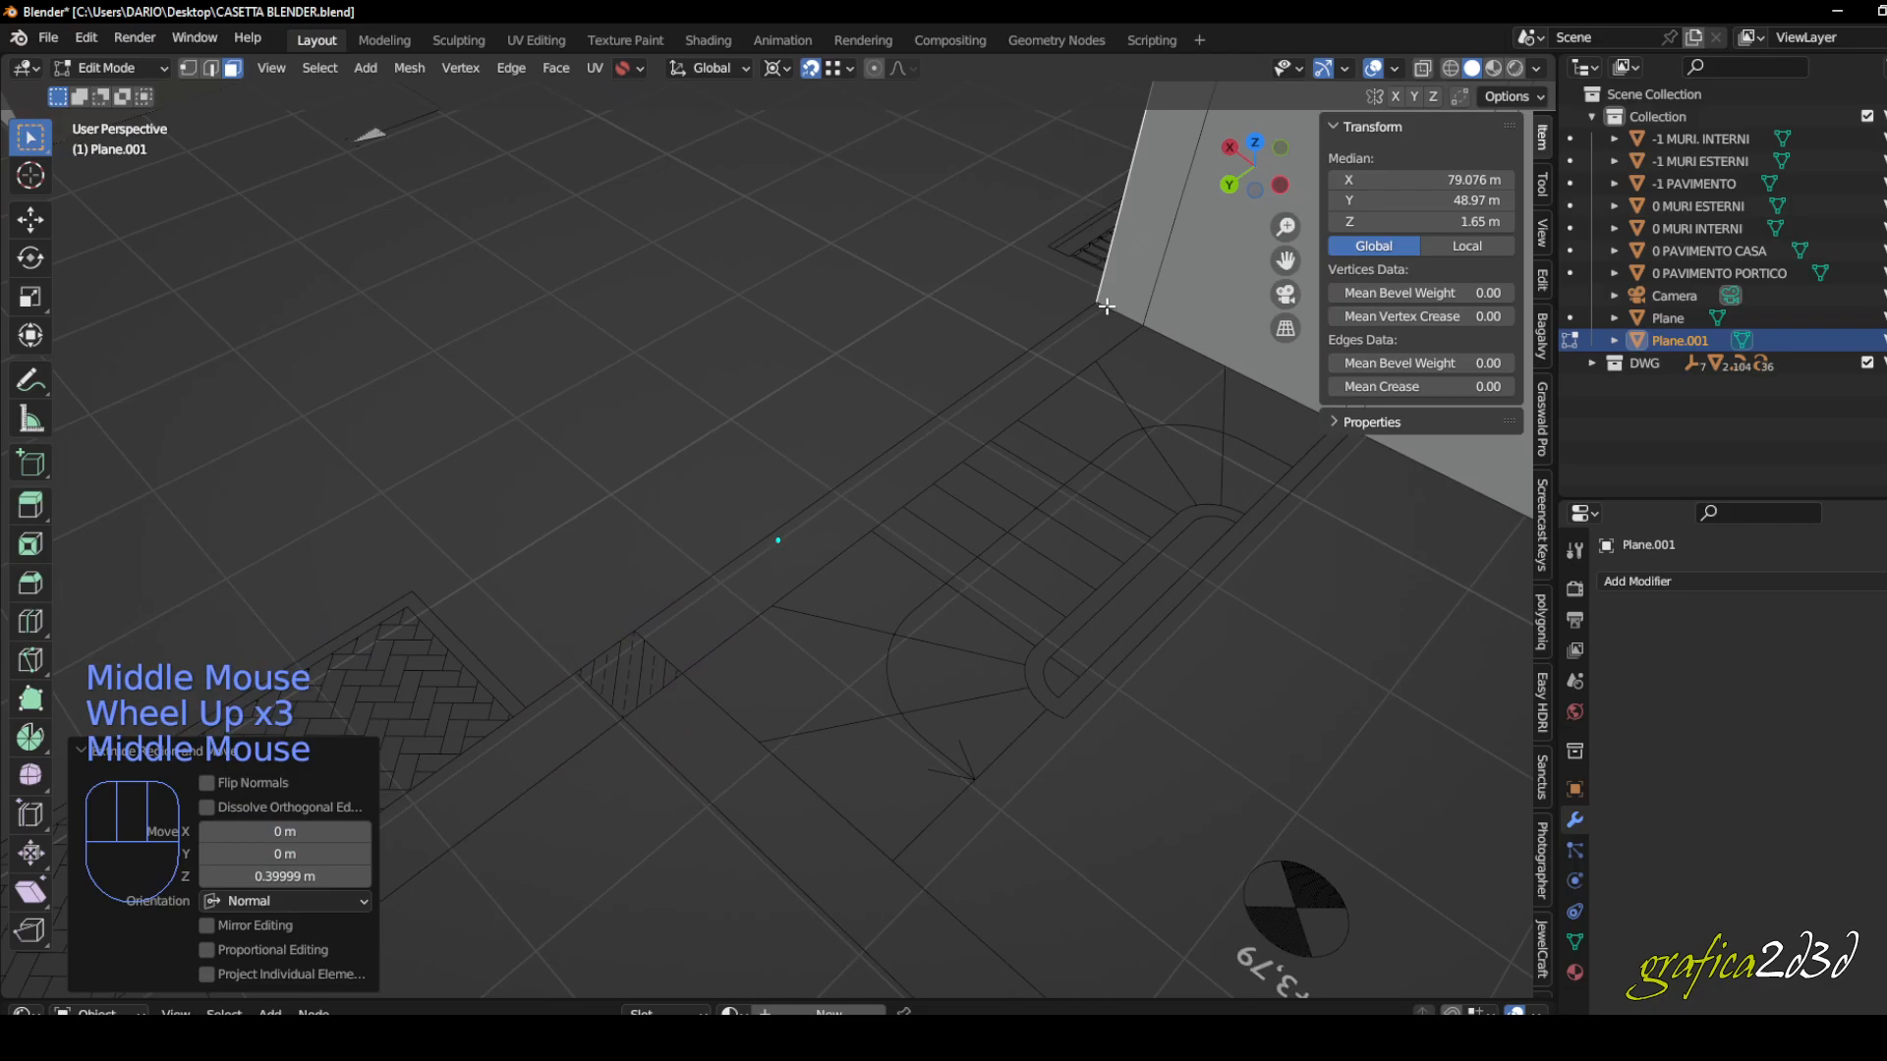
{"action": "key", "text": "e"}
{"action": "key", "text": "Escape"}
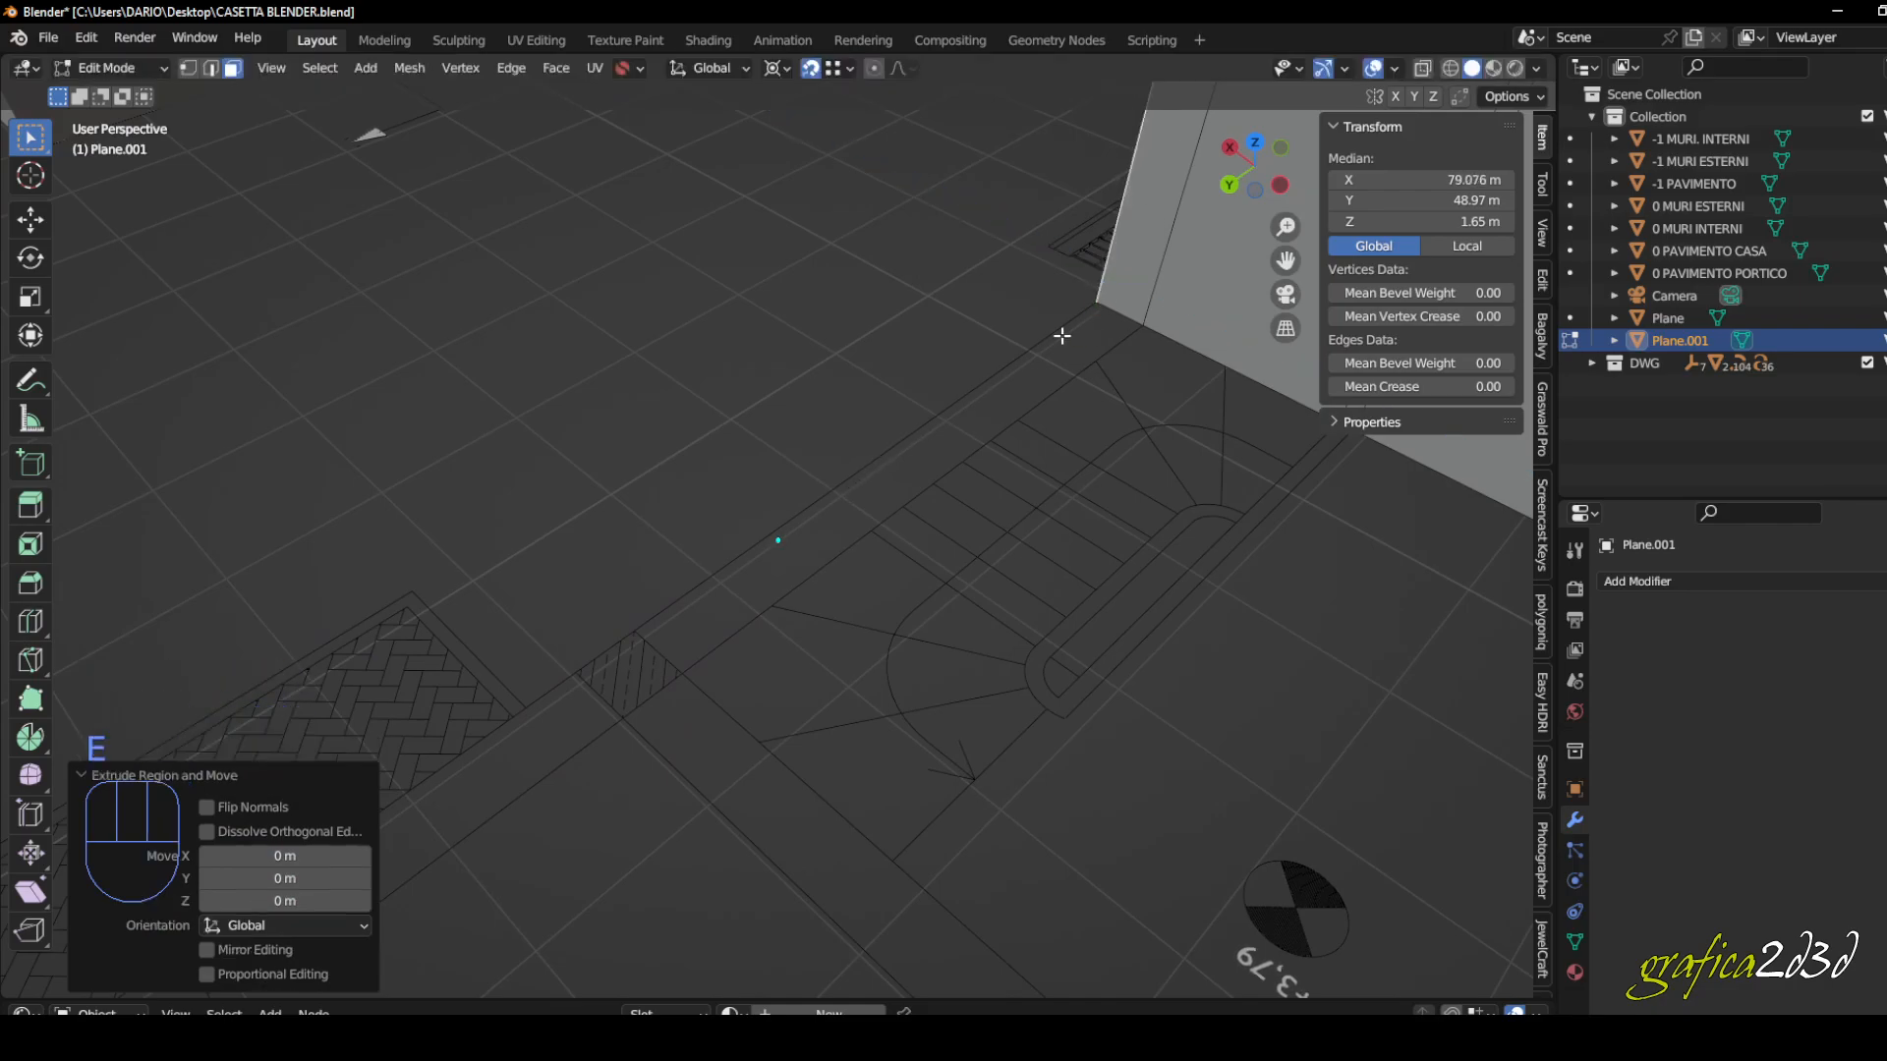
{"action": "left_click", "coordinate": [1123, 289]}
{"action": "key", "text": "e"}
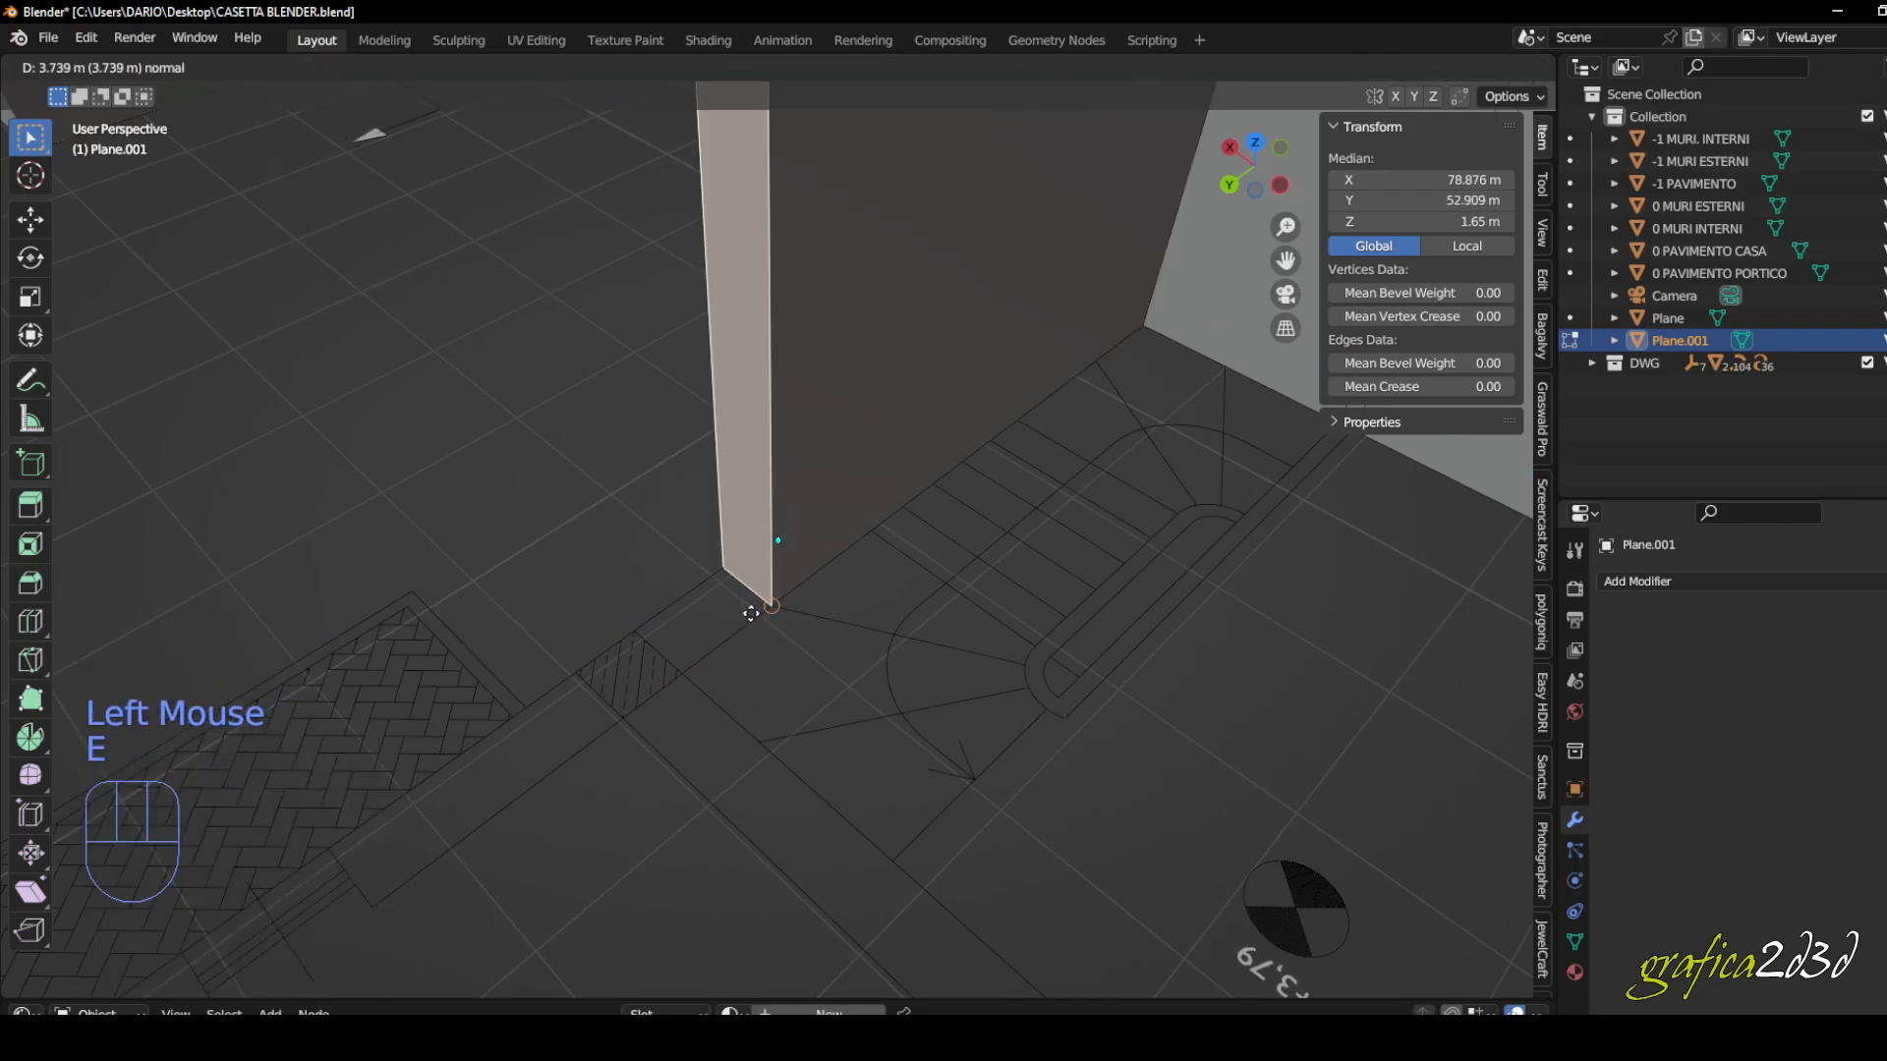
{"action": "left_click", "coordinate": [678, 669]}
{"action": "key", "text": "e"}
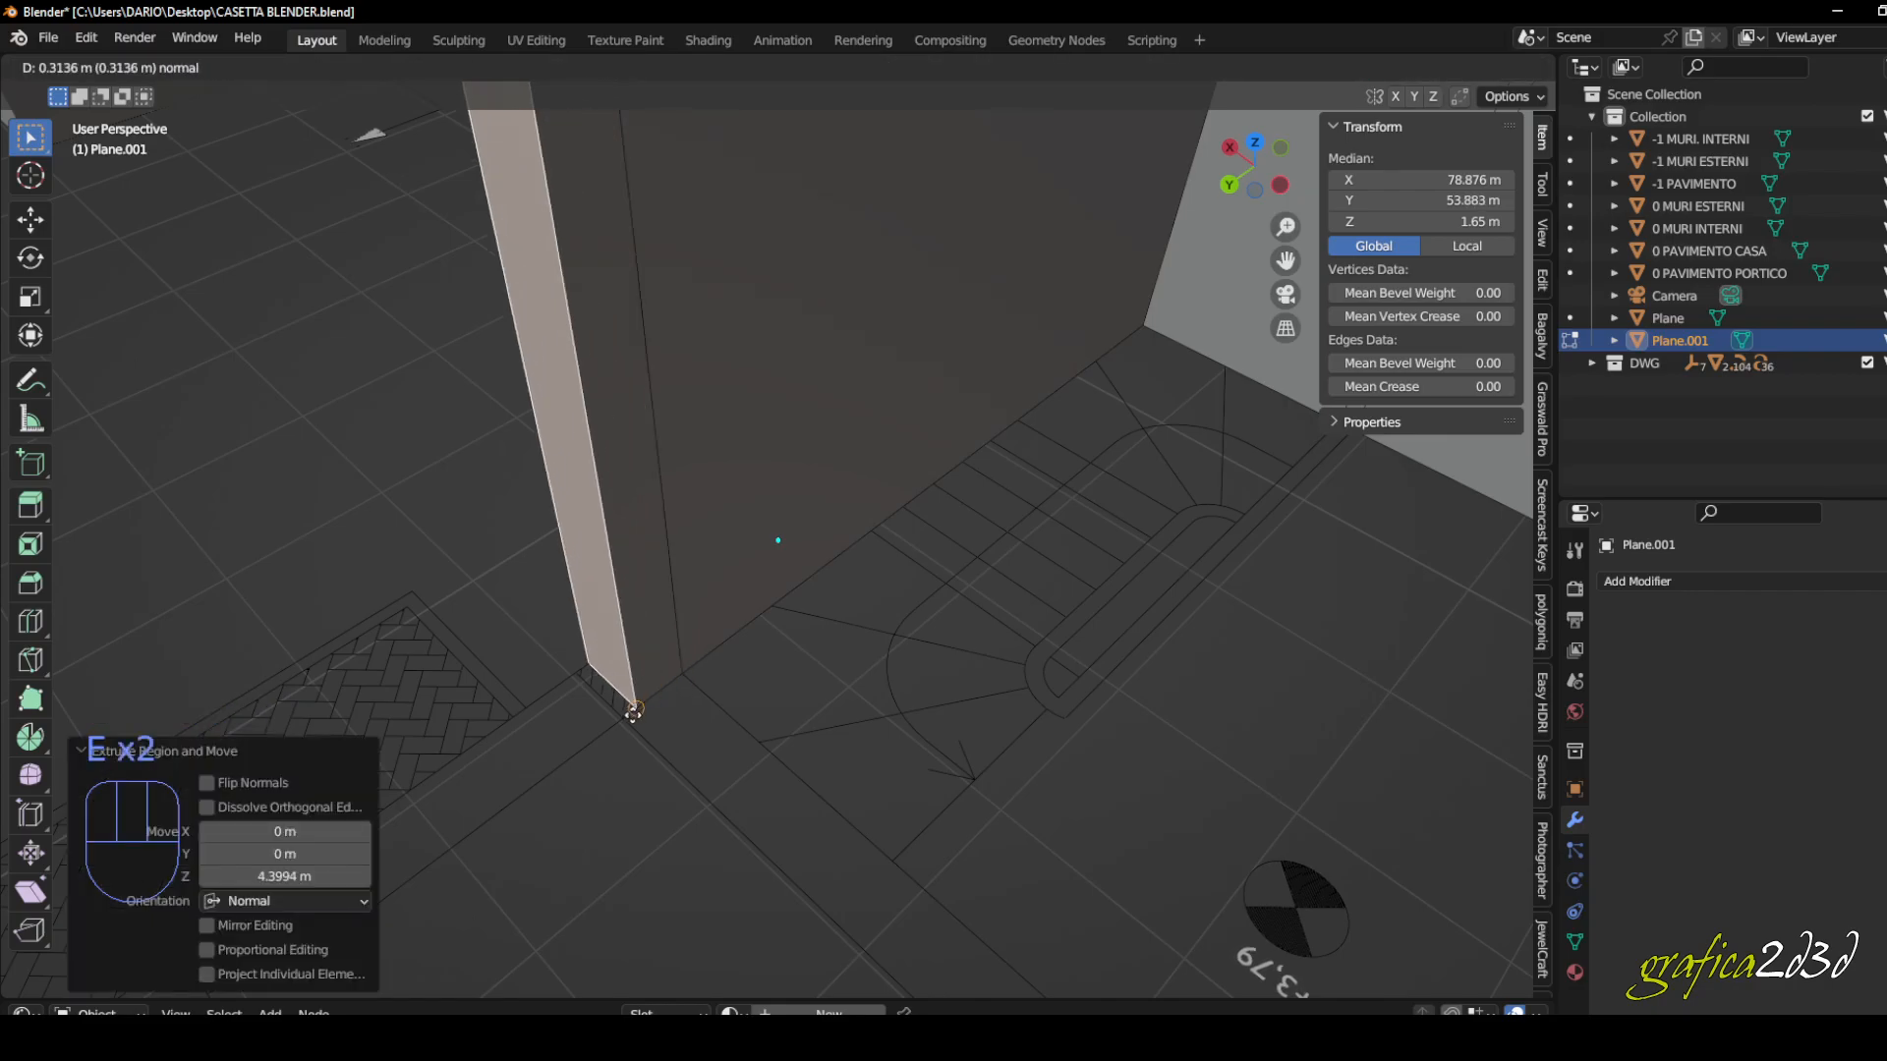
- Extrude the side wall's end face 1.44 m to the near edge of the small balcony's opening
{"action": "middle_click_drag", "start_coordinate": [676, 664], "coordinate": [1035, 488]}
{"action": "scroll", "coordinate": [935, 535], "scroll_direction": "down", "scroll_amount": 2}
{"action": "scroll", "coordinate": [987, 492], "scroll_direction": "up", "scroll_amount": 2}
{"action": "scroll", "coordinate": [987, 491], "scroll_direction": "up", "scroll_amount": 1}
{"action": "key", "text": "e"}
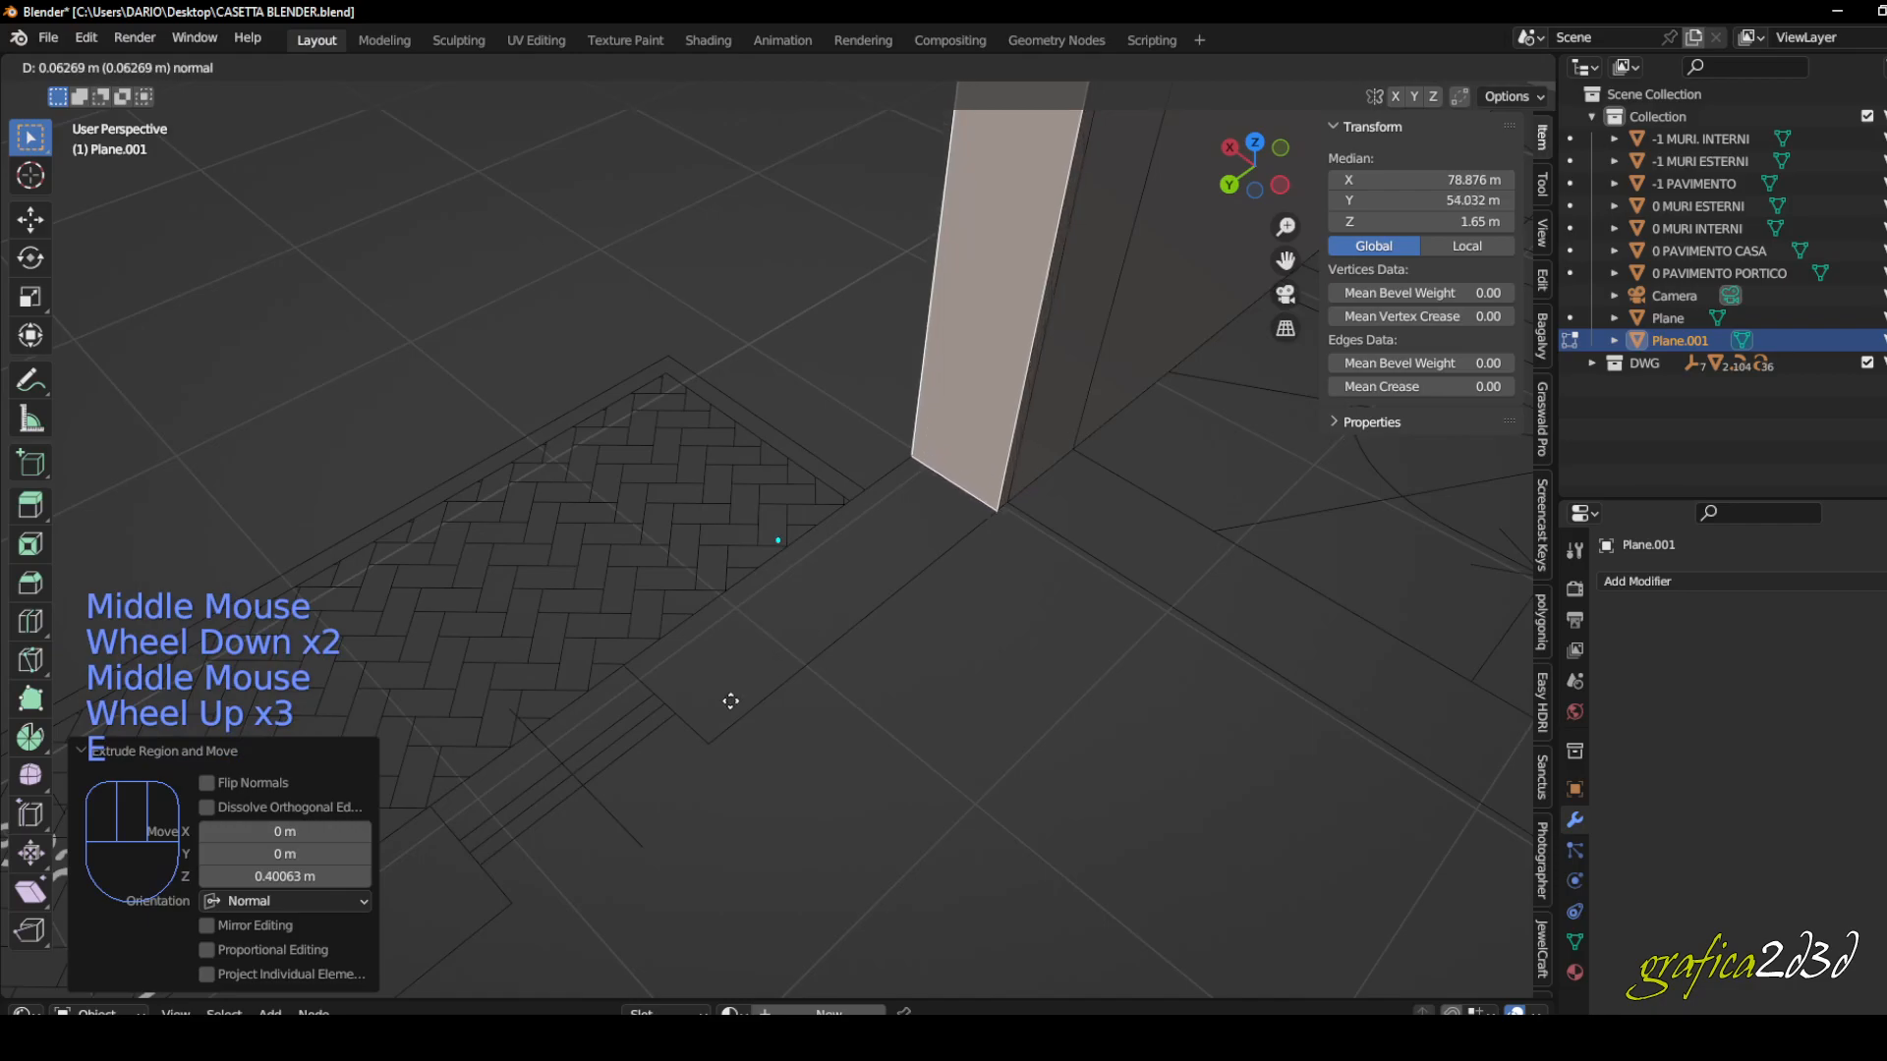
{"action": "left_click", "coordinate": [763, 674]}
- Extrude the side wall's end face 0.7 m across the small balcony's opening
{"action": "scroll", "coordinate": [763, 674], "scroll_direction": "down", "scroll_amount": 1}
{"action": "middle_click_drag", "start_coordinate": [764, 674], "coordinate": [994, 517]}
{"action": "scroll", "coordinate": [993, 516], "scroll_direction": "down", "scroll_amount": 1}
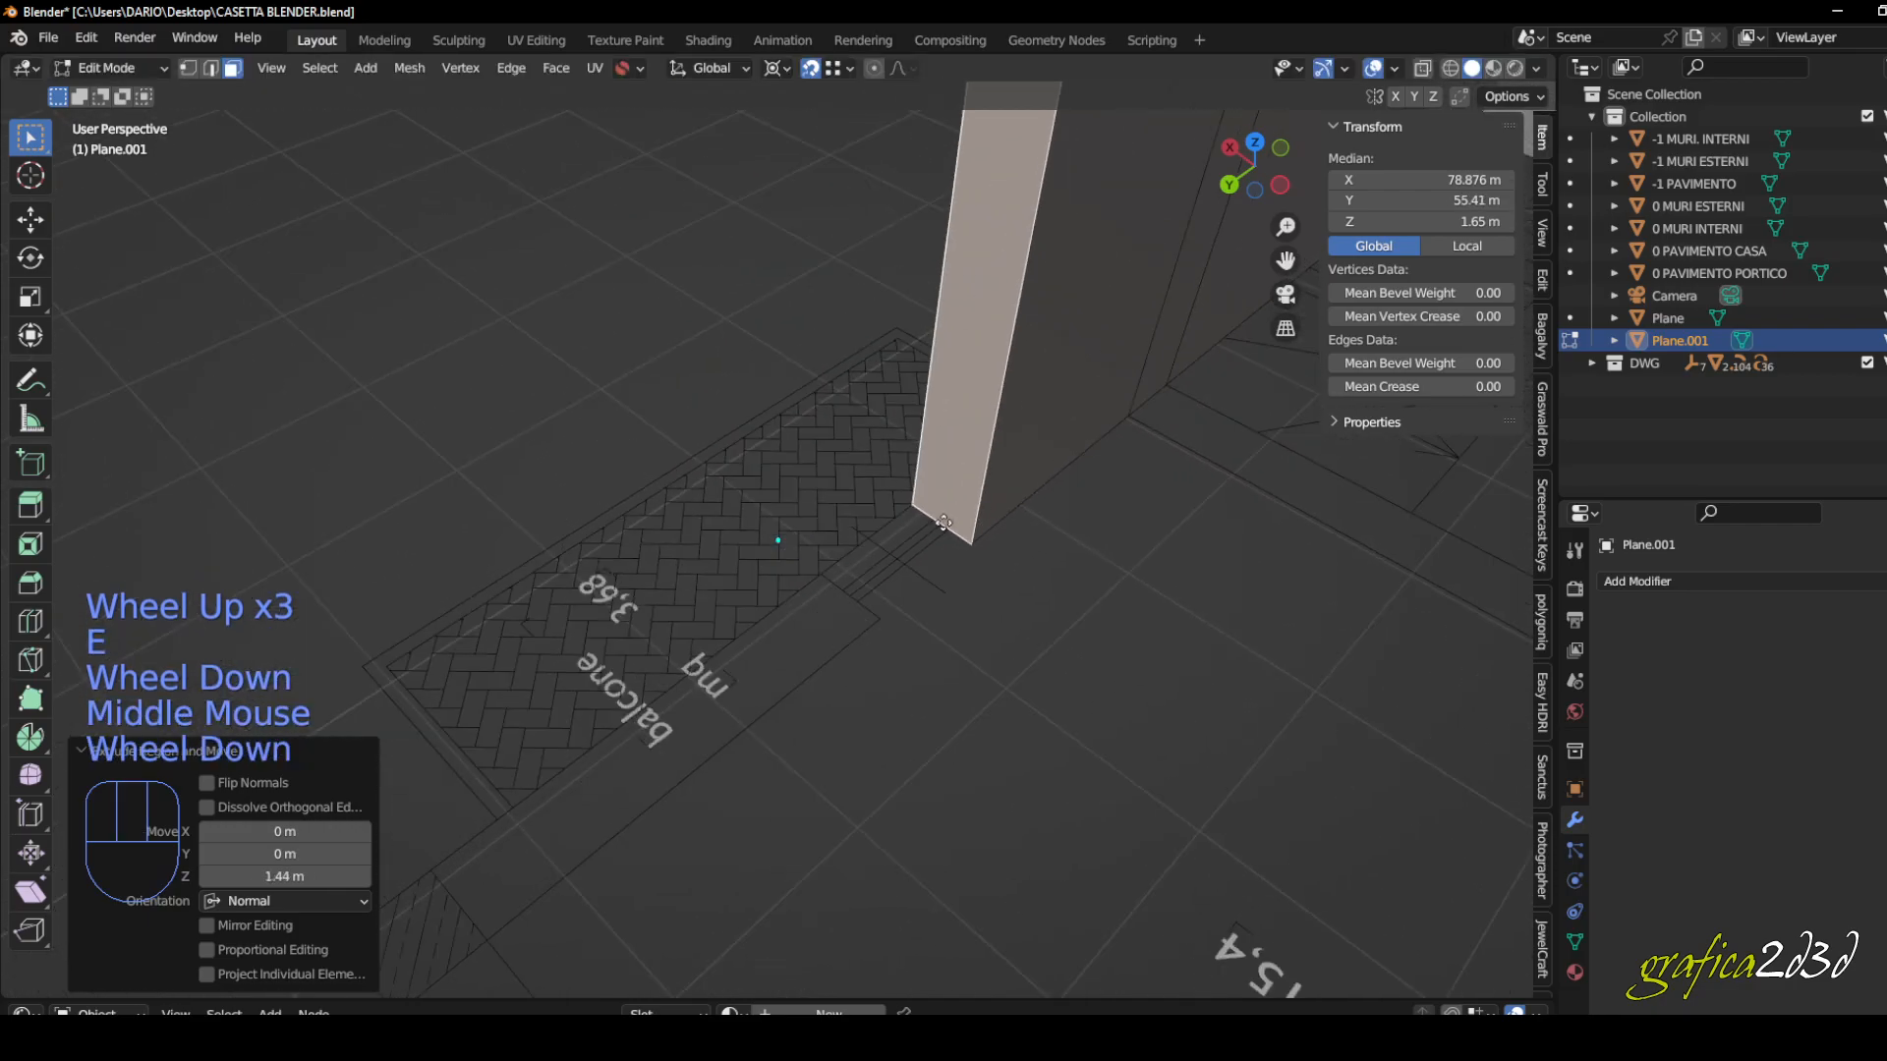
{"action": "key", "text": "e"}
{"action": "left_click", "coordinate": [855, 621]}
- Extrude the side wall about 2.26 m to the hatched rear corner pillar, and about 0.4 m across the pillar to the outer corner
{"action": "scroll", "coordinate": [855, 634], "scroll_direction": "down", "scroll_amount": 2}
{"action": "middle_click_drag", "start_coordinate": [855, 640], "coordinate": [1040, 514]}
{"action": "scroll", "coordinate": [1066, 462], "scroll_direction": "up", "scroll_amount": 2}
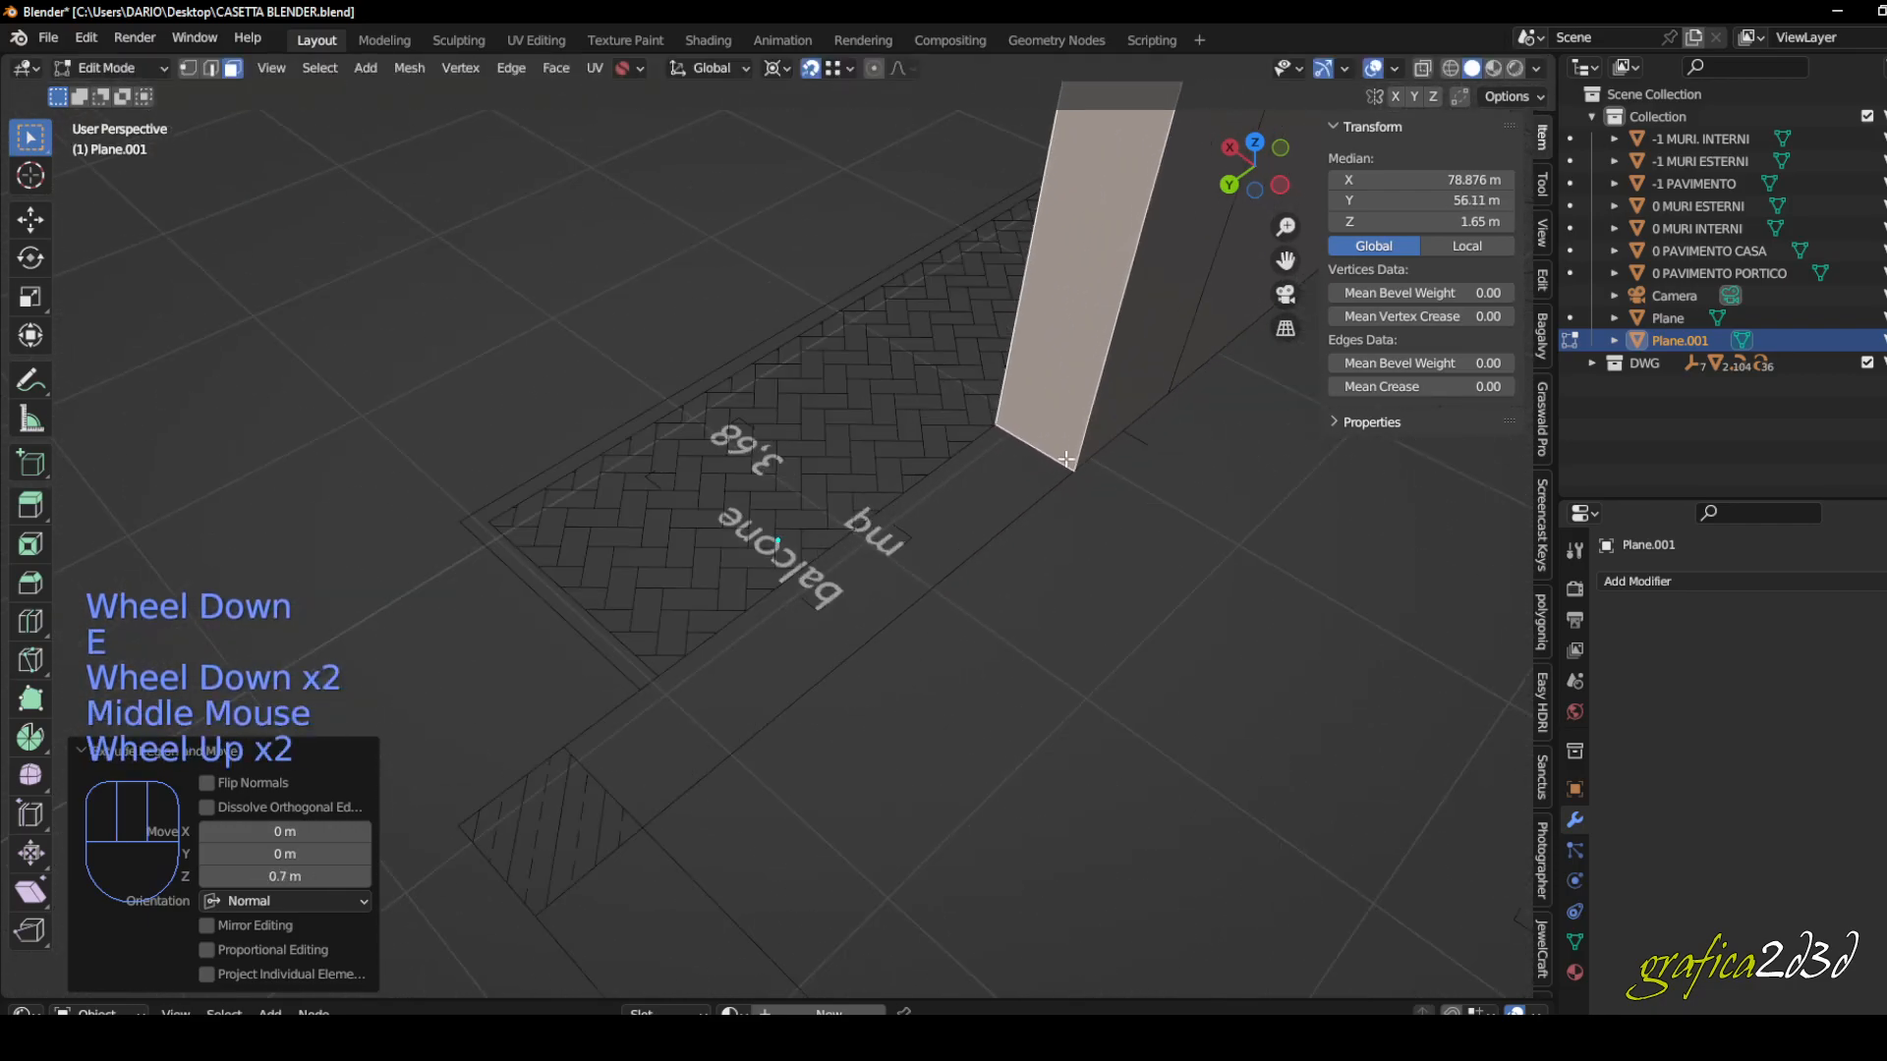
{"action": "key", "text": "e"}
{"action": "left_click", "coordinate": [645, 830]}
{"action": "middle_click_drag", "start_coordinate": [645, 830], "coordinate": [875, 547]}
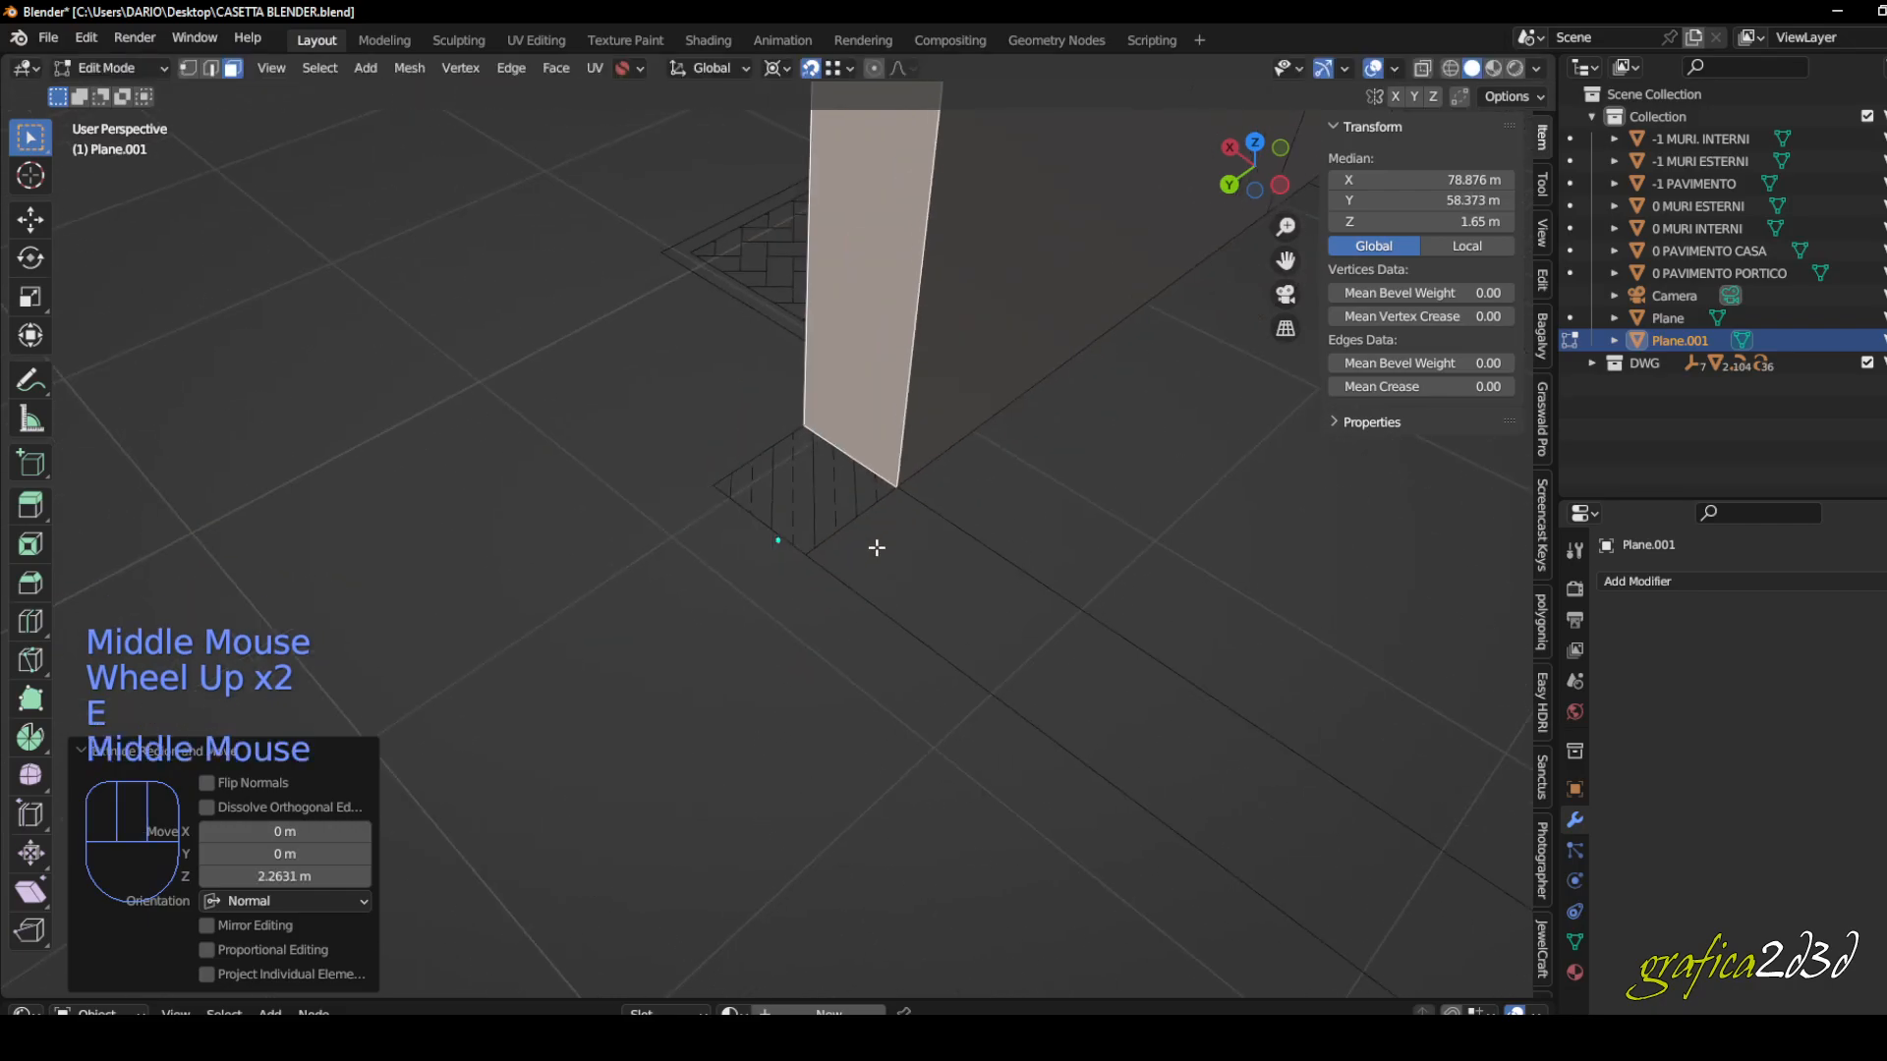
{"action": "scroll", "coordinate": [872, 505], "scroll_direction": "up", "scroll_amount": 3}
{"action": "key", "text": "e"}
{"action": "left_click", "coordinate": [775, 536]}
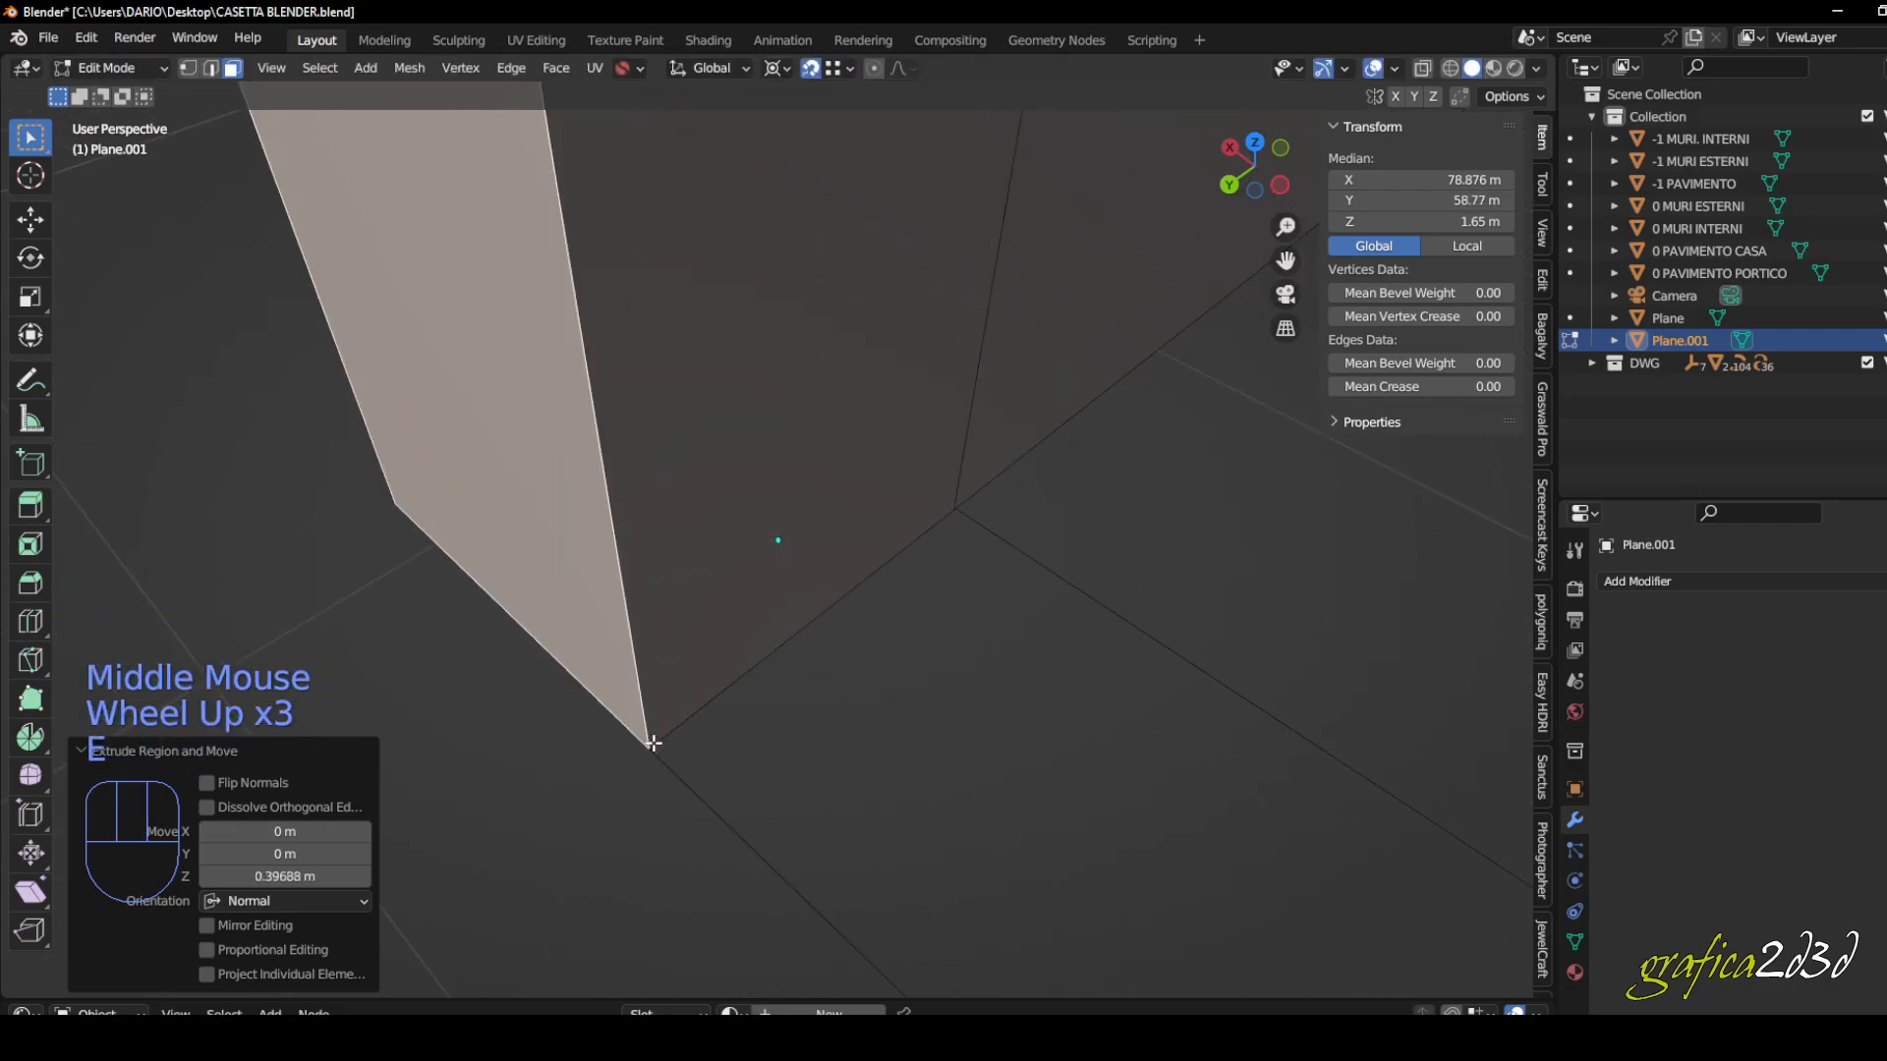
- Extrude the rear corner's side face 3.5 m along room L3's rear wall to the internal wall by the bathroom
{"action": "scroll", "coordinate": [775, 550], "scroll_direction": "down", "scroll_amount": 5}
{"action": "middle_click_drag", "start_coordinate": [859, 546], "coordinate": [855, 412]}
{"action": "scroll", "coordinate": [809, 426], "scroll_direction": "up", "scroll_amount": 2}
{"action": "scroll", "coordinate": [855, 413], "scroll_direction": "down", "scroll_amount": 1}
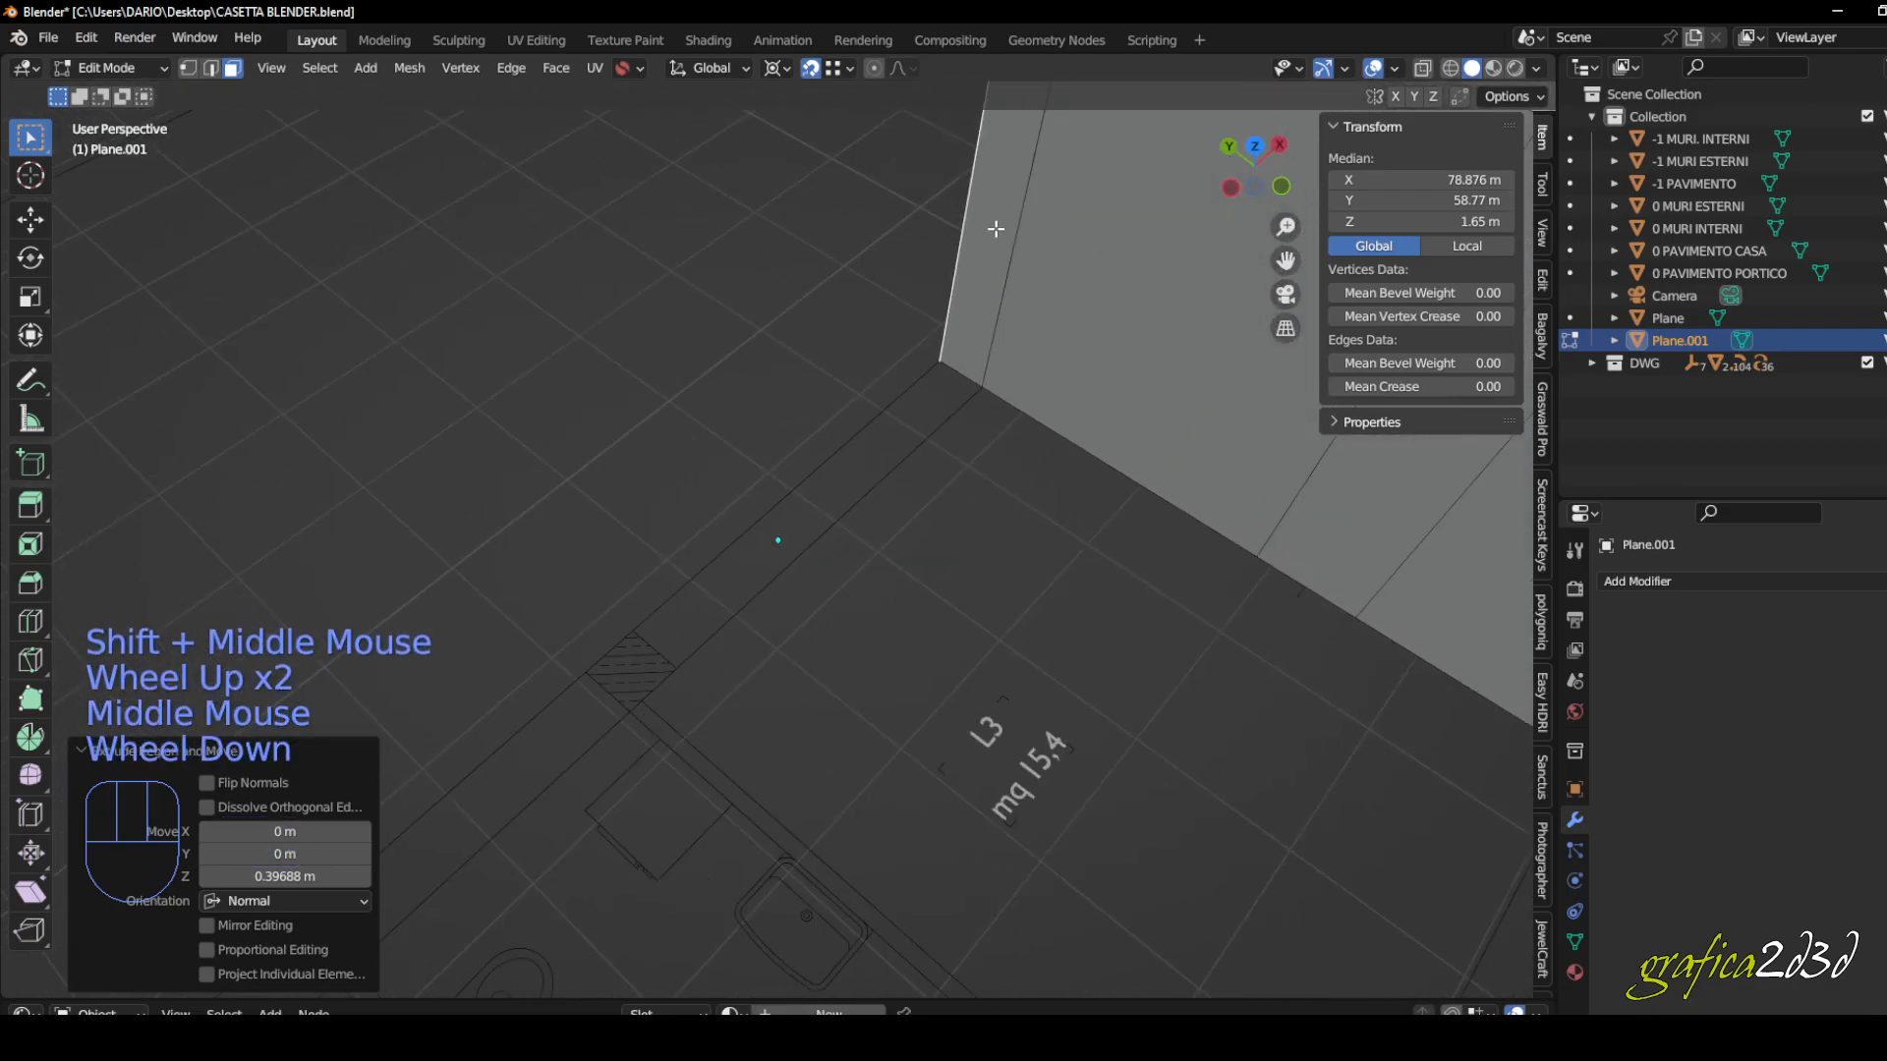
{"action": "left_click", "coordinate": [934, 394]}
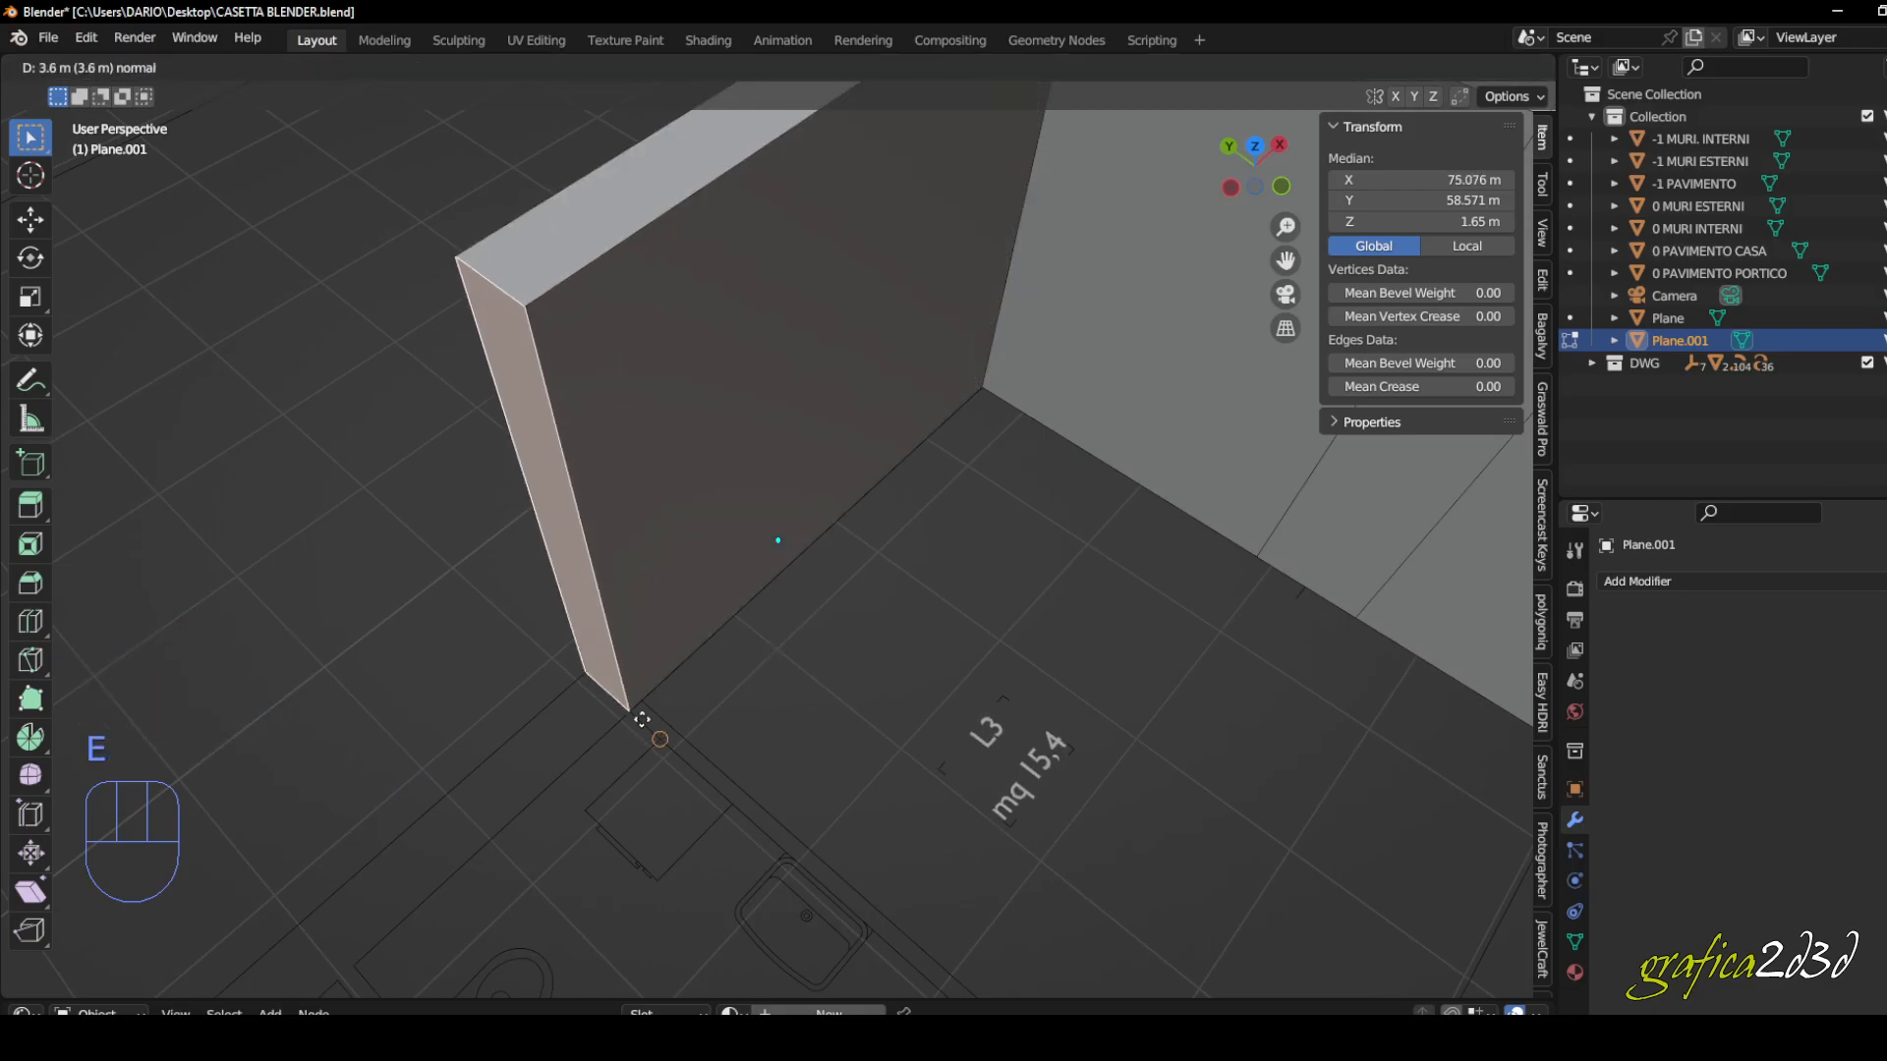
{"action": "left_click", "coordinate": [644, 698]}
- Extrude the rear wall's end face another 0.1 m across the thickness of the internal wall between L3 and bathroom Bg2
{"action": "scroll", "coordinate": [633, 726], "scroll_direction": "up", "scroll_amount": 3}
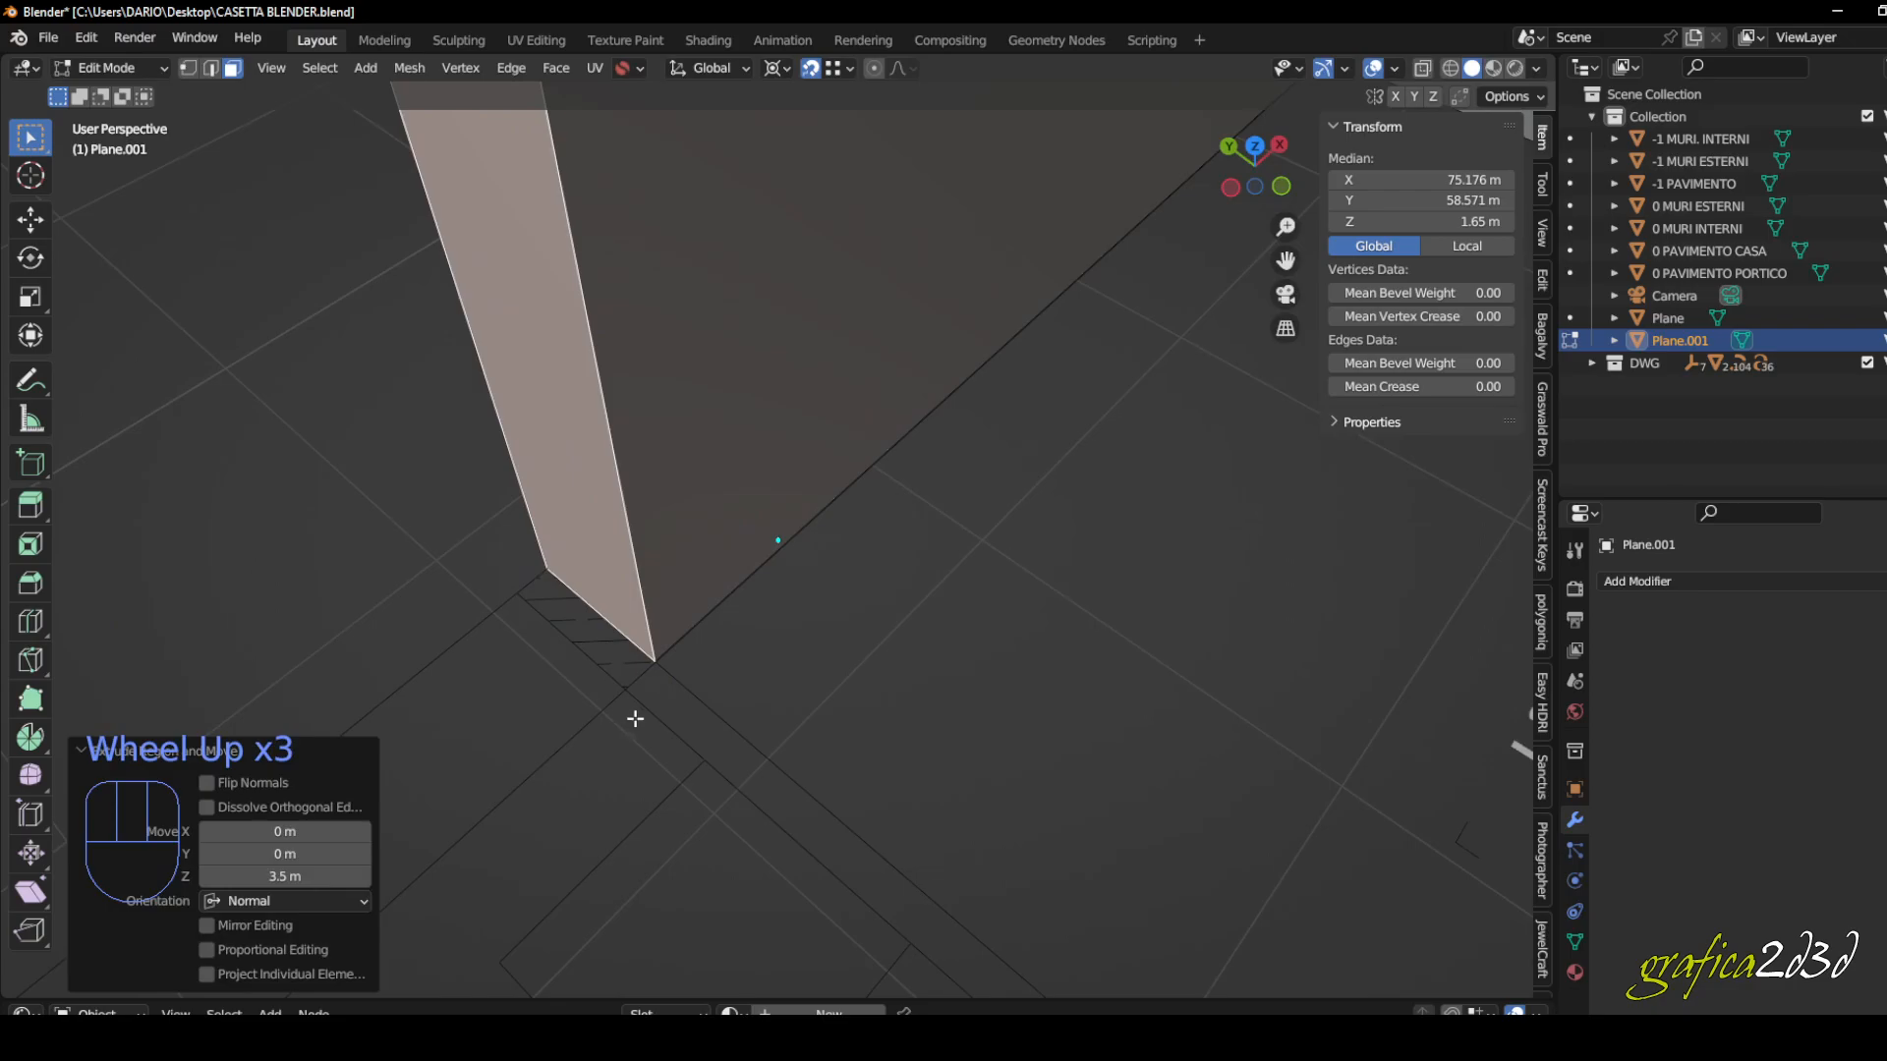
{"action": "middle_click_drag", "start_coordinate": [632, 721], "coordinate": [683, 671], "text": "shift"}
{"action": "key", "text": "e"}
{"action": "left_click", "coordinate": [689, 653]}
{"action": "scroll", "coordinate": [799, 592], "scroll_direction": "down", "scroll_amount": 1}
{"action": "scroll", "coordinate": [799, 593], "scroll_direction": "down", "scroll_amount": 1}
{"action": "middle_click_drag", "start_coordinate": [799, 593], "coordinate": [971, 433], "text": "shift"}
{"action": "scroll", "coordinate": [971, 434], "scroll_direction": "up", "scroll_amount": 1}
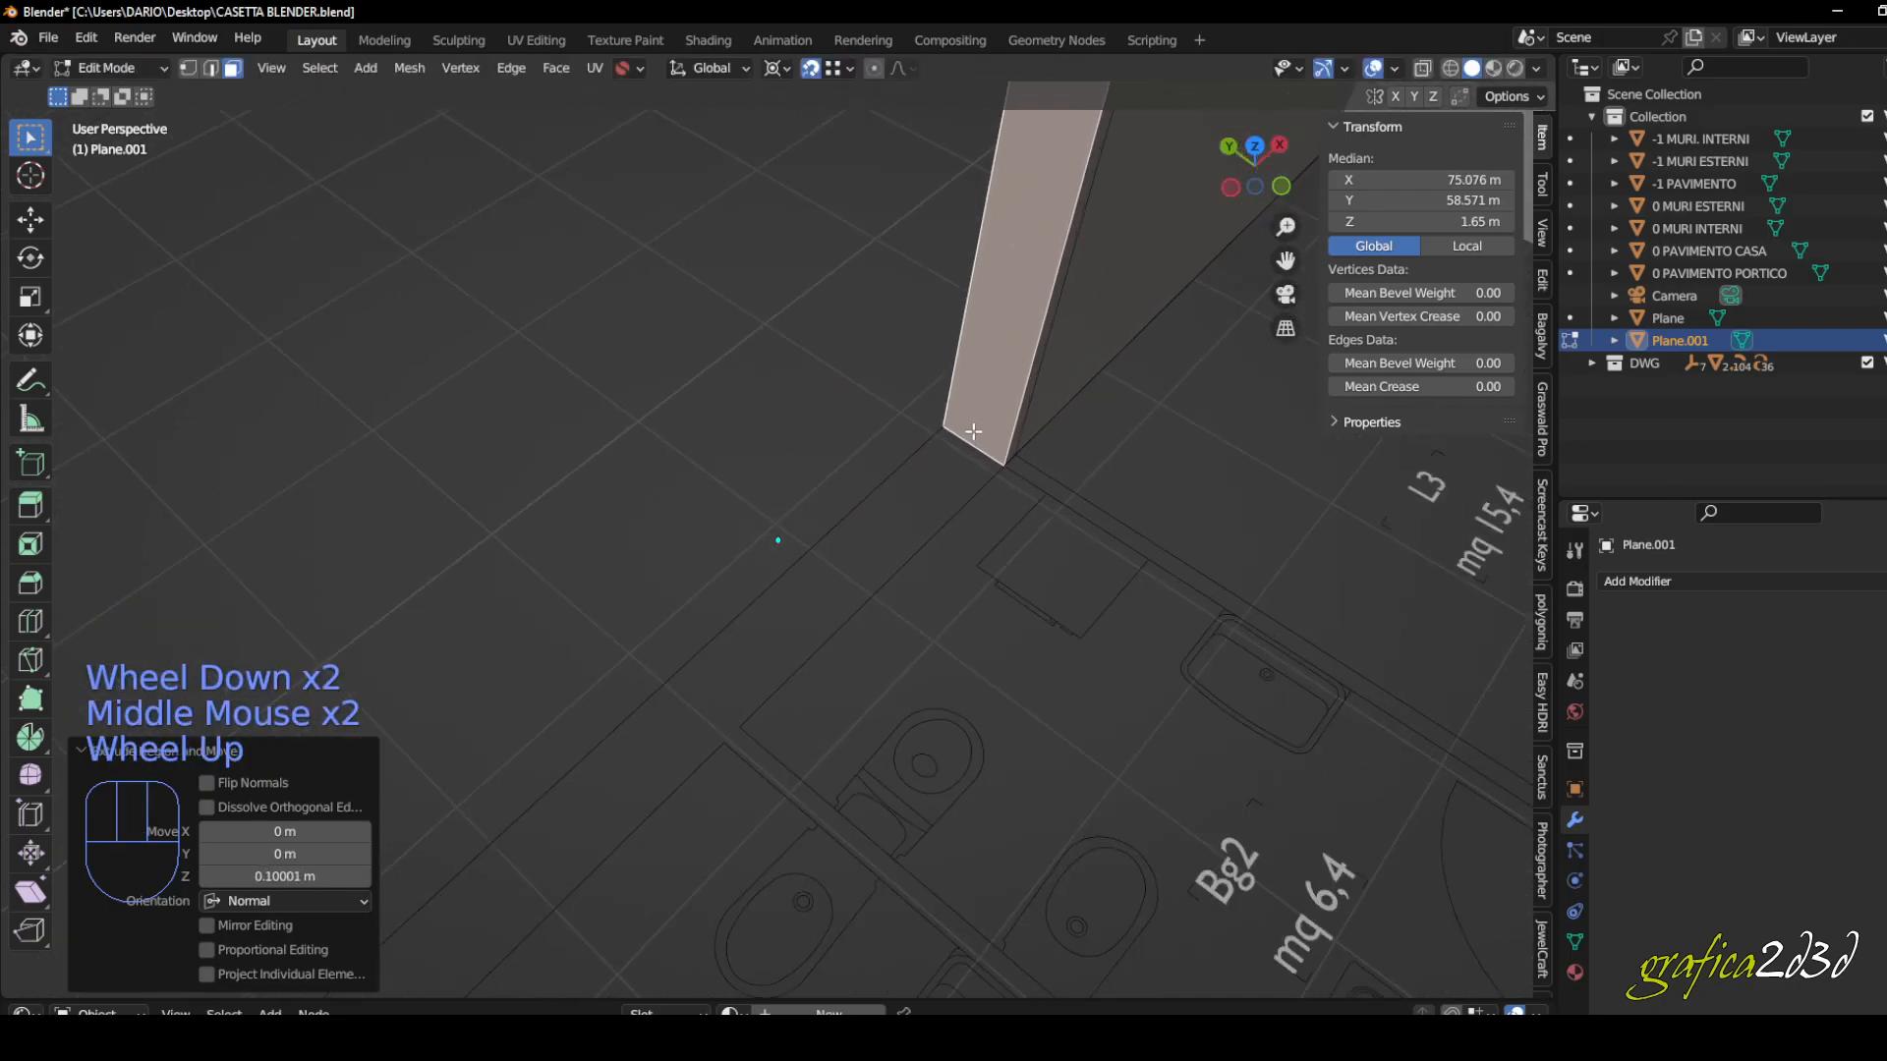
- Extrude the rear wall's end face 2 m along bathroom Bg2, and 0.1 m across the internal wall between Bg2 and Bg1
{"action": "key", "text": "e"}
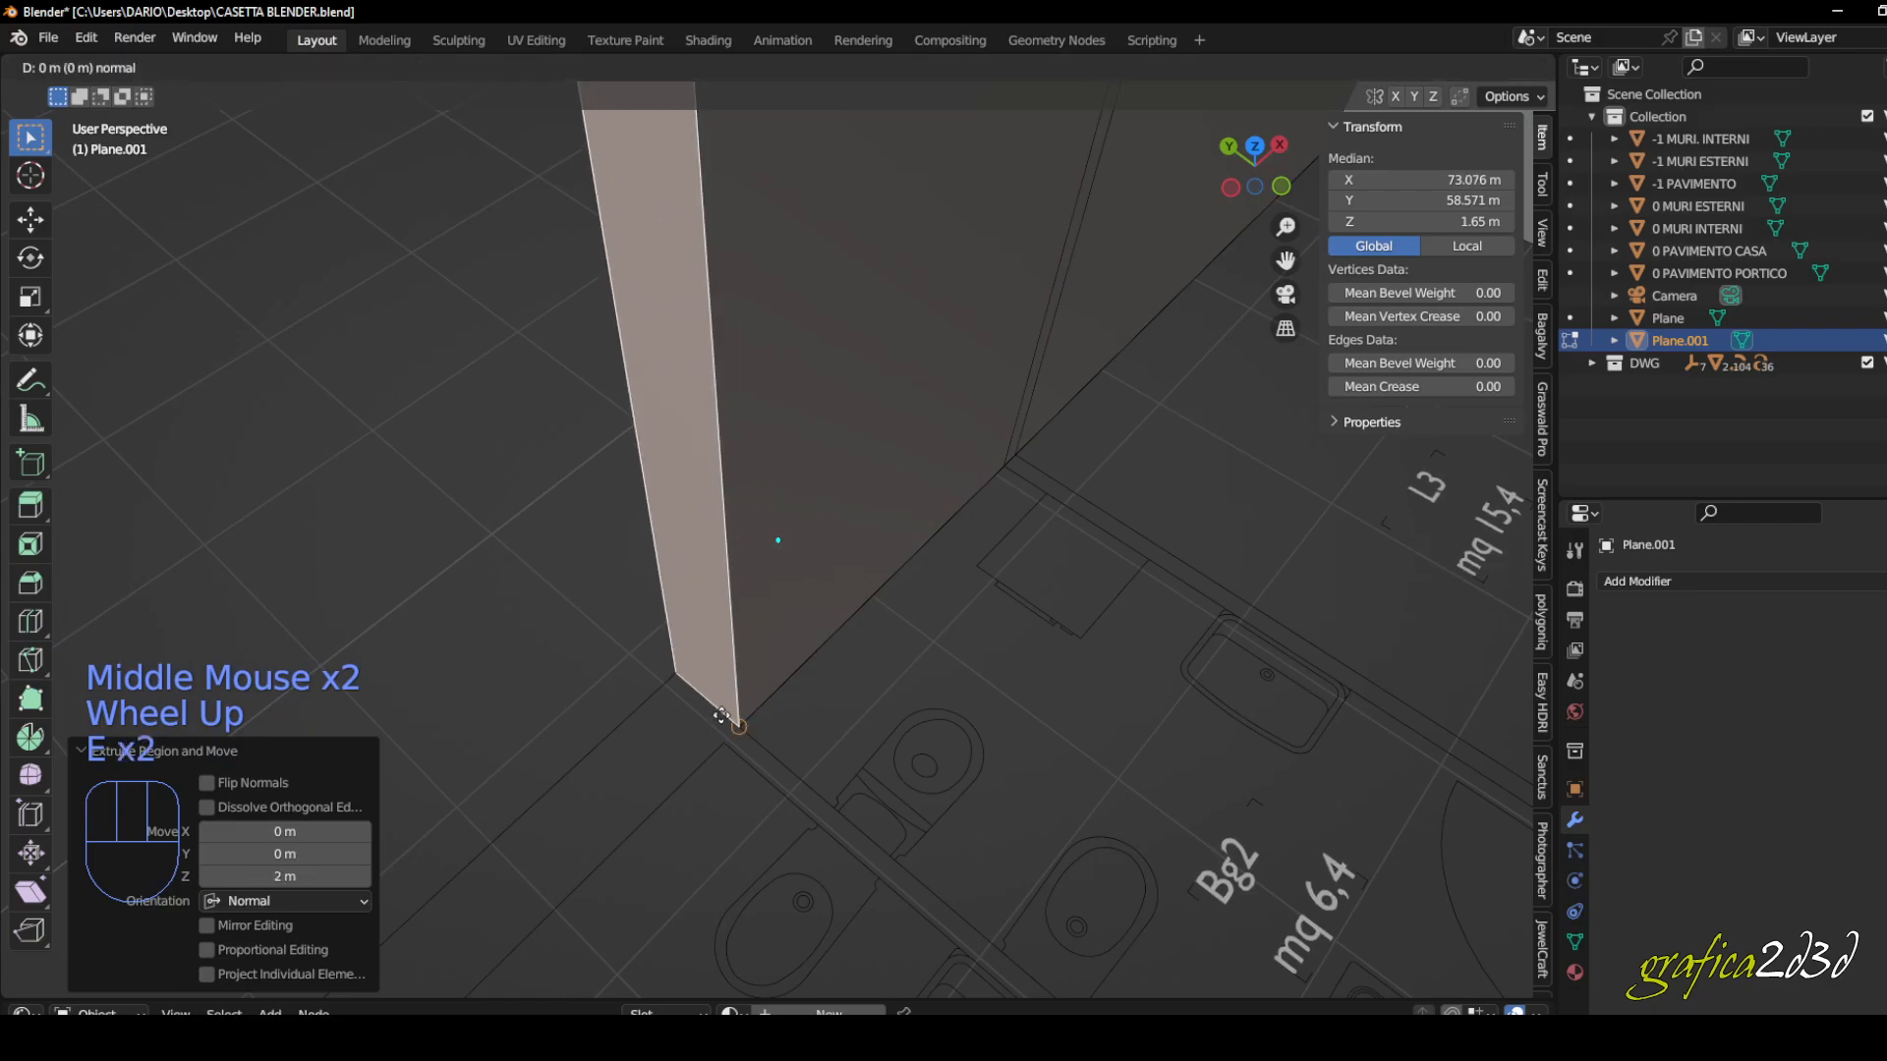
{"action": "left_click", "coordinate": [723, 709]}
{"action": "scroll", "coordinate": [722, 710], "scroll_direction": "down", "scroll_amount": 2}
{"action": "middle_click_drag", "start_coordinate": [722, 710], "coordinate": [905, 460], "text": "shift"}
{"action": "scroll", "coordinate": [904, 460], "scroll_direction": "up", "scroll_amount": 2}
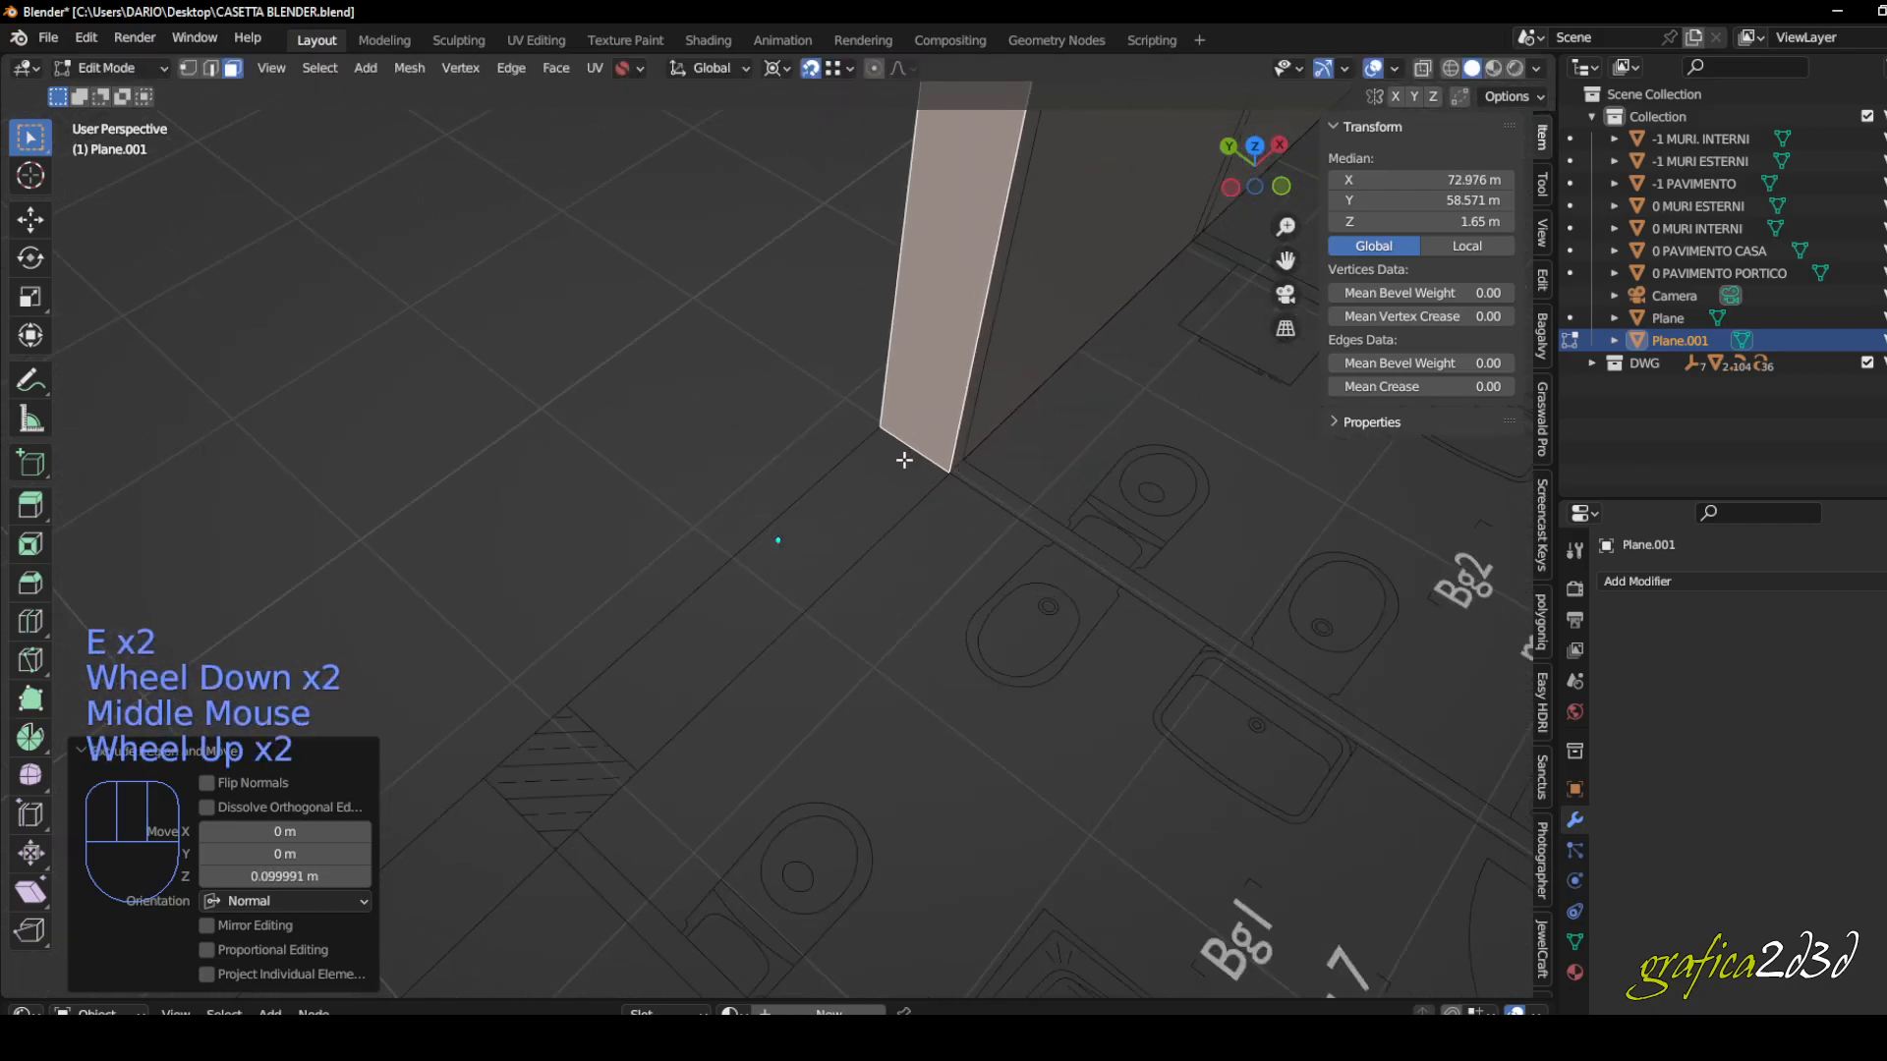
- Extrude the rear wall about 2.2 m along bathroom Bg1, and 0.1 m across the internal wall between Bg1 and L2
{"action": "key", "text": "e"}
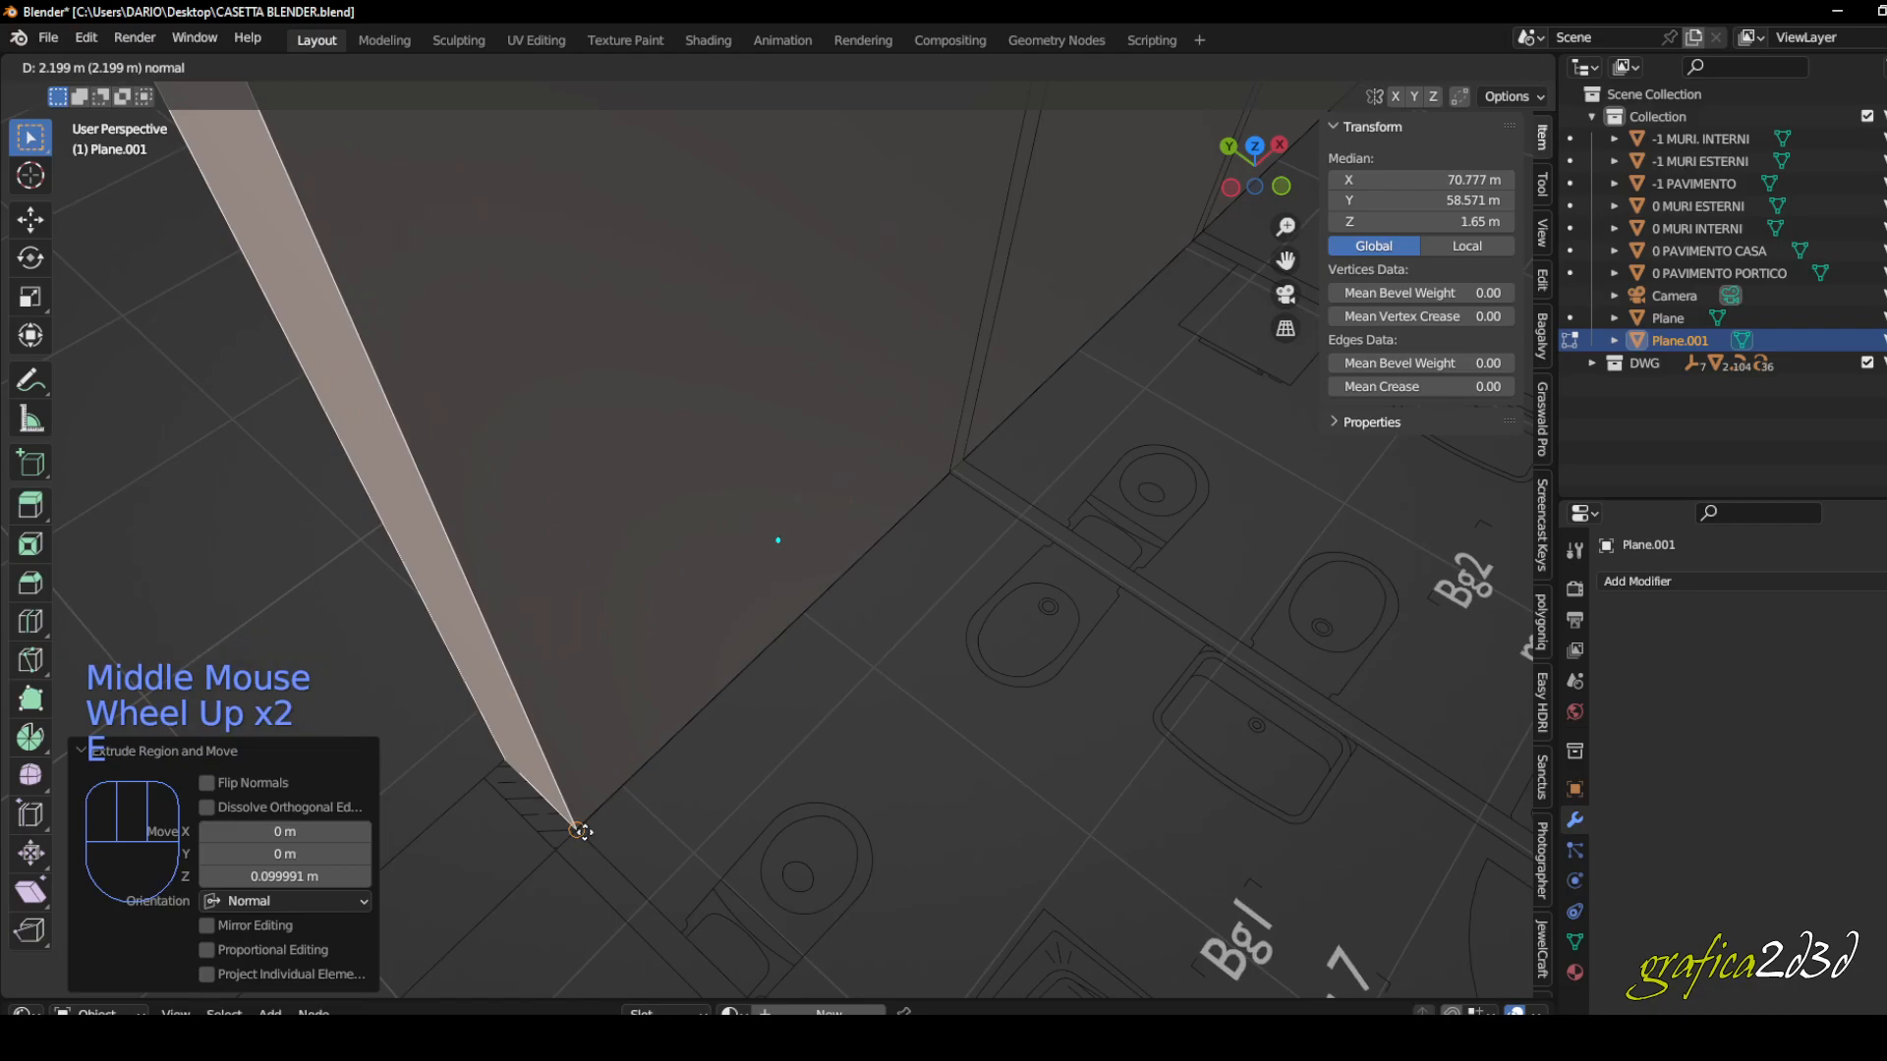
{"action": "left_click", "coordinate": [581, 825]}
{"action": "scroll", "coordinate": [735, 708], "scroll_direction": "down", "scroll_amount": 2}
{"action": "middle_click_drag", "start_coordinate": [735, 708], "coordinate": [964, 509]}
{"action": "scroll", "coordinate": [934, 531], "scroll_direction": "up", "scroll_amount": 4}
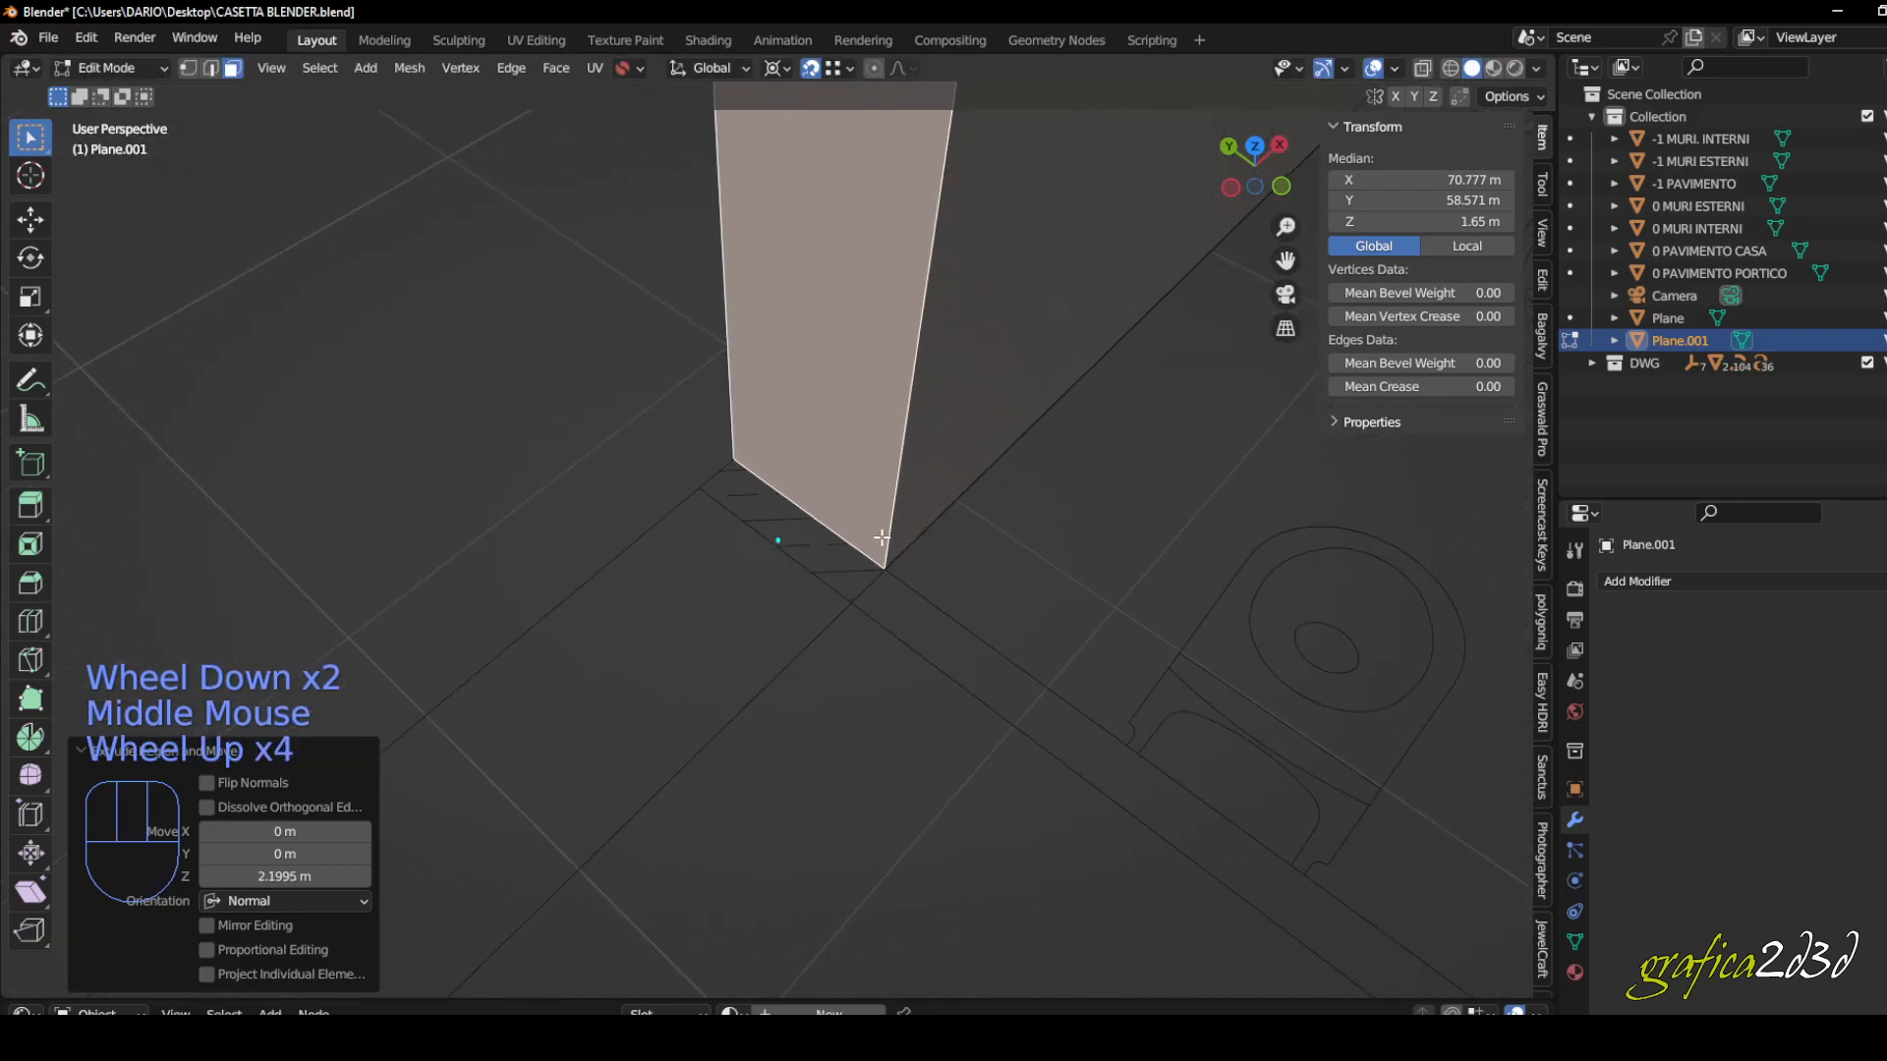
{"action": "key", "text": "e"}
{"action": "scroll", "coordinate": [989, 524], "scroll_direction": "down", "scroll_amount": 3}
{"action": "middle_click_drag", "start_coordinate": [956, 535], "coordinate": [944, 401]}
{"action": "scroll", "coordinate": [1074, 400], "scroll_direction": "down", "scroll_amount": 2}
{"action": "scroll", "coordinate": [945, 401], "scroll_direction": "up", "scroll_amount": 1}
- Extrude the rear wall's end face 3.6 m along room L2 to the hatched corner pillar
{"action": "key", "text": "e"}
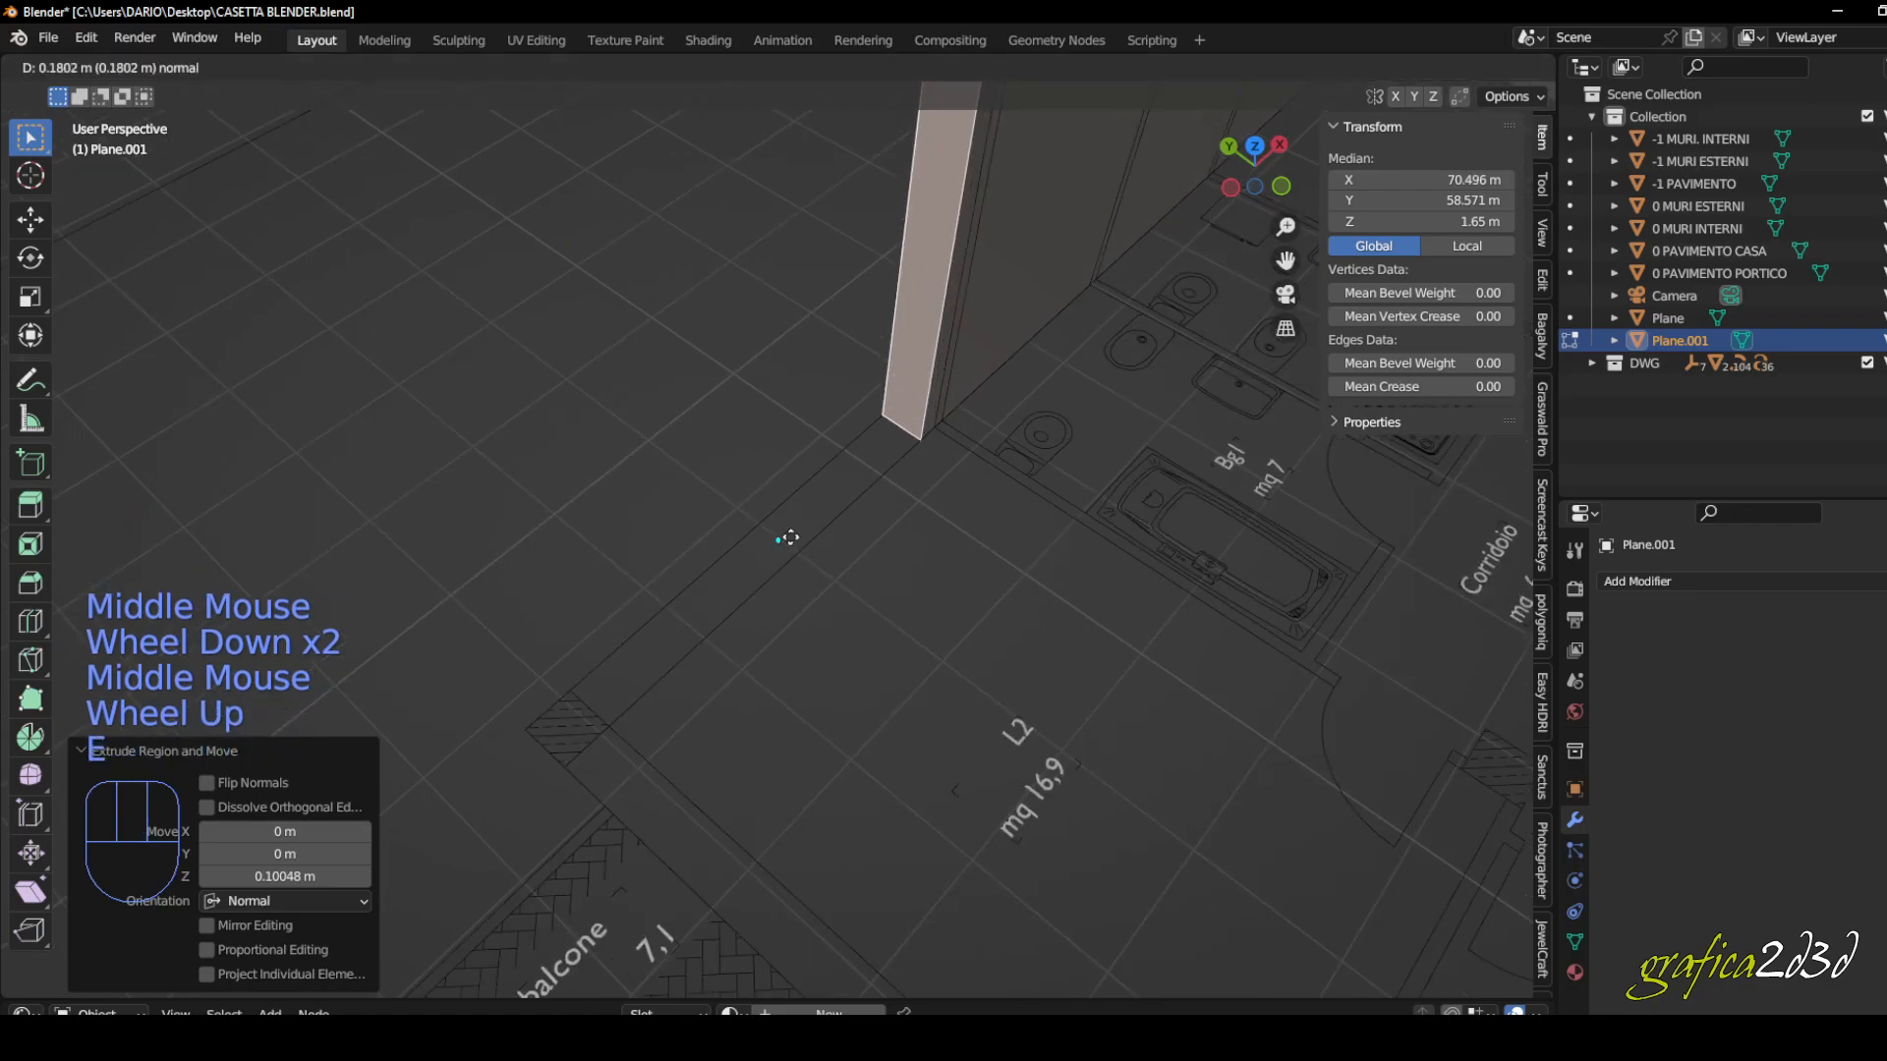
{"action": "scroll", "coordinate": [858, 590], "scroll_direction": "down", "scroll_amount": 2}
{"action": "middle_click_drag", "start_coordinate": [858, 590], "coordinate": [949, 457], "text": "shift"}
{"action": "middle_click_drag", "start_coordinate": [973, 521], "coordinate": [779, 535]}
{"action": "scroll", "coordinate": [774, 551], "scroll_direction": "down", "scroll_amount": 1}
{"action": "scroll", "coordinate": [774, 550], "scroll_direction": "up", "scroll_amount": 1}
{"action": "scroll", "coordinate": [1017, 507], "scroll_direction": "up", "scroll_amount": 2}
{"action": "scroll", "coordinate": [1016, 507], "scroll_direction": "up", "scroll_amount": 1}
{"action": "middle_click_drag", "start_coordinate": [1016, 507], "coordinate": [878, 584]}
{"action": "scroll", "coordinate": [878, 584], "scroll_direction": "up", "scroll_amount": 3}
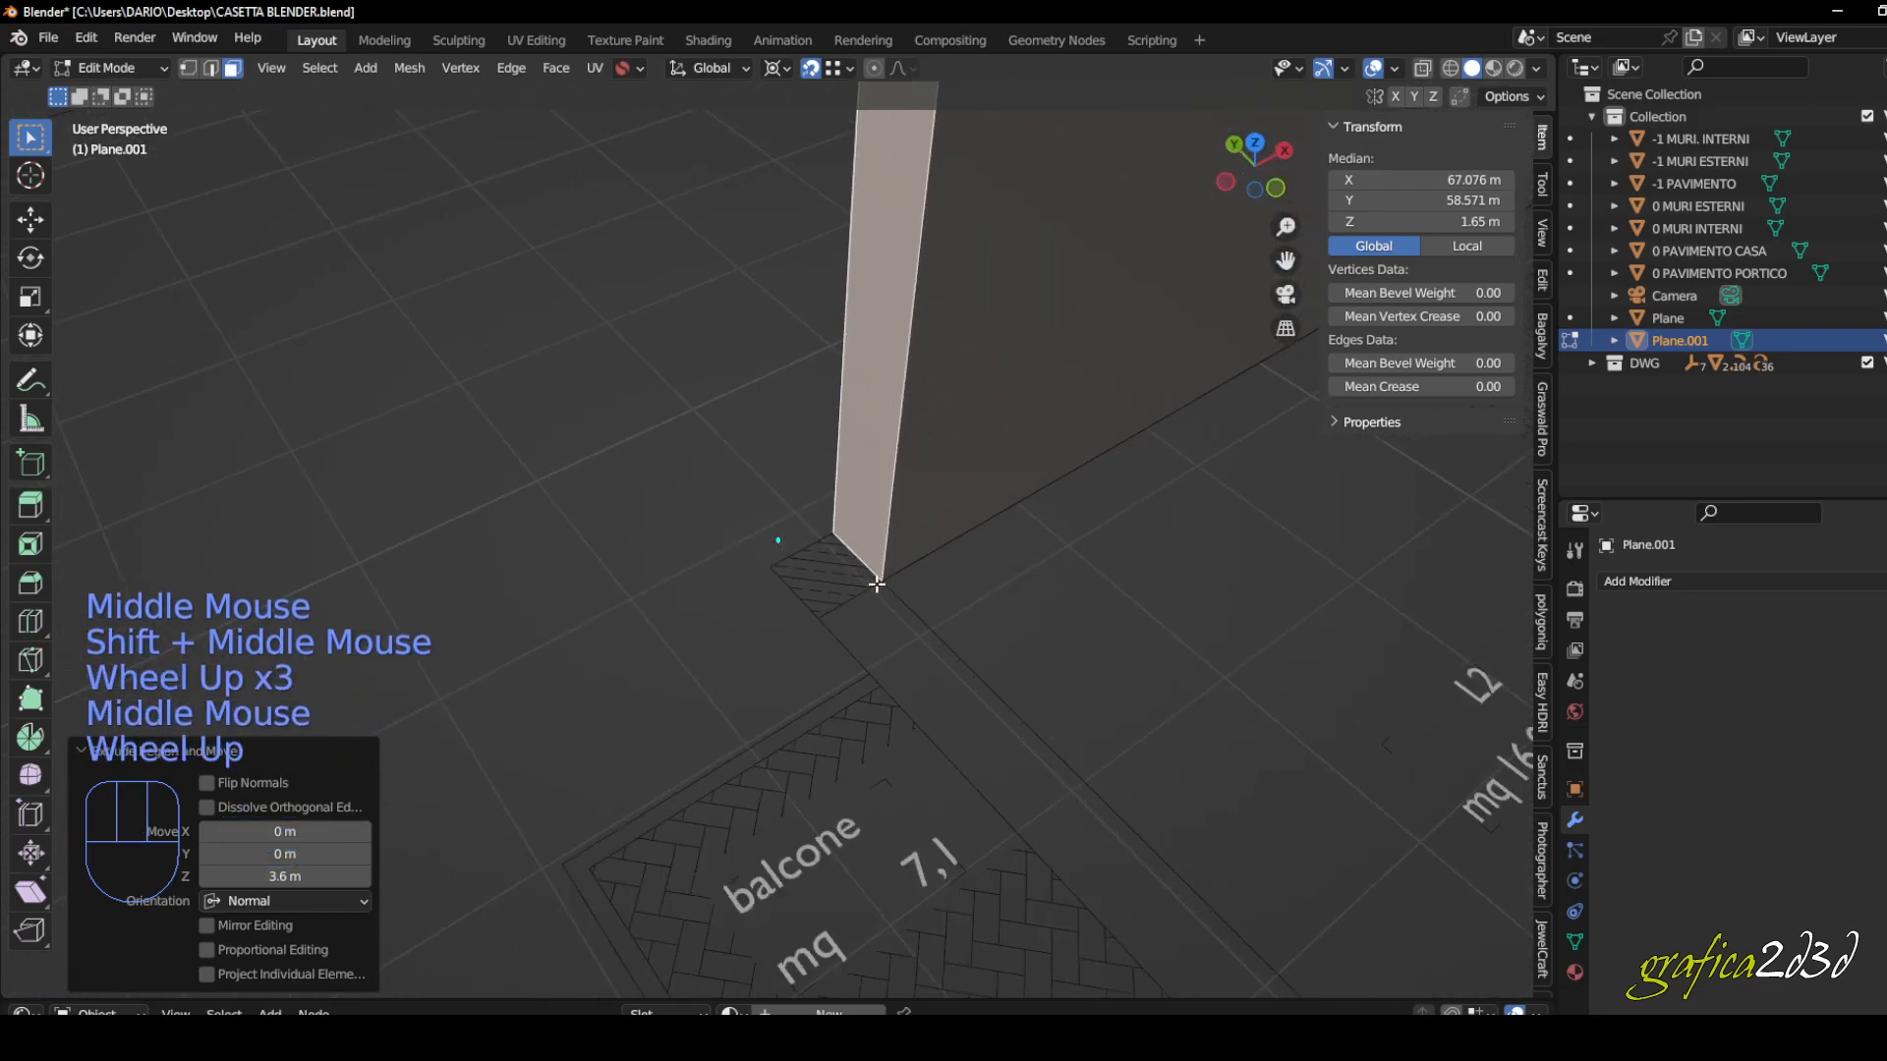
- Extrude the rear wall's end face 0.4 m across the hatched corner pillar to the outer corner
{"action": "key", "text": "e"}
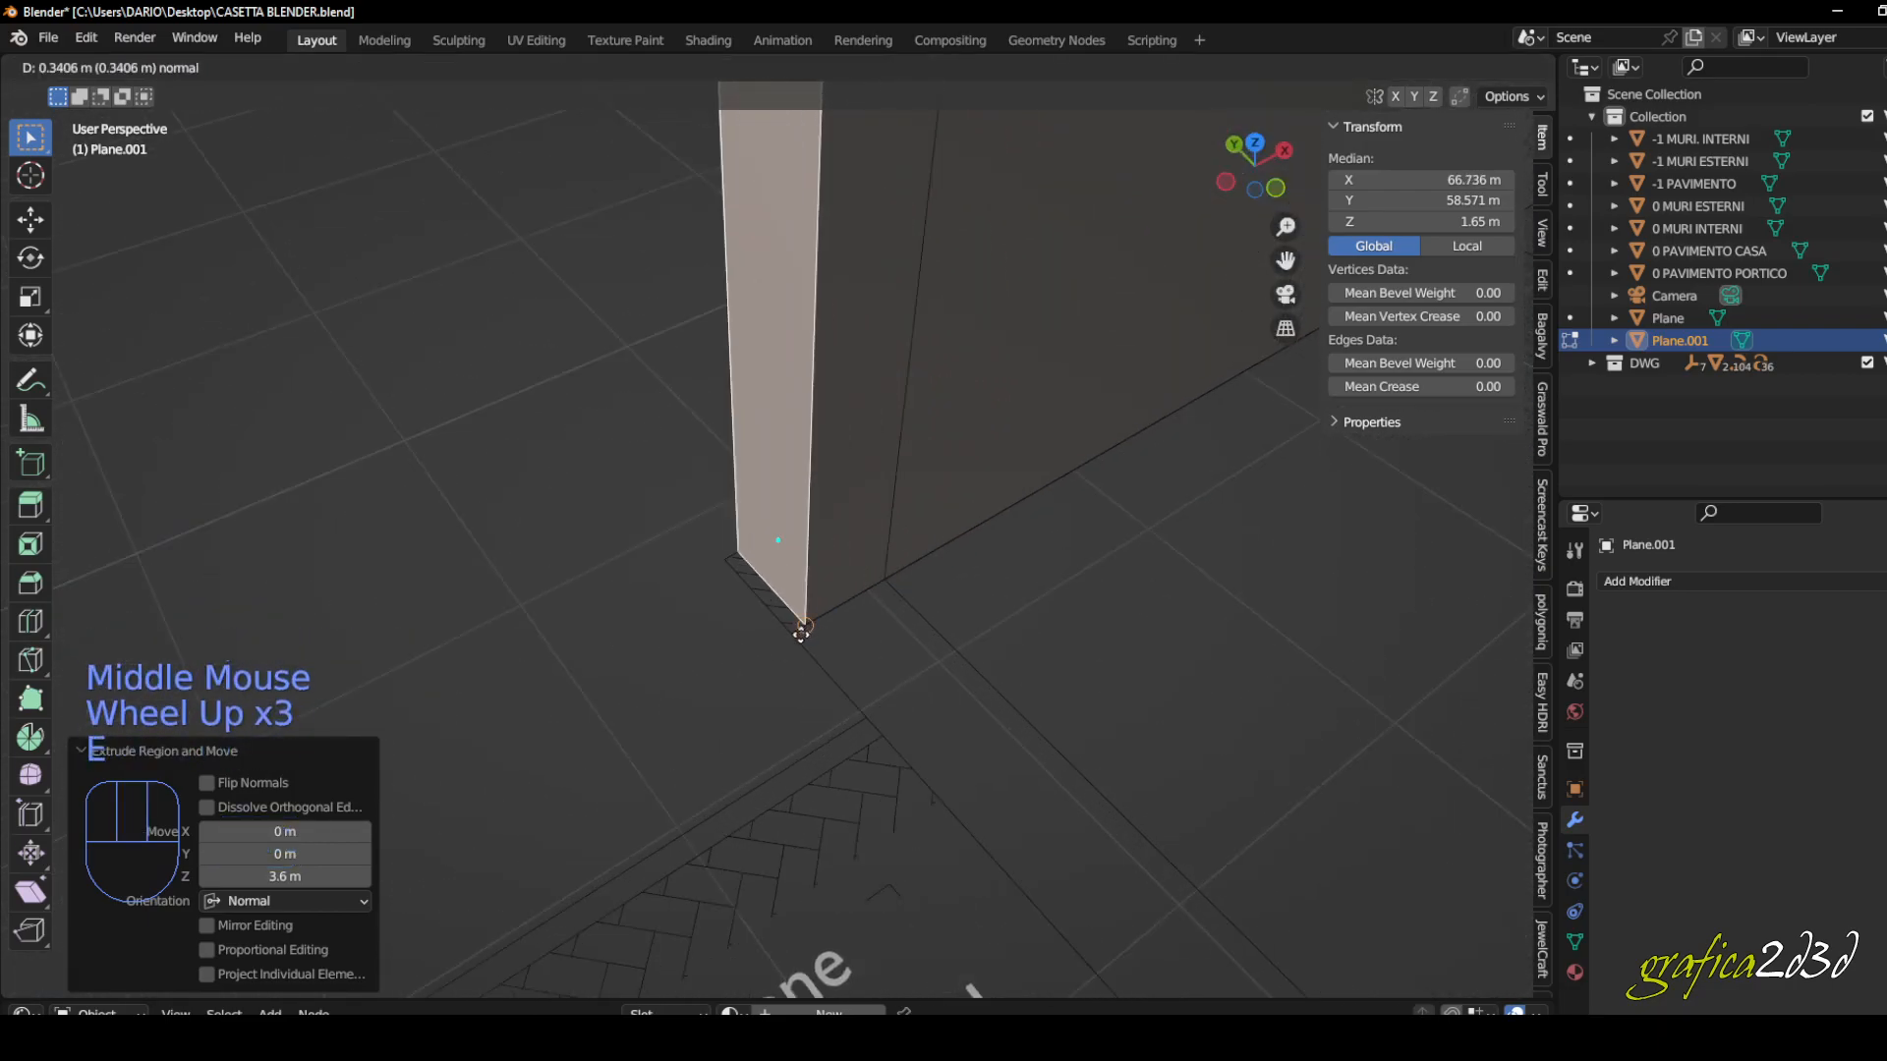
{"action": "scroll", "coordinate": [906, 543], "scroll_direction": "down", "scroll_amount": 2}
{"action": "middle_click_drag", "start_coordinate": [906, 543], "coordinate": [909, 418]}
{"action": "scroll", "coordinate": [898, 426], "scroll_direction": "down", "scroll_amount": 2}
{"action": "scroll", "coordinate": [754, 481], "scroll_direction": "up", "scroll_amount": 2}
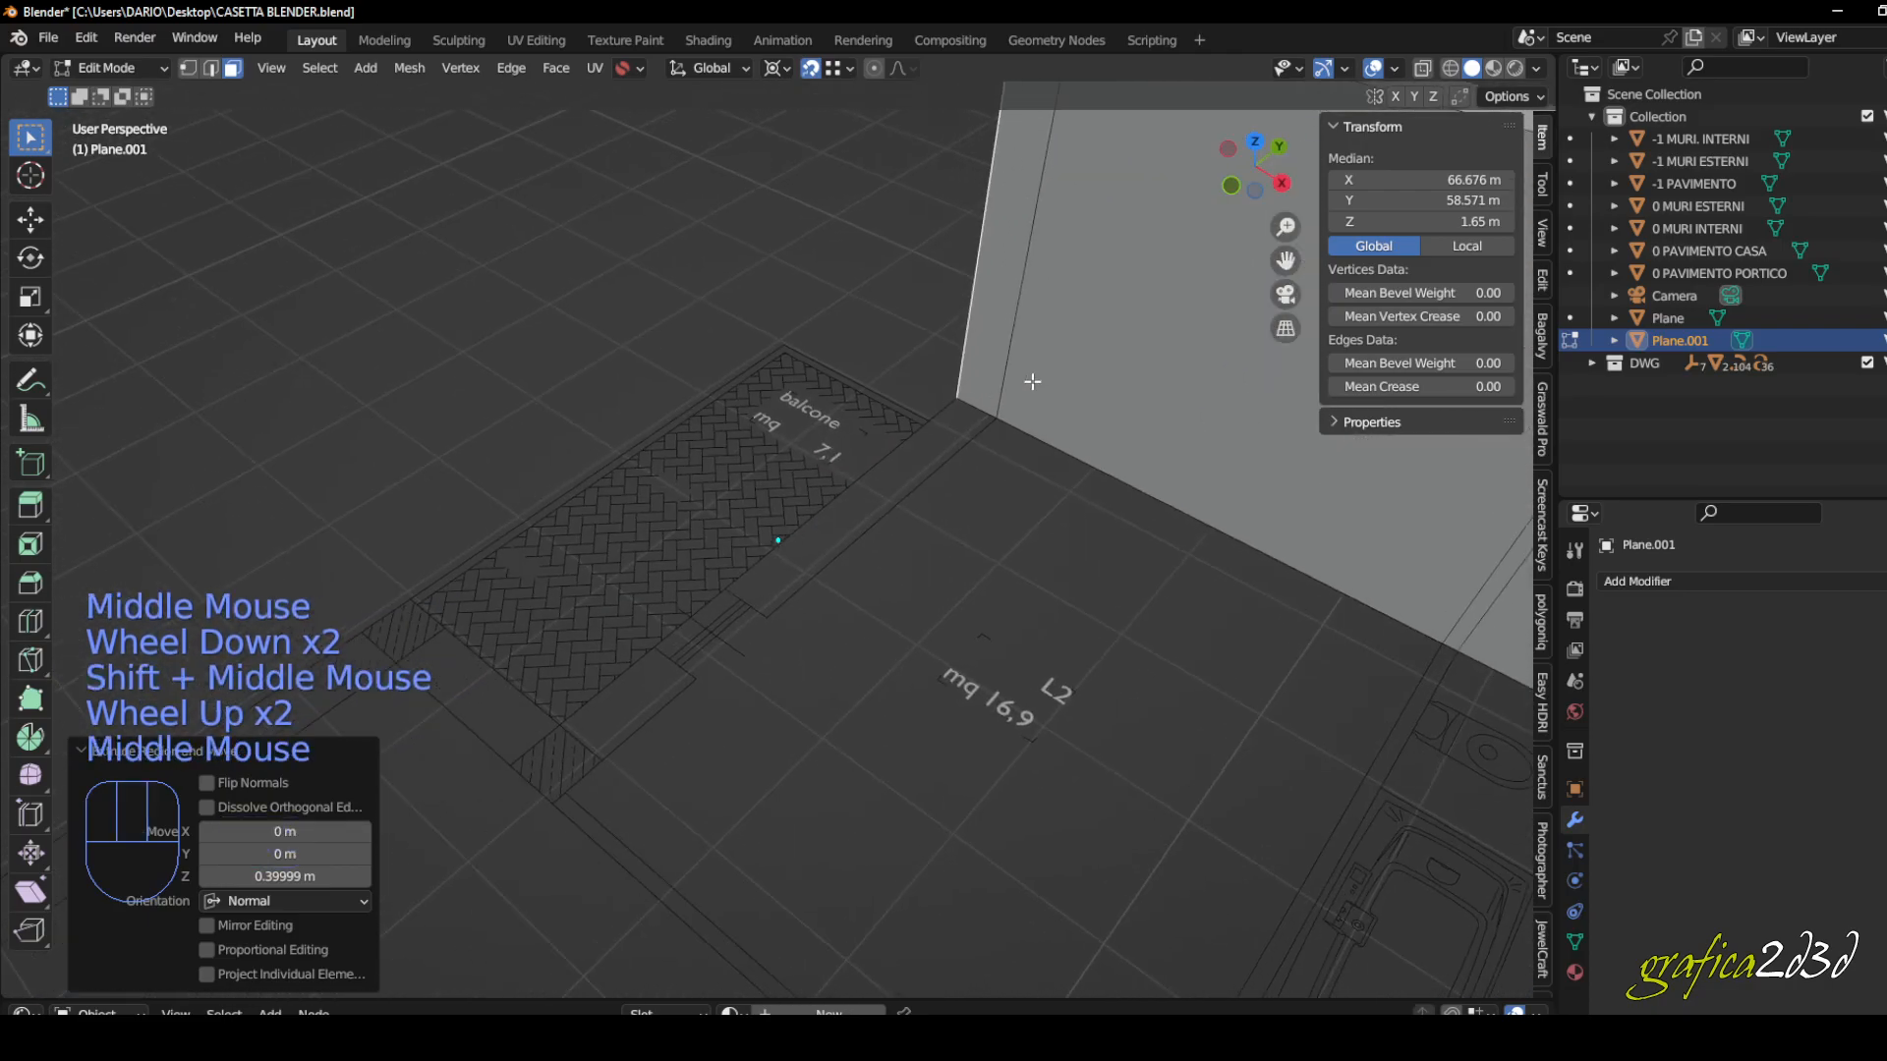
- Extrude the corner pillar's side face about 2.87 m along room L2's balcony wall to the edge of the opening
{"action": "left_click", "coordinate": [1003, 354]}
{"action": "key", "text": "e"}
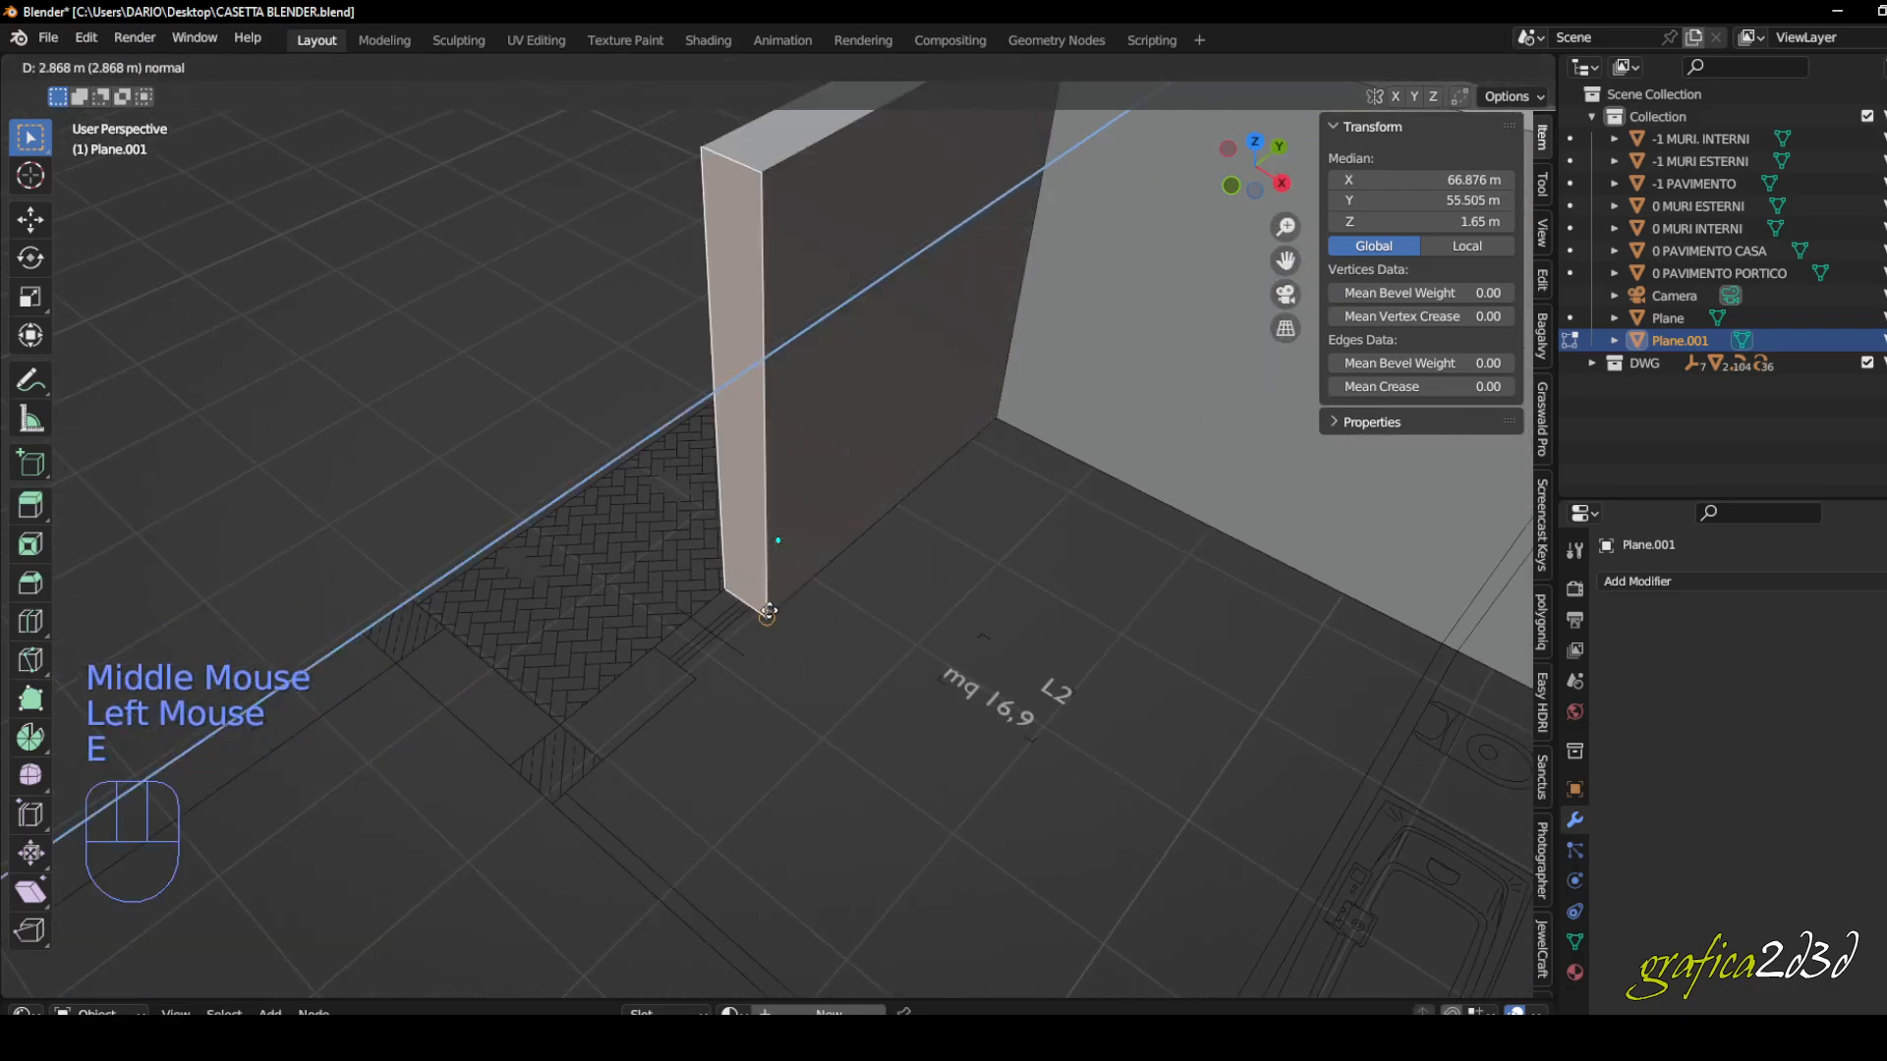
{"action": "left_click", "coordinate": [734, 631]}
{"action": "middle_click_drag", "start_coordinate": [733, 631], "coordinate": [960, 451]}
{"action": "scroll", "coordinate": [775, 535], "scroll_direction": "up", "scroll_amount": 2}
- Extrude the balcony wall's end face 0.7 m across room L2's opening onto the balcony
{"action": "key", "text": "e"}
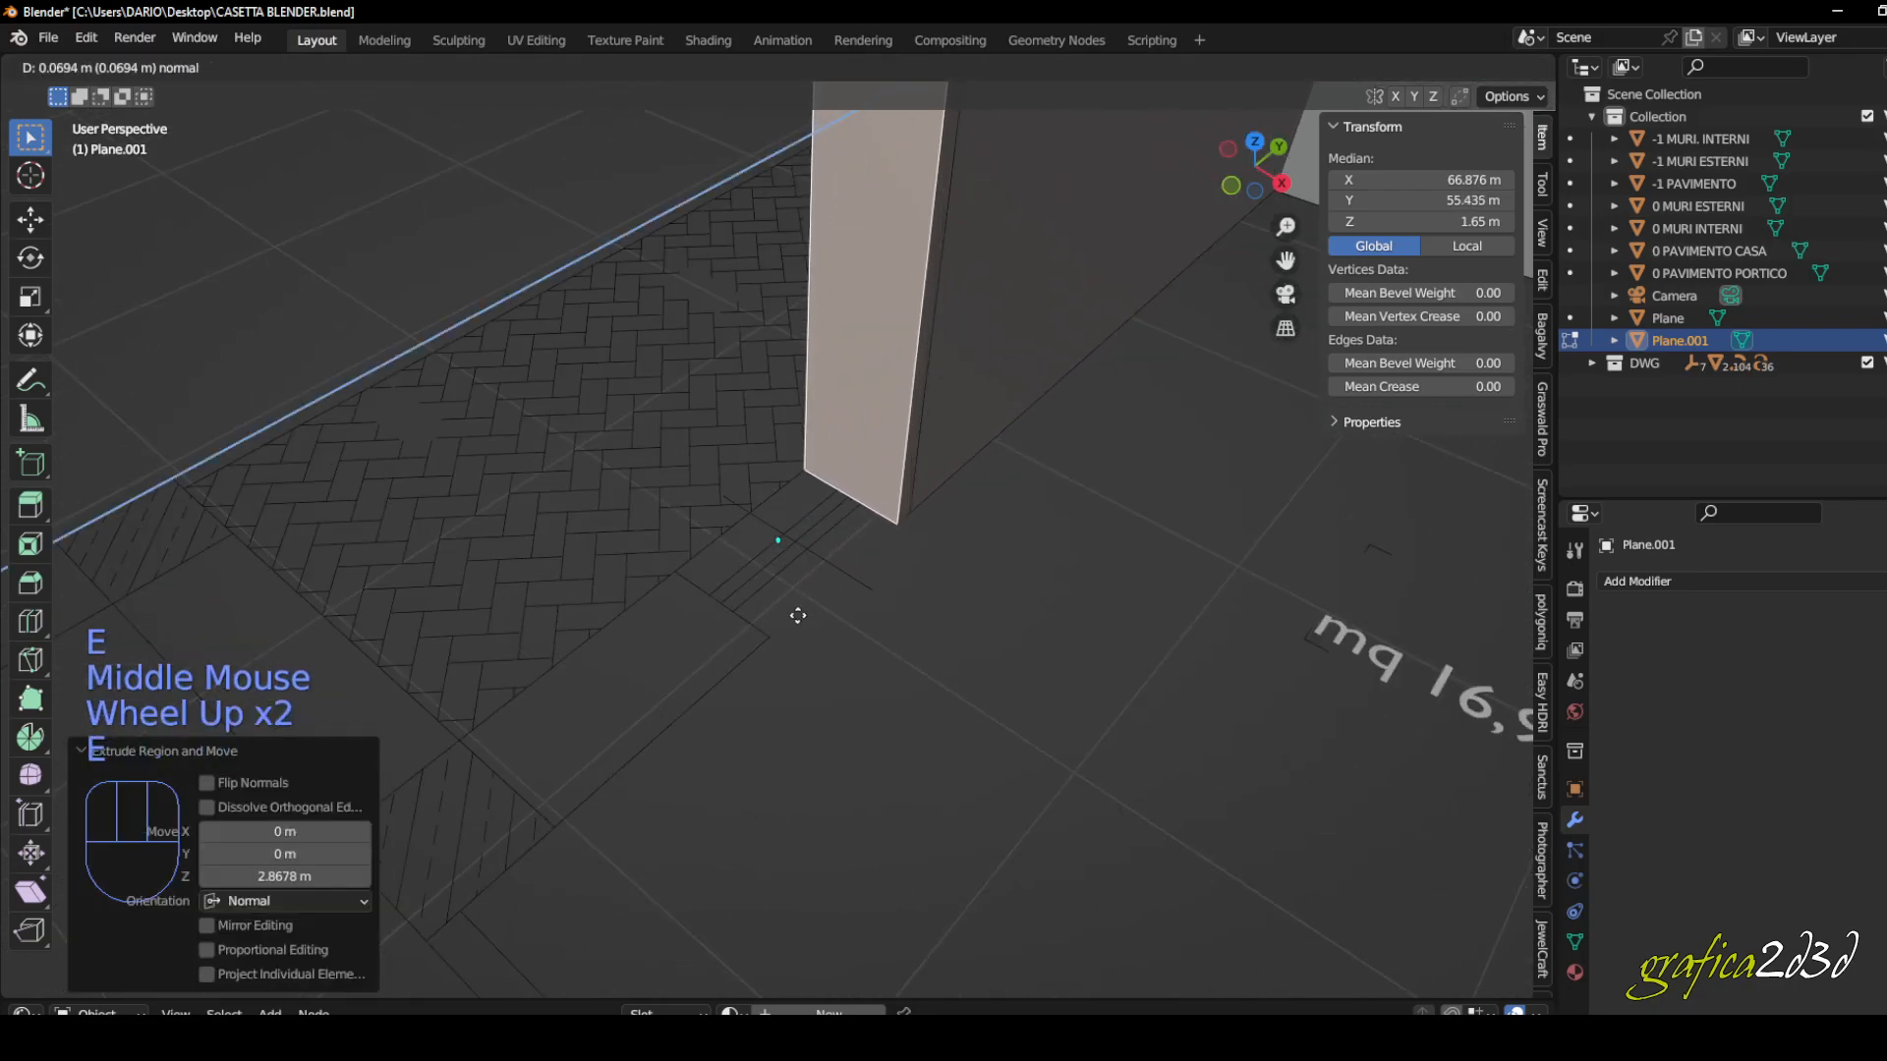
{"action": "scroll", "coordinate": [777, 630], "scroll_direction": "down", "scroll_amount": 1}
{"action": "middle_click_drag", "start_coordinate": [798, 594], "coordinate": [775, 540]}
{"action": "scroll", "coordinate": [776, 537], "scroll_direction": "up", "scroll_amount": 2}
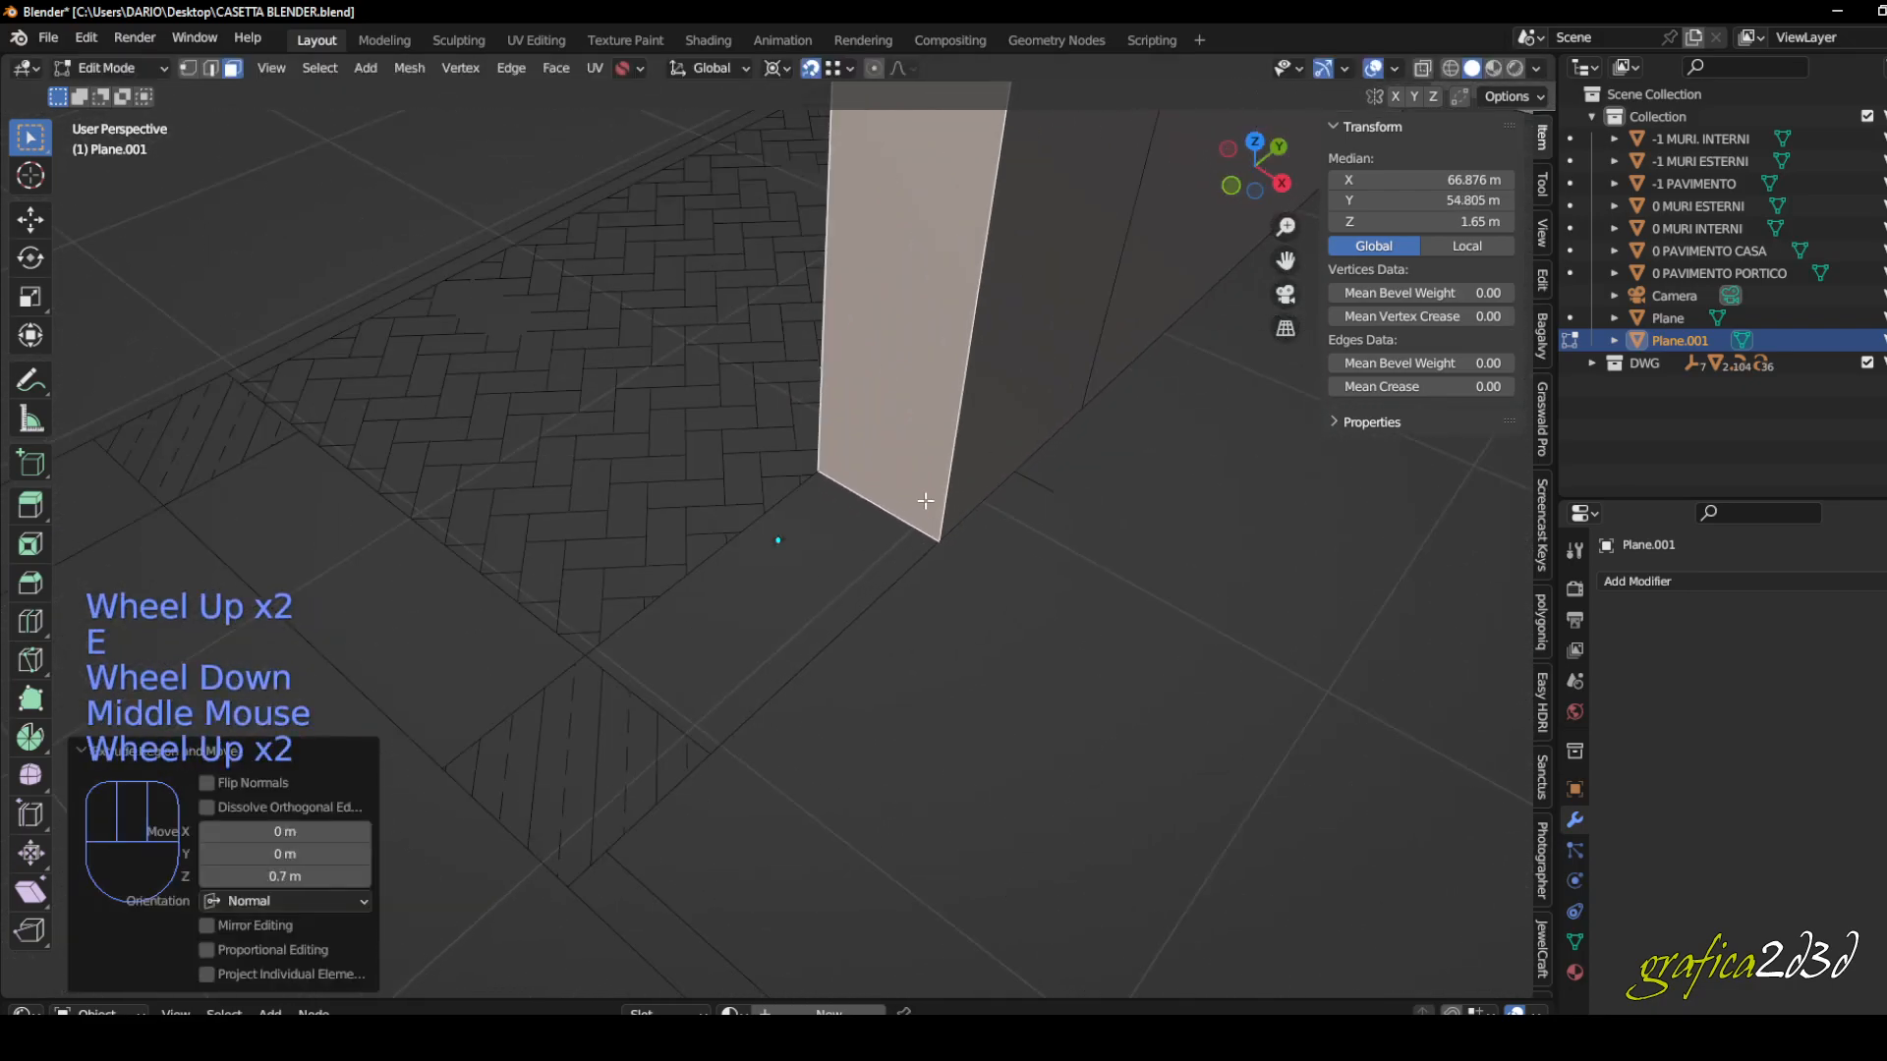
- Extrude the balcony wall about 0.84 m from the opening to the hatched pillar between L2 and L1
{"action": "key", "text": "e"}
{"action": "left_click", "coordinate": [710, 749]}
{"action": "scroll", "coordinate": [770, 665], "scroll_direction": "down", "scroll_amount": 1}
{"action": "middle_click_drag", "start_coordinate": [771, 665], "coordinate": [822, 555]}
{"action": "scroll", "coordinate": [891, 535], "scroll_direction": "down", "scroll_amount": 2}
{"action": "scroll", "coordinate": [892, 535], "scroll_direction": "down", "scroll_amount": 2}
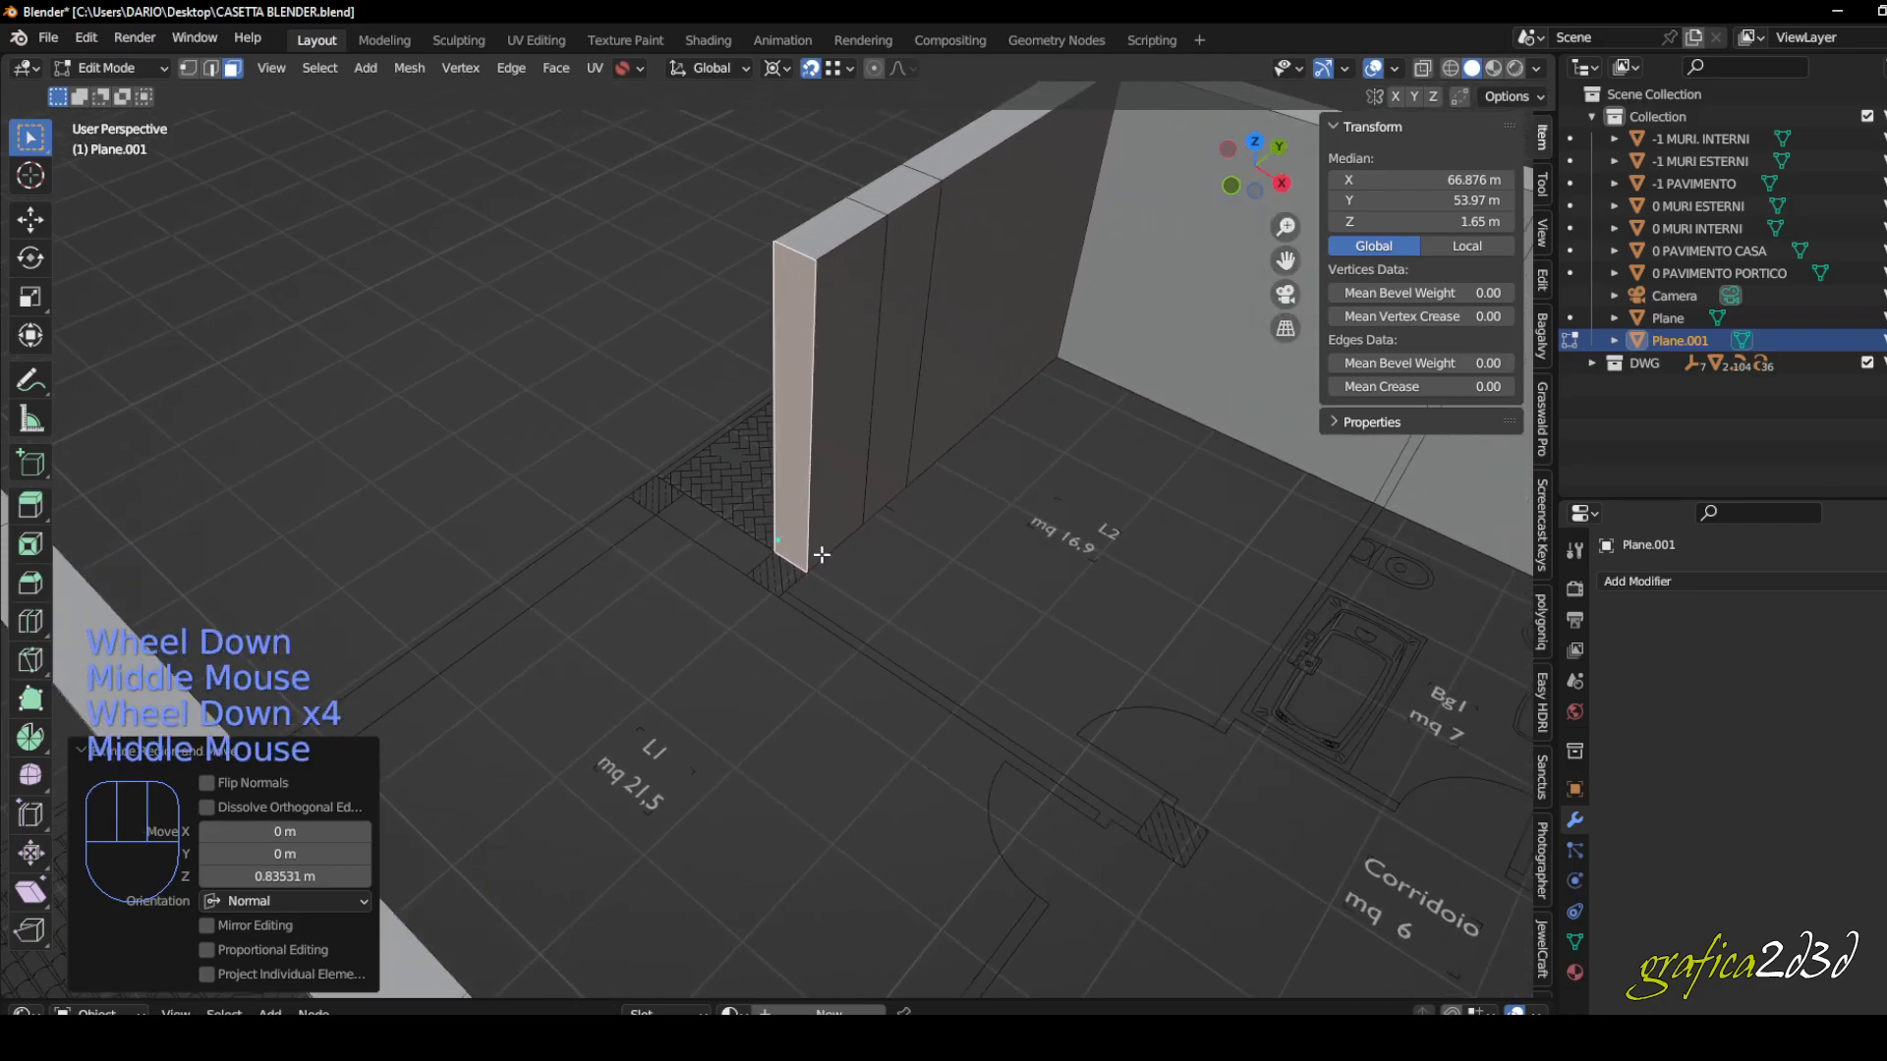
- Extrude the wall across the hatched pillar between L2 and L1 in two segments of 0.3 m and 0.1 m
{"action": "middle_click_drag", "start_coordinate": [756, 626], "coordinate": [973, 560], "text": "shift"}
{"action": "scroll", "coordinate": [881, 586], "scroll_direction": "up", "scroll_amount": 4}
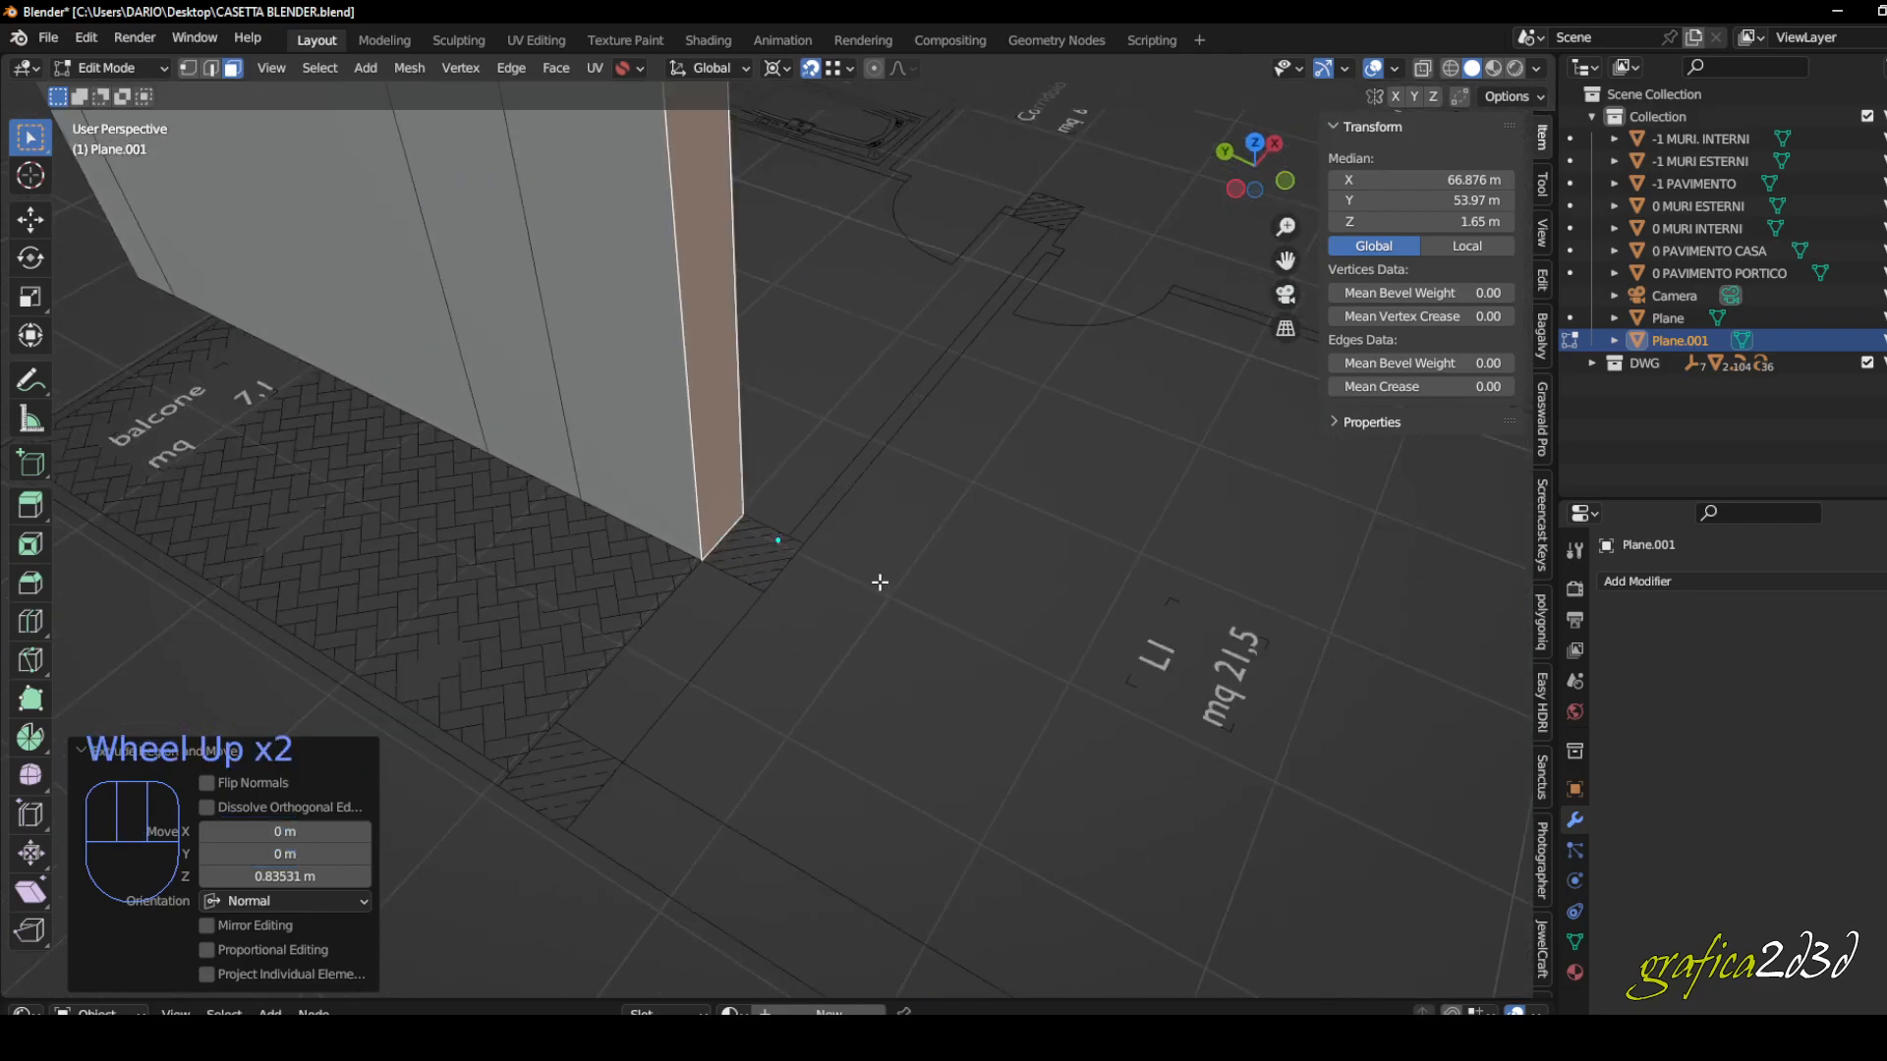
{"action": "scroll", "coordinate": [688, 491], "scroll_direction": "up", "scroll_amount": 2}
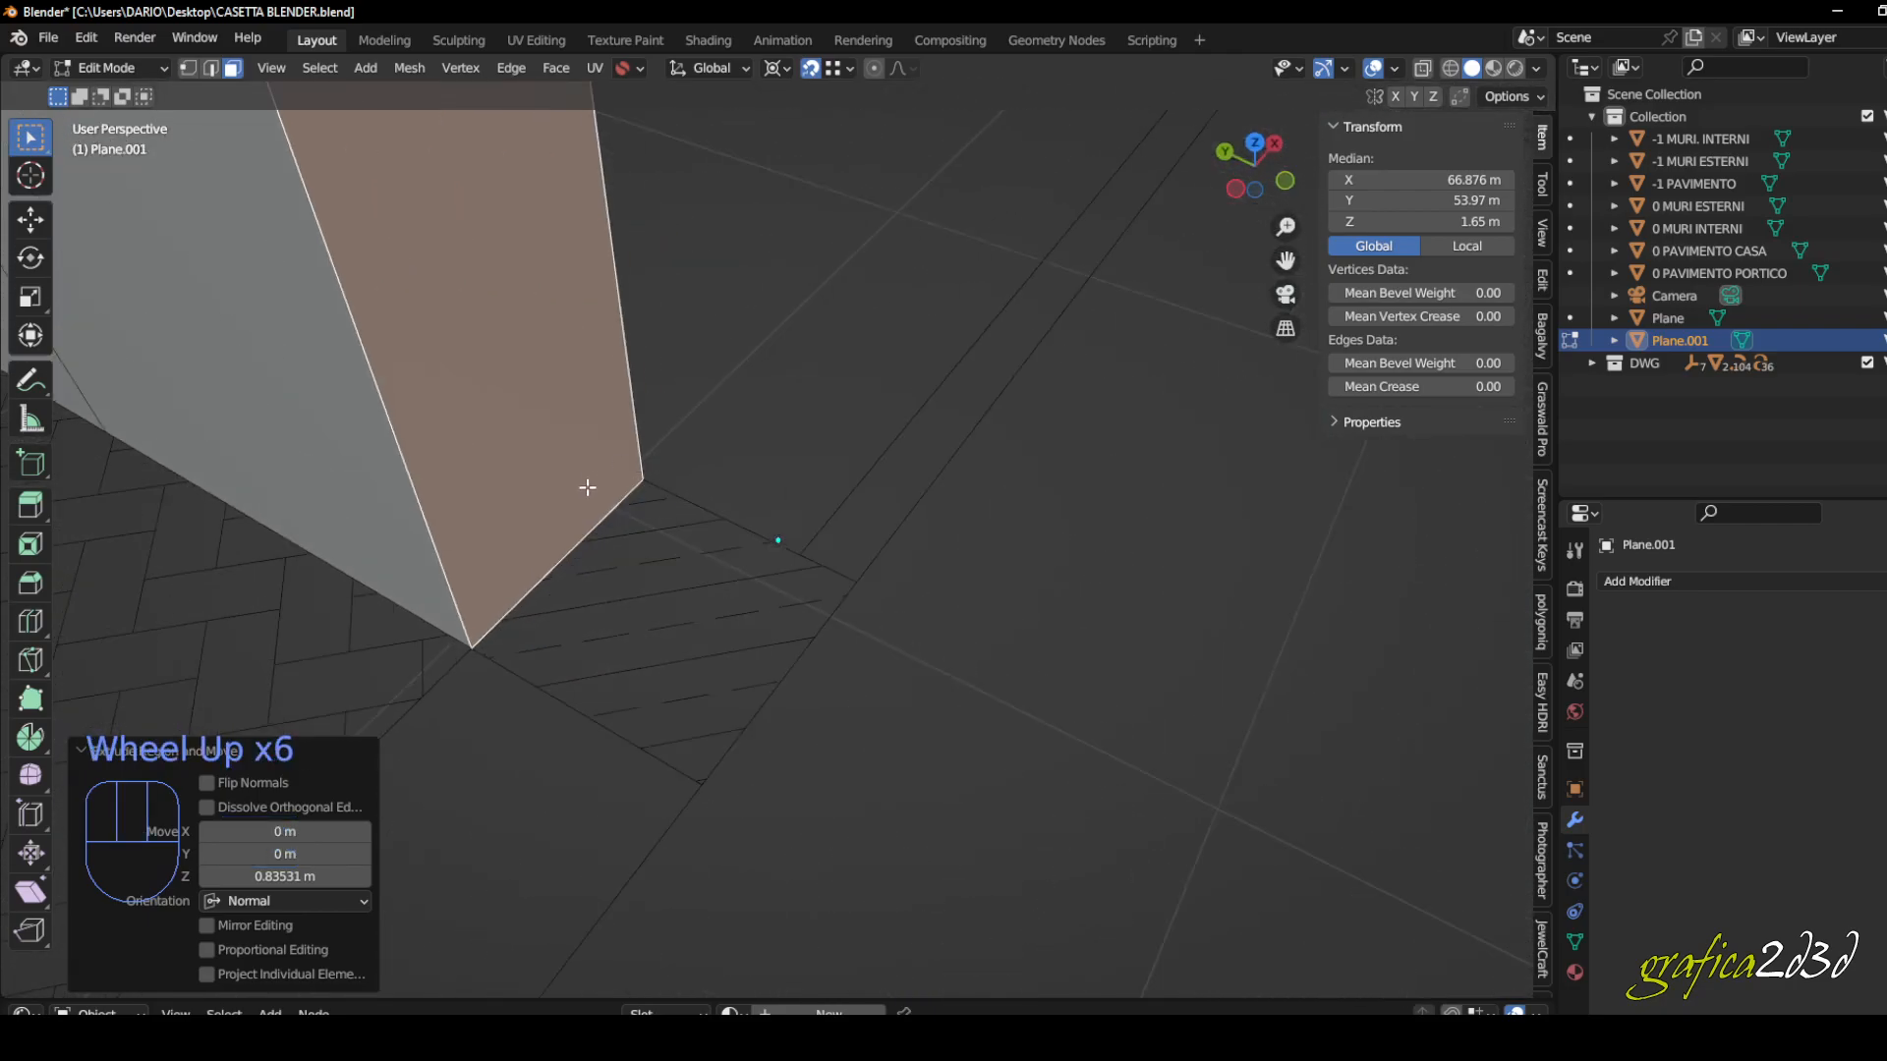
{"action": "key", "text": "e"}
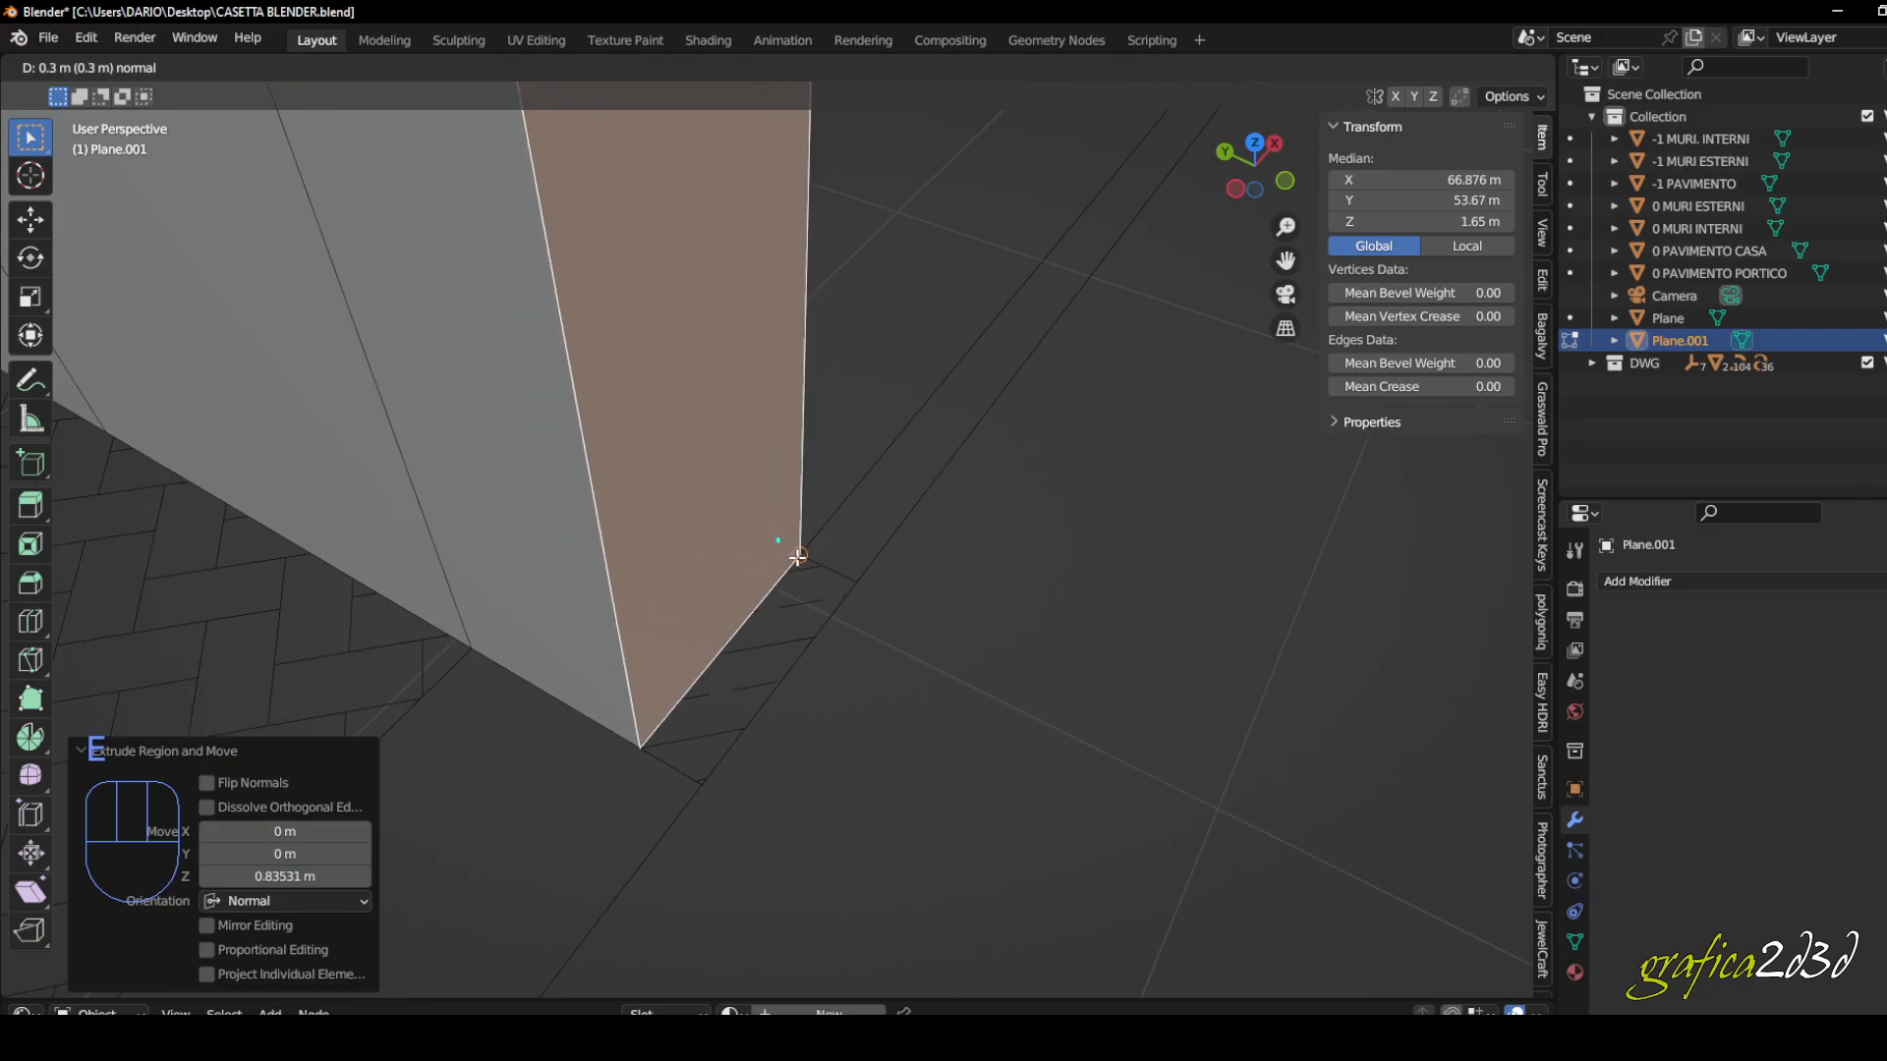
{"action": "left_click", "coordinate": [848, 583]}
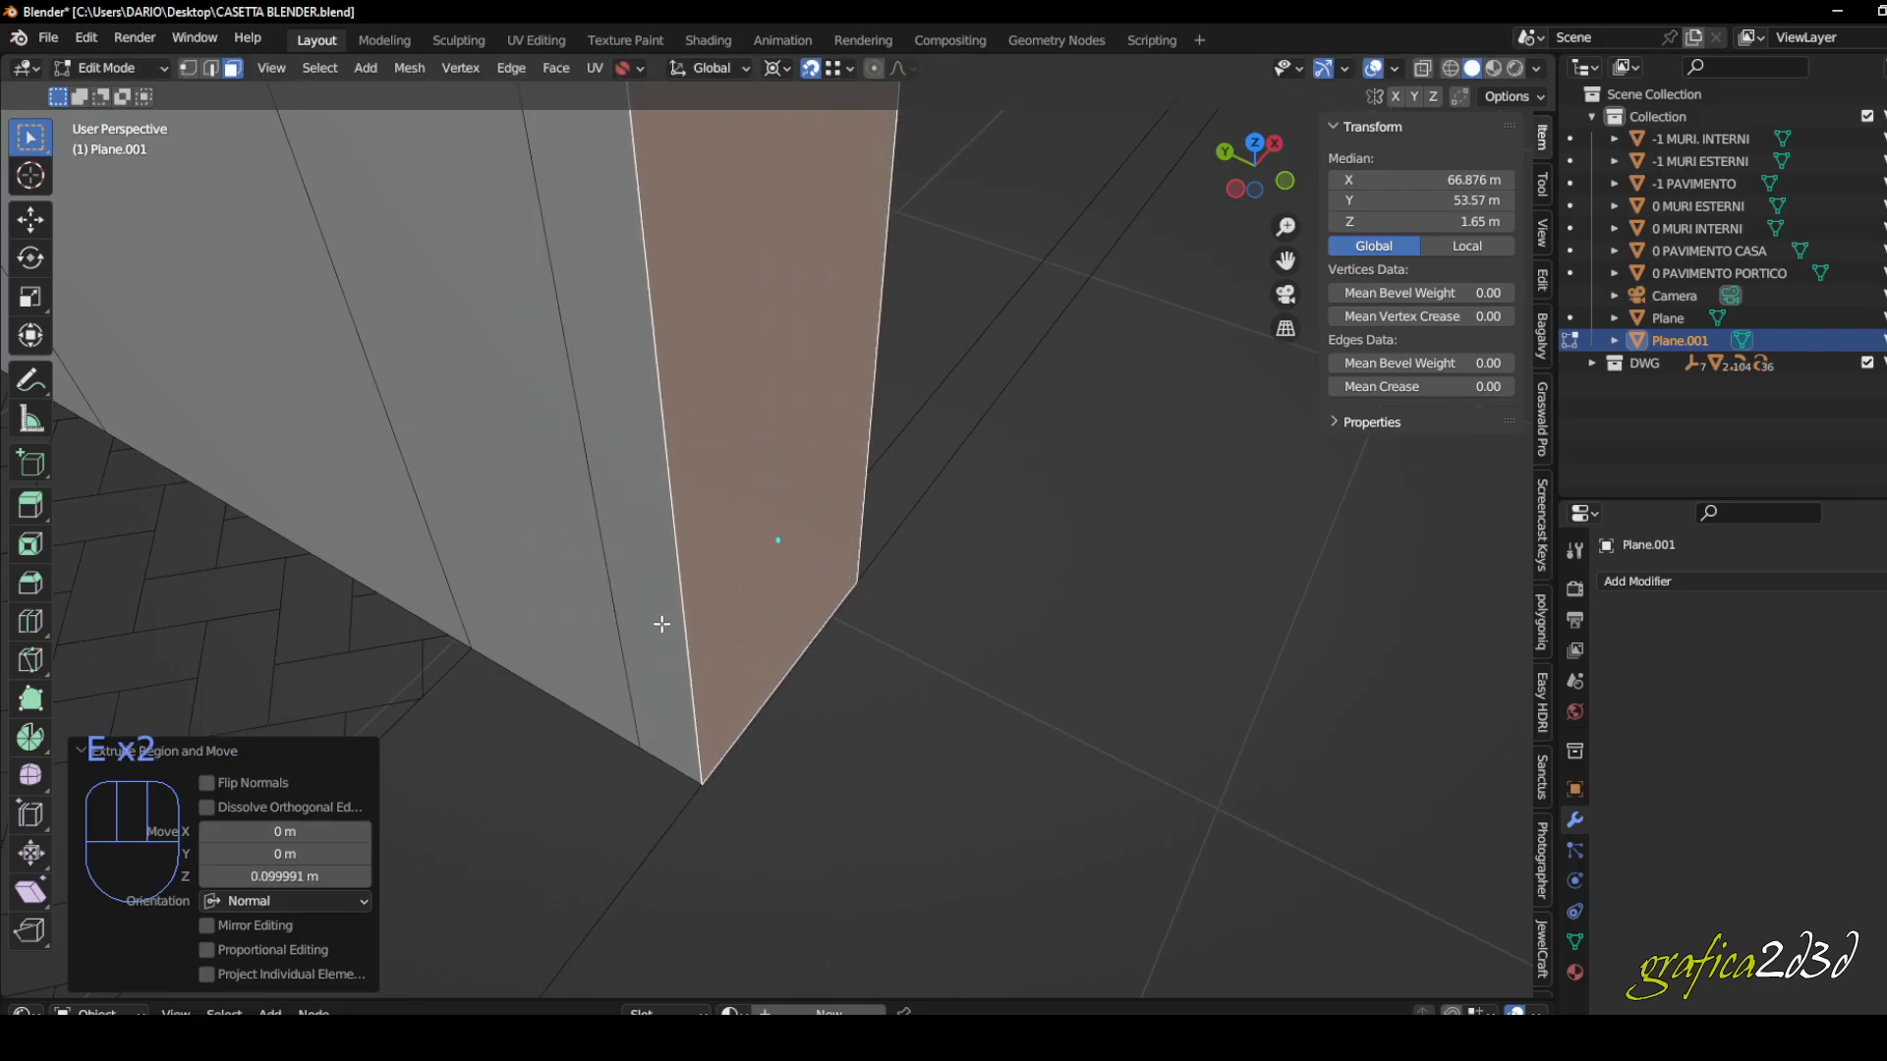
- Extrude the pillar's two balcony-side faces together 1.2 m along the short wall to L1's hatched outer pillar
{"action": "left_click", "coordinate": [661, 625]}
{"action": "left_click", "coordinate": [578, 599], "text": "shift"}
{"action": "scroll", "coordinate": [598, 587], "scroll_direction": "down", "scroll_amount": 2}
{"action": "middle_click_drag", "start_coordinate": [634, 601], "coordinate": [702, 513]}
{"action": "scroll", "coordinate": [699, 466], "scroll_direction": "down", "scroll_amount": 2}
{"action": "middle_click_drag", "start_coordinate": [702, 513], "coordinate": [724, 510], "text": "shift"}
{"action": "scroll", "coordinate": [715, 507], "scroll_direction": "up", "scroll_amount": 2}
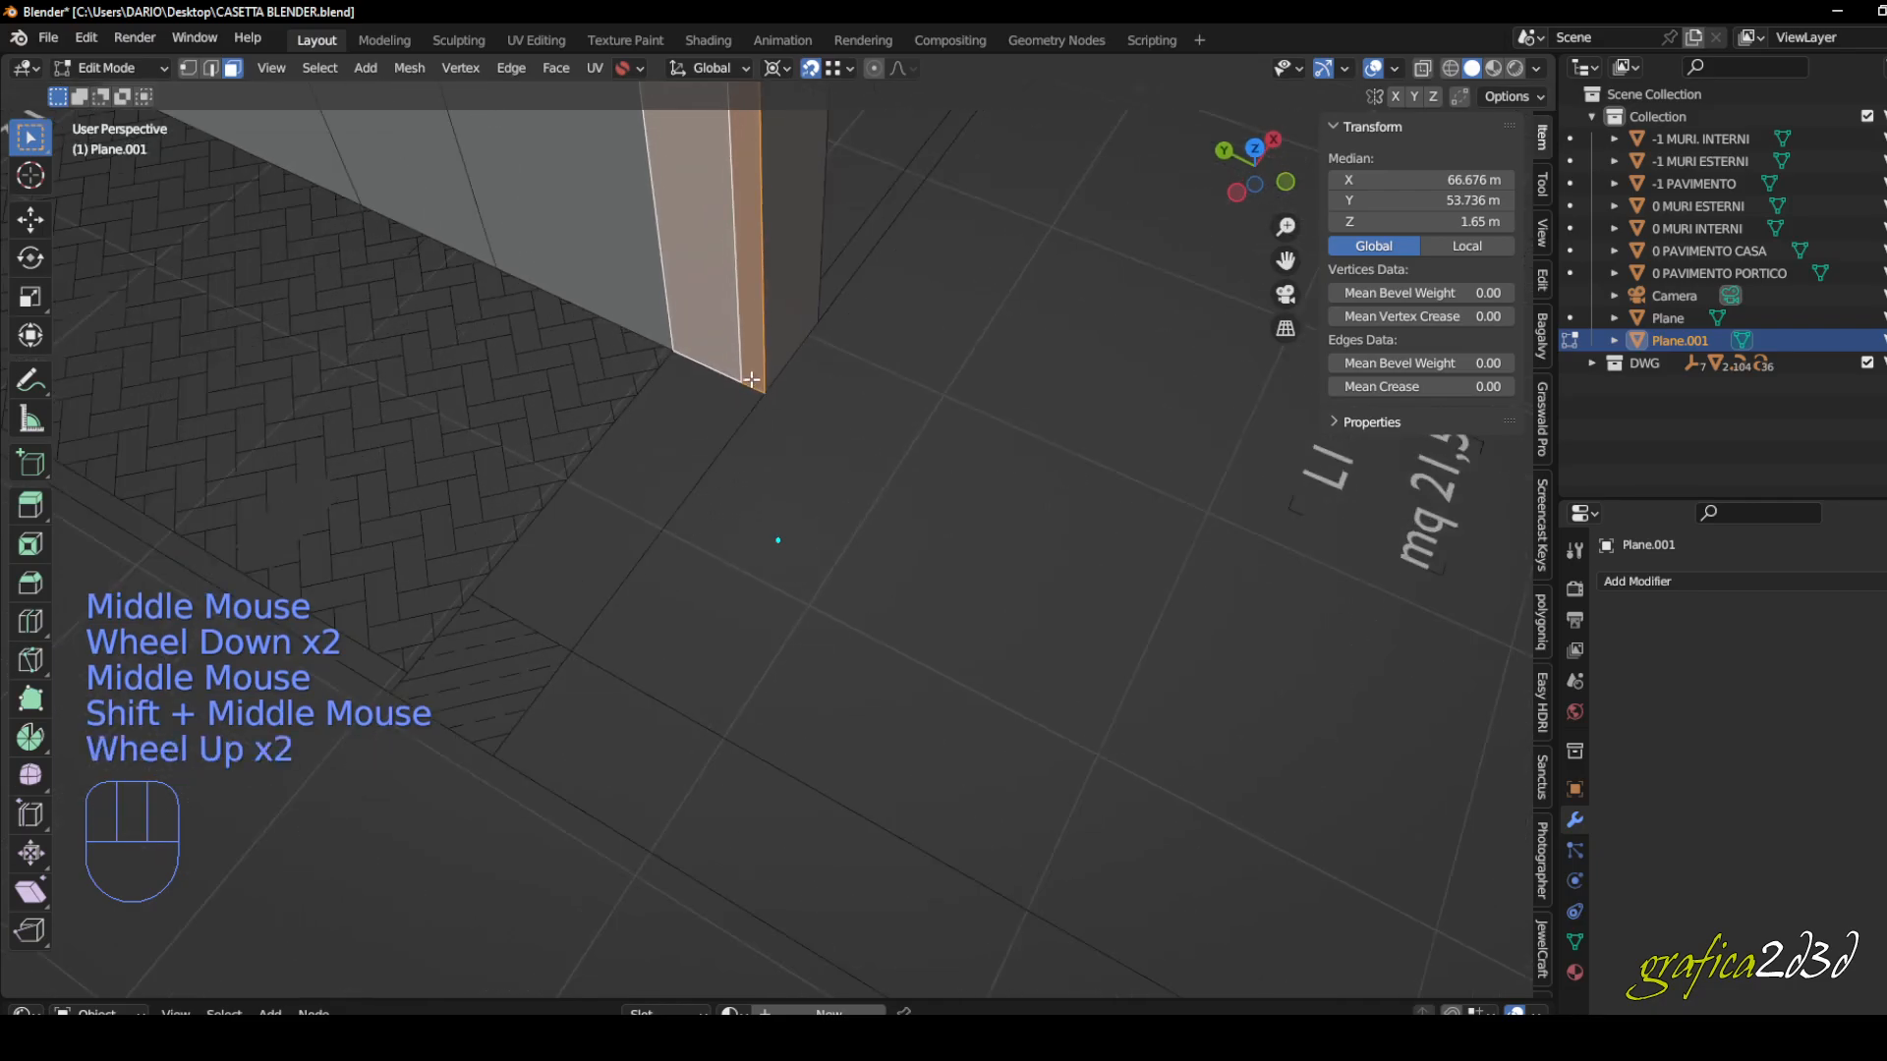
{"action": "key", "text": "e"}
{"action": "left_click", "coordinate": [559, 639]}
- Extrude the short wall's two end faces another 0.4 m or so across L1's hatched outer pillar
{"action": "key", "text": "e"}
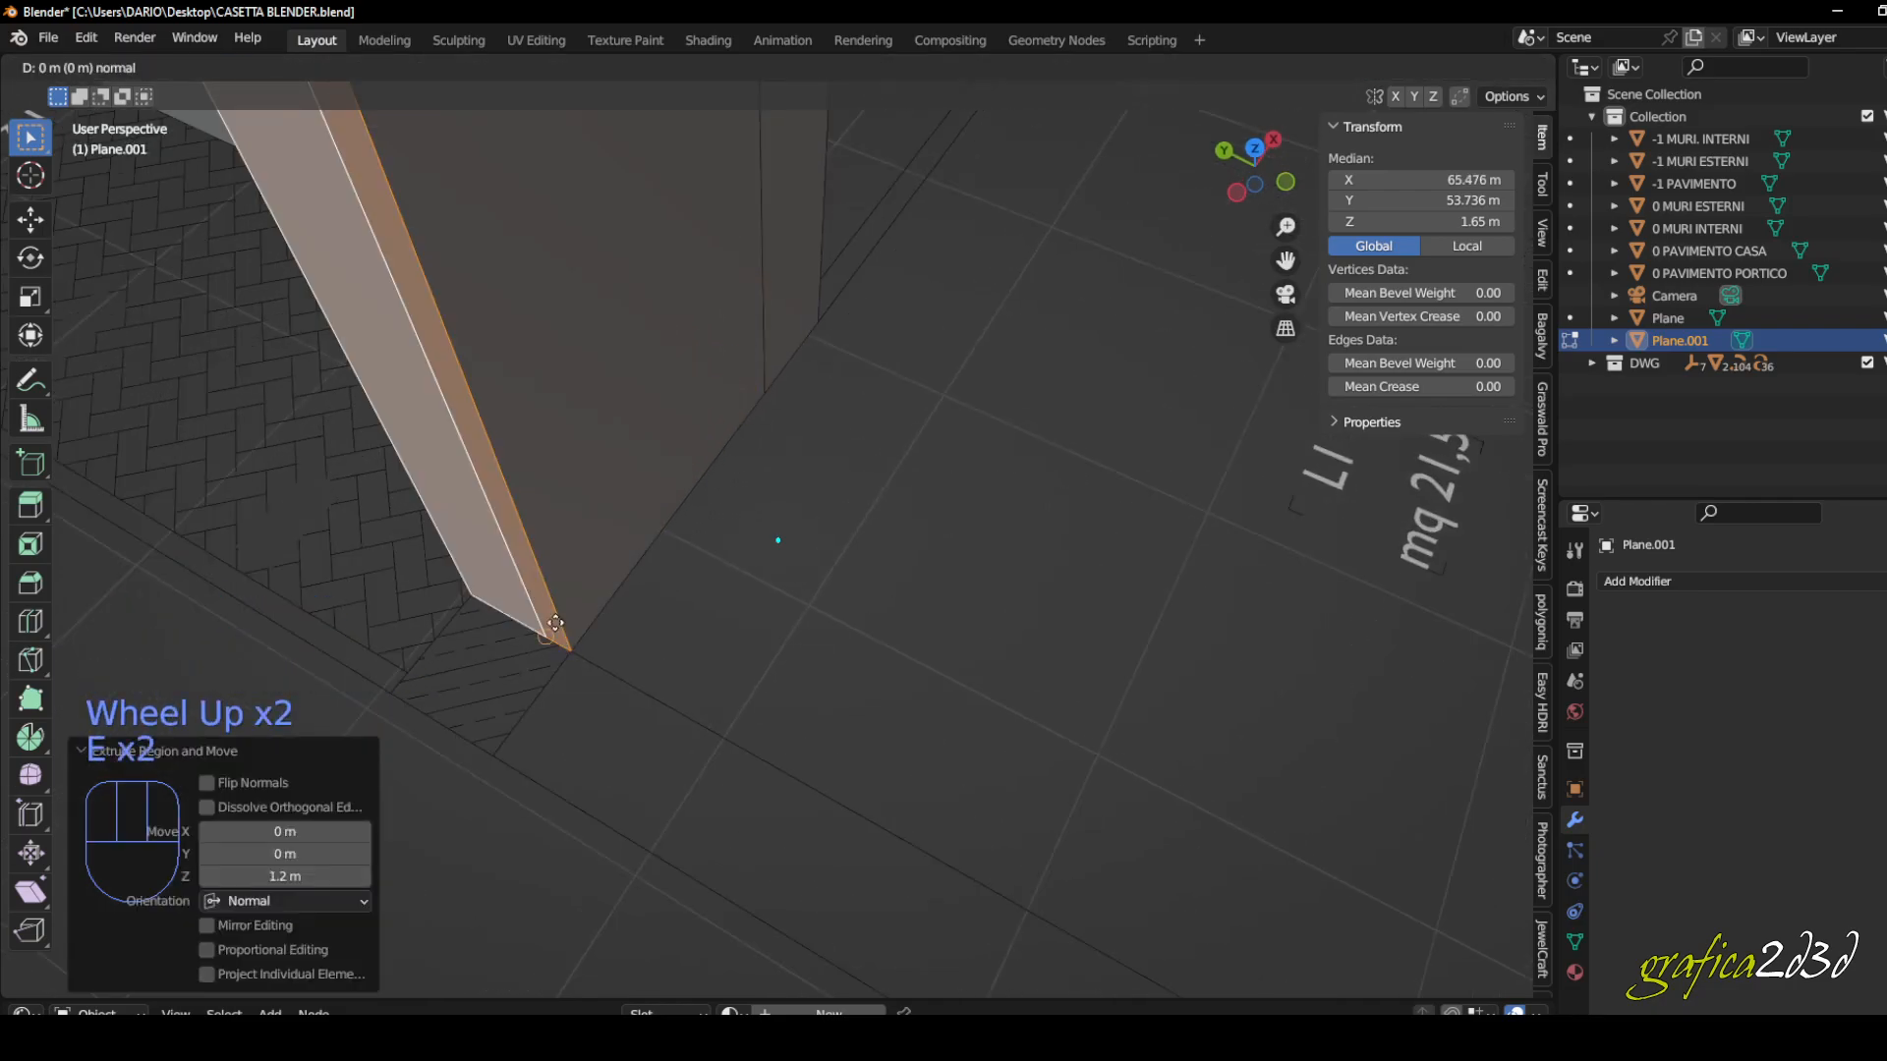
{"action": "left_click", "coordinate": [487, 764]}
{"action": "scroll", "coordinate": [707, 603], "scroll_direction": "down", "scroll_amount": 2}
{"action": "middle_click_drag", "start_coordinate": [708, 603], "coordinate": [674, 535]}
- Extrude the outer pillar's side face about 4.41 m along room L1 to close the wall loop at the starting corner
{"action": "left_click", "coordinate": [589, 474]}
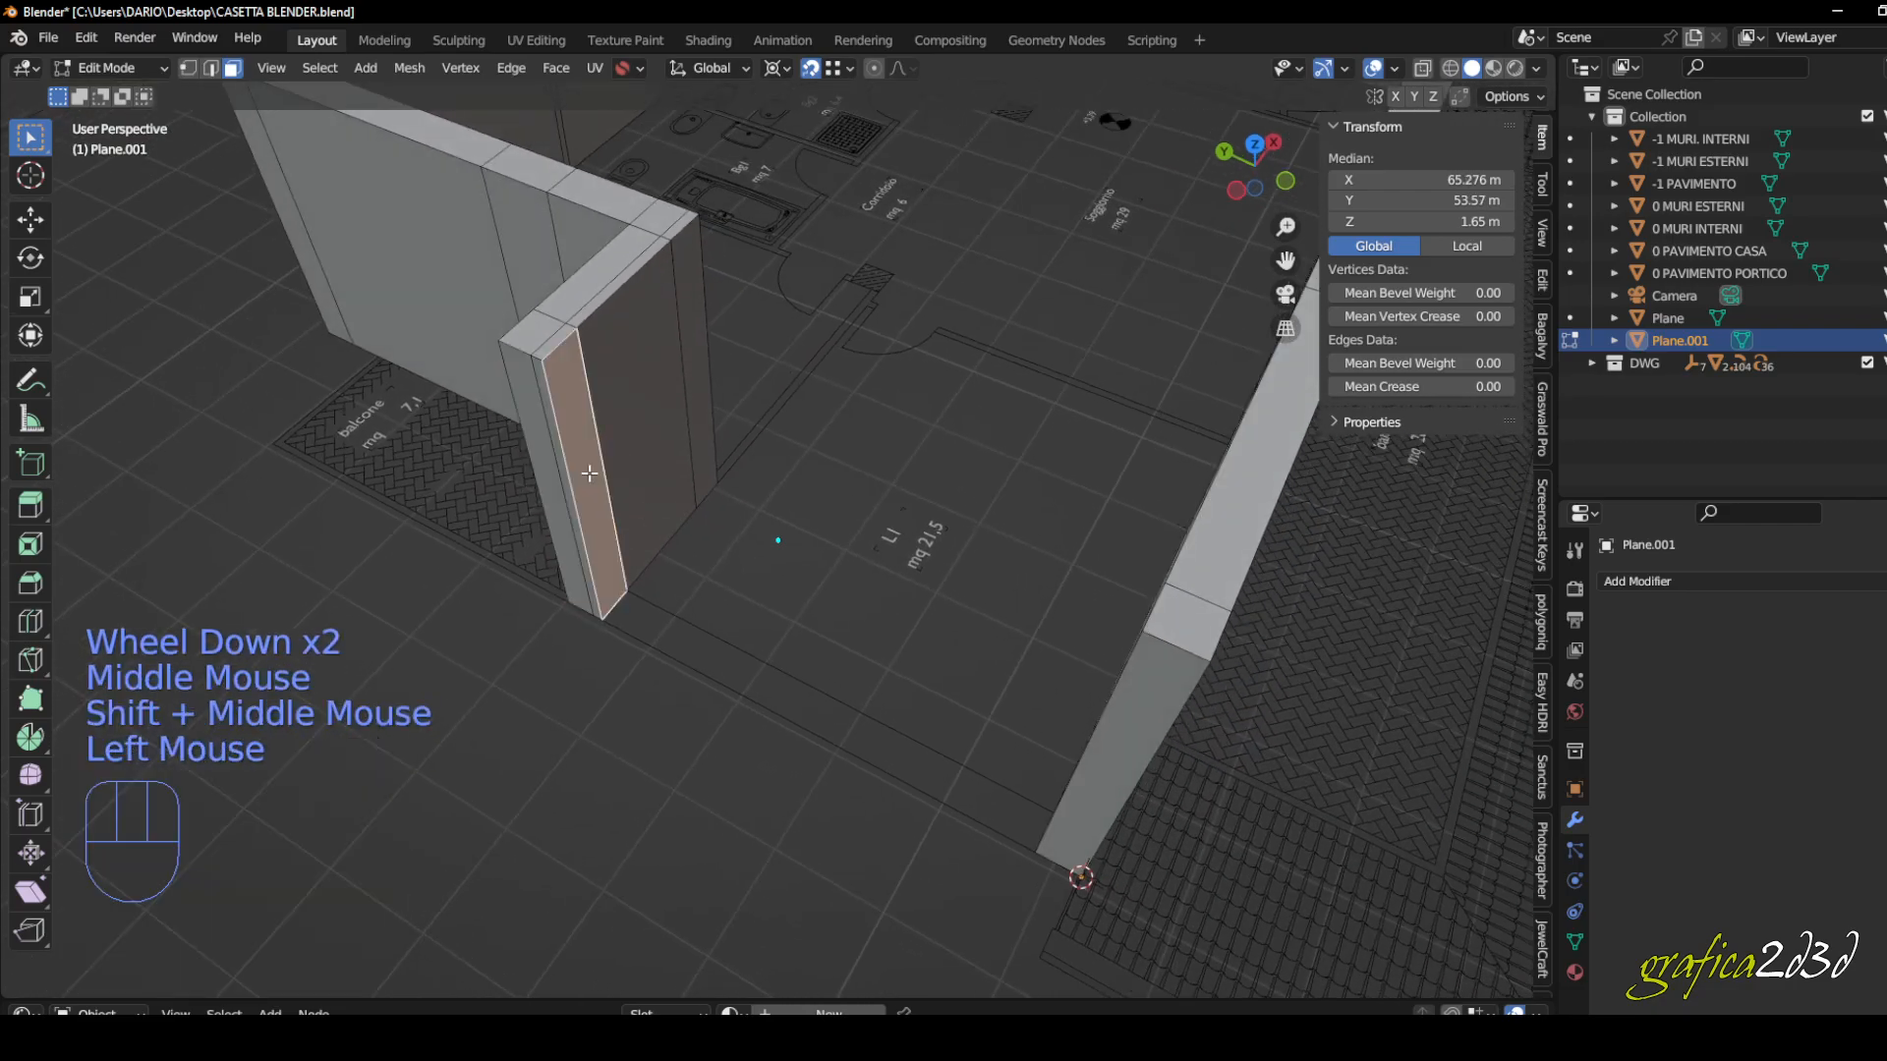
{"action": "key", "text": "e"}
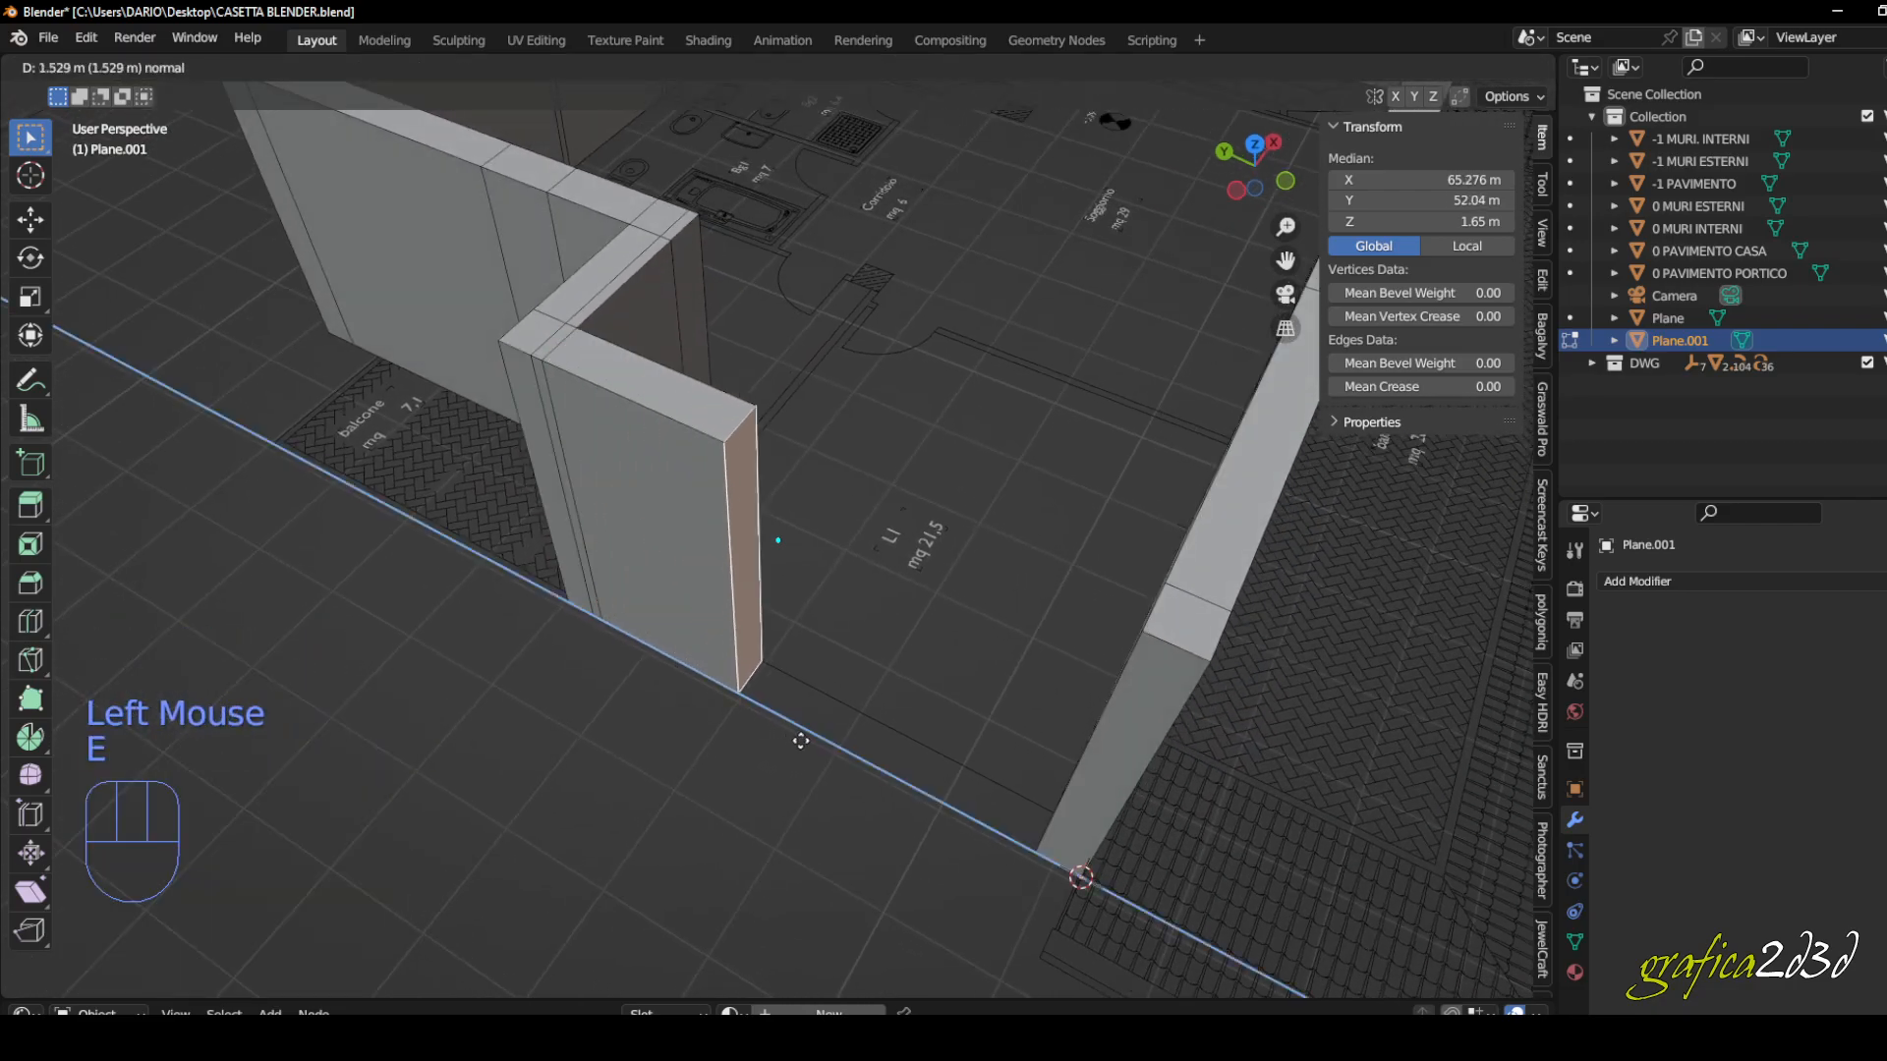
{"action": "left_click", "coordinate": [1008, 802]}
{"action": "scroll", "coordinate": [1008, 802], "scroll_direction": "down", "scroll_amount": 2}
{"action": "middle_click_drag", "start_coordinate": [1008, 802], "coordinate": [630, 543]}
{"action": "scroll", "coordinate": [756, 550], "scroll_direction": "up", "scroll_amount": 2}
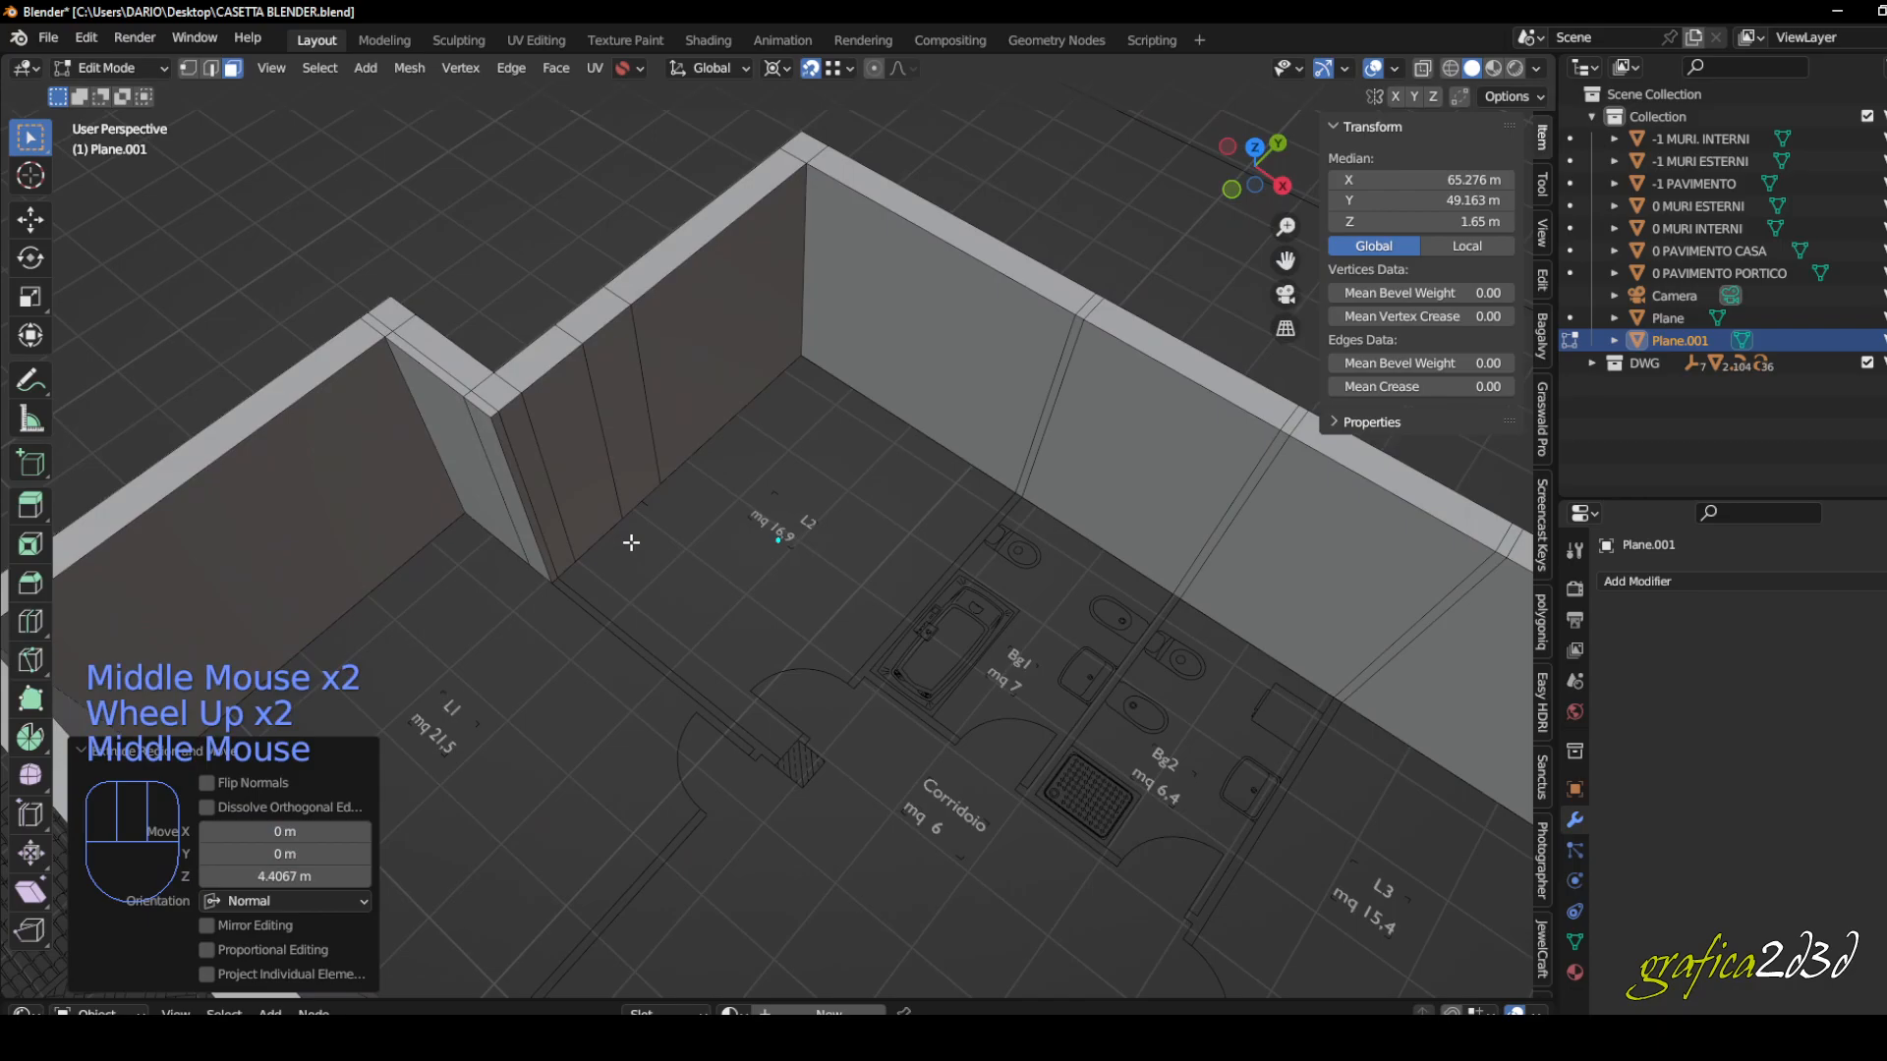
- Examine the closed loop of external walls and its divisions around the whole upper floor plan
{"action": "scroll", "coordinate": [969, 303], "scroll_direction": "down", "scroll_amount": 1}
{"action": "middle_click_drag", "start_coordinate": [969, 304], "coordinate": [590, 325]}
{"action": "scroll", "coordinate": [917, 312], "scroll_direction": "down", "scroll_amount": 2}
{"action": "scroll", "coordinate": [567, 325], "scroll_direction": "up", "scroll_amount": 3}
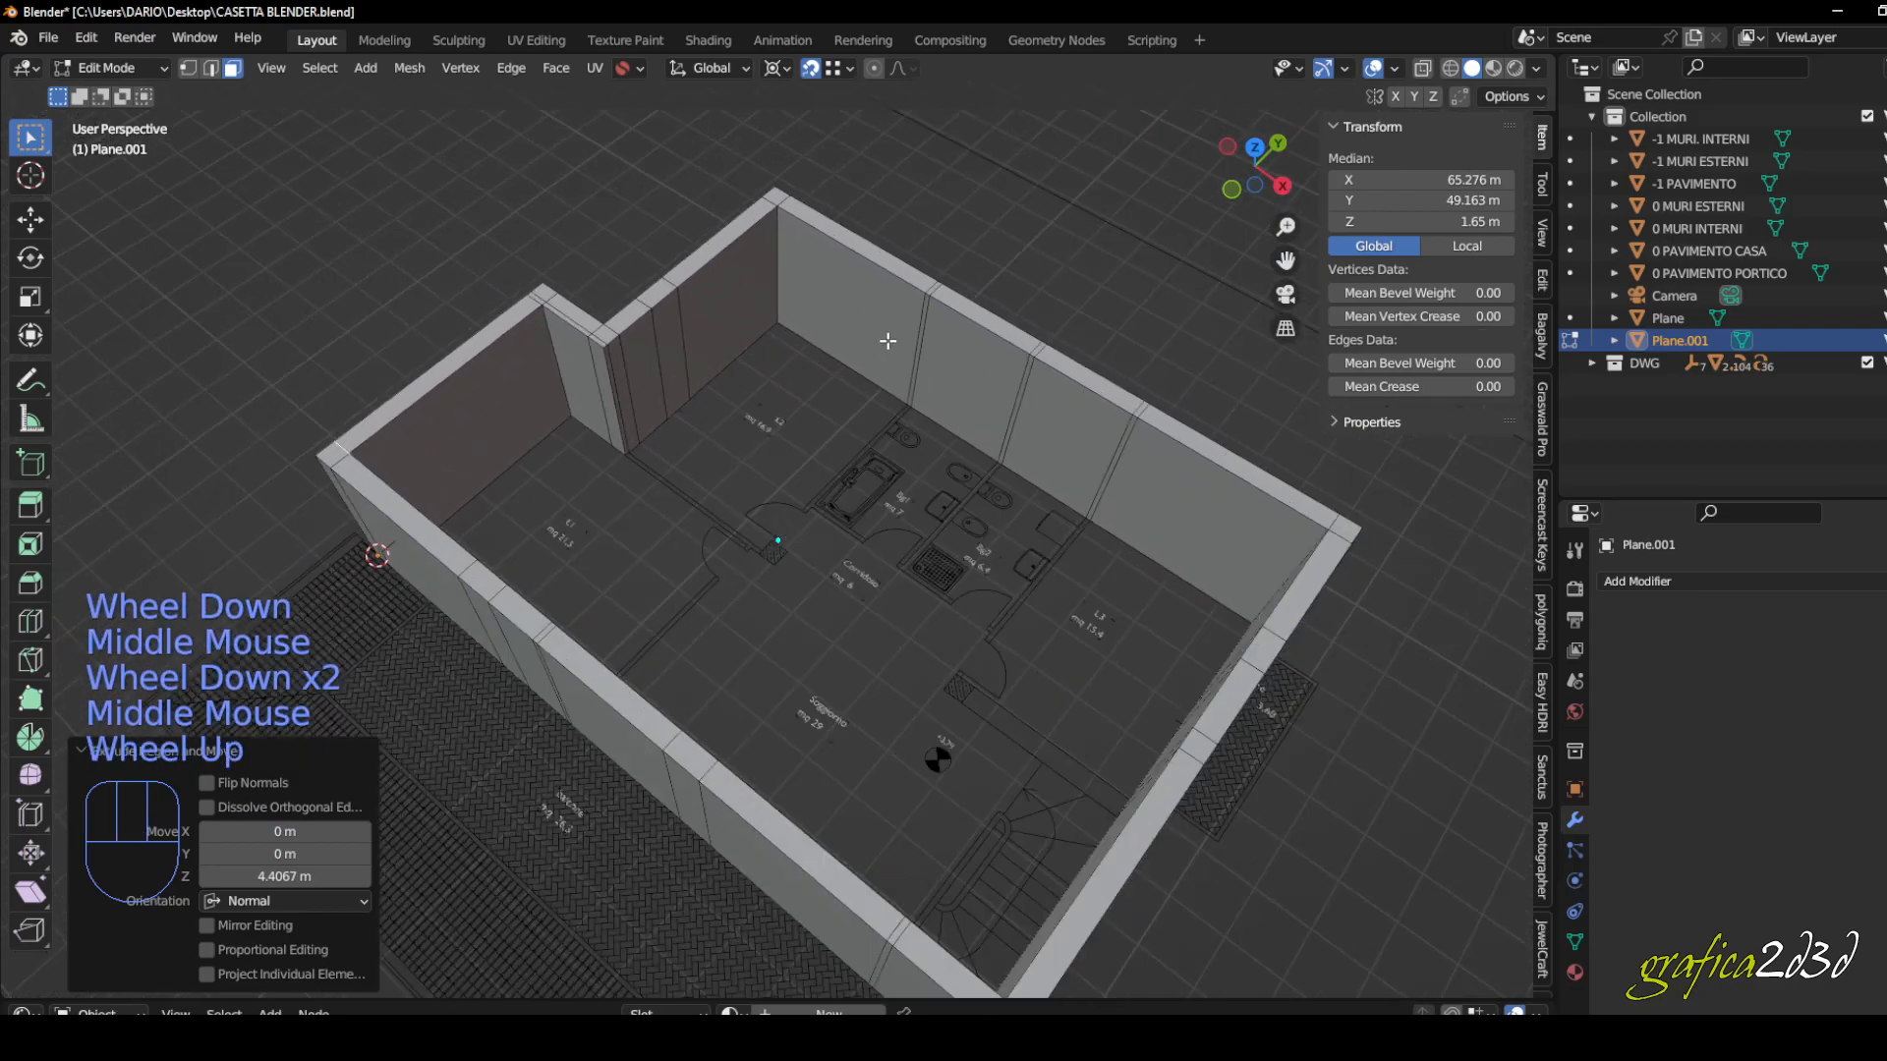
{"action": "scroll", "coordinate": [502, 325], "scroll_direction": "up", "scroll_amount": 2}
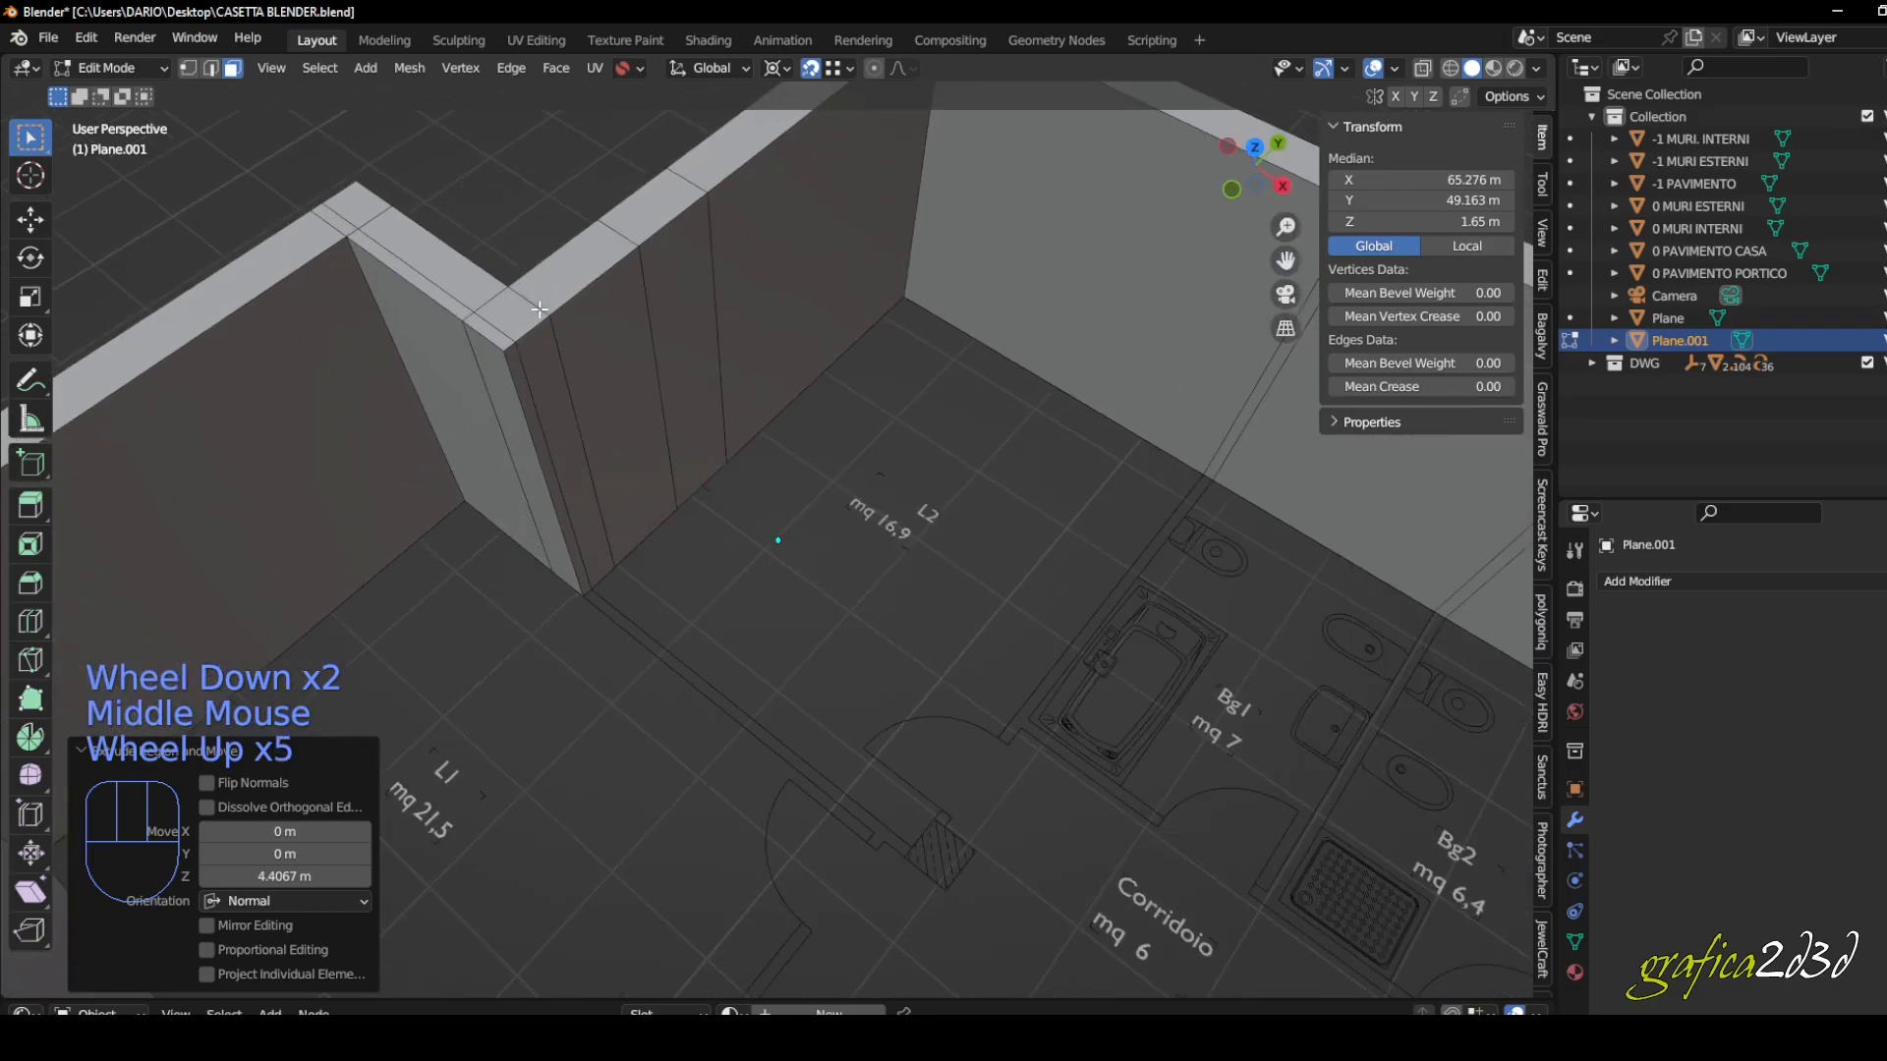
{"action": "scroll", "coordinate": [546, 312], "scroll_direction": "down", "scroll_amount": 4}
{"action": "middle_click_drag", "start_coordinate": [560, 358], "coordinate": [603, 350]}
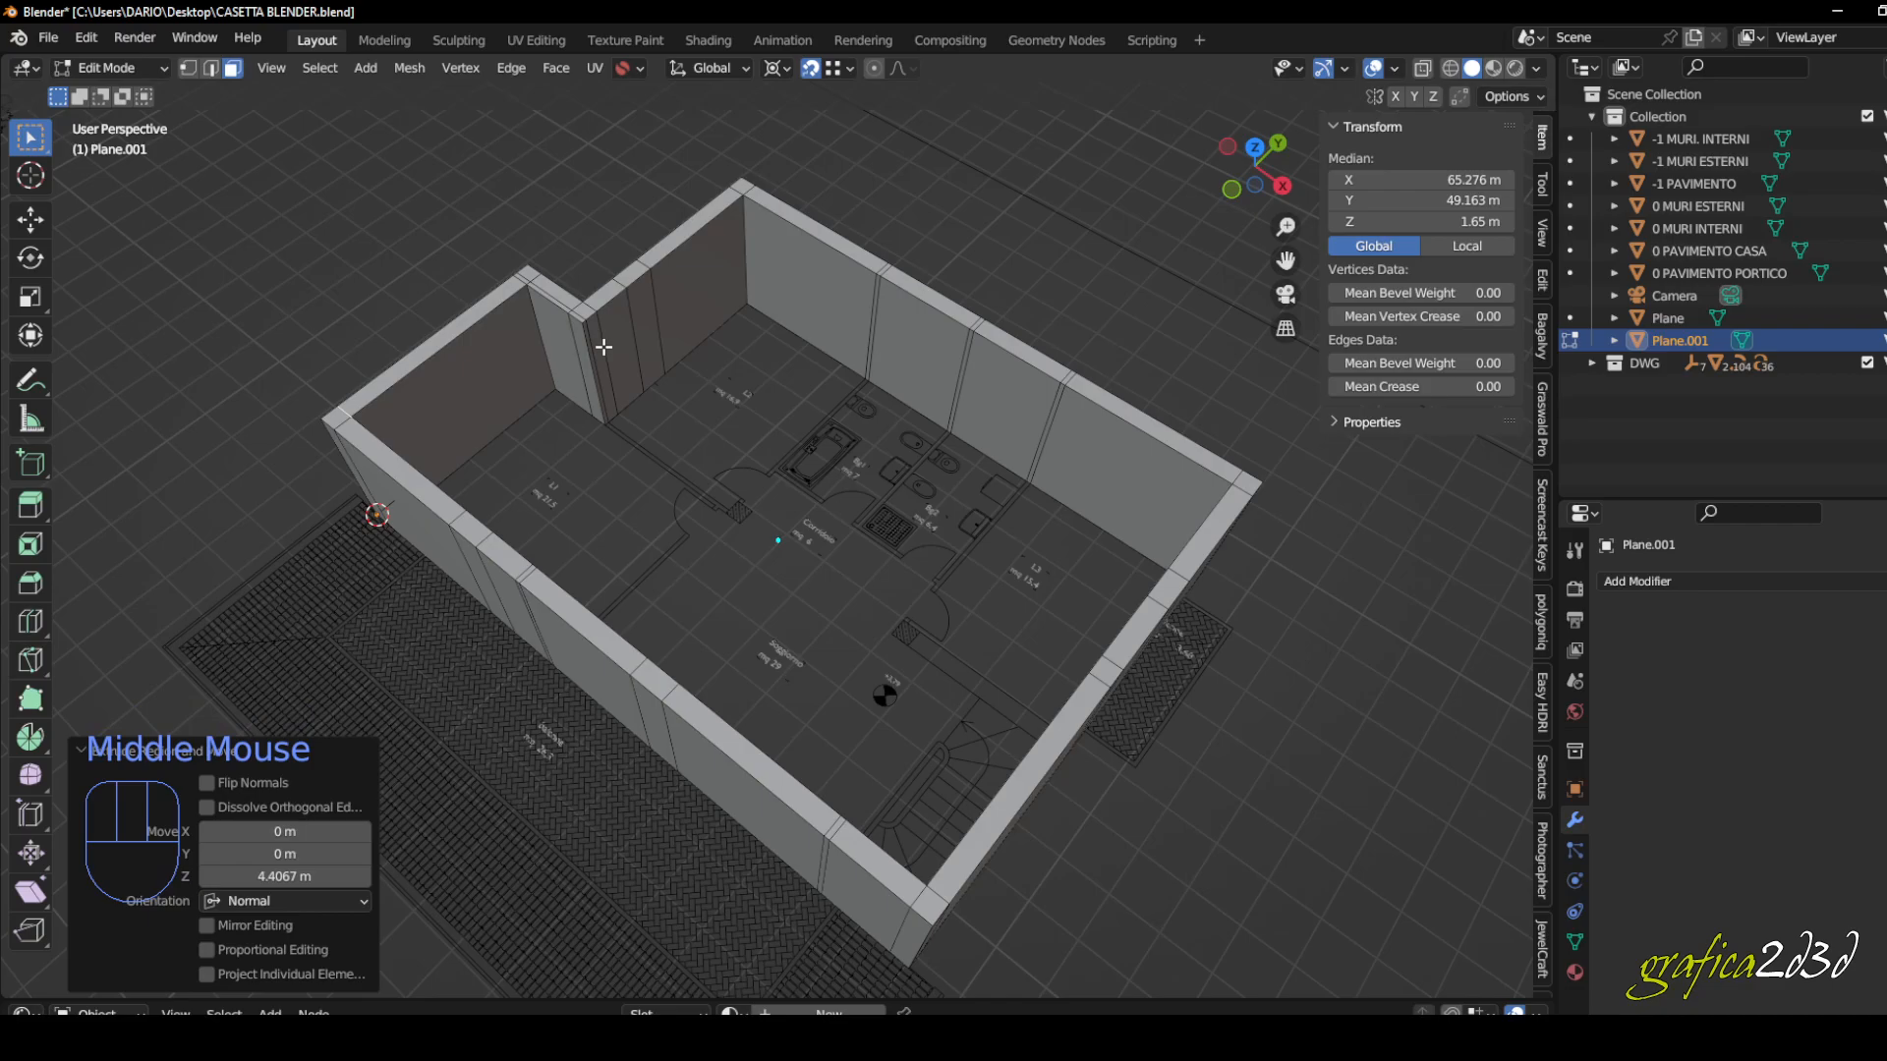
{"action": "middle_click_drag", "start_coordinate": [604, 347], "coordinate": [655, 367]}
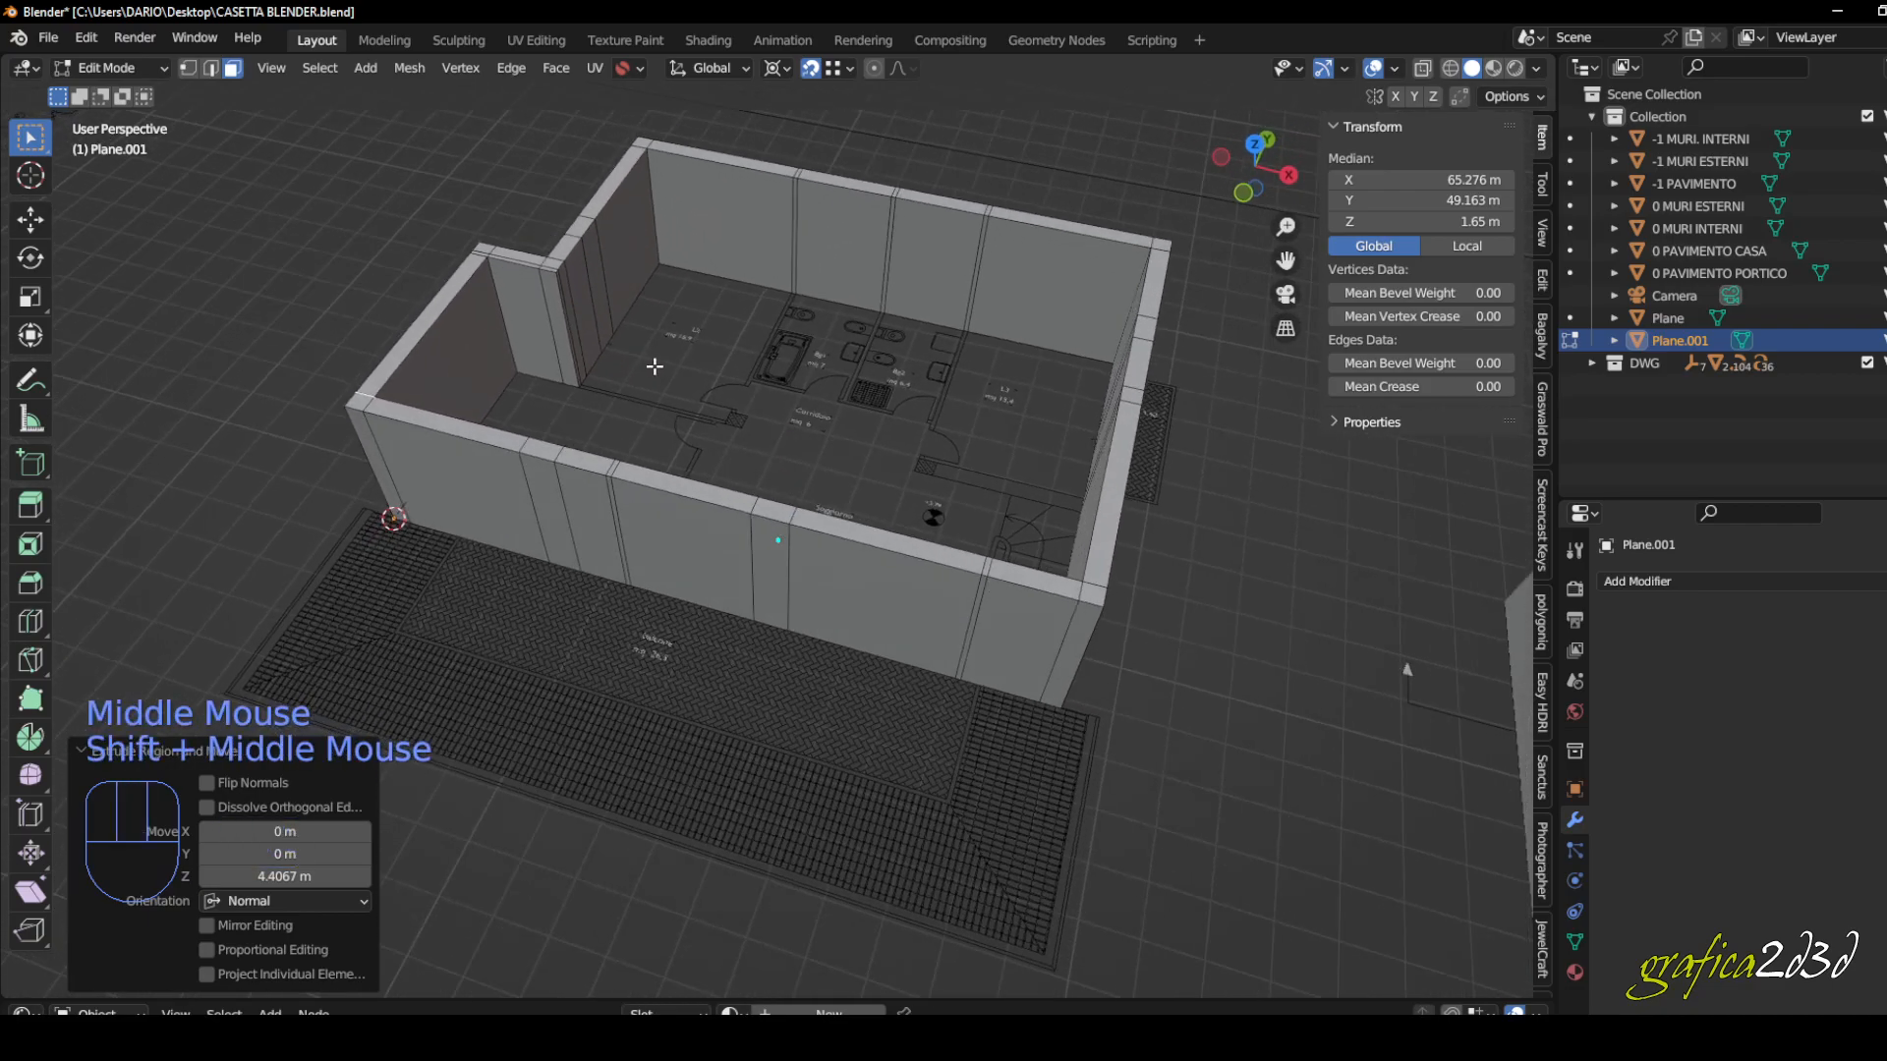
{"action": "key", "text": "a"}
{"action": "left_click", "coordinate": [511, 69]}
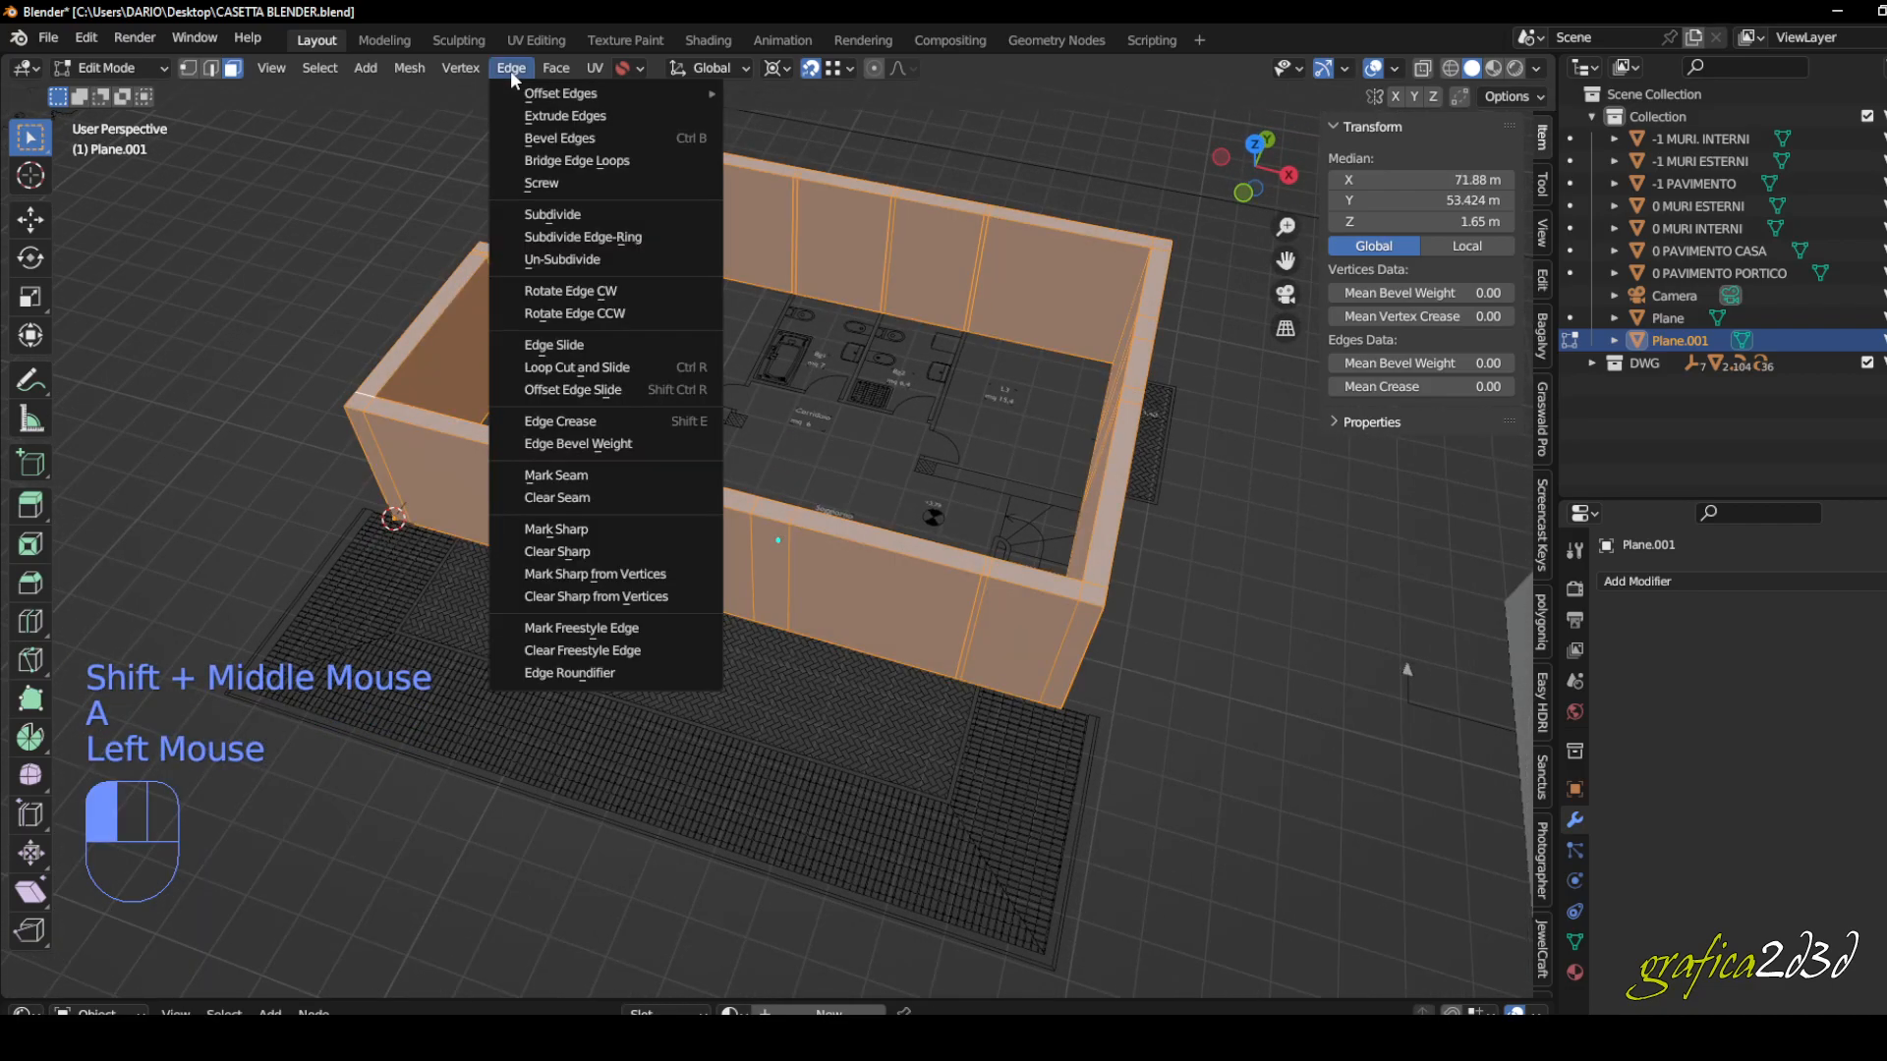
{"action": "mouse_move", "coordinate": [545, 69]}
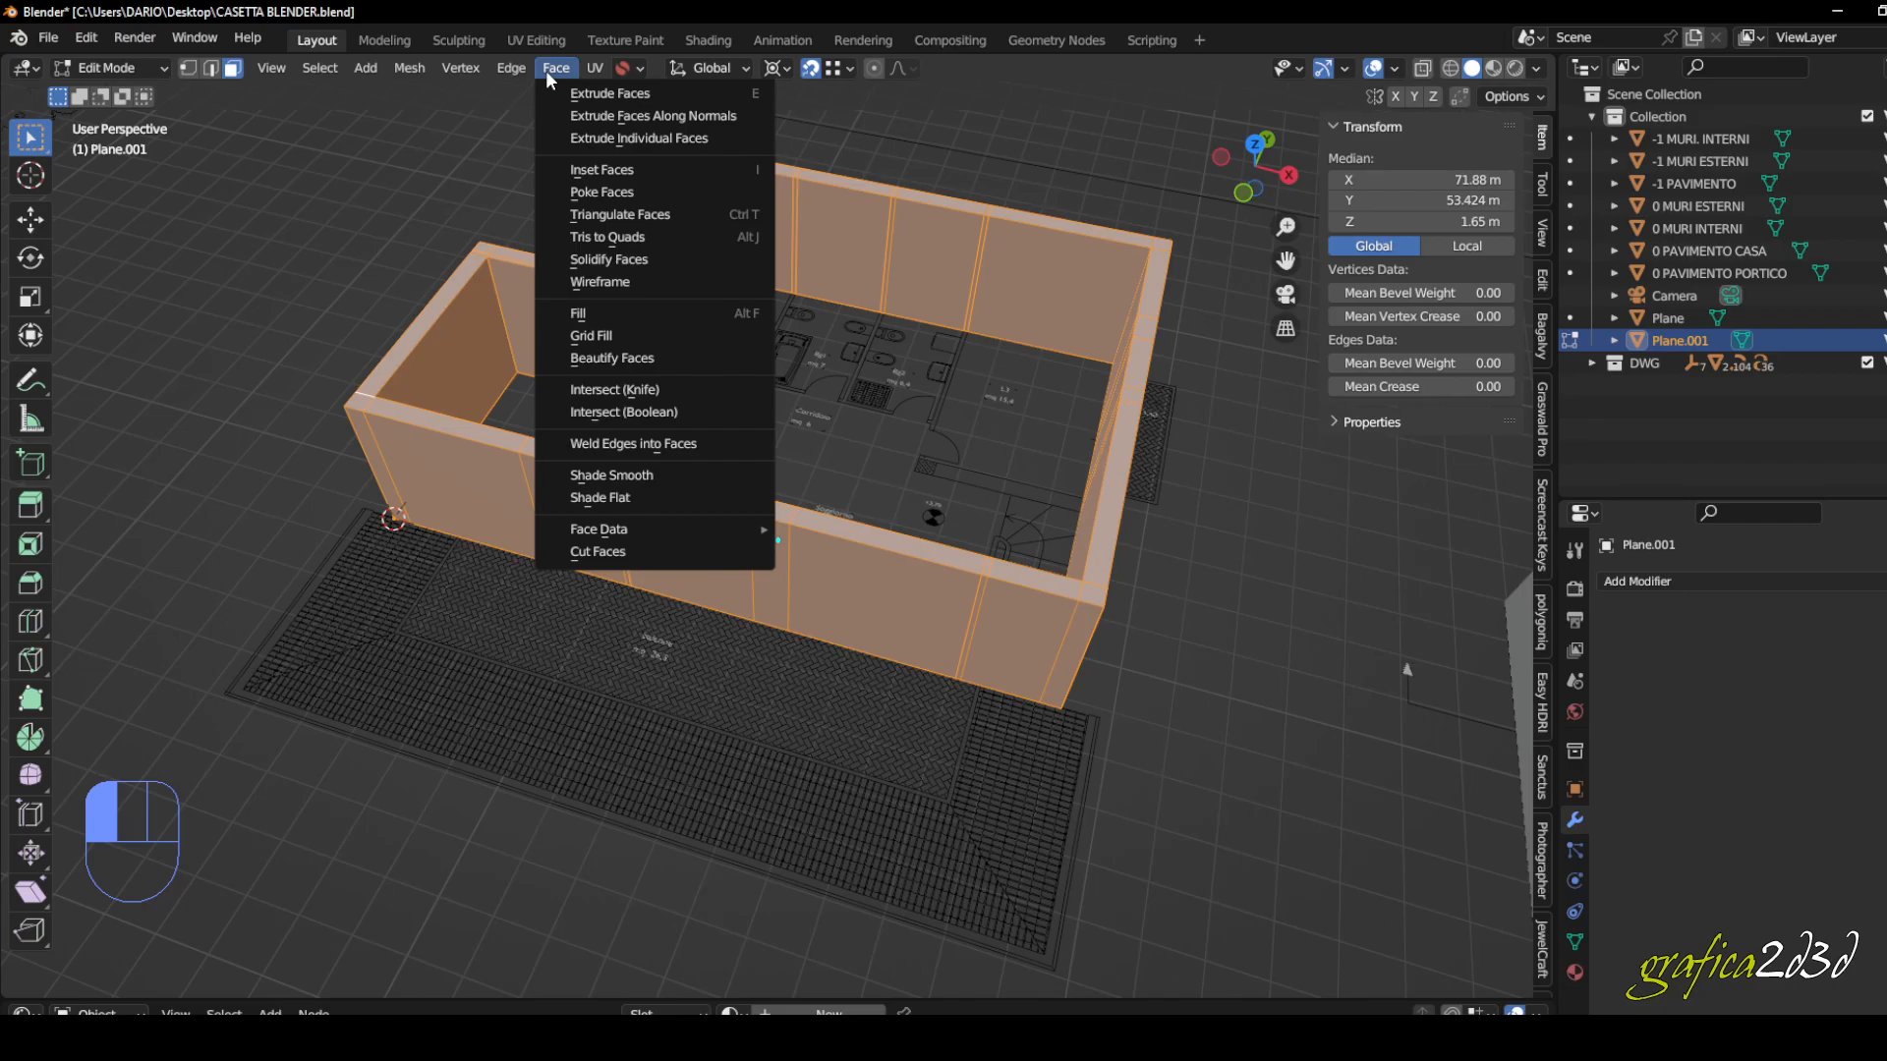
{"action": "left_click", "coordinate": [1013, 170]}
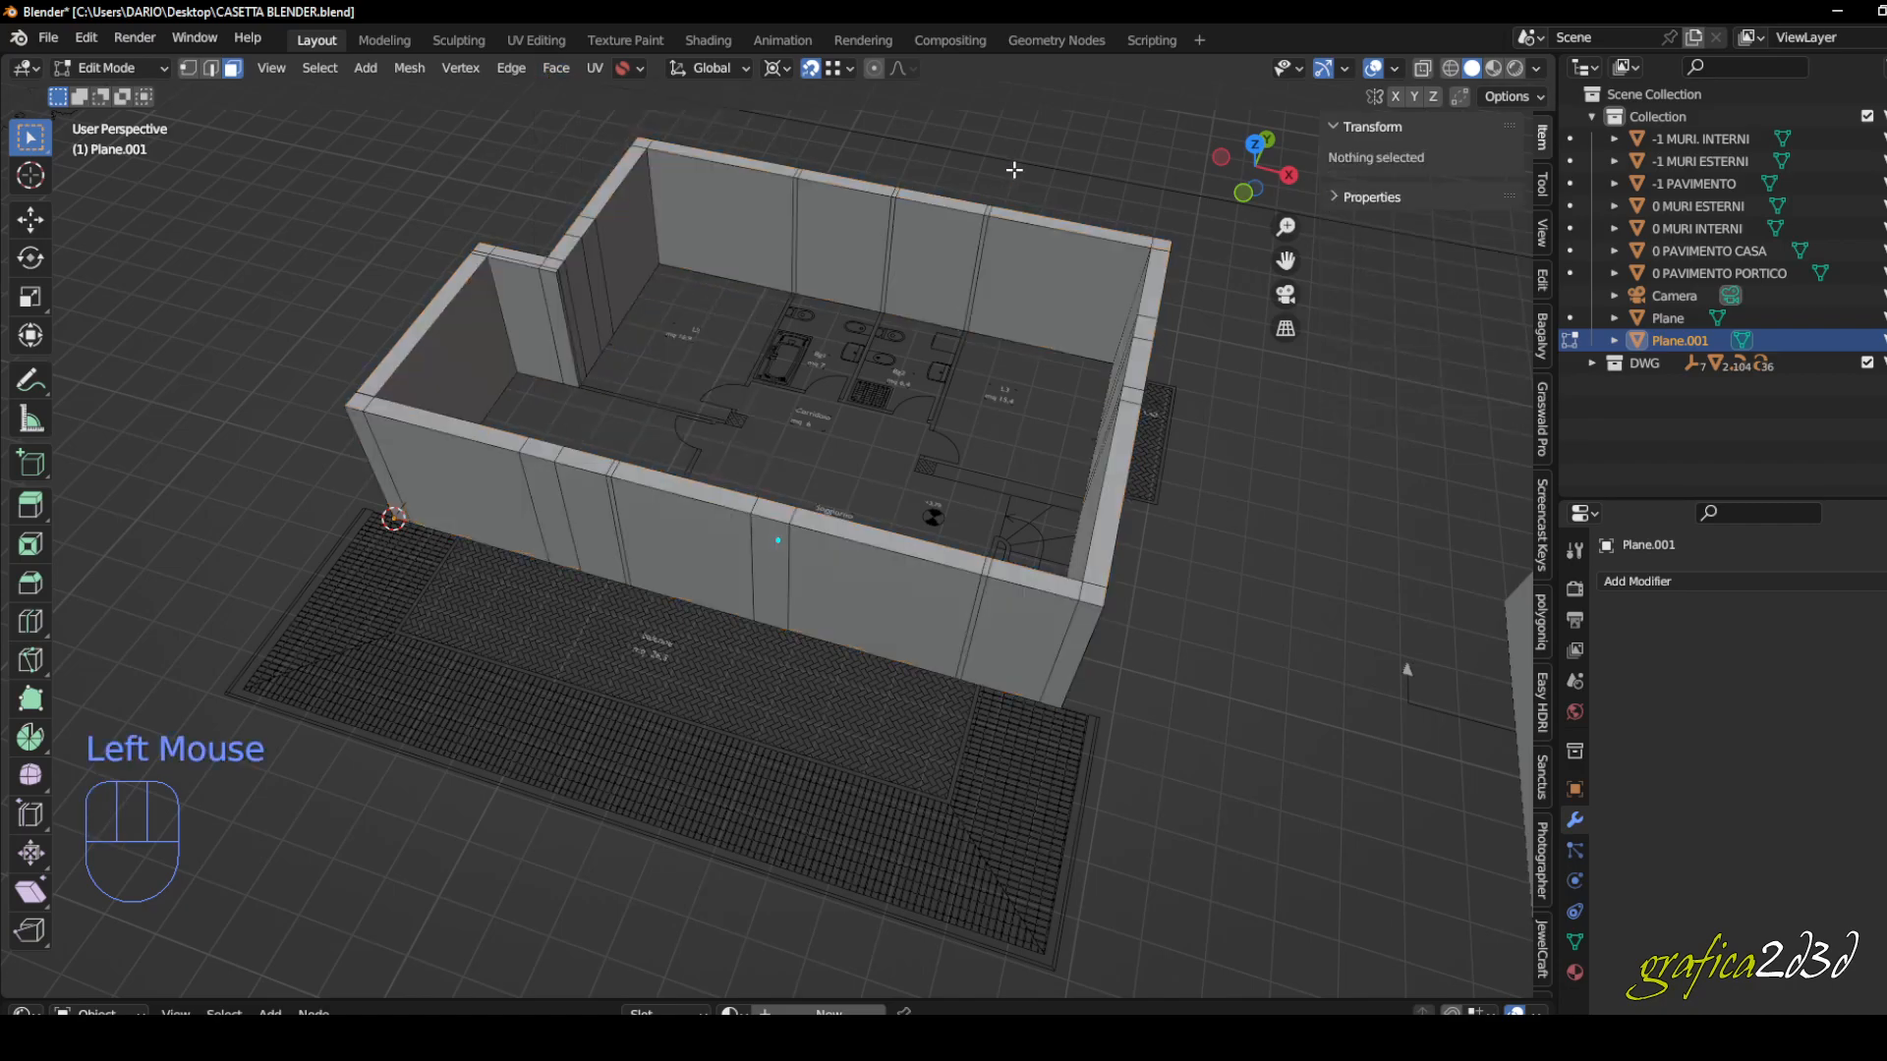
- Leave mesh editing and rename the upper floor's wall object to 1 MURI ESTERNI
{"action": "key", "text": "Tab"}
{"action": "middle_click_drag", "start_coordinate": [1000, 187], "coordinate": [983, 298]}
{"action": "left_click", "coordinate": [992, 298]}
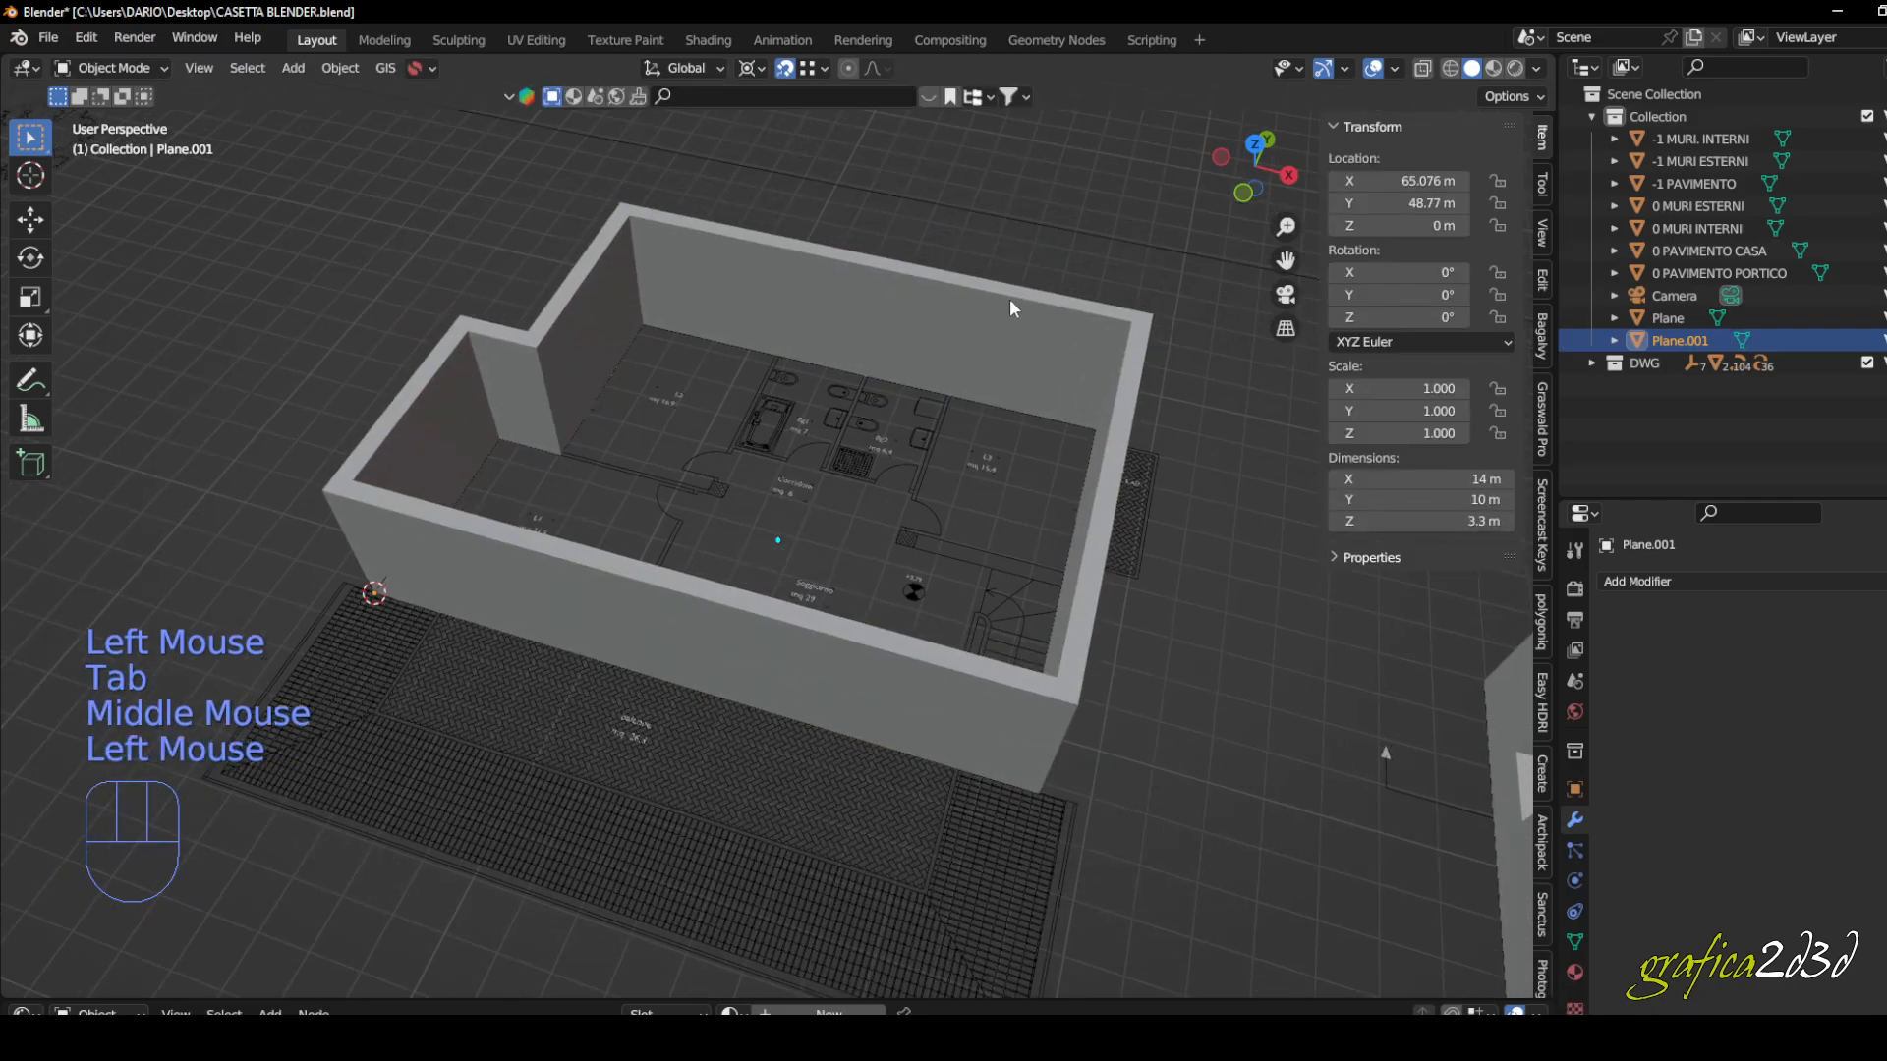
{"action": "double_click", "coordinate": [1678, 340]}
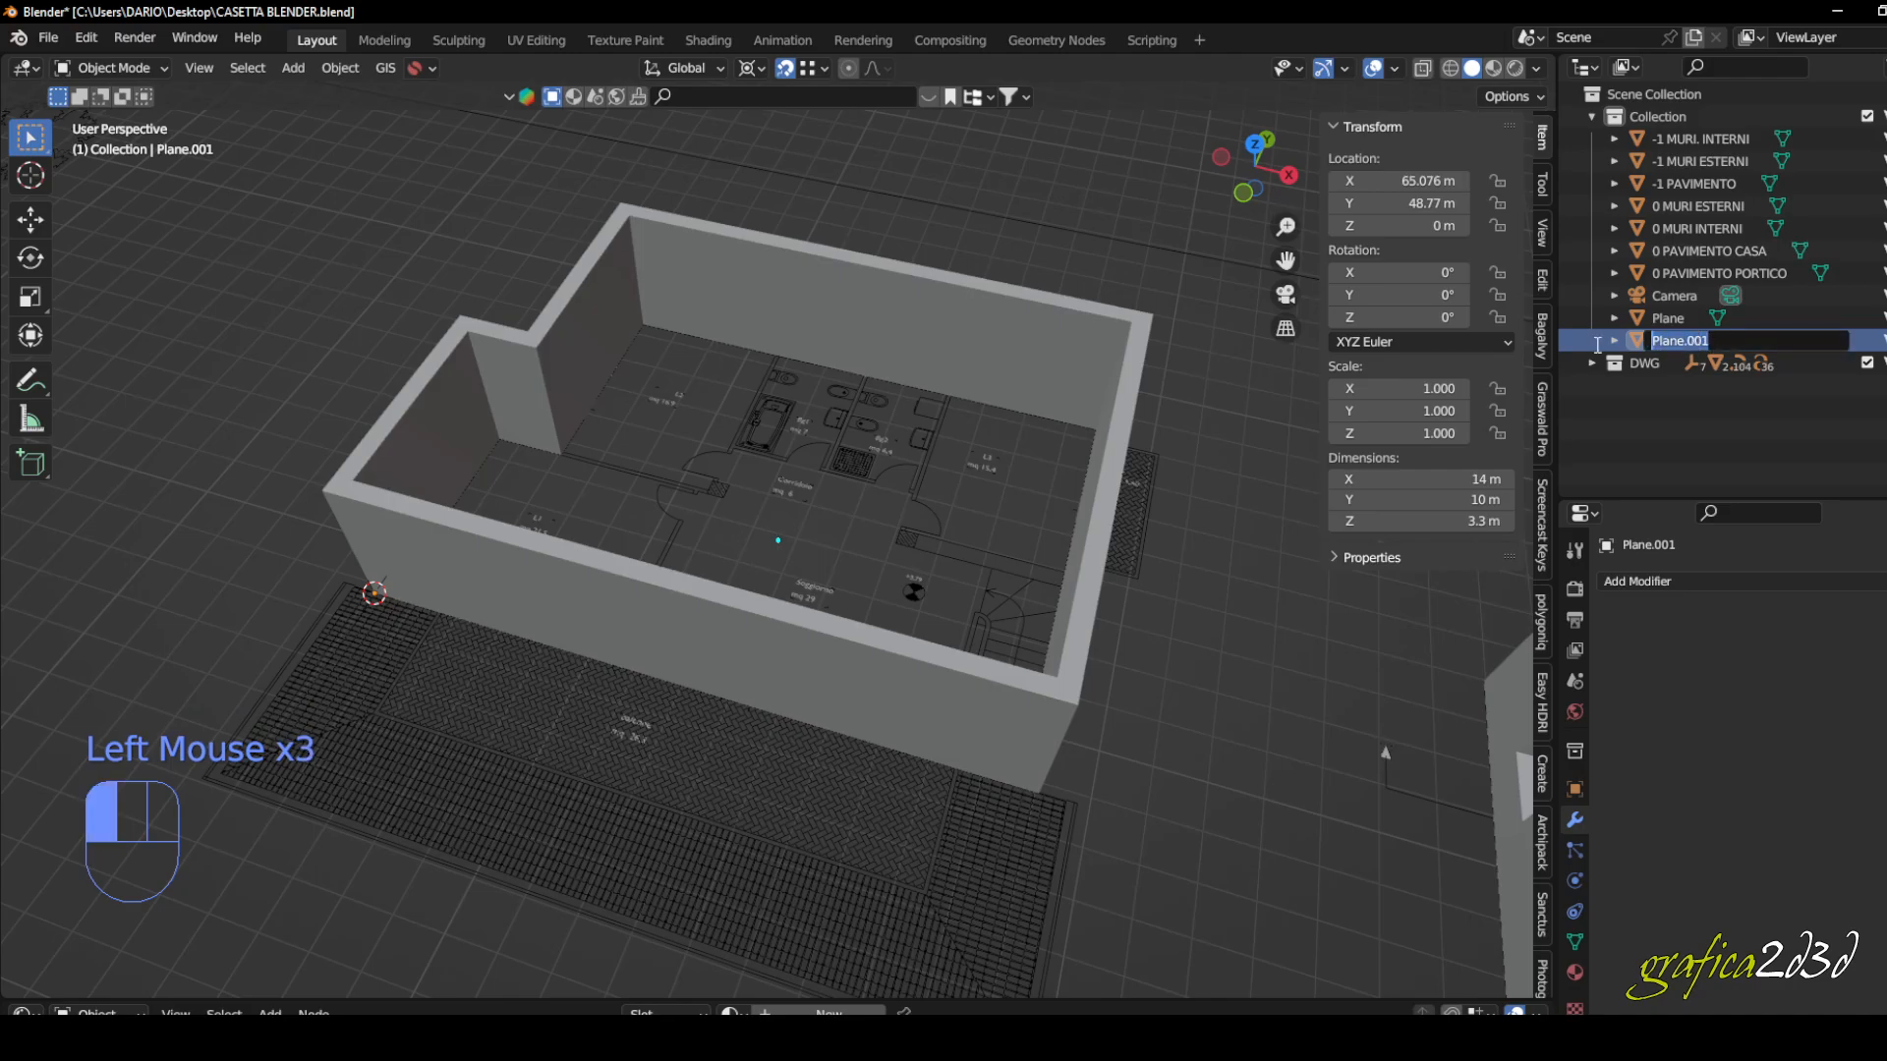
{"action": "type", "text": "1"}
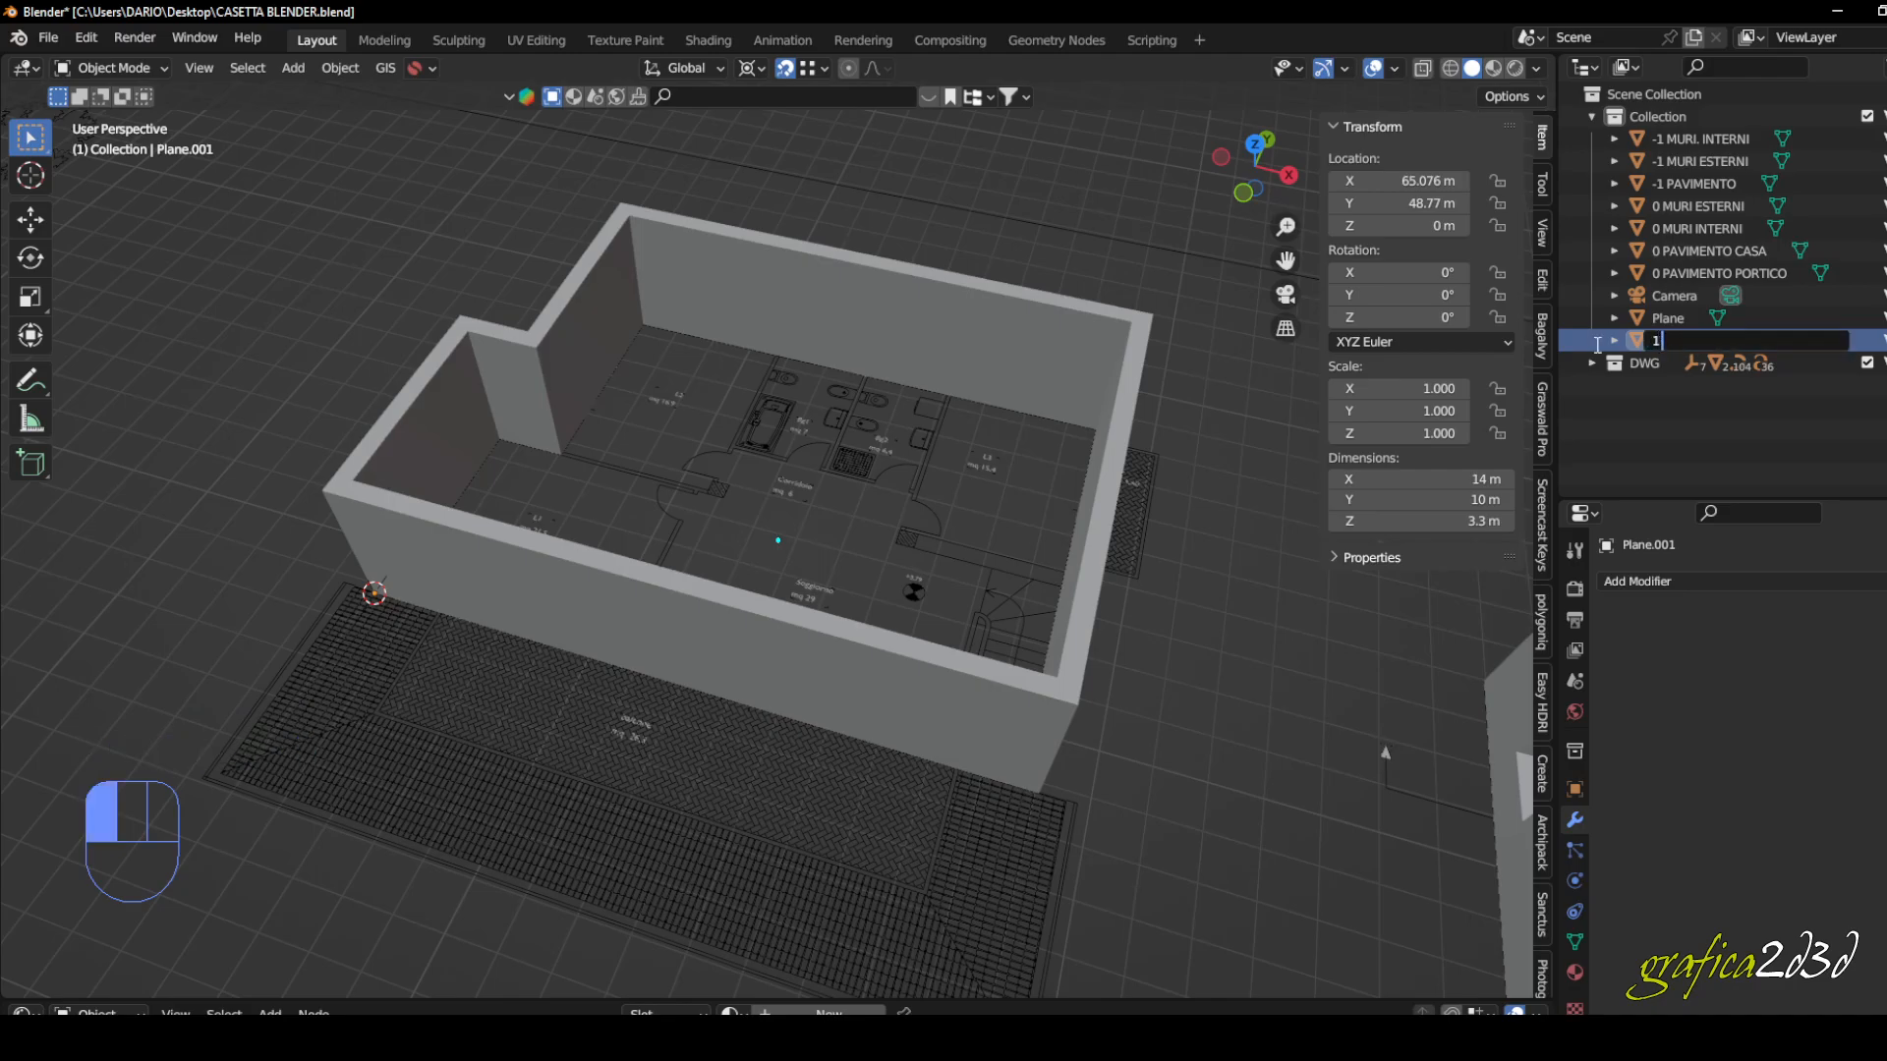
{"action": "type", "text": " MURI ESTERNI"}
{"action": "key", "text": "Return"}
- Examine the external walls in Edit Mode at the pillar where the internal wall between L1 and L2 begins
{"action": "middle_click_drag", "start_coordinate": [1154, 570], "coordinate": [668, 564]}
{"action": "scroll", "coordinate": [589, 464], "scroll_direction": "up", "scroll_amount": 4}
{"action": "scroll", "coordinate": [639, 405], "scroll_direction": "down", "scroll_amount": 2}
{"action": "middle_click_drag", "start_coordinate": [639, 404], "coordinate": [646, 456]}
{"action": "middle_click_drag", "start_coordinate": [560, 525], "coordinate": [623, 623]}
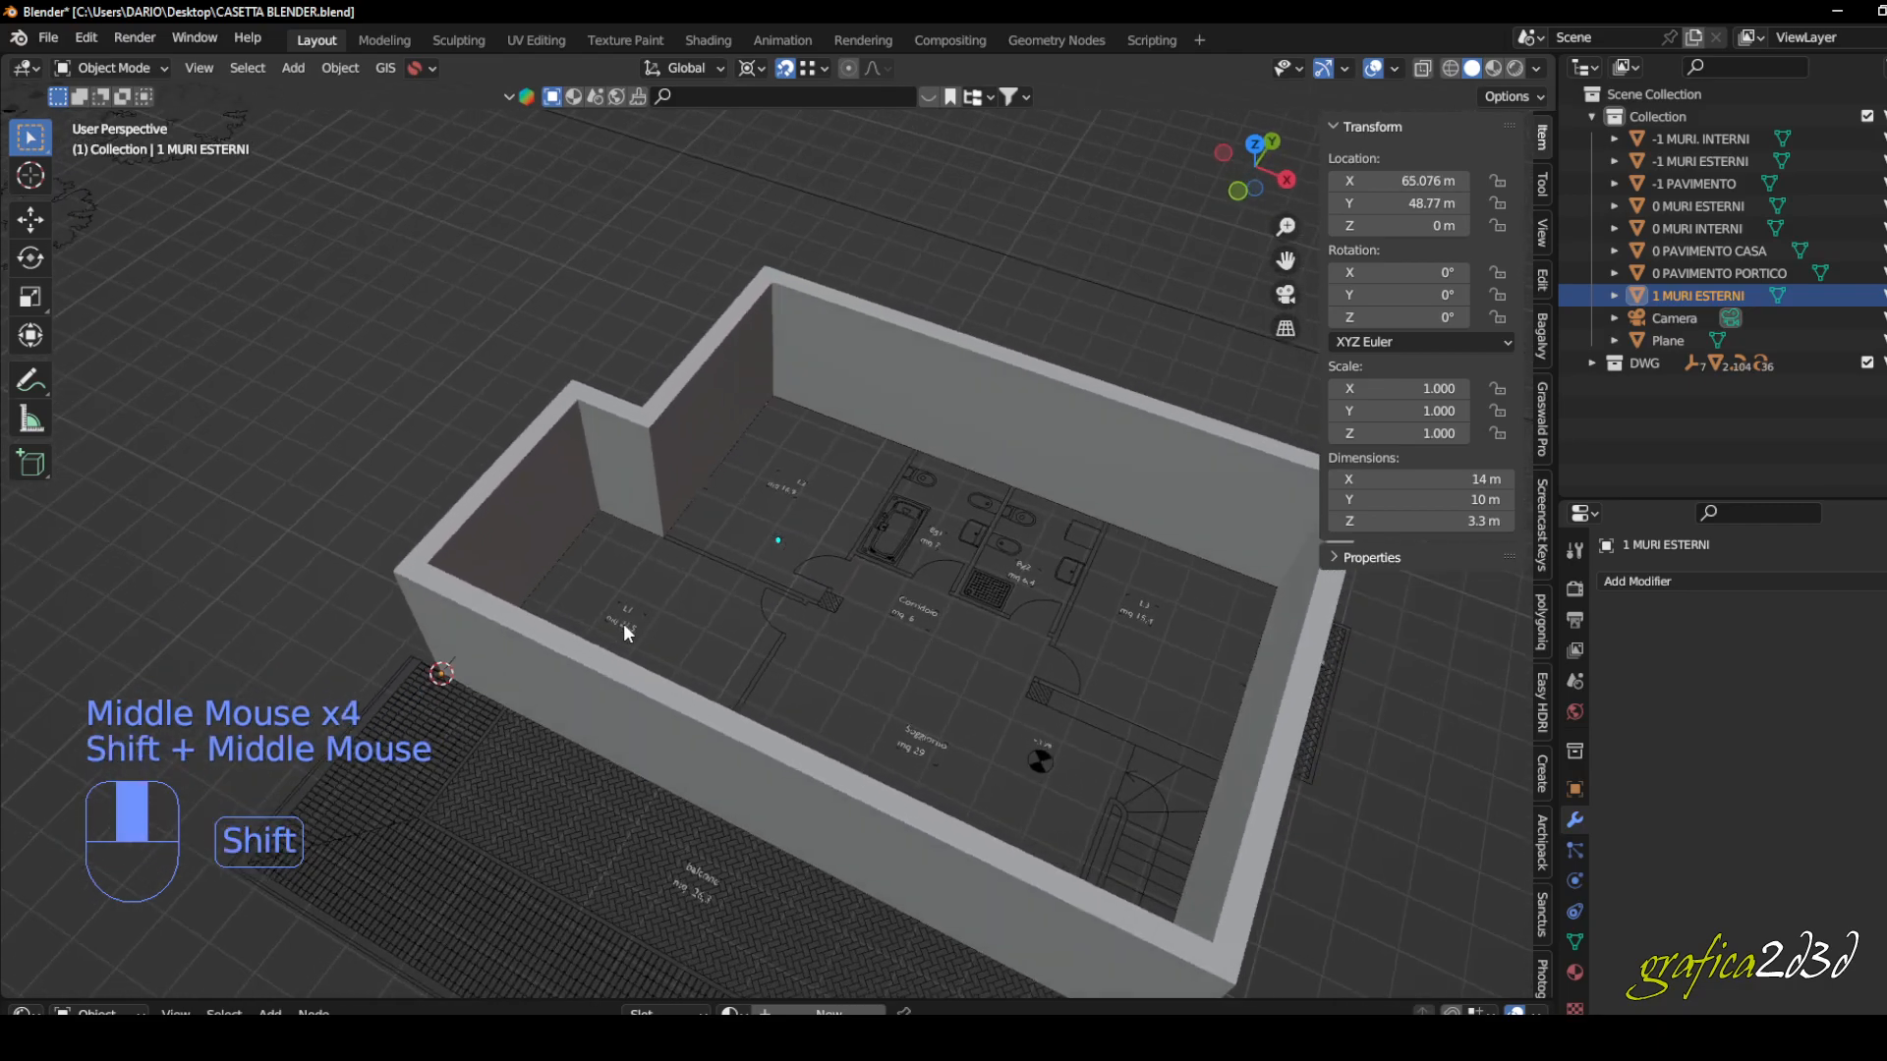
{"action": "left_click", "coordinate": [629, 491]}
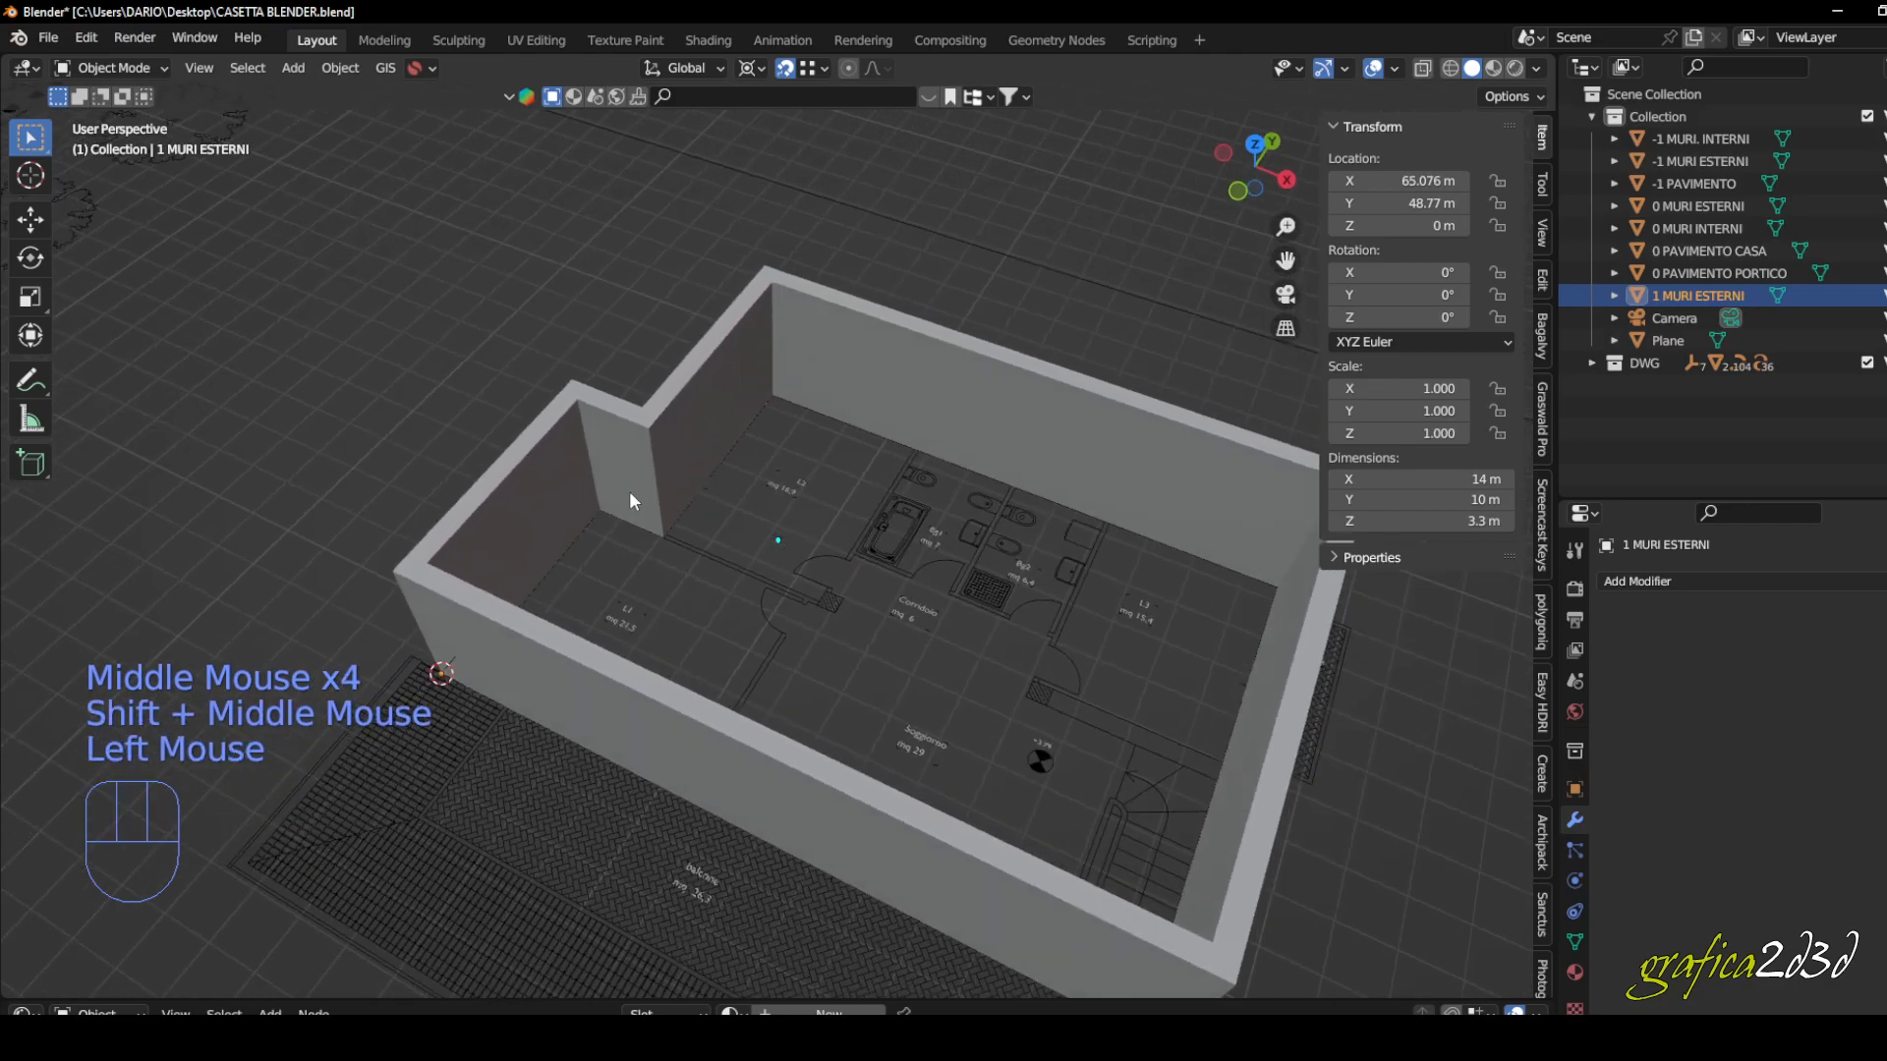
{"action": "key", "text": "Tab"}
{"action": "scroll", "coordinate": [629, 492], "scroll_direction": "up", "scroll_amount": 3}
{"action": "middle_click_drag", "start_coordinate": [634, 531], "coordinate": [639, 598]}
{"action": "scroll", "coordinate": [639, 599], "scroll_direction": "up", "scroll_amount": 2}
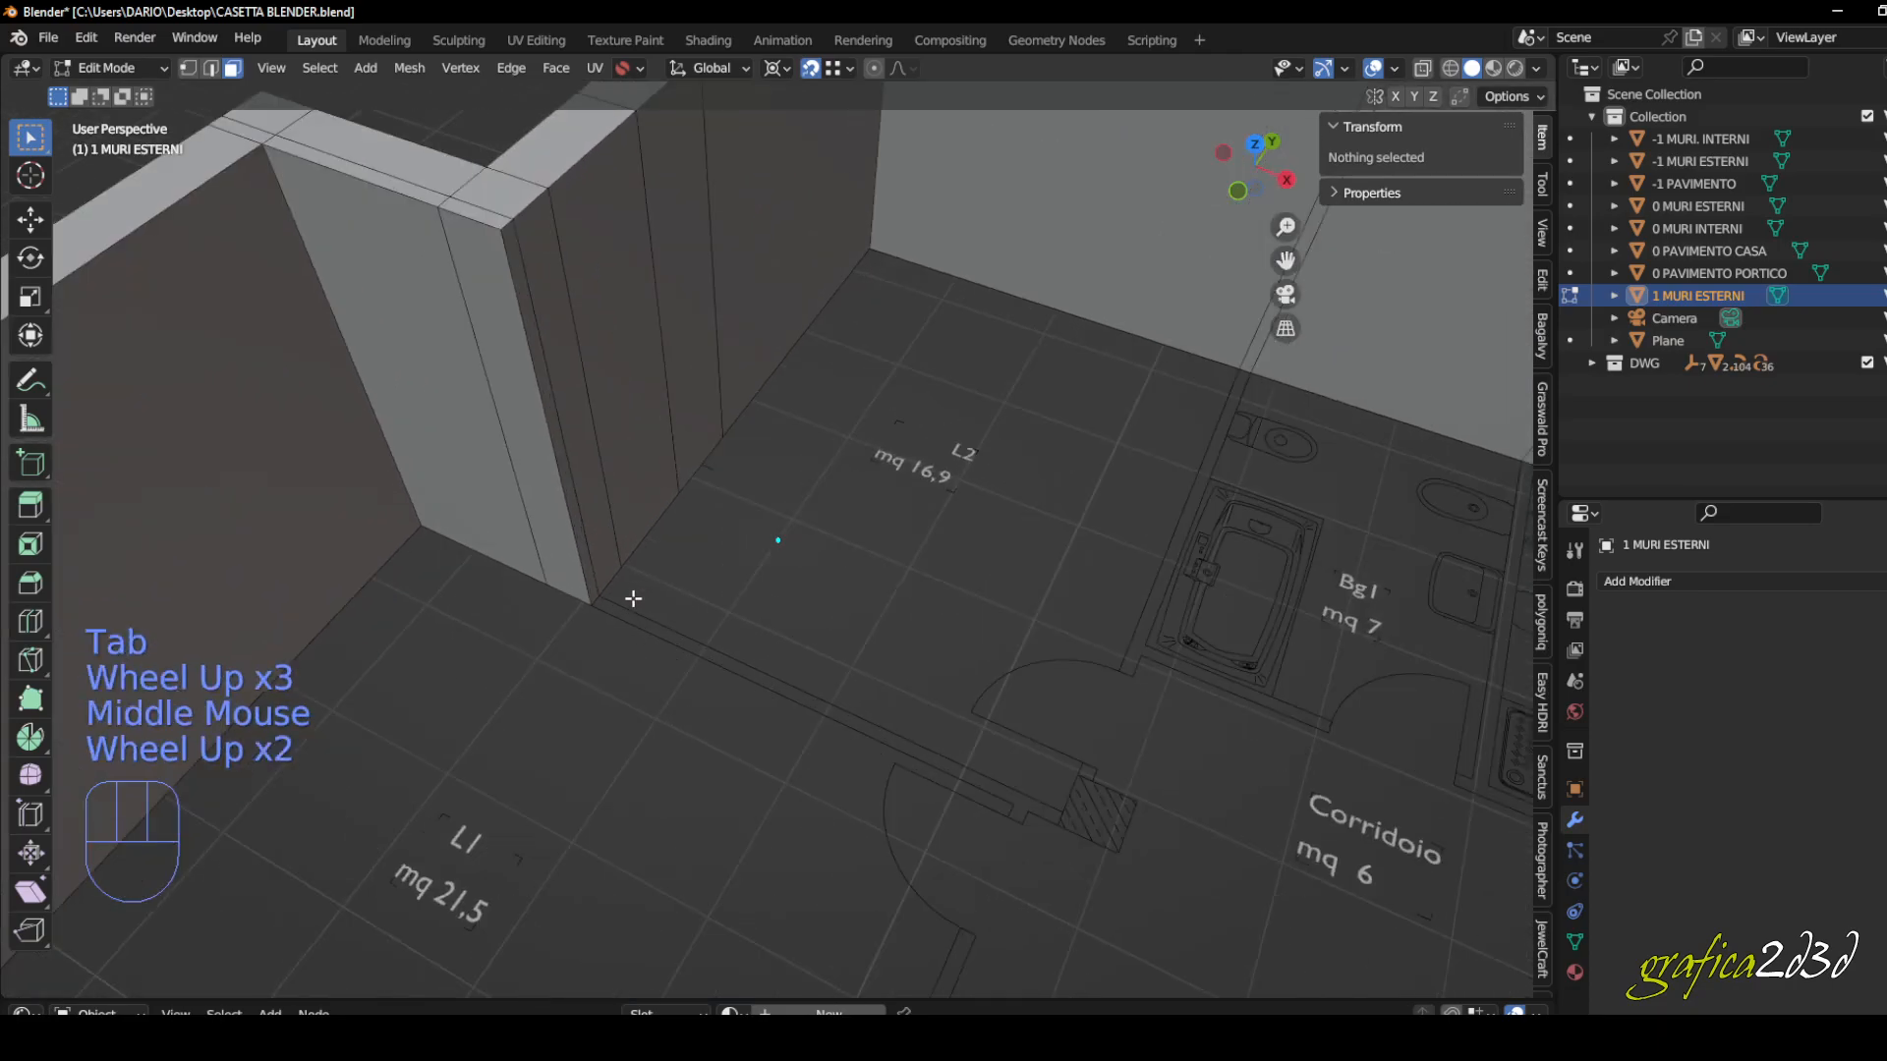
{"action": "scroll", "coordinate": [639, 598], "scroll_direction": "up", "scroll_amount": 4}
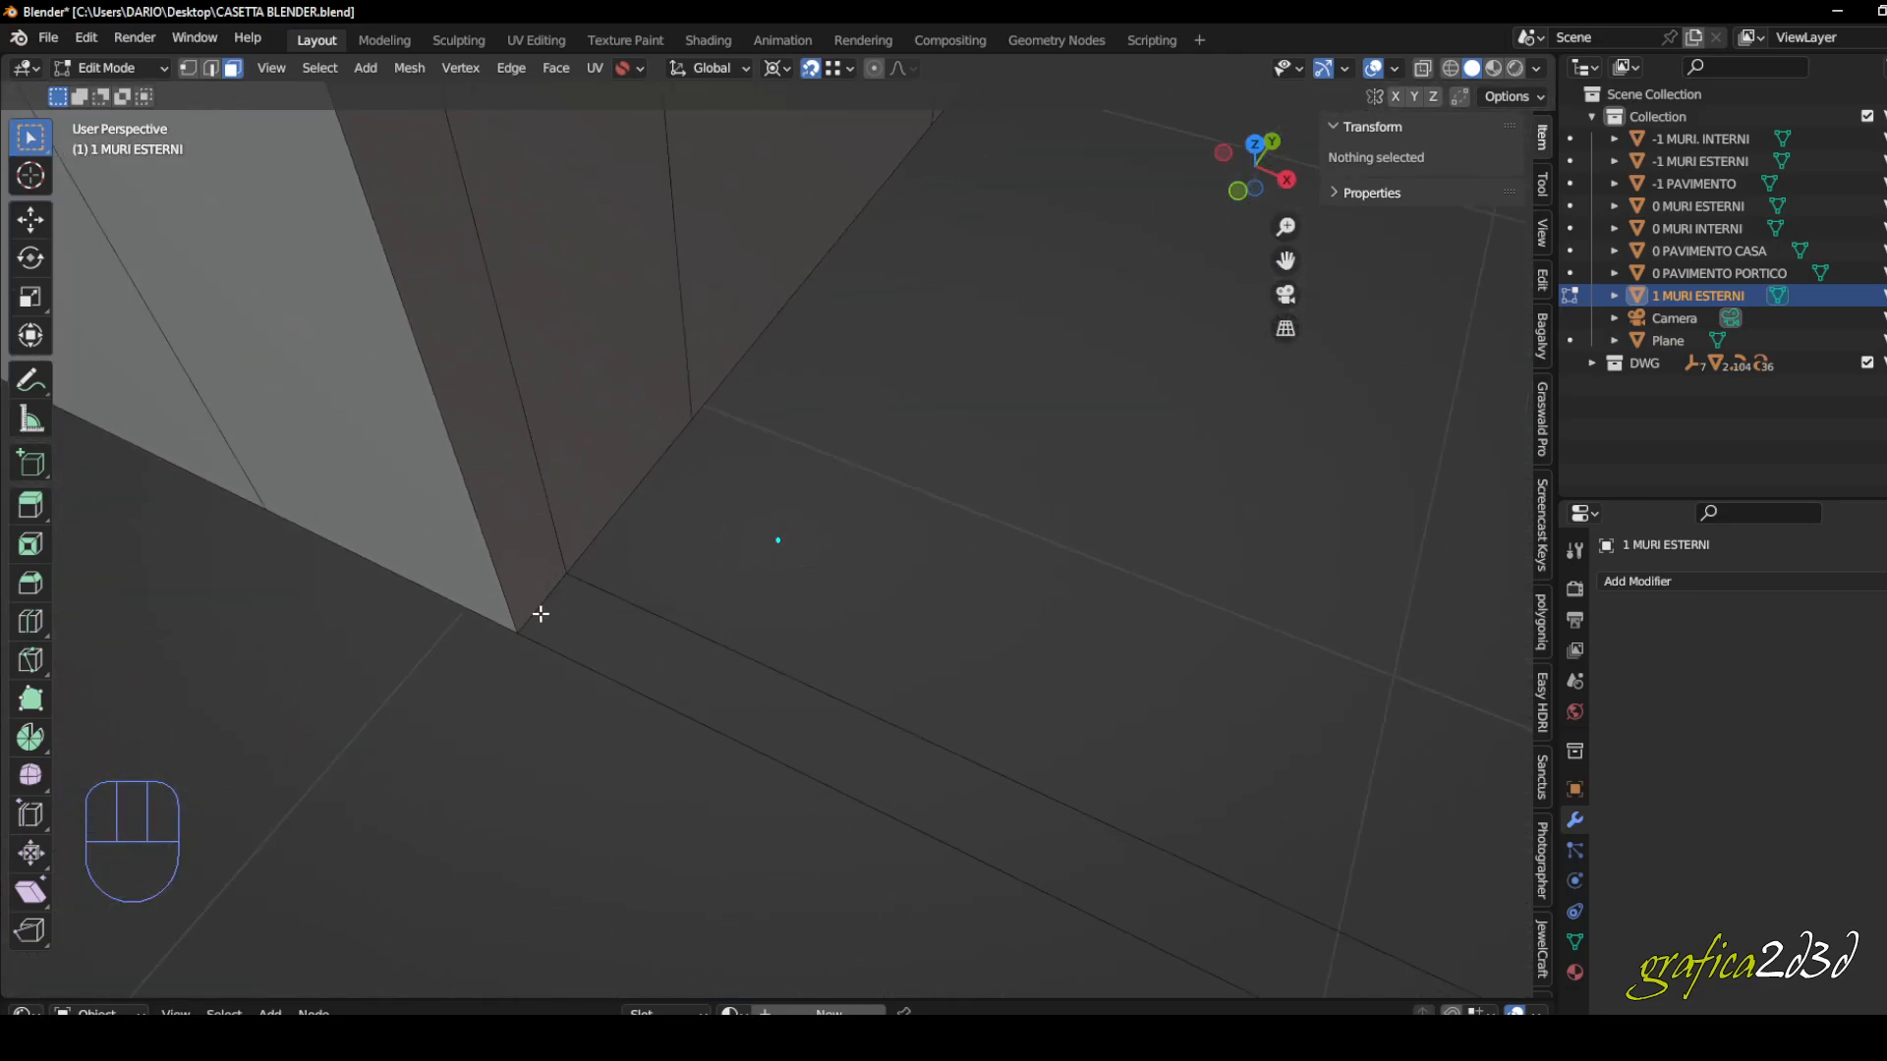
{"action": "scroll", "coordinate": [534, 613], "scroll_direction": "down", "scroll_amount": 7}
{"action": "middle_click", "coordinate": [586, 594]}
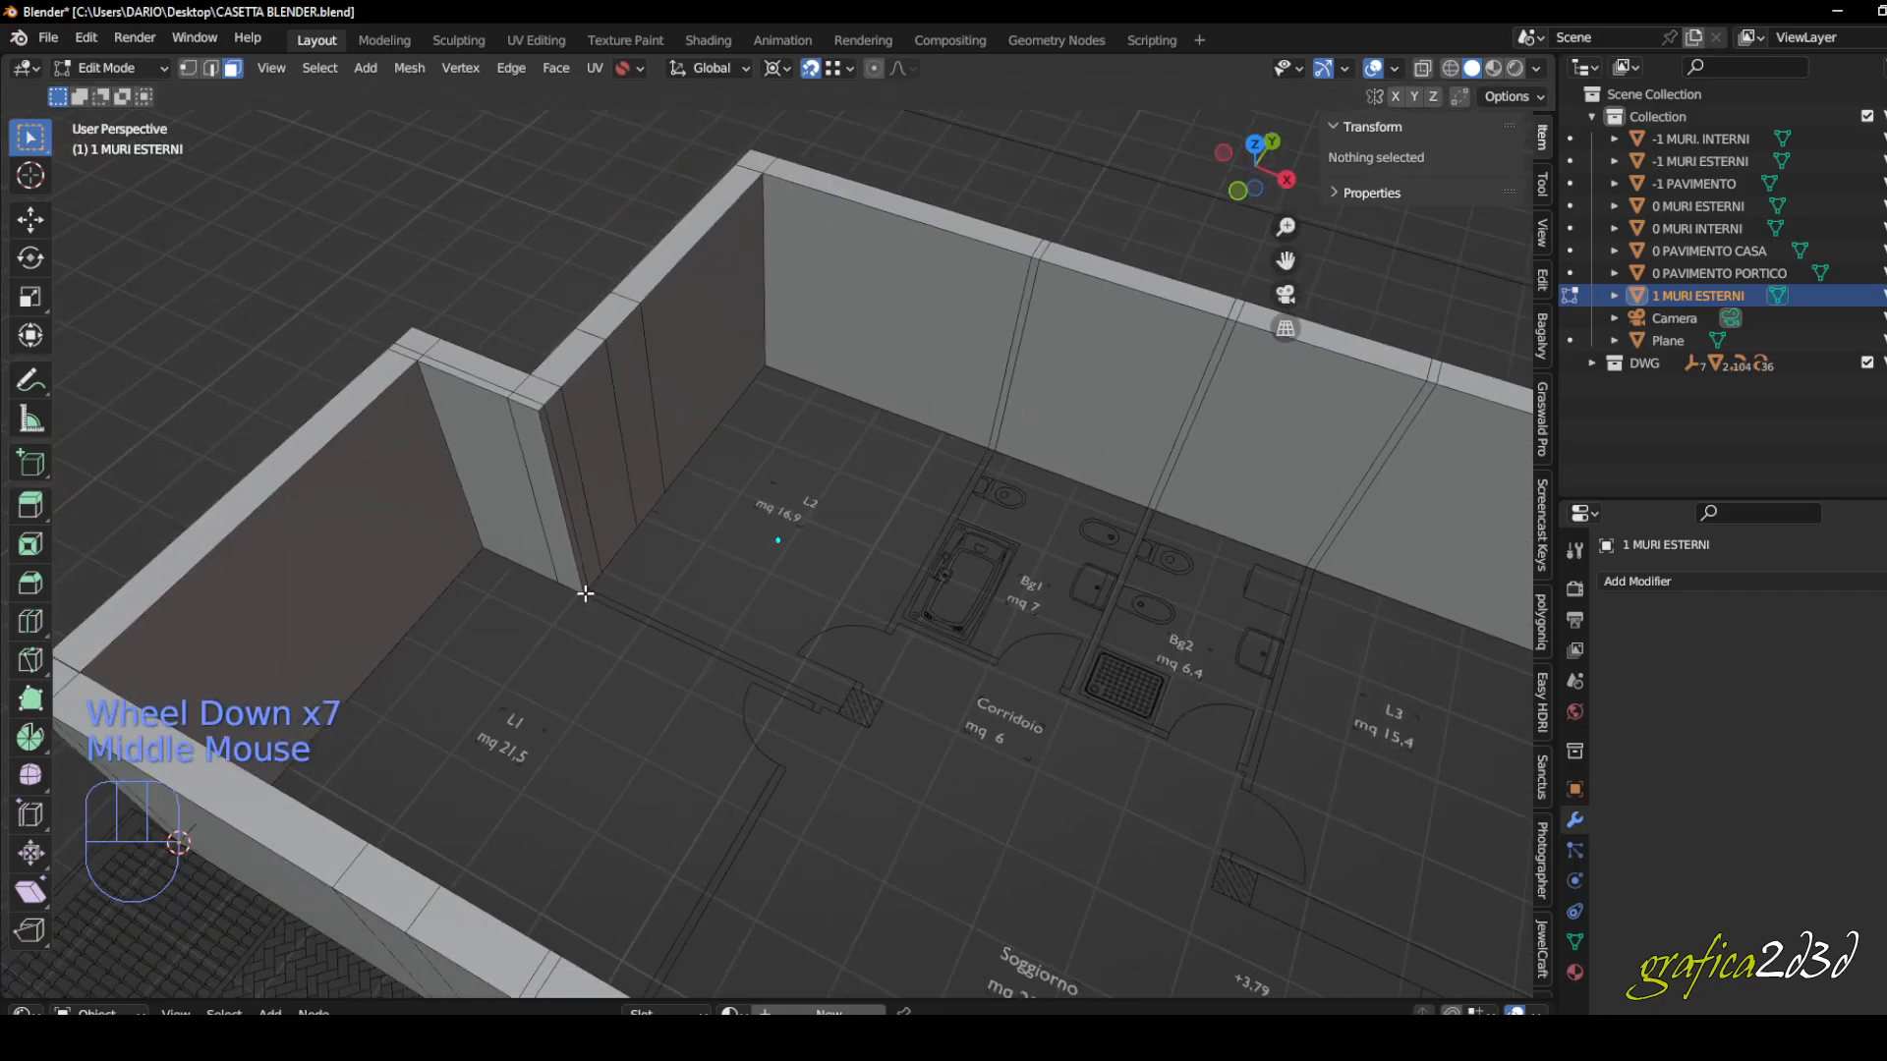
- Return to Object Mode, deselect the external walls and look over the upper floor beside the other modelled floors
{"action": "key", "text": "Tab"}
{"action": "middle_click_drag", "start_coordinate": [585, 593], "coordinate": [645, 622]}
{"action": "left_click", "coordinate": [698, 585]}
{"action": "scroll", "coordinate": [698, 586], "scroll_direction": "down", "scroll_amount": 1}
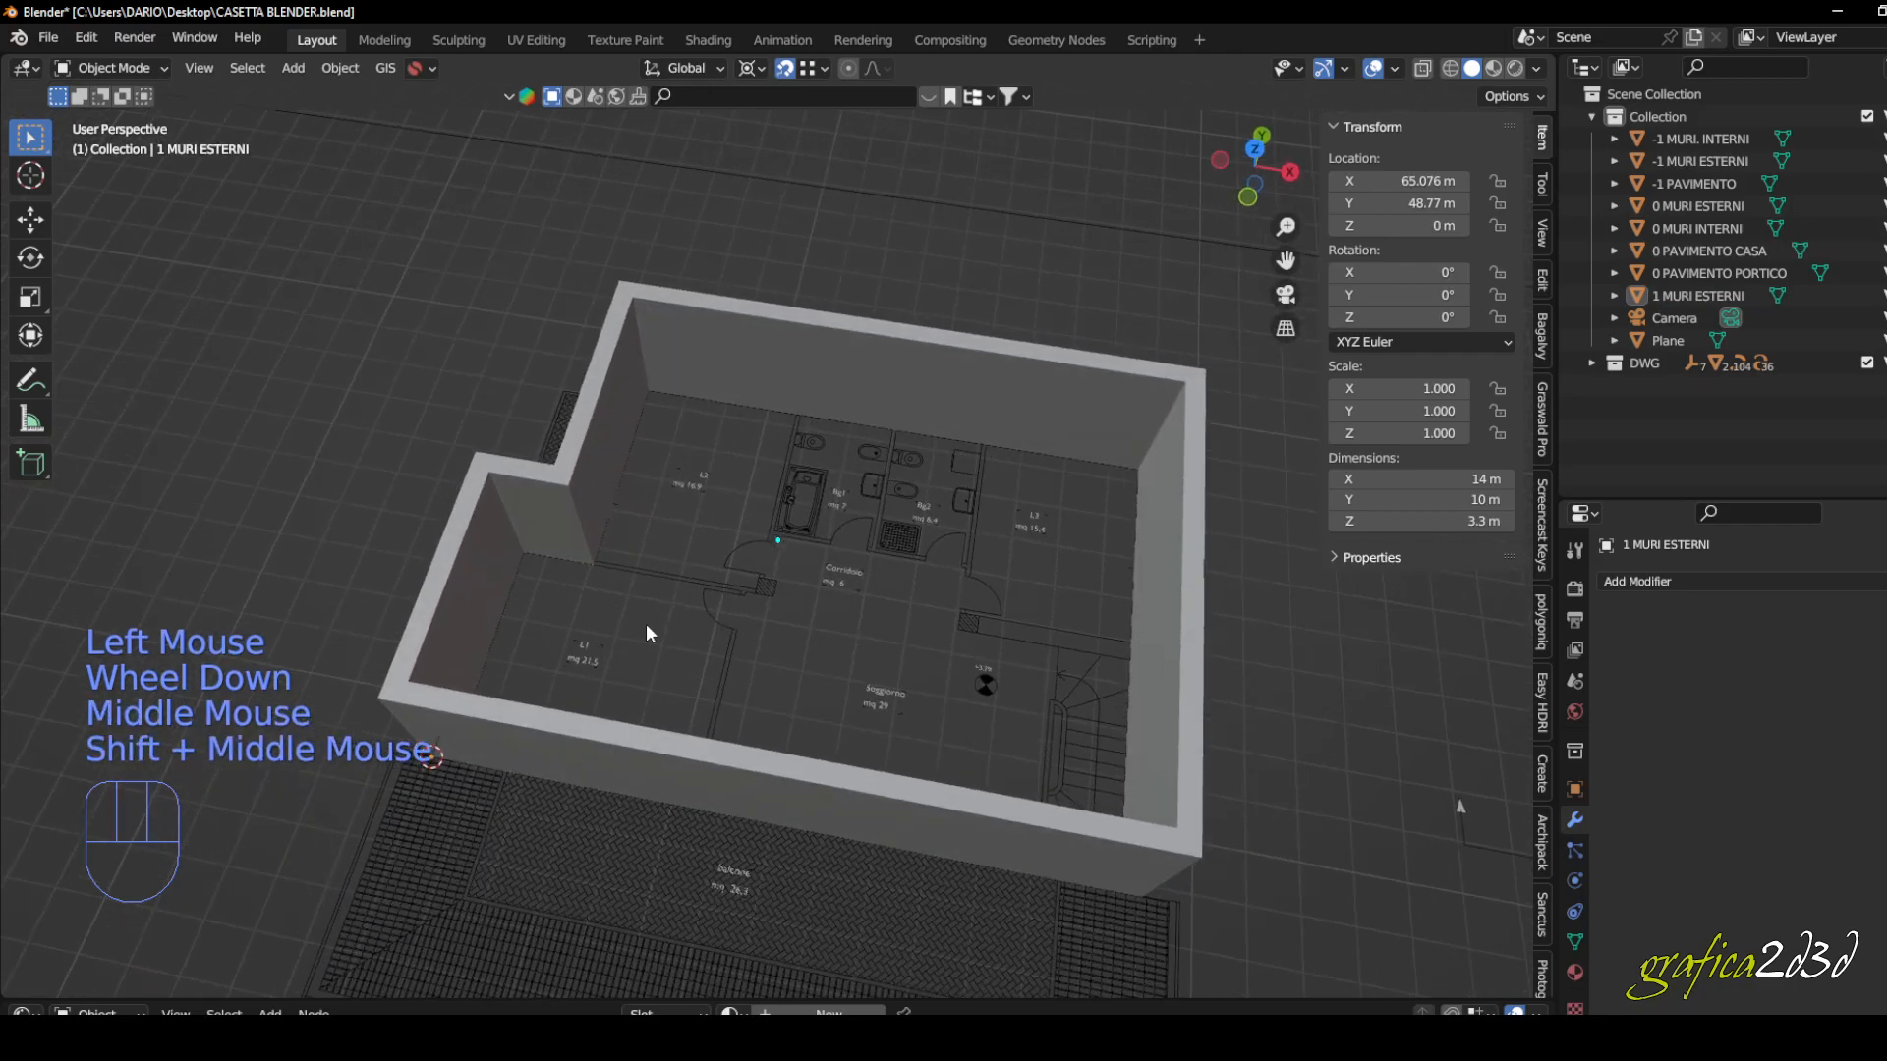
{"action": "scroll", "coordinate": [622, 476], "scroll_direction": "down", "scroll_amount": 2}
{"action": "mouse_move", "coordinate": [616, 563]}
{"action": "middle_mouse_down", "text": "shift"}
{"action": "mouse_move", "coordinate": [656, 580]}
{"action": "mouse_move", "coordinate": [614, 537]}
{"action": "middle_mouse_up", "text": "shift"}
{"action": "middle_click_drag", "start_coordinate": [818, 580], "coordinate": [792, 530]}
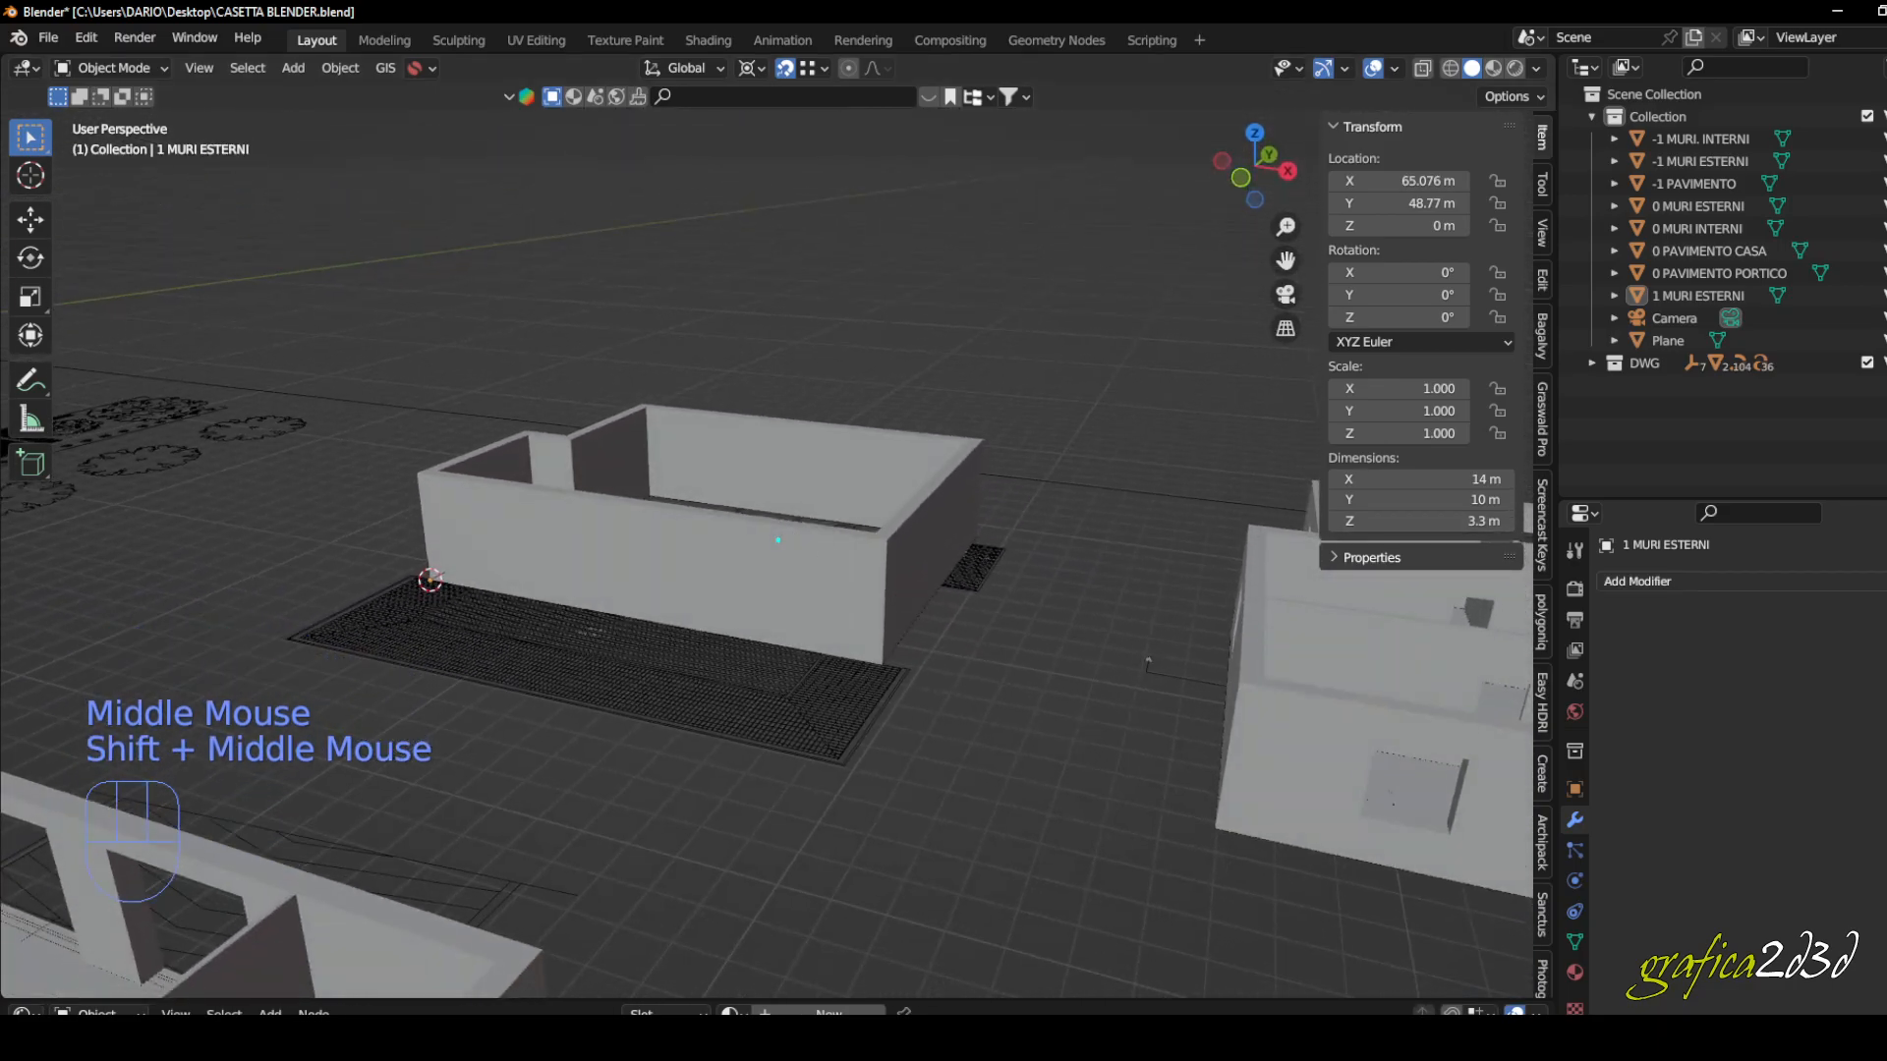